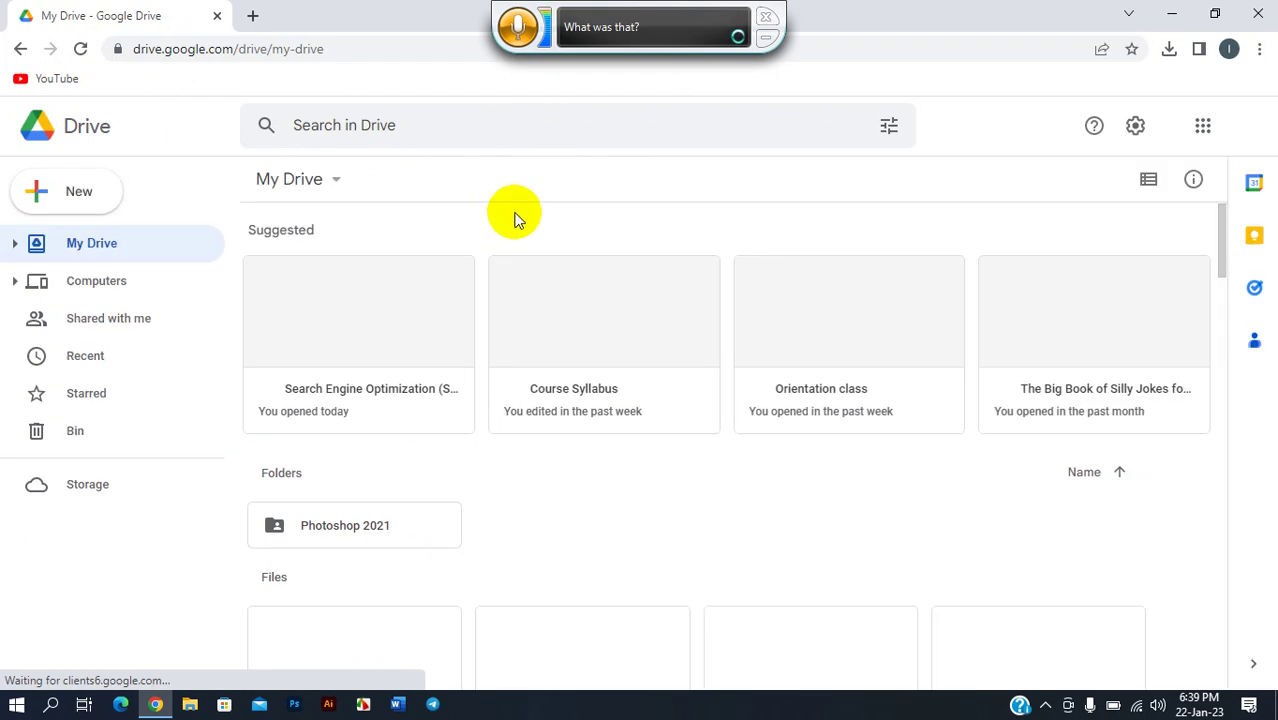
- Open the Search Engine Optimization (SEO) document at its GMB section and start a new tab
double_click(389, 308)
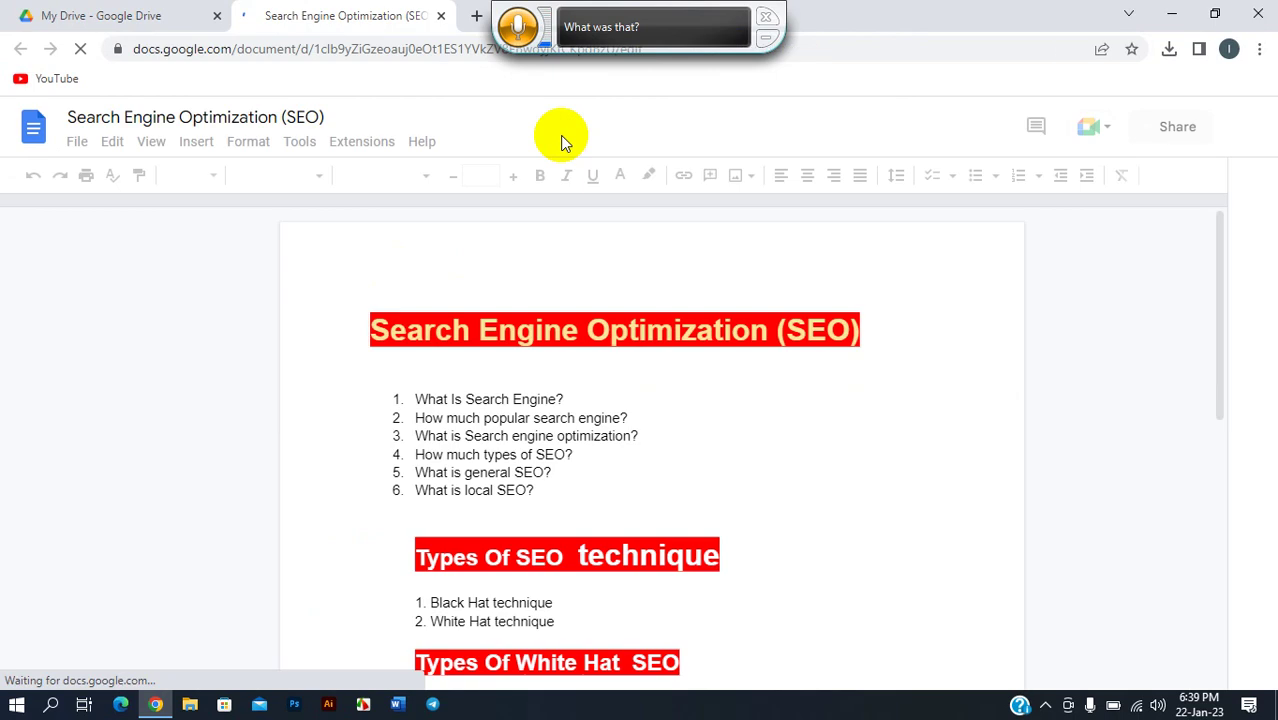
scroll(560, 313, "down", 10)
scroll(565, 330, "down", 15)
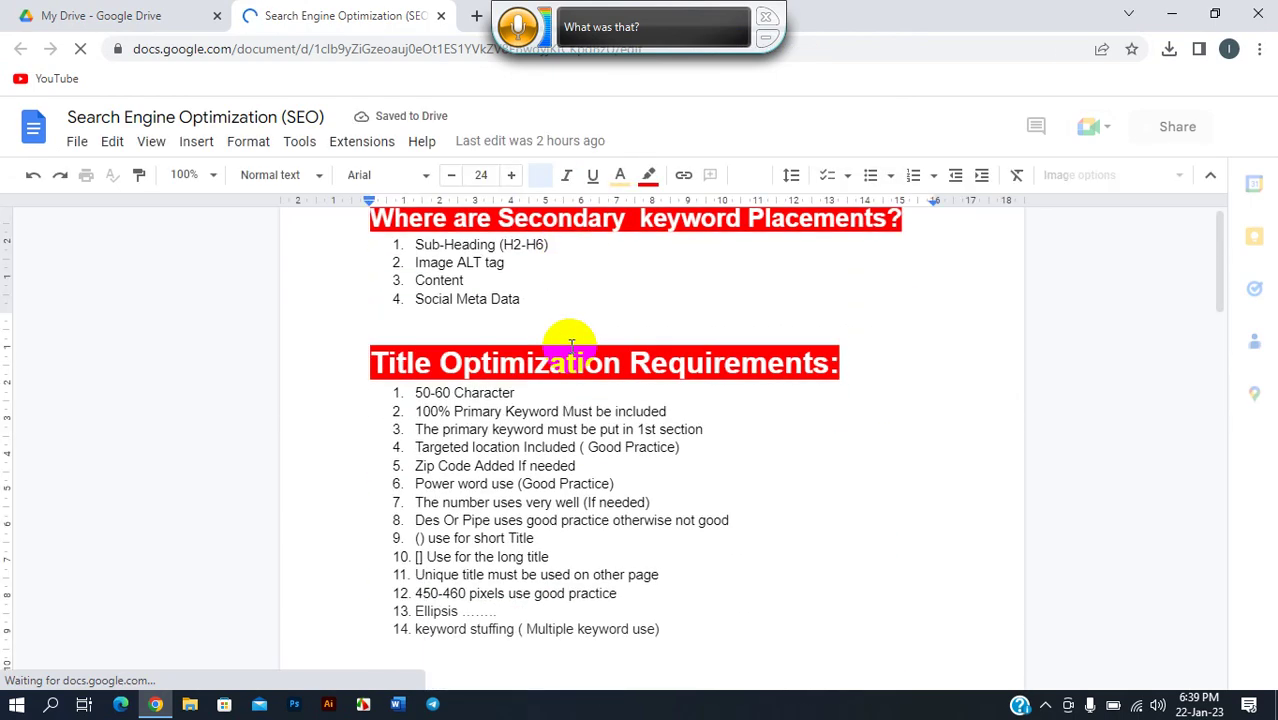
scroll(581, 379, "down", 15)
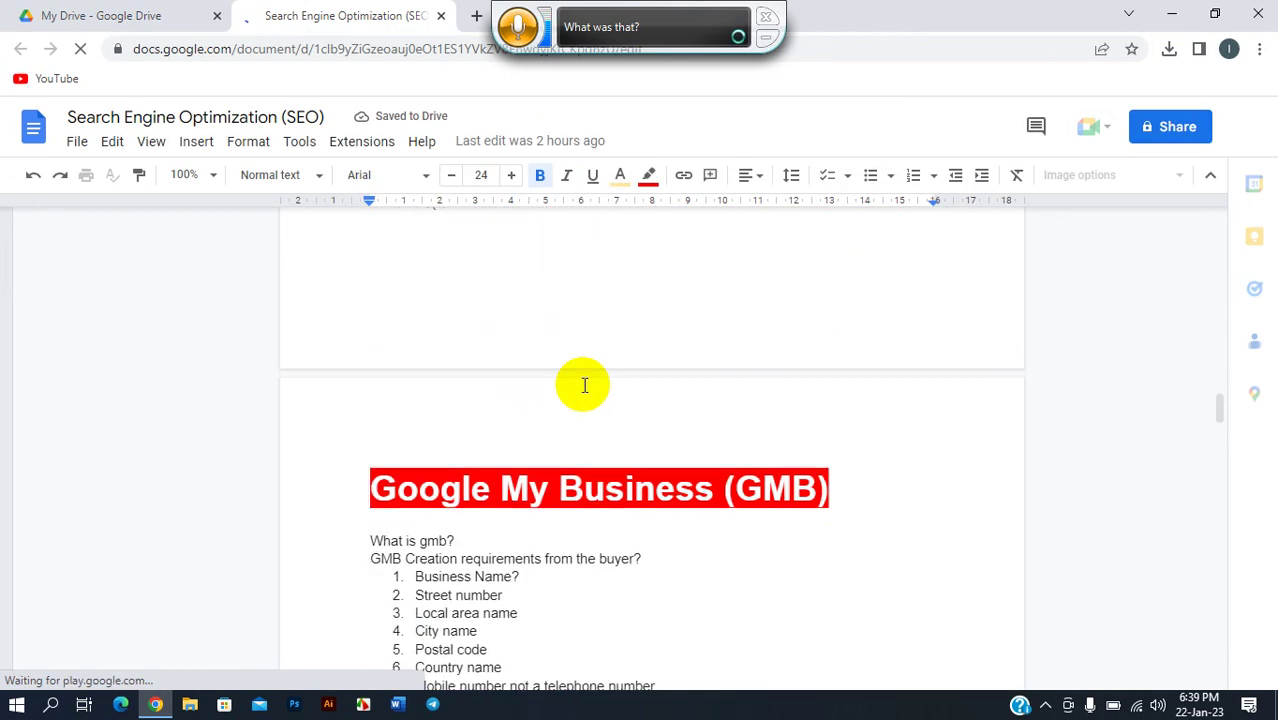
left_click(766, 16)
left_click(476, 16)
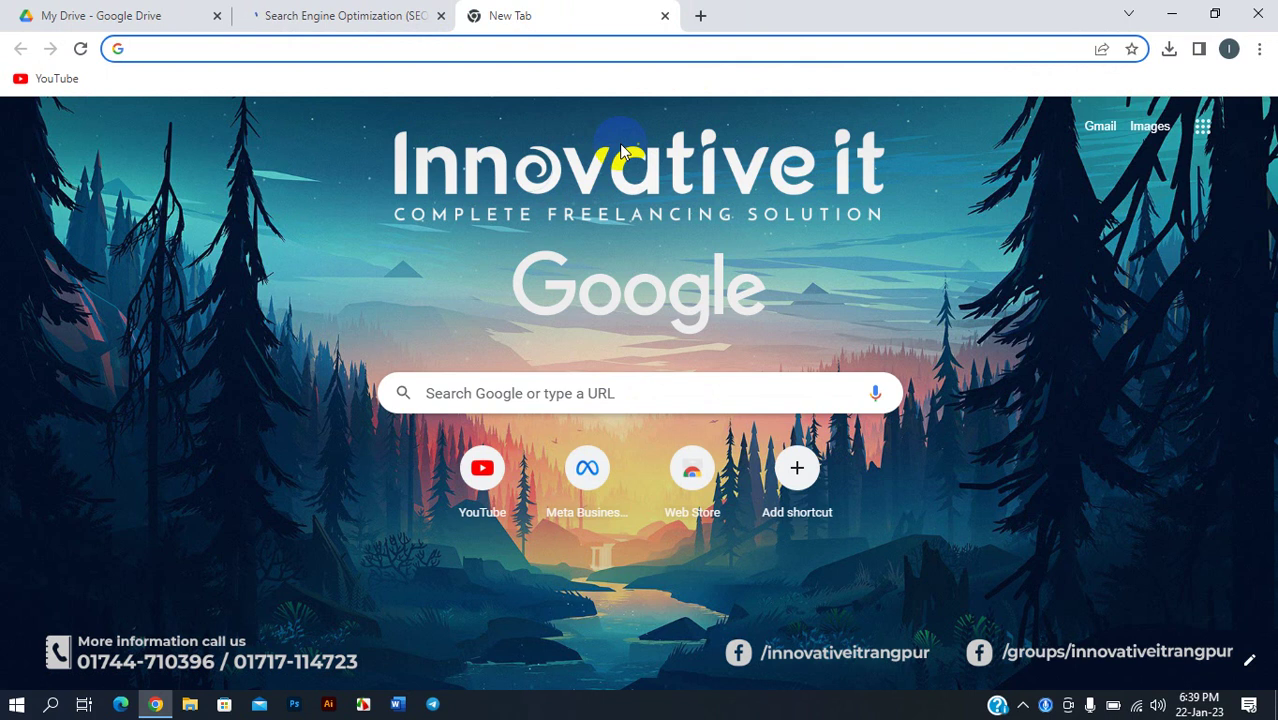
- Search Google for 'seo training' using the corrected spelling, then clear the search box
type("seo")
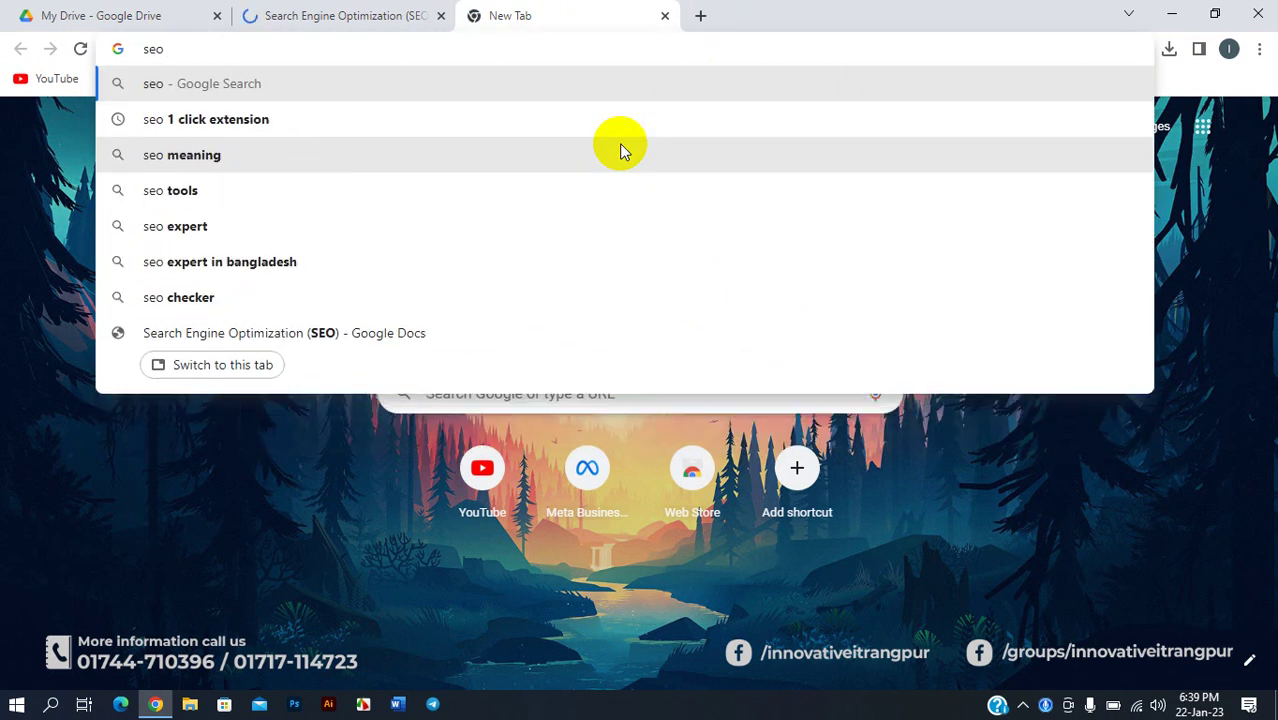
type(" traning")
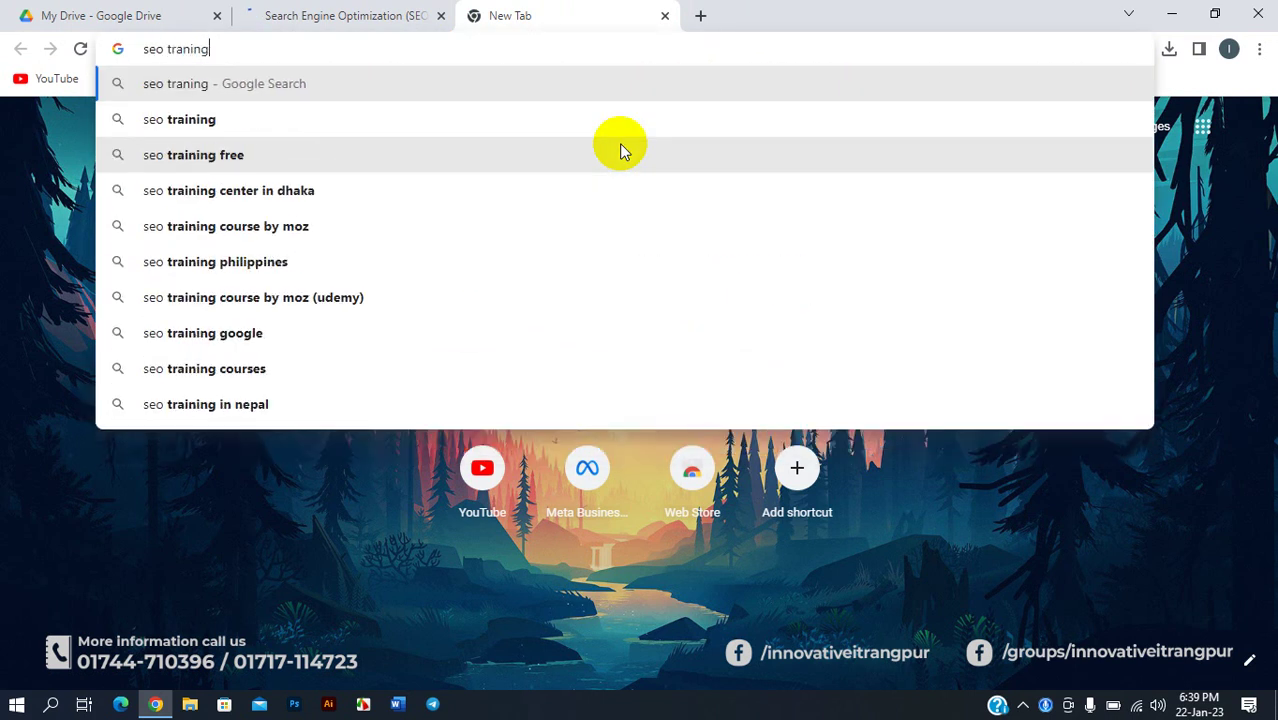
key("Return")
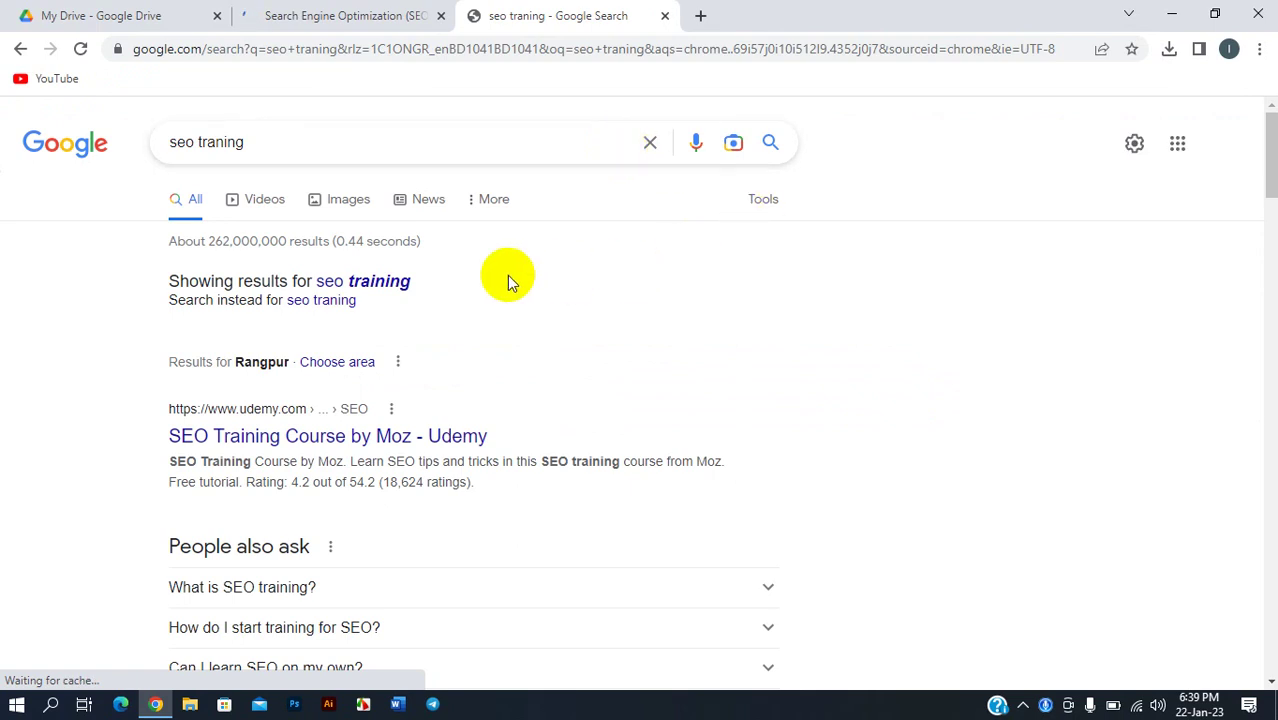
left_click(390, 283)
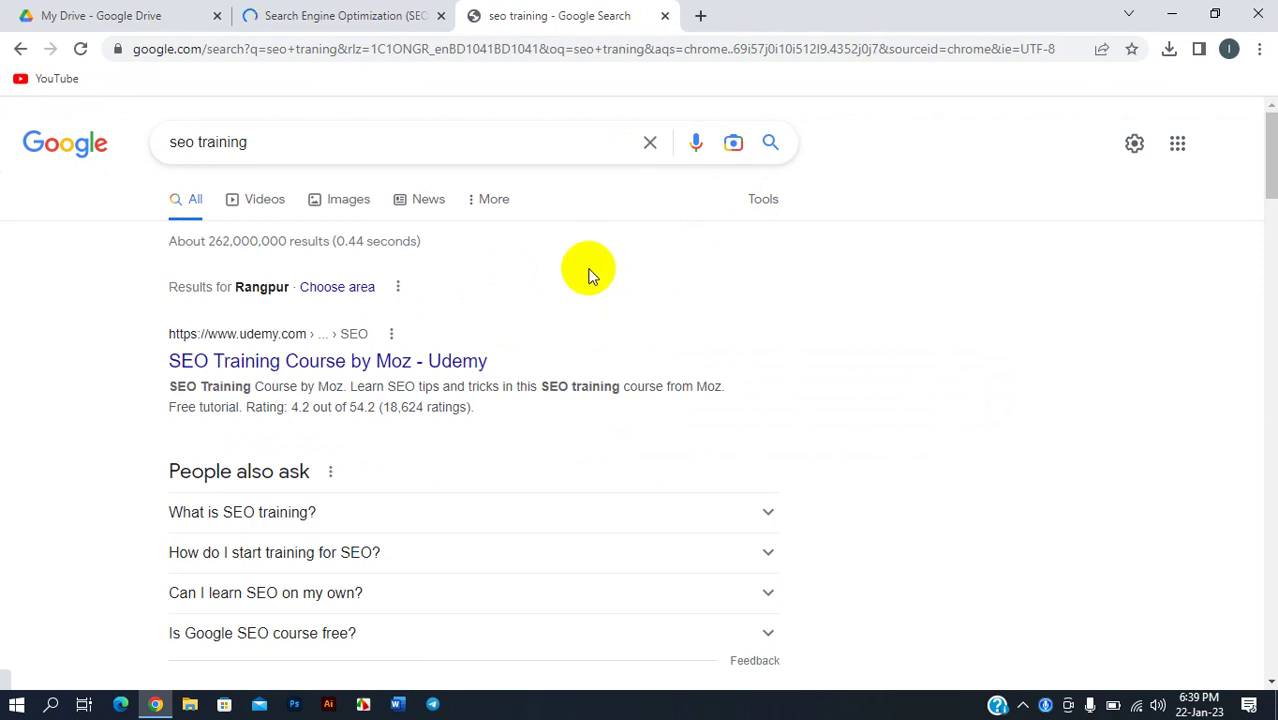
left_click(650, 145)
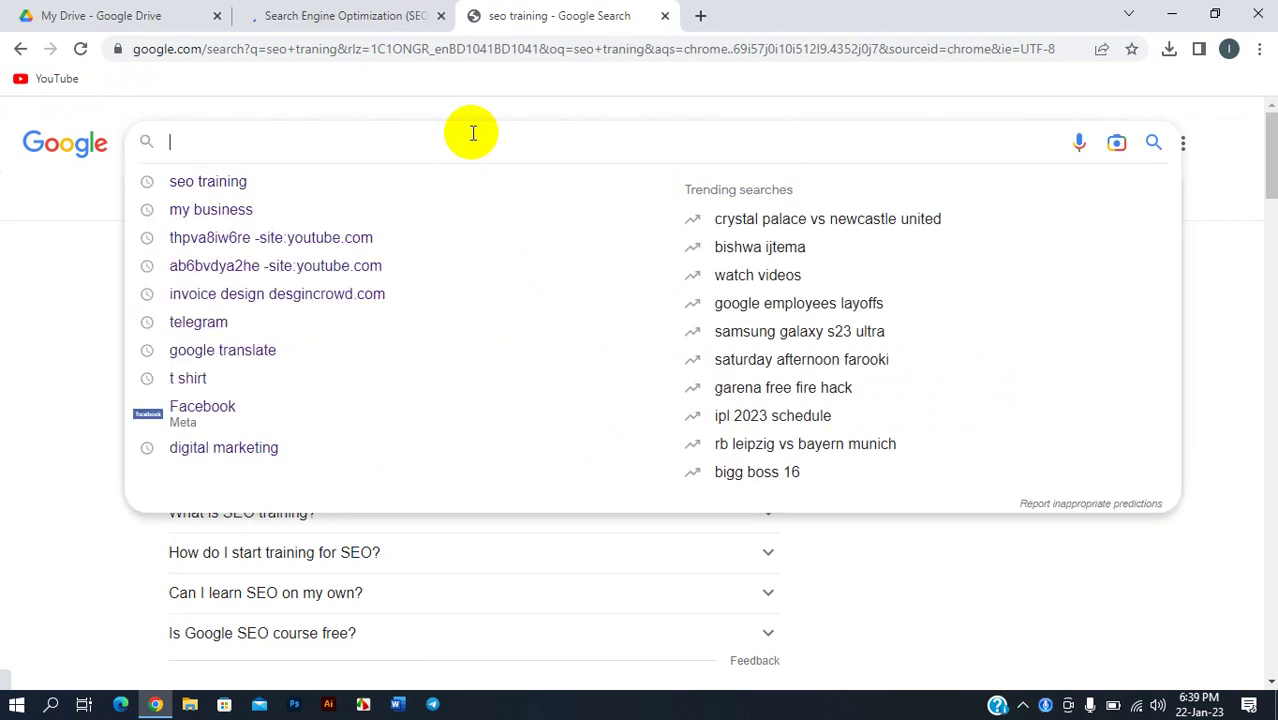
- Search for 'new york shop', browse the Places list of clothing stores, then clear the box
type("n")
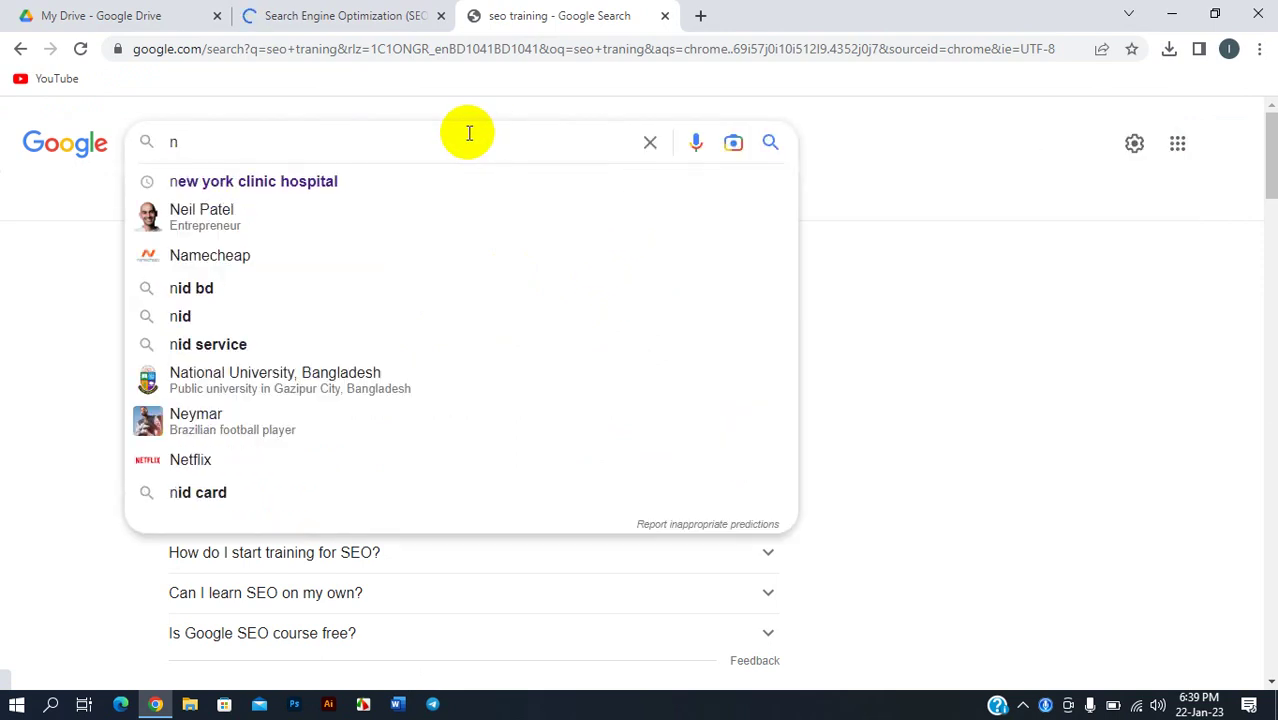
type("ew ")
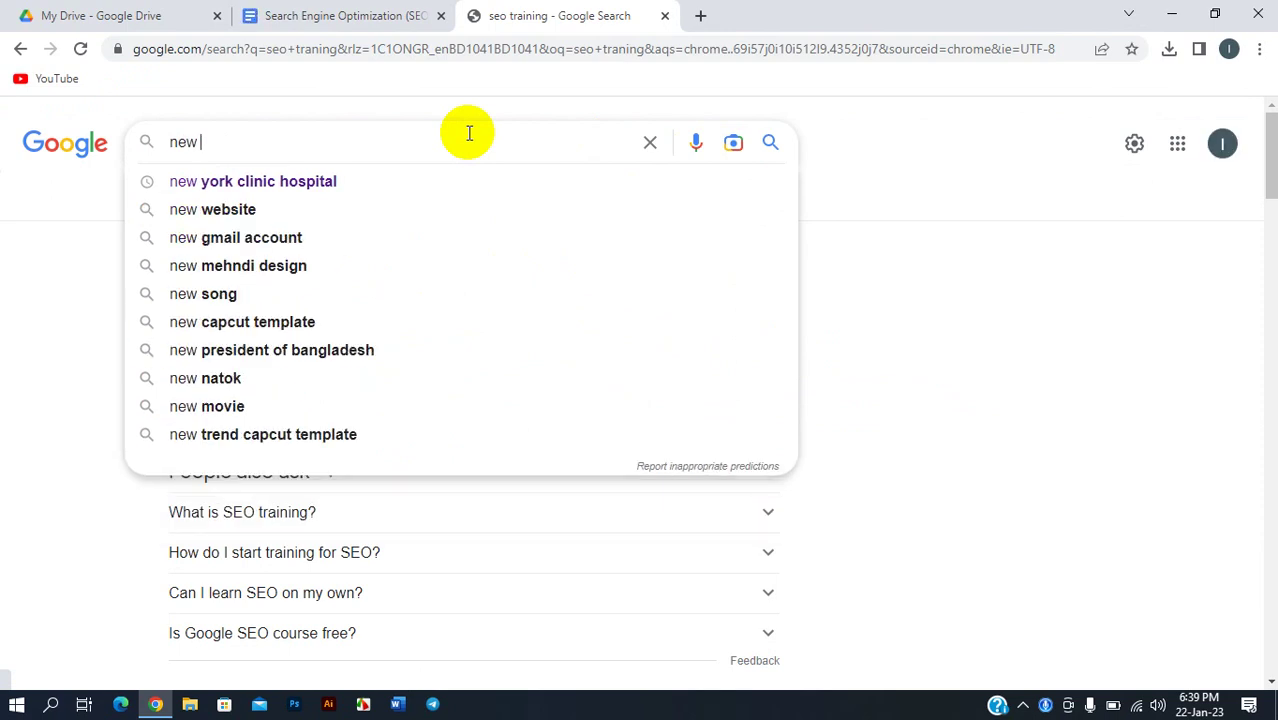
type("york")
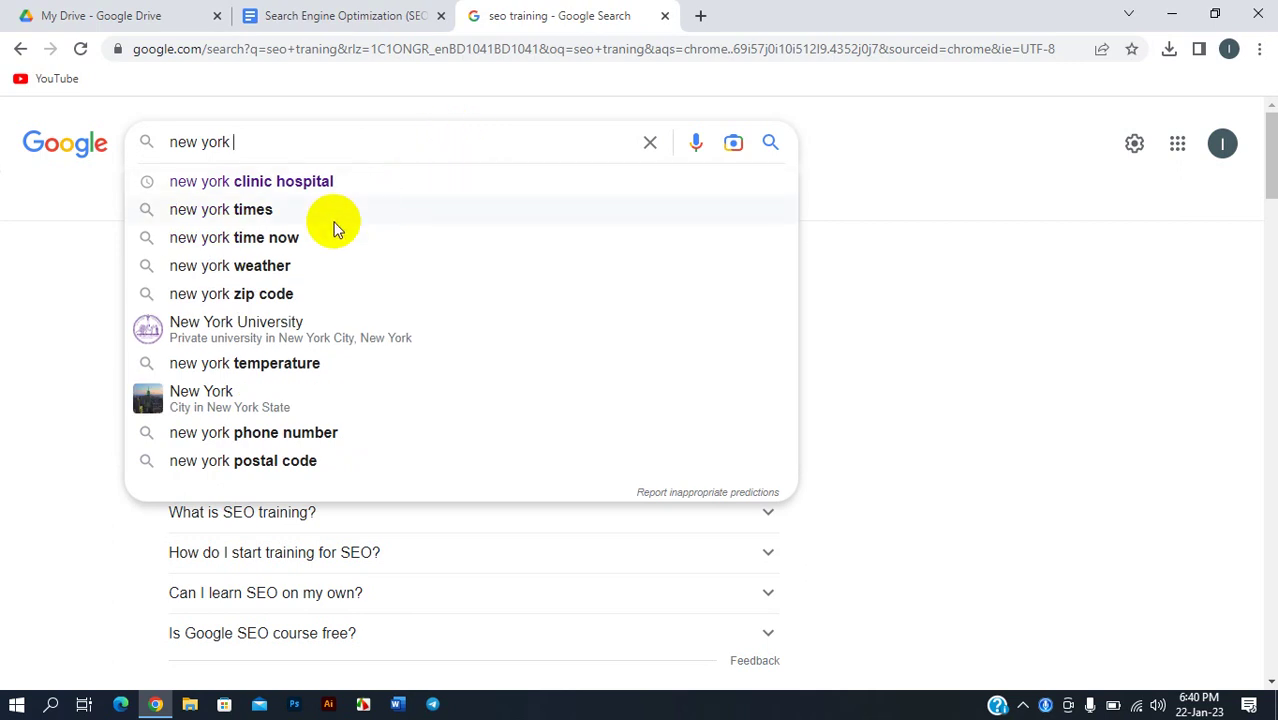
type("shop")
key("Return")
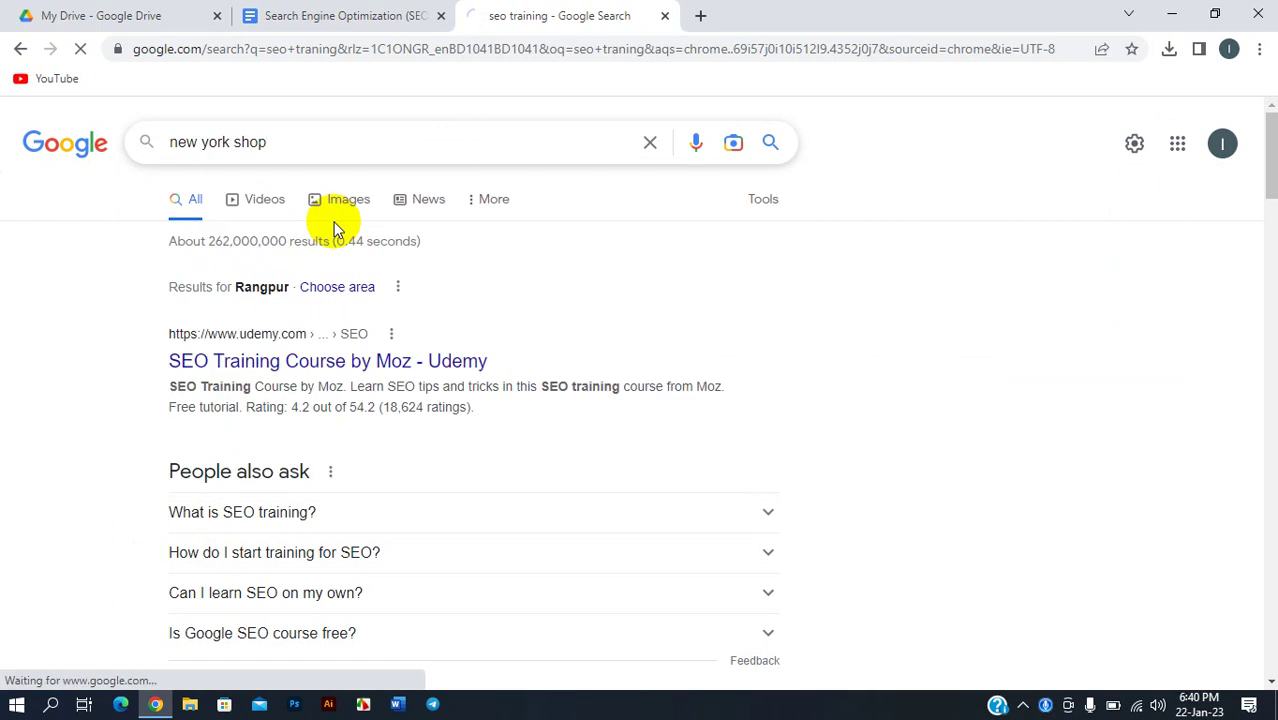
scroll(520, 345, "down", 3)
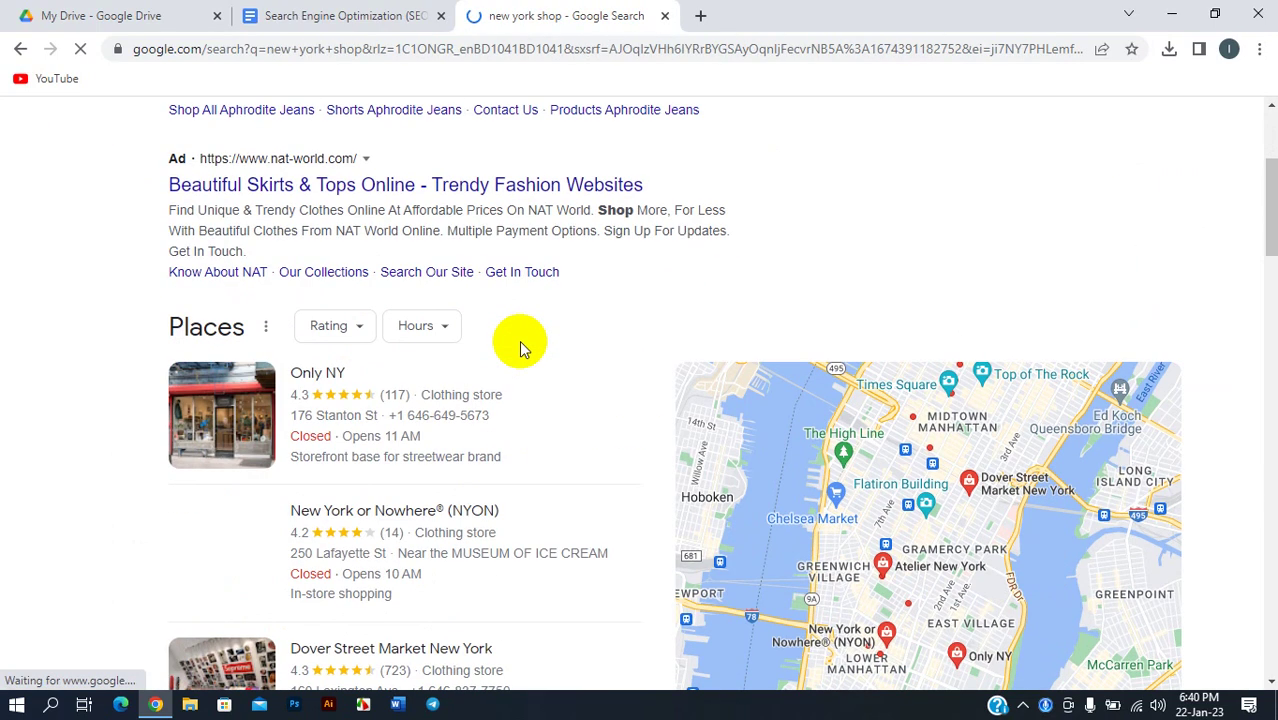
scroll(520, 345, "down", 9)
scroll(500, 360, "up", 7)
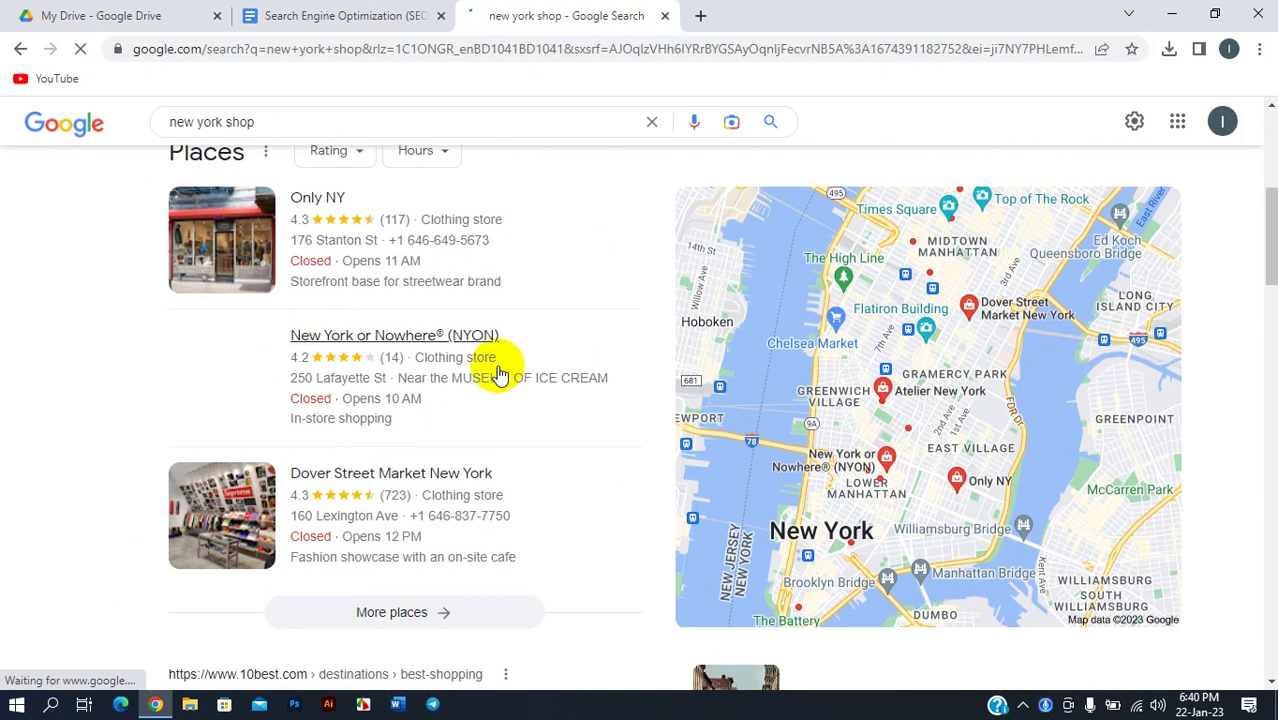
scroll(495, 360, "up", 1)
scroll(515, 345, "up", 3)
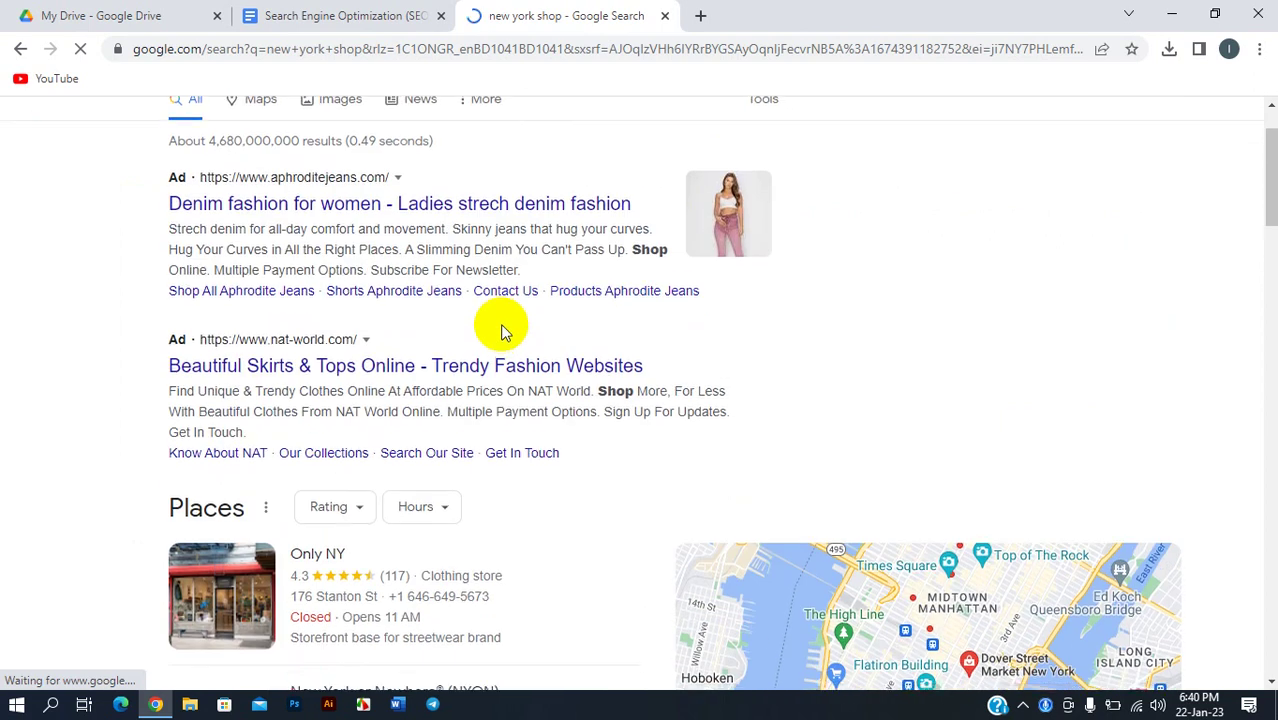
scroll(502, 337, "down", 3)
scroll(510, 345, "down", 3)
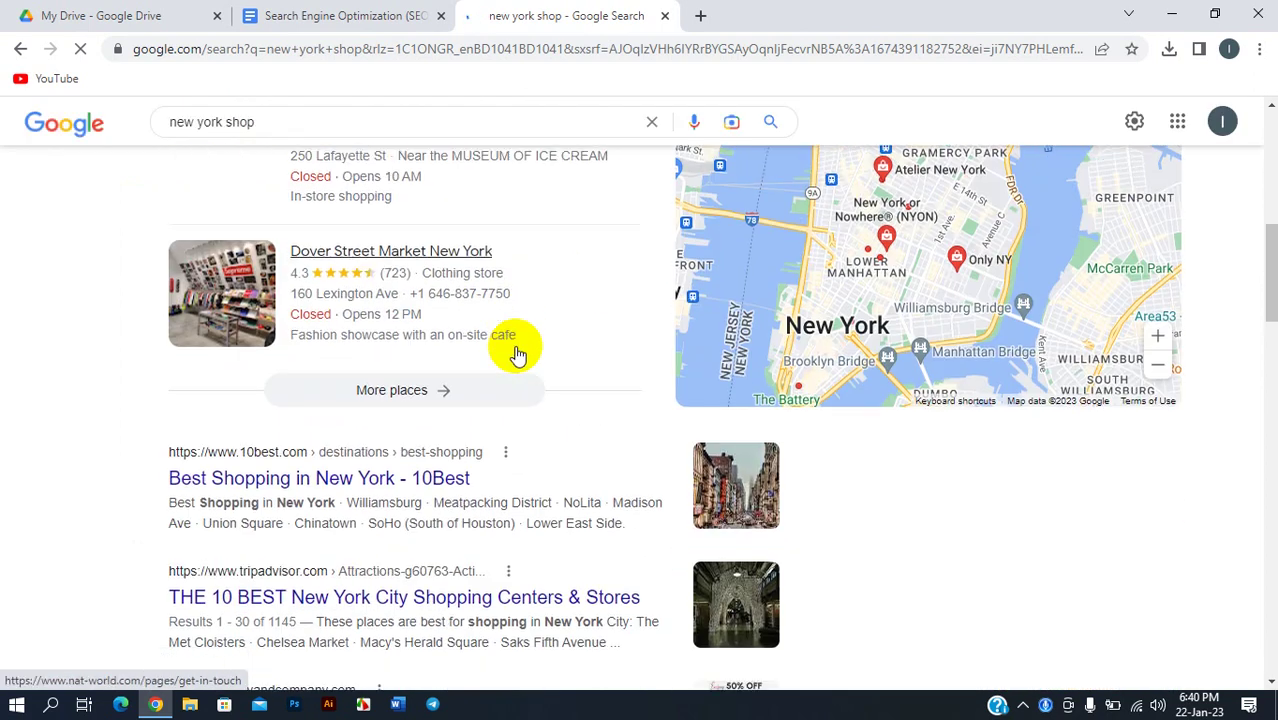
scroll(517, 355, "down", 15)
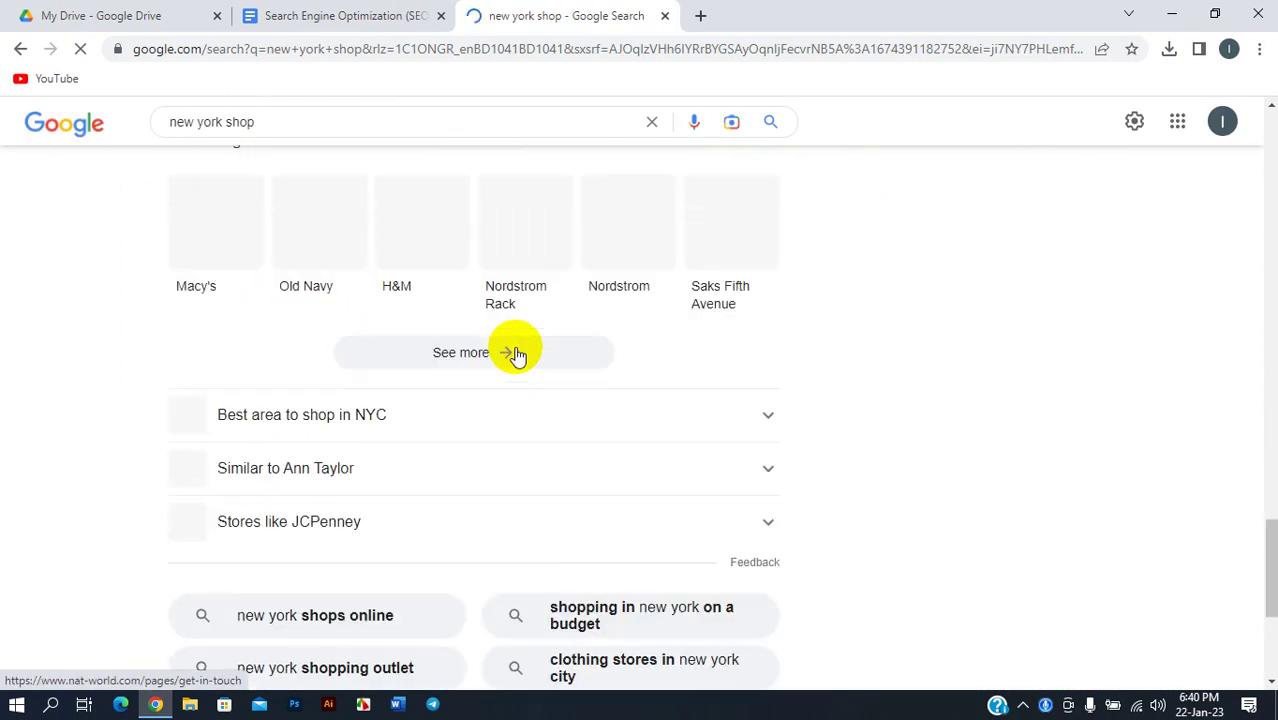
scroll(515, 350, "up", 20)
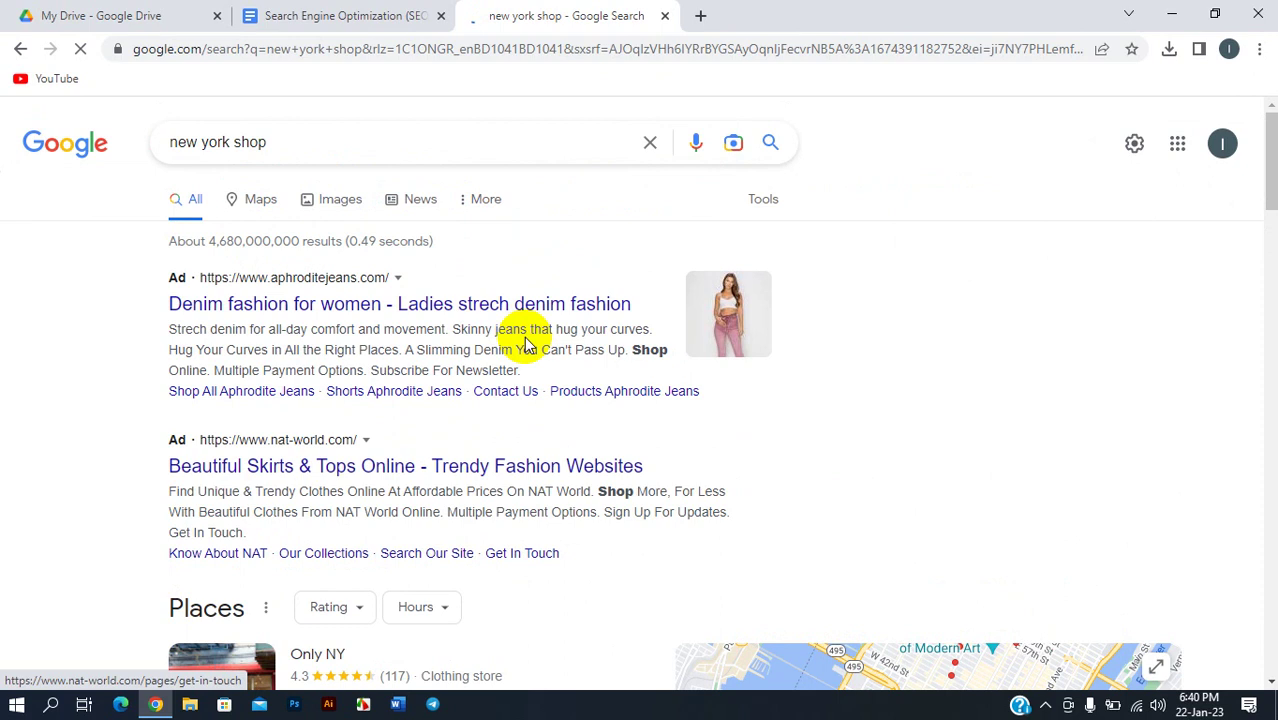
scroll(528, 345, "down", 4)
scroll(522, 345, "up", 4)
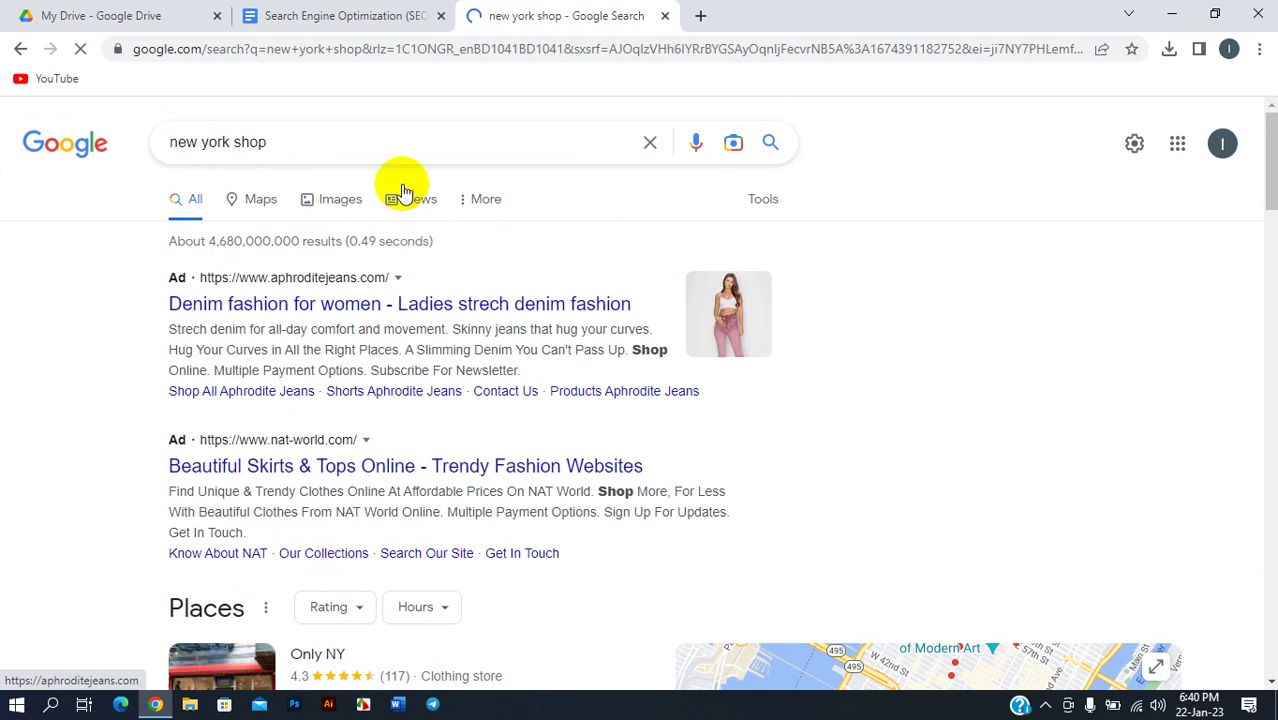
left_click(648, 142)
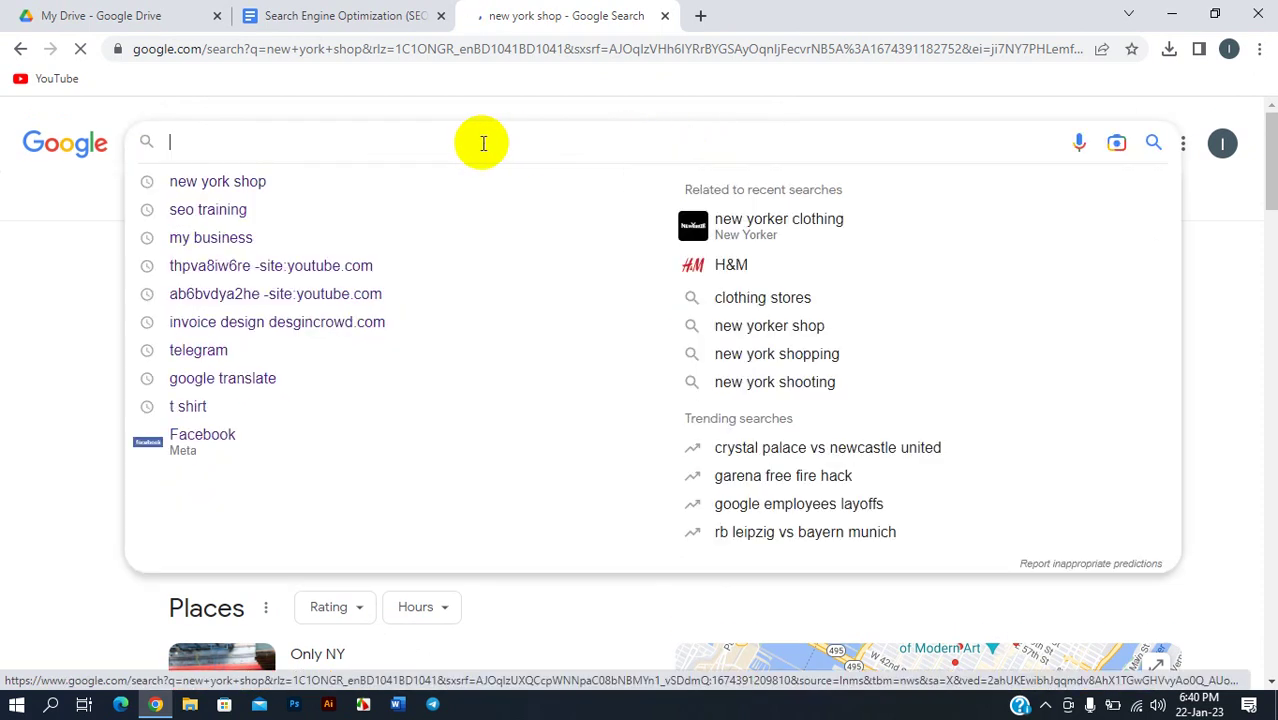
- Rerun the 'seo training' search and reduce the page zoom to 90%
left_click(294, 210)
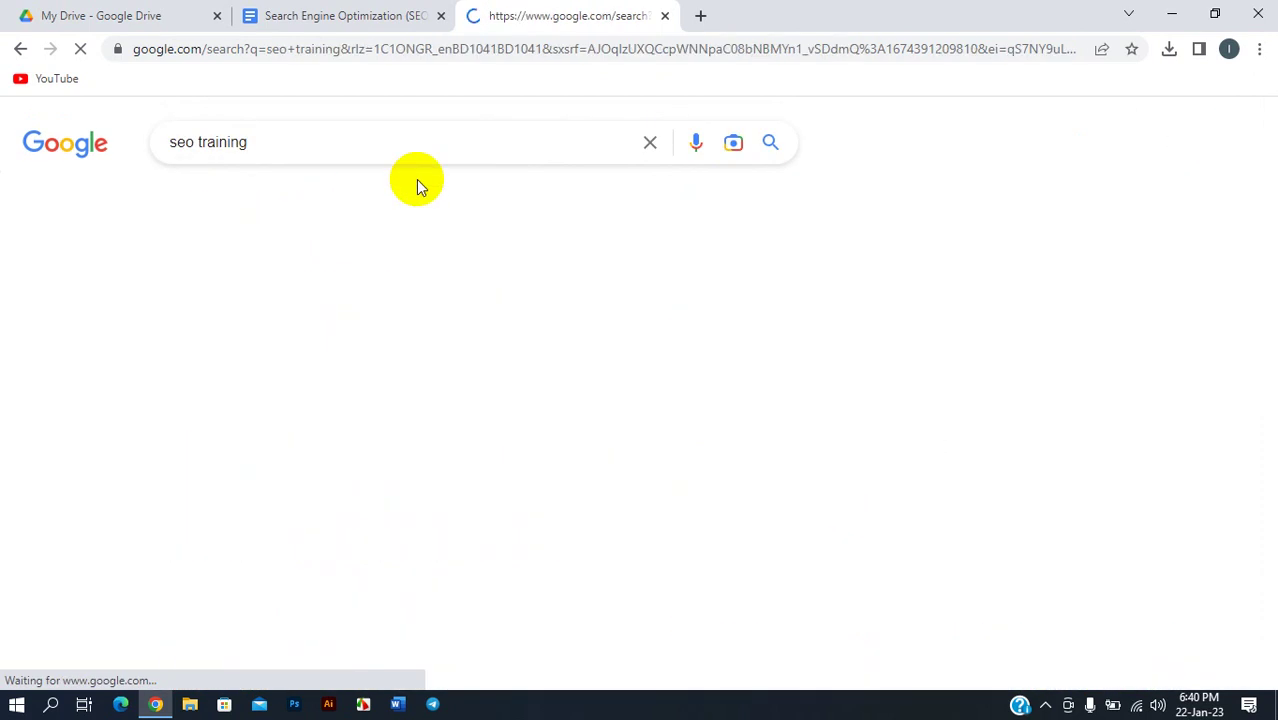
left_click(1259, 48)
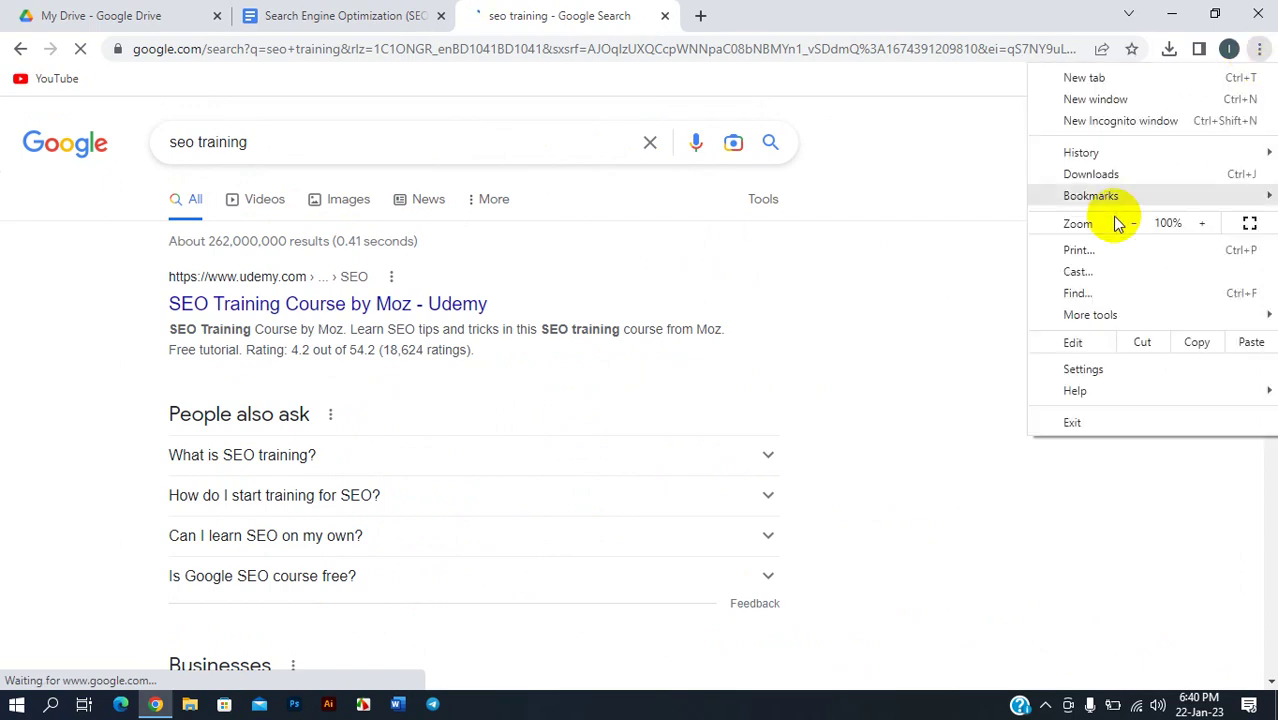
left_click(1128, 223)
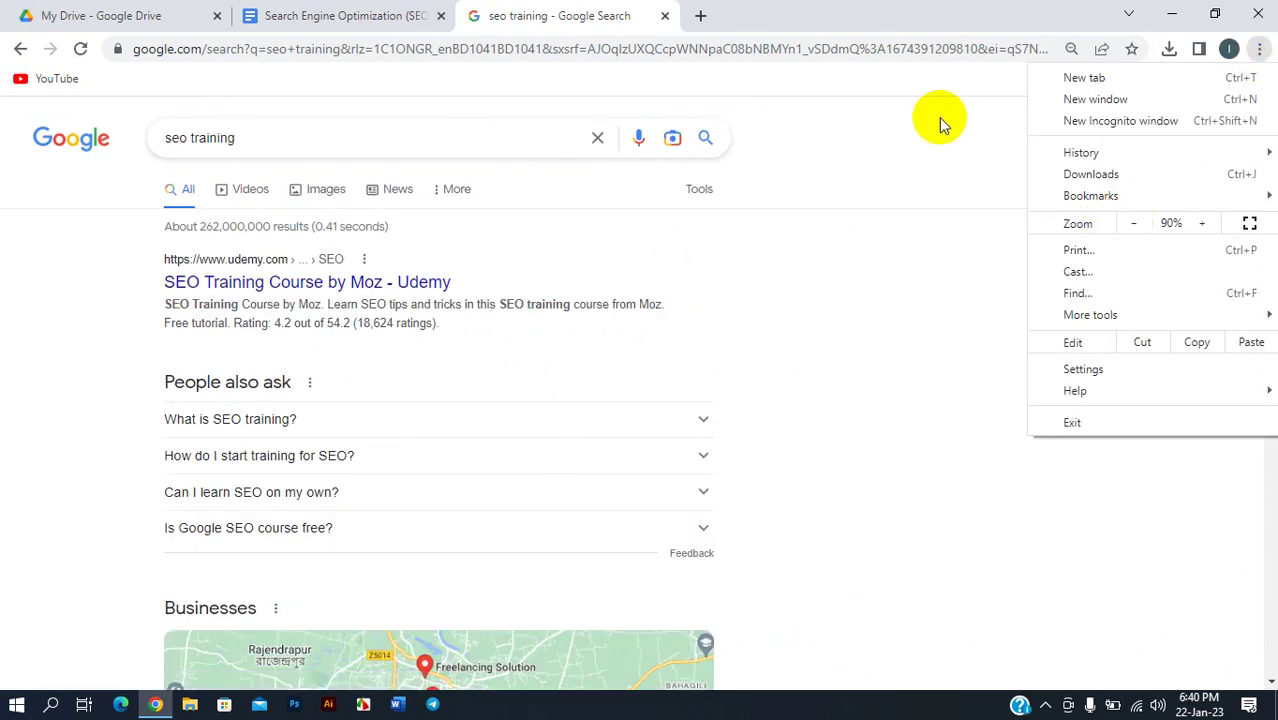
left_click(910, 125)
- Review the Businesses list of local SEO providers, zooming the map around Chandanpat
scroll(650, 250, "down", 4)
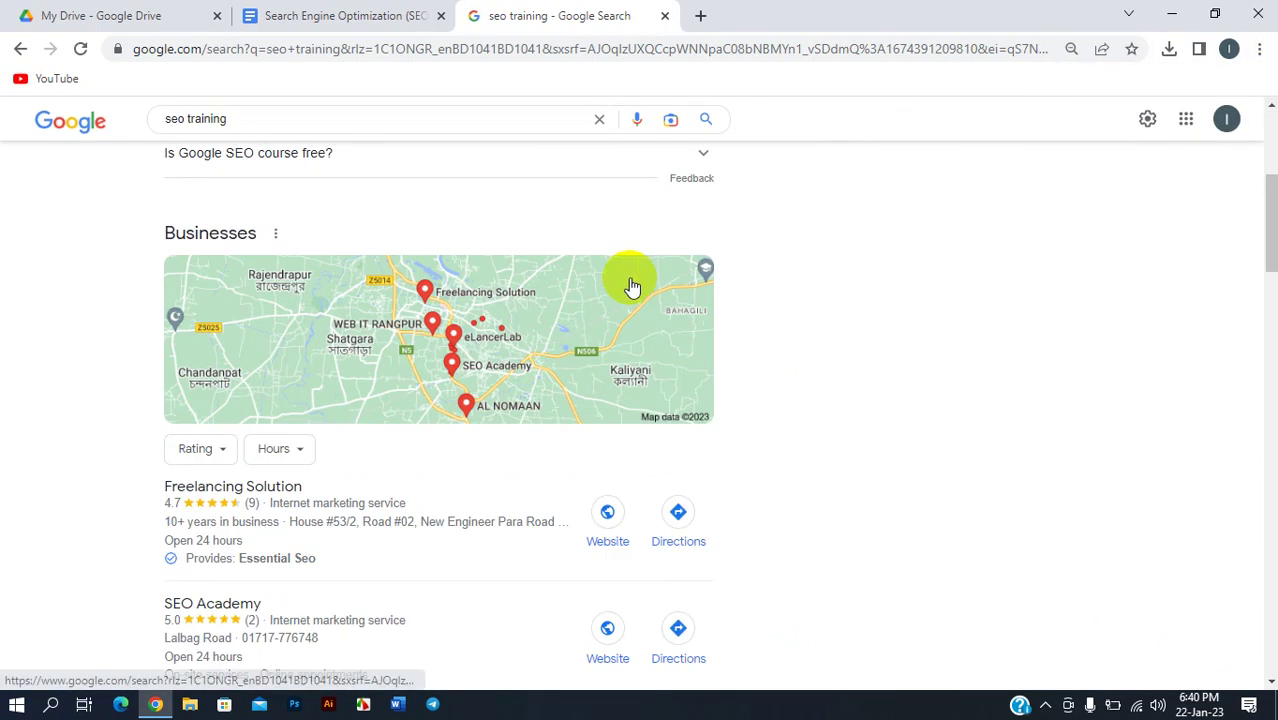
scroll(478, 324, "down", 2)
scroll(450, 322, "up", 1)
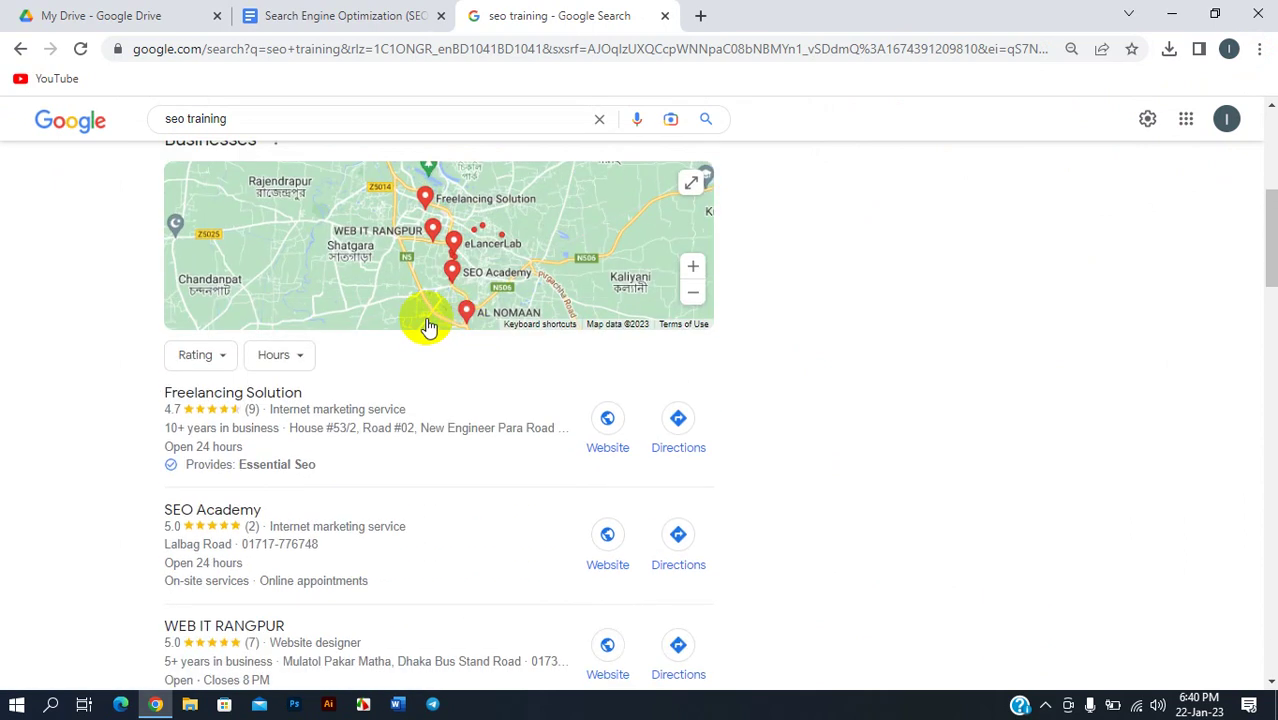
double_click(223, 300)
scroll(224, 300, "down", 2)
scroll(119, 288, "down", 1)
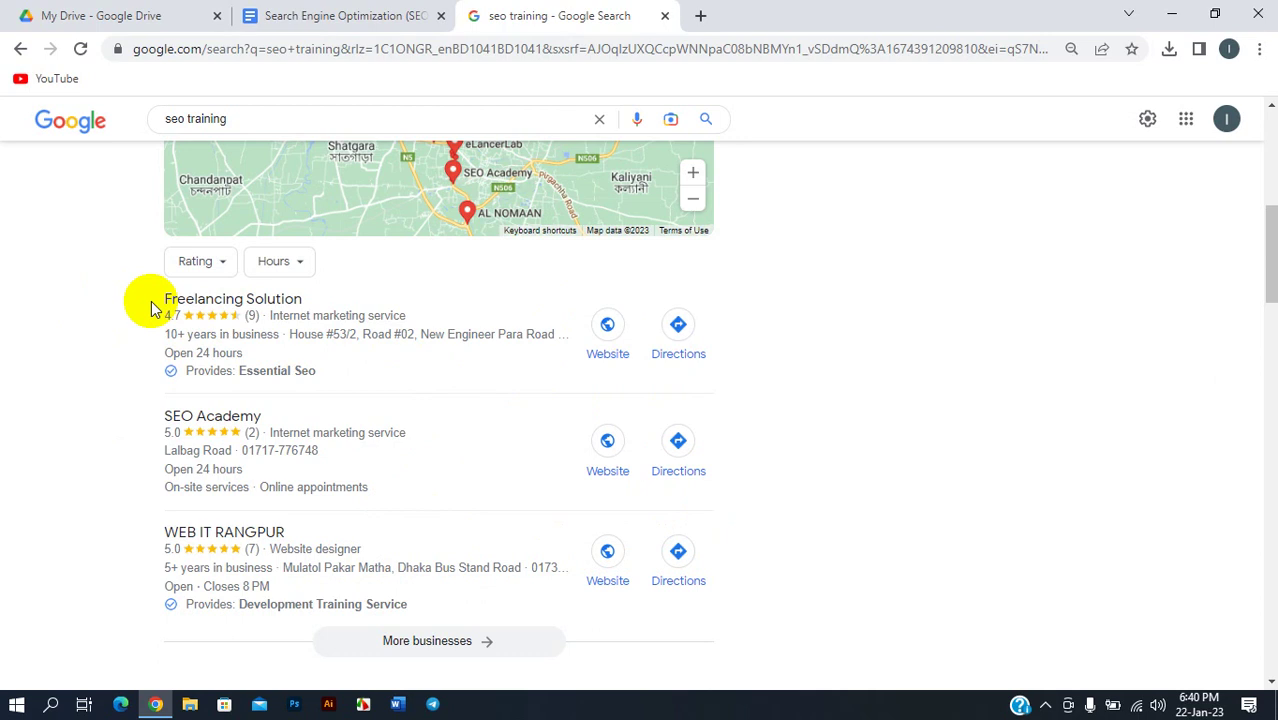
scroll(280, 420, "down", 1)
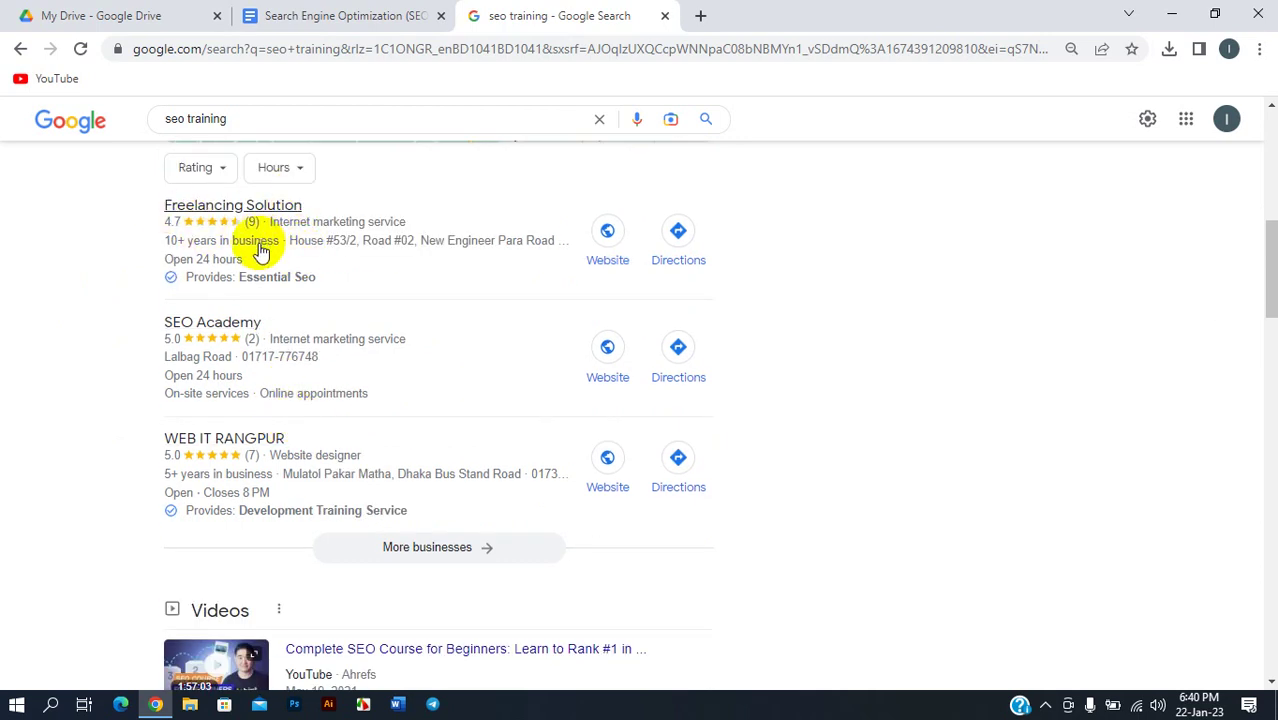
scroll(260, 253, "up", 2)
scroll(260, 253, "up", 4)
left_click(260, 143)
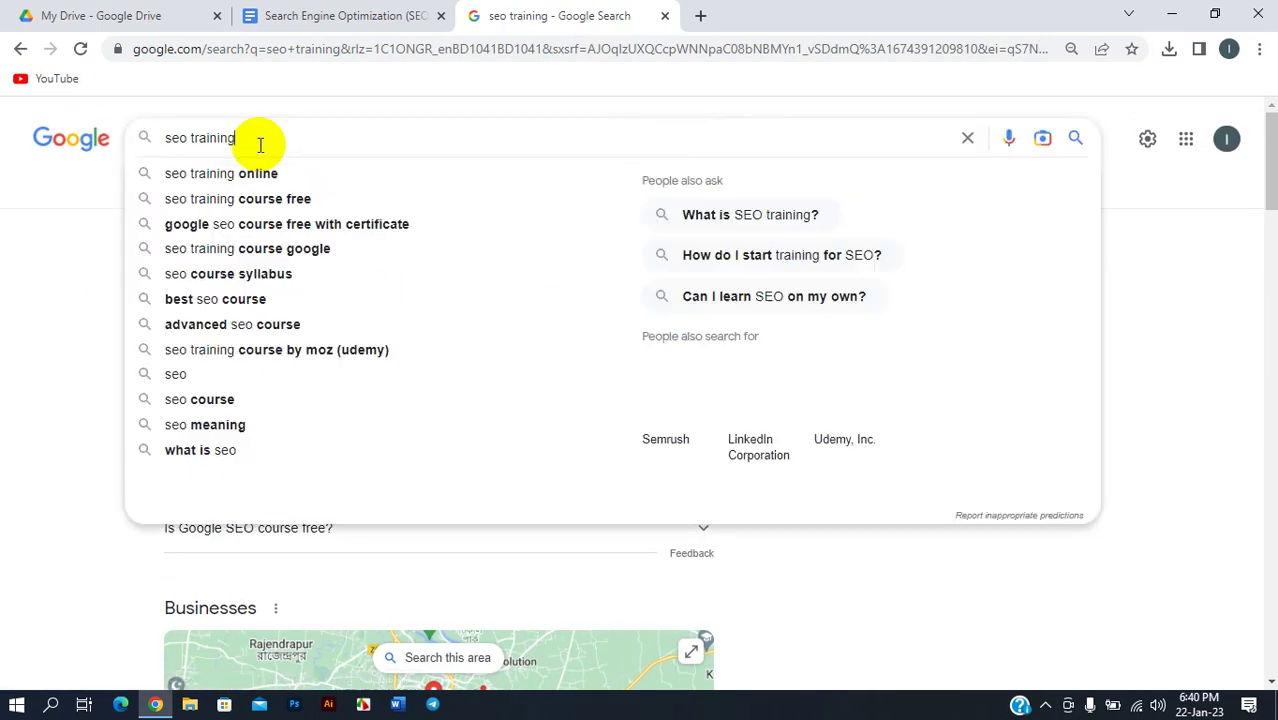
left_click(70, 190)
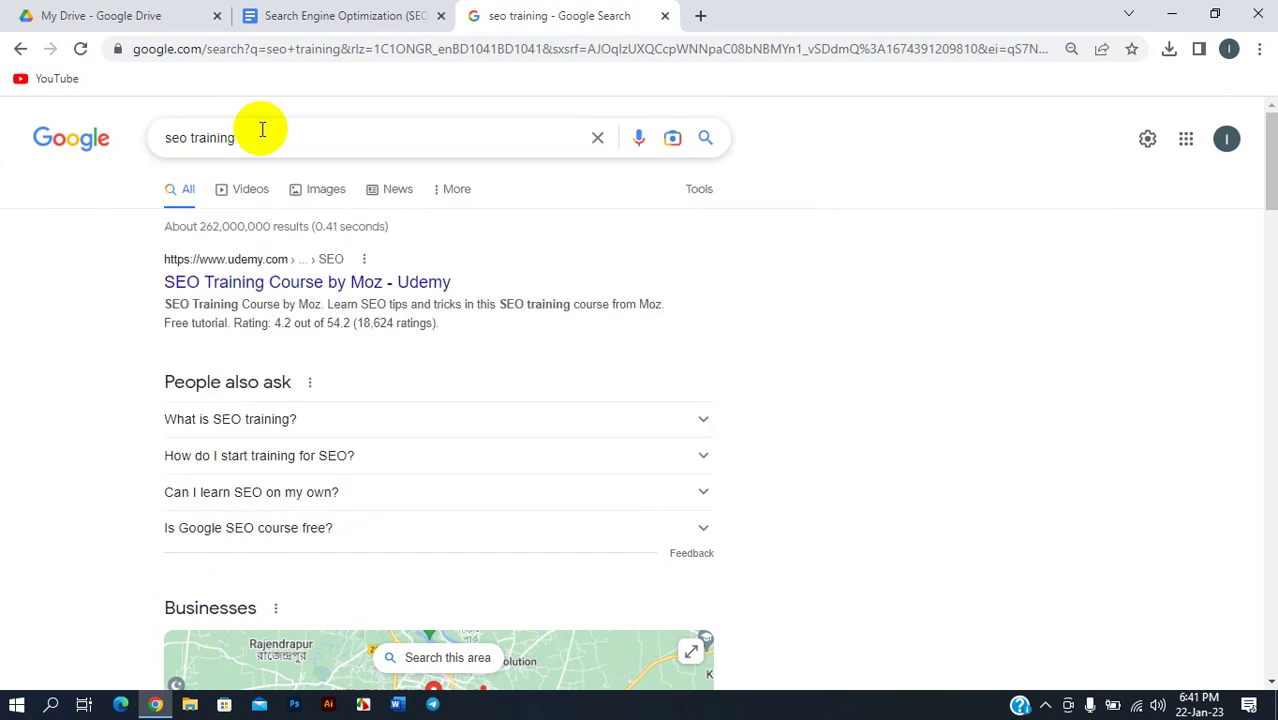
left_click(260, 140)
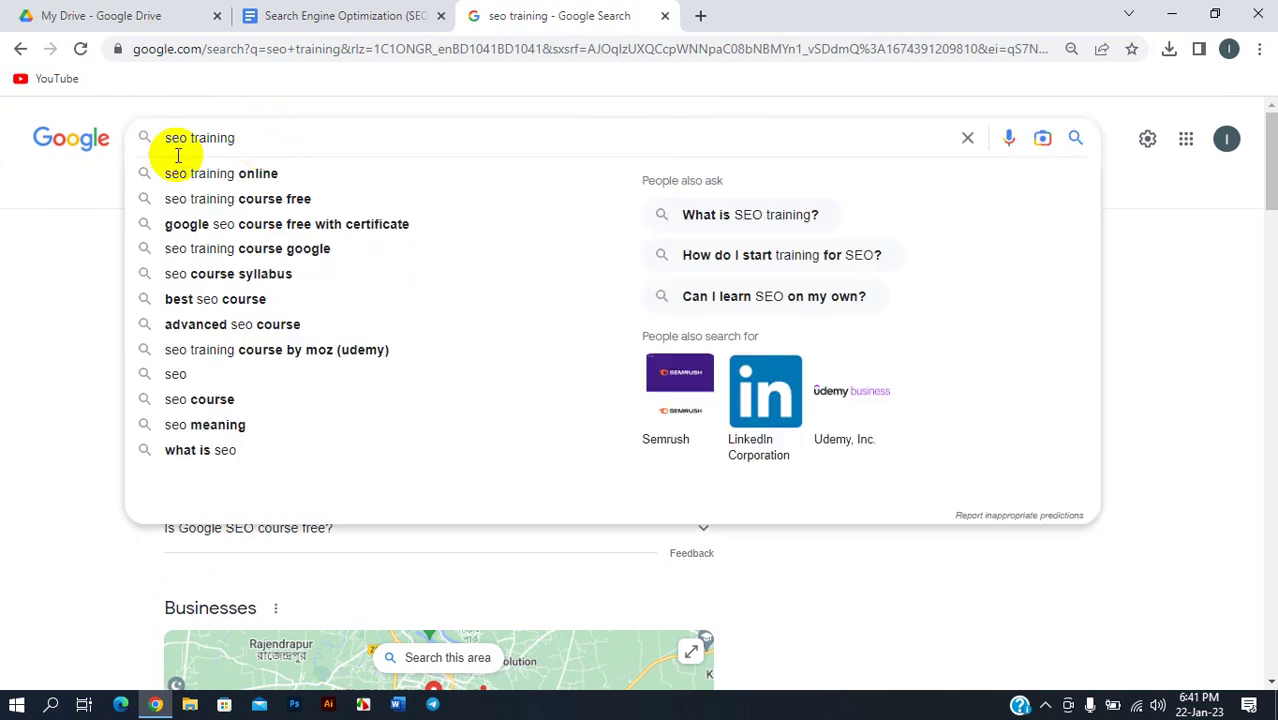
left_click(110, 186)
scroll(419, 334, "down", 8)
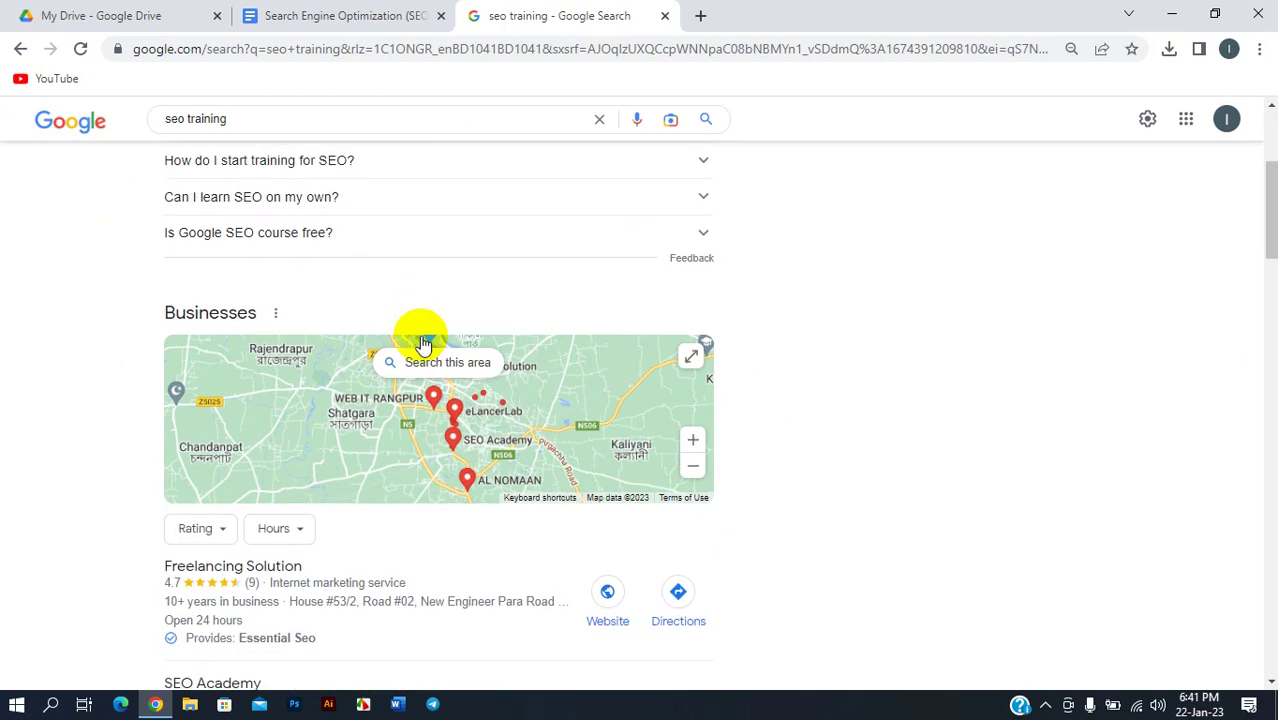
scroll(385, 352, "up", 1)
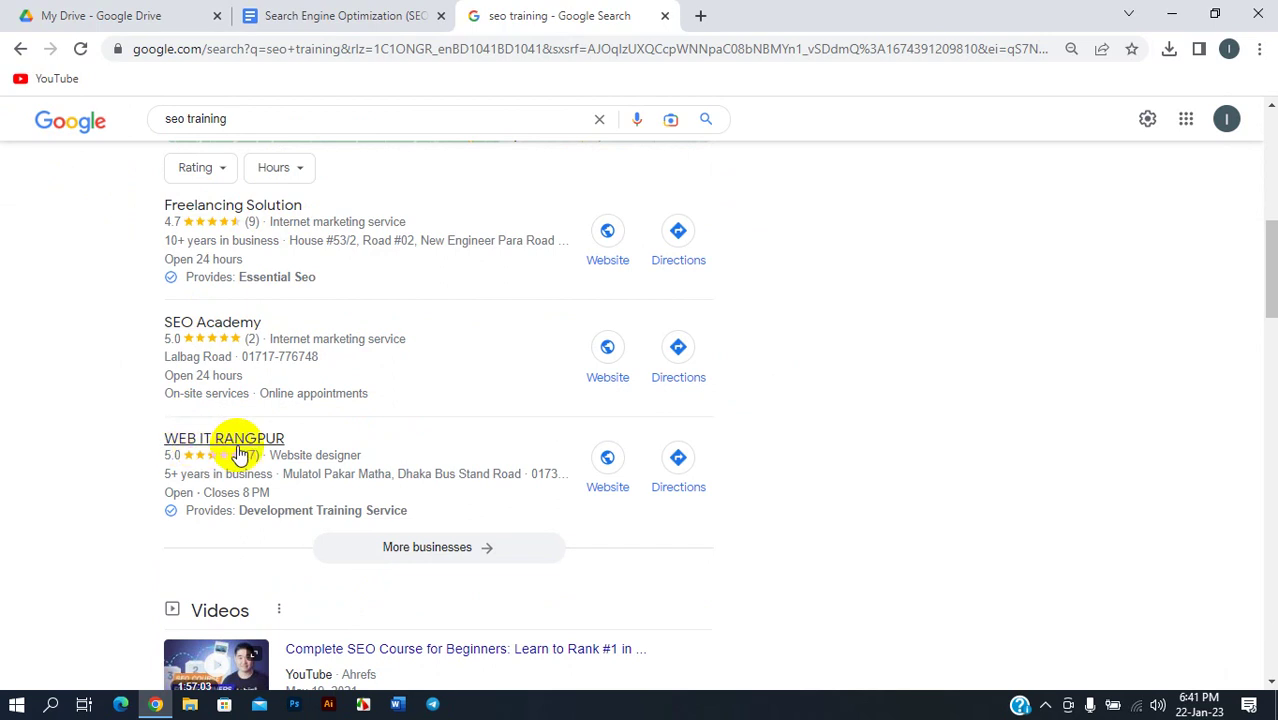
scroll(277, 456, "up", 1)
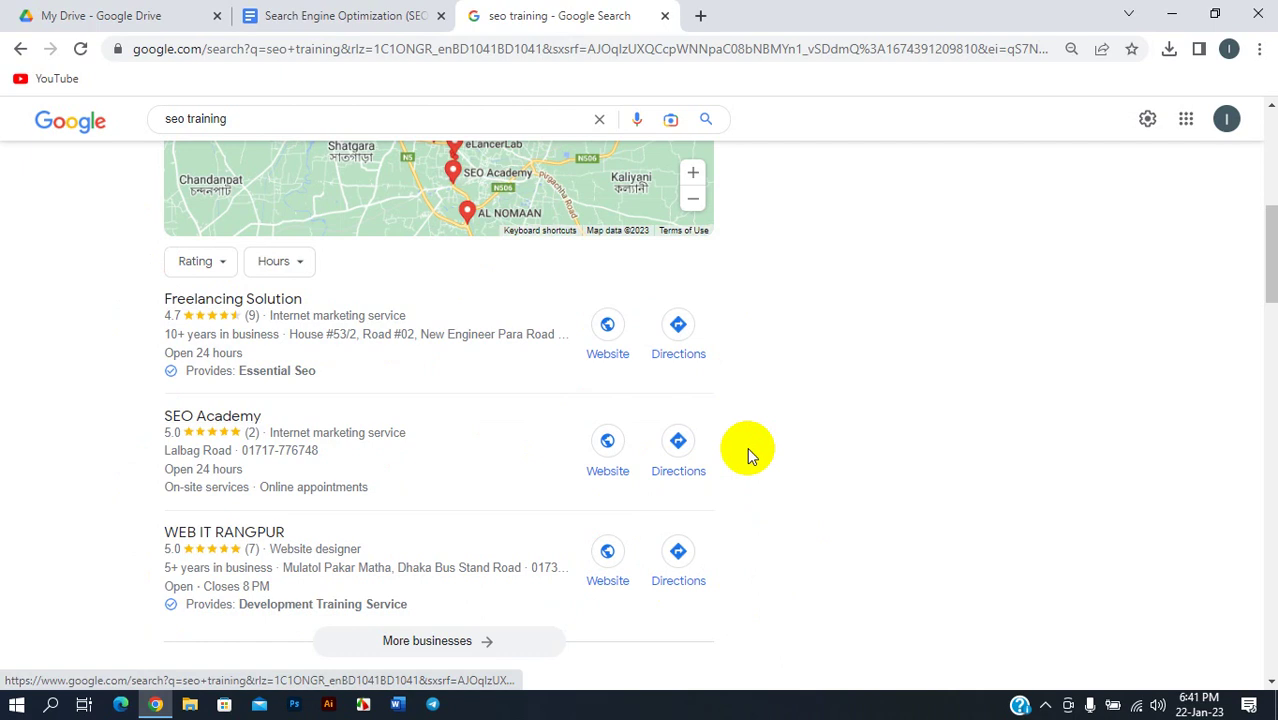
left_click(677, 447)
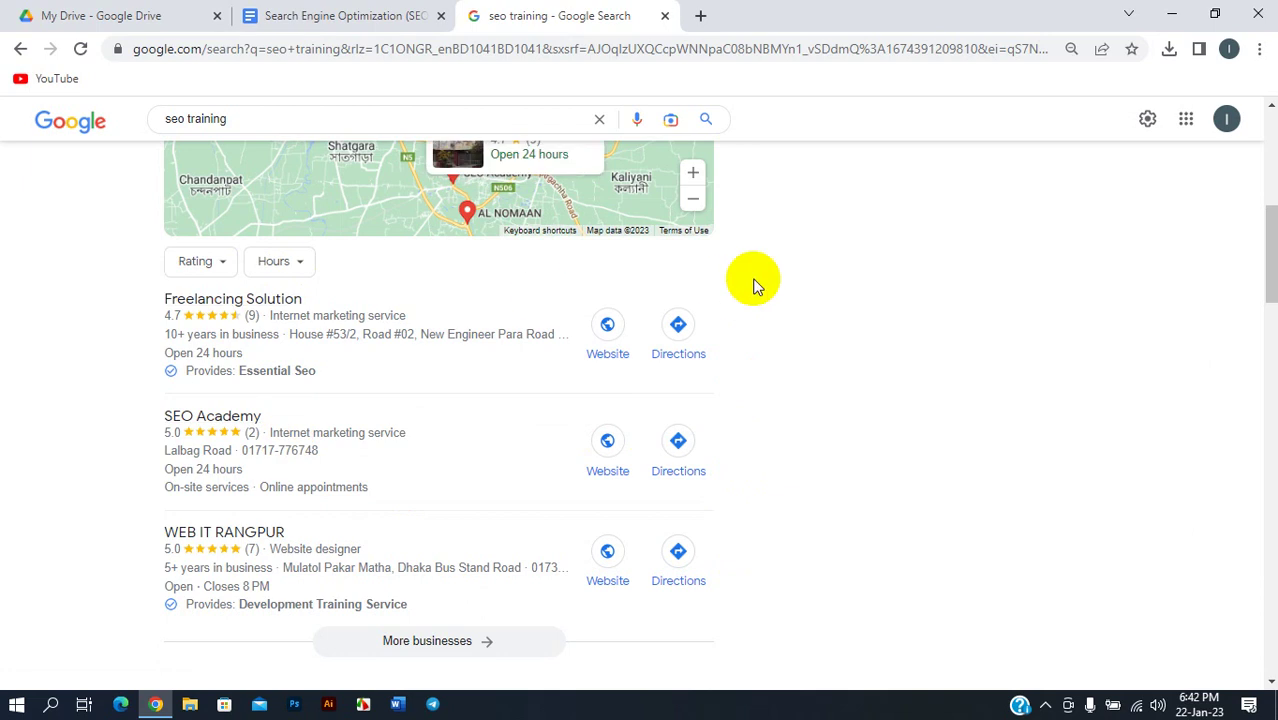
scroll(571, 365, "up", 6)
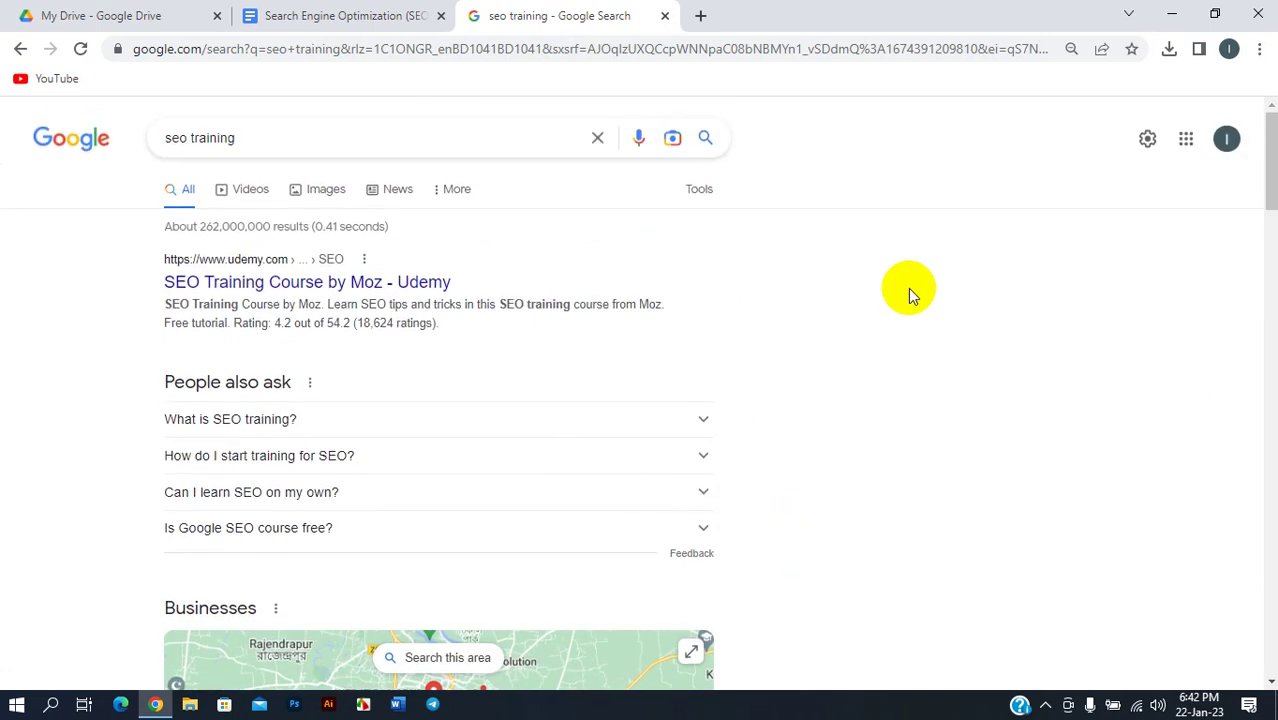
- Replace the query with 'bosund' and view the Bashundhara City Shopping Complex results and details panel
left_click(321, 145)
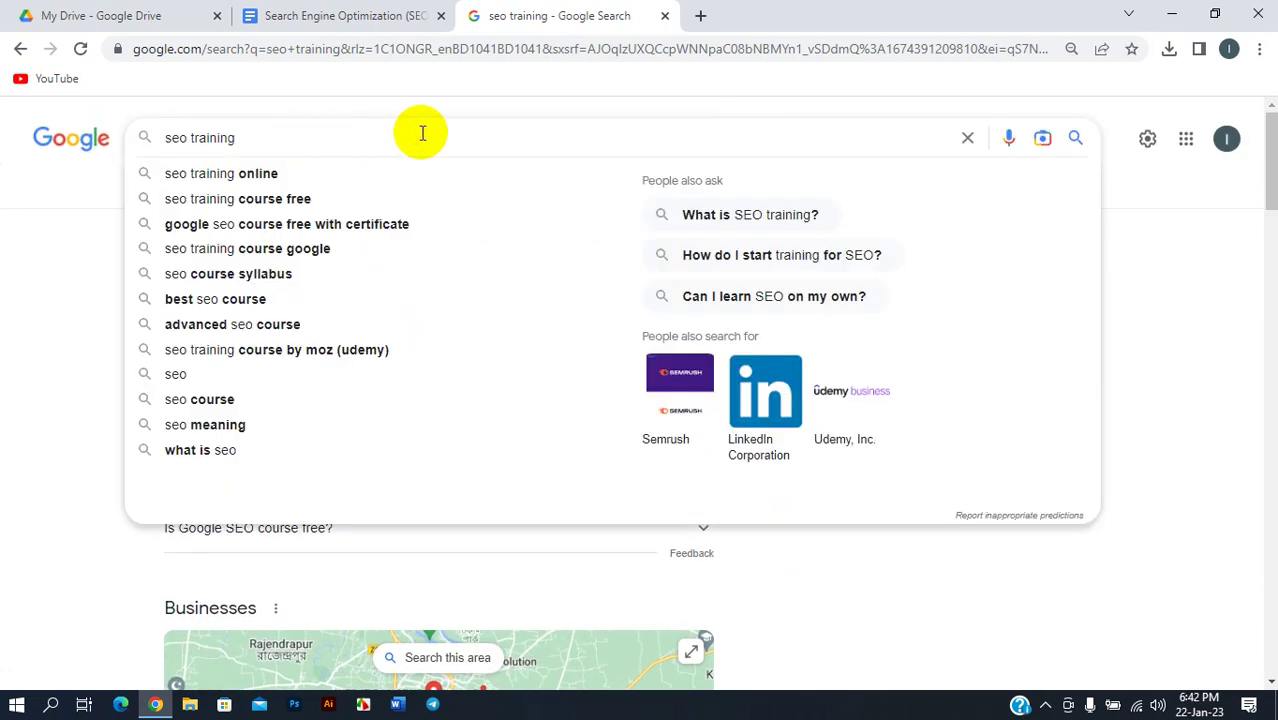
left_click(967, 137)
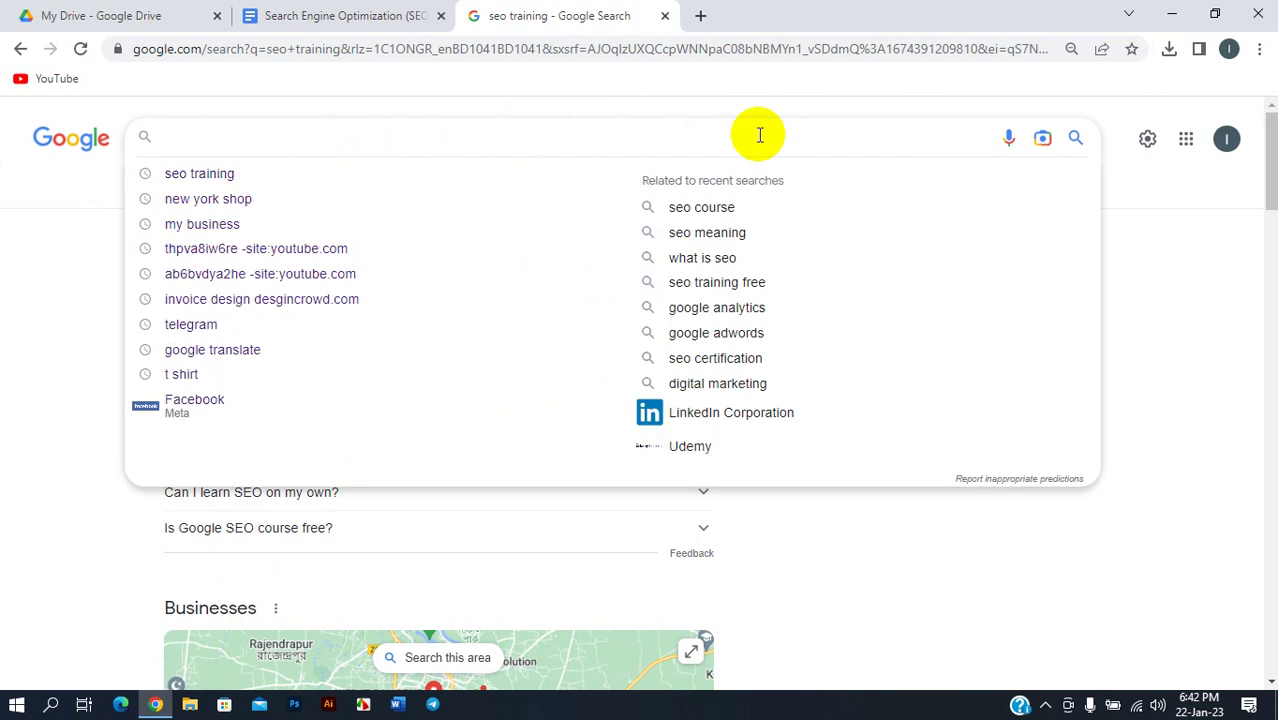
type("bo")
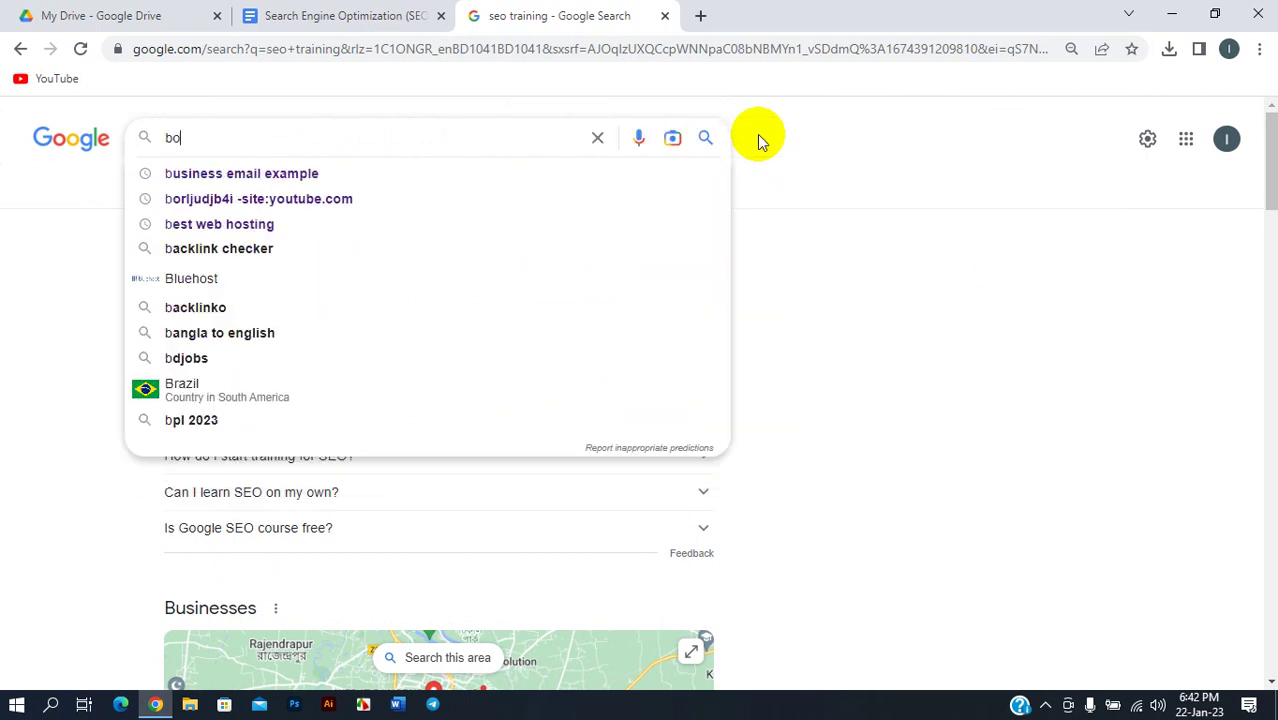
type("sundara")
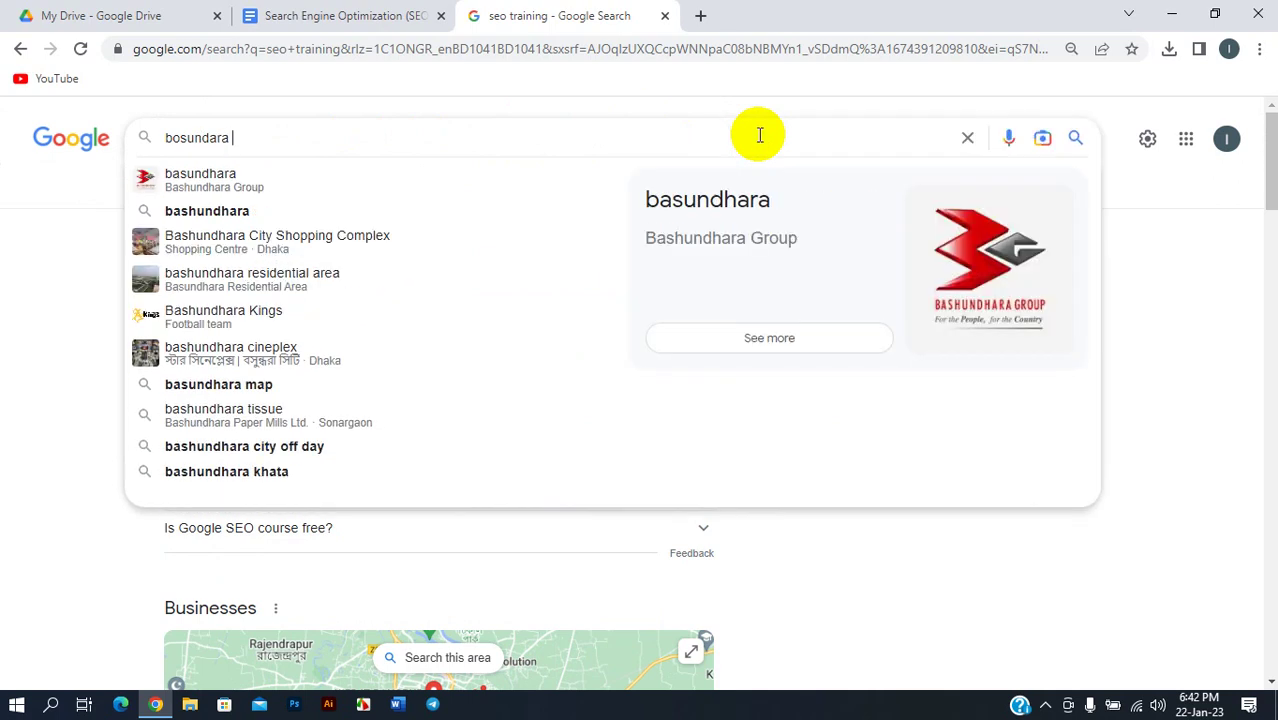
left_click(285, 217)
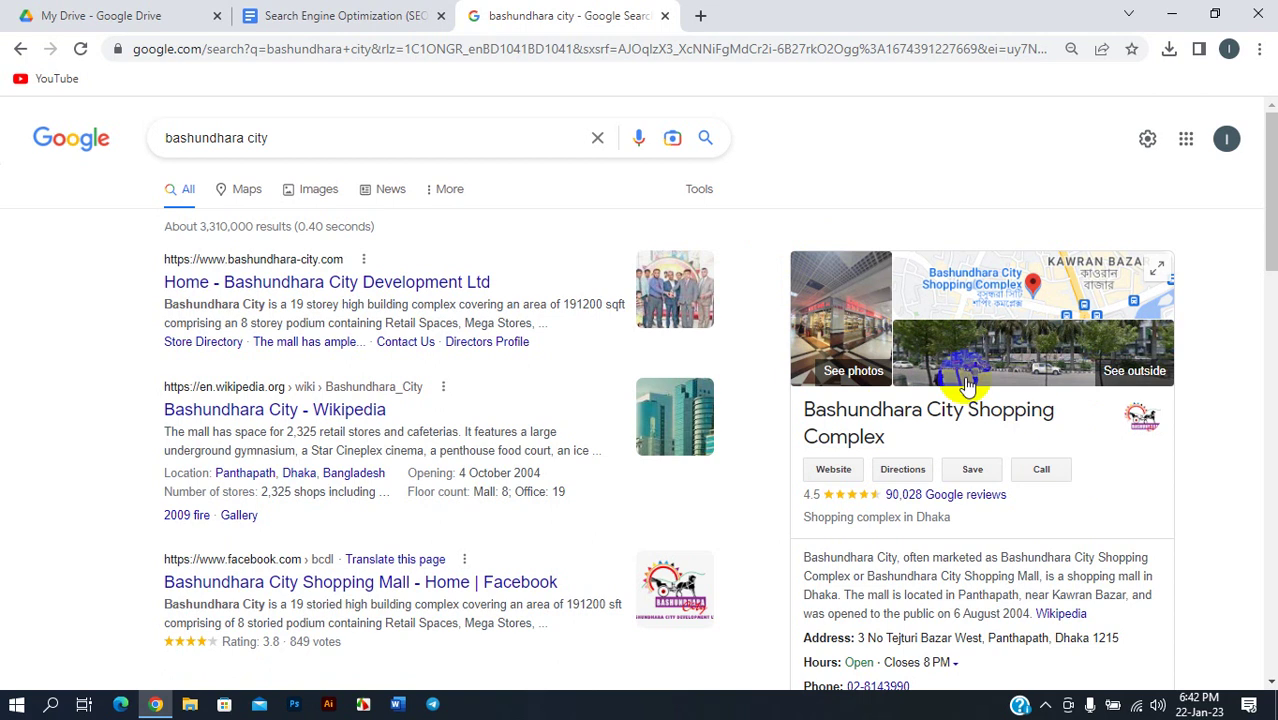
scroll(733, 306, "down", 5)
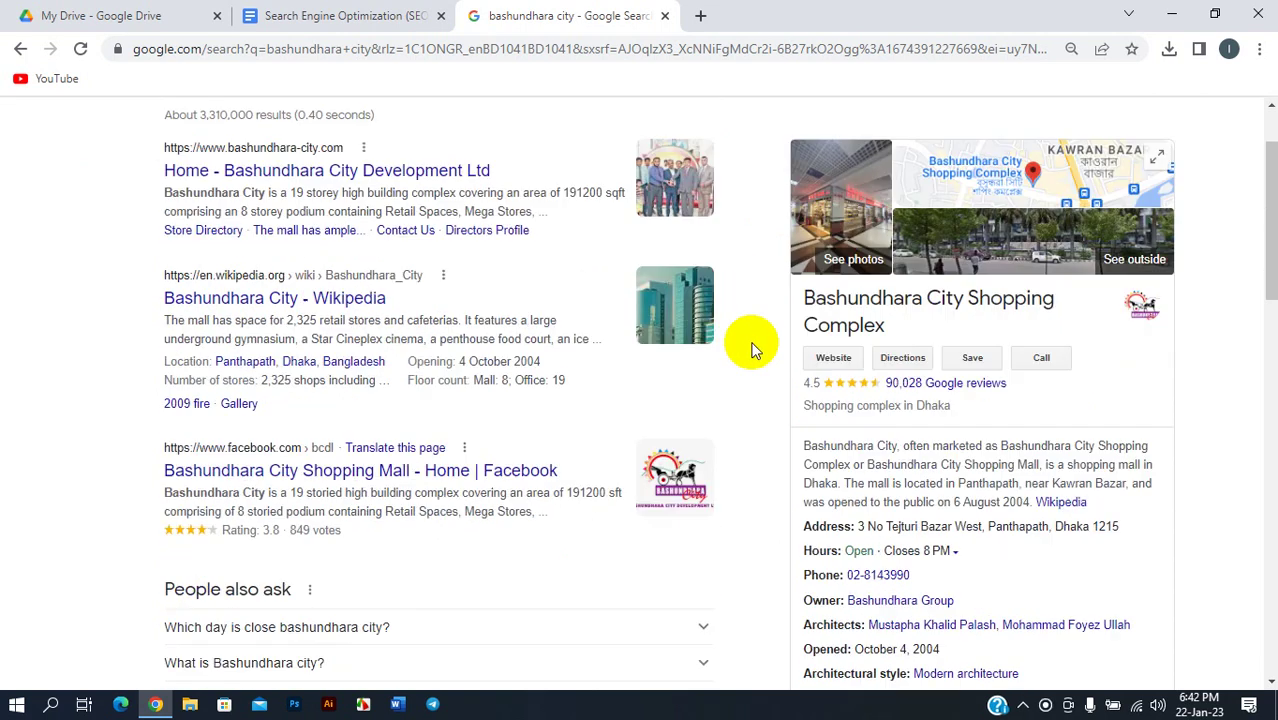
scroll(741, 352, "up", 5)
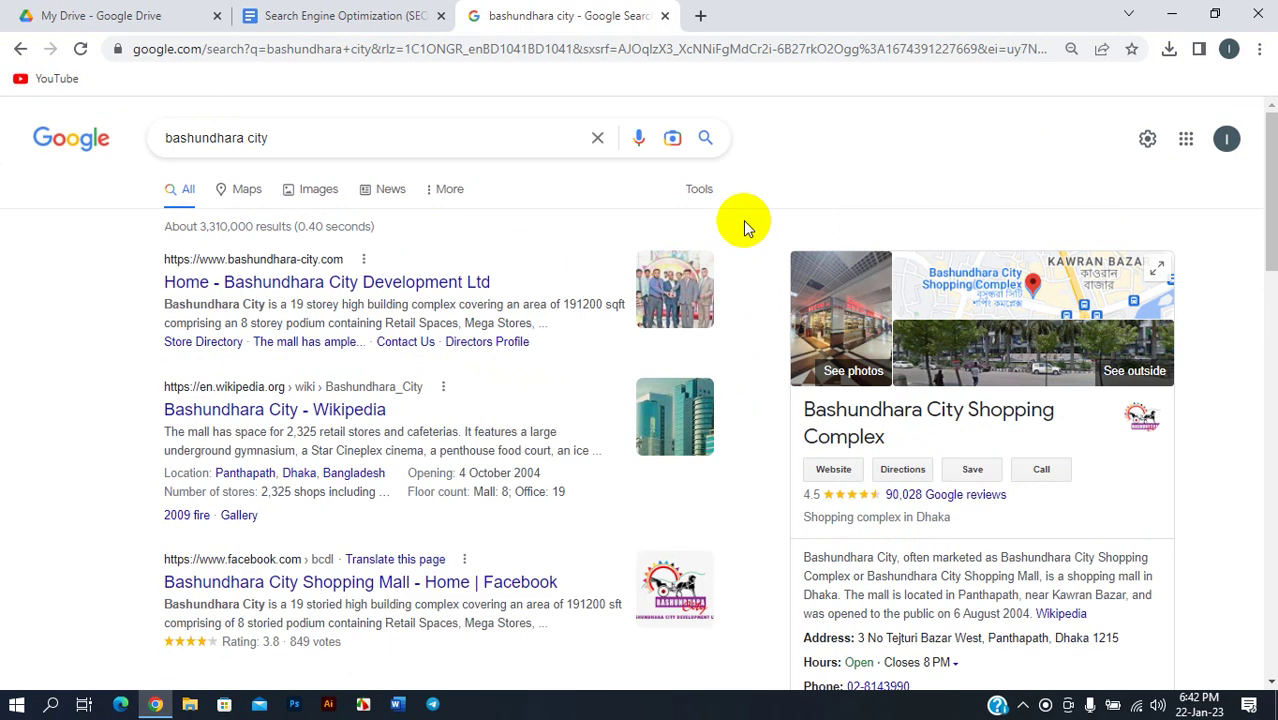
scroll(713, 399, "down", 15)
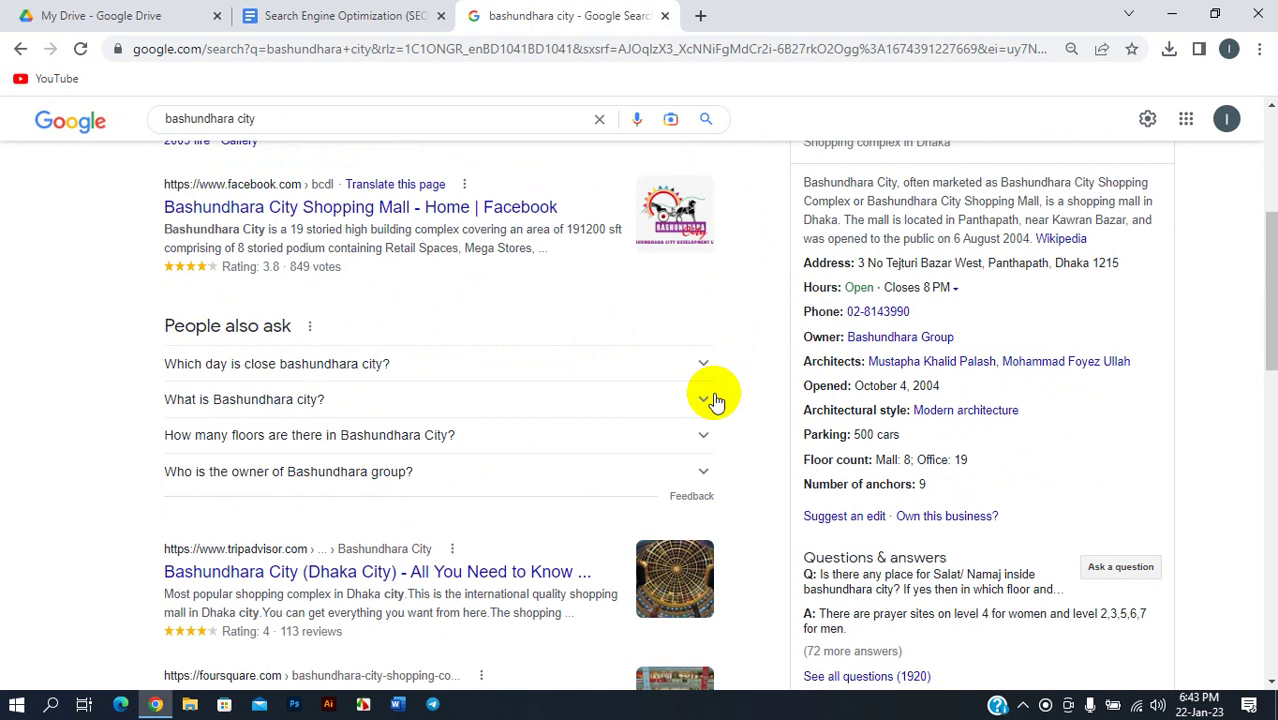
scroll(425, 460, "up", 12)
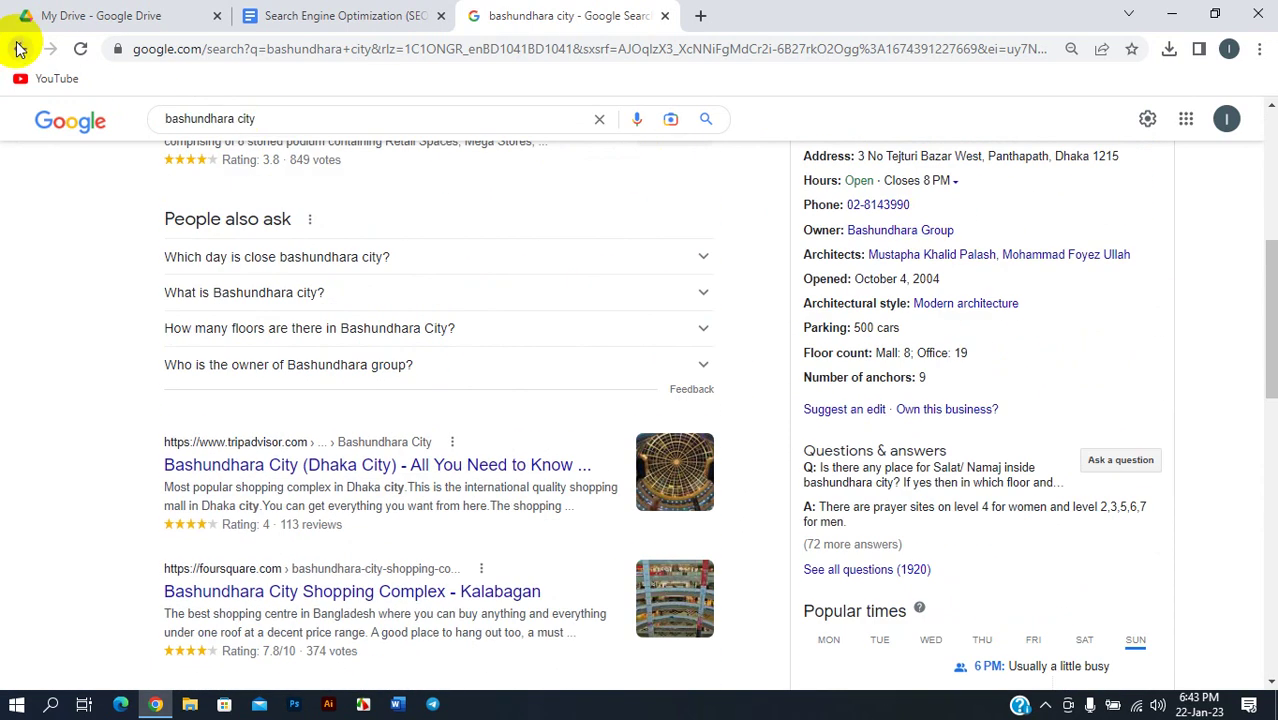
- Go back to the seo training results, browse the Businesses map, and open a new tab
left_click(21, 48)
scroll(360, 360, "down", 4)
scroll(365, 400, "down", 3)
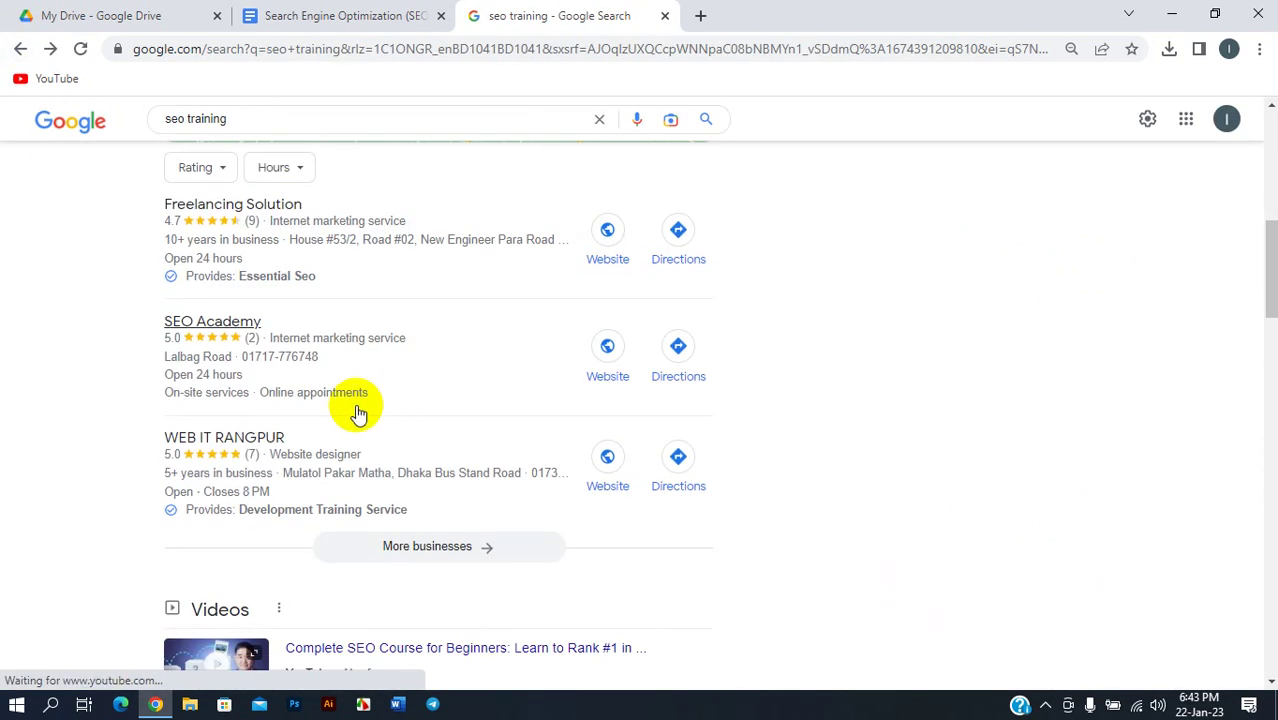
scroll(322, 385, "up", 2)
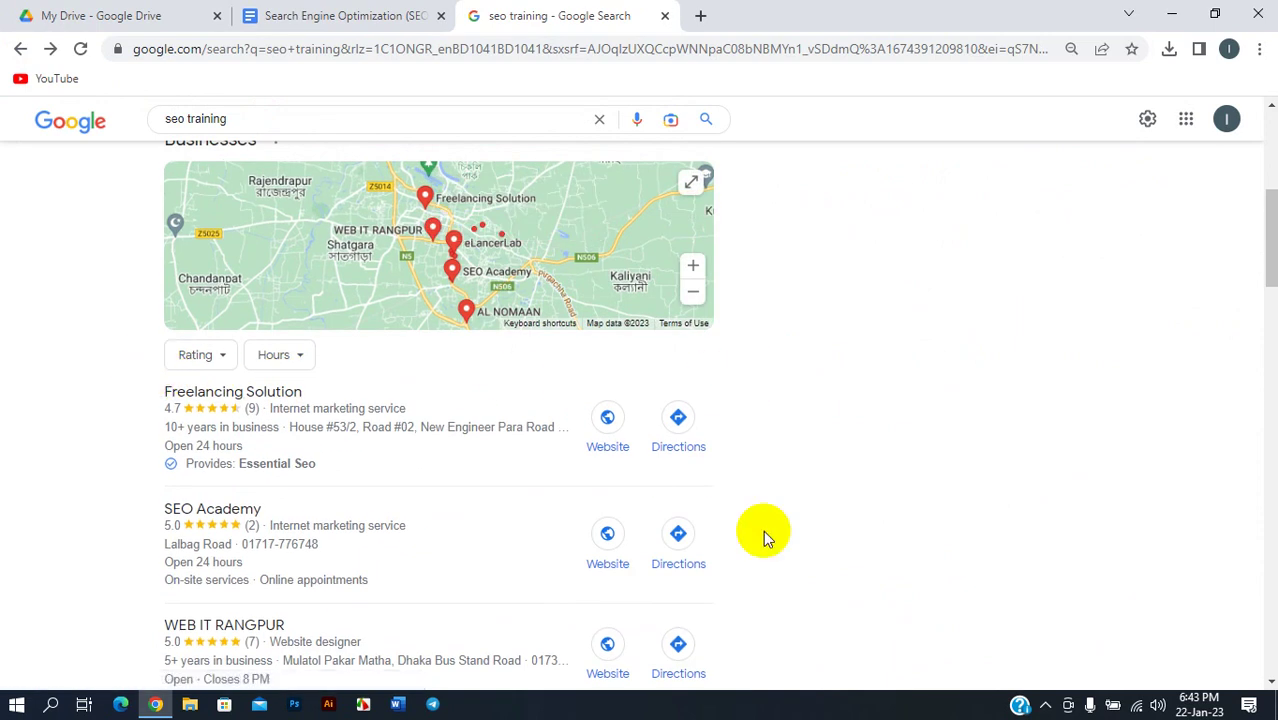
left_click(472, 316)
scroll(514, 396, "up", 5)
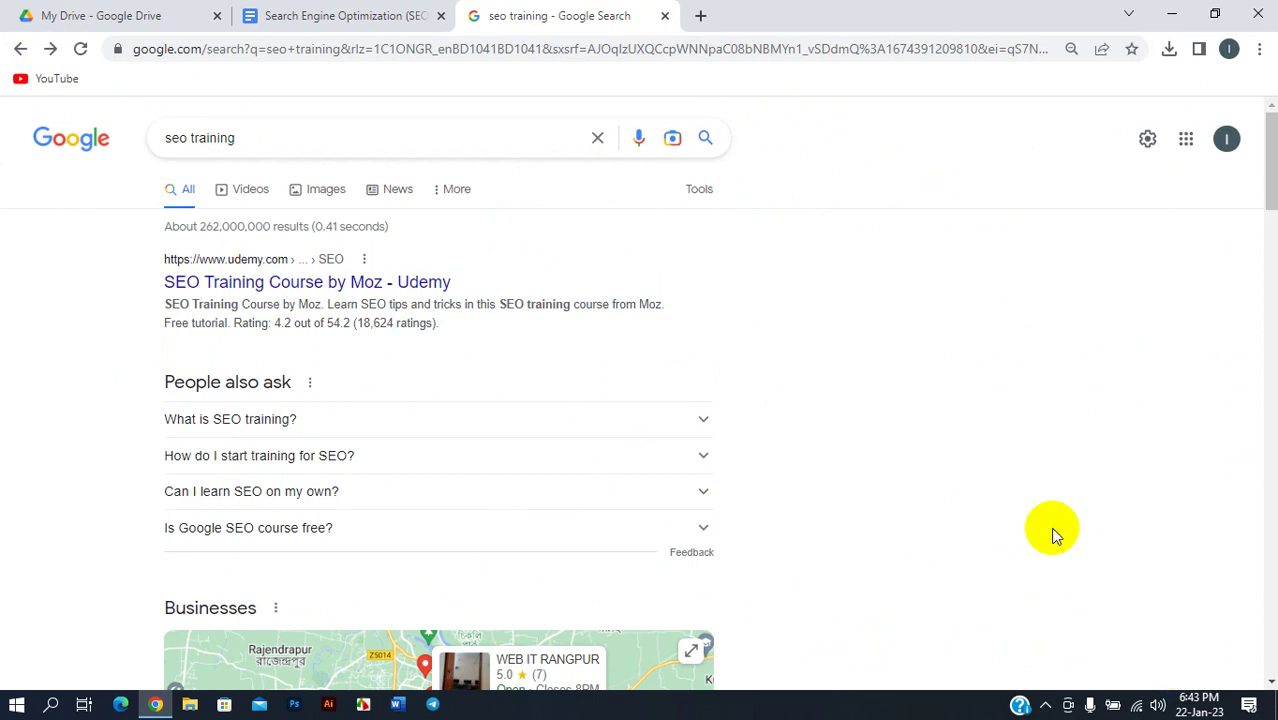
scroll(460, 517, "down", 6)
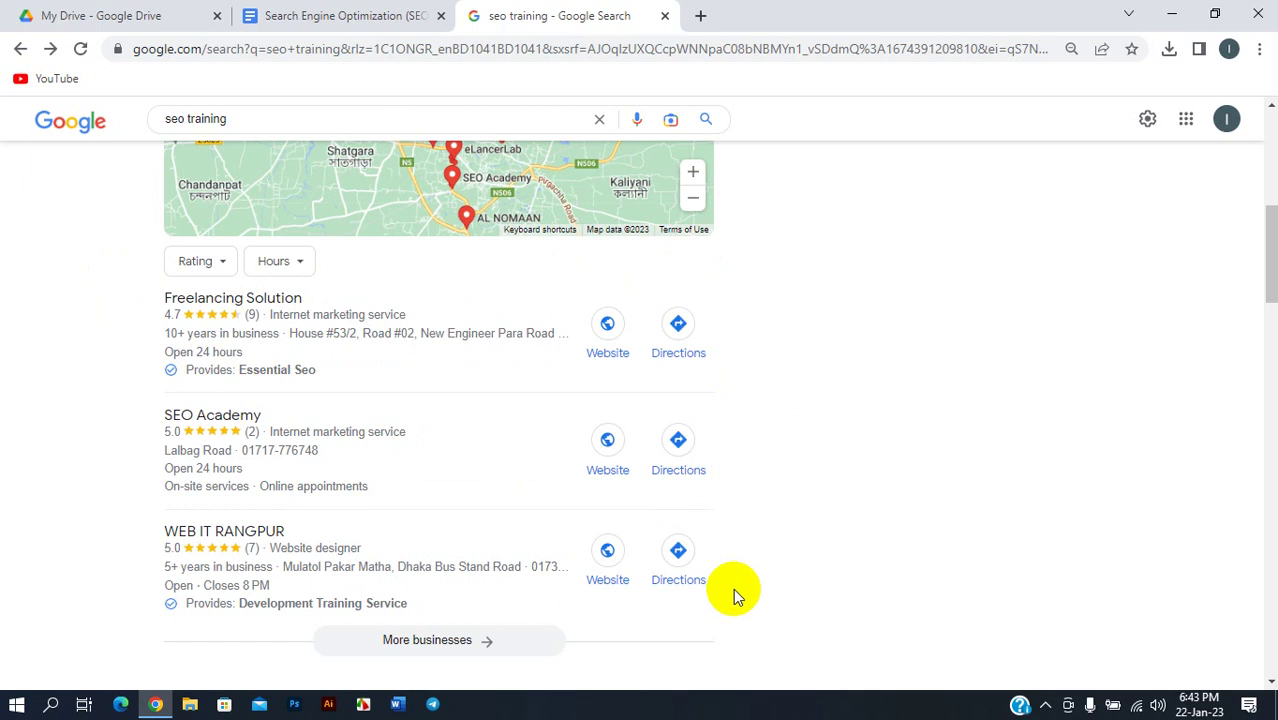
scroll(434, 436, "up", 5)
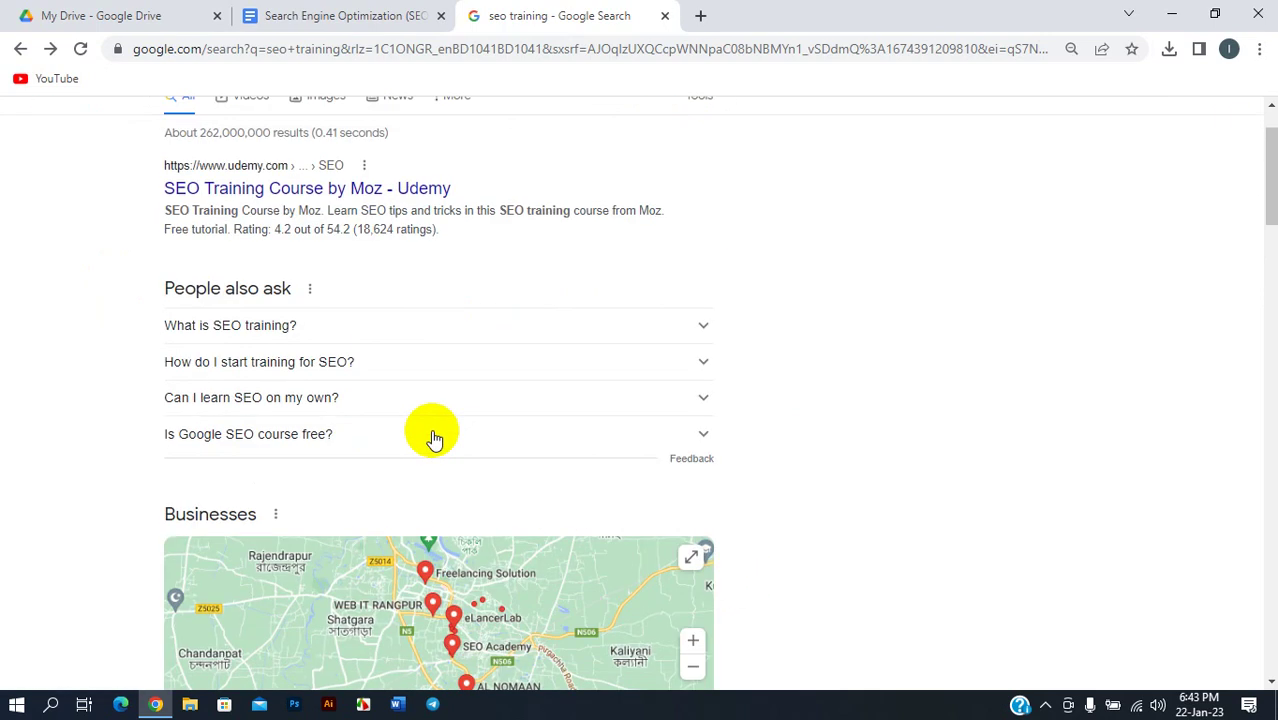
scroll(434, 436, "up", 1)
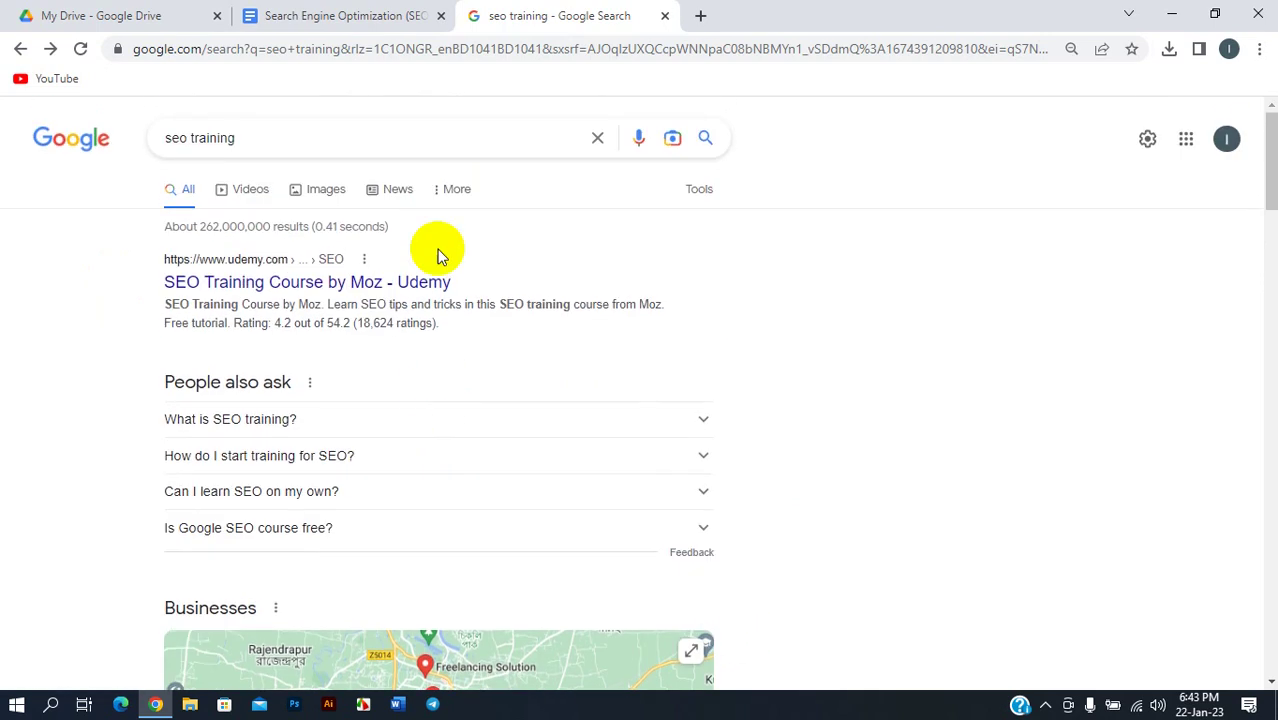
left_click(702, 15)
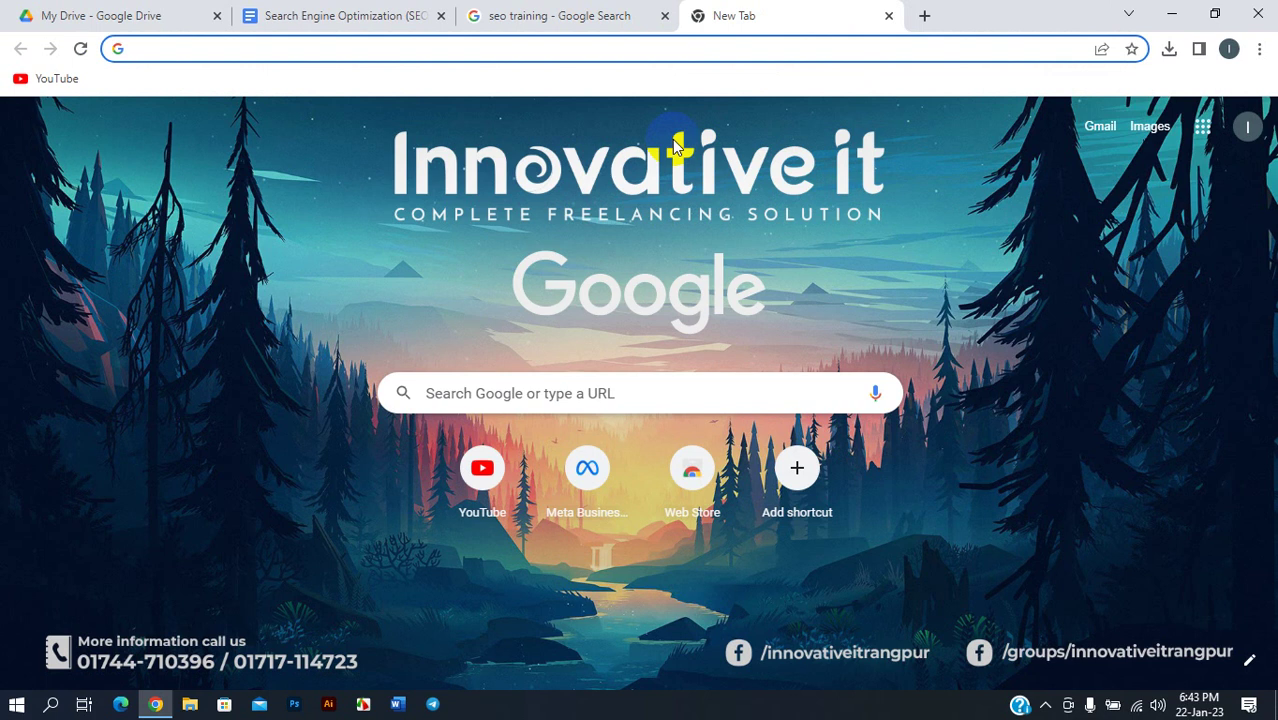
- Check the seo training results and new tab, then return to the SEO document's GMB list
key("ctrl+shift+Tab")
scroll(471, 357, "down", 7)
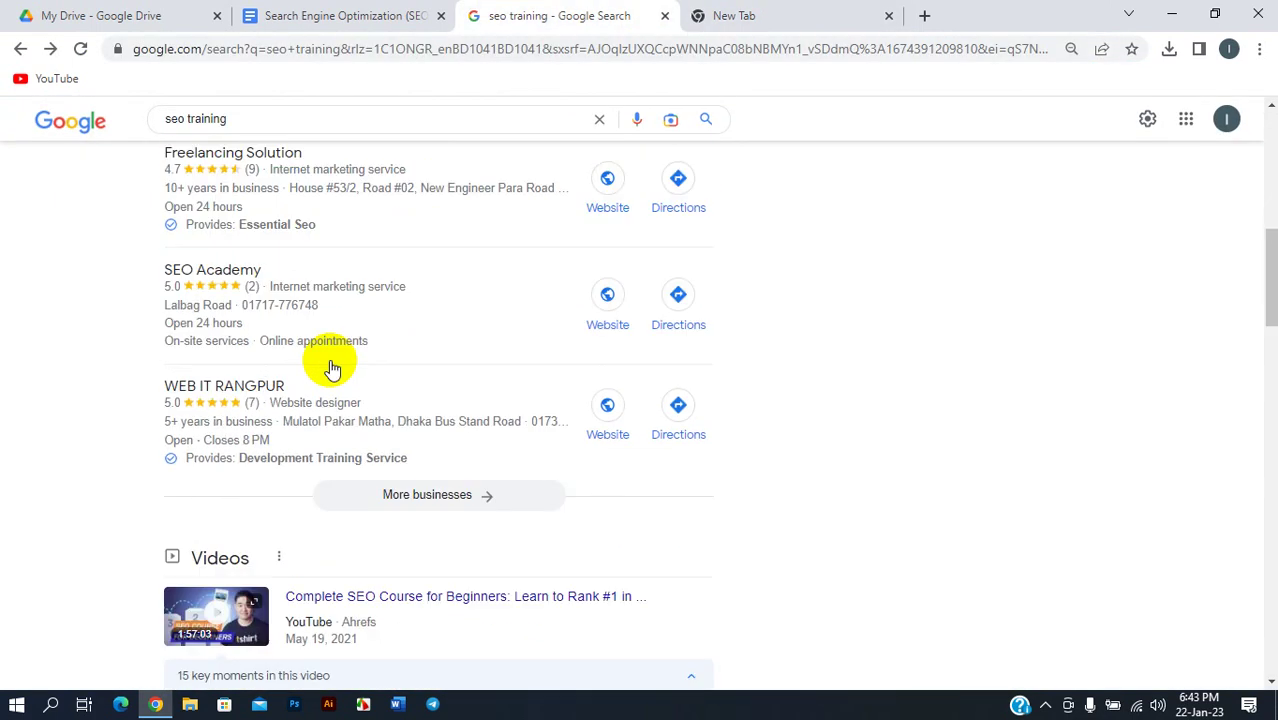
scroll(240, 270, "up", 2)
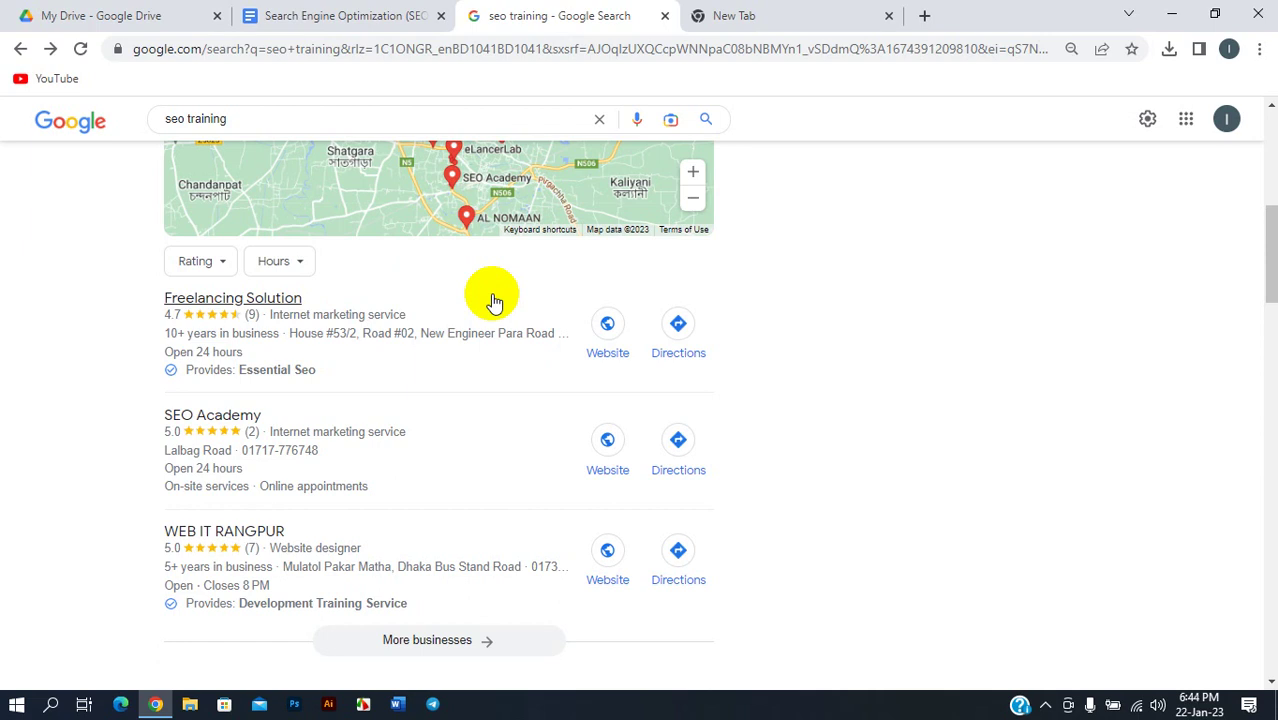
scroll(493, 300, "up", 6)
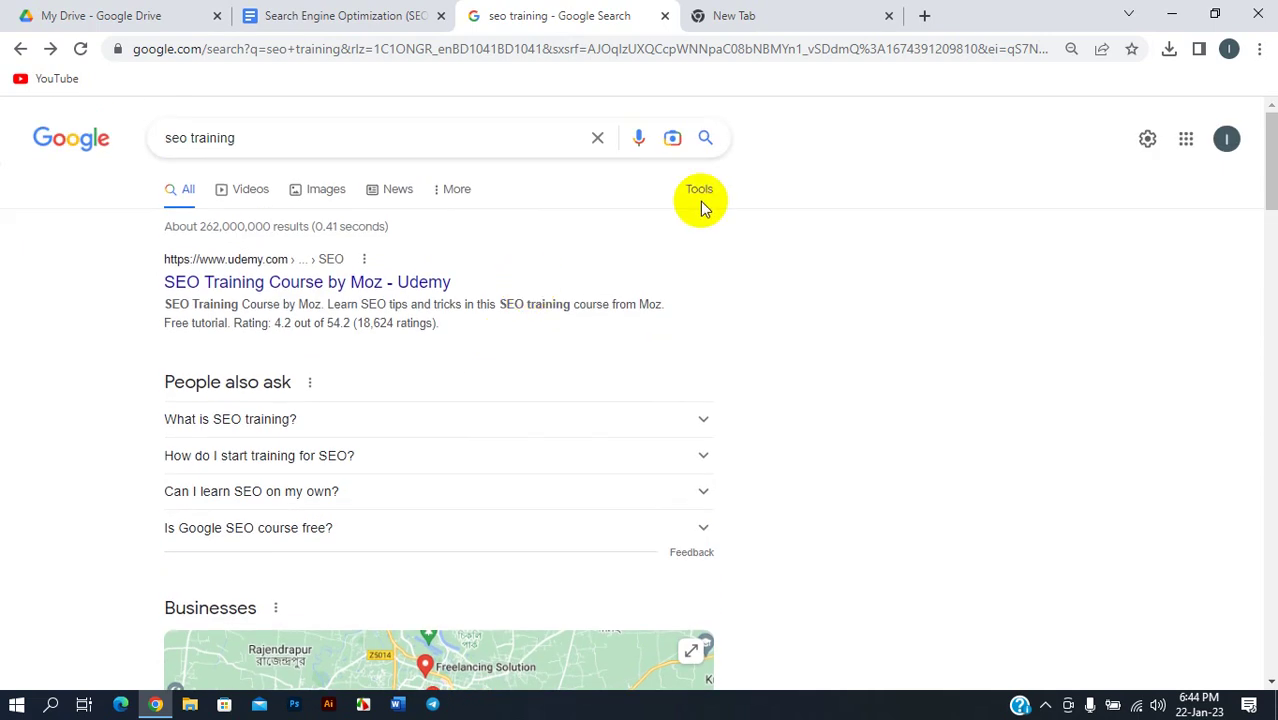
left_click(762, 12)
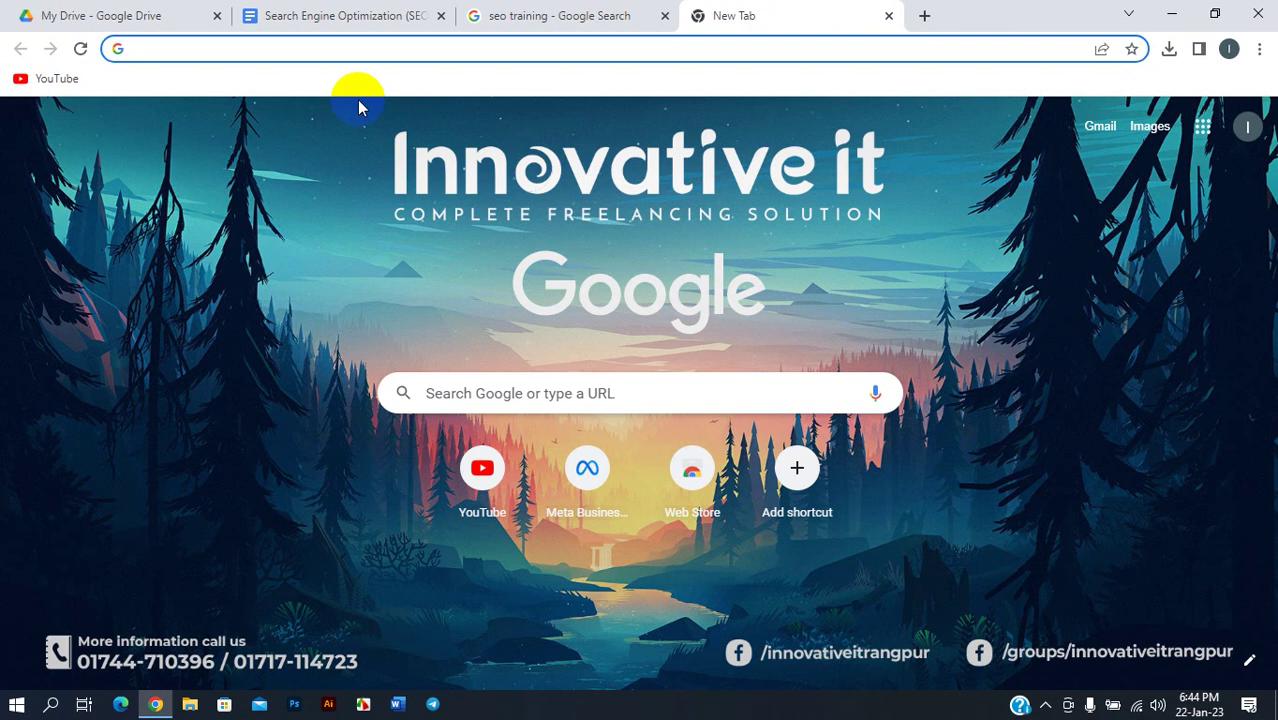
left_click(274, 52)
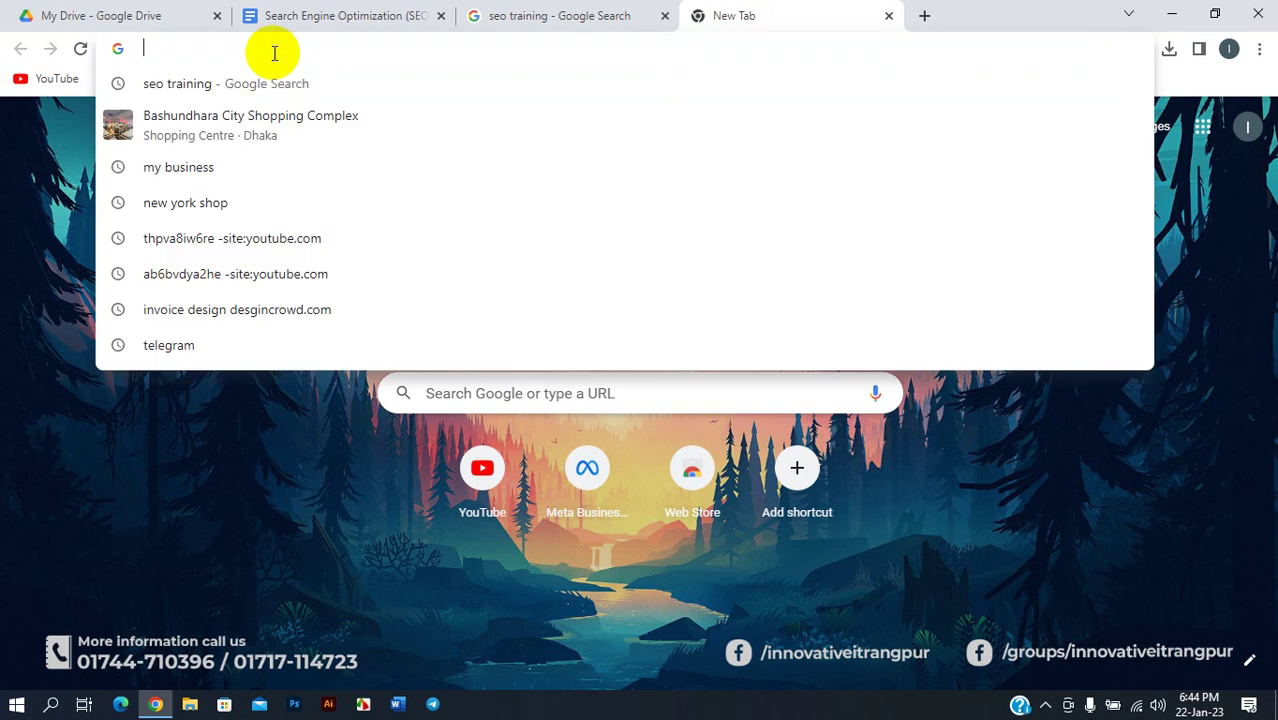
type("b")
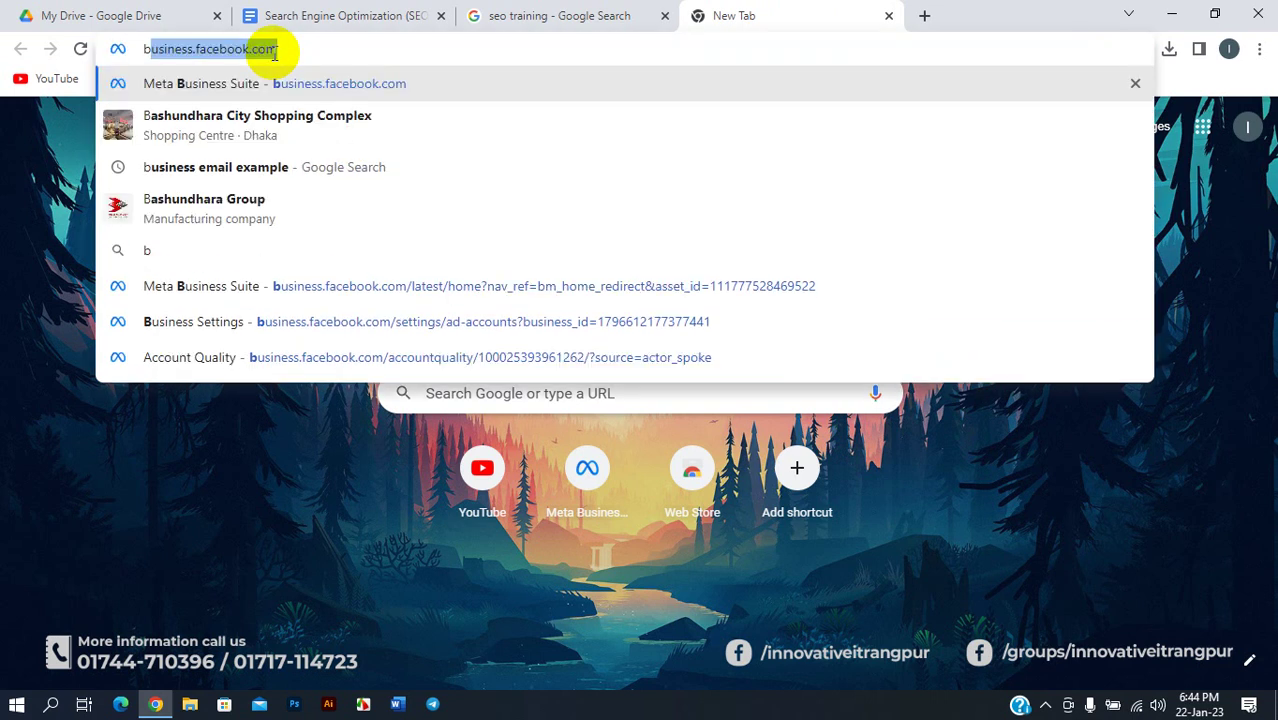
left_click(371, 14)
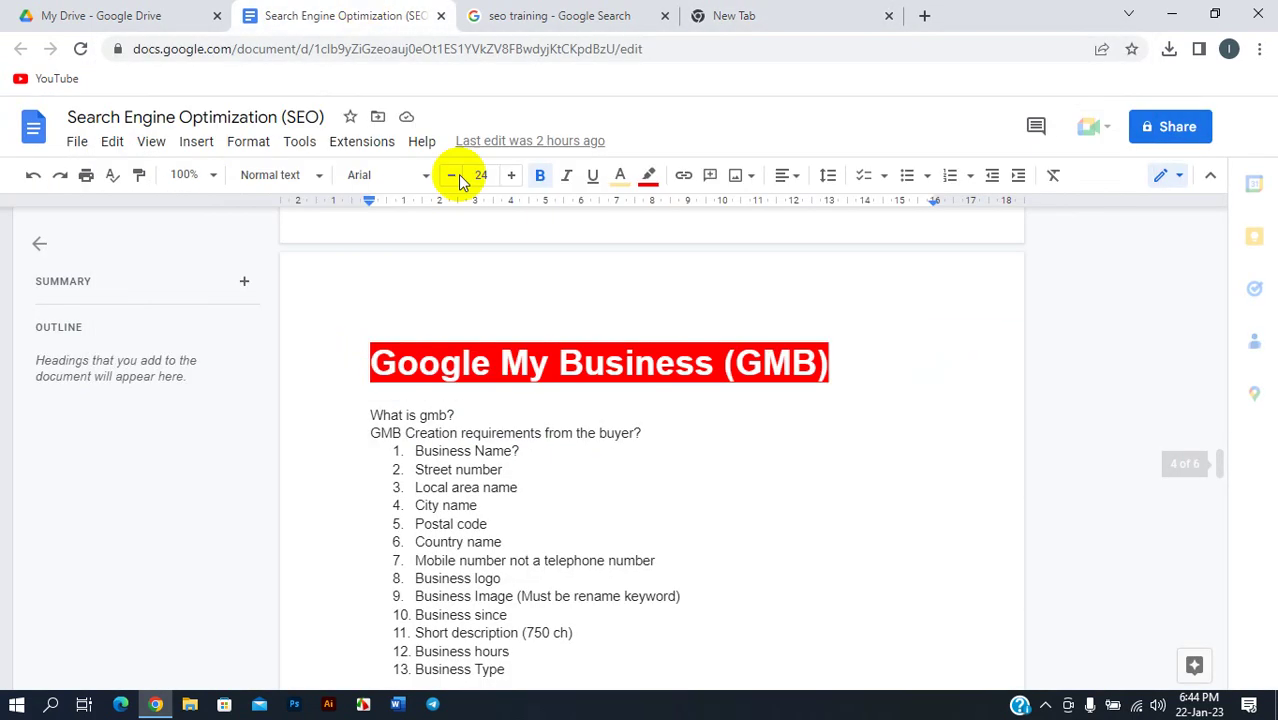
- Return to the SEO document and select the GMB questions and requirements list
left_click(468, 390)
scroll(533, 400, "down", 1)
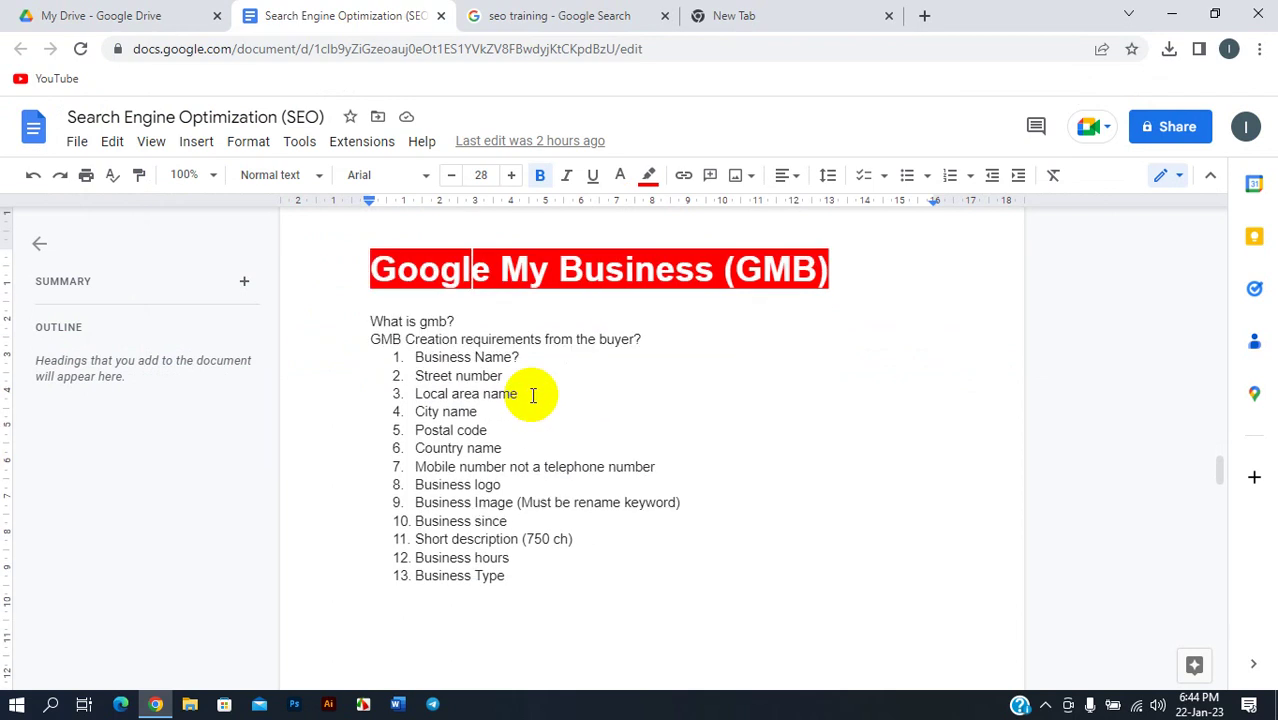
left_click(585, 15)
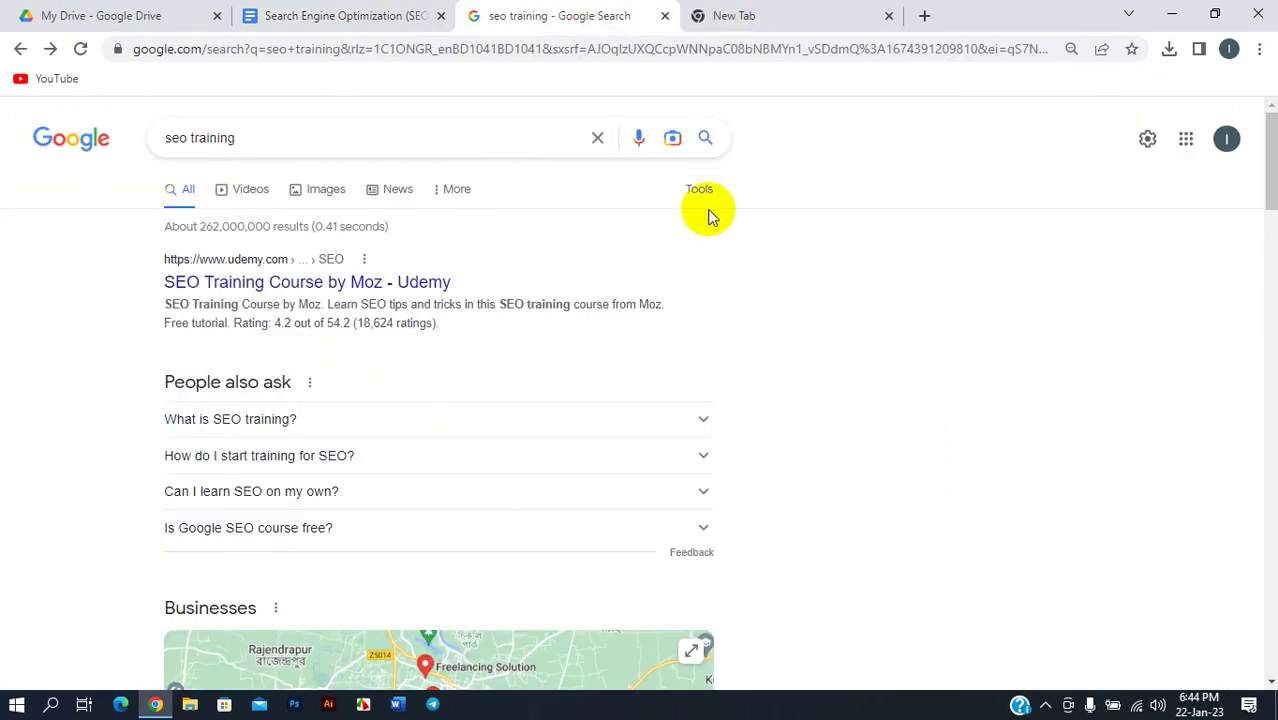
left_click(342, 15)
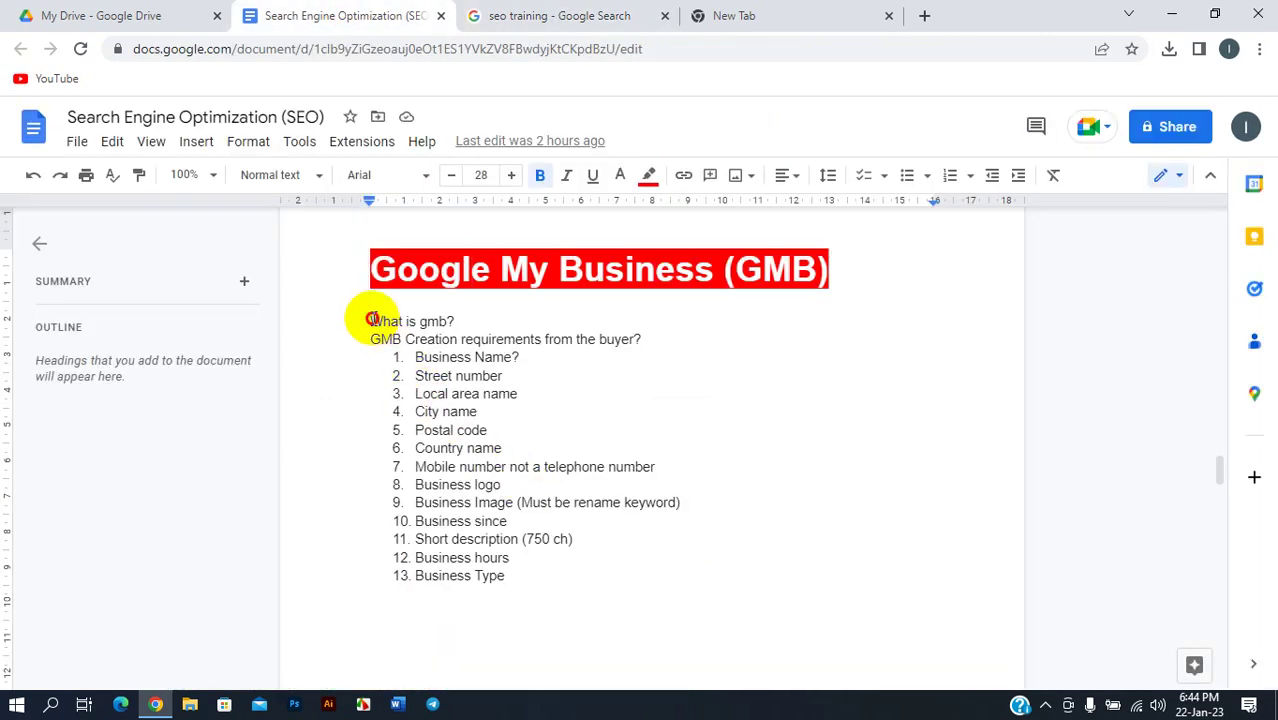
left_click_drag(371, 321, 506, 590)
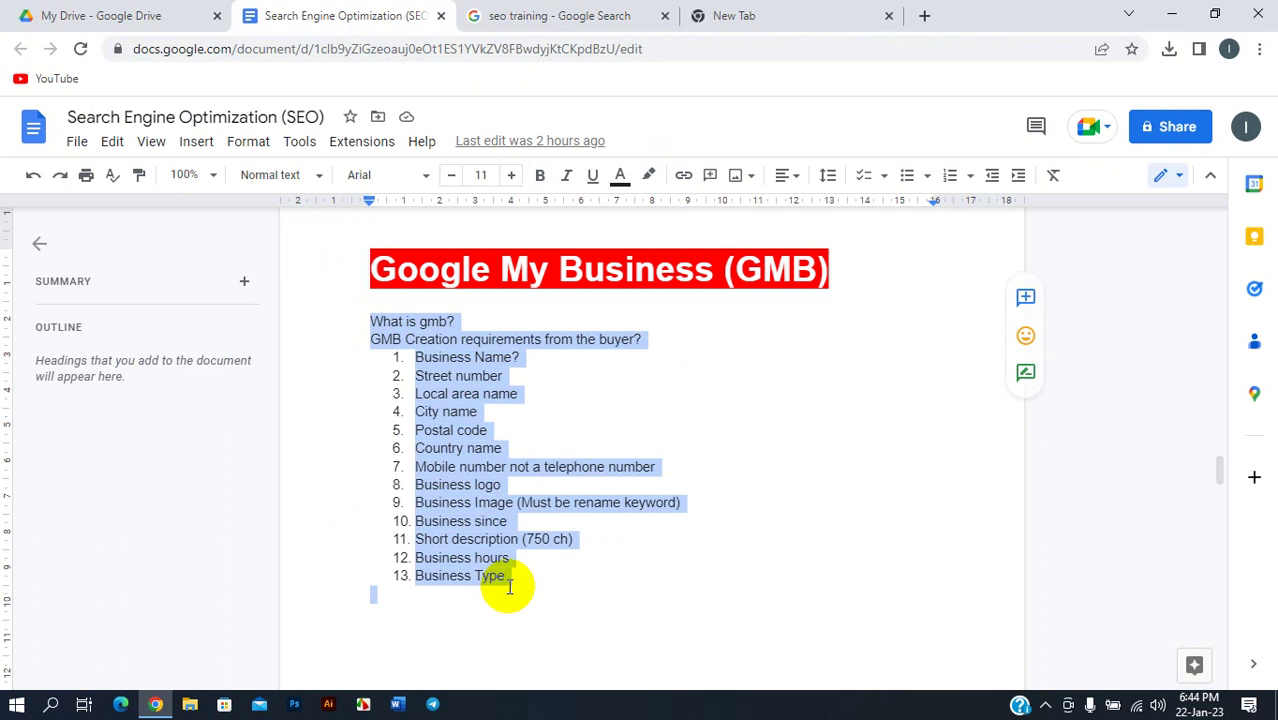
- Remove the question mark from 'Business Name?' in list item 1
left_click(522, 357)
key("BackSpace")
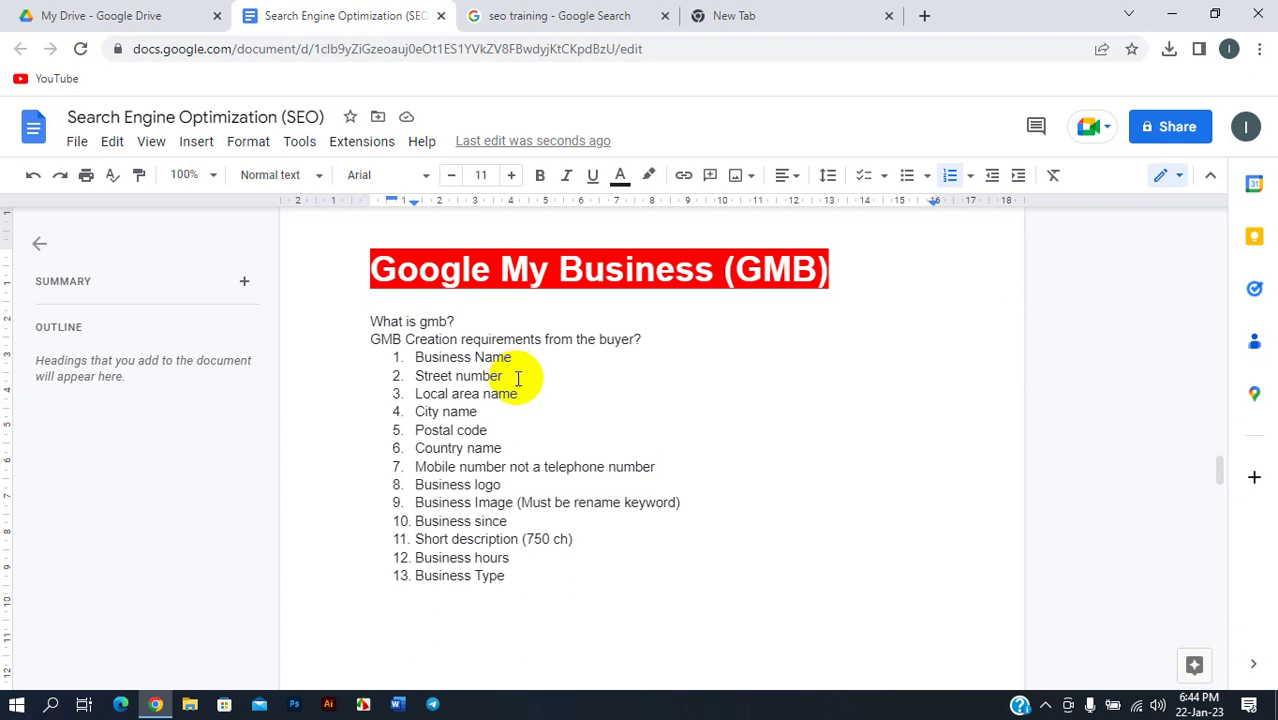
left_click(760, 10)
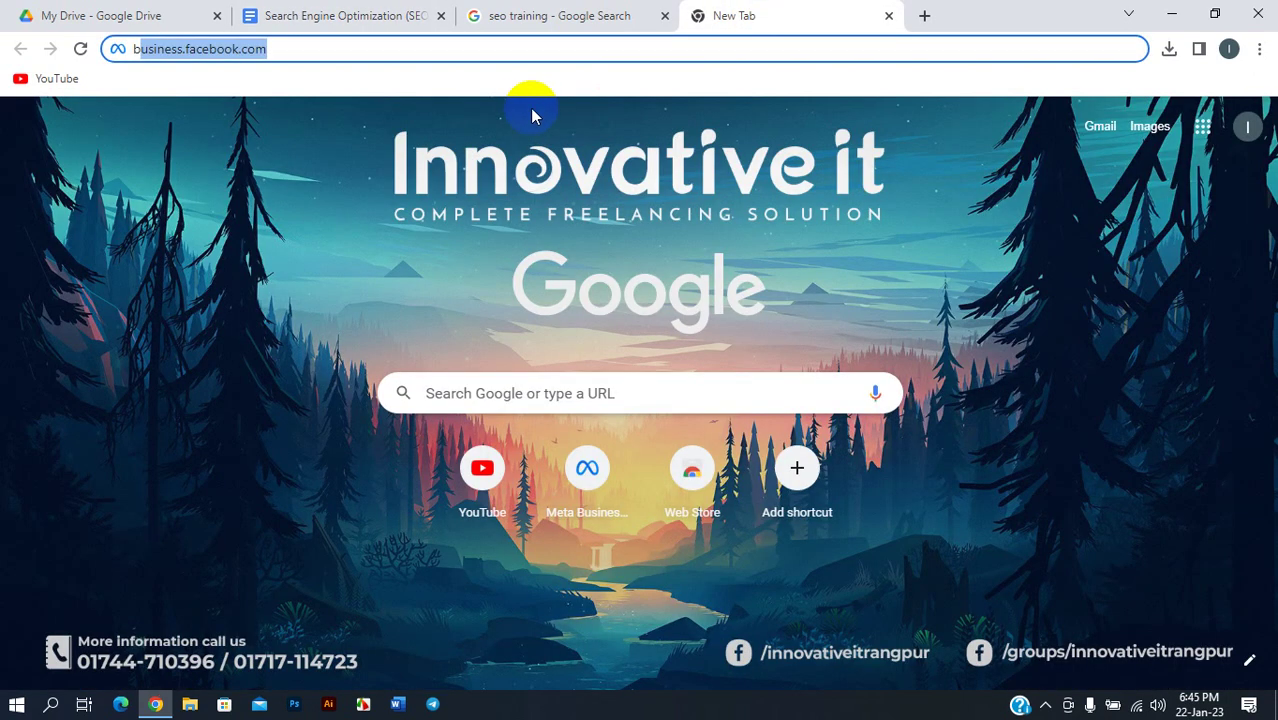
- Load freelancingwithforhad.com in its own new tab, then return to the SEO document
left_click(924, 15)
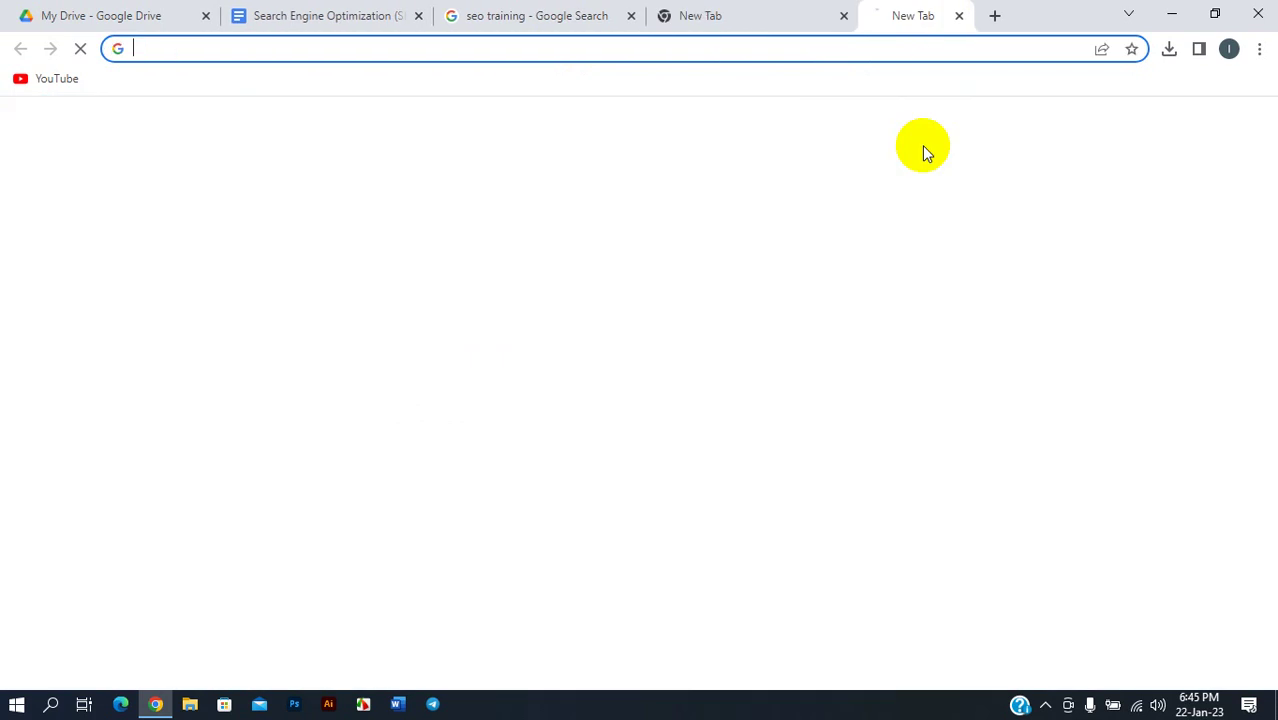
type("free")
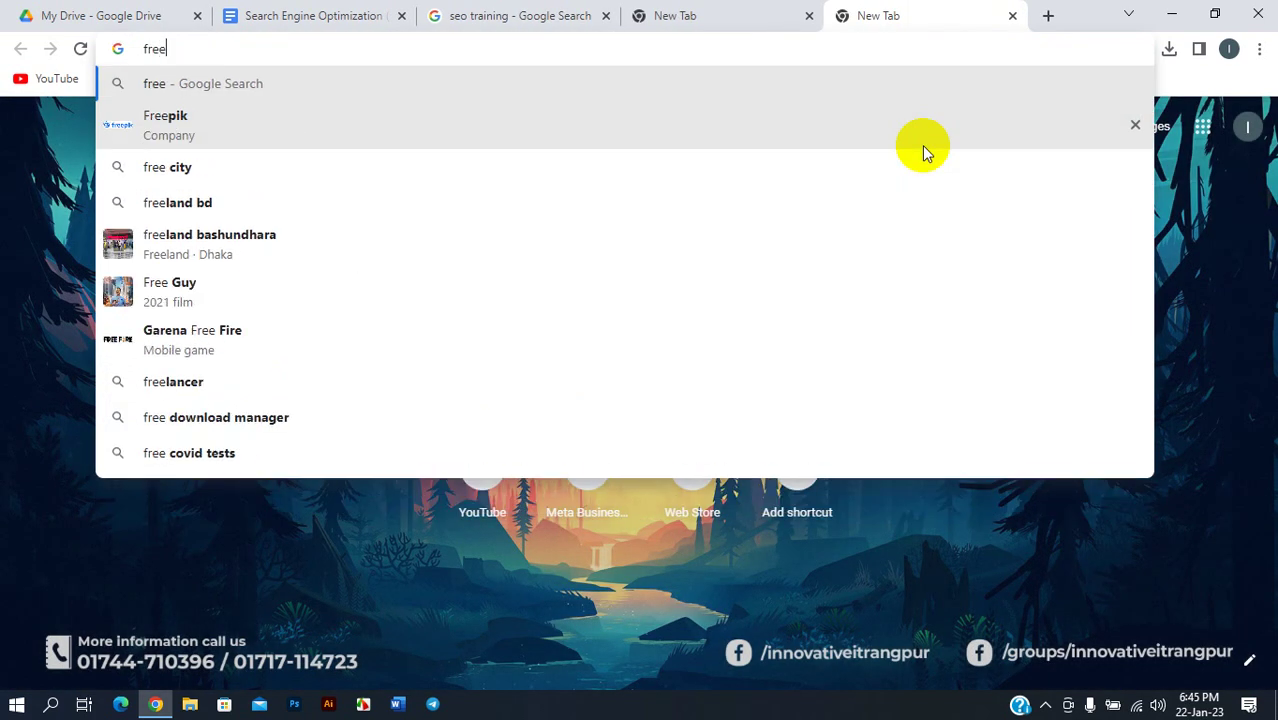
type("lancing")
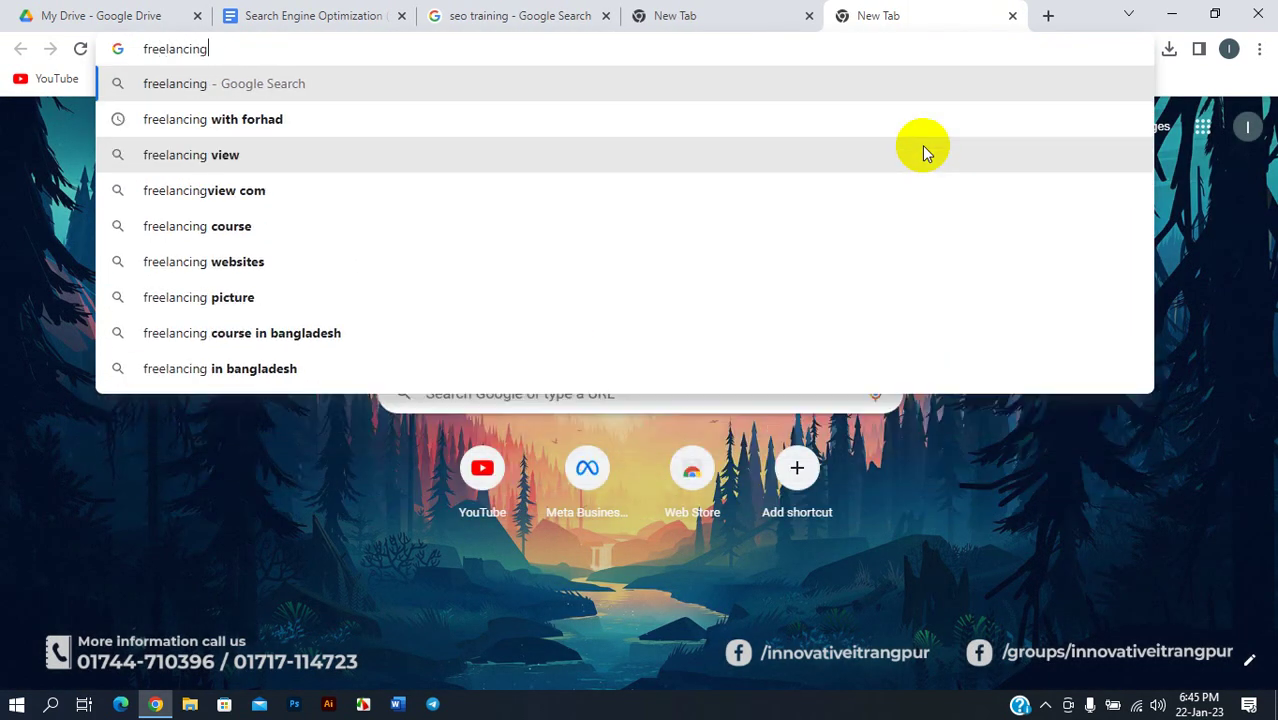
type("with")
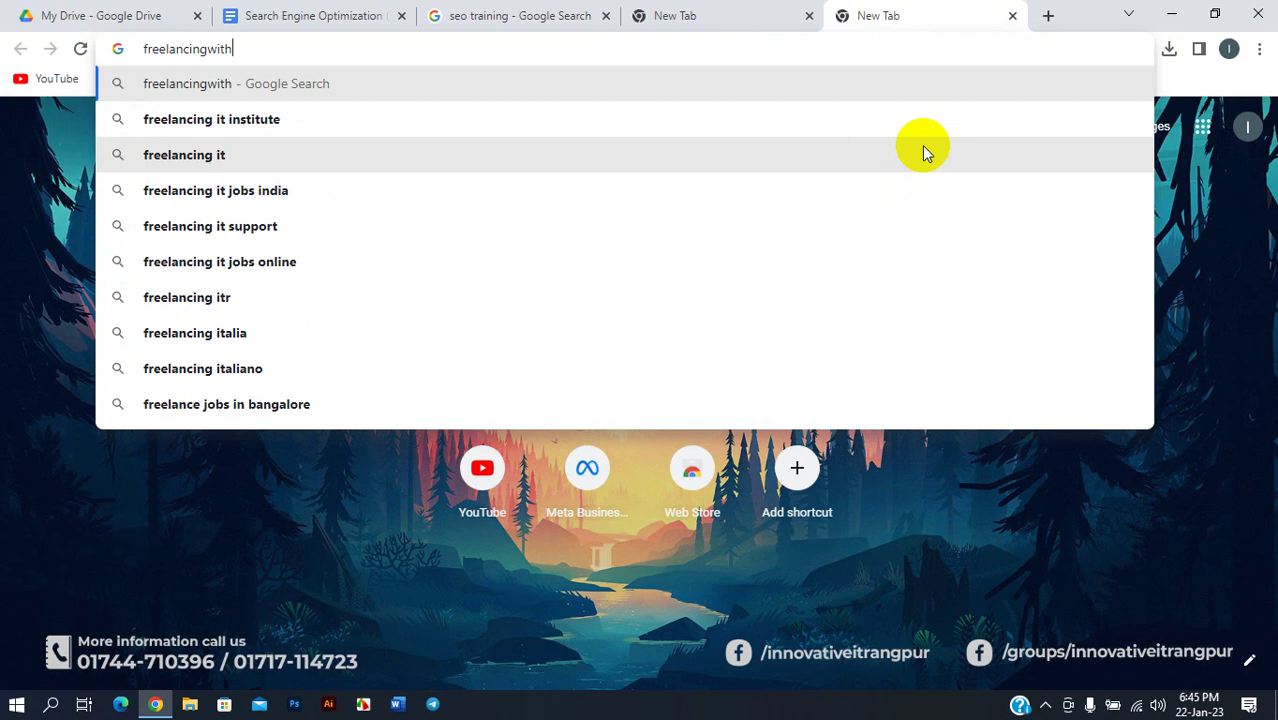
type("forhad")
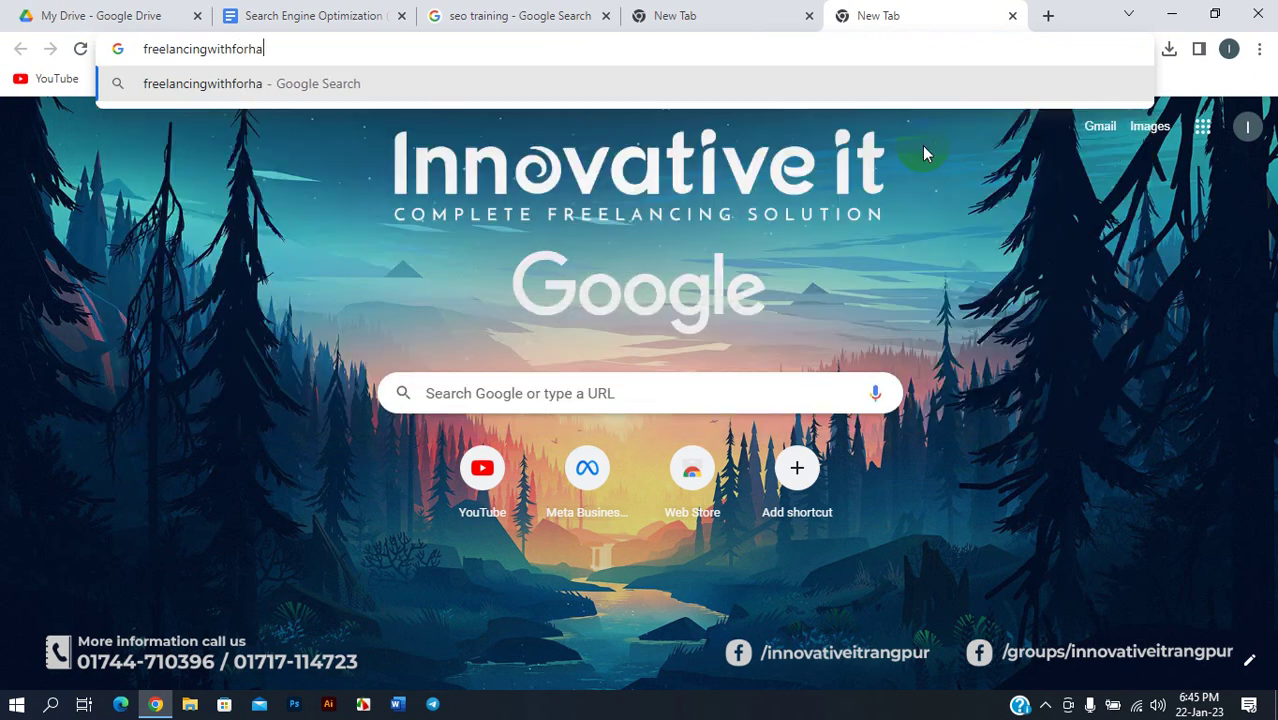
type(".com")
key("Return")
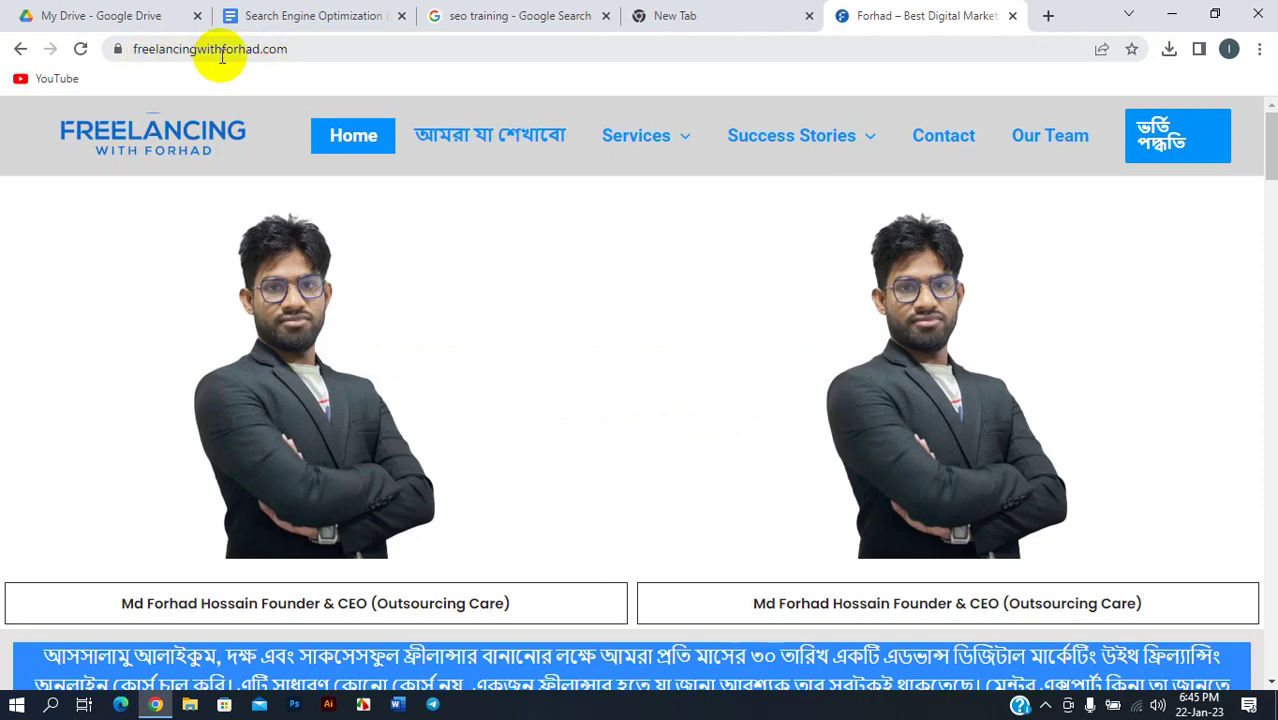
left_click(577, 10)
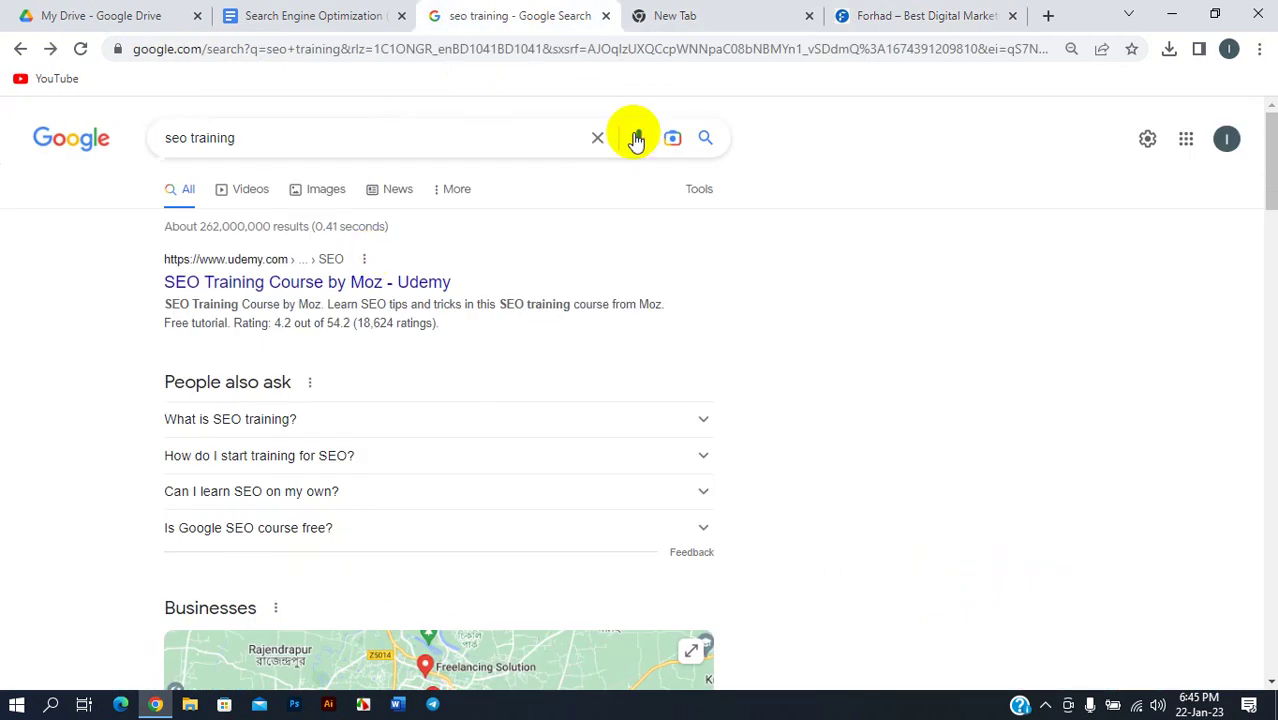
left_click(880, 28)
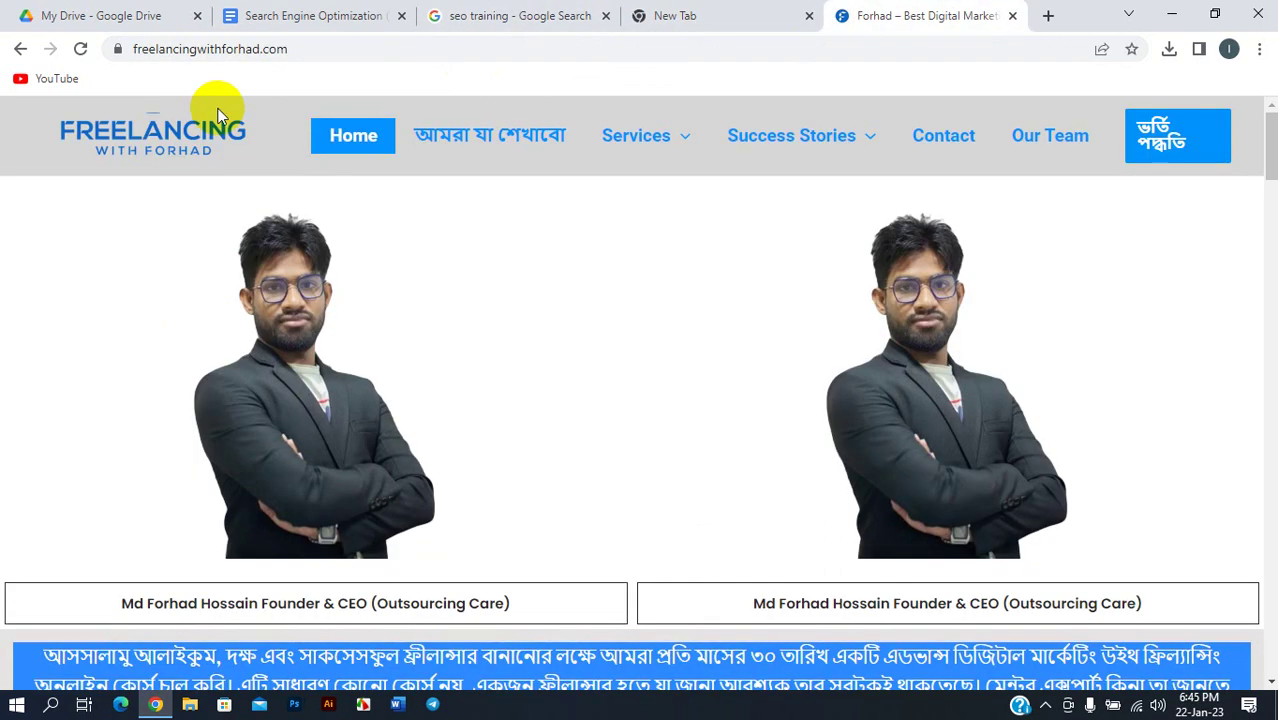
left_click(320, 15)
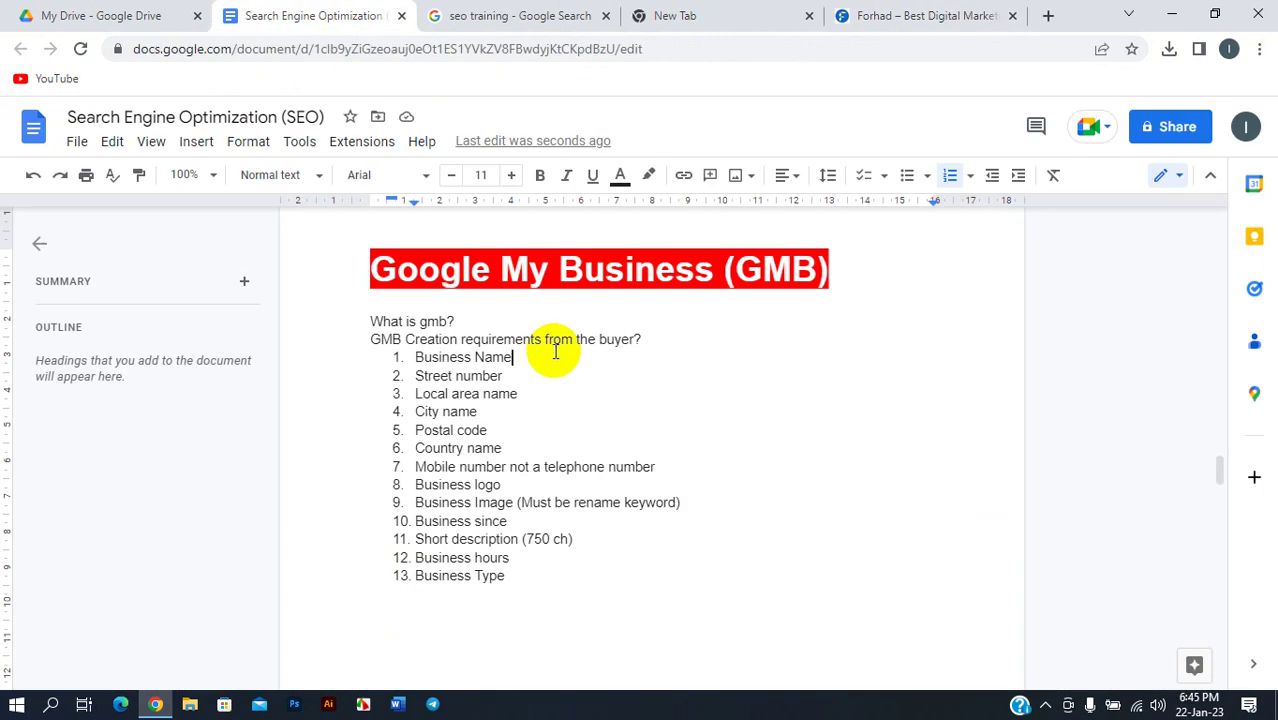
left_click_drag(514, 357, 418, 358)
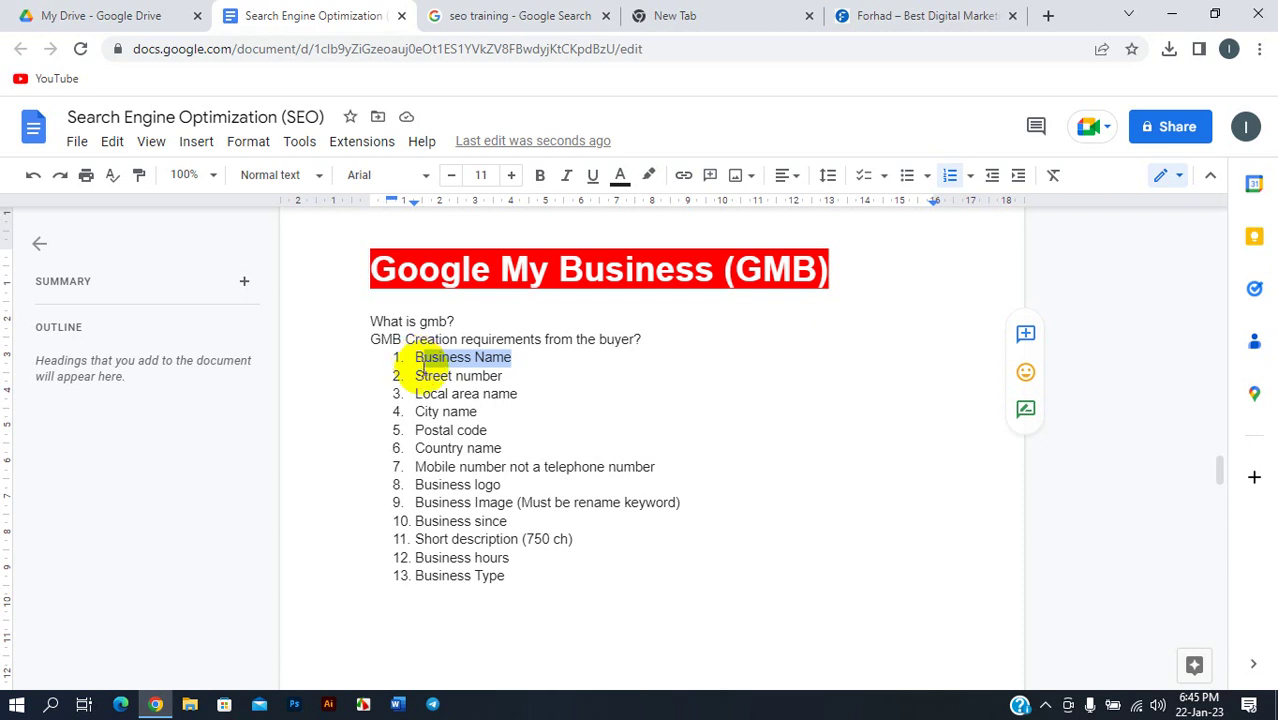
left_click(427, 375)
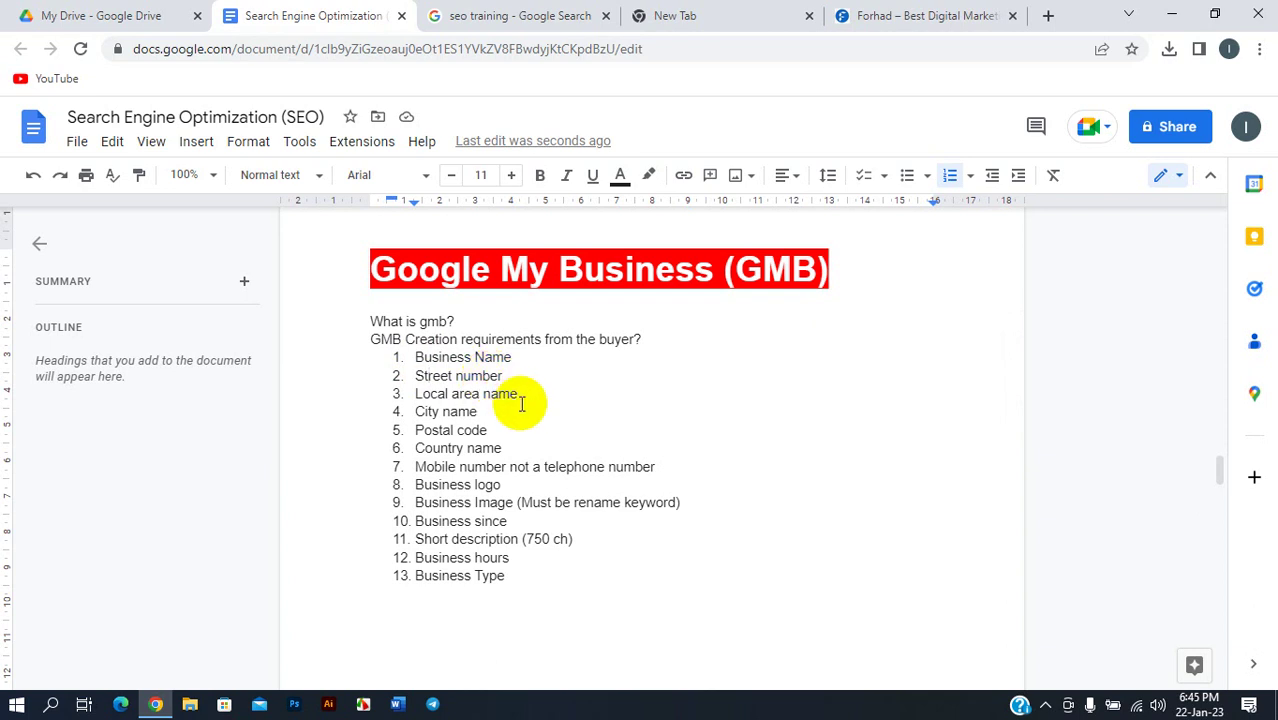
left_click(505, 378)
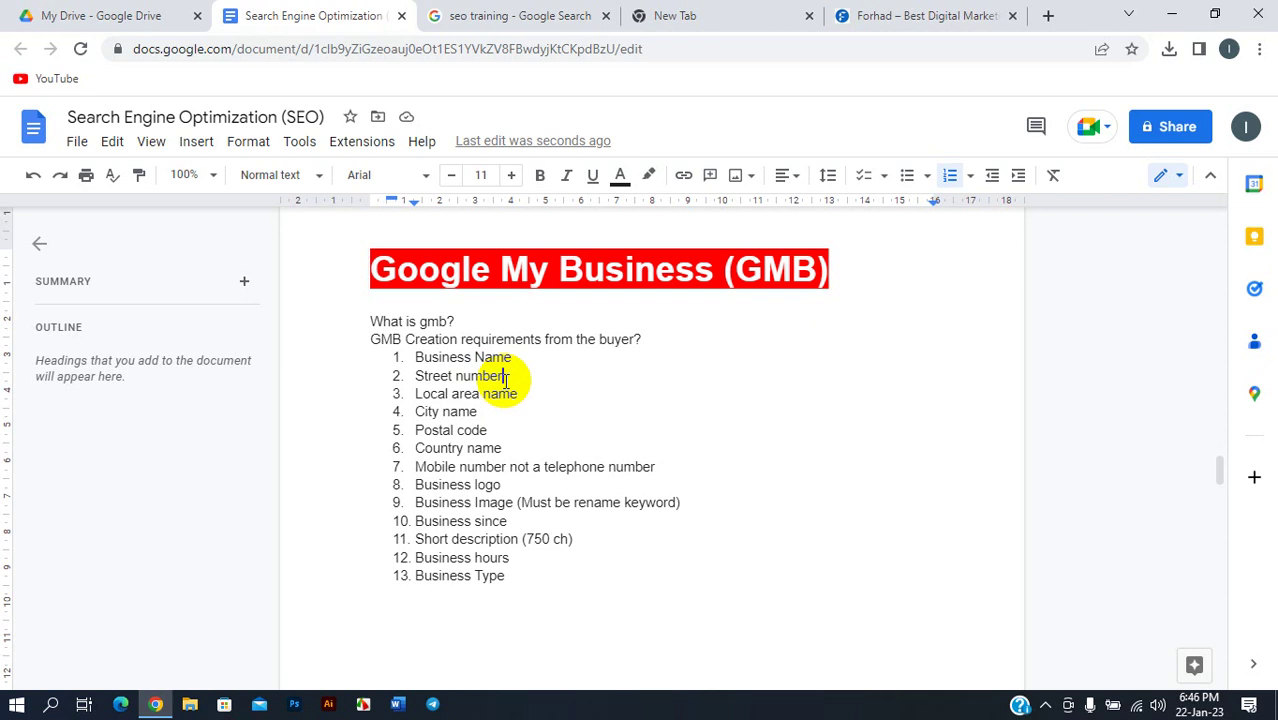
left_click(511, 381)
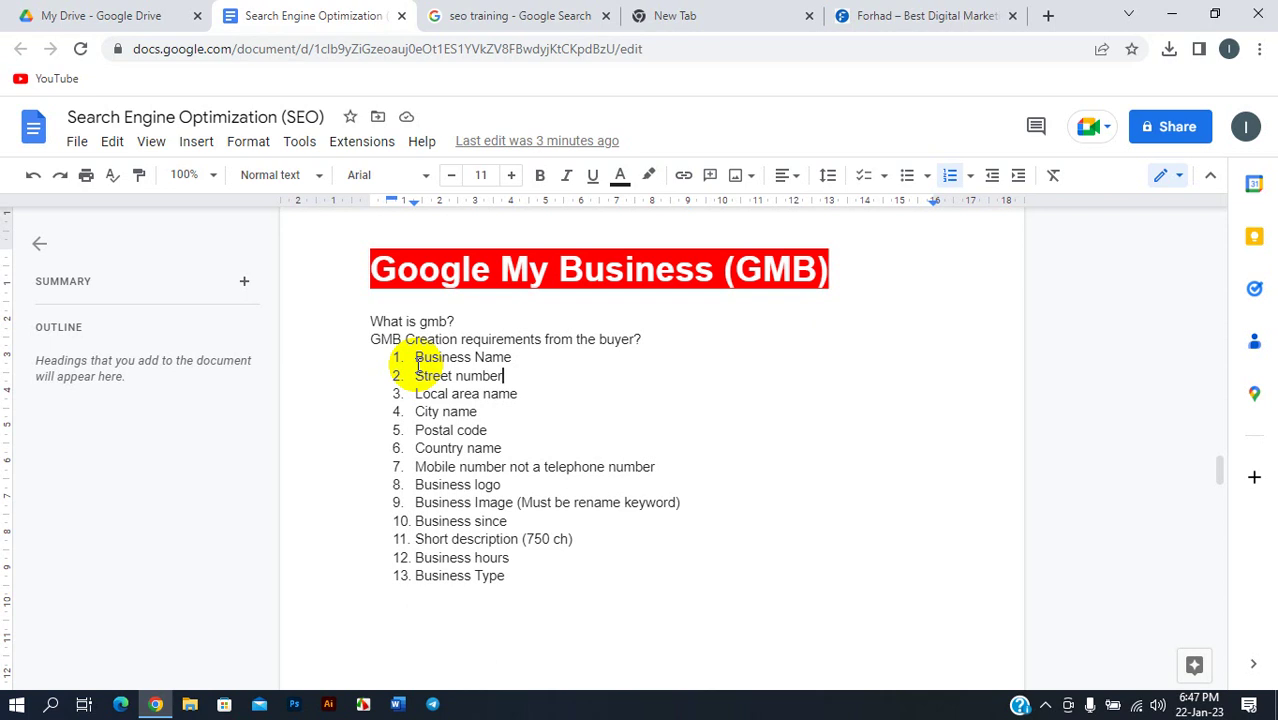
left_click(471, 392)
scroll(450, 392, "down", 1)
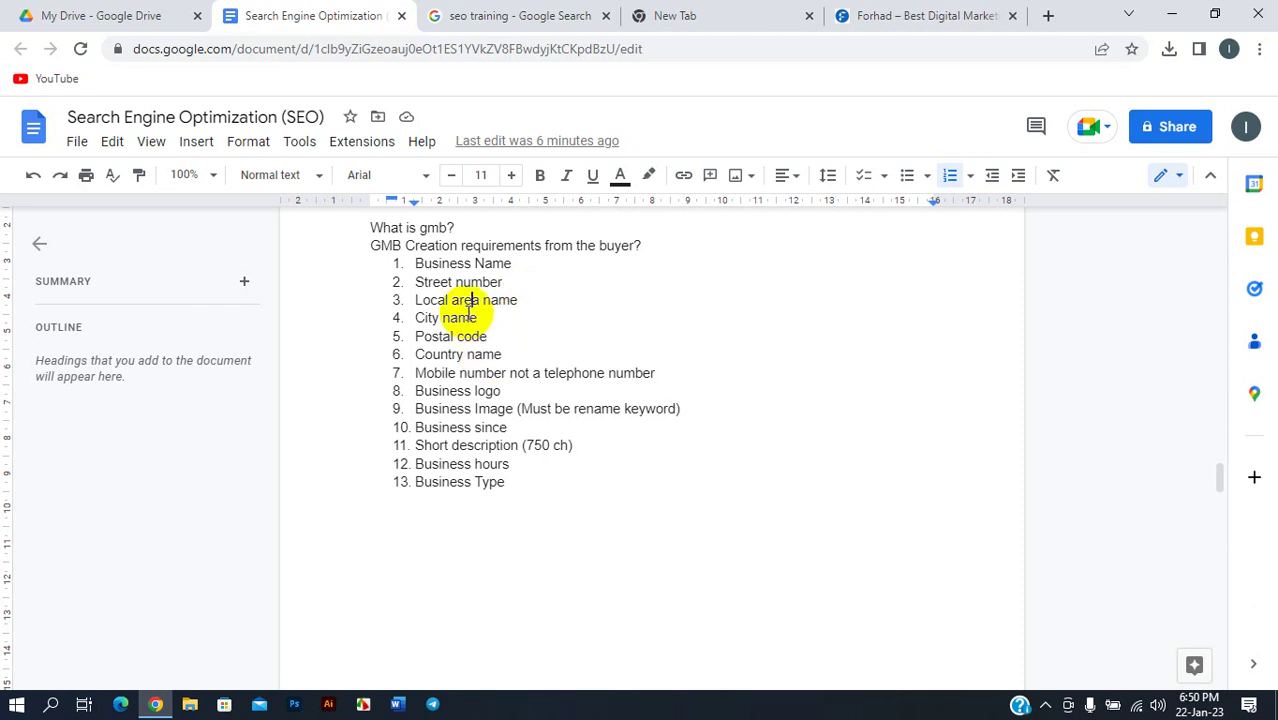
left_click_drag(406, 245, 519, 483)
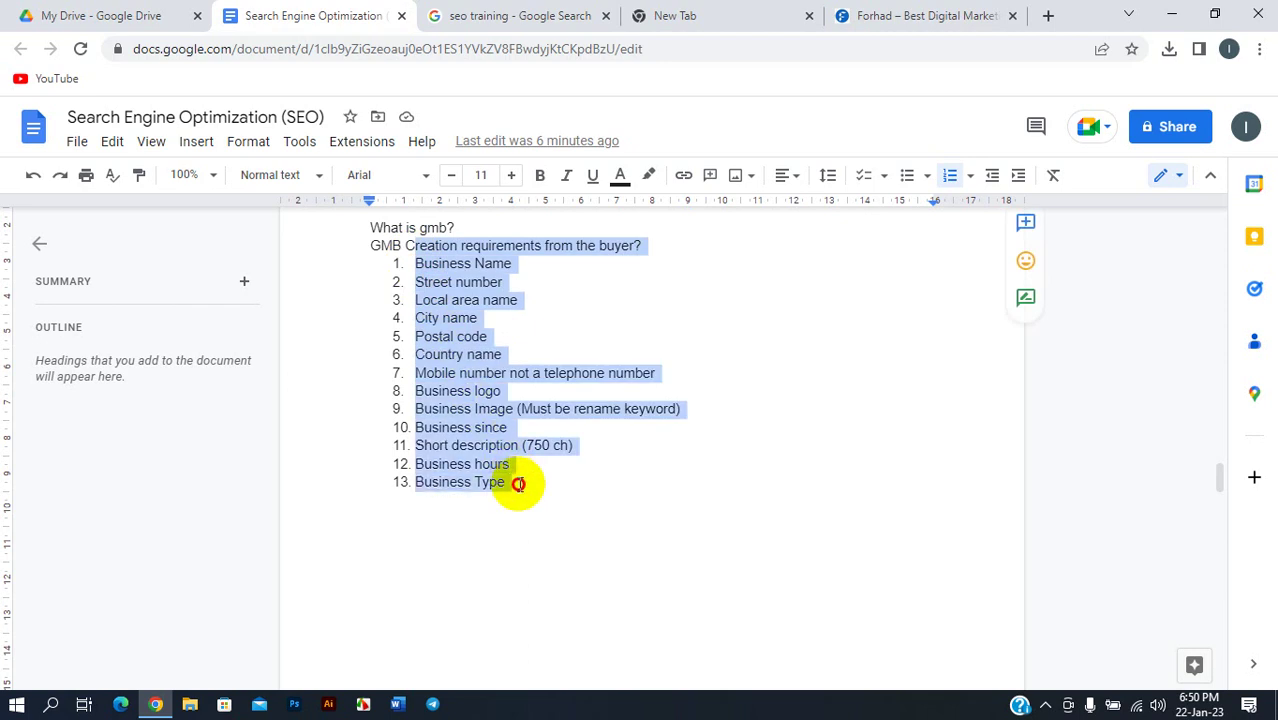
left_click(381, 247)
left_click_drag(390, 260, 516, 485)
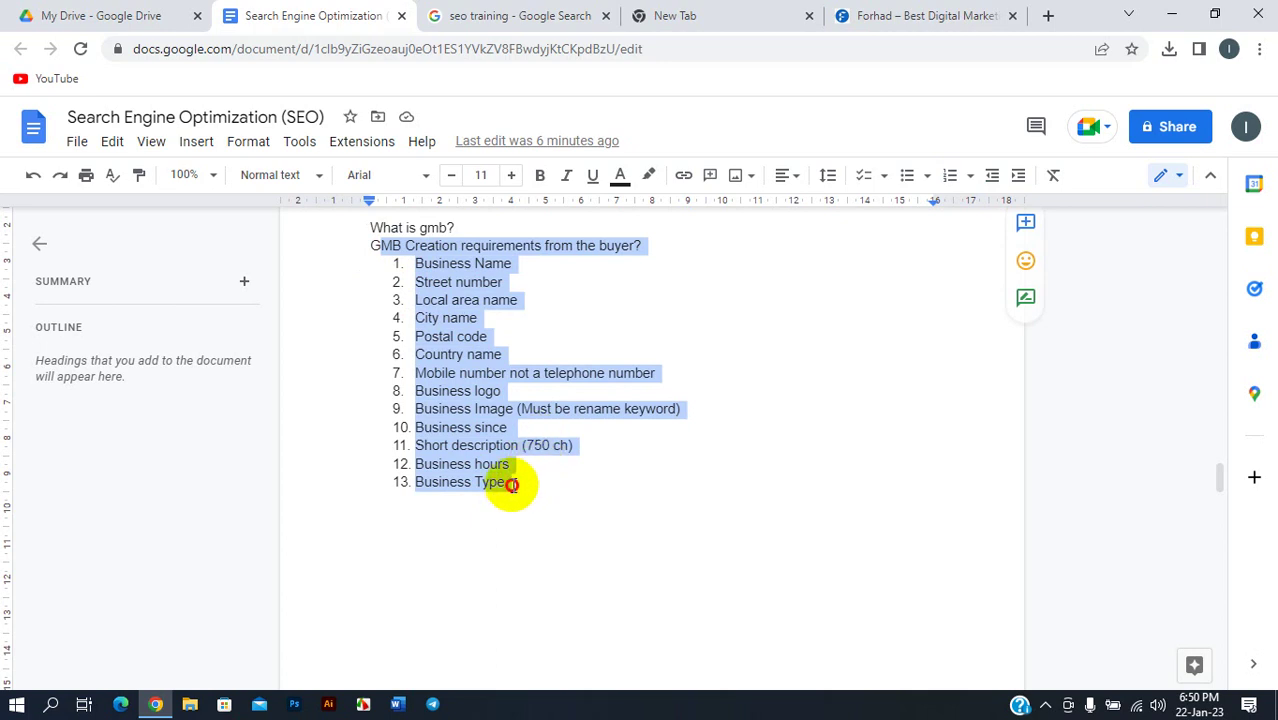
left_click(505, 483)
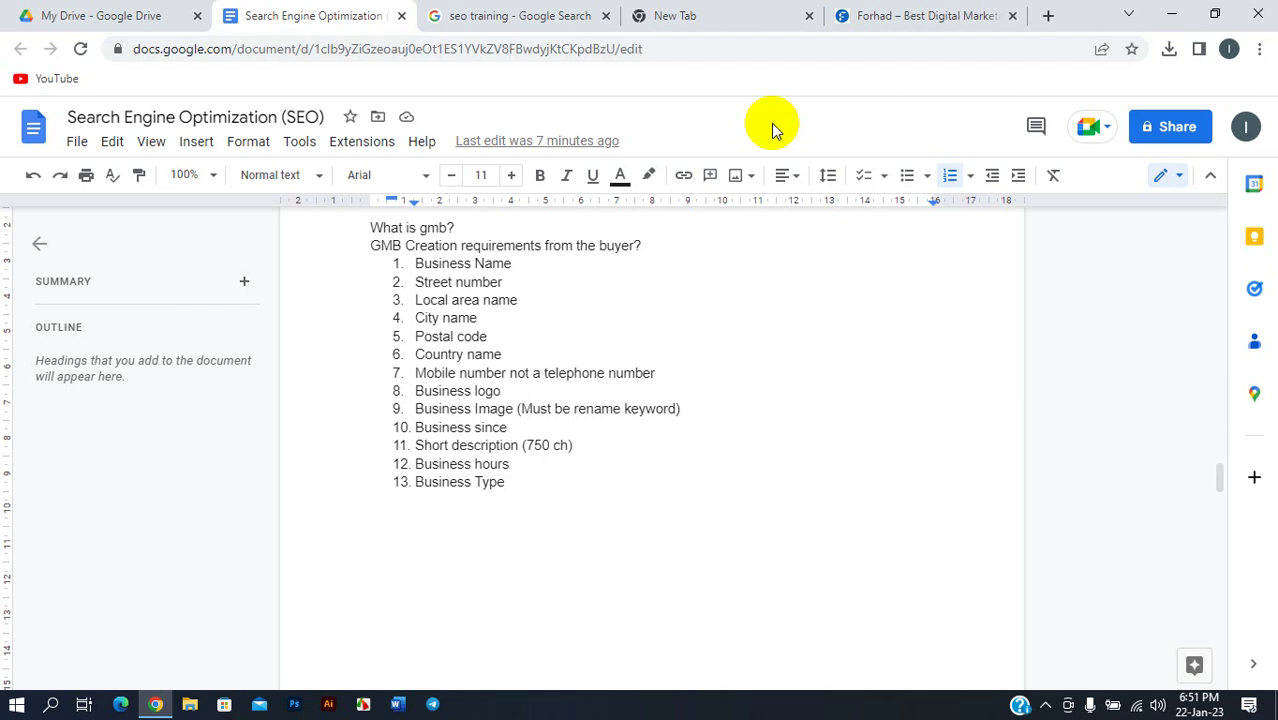
- Start adding another Google account and submit its Gmail address to reach the password step
left_click(725, 15)
left_click(1248, 127)
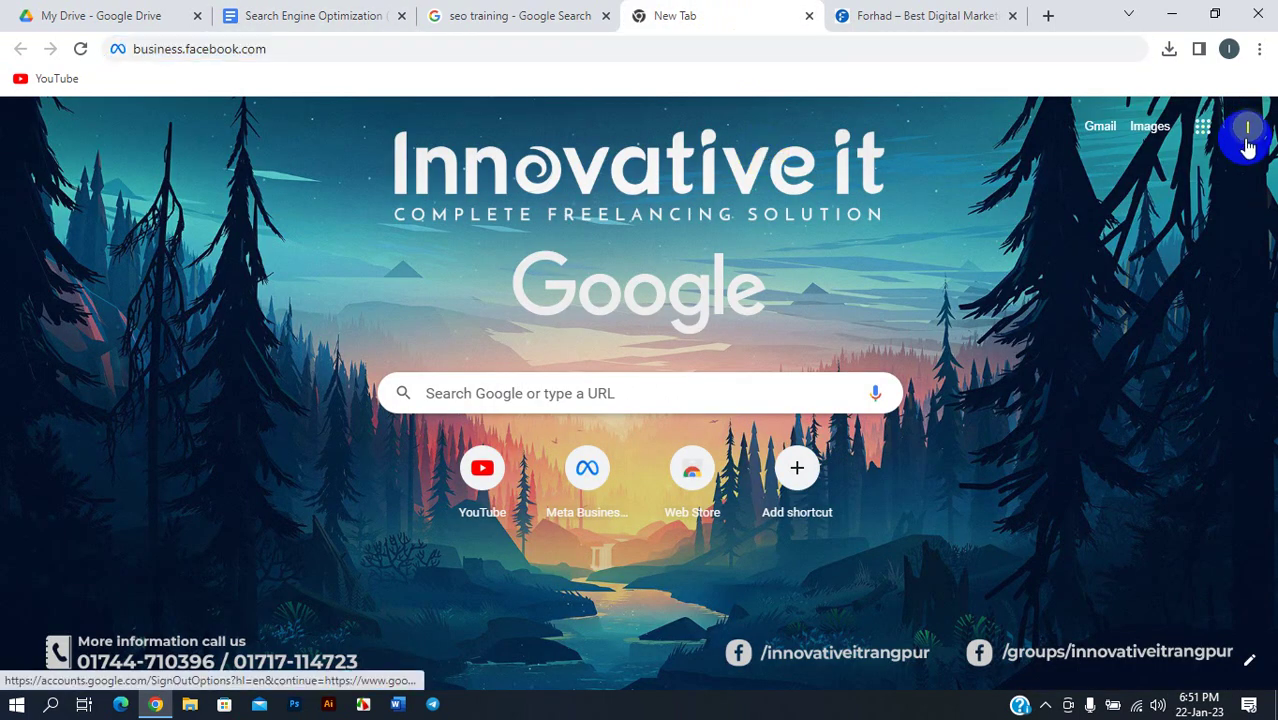
left_click(1020, 148)
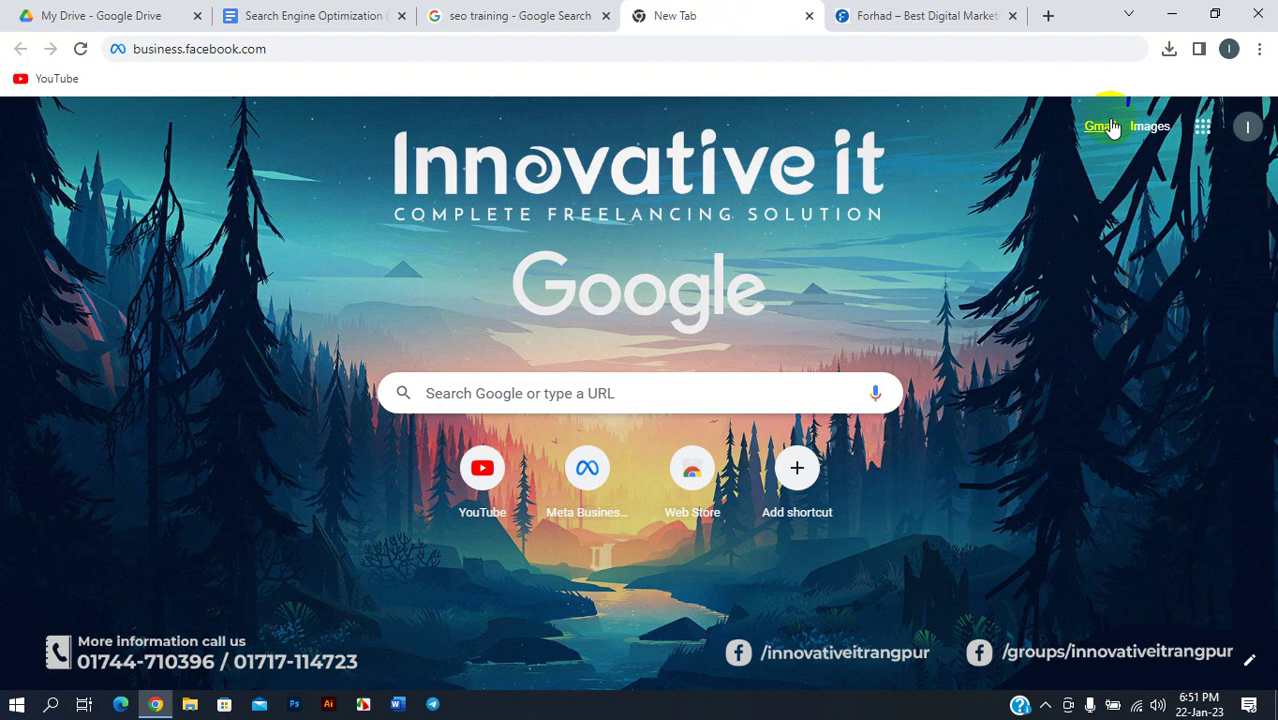
left_click(1248, 127)
left_click(1050, 322)
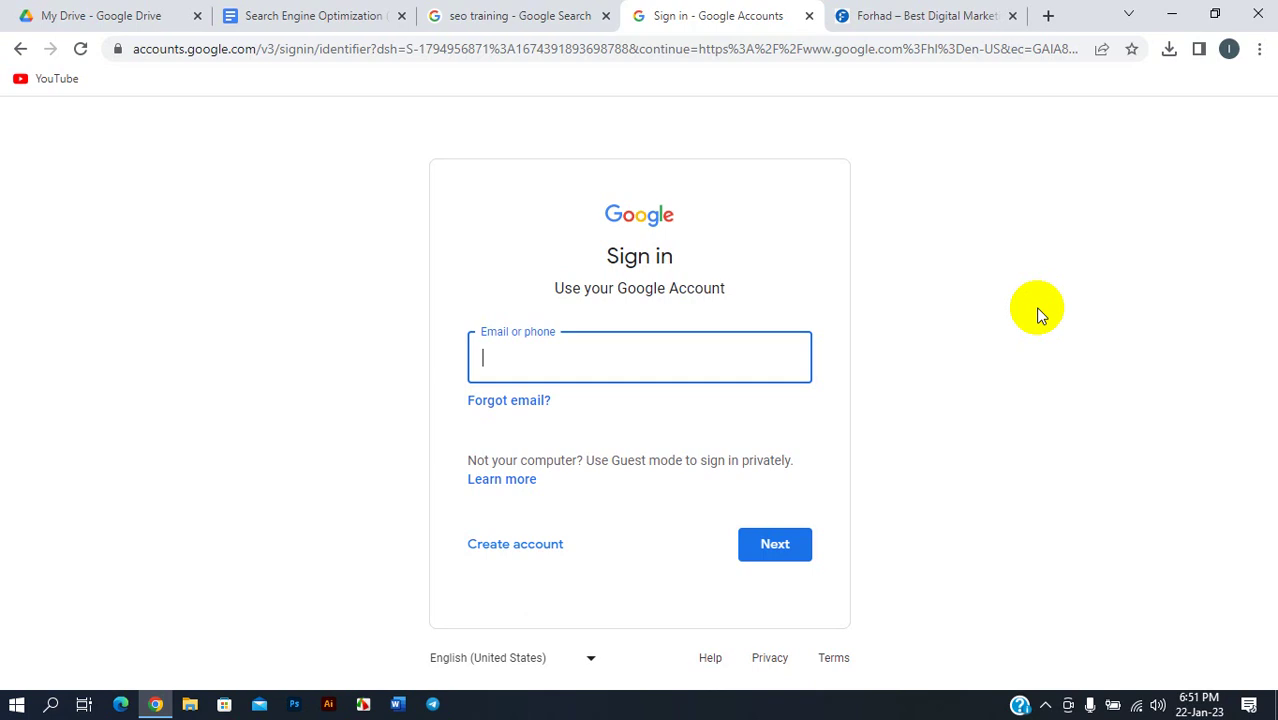
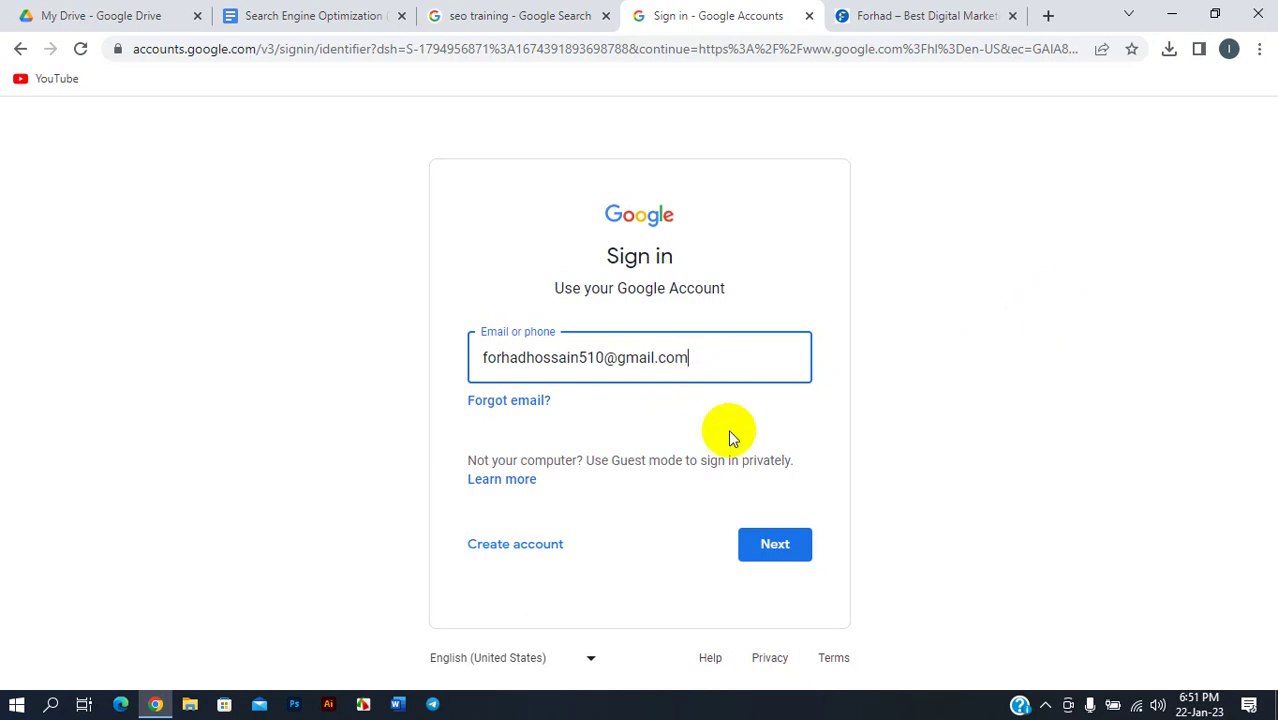
left_click(782, 550)
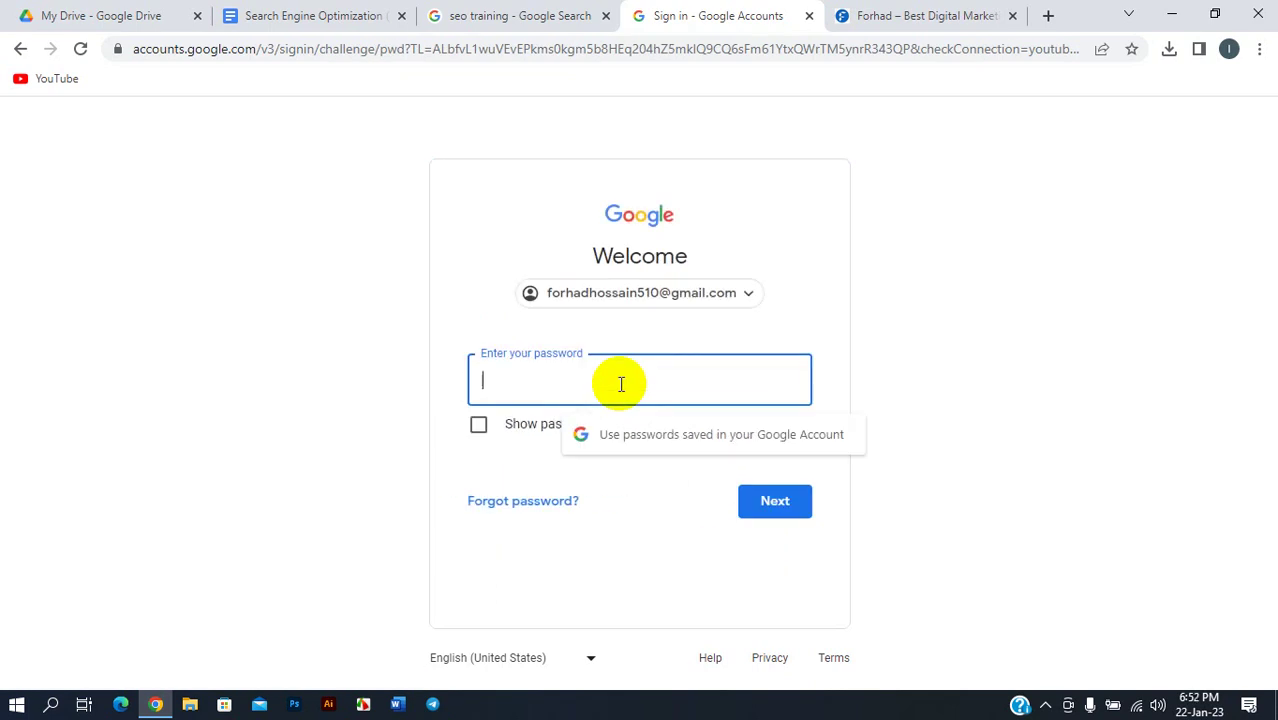
- Try the account password twice, then choose Forgot password? after it is rejected
type("******")
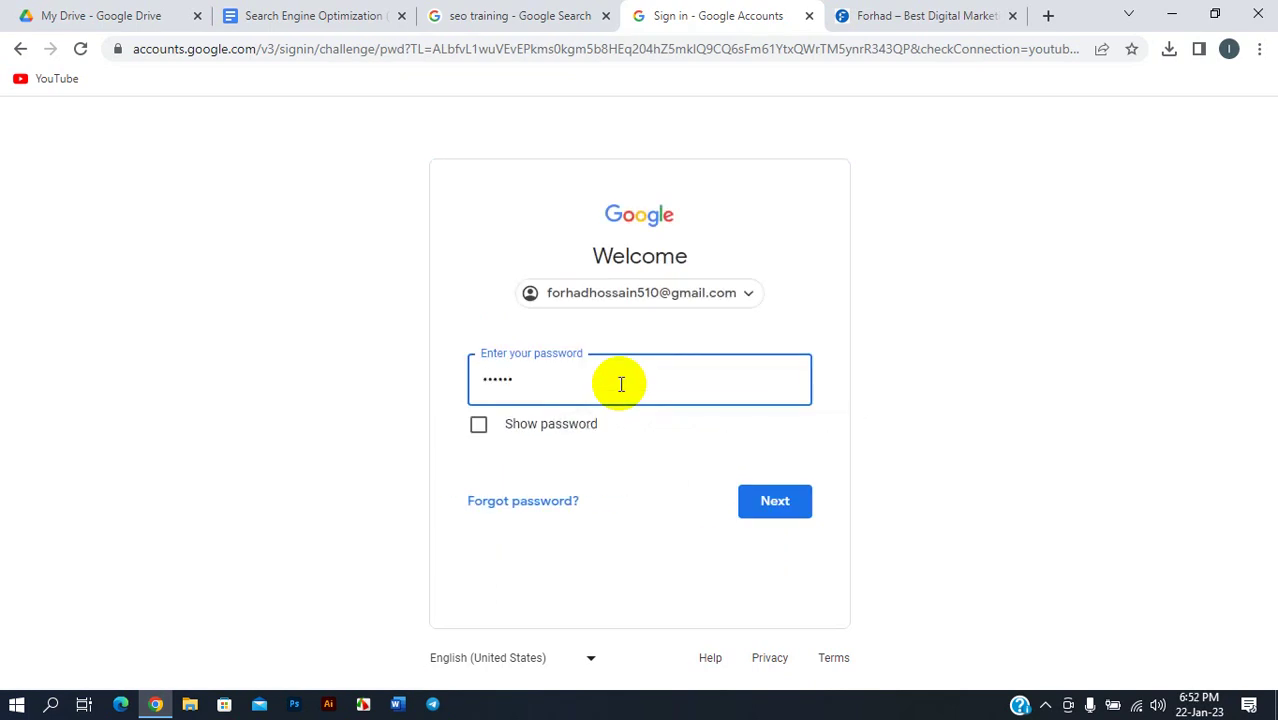
type("*******")
left_click(759, 500)
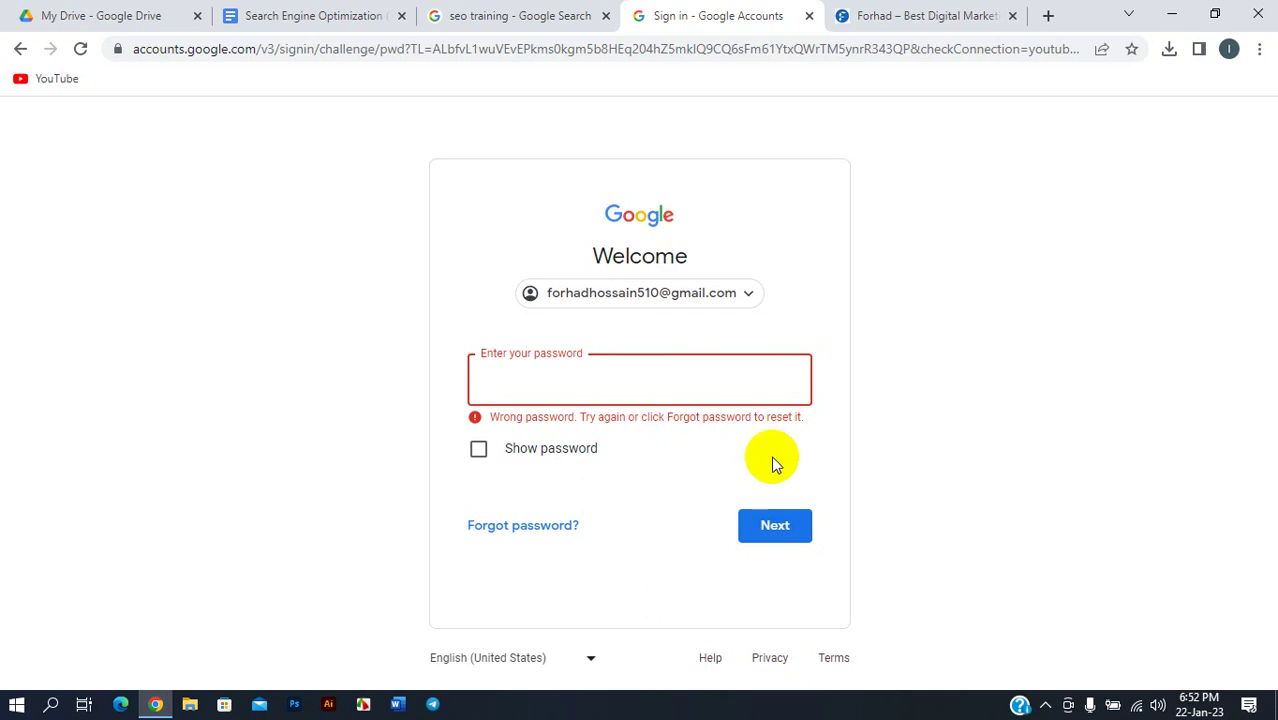
left_click(637, 390)
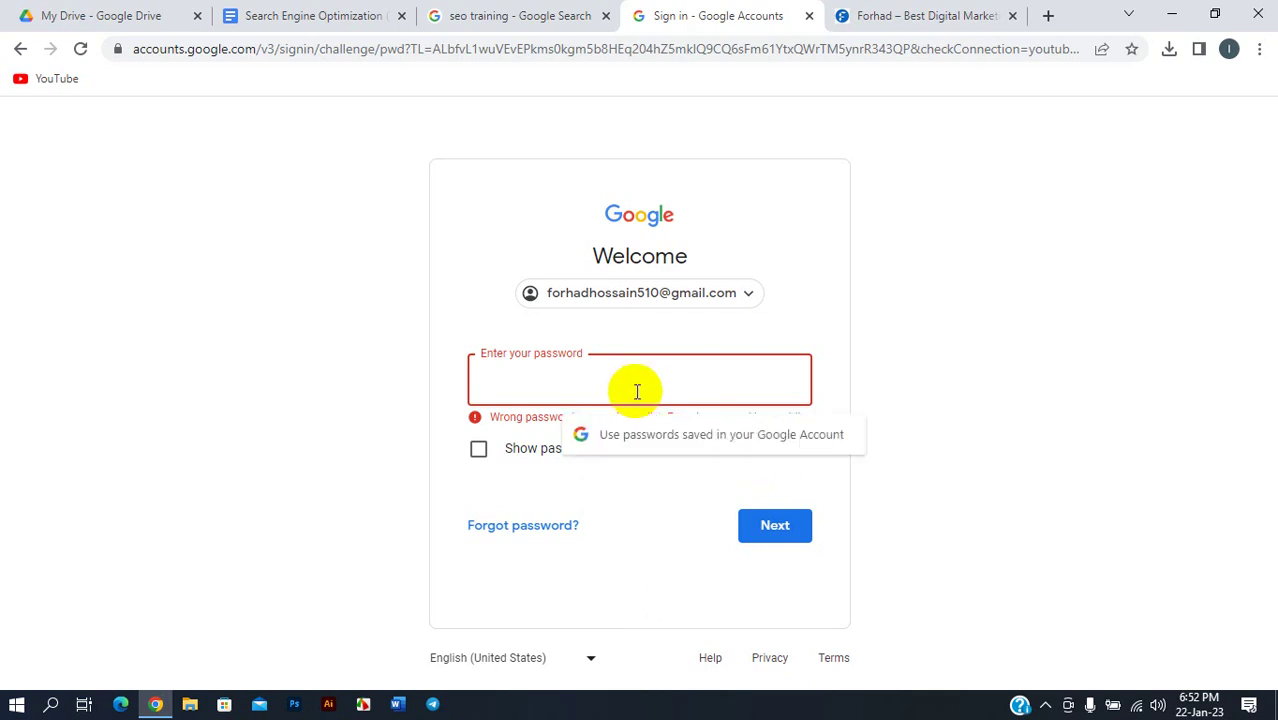
type("•••••••••")
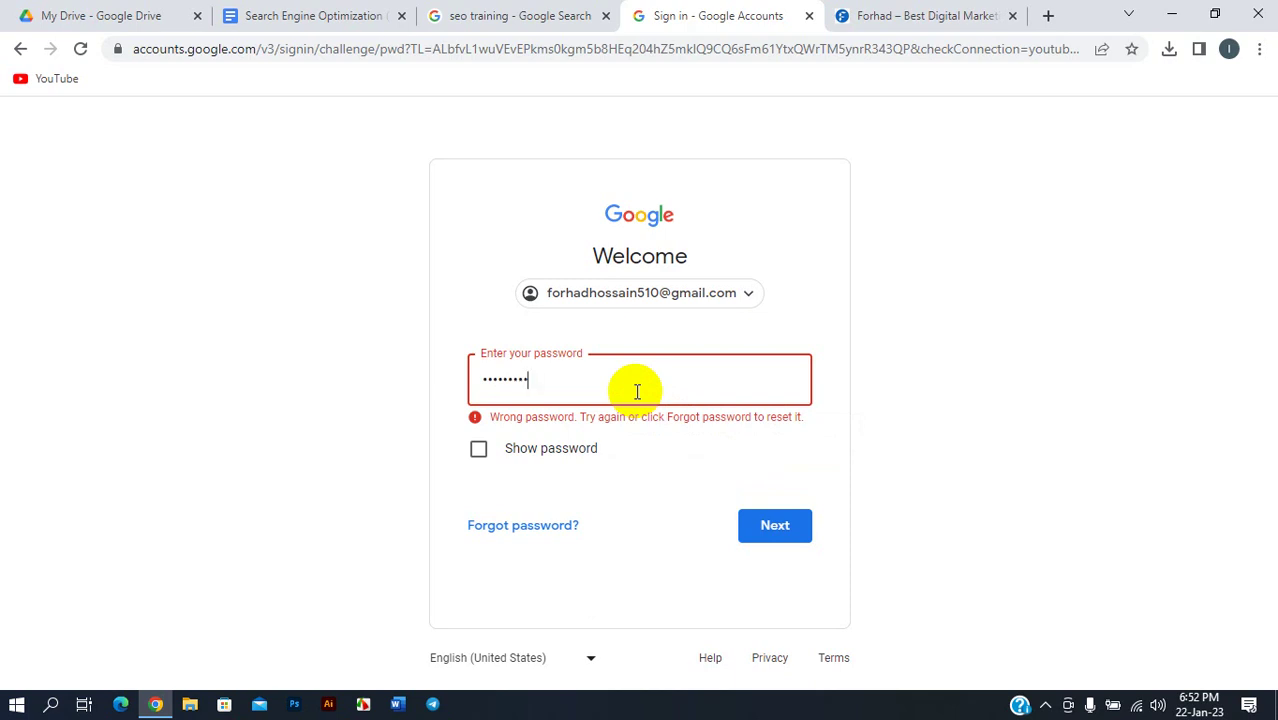
type("••••")
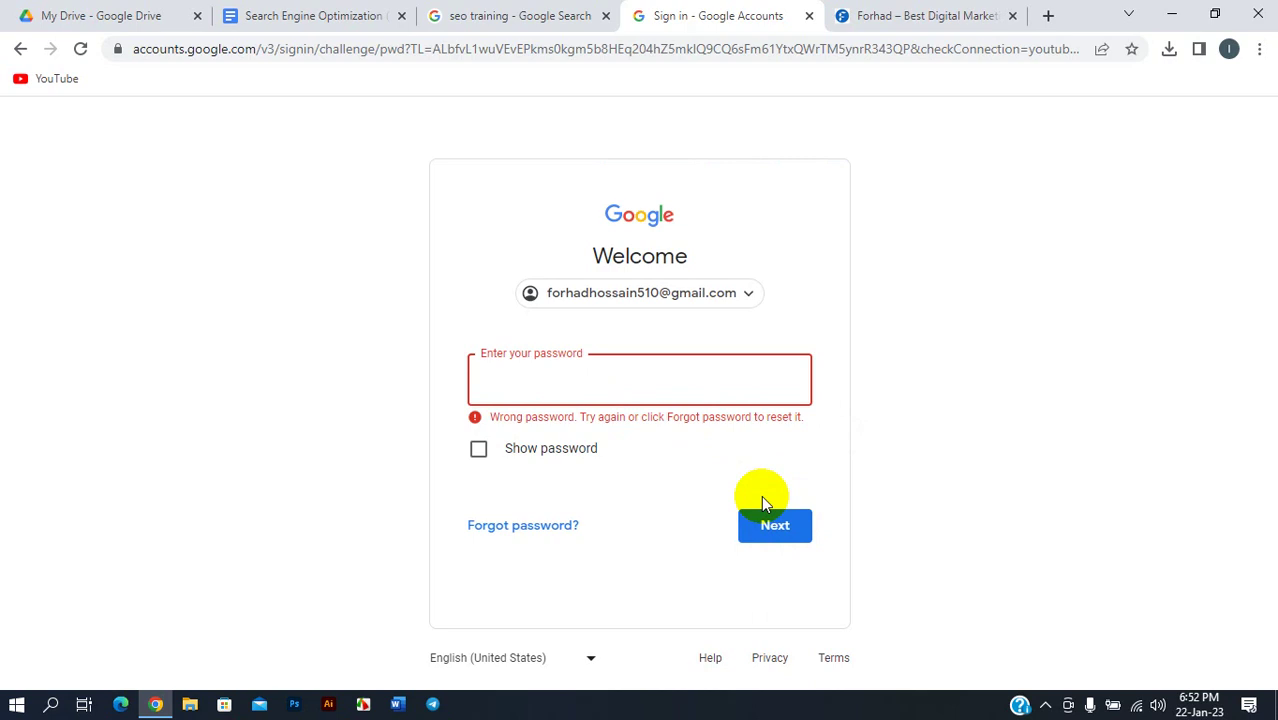
type("**************")
left_click(785, 528)
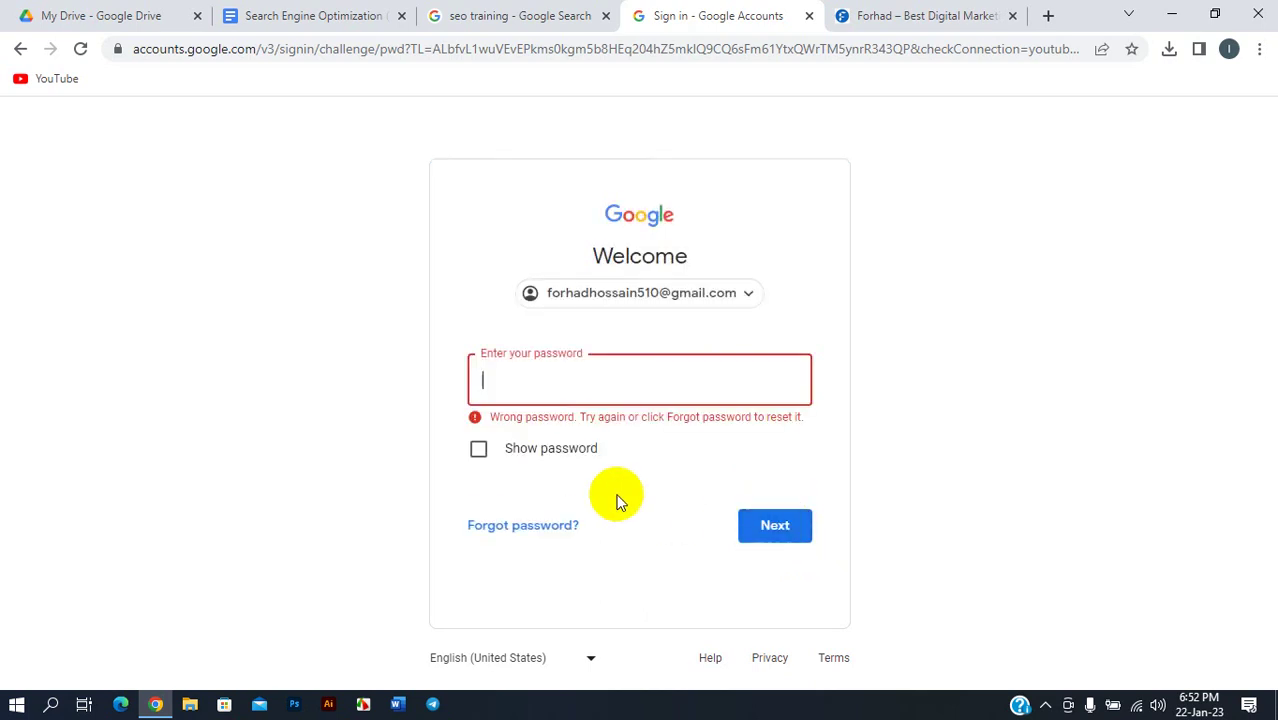
left_click(533, 527)
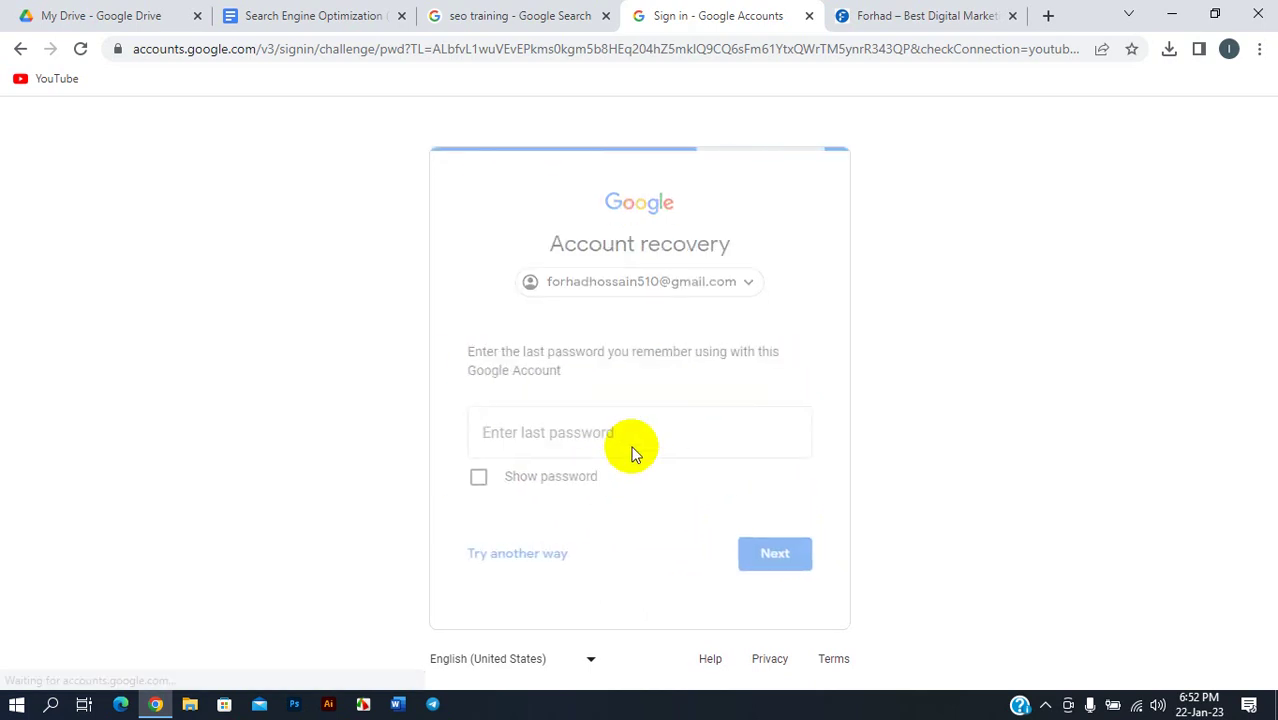
- Enter the last remembered password to reach recovery-email confirmation, then go back
left_click(588, 445)
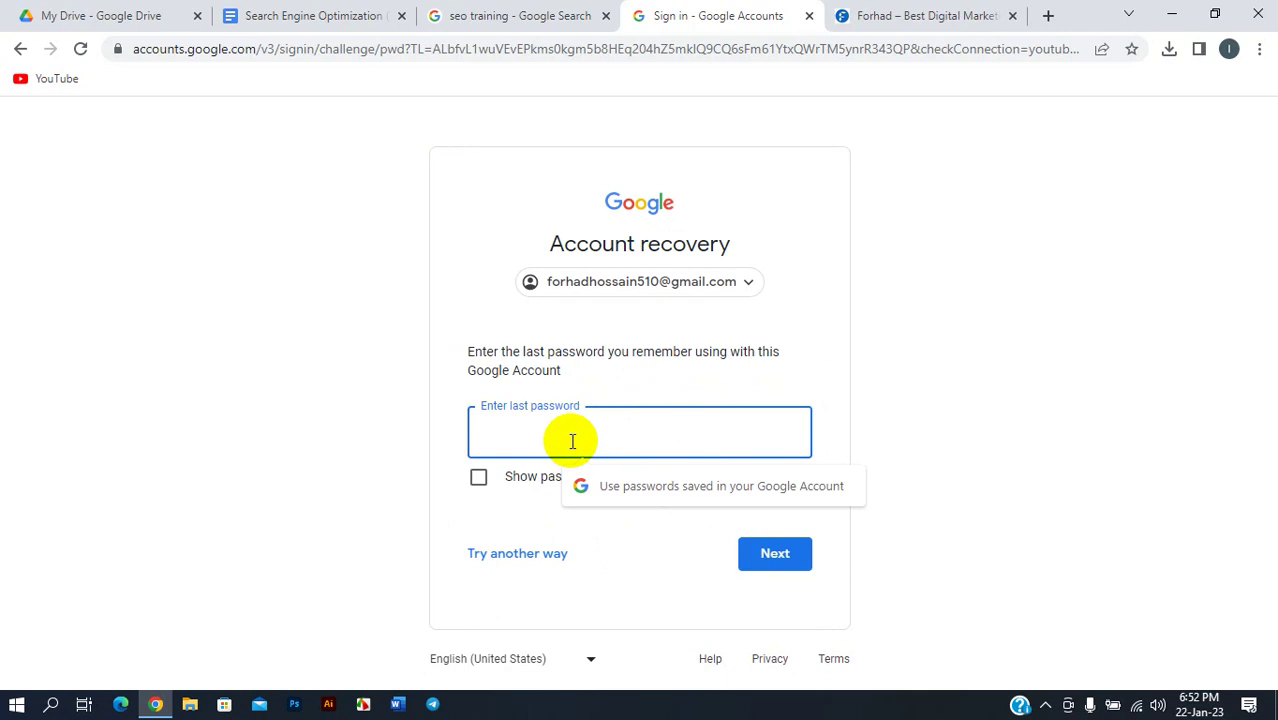
type("•••••••••")
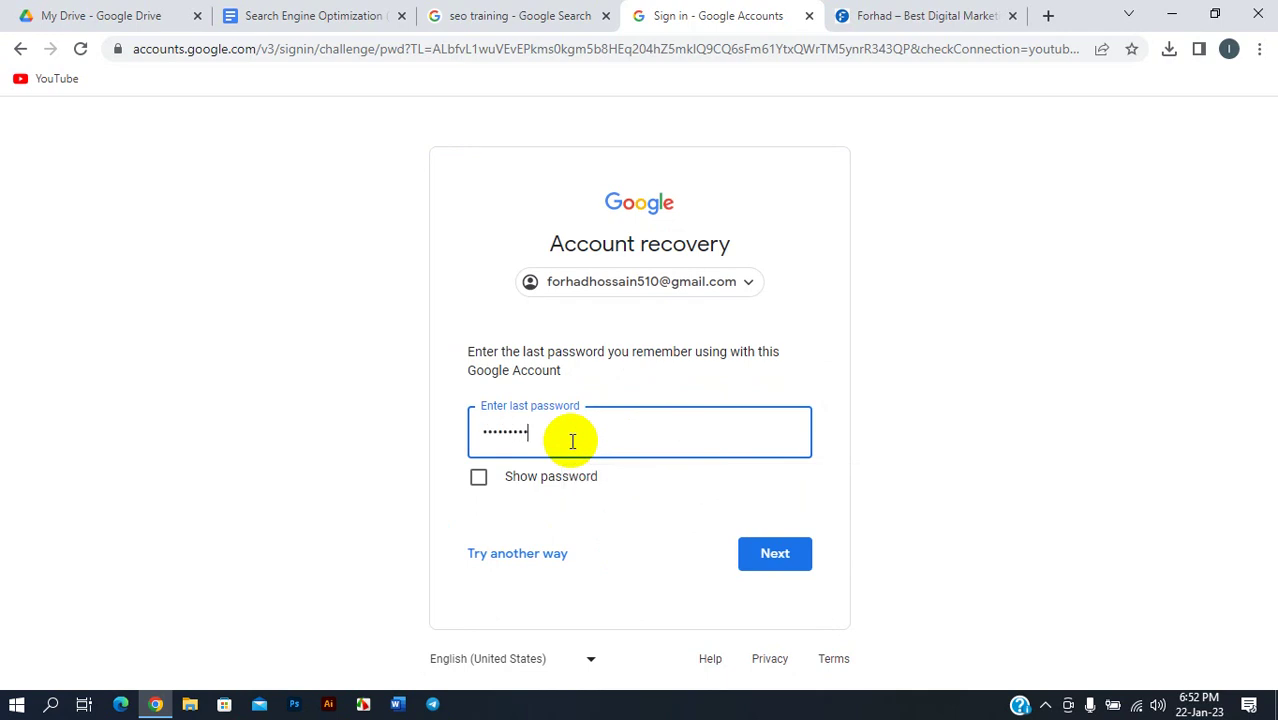
type("•••••")
left_click(775, 554)
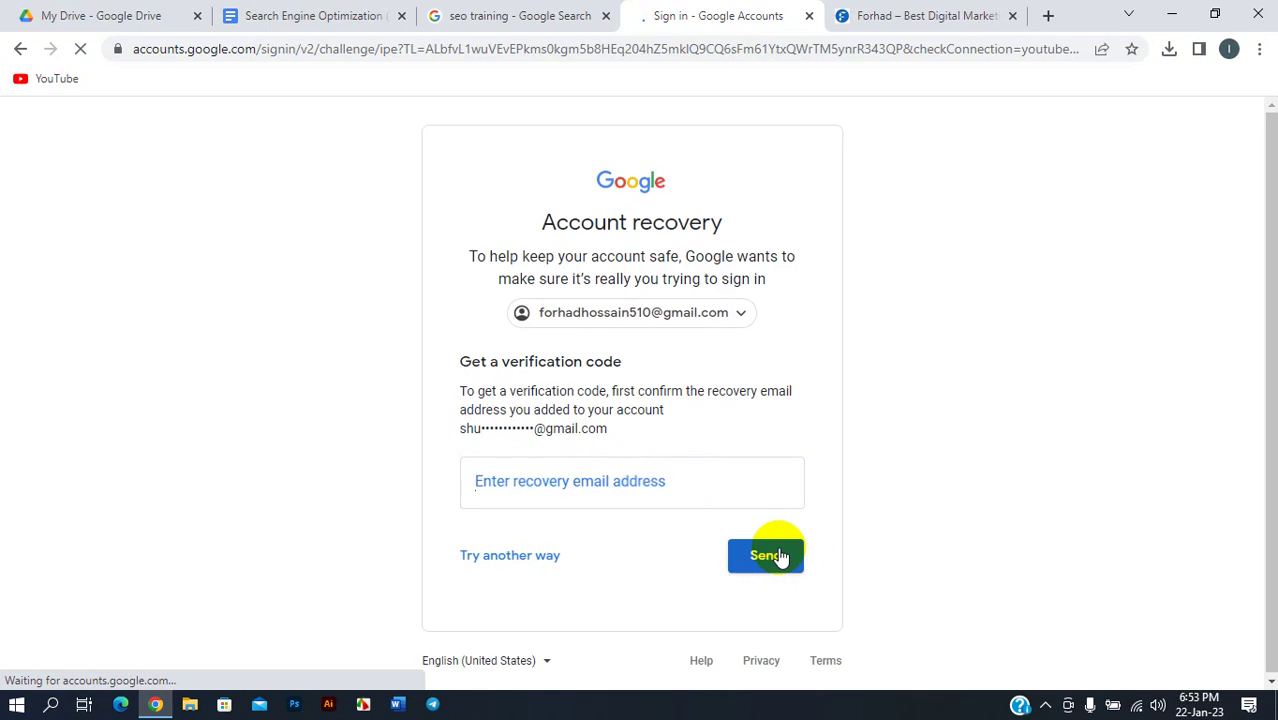
left_click(633, 499)
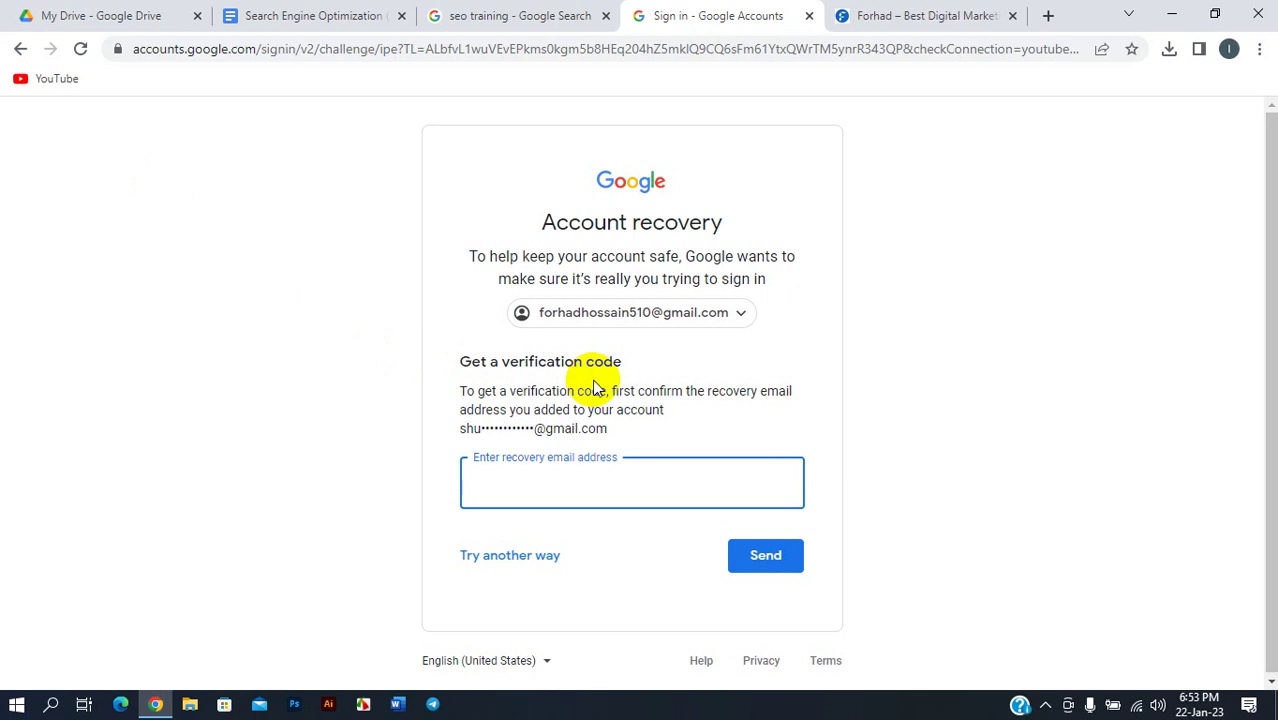
left_click(22, 49)
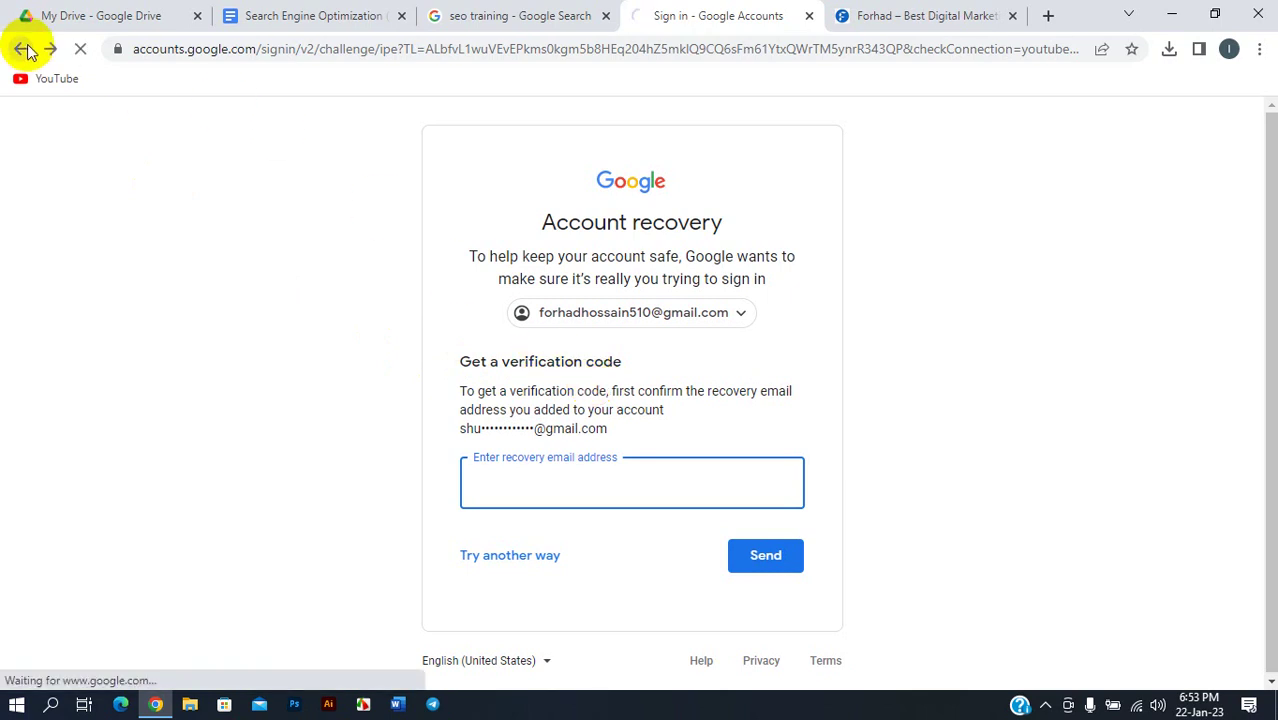
- Return to the password page and retry the password, toggling Show password
left_click(24, 50)
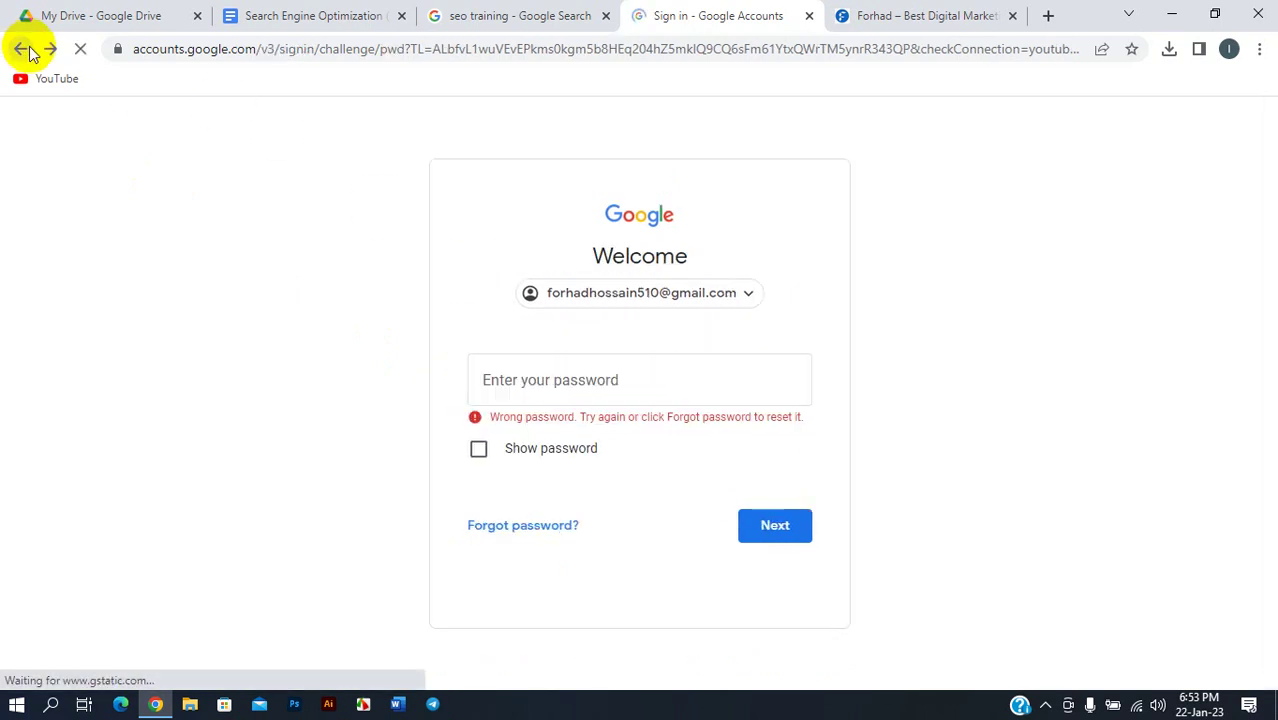
left_click(576, 350)
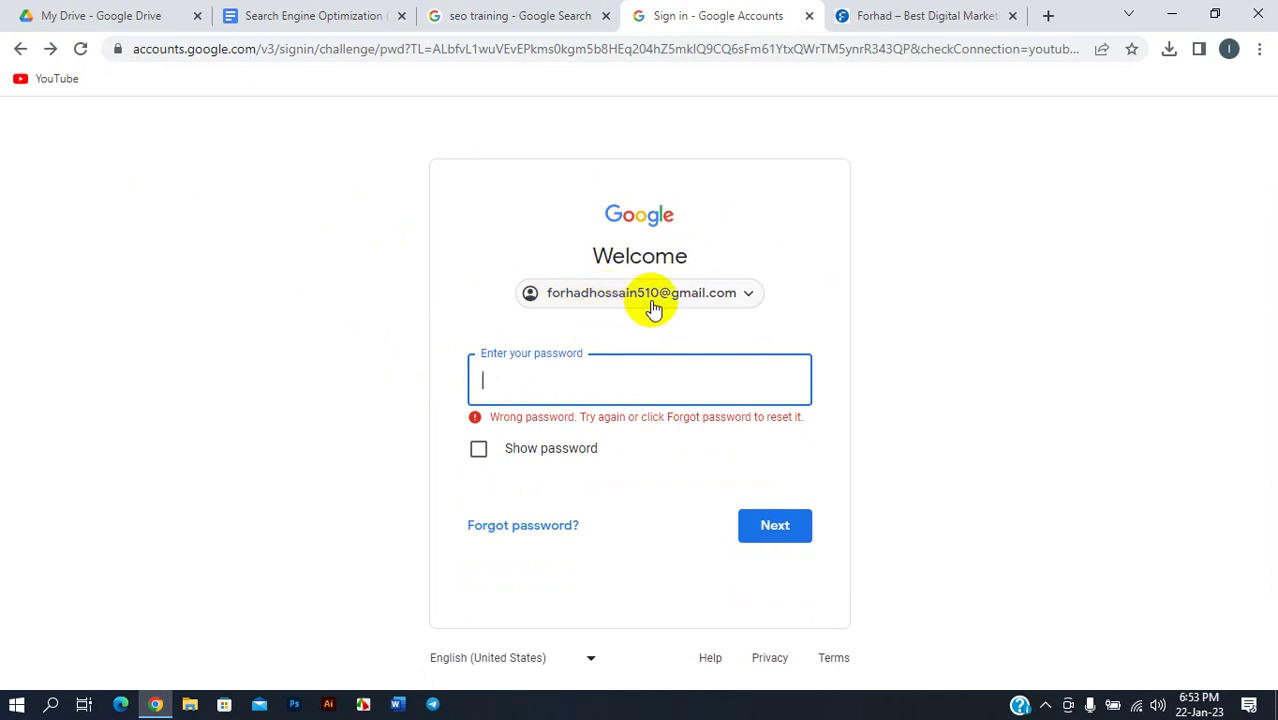
left_click(619, 387)
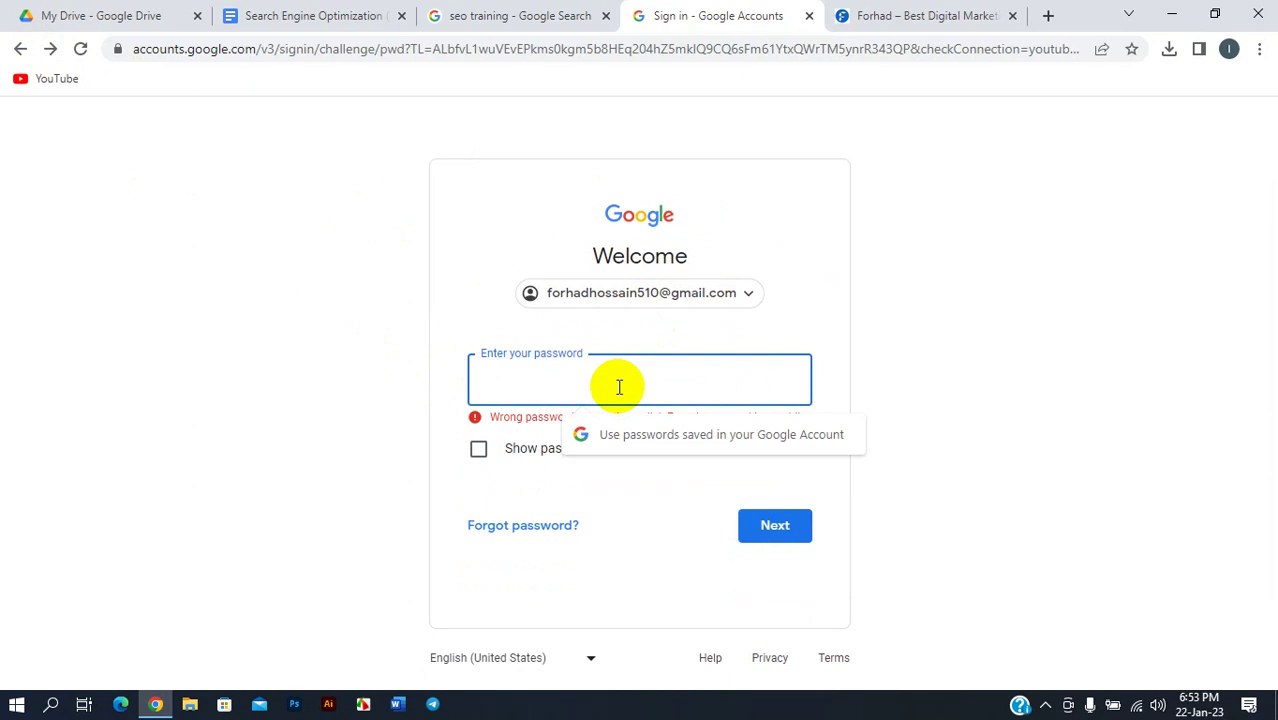
type("•")
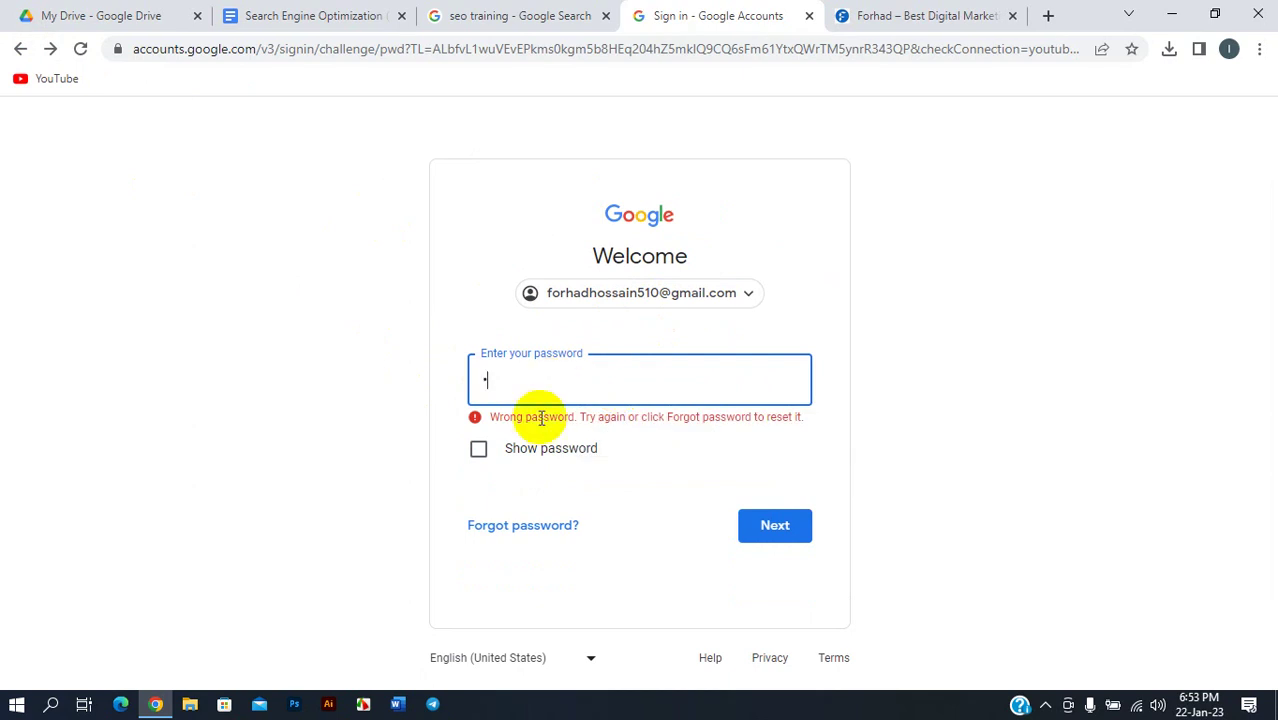
left_click(480, 450)
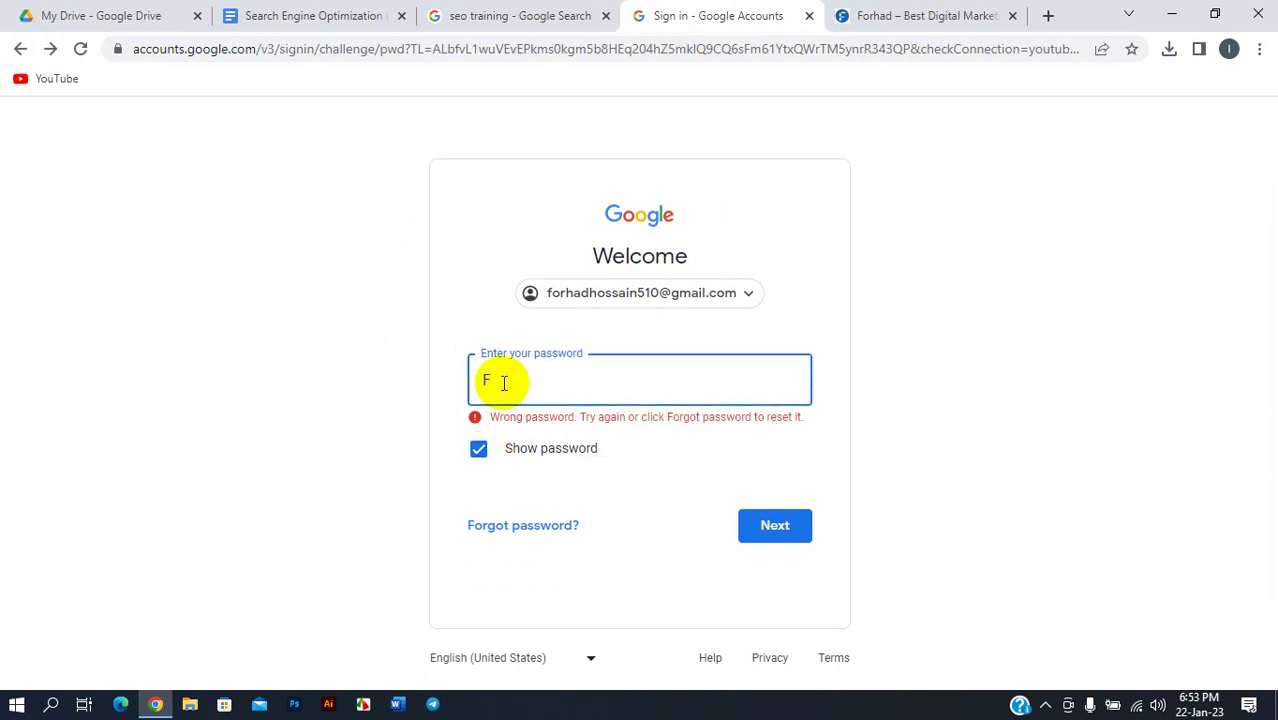
left_click(484, 449)
type("••")
type("••••••")
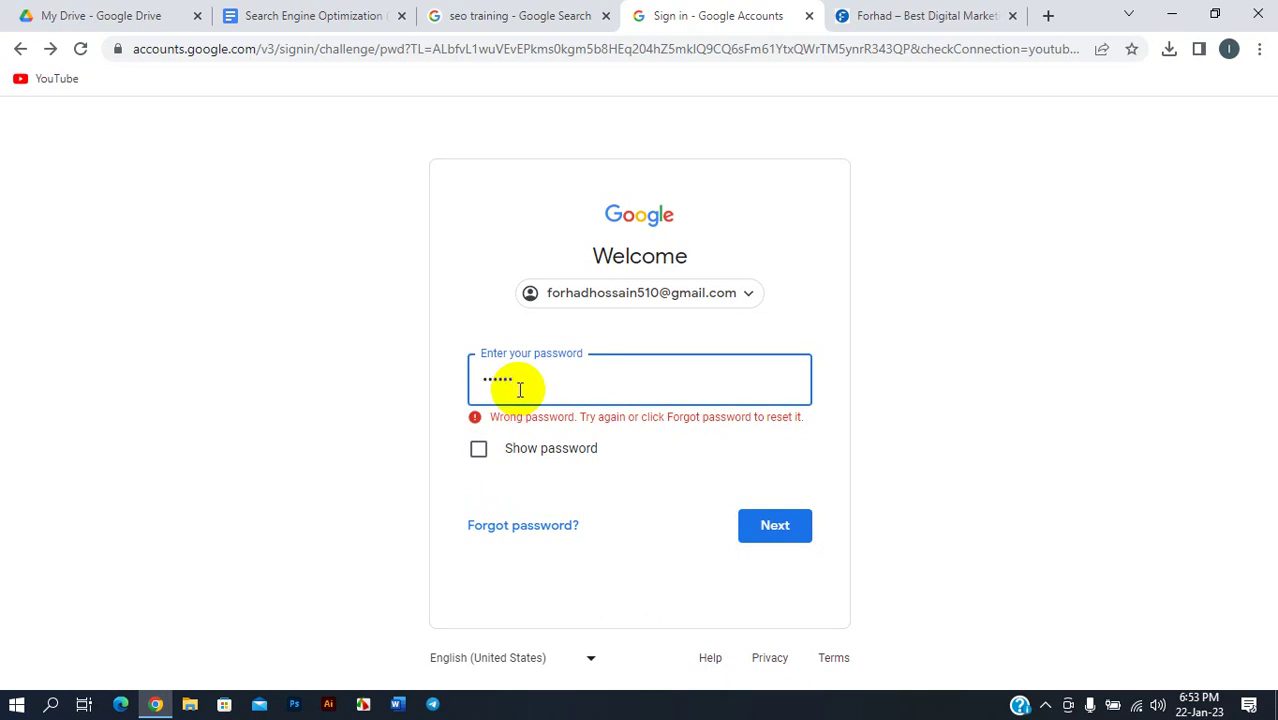
type("••••••")
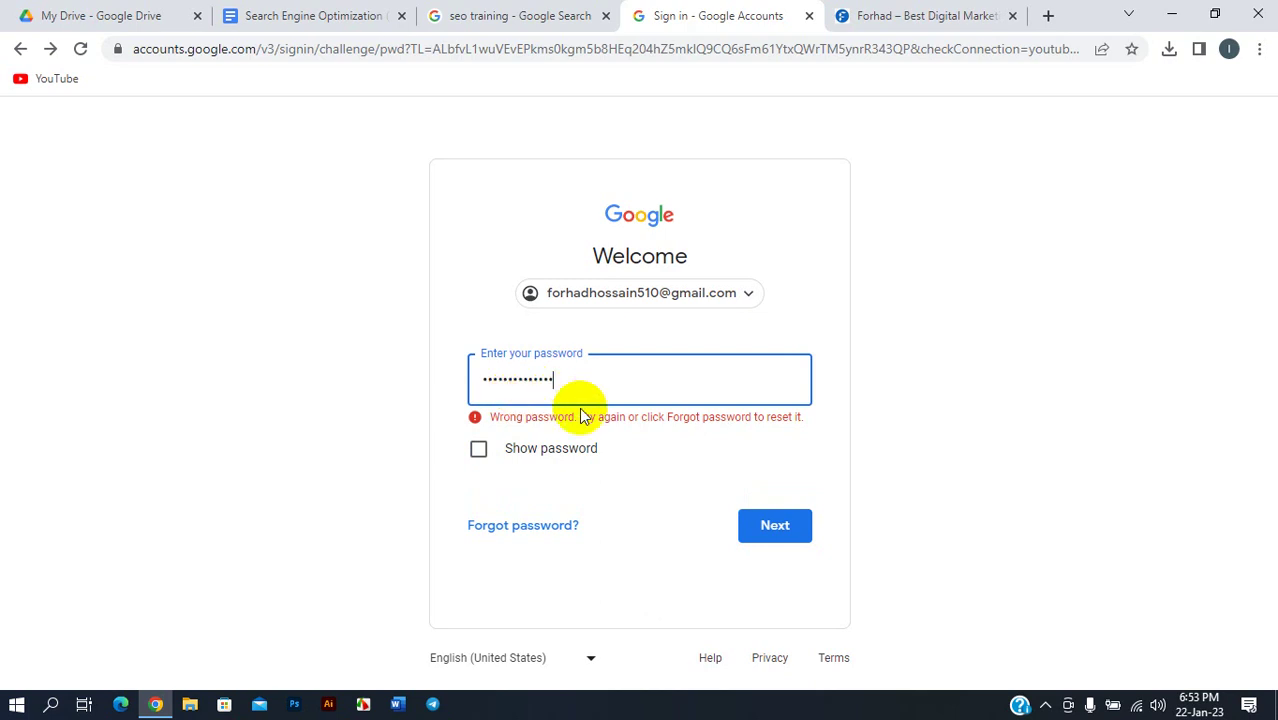
left_click(766, 524)
- Dismiss the saved-passwords suggestion and open a new browser tab
left_click(565, 393)
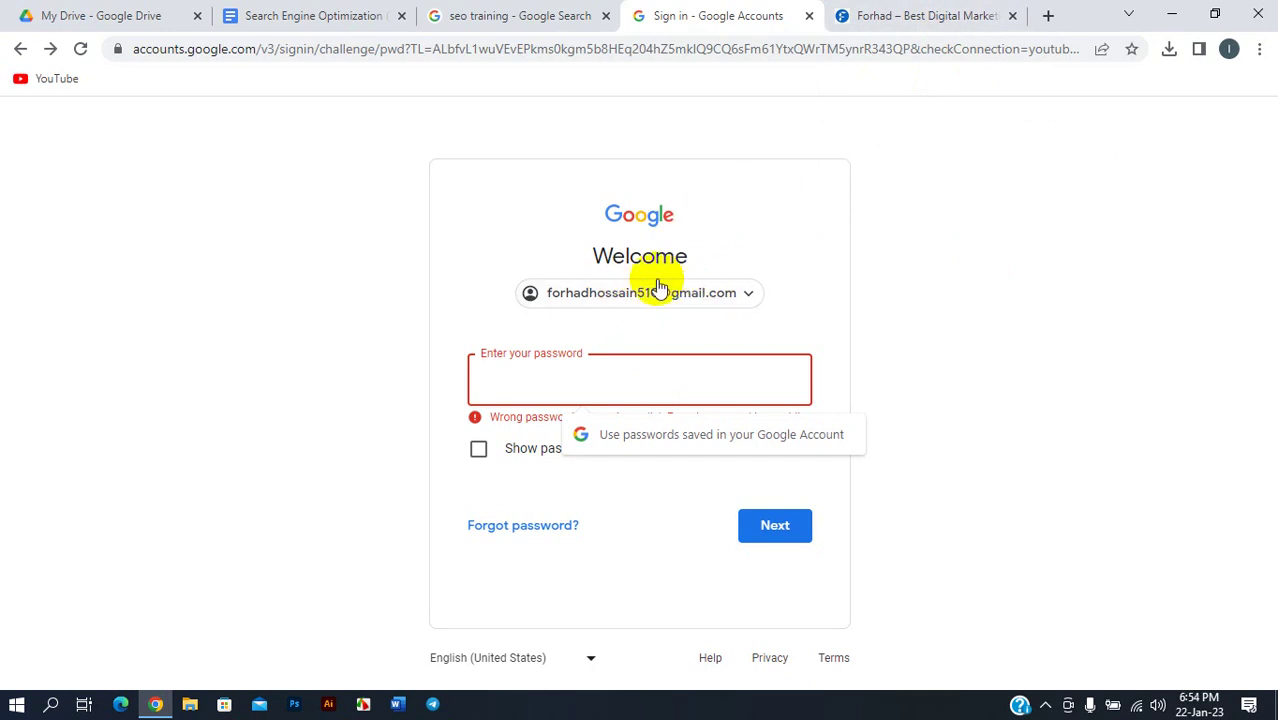
left_click(982, 140)
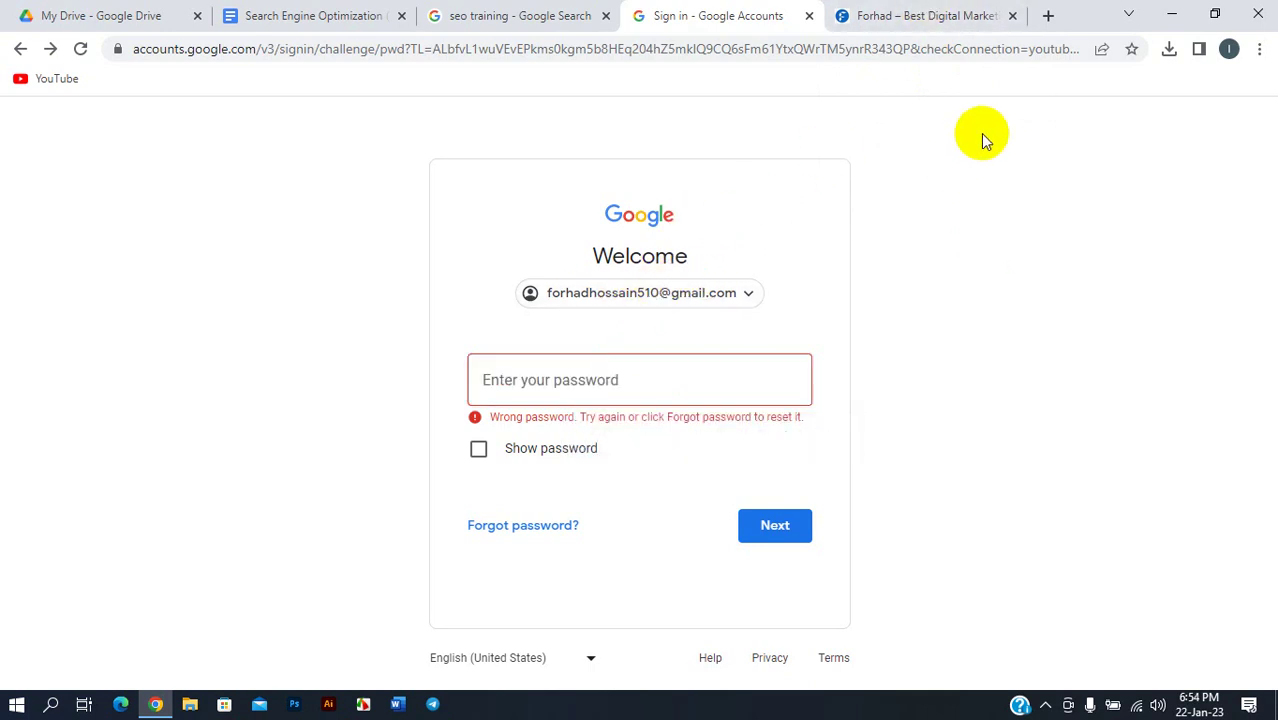
left_click(1048, 16)
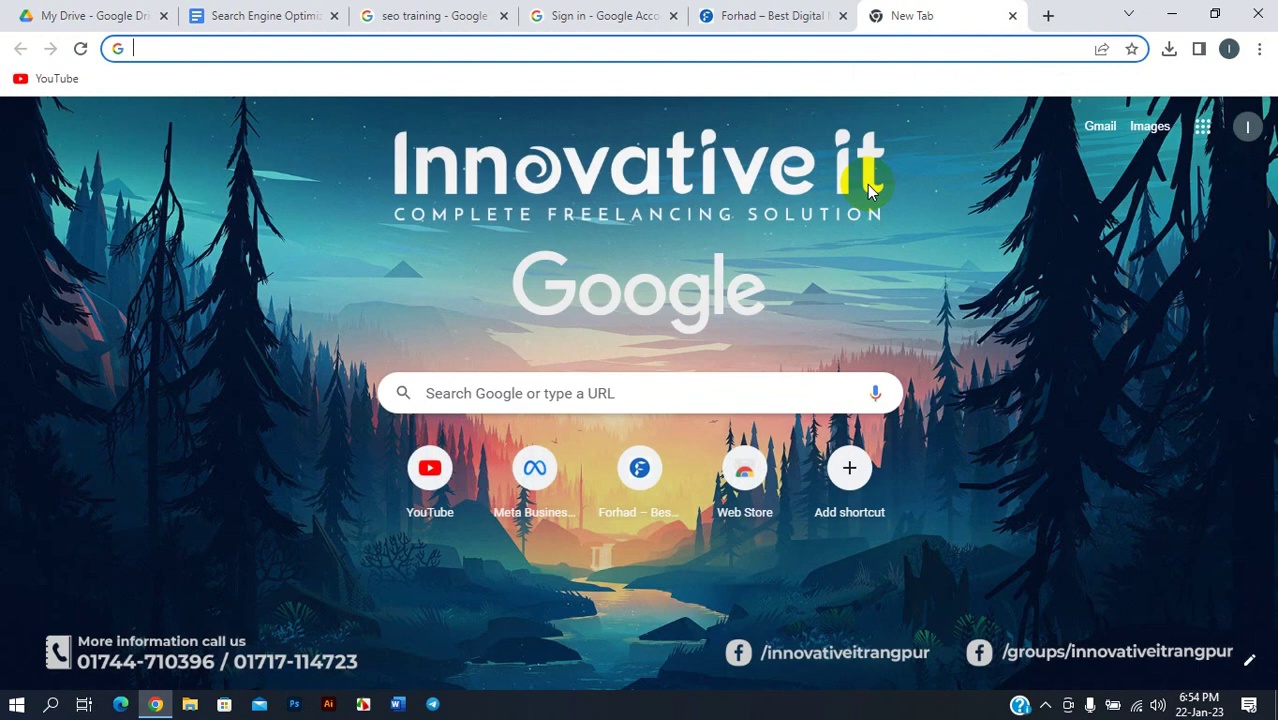
- Inspect the Google account panel, close it, and go back to the New Tab page
left_click(1247, 127)
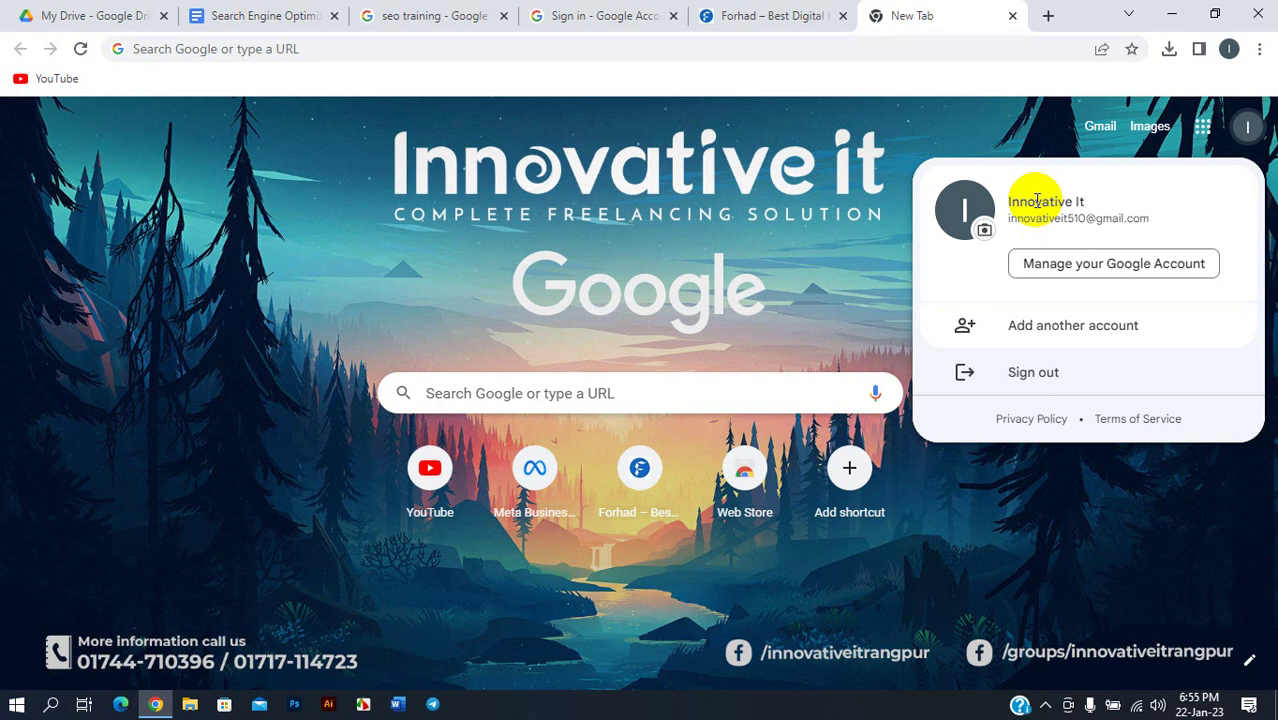
left_click(1013, 150)
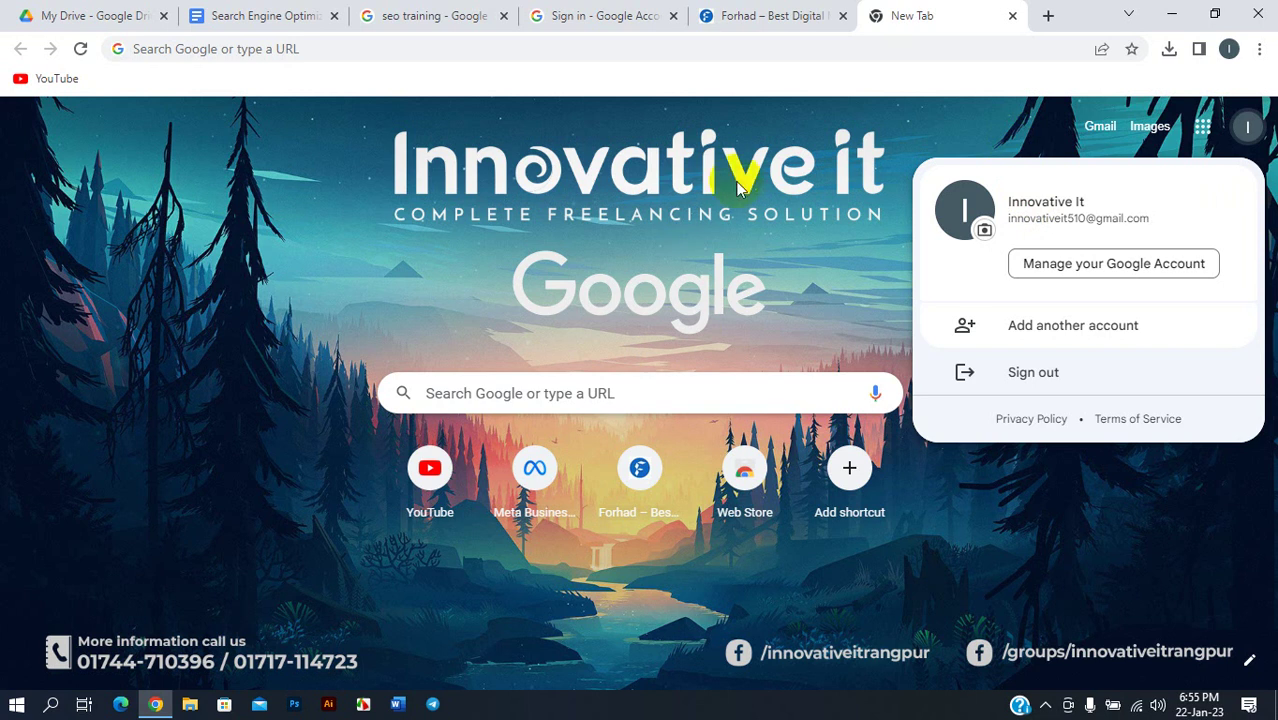
left_click(942, 118)
left_click(1238, 148)
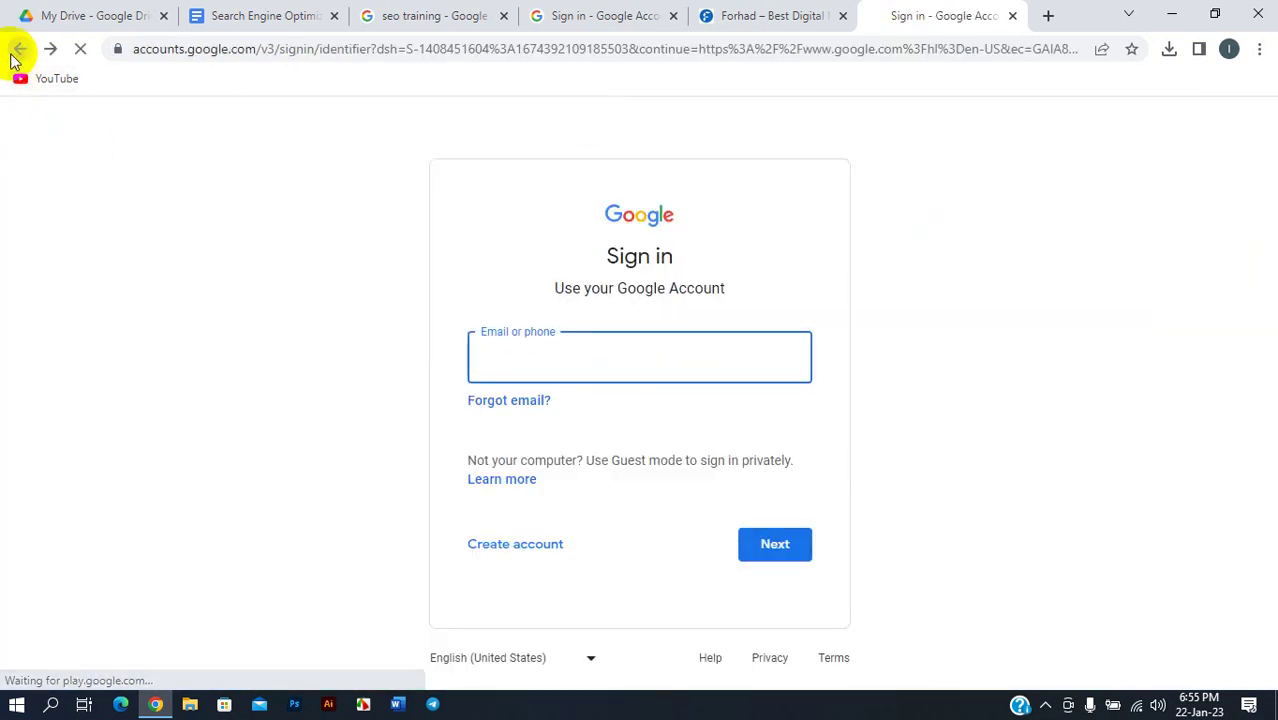
left_click(20, 49)
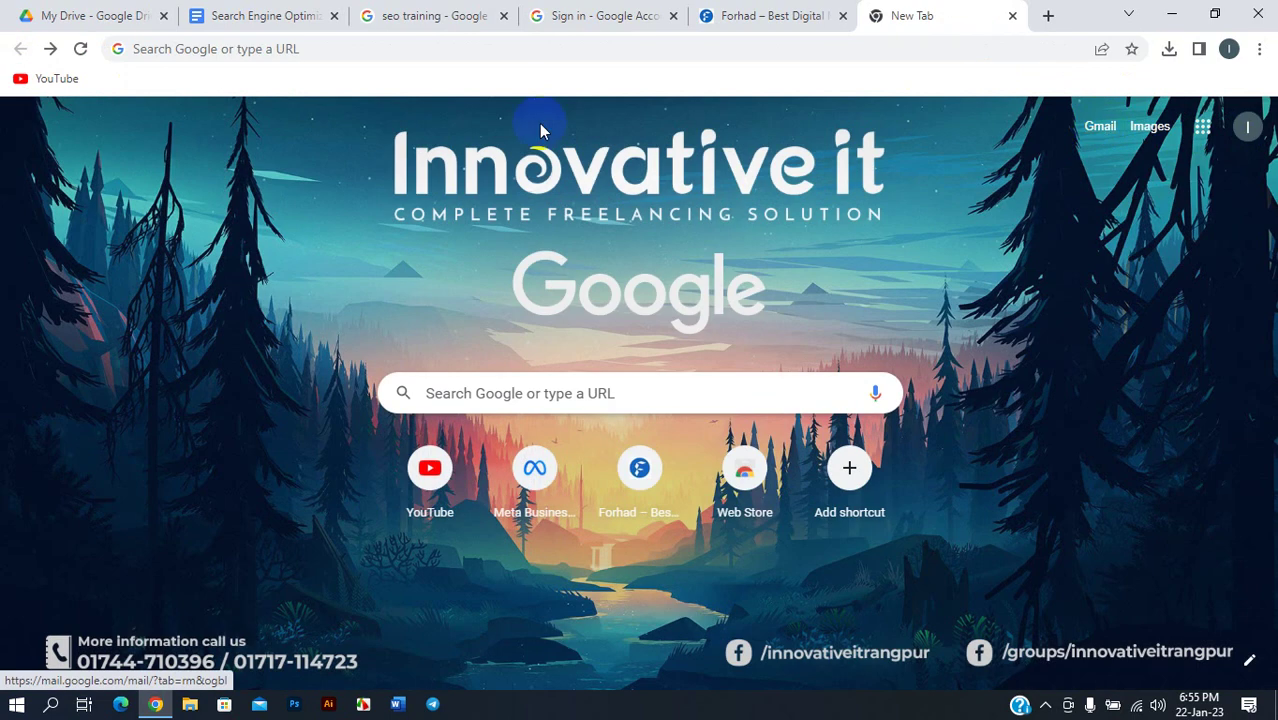
- Go to business.google.com from the address bar
left_click(260, 49)
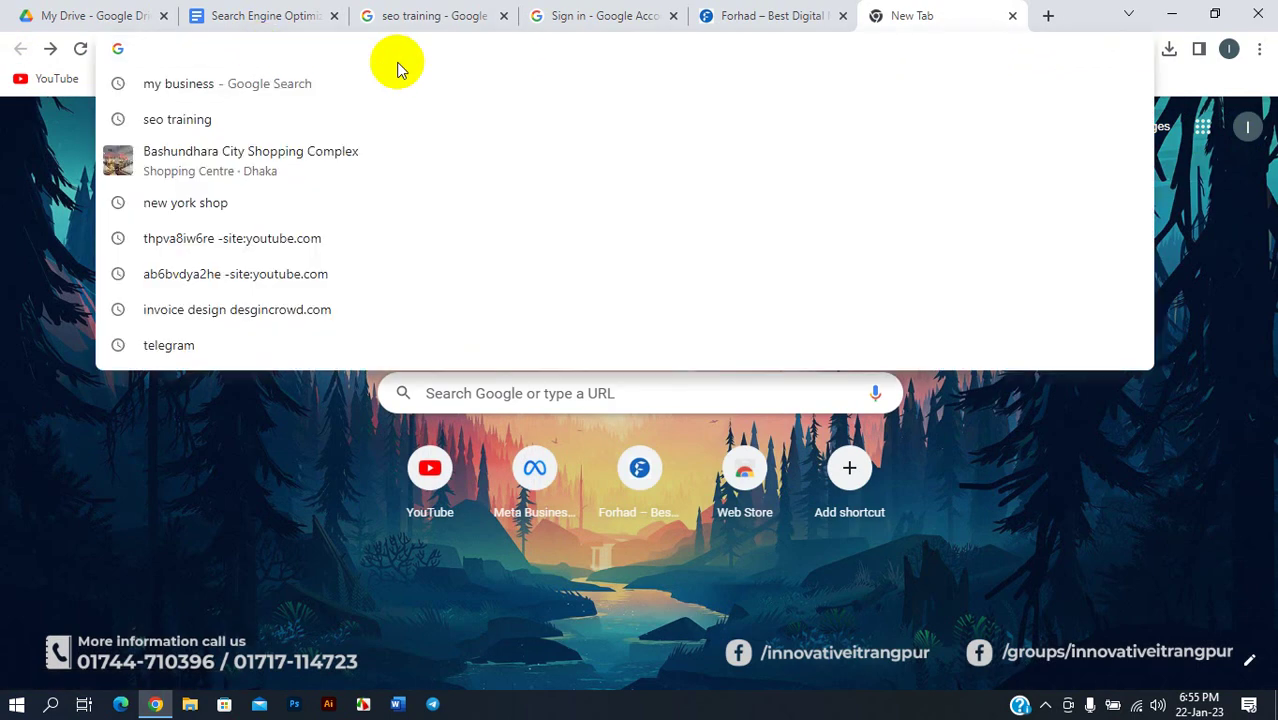
type("busi")
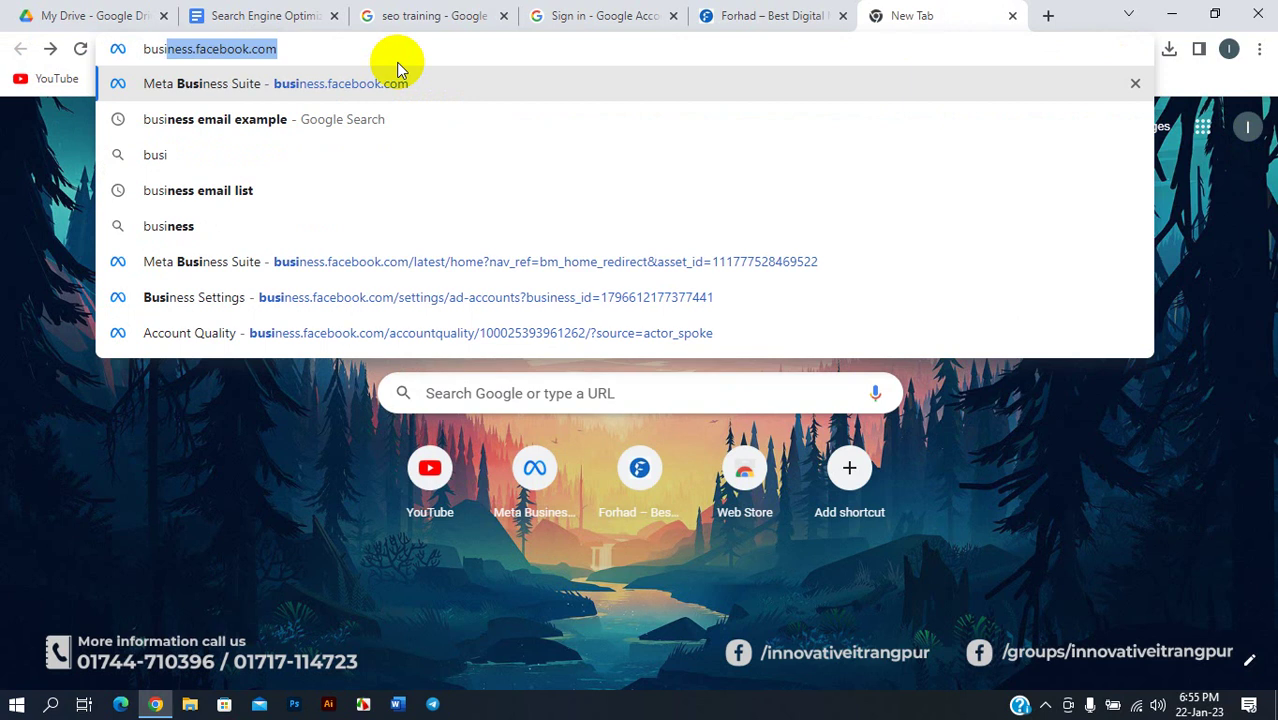
type("ness.")
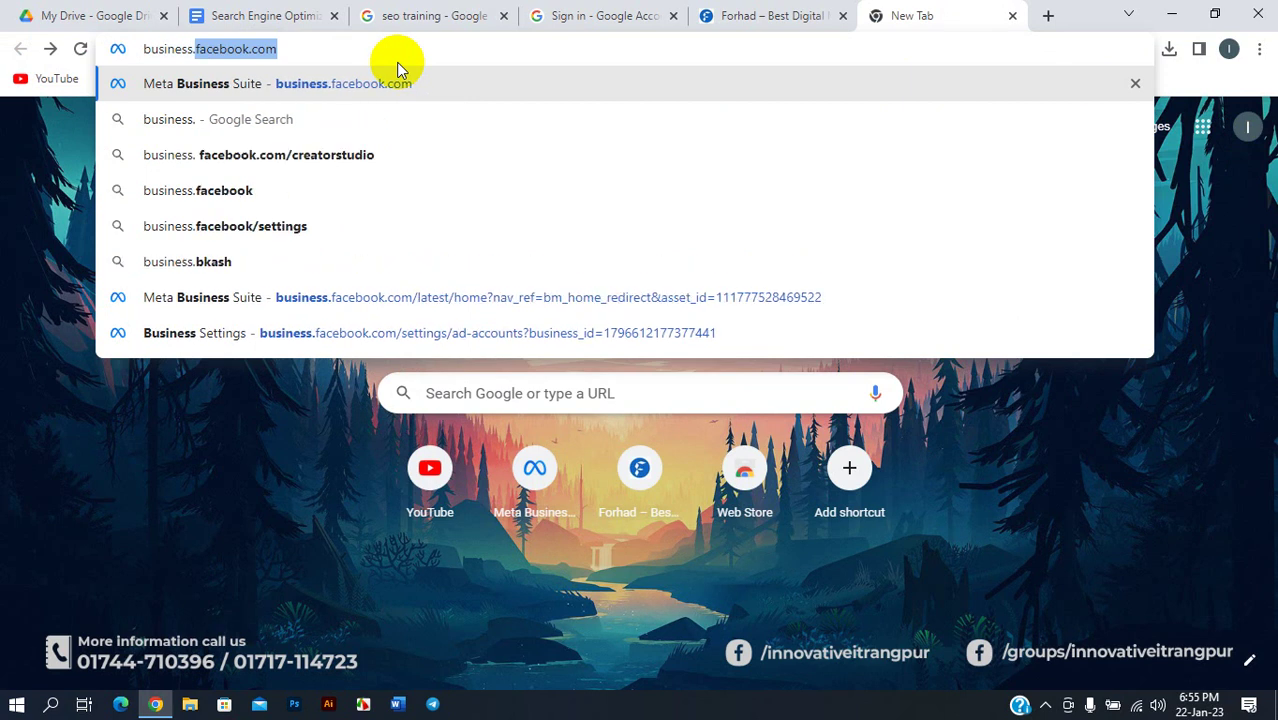
type("google")
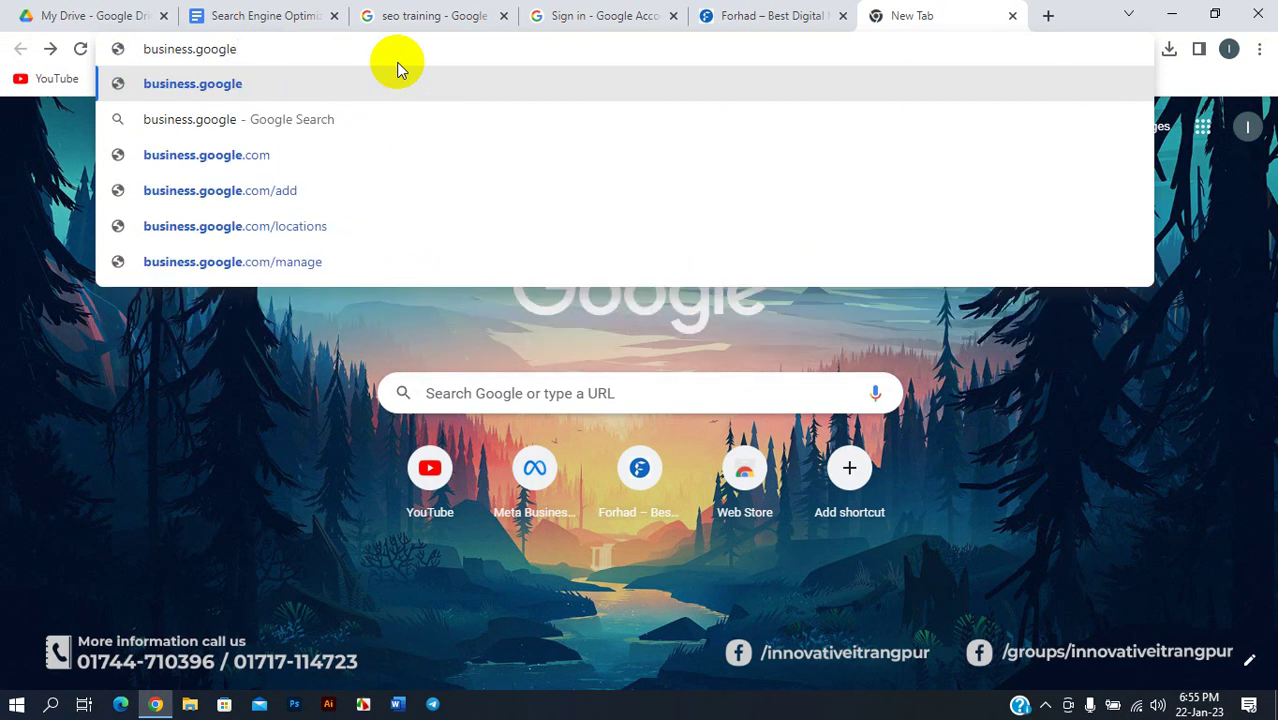
type(".com")
key("Return")
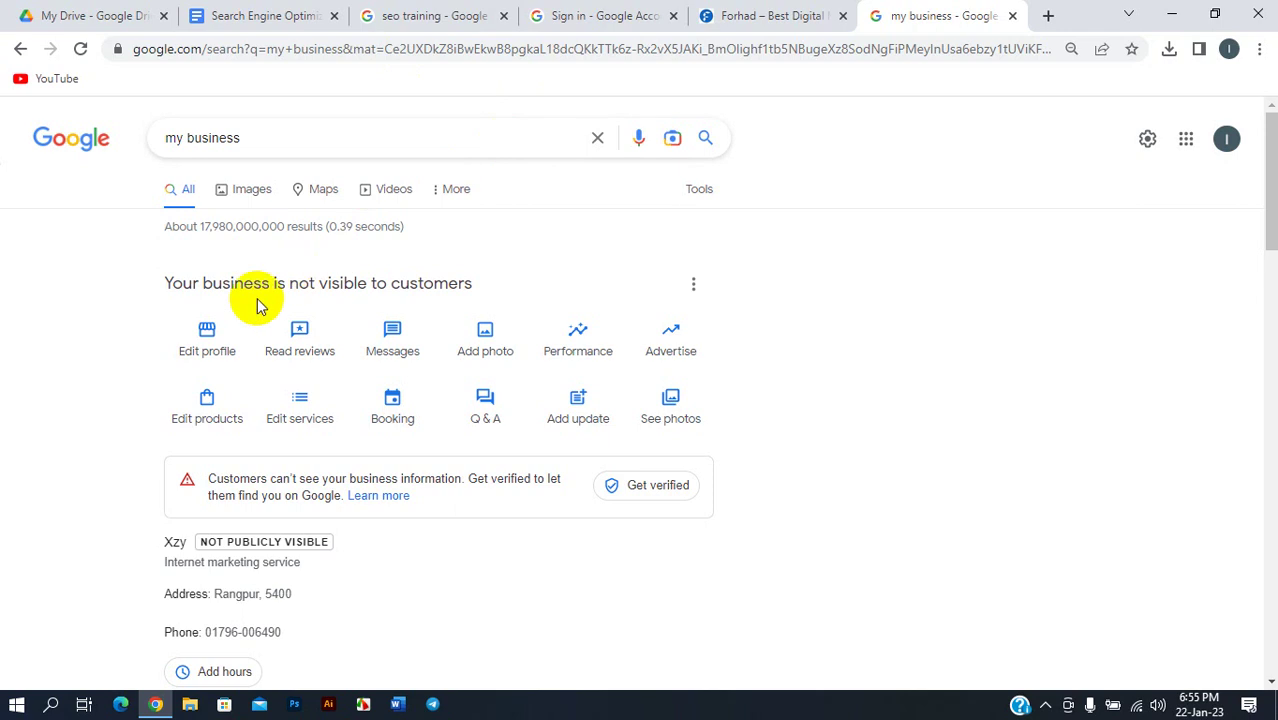
- Glance at the Xzy profile's edit panel and signed-in account, then choose Add a new Business Profile
left_click(208, 330)
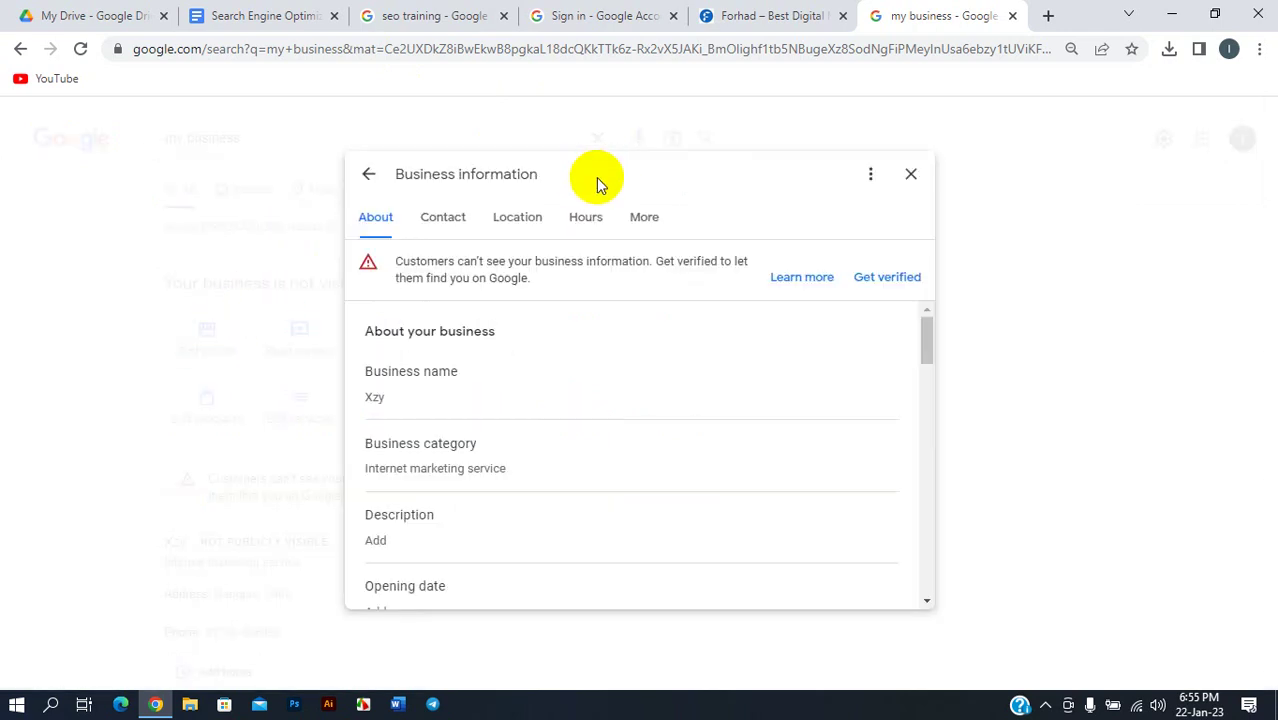
left_click(368, 174)
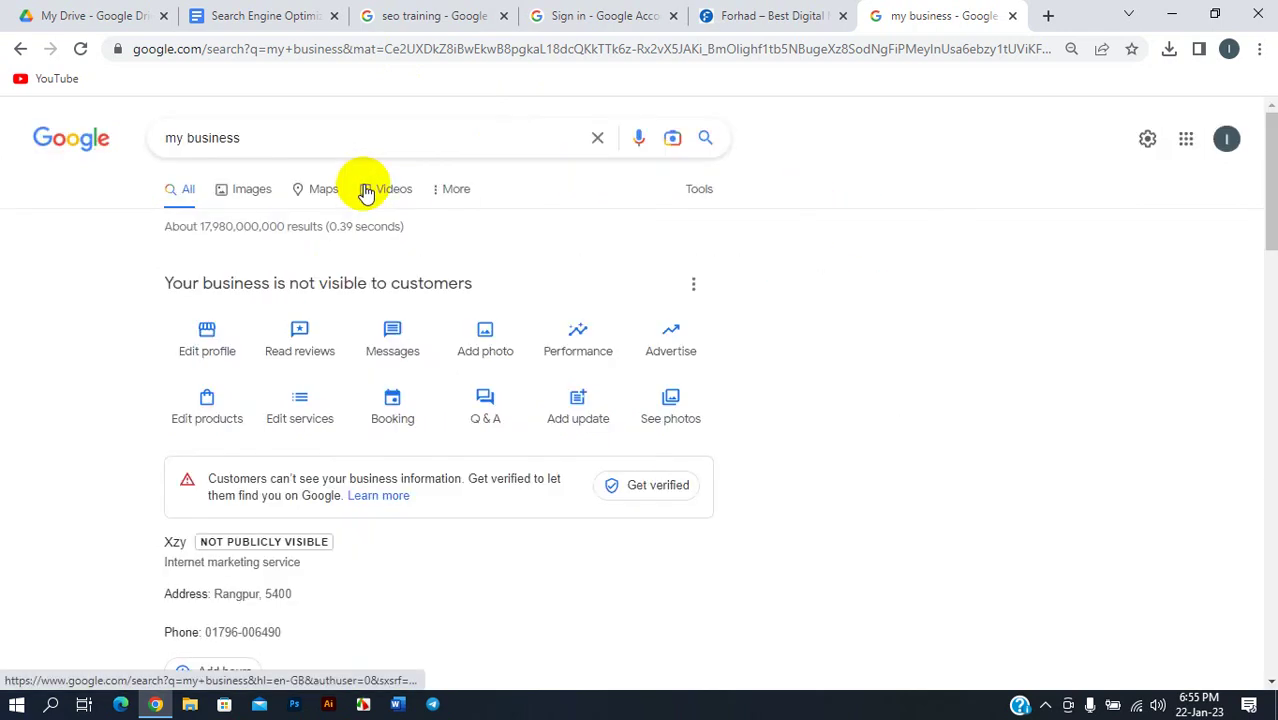
left_click(1226, 138)
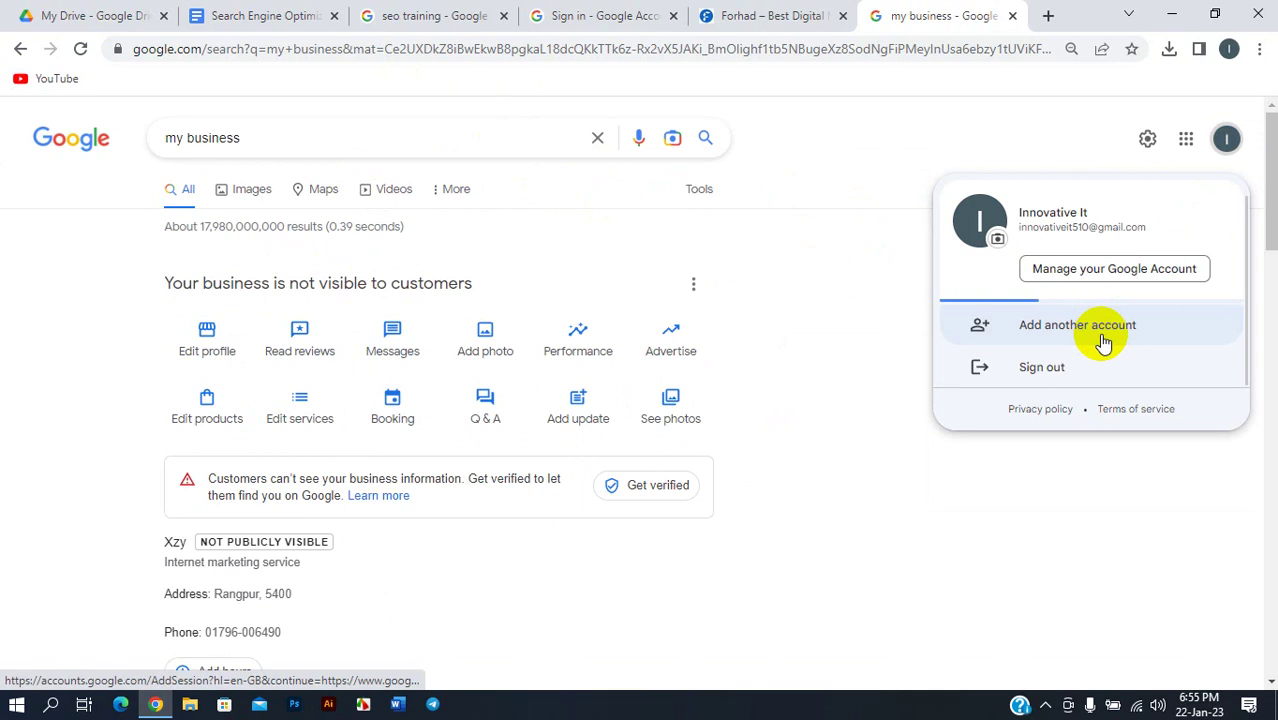
left_click(692, 285)
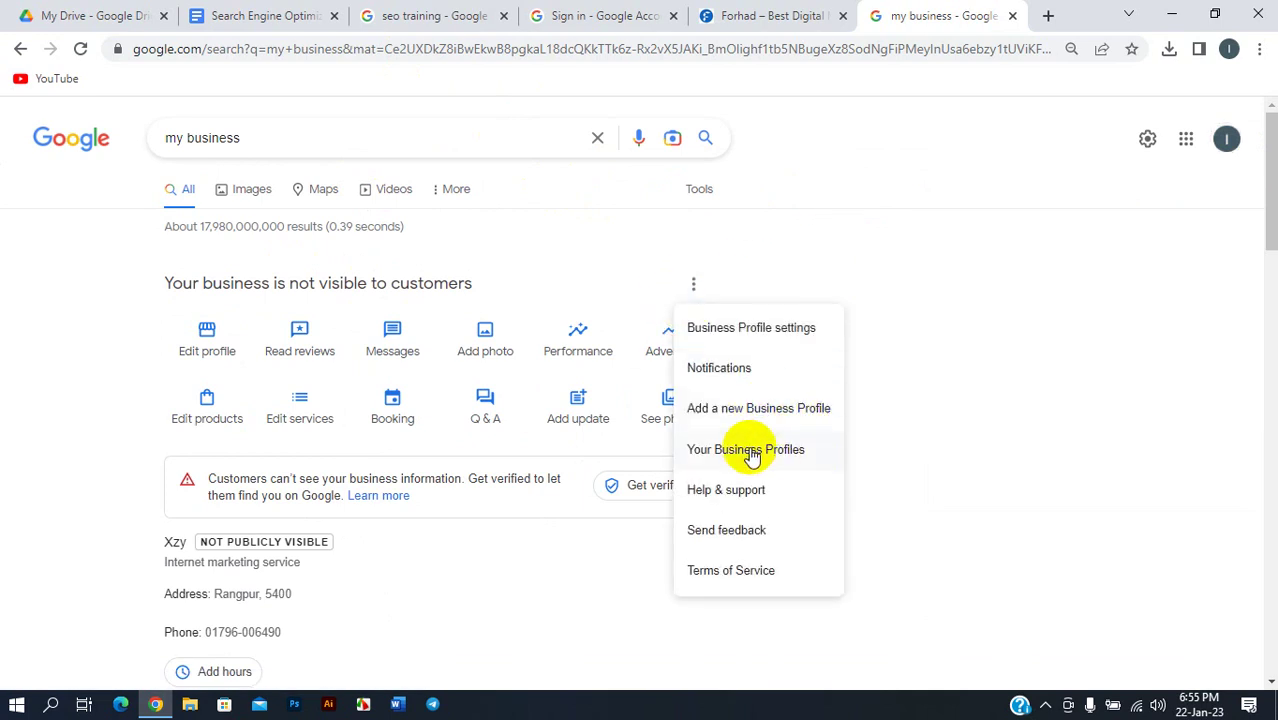
left_click(727, 410)
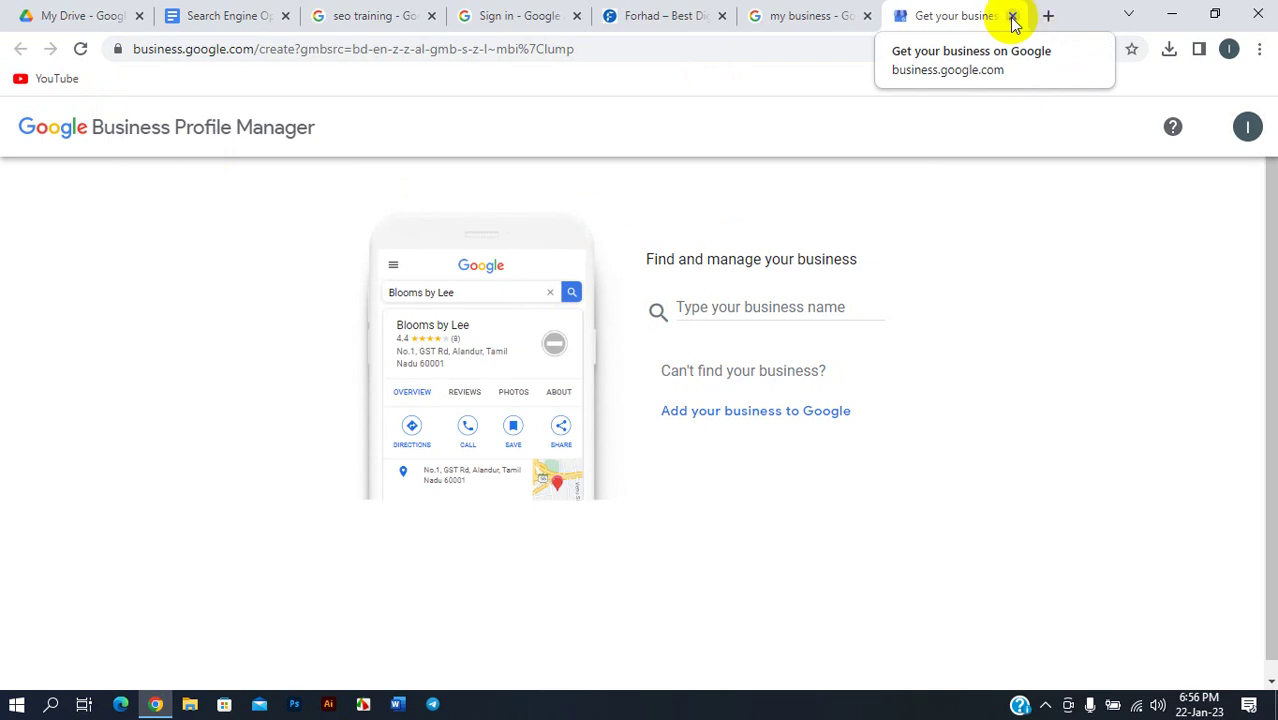
- Close the business creation tab and enter business.google.com in a new tab
left_click(1012, 16)
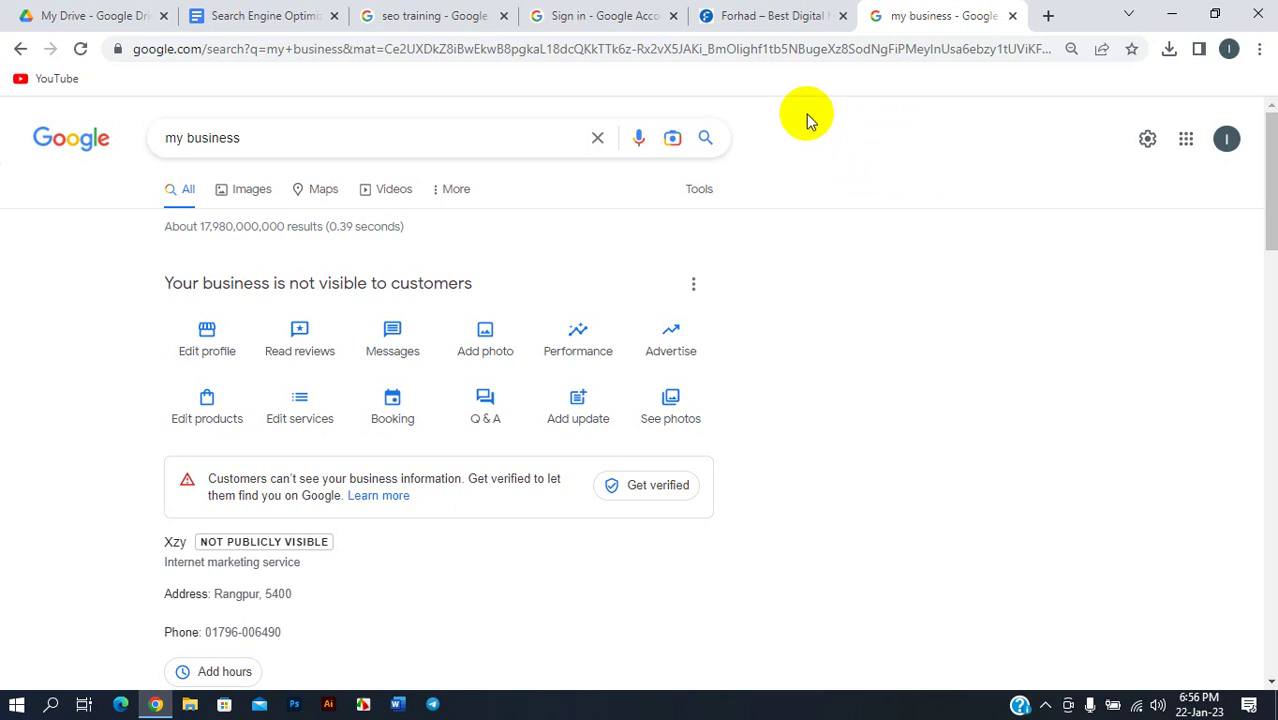
left_click(1048, 16)
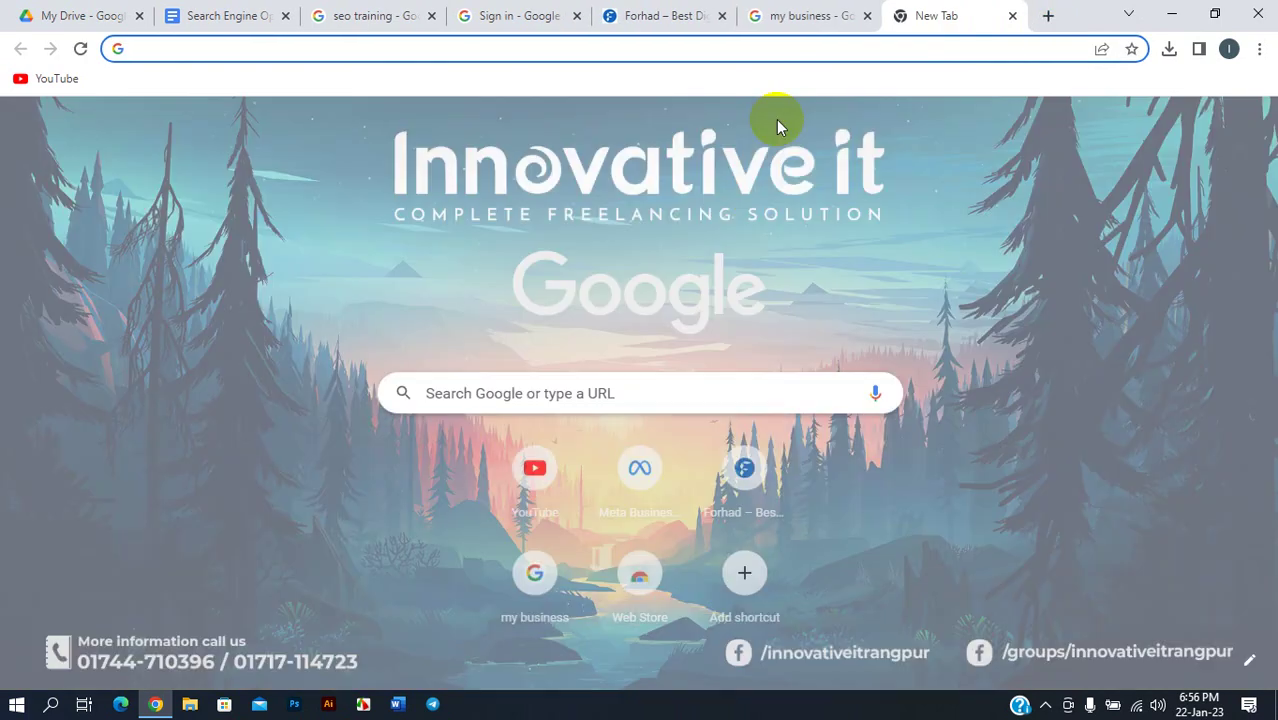
type("business")
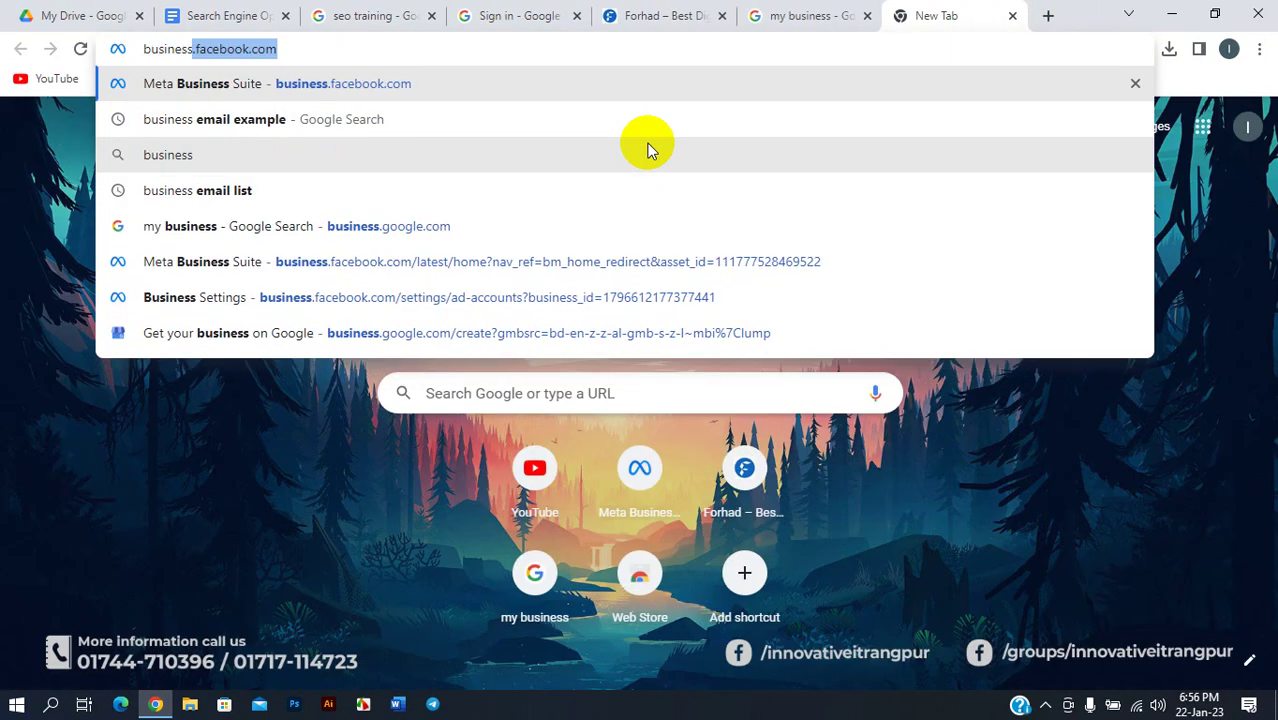
type(".google")
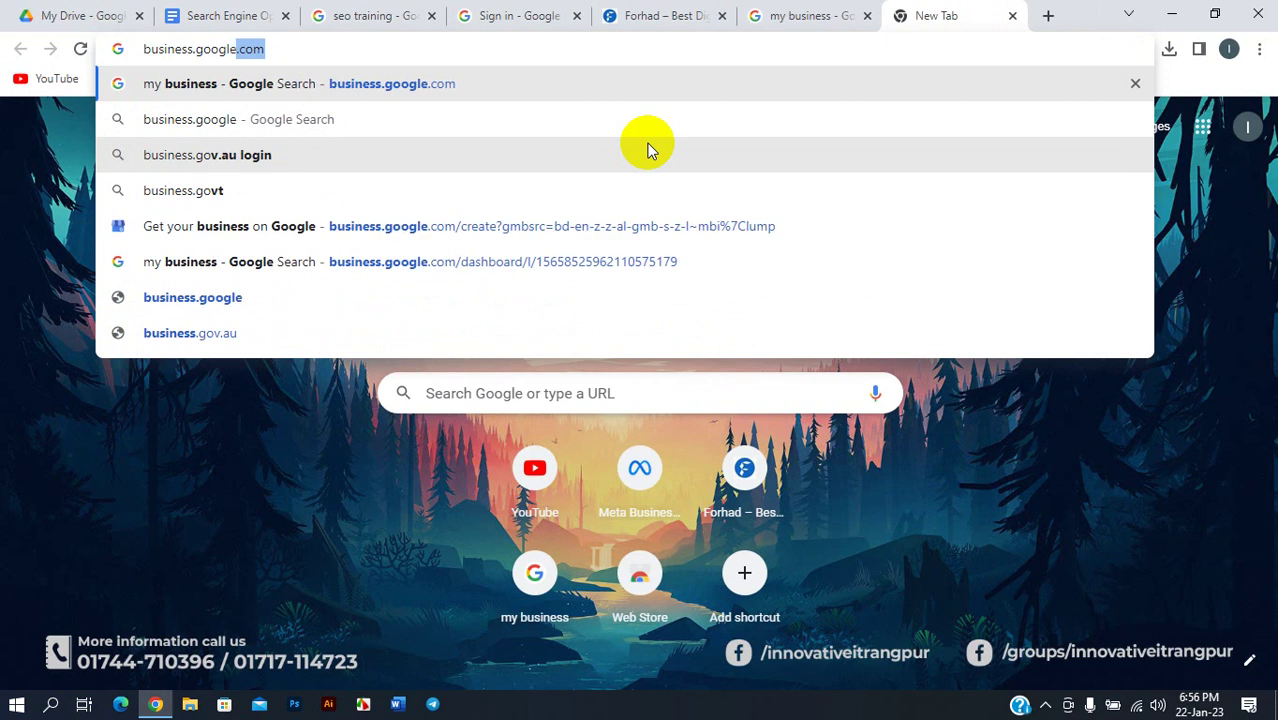
type(".com")
- Load business.google.com results, then return to the earlier 'my business' results tab
key("Return")
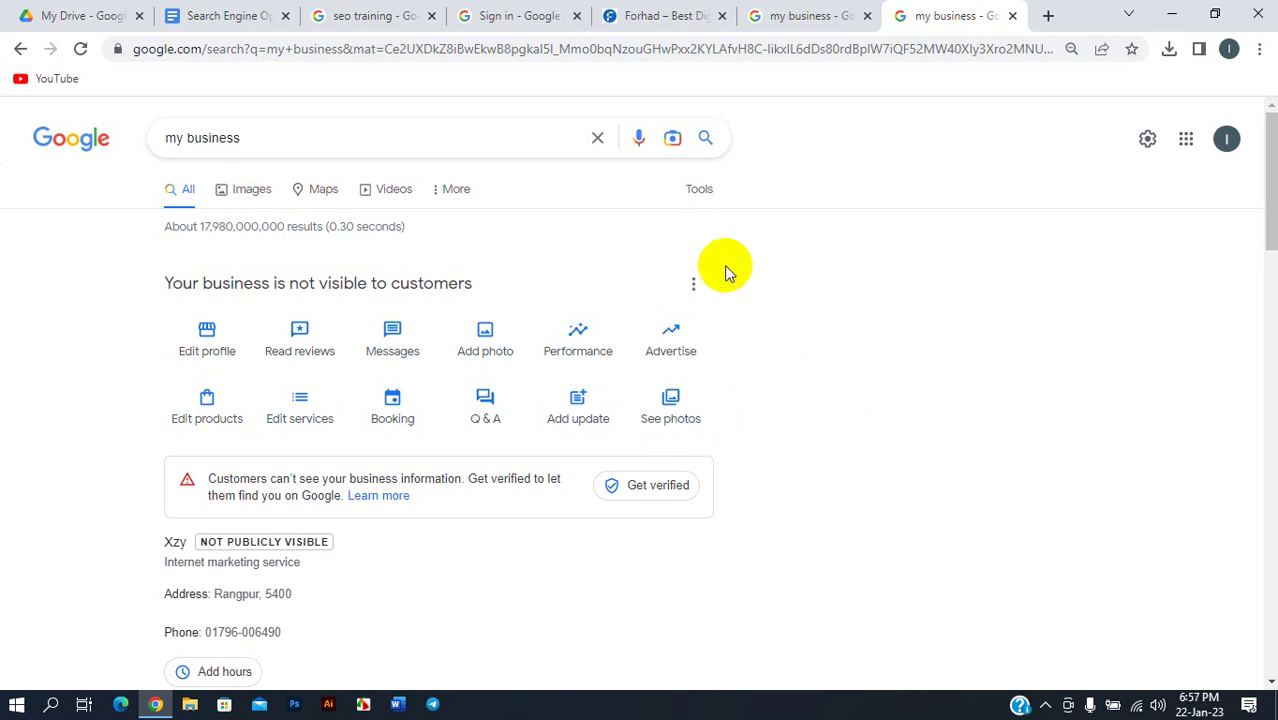
scroll(450, 315, "down", 1)
scroll(640, 300, "up", 1)
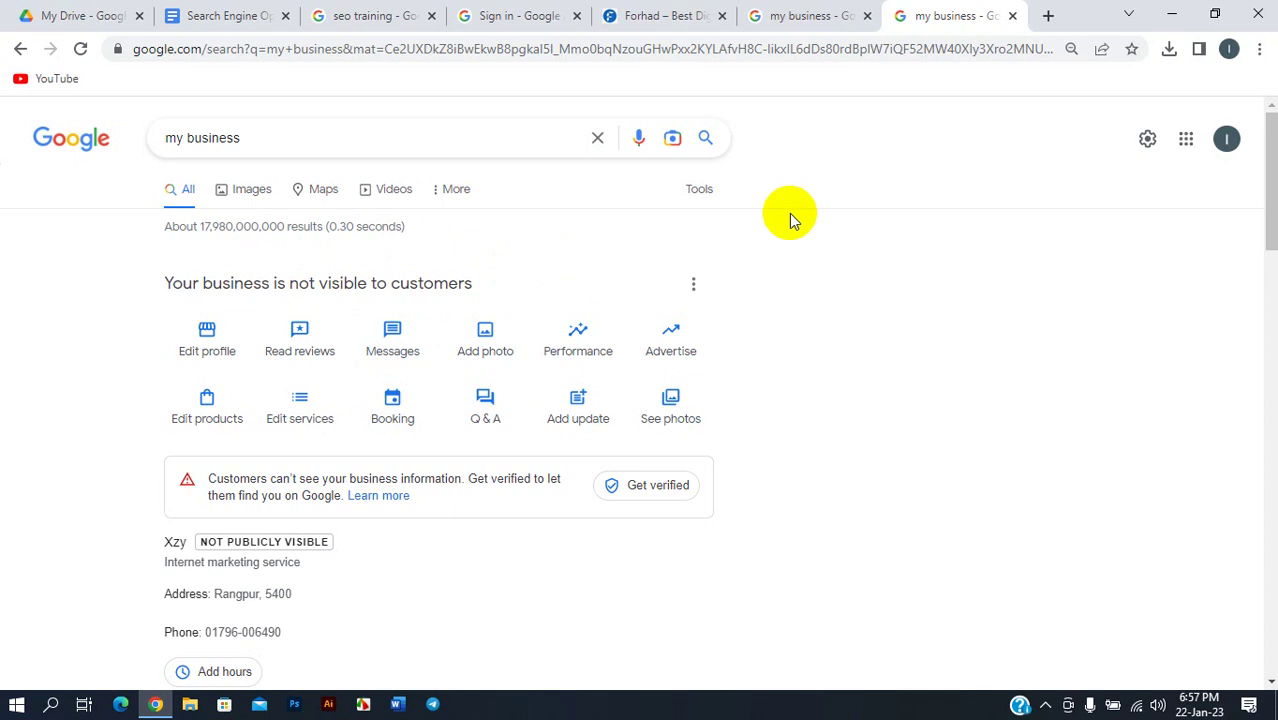
left_click(820, 203)
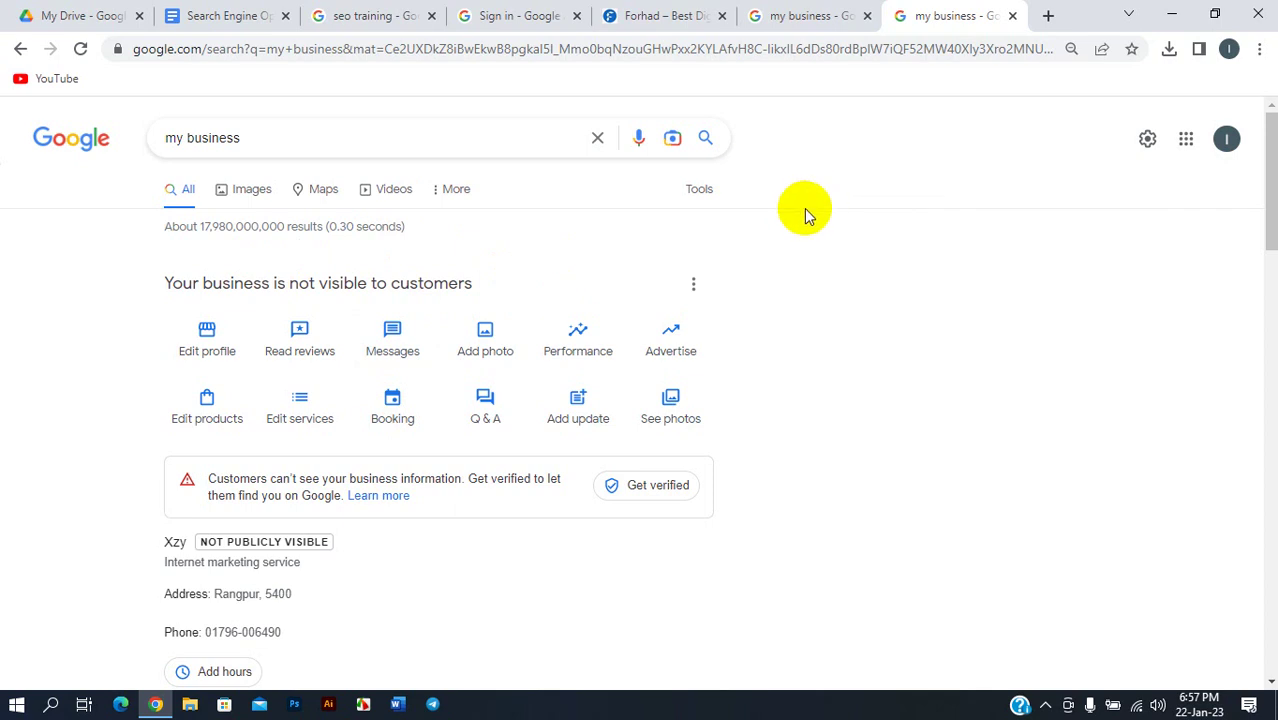
left_click(797, 15)
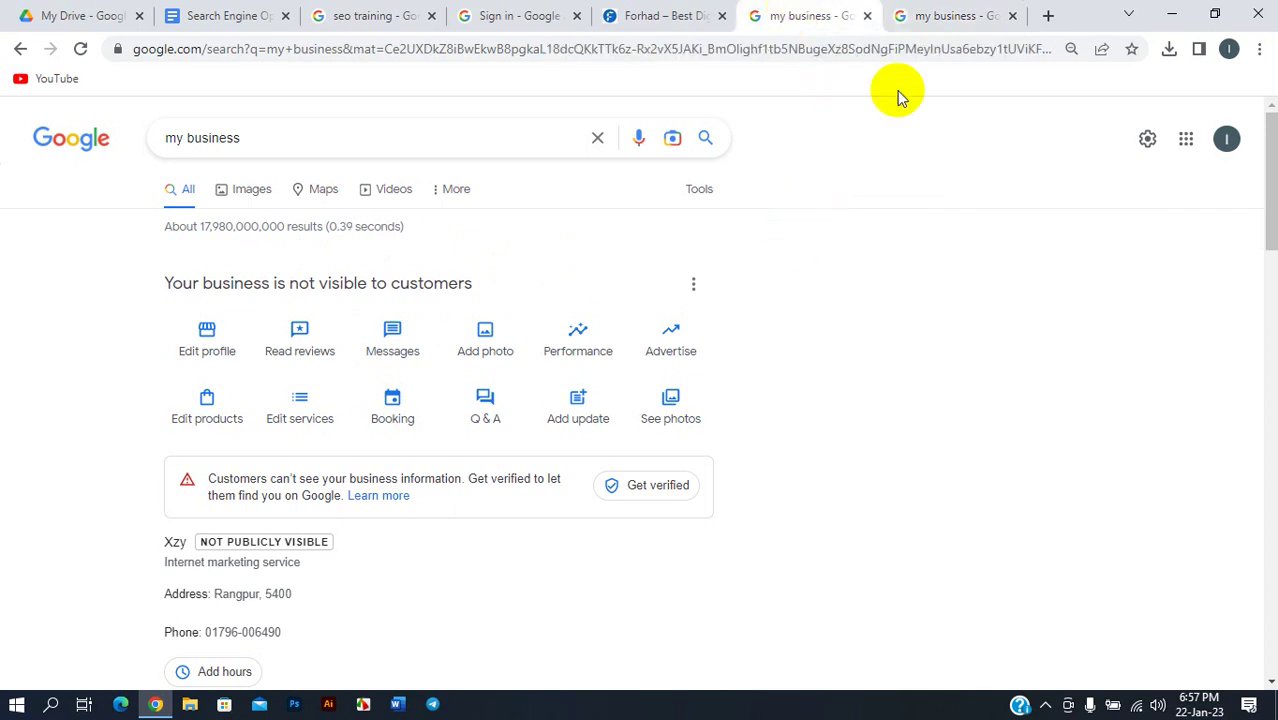
- Choose Add a new Business Profile from the Xzy card menu, check the account, and view the Manager tab
left_click(693, 284)
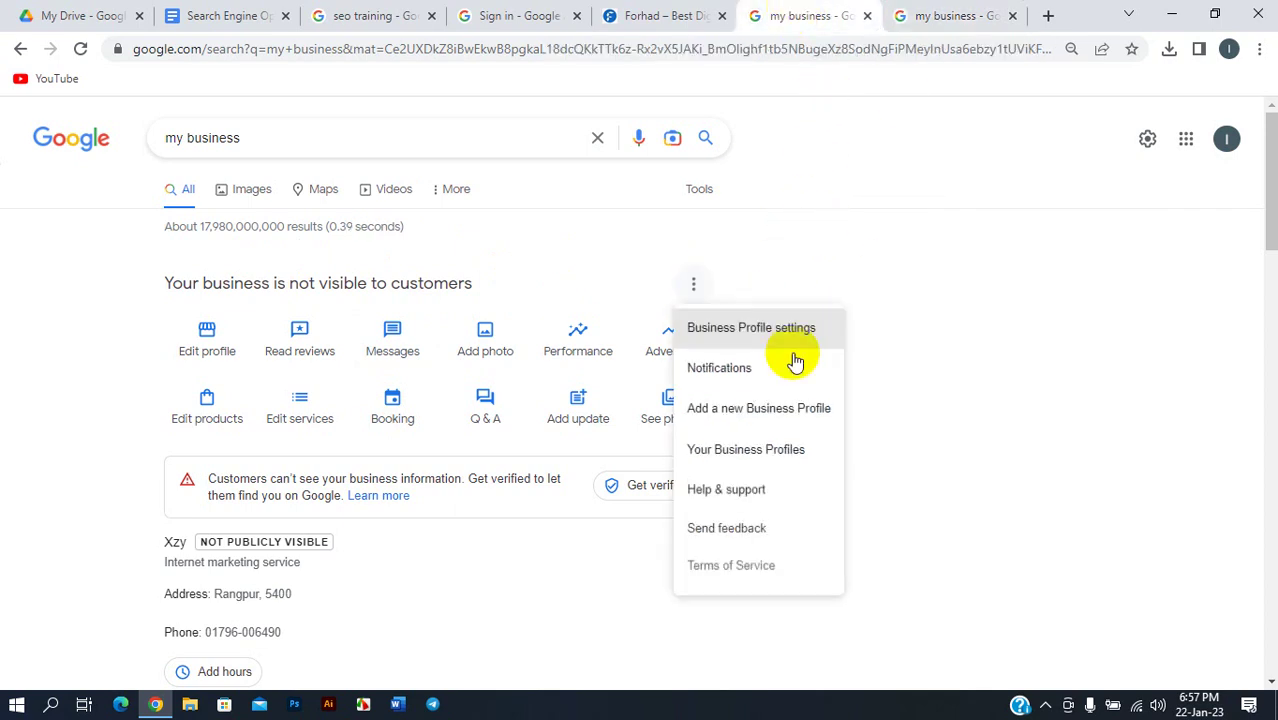
left_click(737, 408)
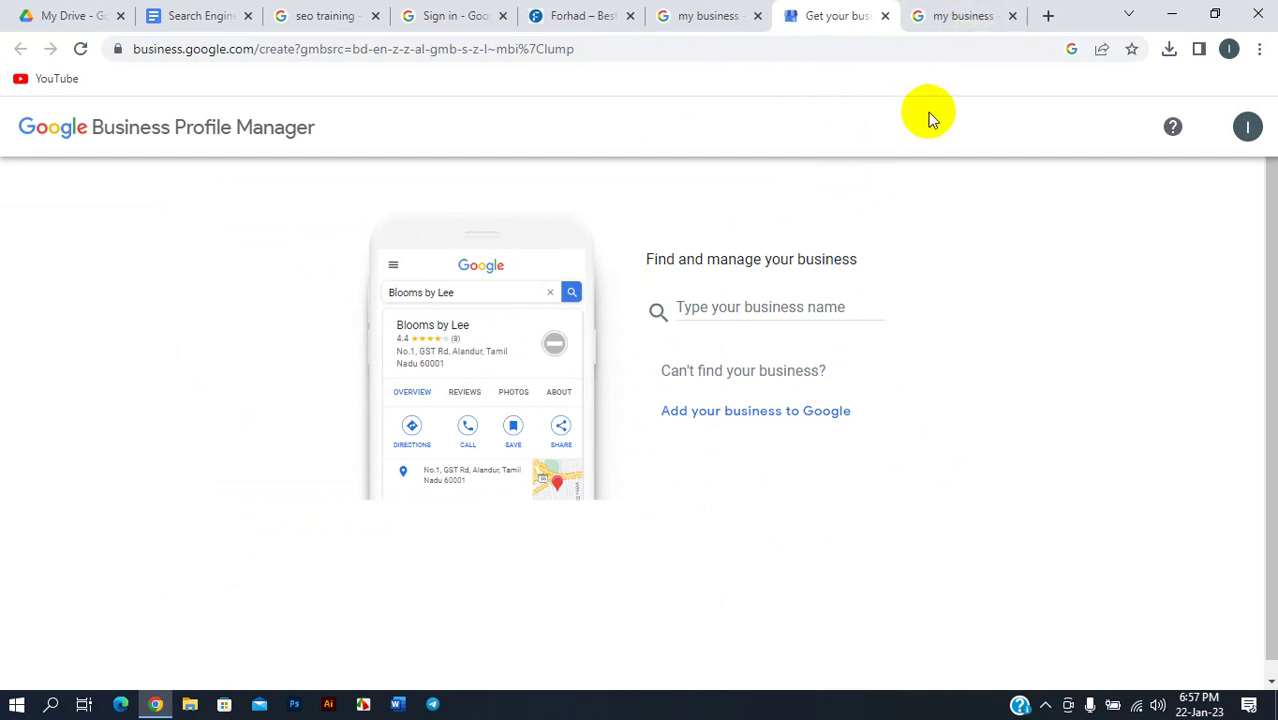
left_click(952, 15)
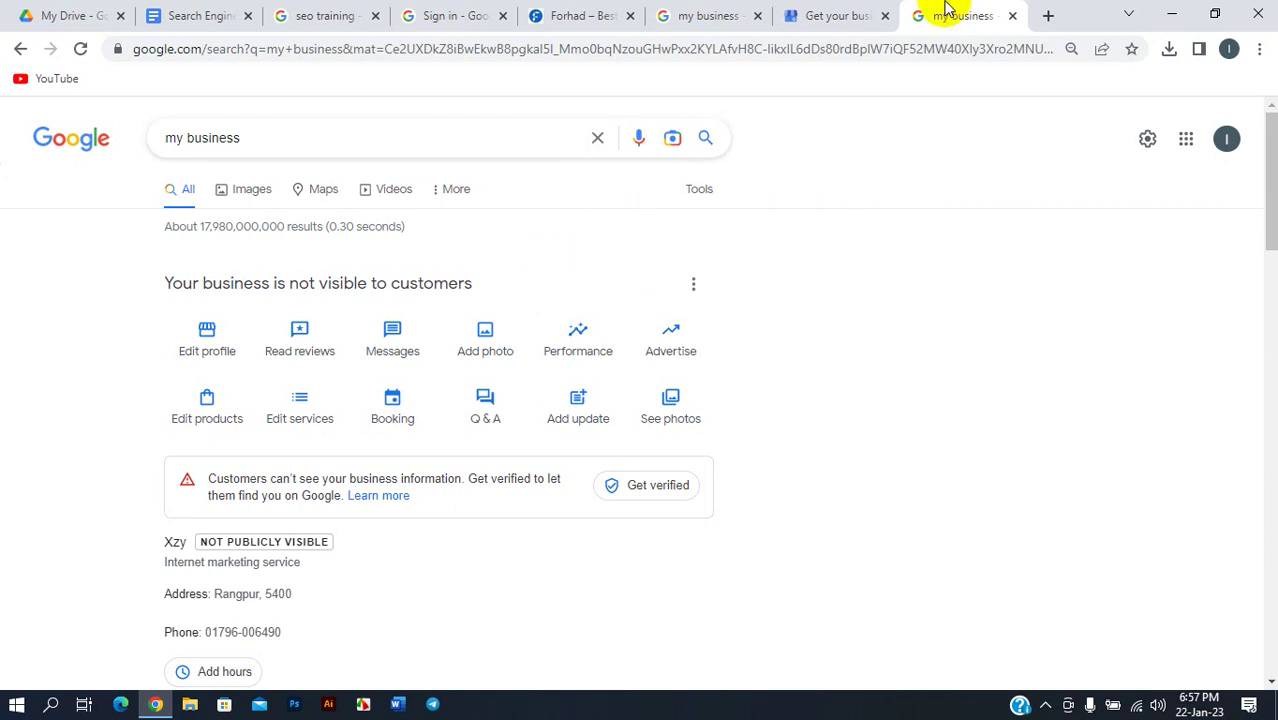
left_click(1233, 147)
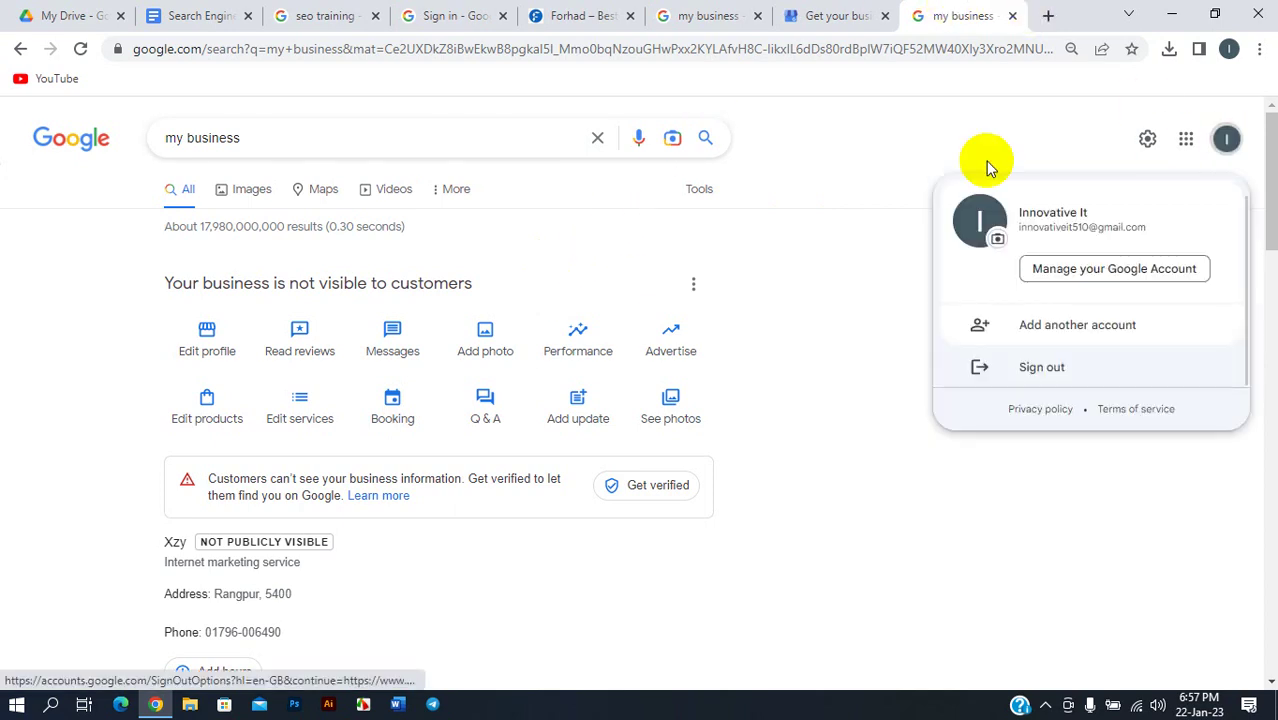
left_click(985, 155)
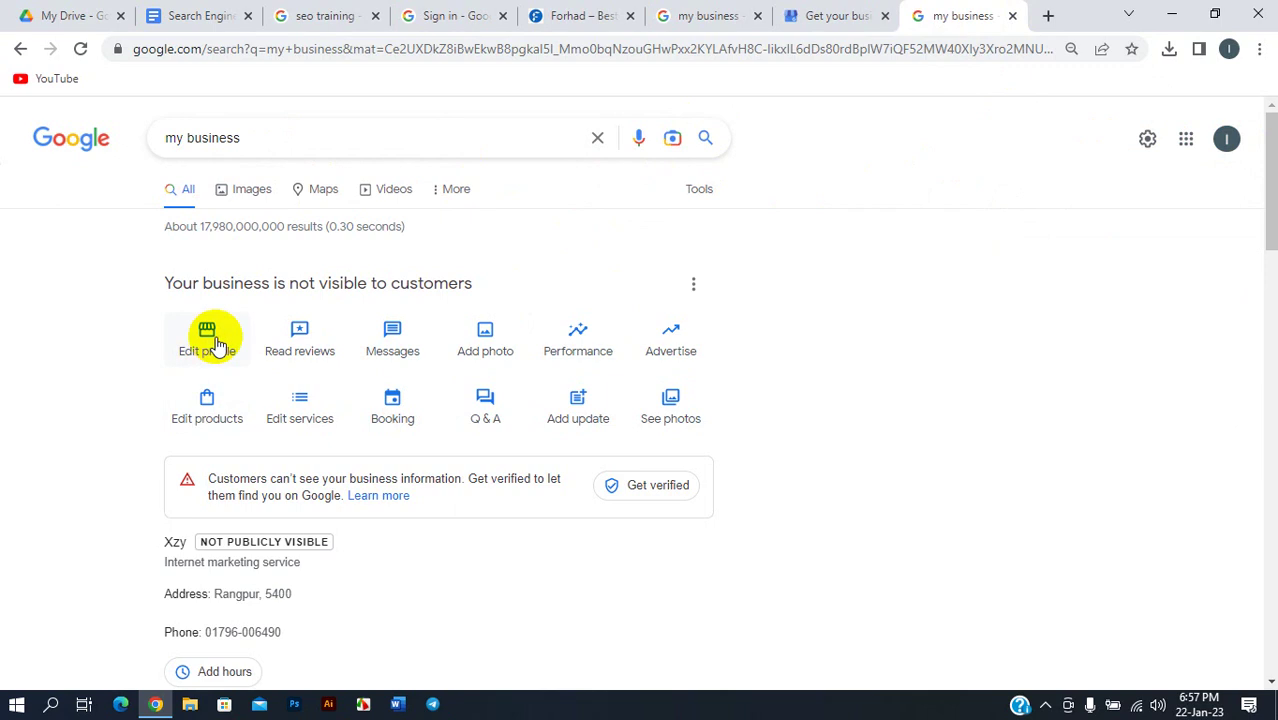
left_click(818, 15)
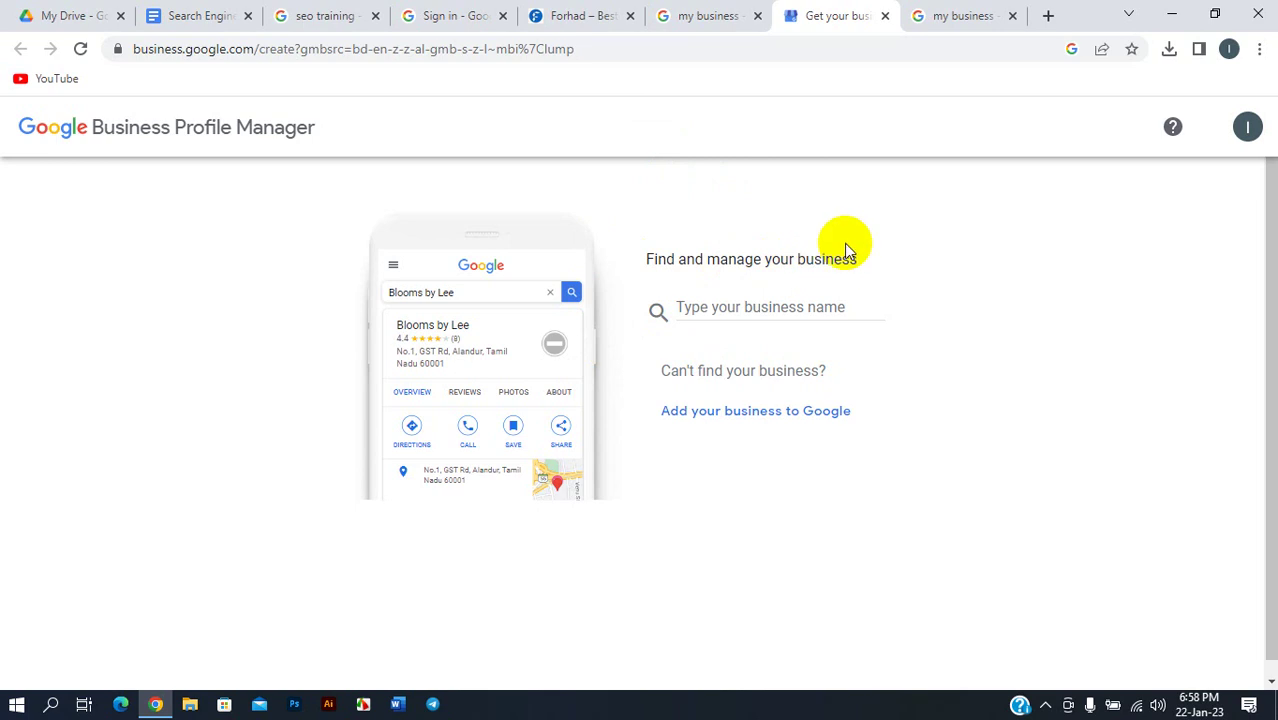
- Search 'Inno', pick Innovative IT, find it managed by another account, and go back
left_click(770, 308)
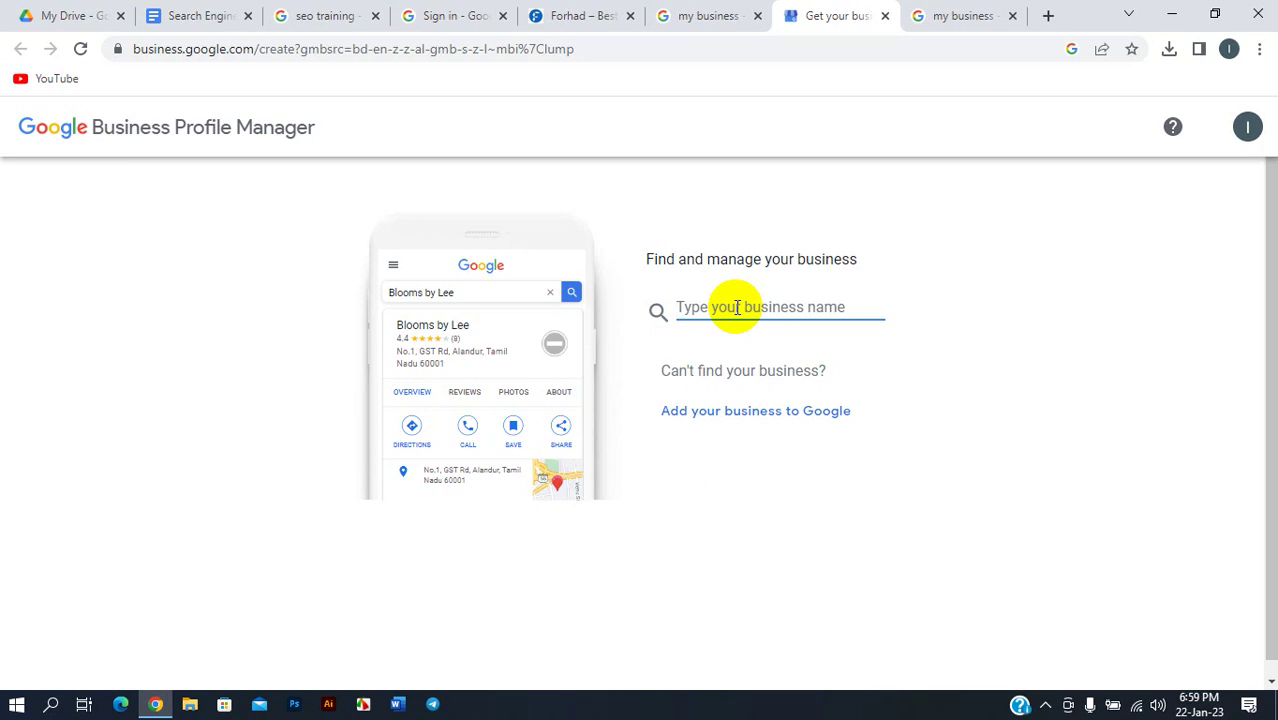
type("Inno")
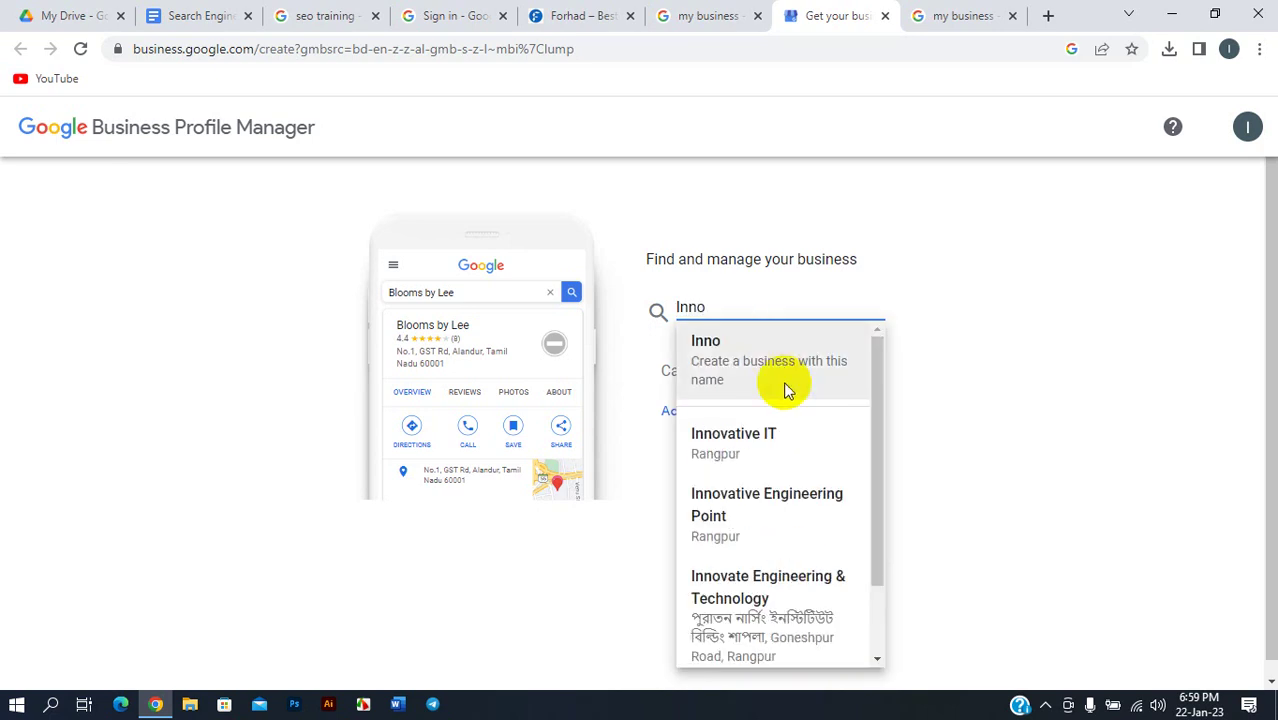
left_click(728, 434)
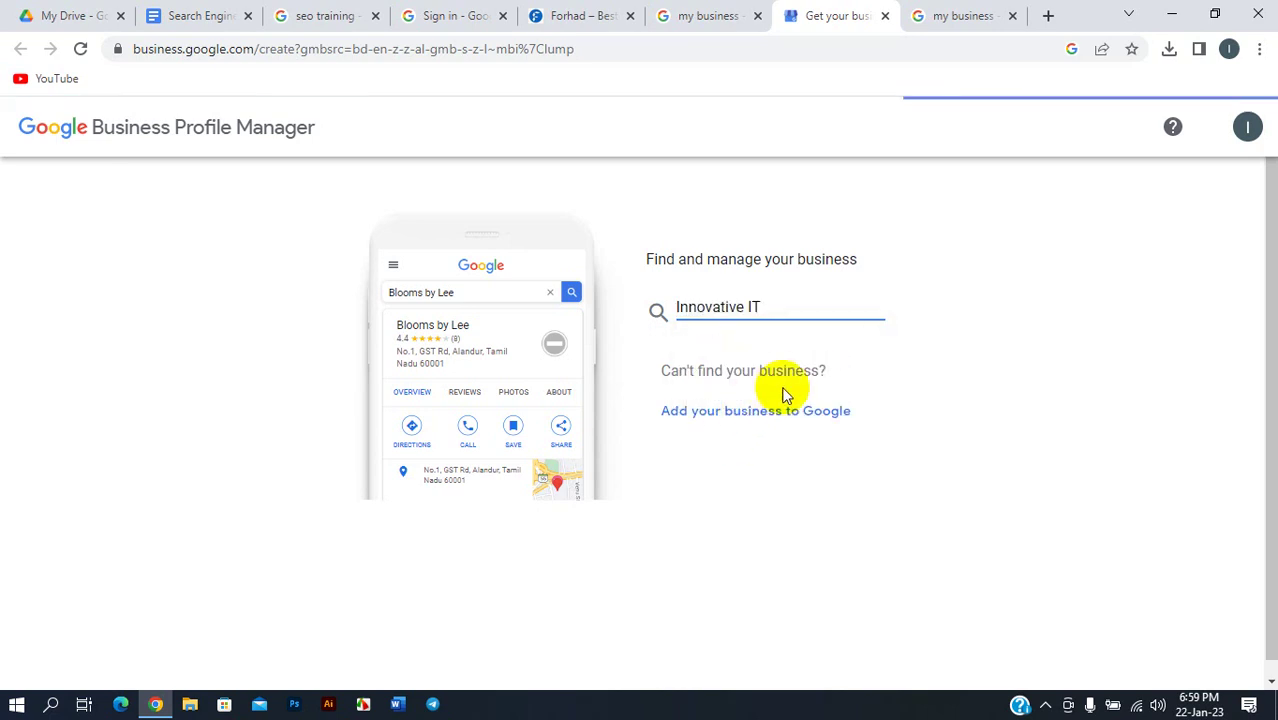
left_click_drag(782, 308, 592, 283)
left_click(620, 254)
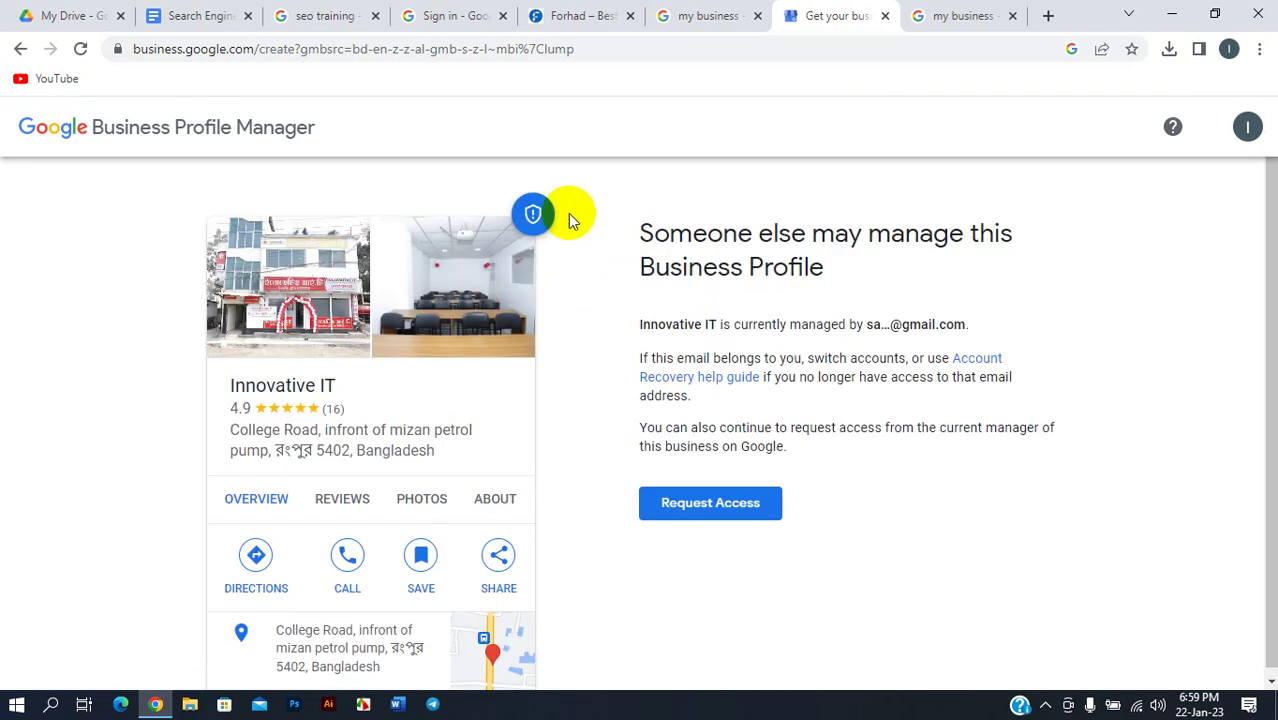
left_click(21, 49)
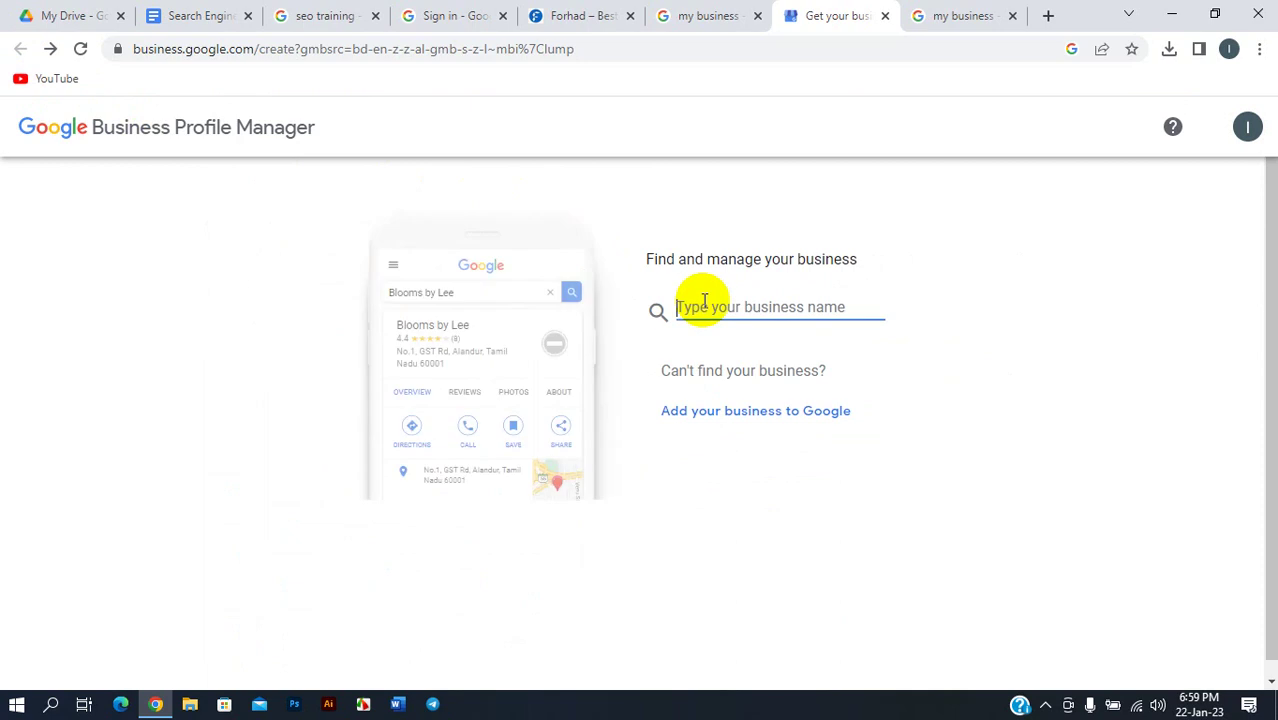
- Search 'innovative' in the business name box to see matches like Innovative IT
type("innovative")
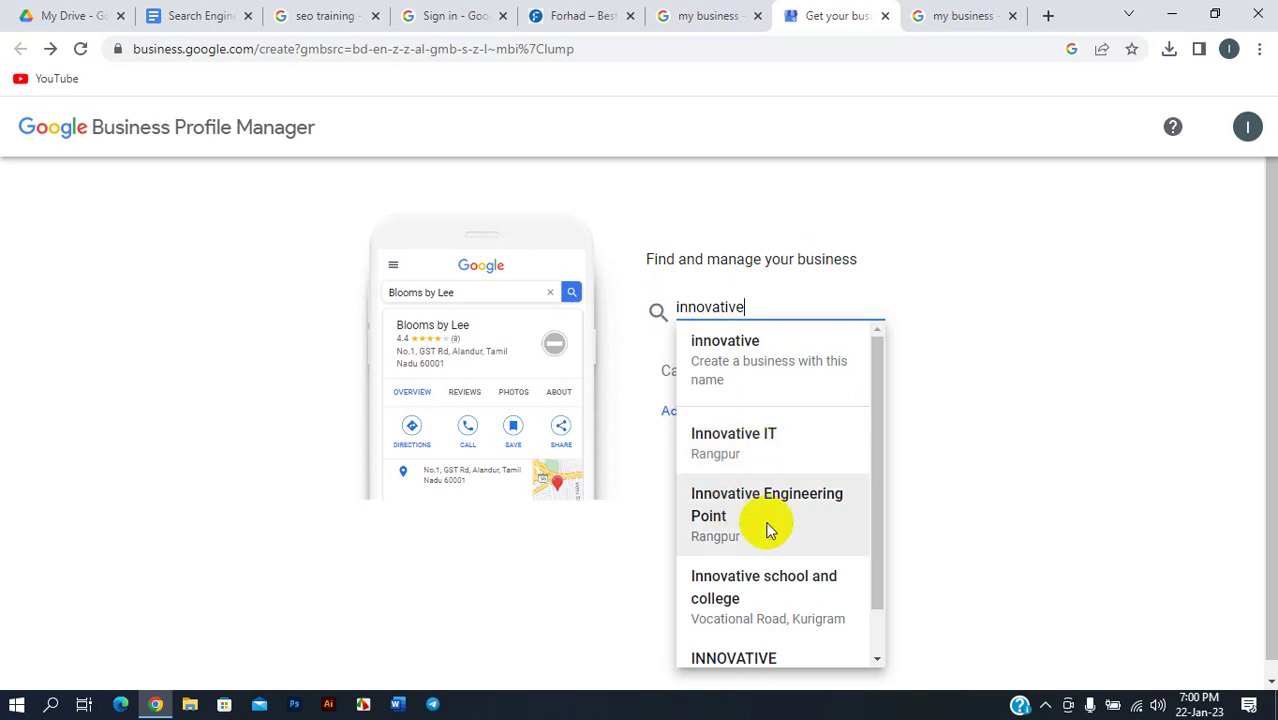
- Replace the search text with the business name 'Freelancingwithforhad'
scroll(742, 520, "down", 1)
scroll(742, 545, "down", 1)
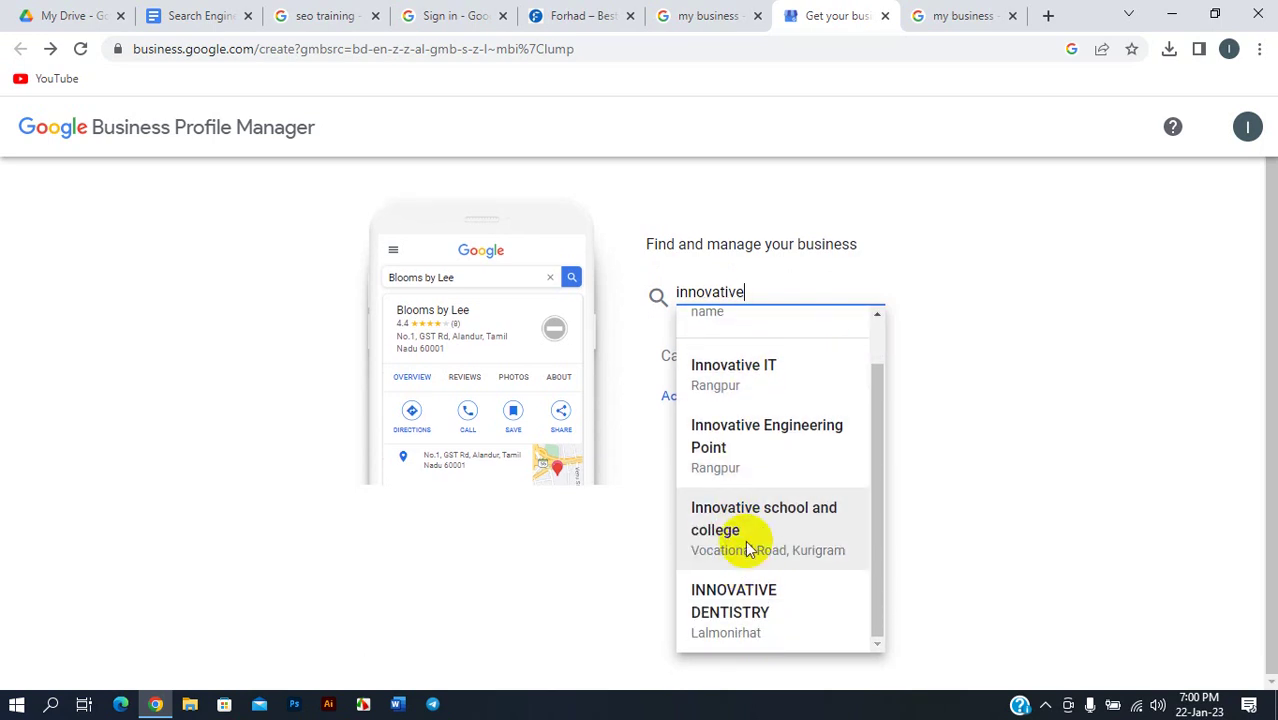
scroll(738, 450, "up", 2)
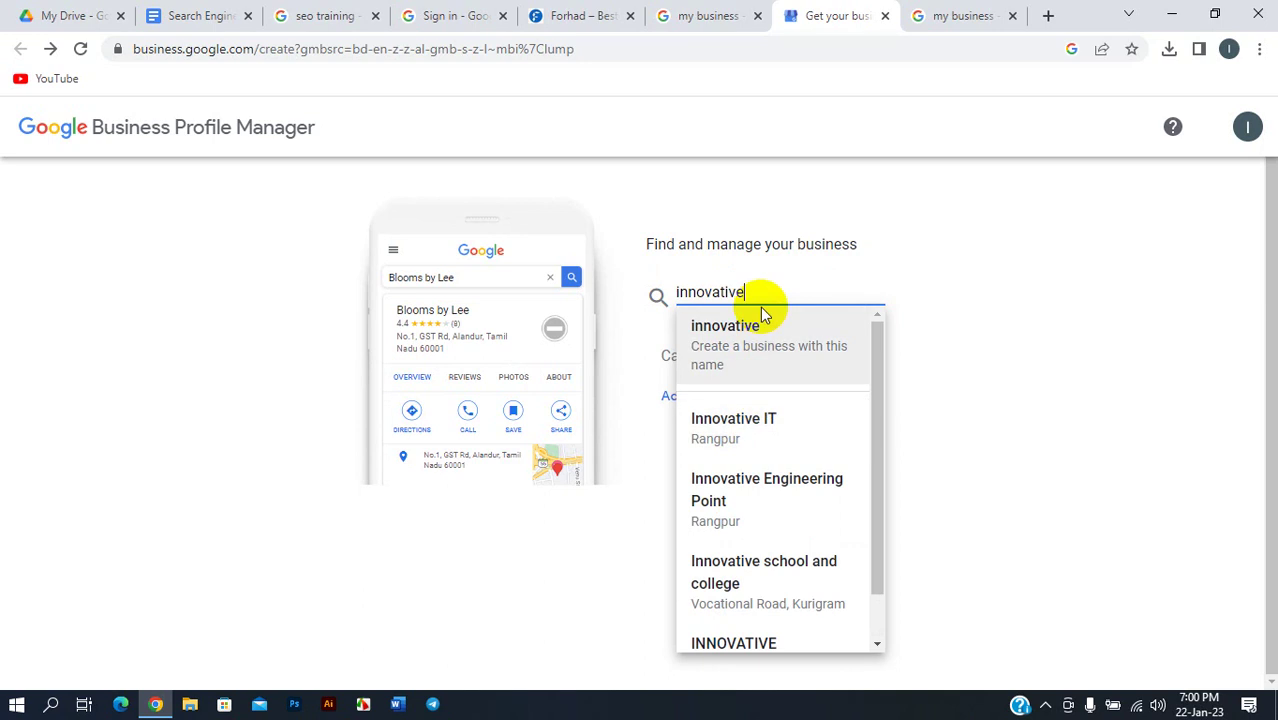
key("BackSpace")
key("BackSpace")
key("BackSpace")
key("BackSpace")
key("BackSpace")
key("BackSpace")
key("BackSpace")
key("BackSpace")
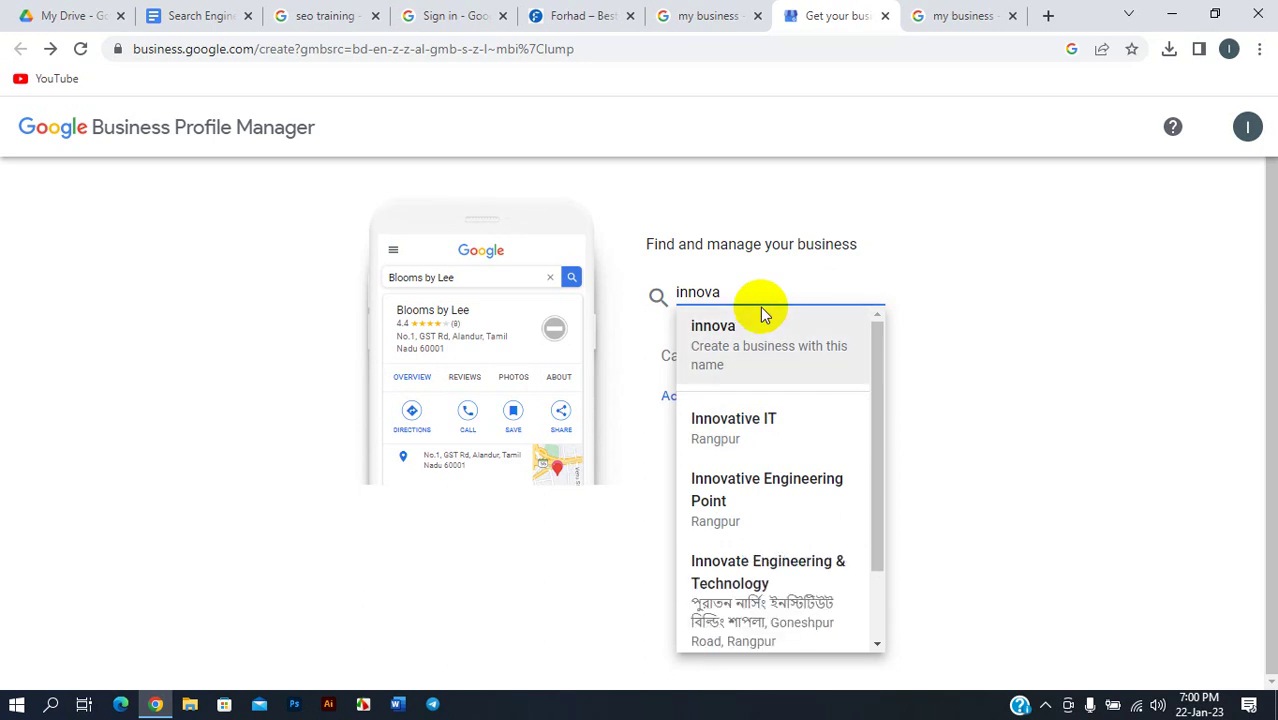
key("BackSpace")
key("BackSpace")
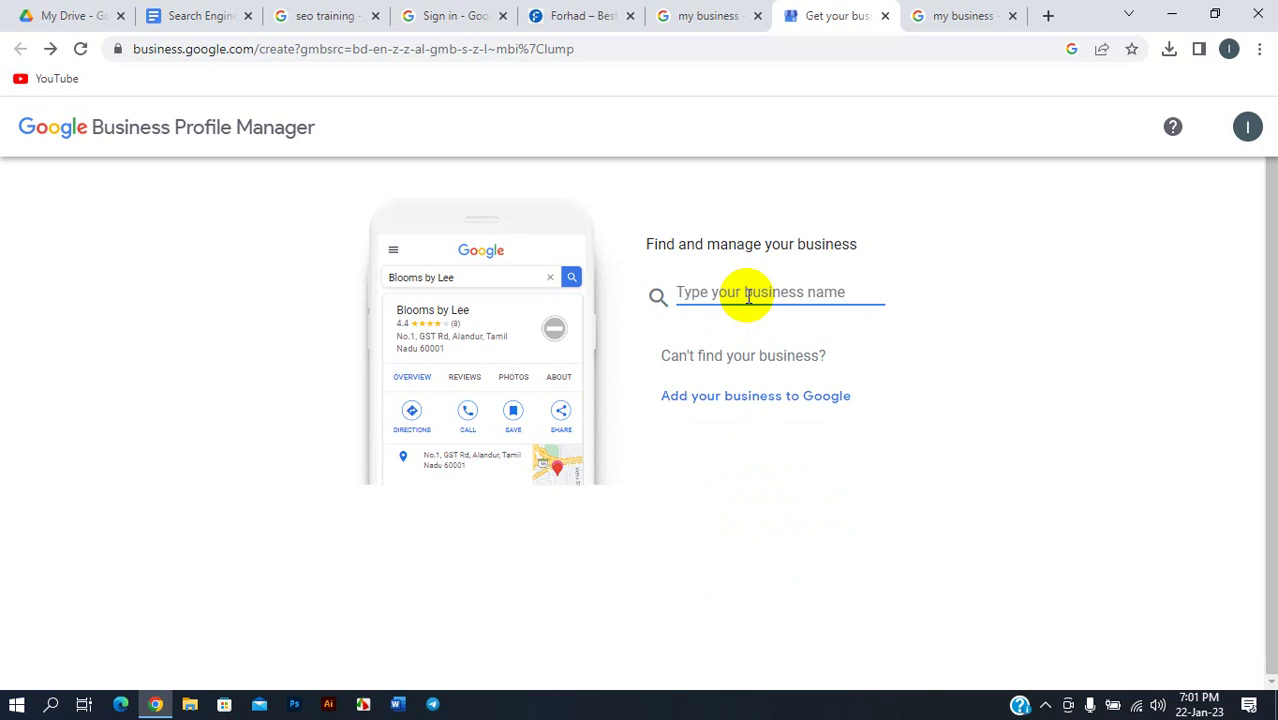
type("ins")
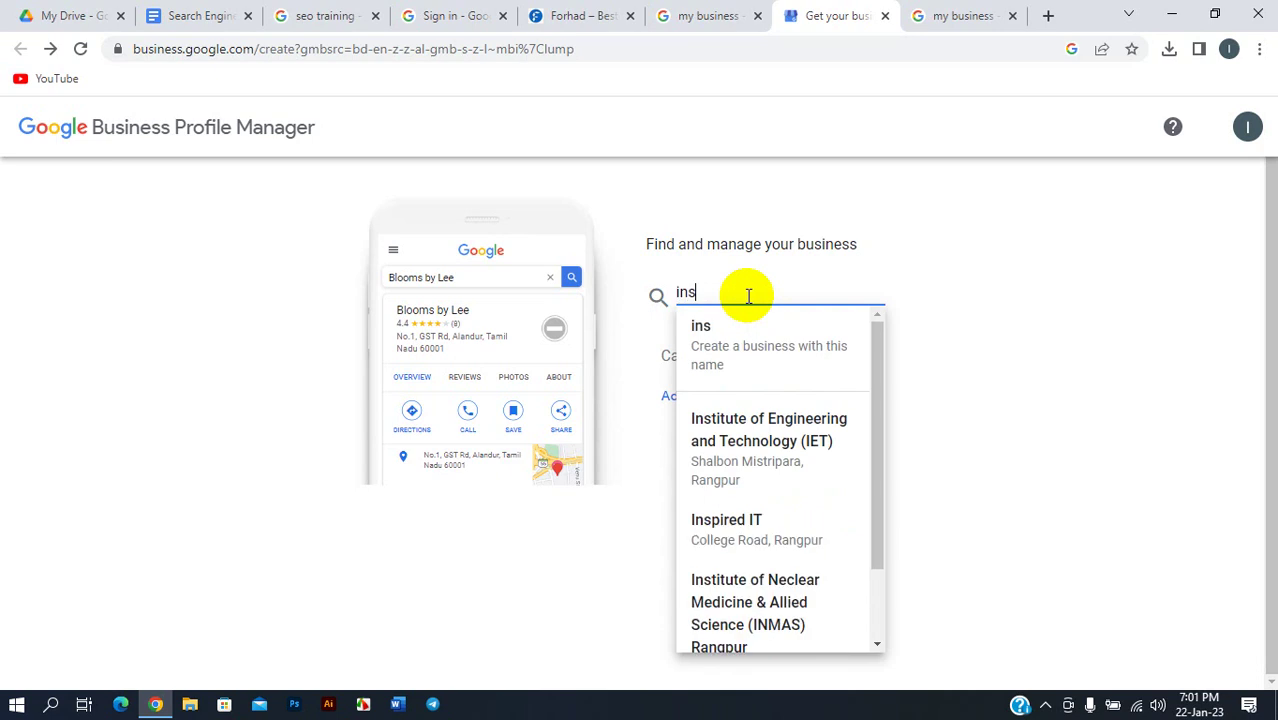
type("p")
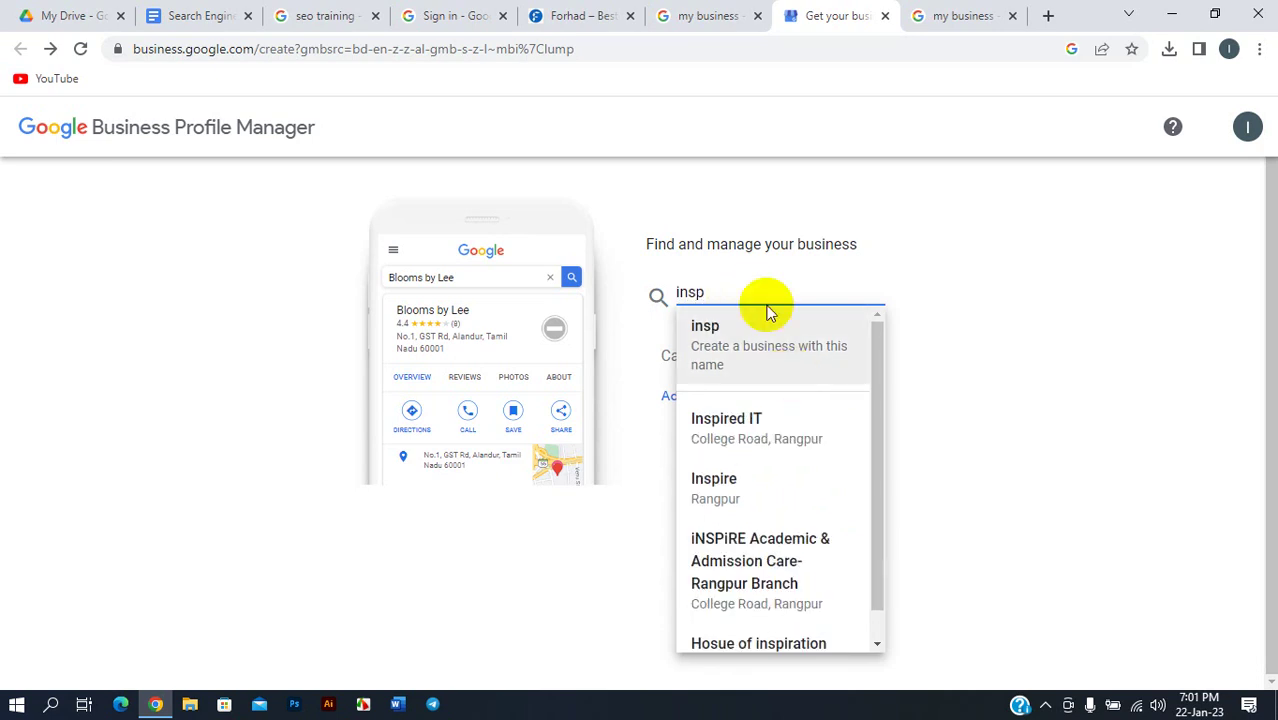
key("BackSpace")
key("BackSpace")
key("BackSpace")
key("BackSpace")
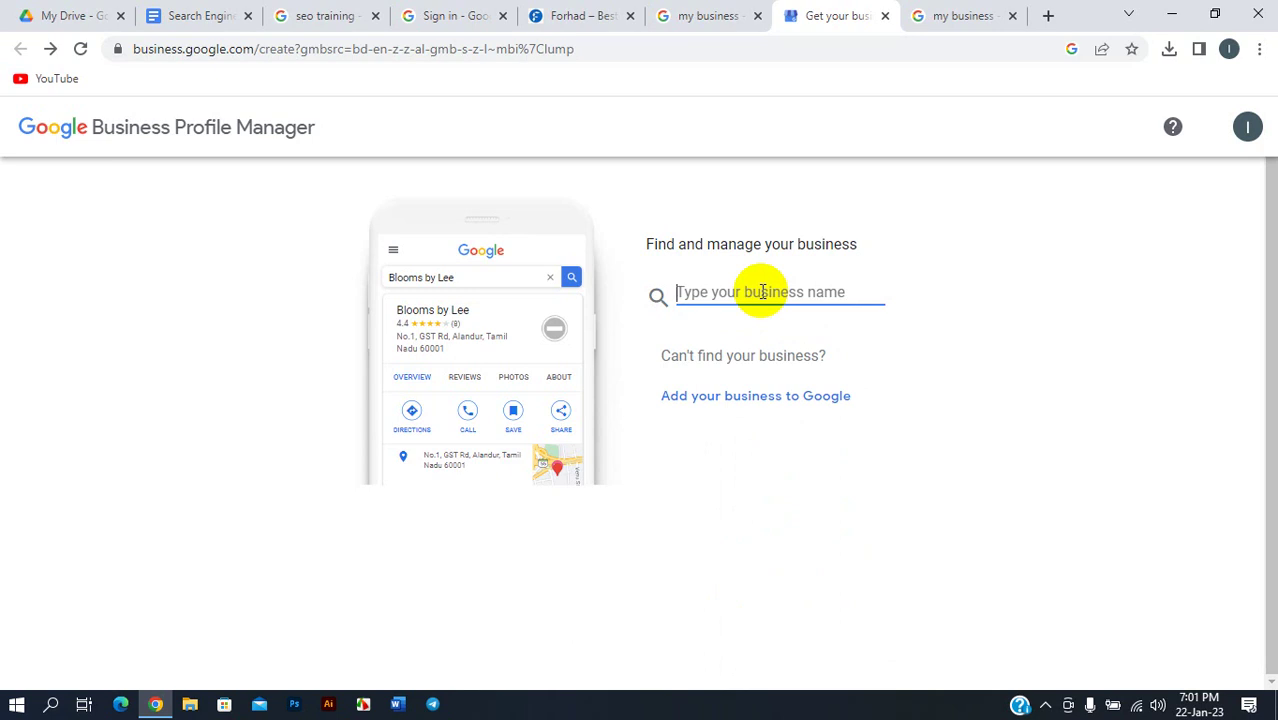
type("For")
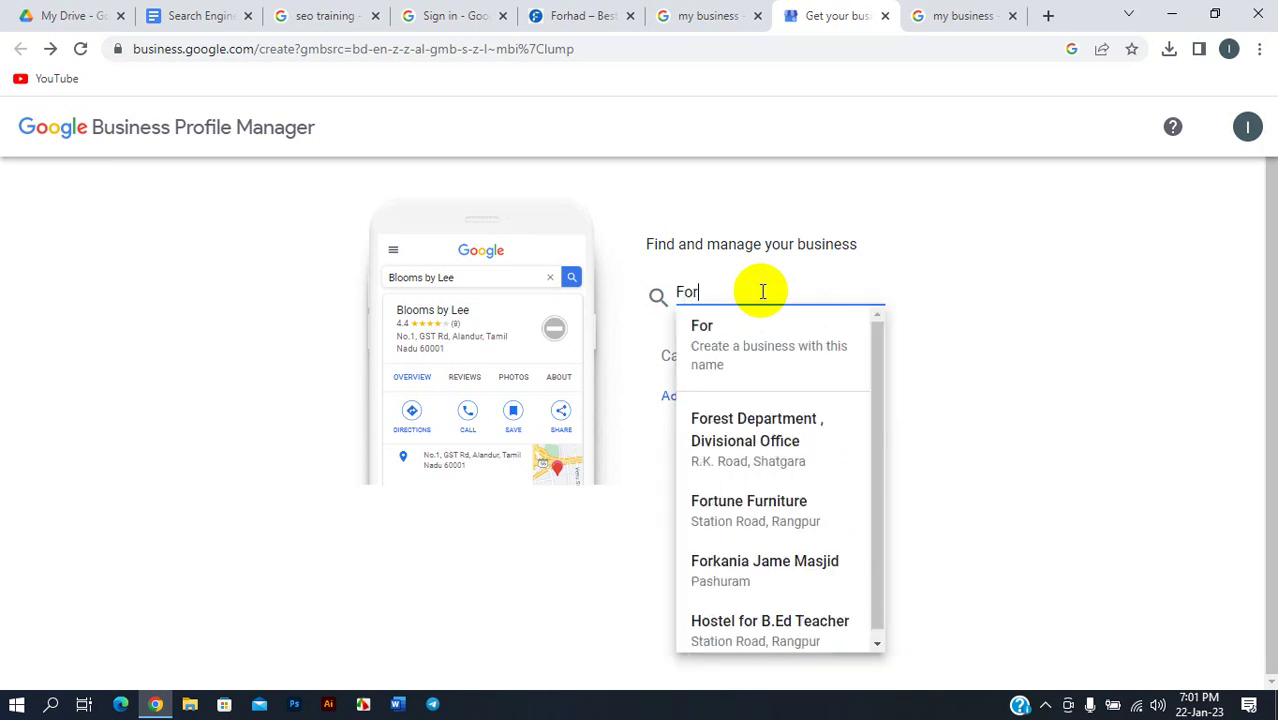
type("had")
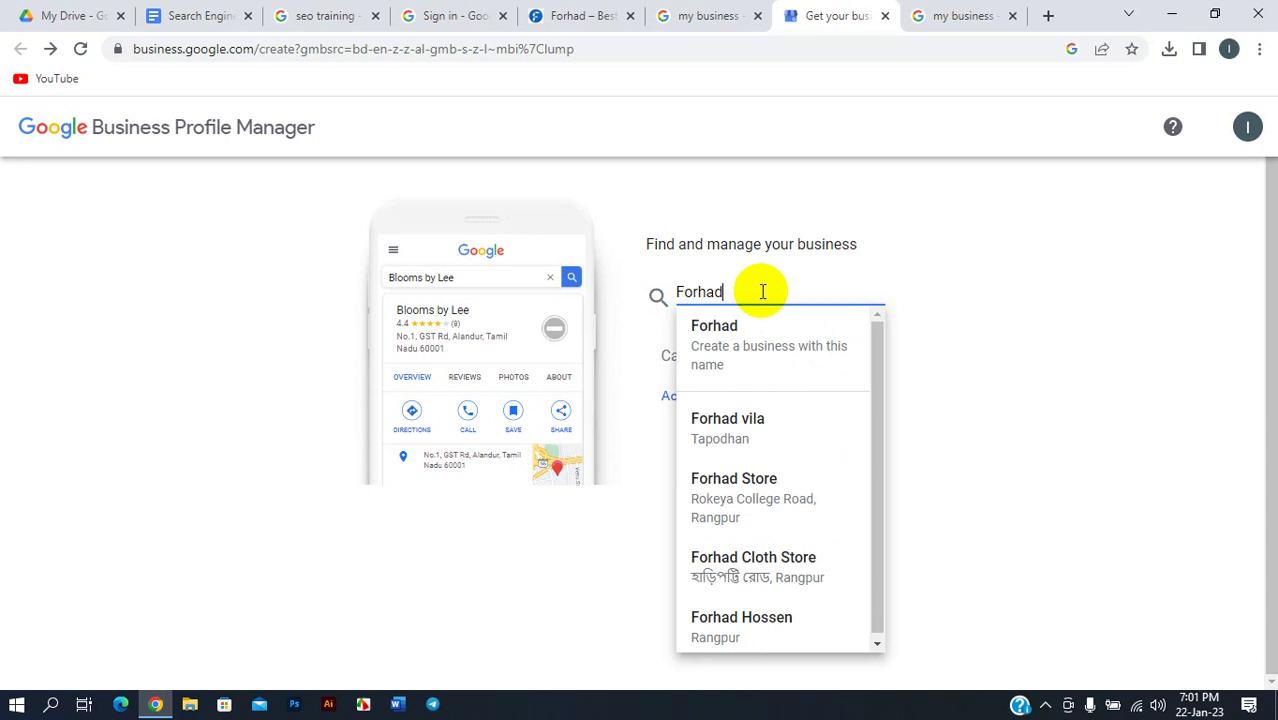
key("BackSpace")
key("BackSpace")
key("BackSpace")
key("BackSpace")
key("BackSpace")
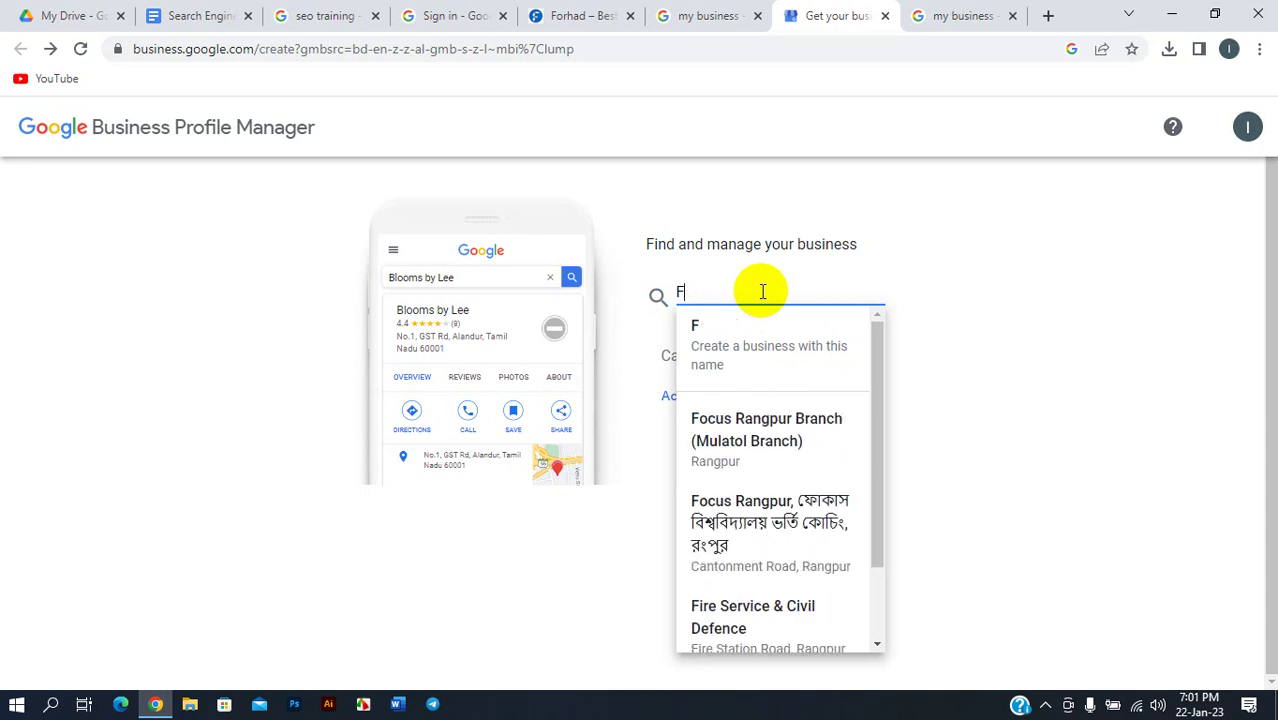
type("reelam")
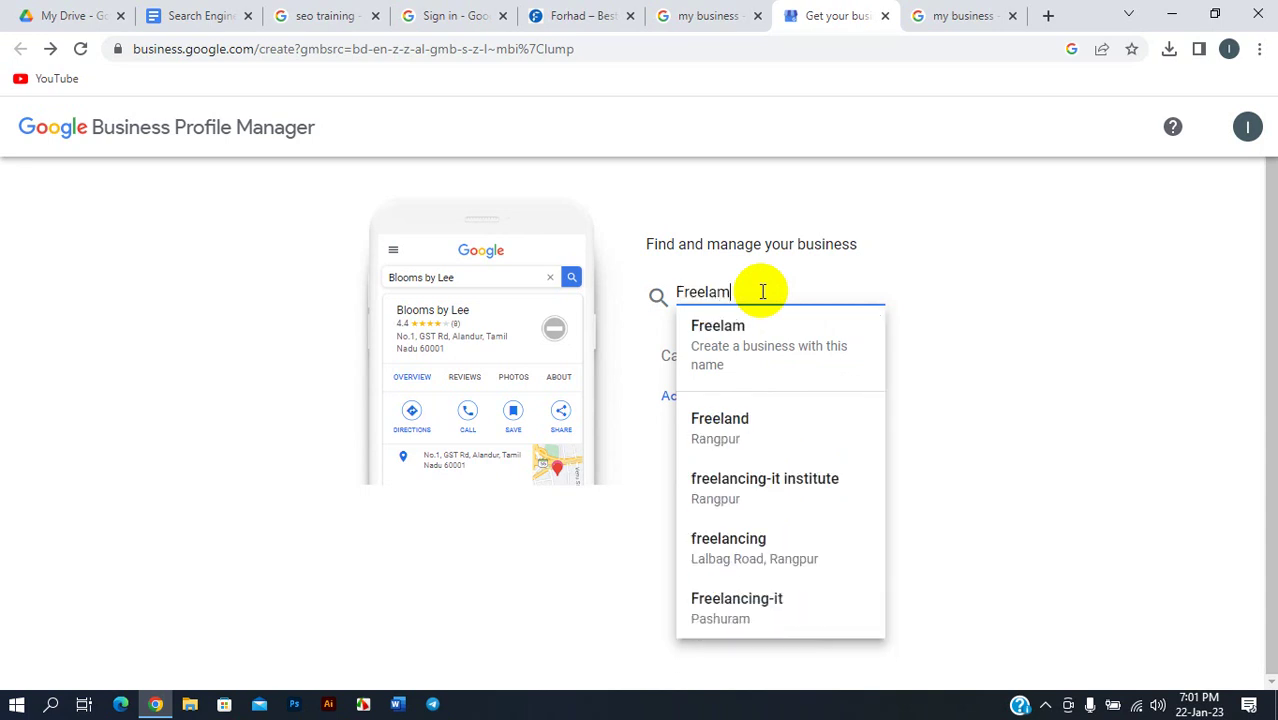
key("BackSpace")
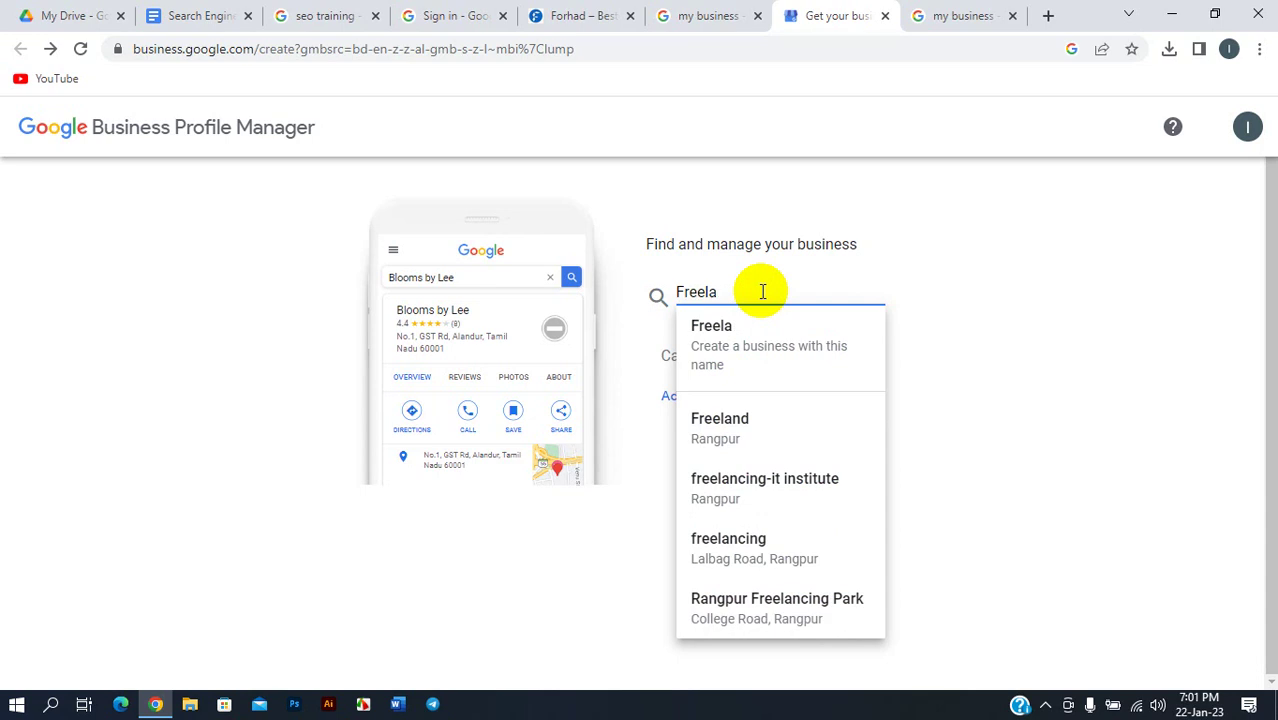
type("ncing")
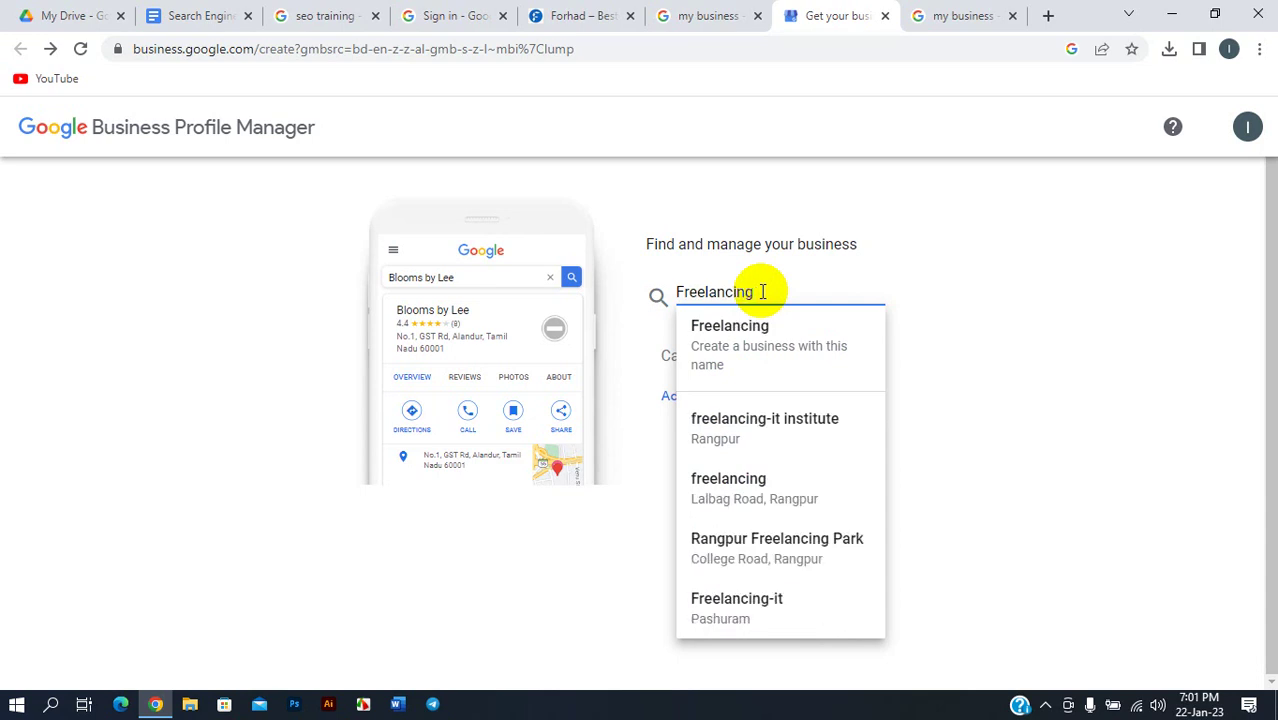
type("withf")
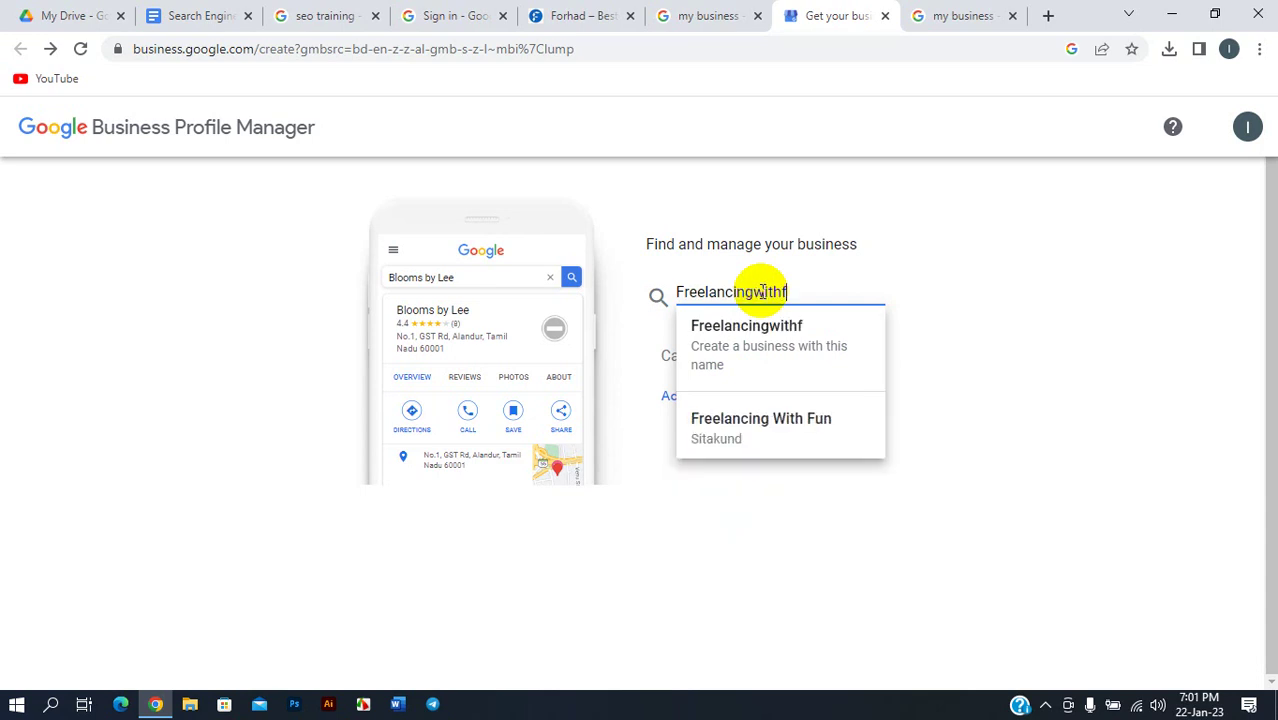
type("orhad")
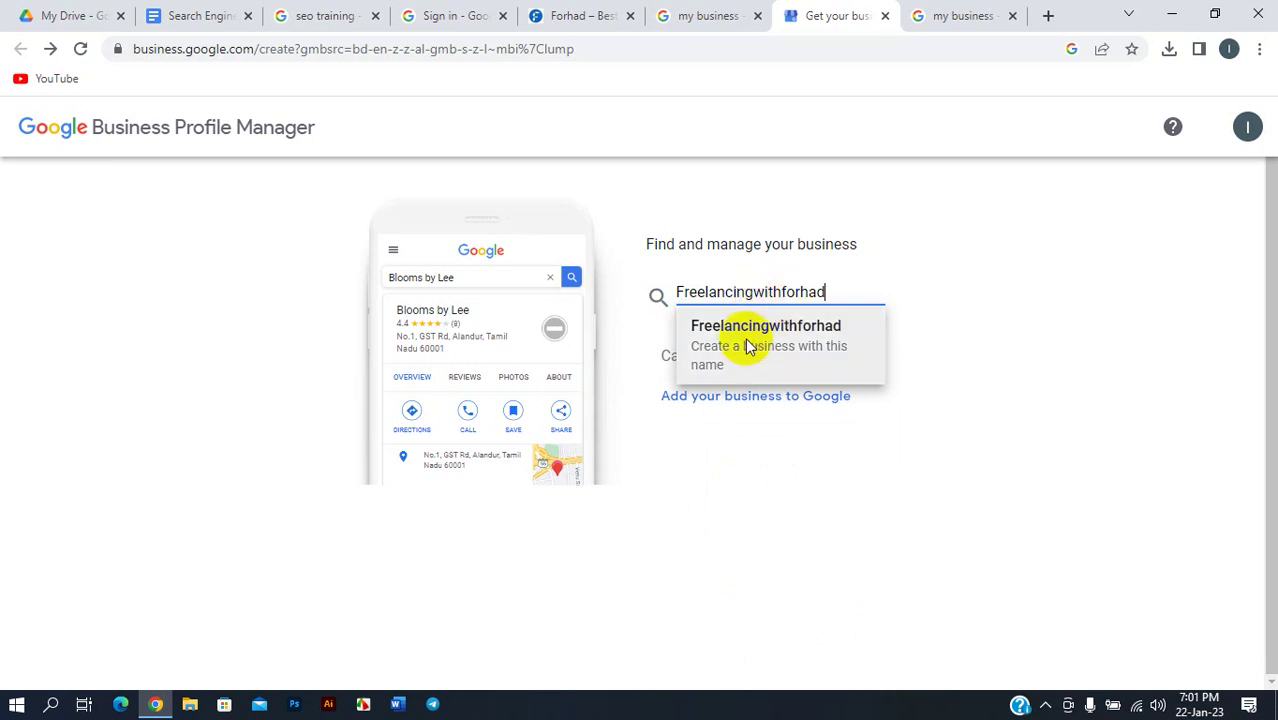
- Choose to create a new business named Freelancingwithforhad
left_click(748, 345)
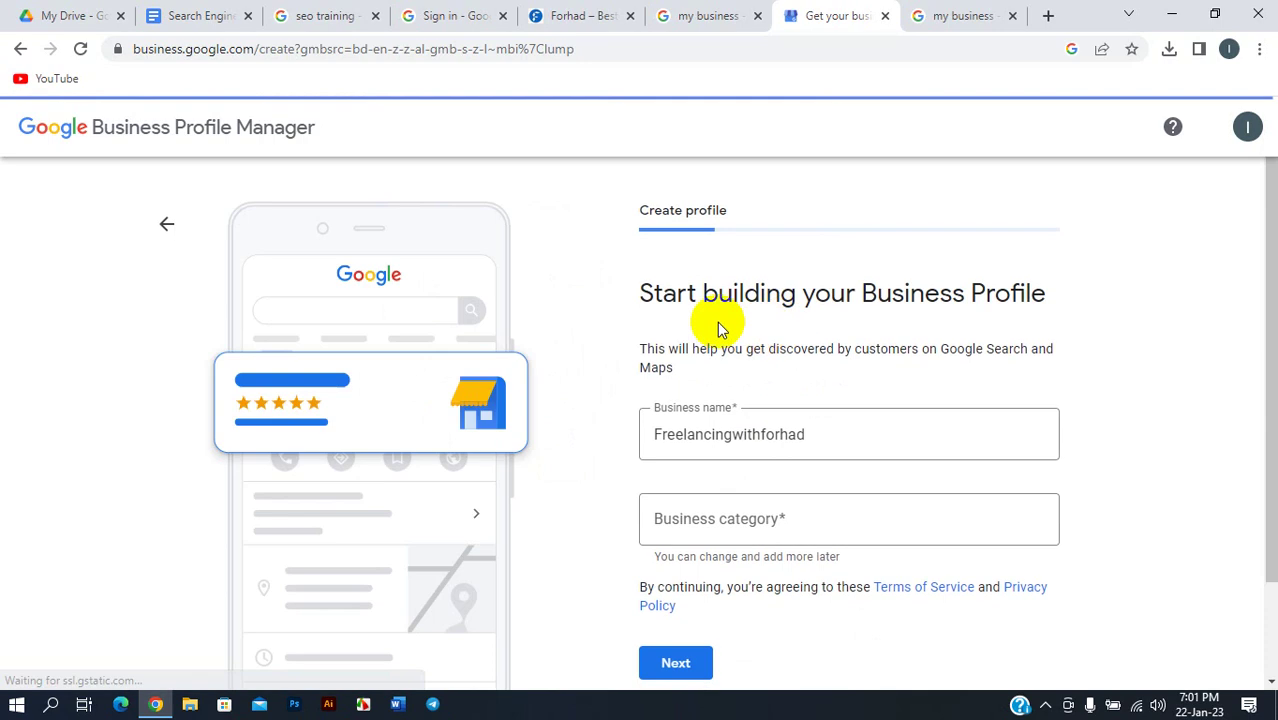
scroll(756, 437, "down", 1)
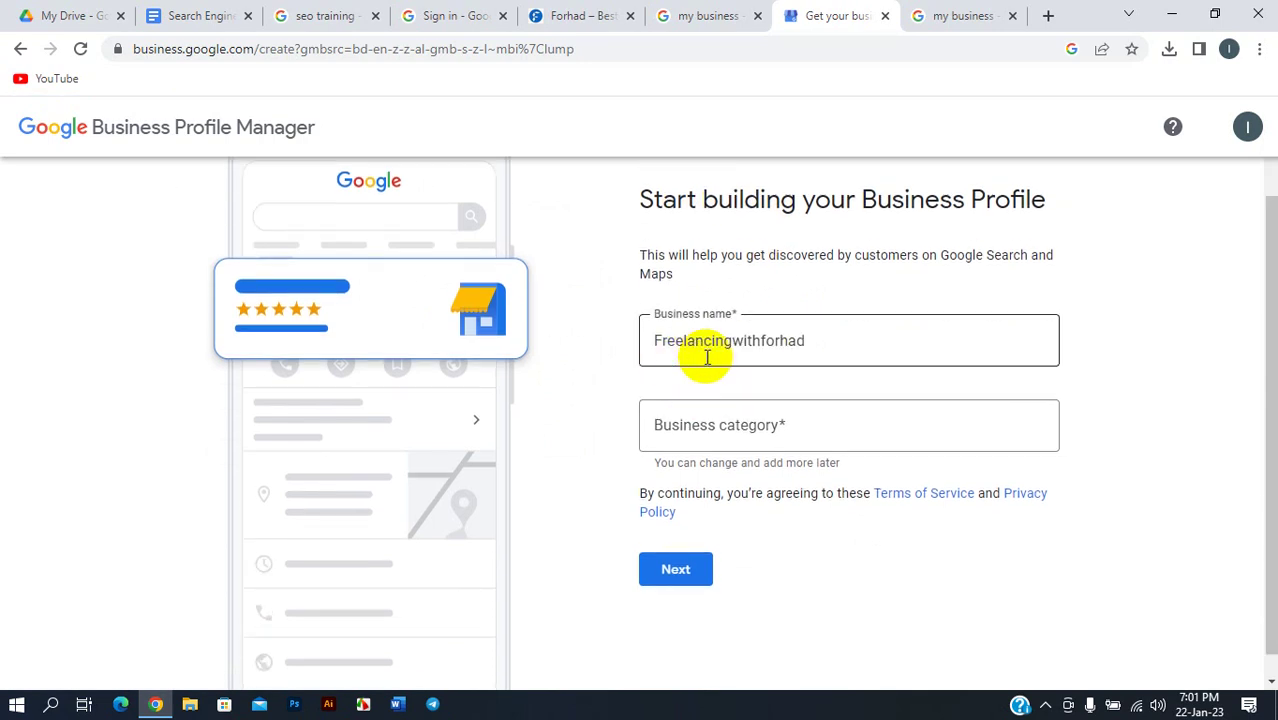
left_click(808, 347)
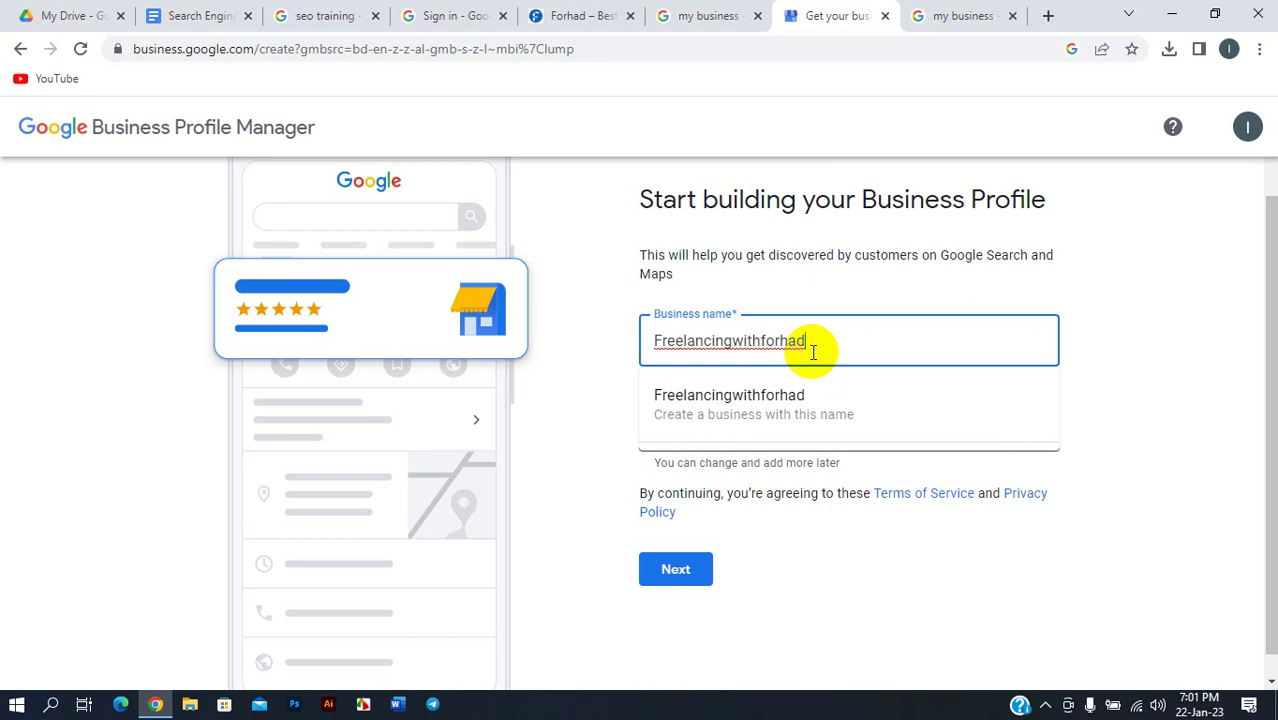
left_click(595, 372)
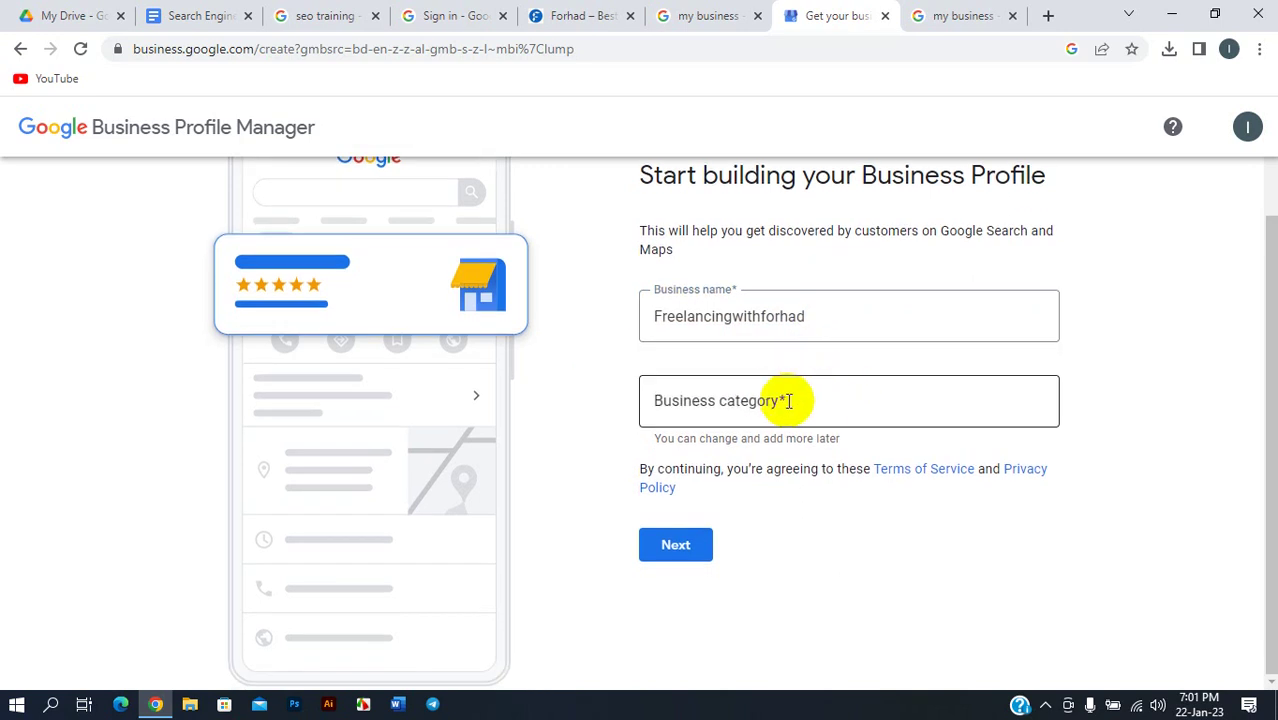
- Set the business category to Internet marketing service and continue
left_click(773, 398)
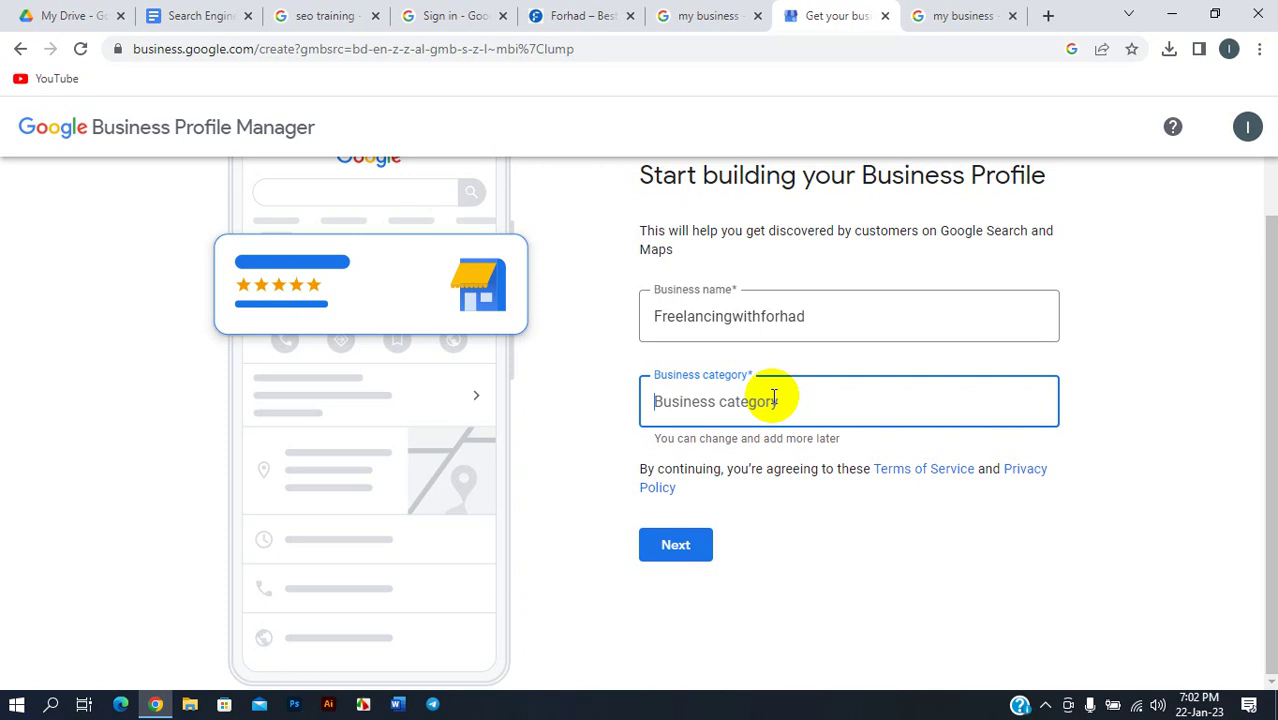
type("onli")
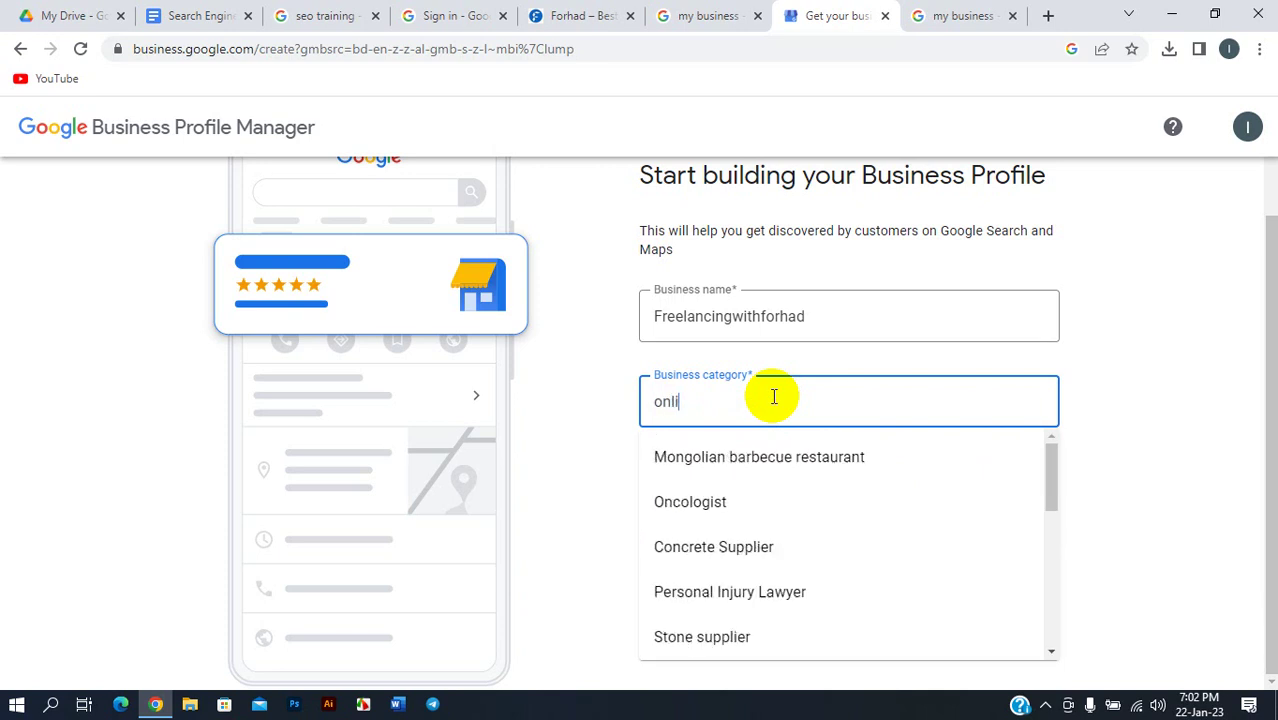
type("ne")
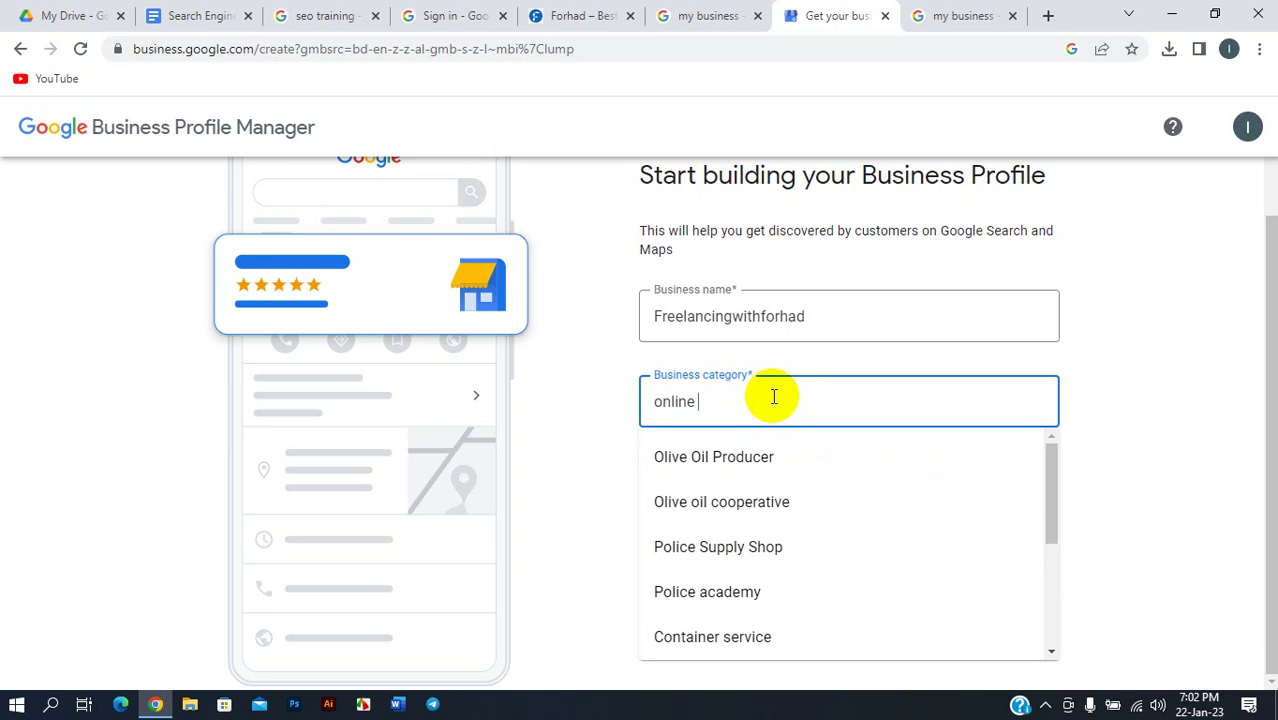
type(" tr")
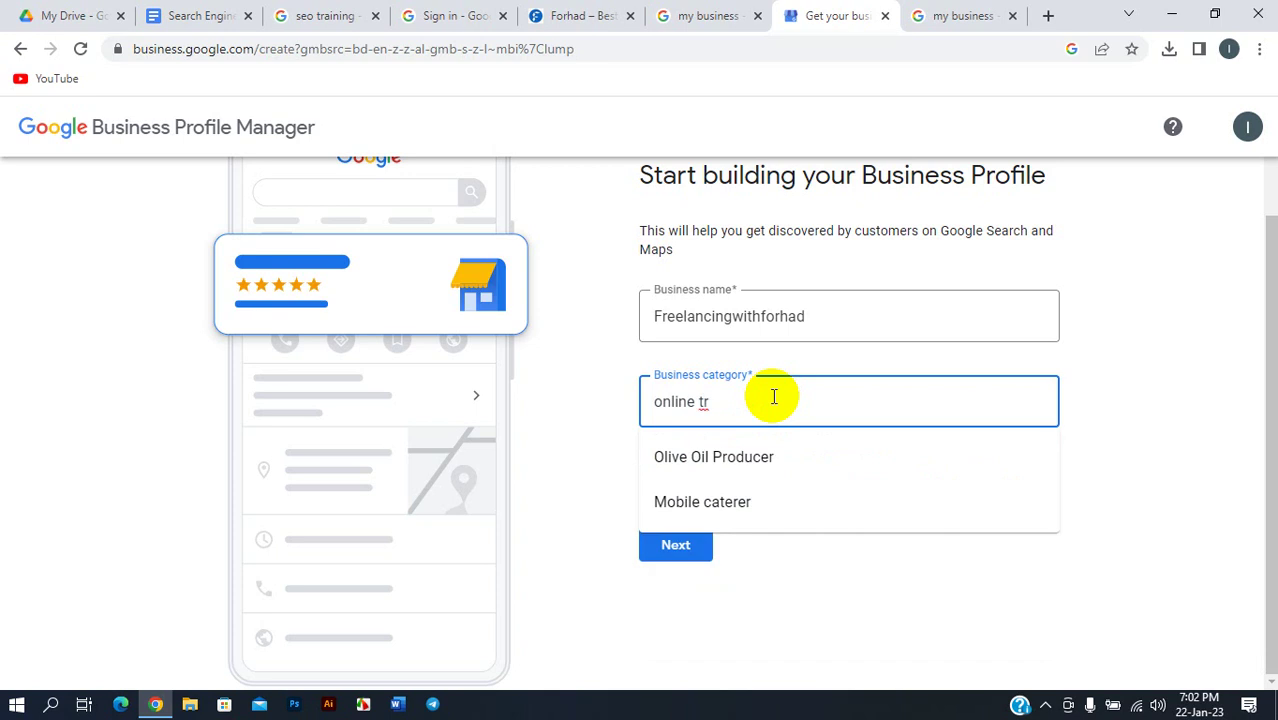
key("BackSpace")
key("BackSpace")
key("BackSpace")
key("BackSpace")
key("BackSpace")
key("BackSpace")
key("BackSpace")
key("BackSpace")
key("BackSpace")
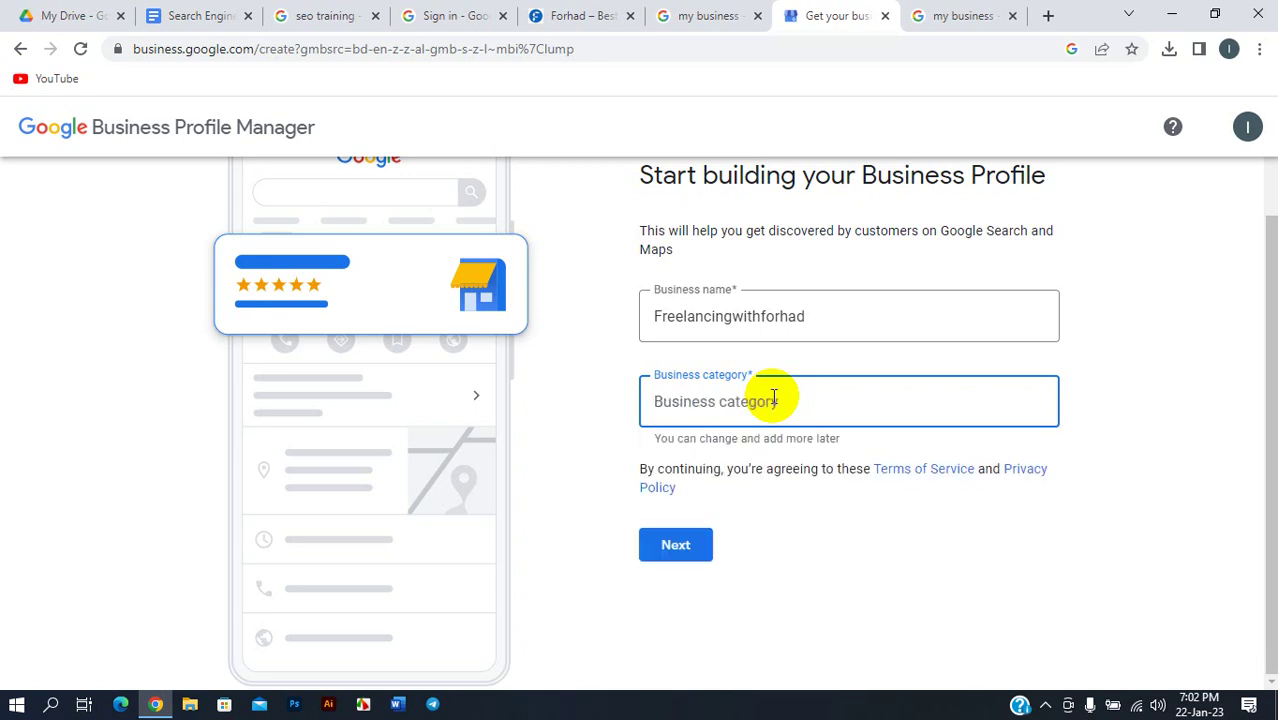
type("Inter")
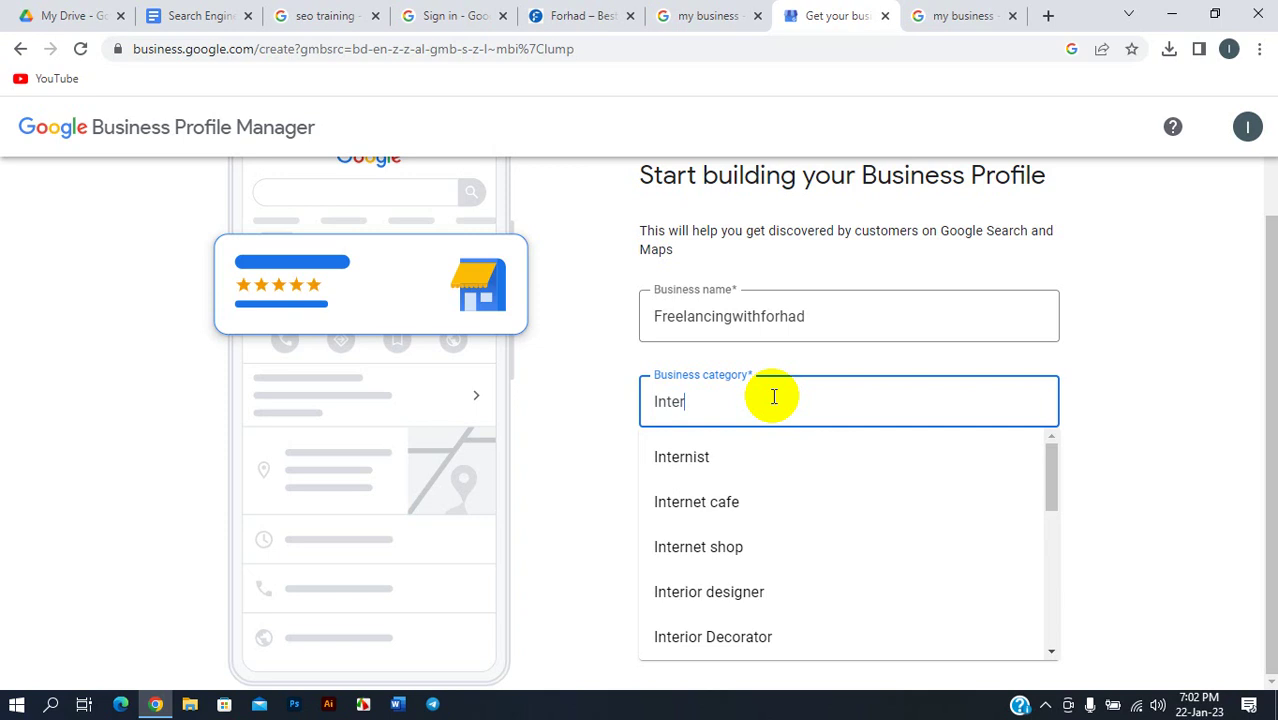
type("net")
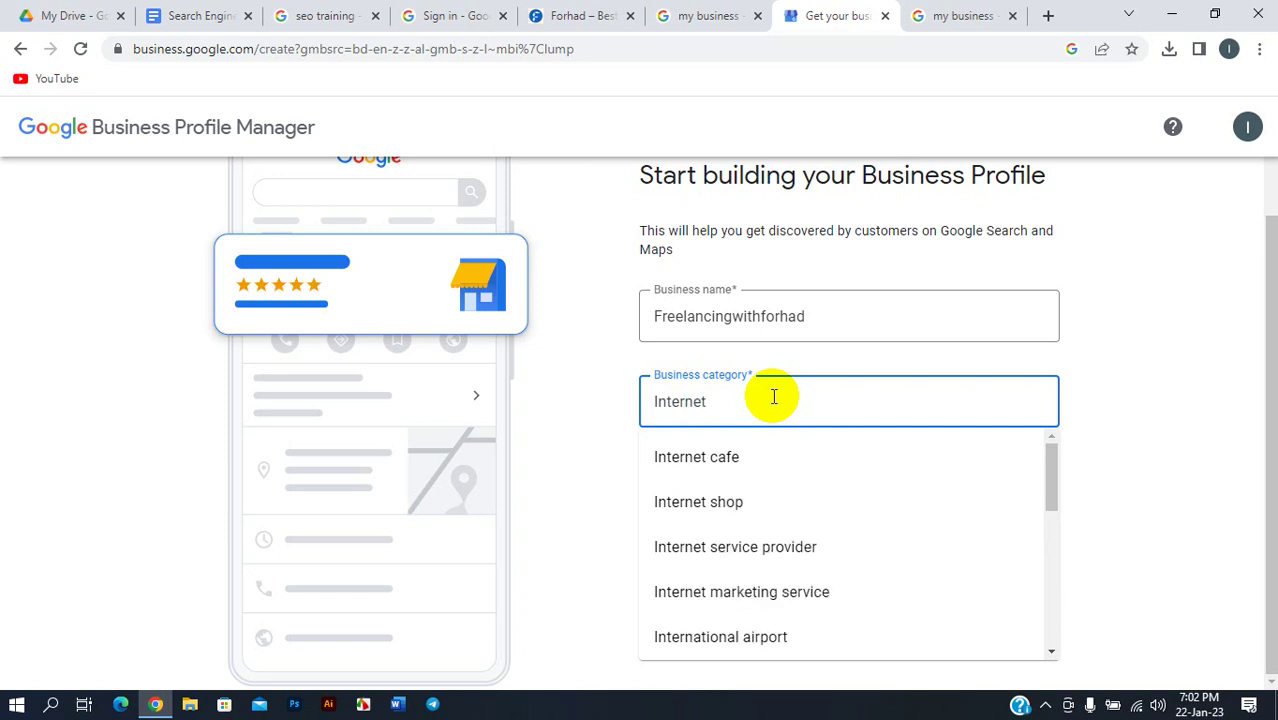
left_click(787, 598)
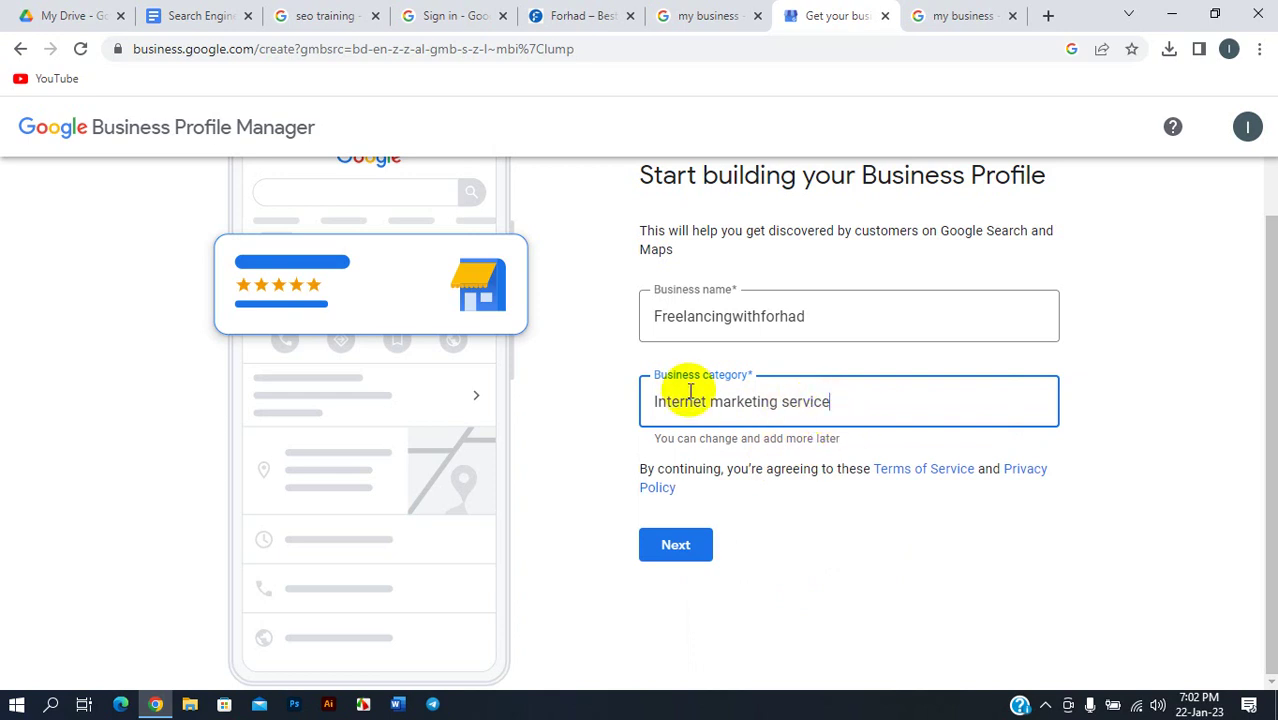
left_click(668, 550)
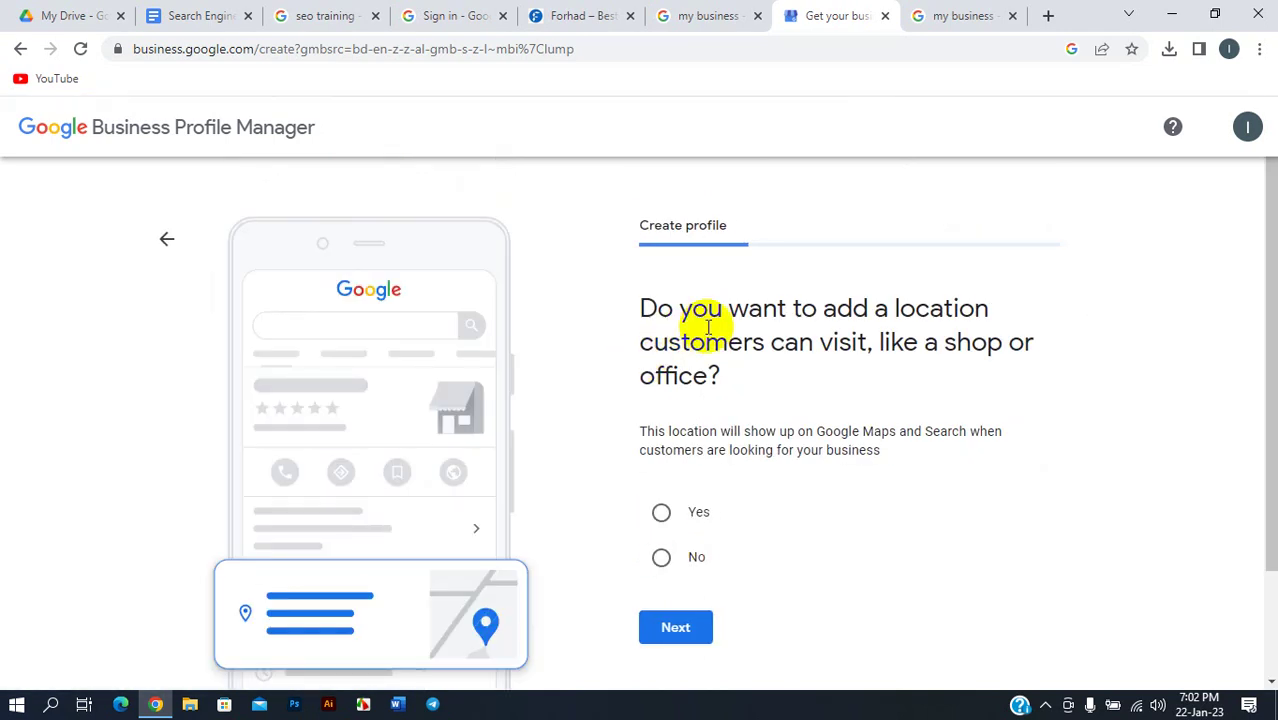
- Answer No to having a customer-visitable location and continue
scroll(705, 330, "down", 1)
scroll(714, 332, "up", 1)
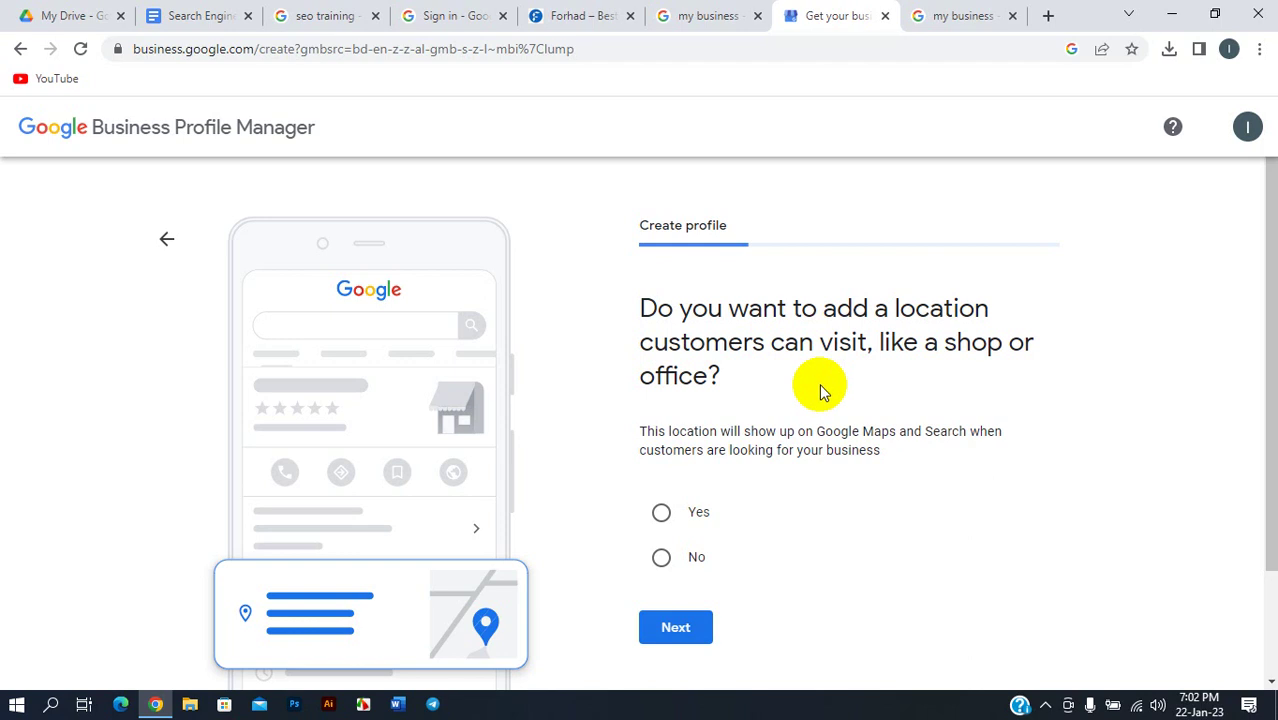
scroll(780, 365, "down", 1)
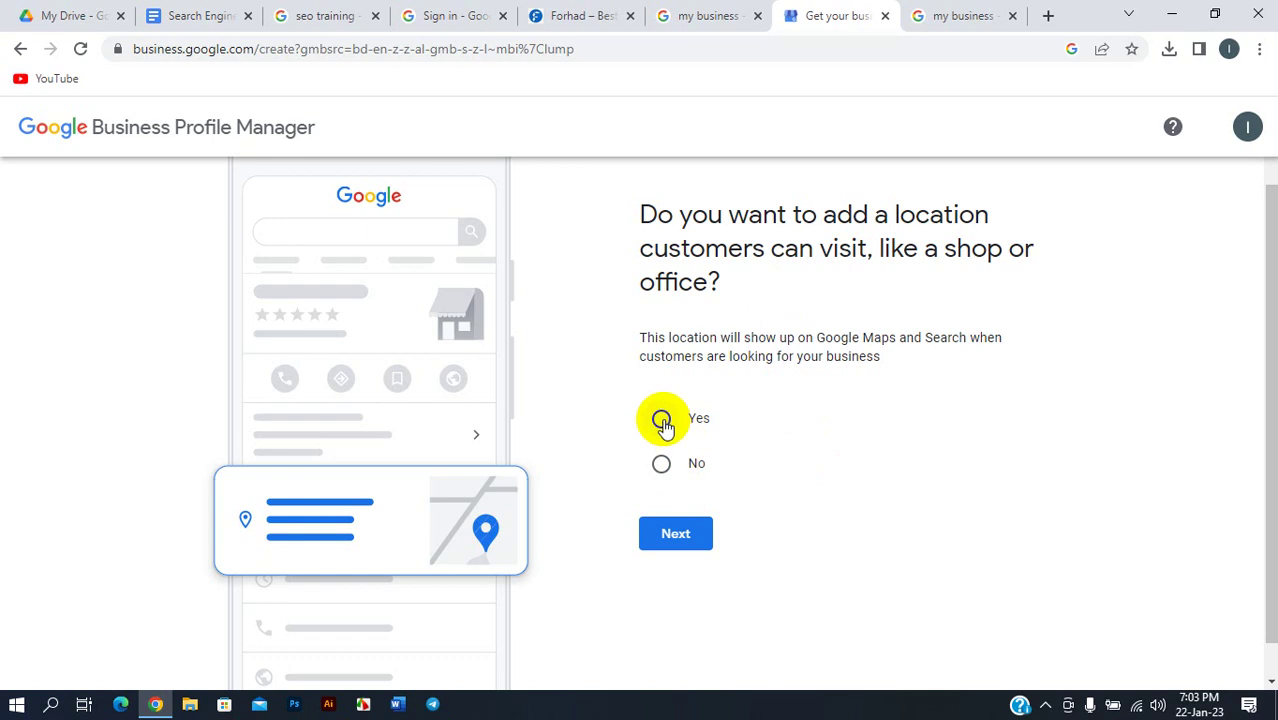
left_click(662, 420)
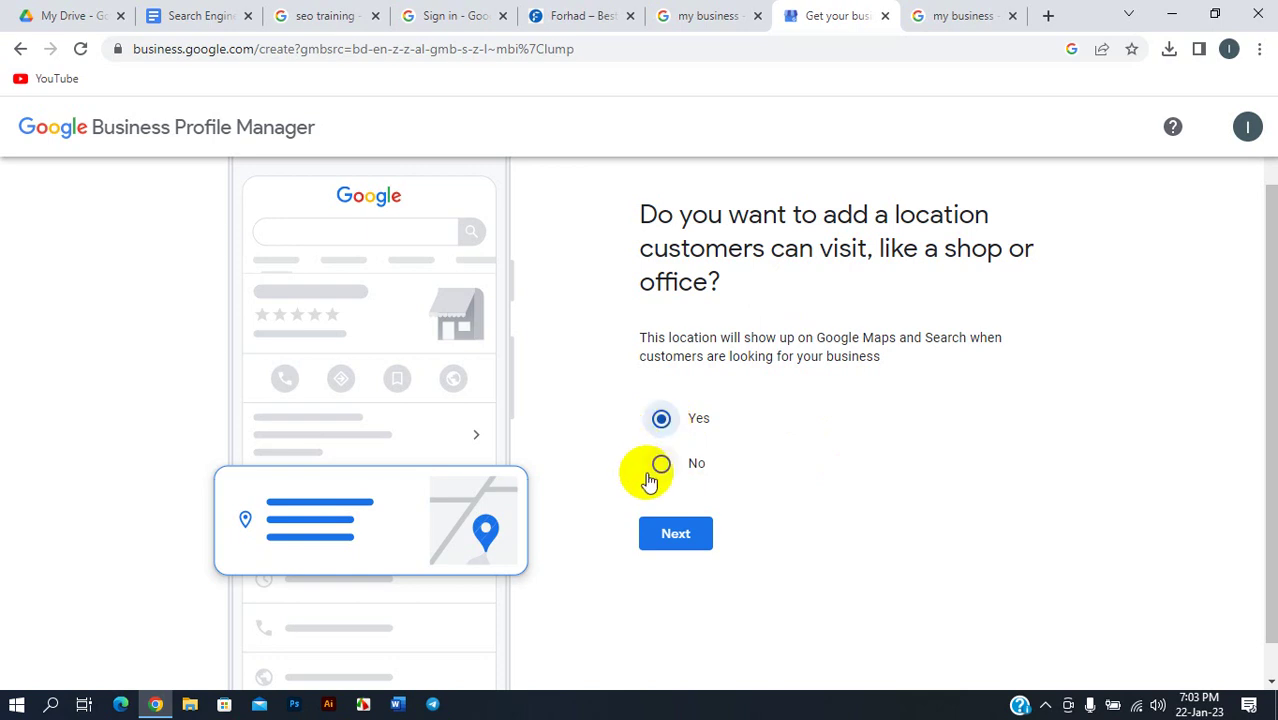
left_click(684, 465)
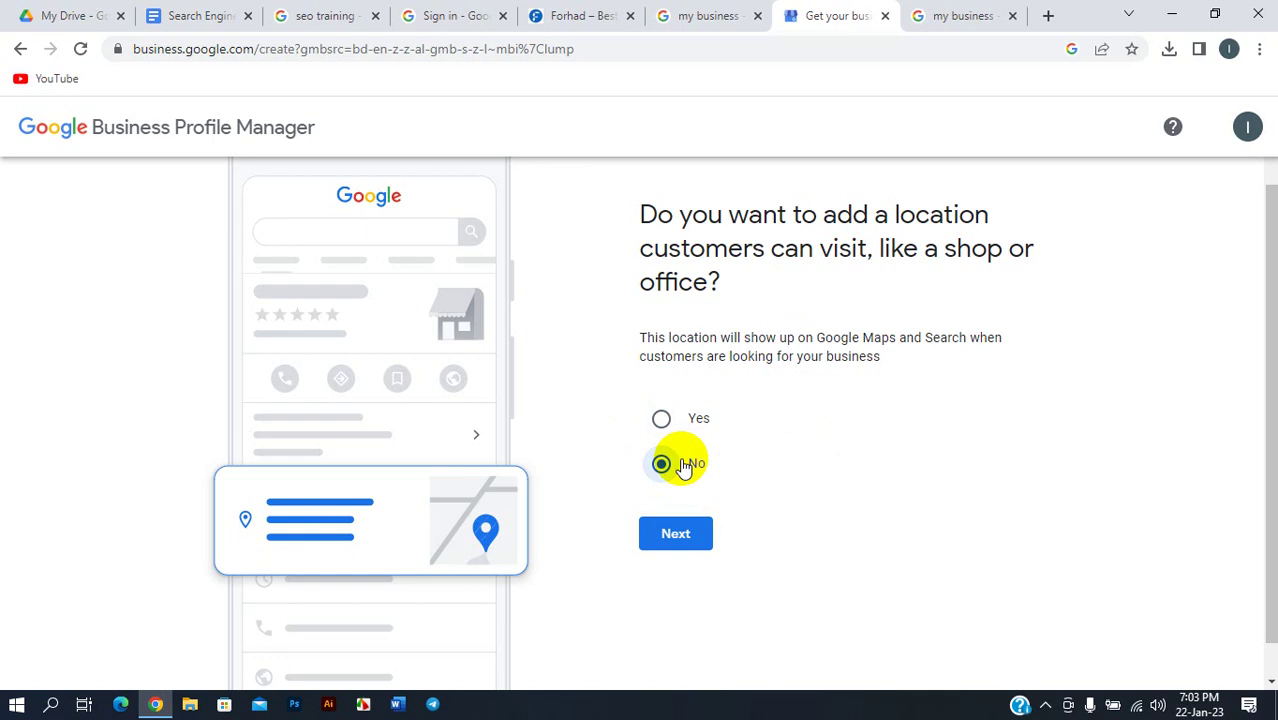
left_click(676, 536)
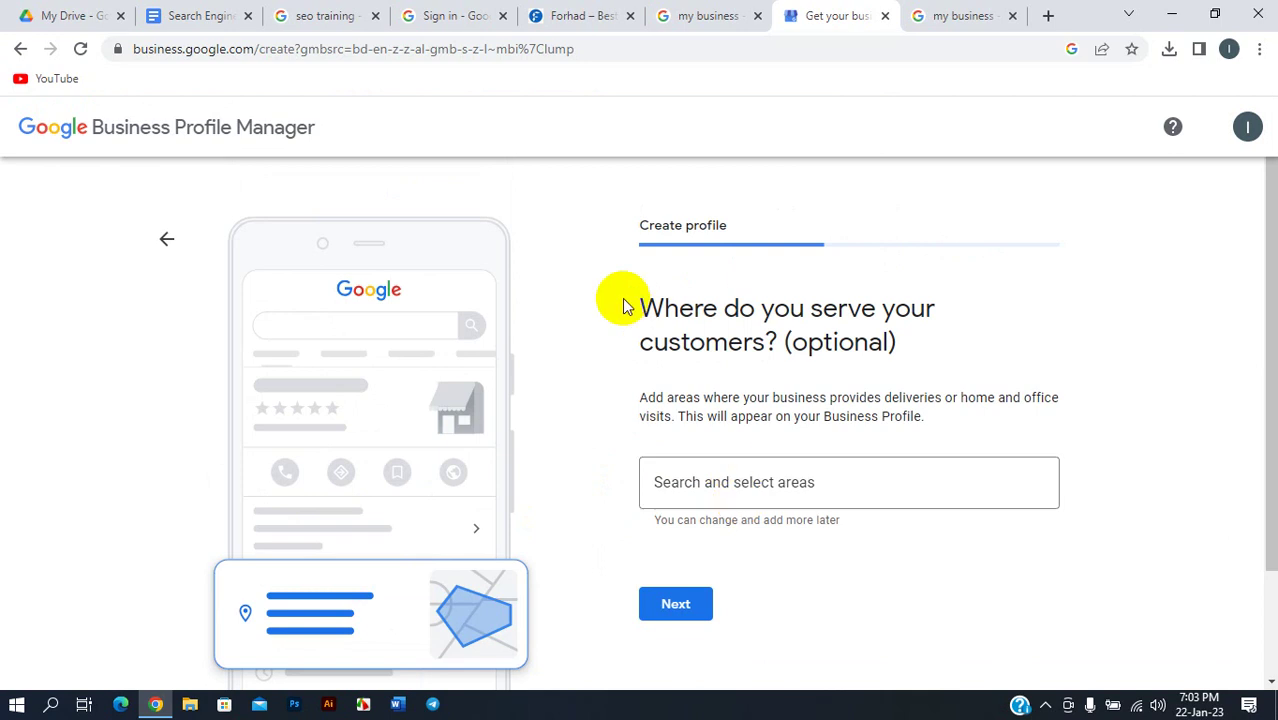
- Go back, change the answer to Yes, and continue to the address step
left_click(174, 240)
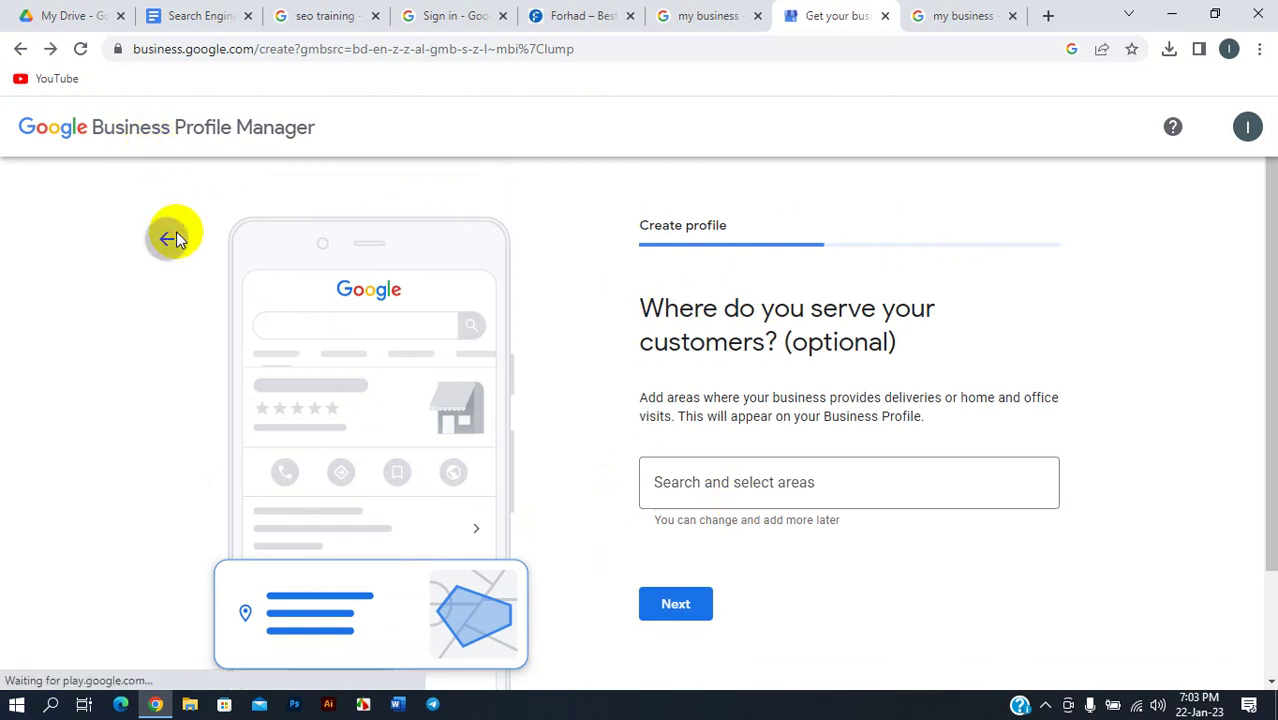
scroll(740, 355, "down", 1)
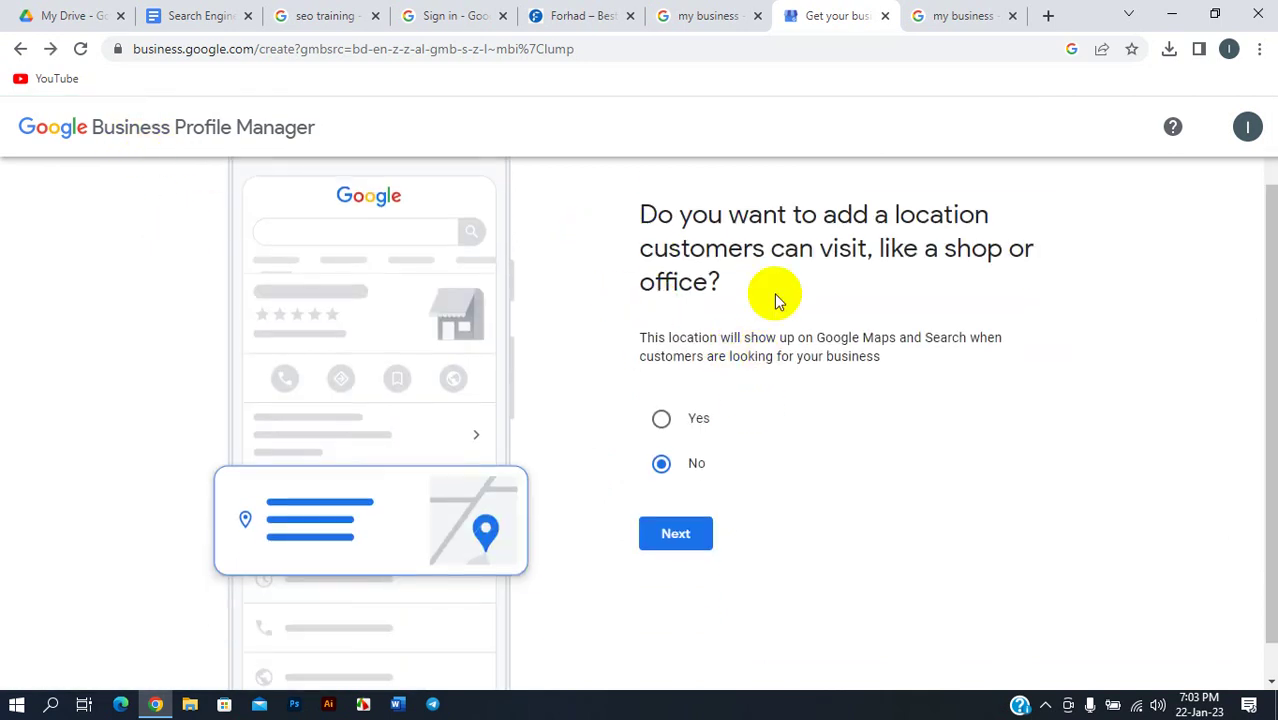
left_click(662, 422)
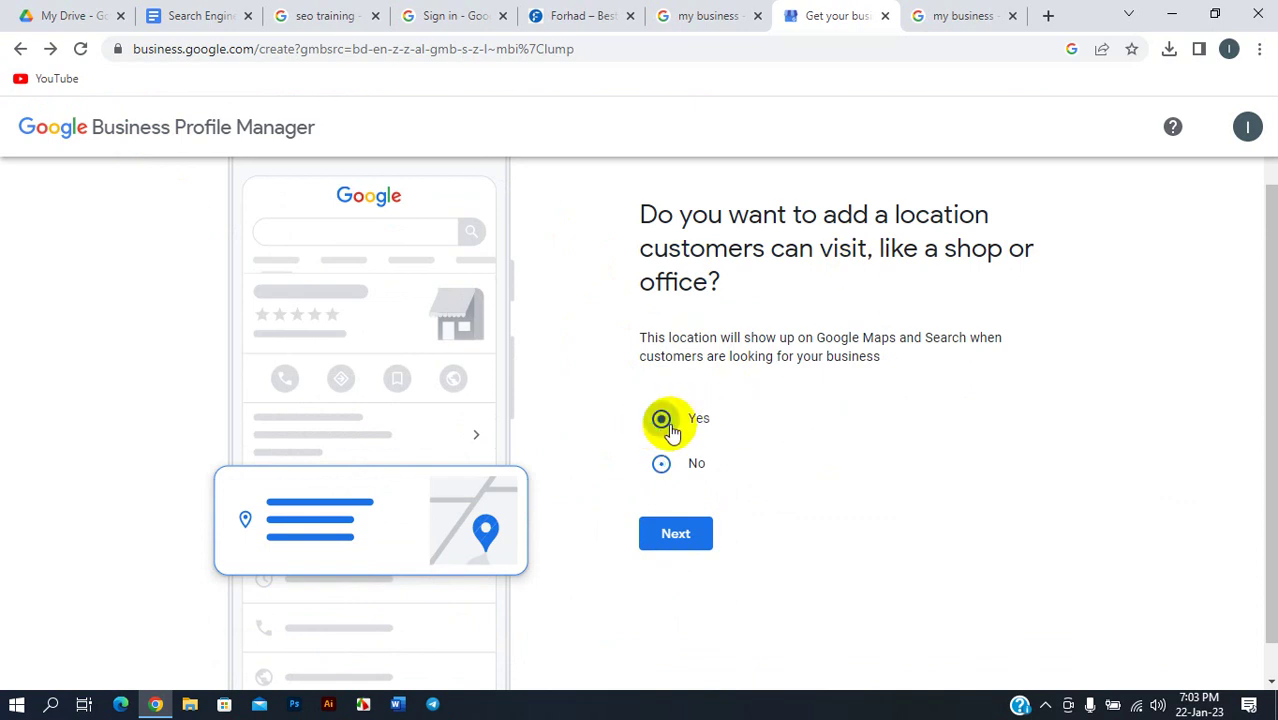
scroll(716, 474, "down", 1)
left_click(676, 496)
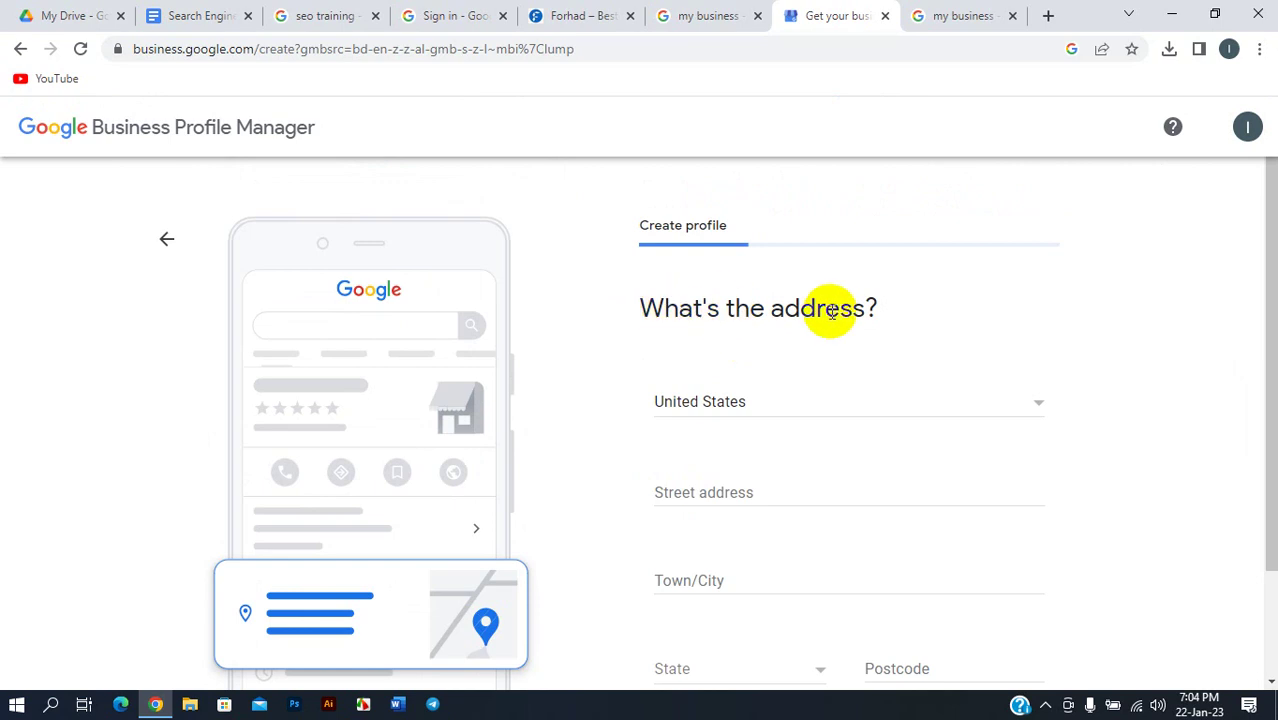
- Change the address country from United States to Bangladesh
scroll(850, 320, "down", 1)
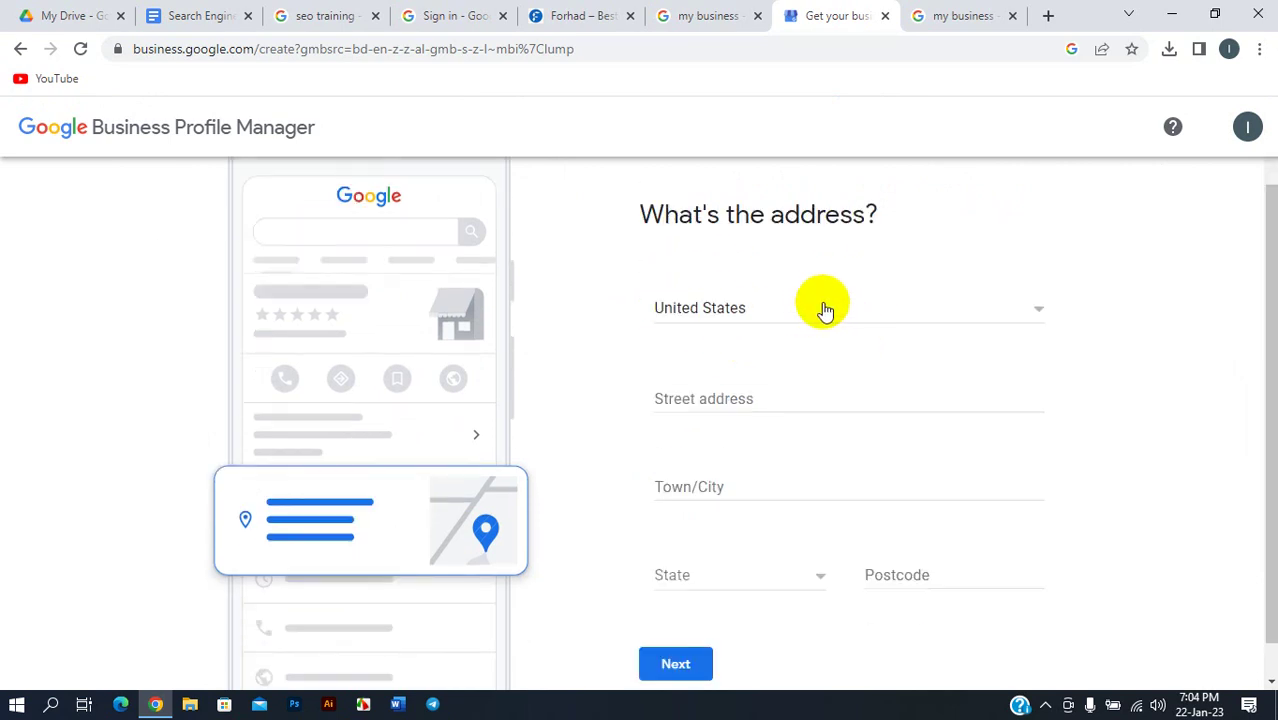
left_click(818, 309)
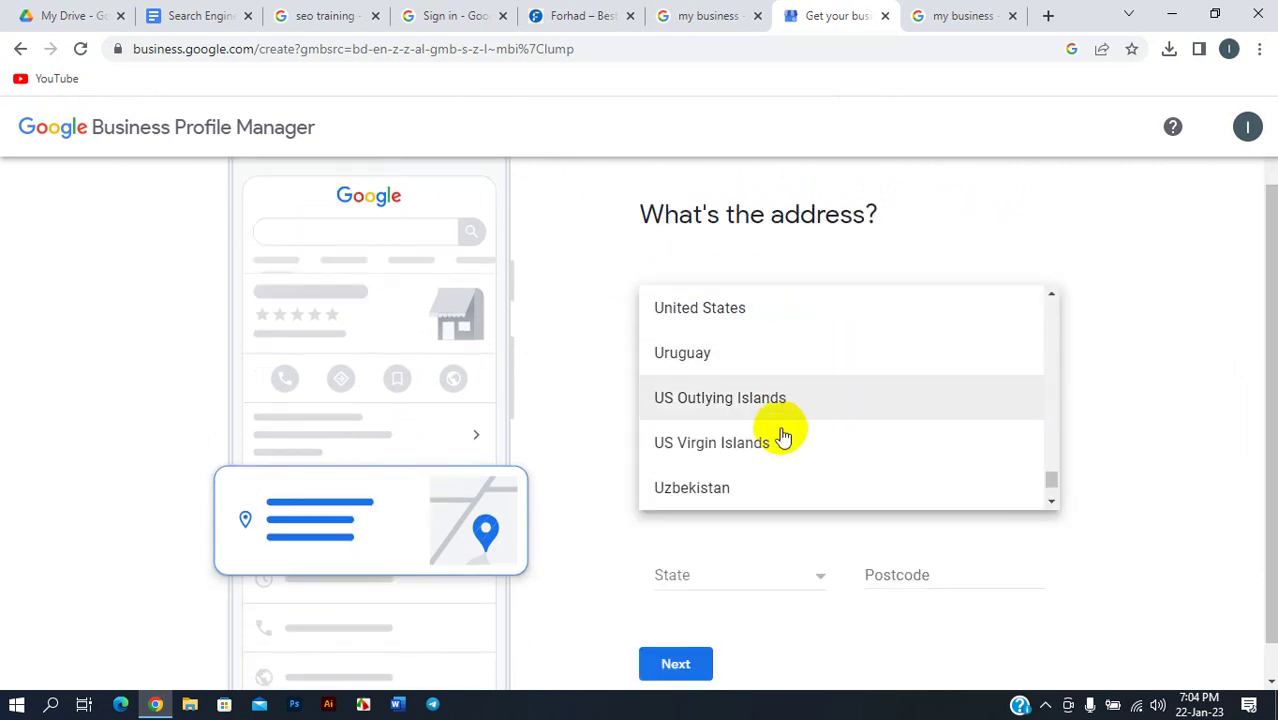
scroll(801, 405, "down", 3)
scroll(801, 405, "down", 2)
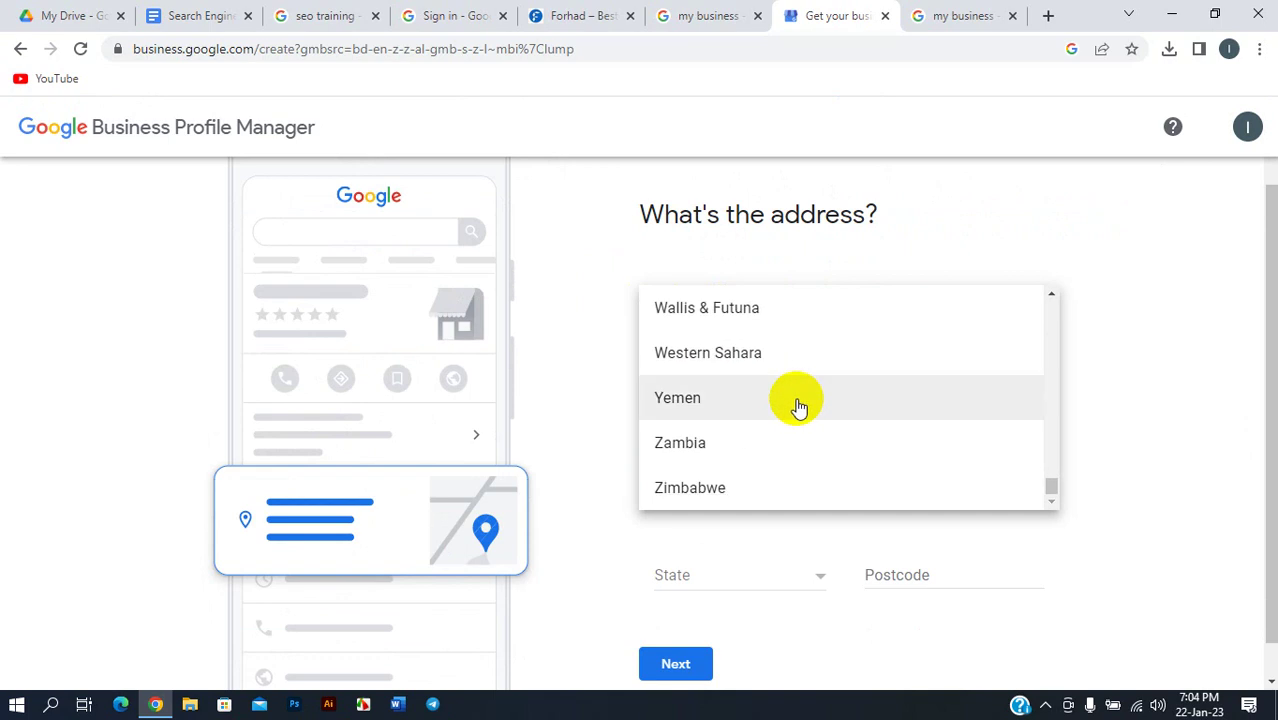
scroll(805, 395, "up", 15)
scroll(818, 373, "up", 20)
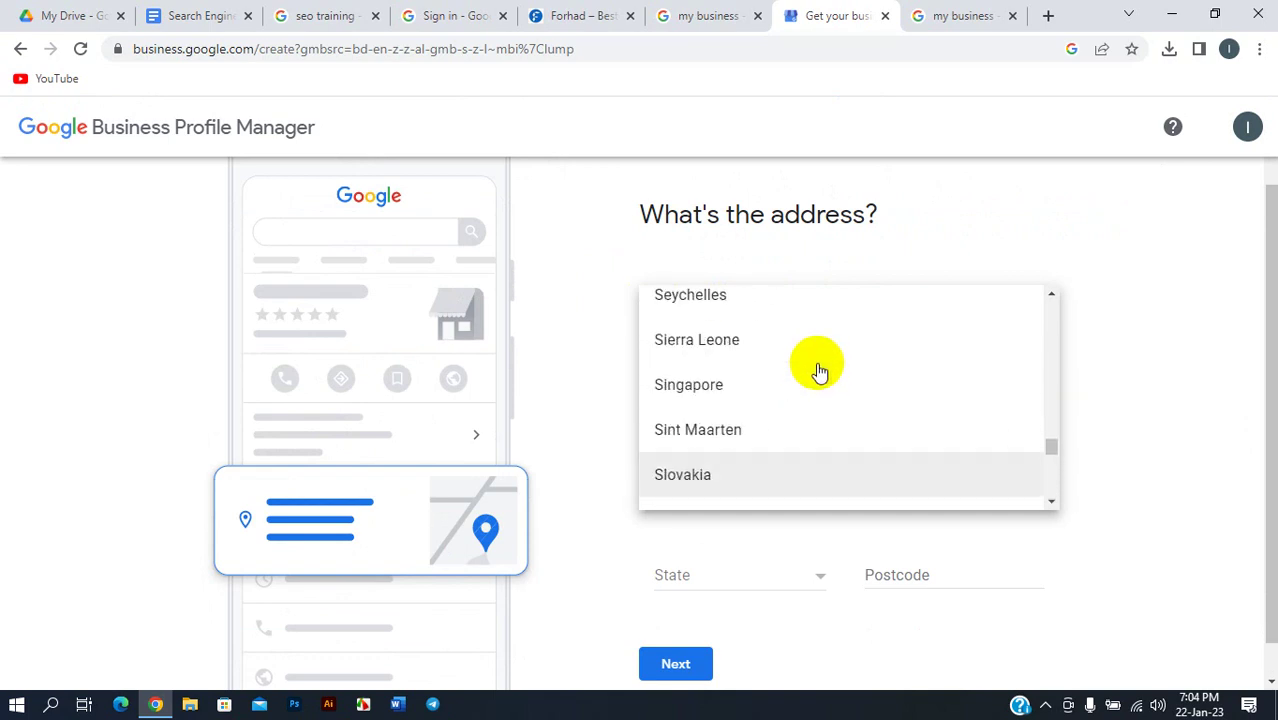
scroll(820, 370, "up", 10)
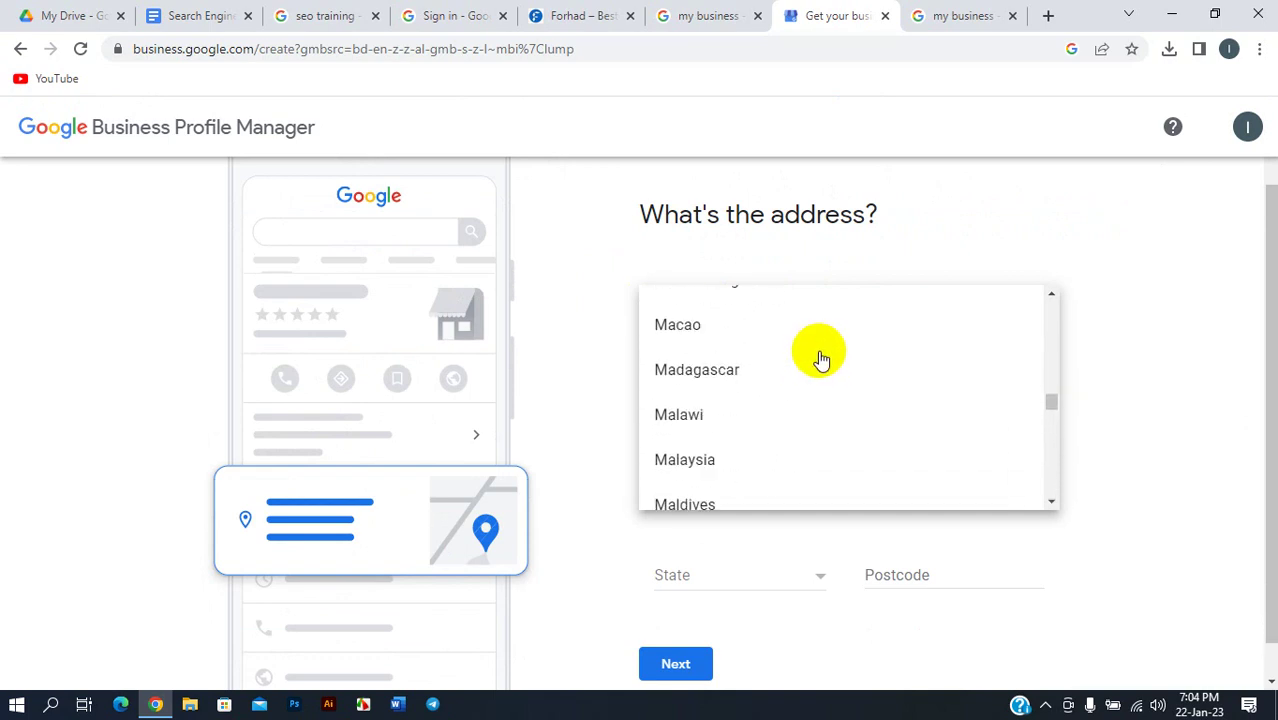
left_click_drag(1054, 394, 1045, 333)
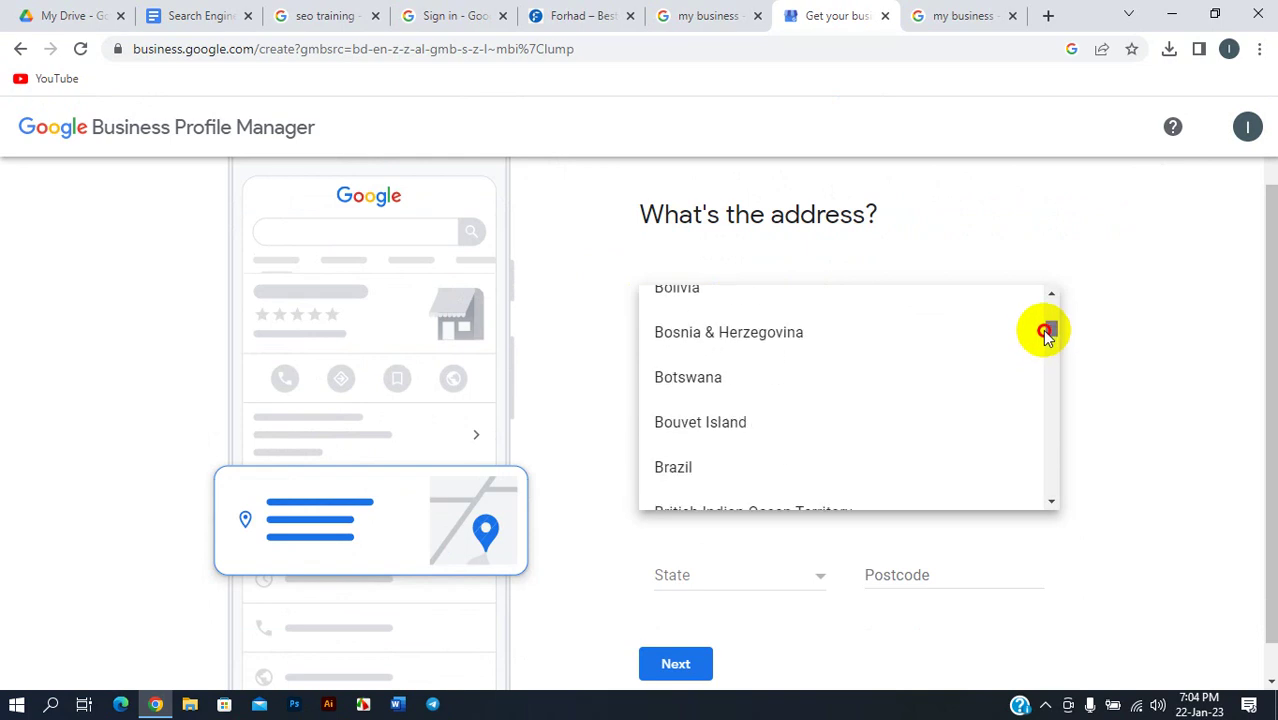
left_click_drag(1045, 333, 1046, 311)
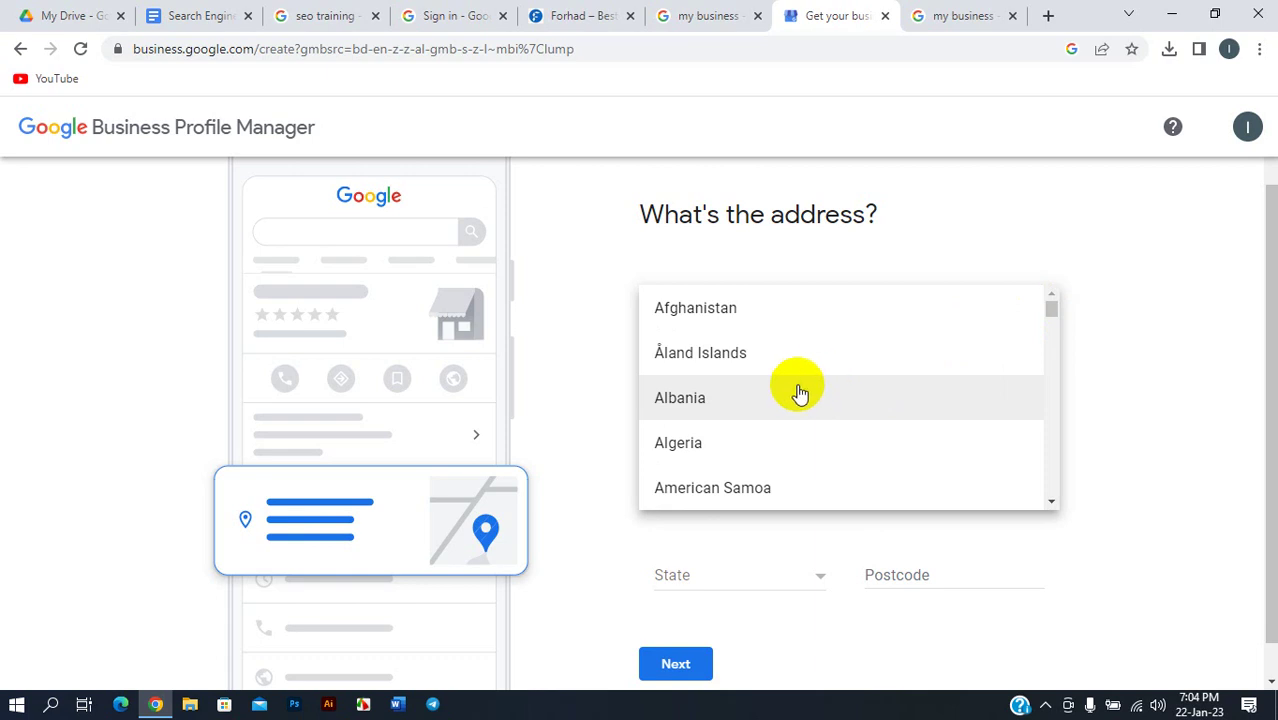
scroll(799, 391, "down", 10)
scroll(793, 392, "down", 3)
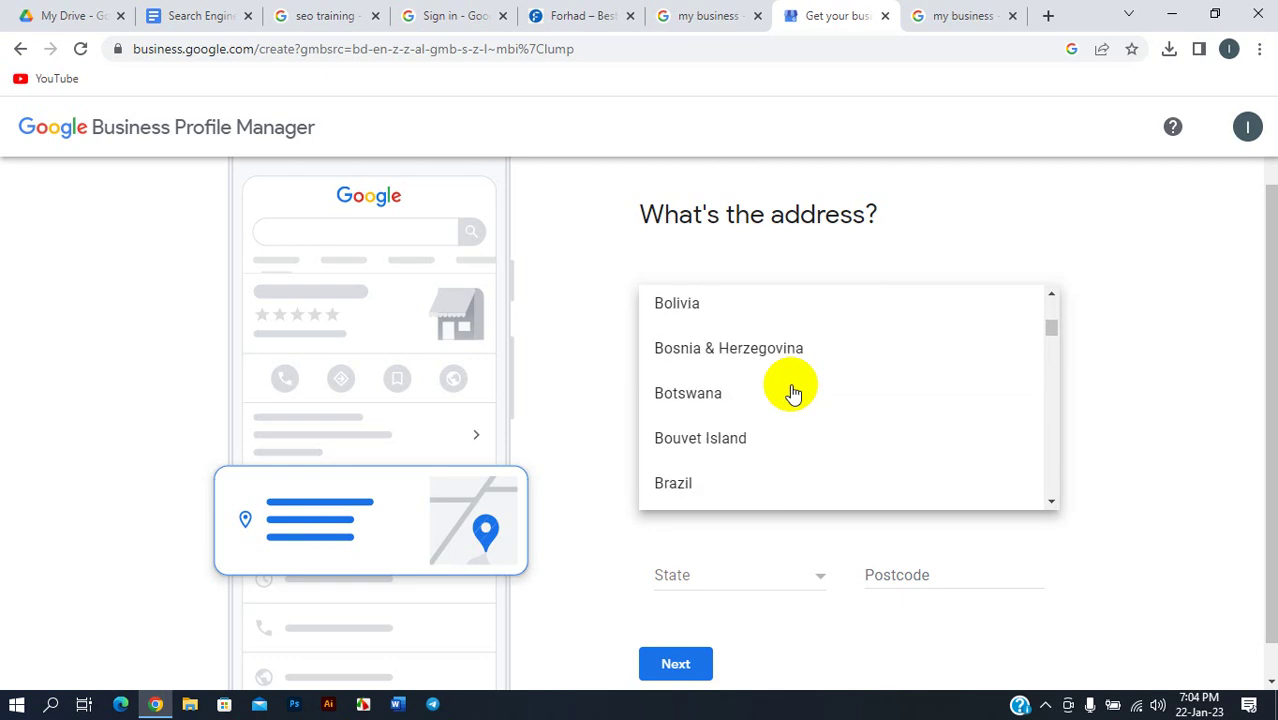
scroll(793, 392, "down", 4)
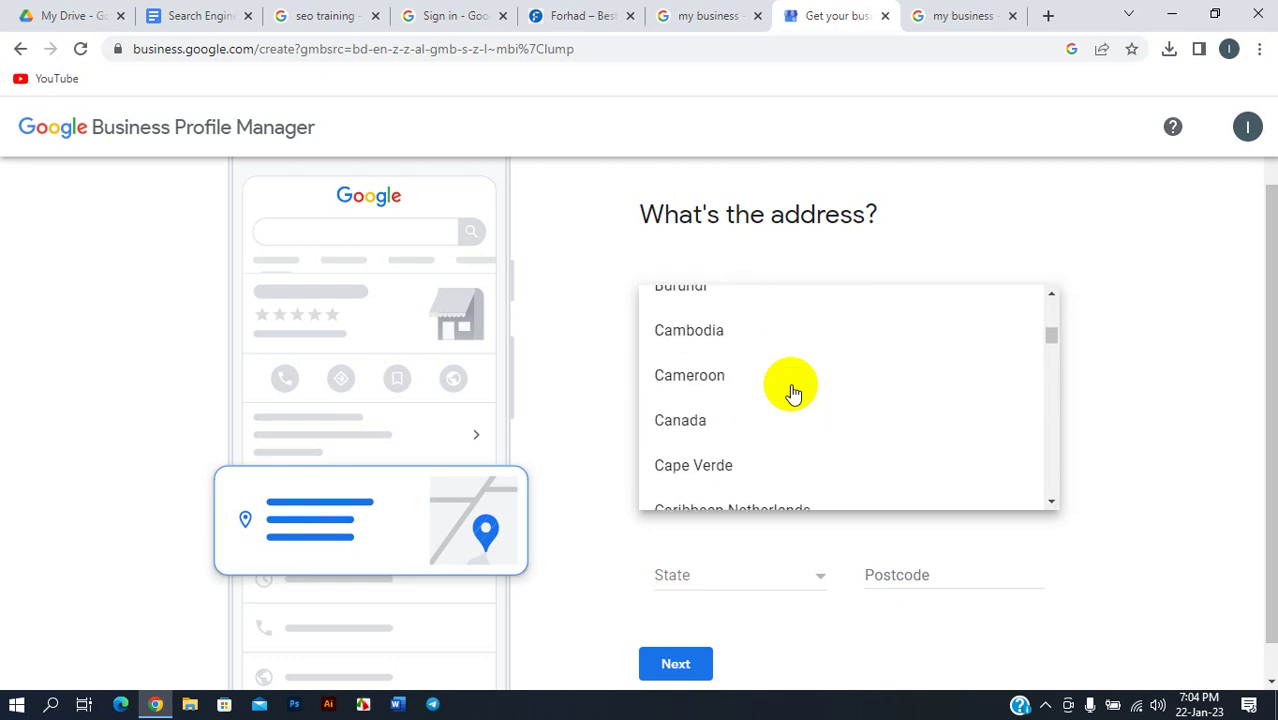
scroll(793, 392, "up", 3)
scroll(793, 392, "up", 5)
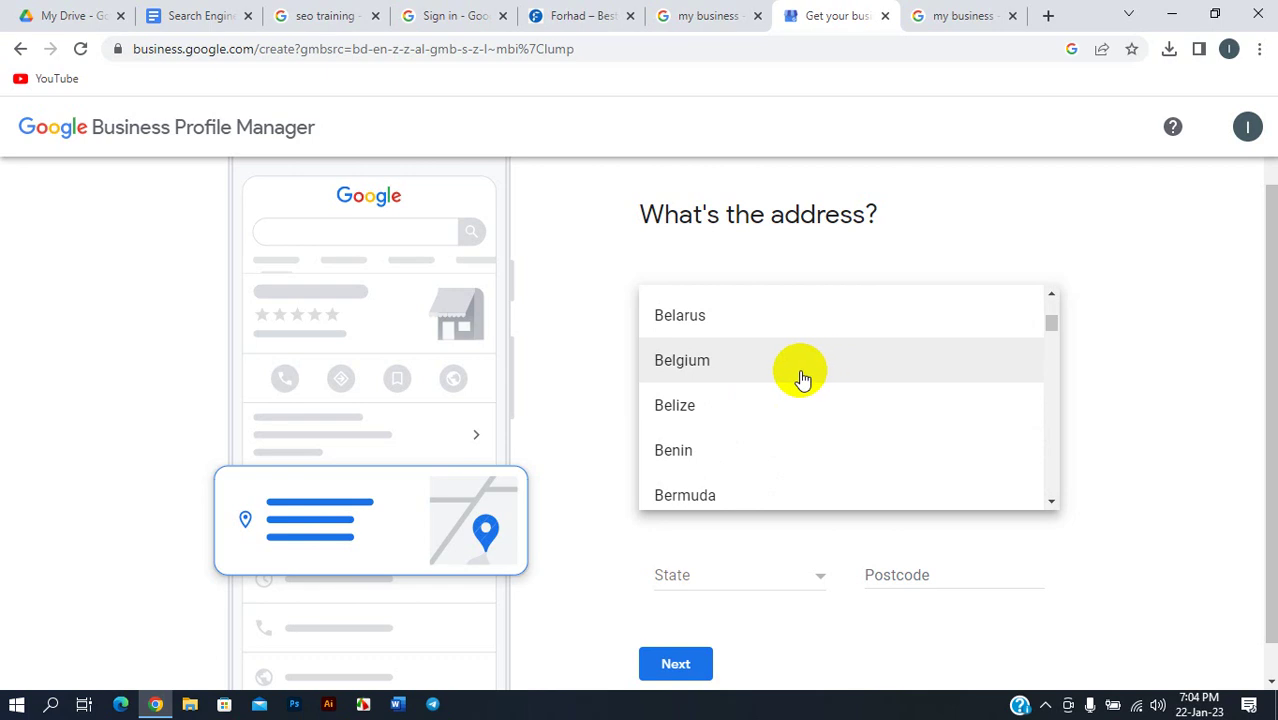
scroll(800, 376, "up", 2)
left_click(760, 410)
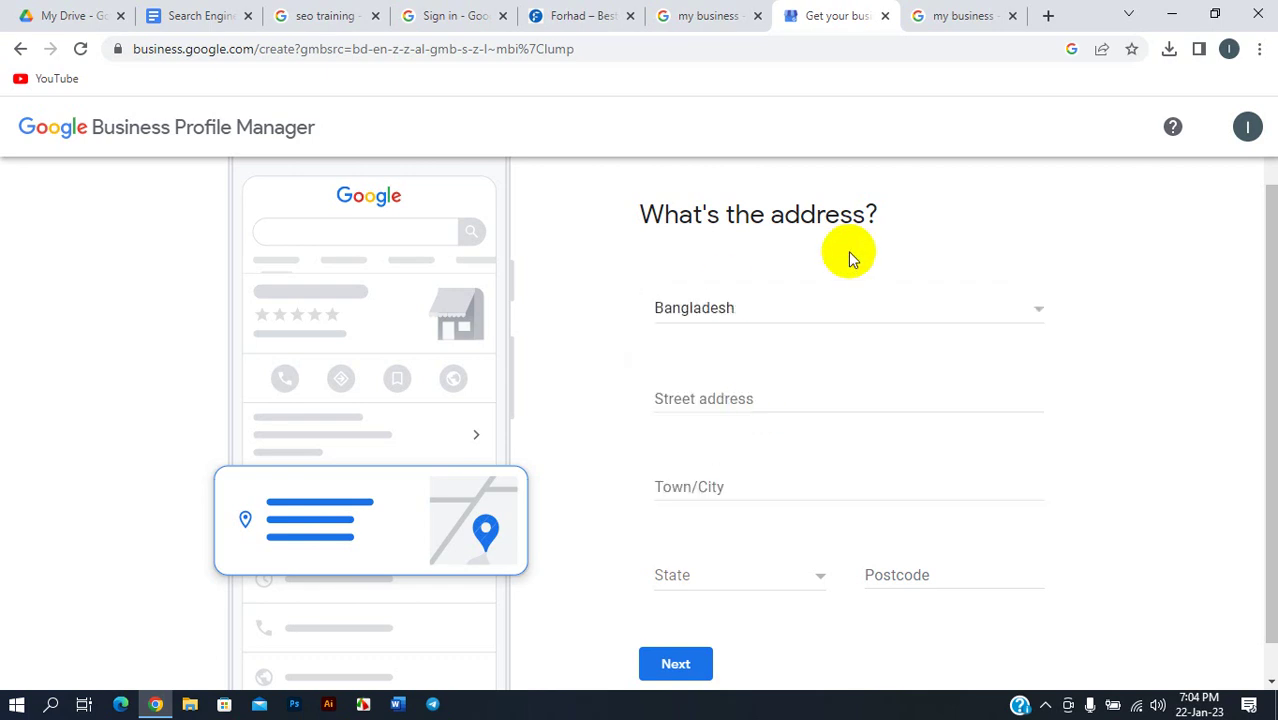
scroll(870, 340, "down", 1)
left_click(725, 362)
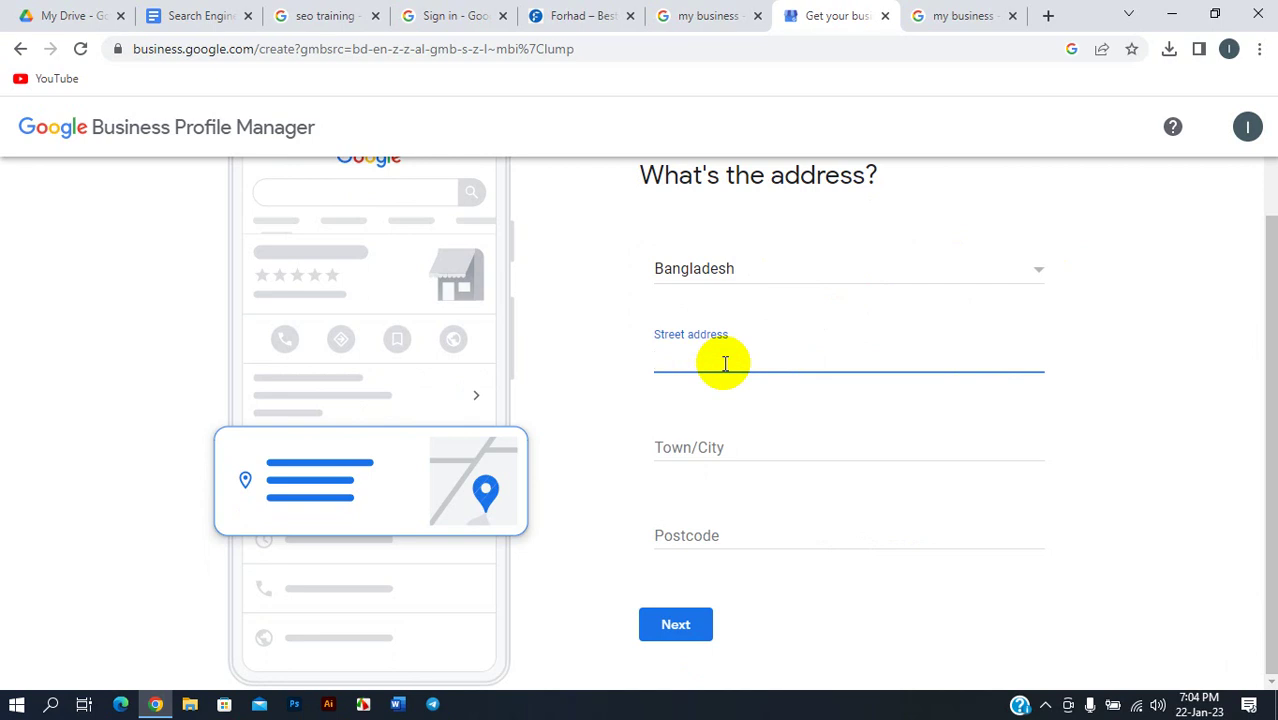
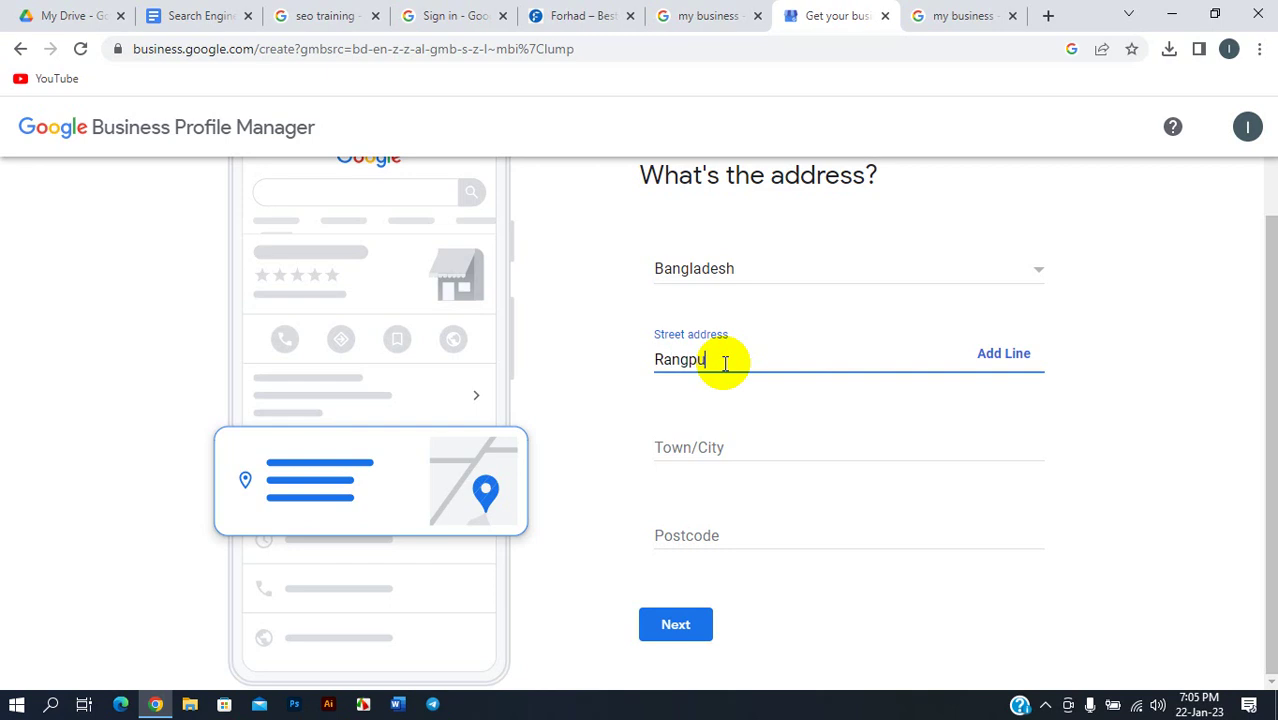
- Enter the street address 'Rangpur, Lalbagh Rode', fixing the typos
left_click(776, 361)
key("BackSpace")
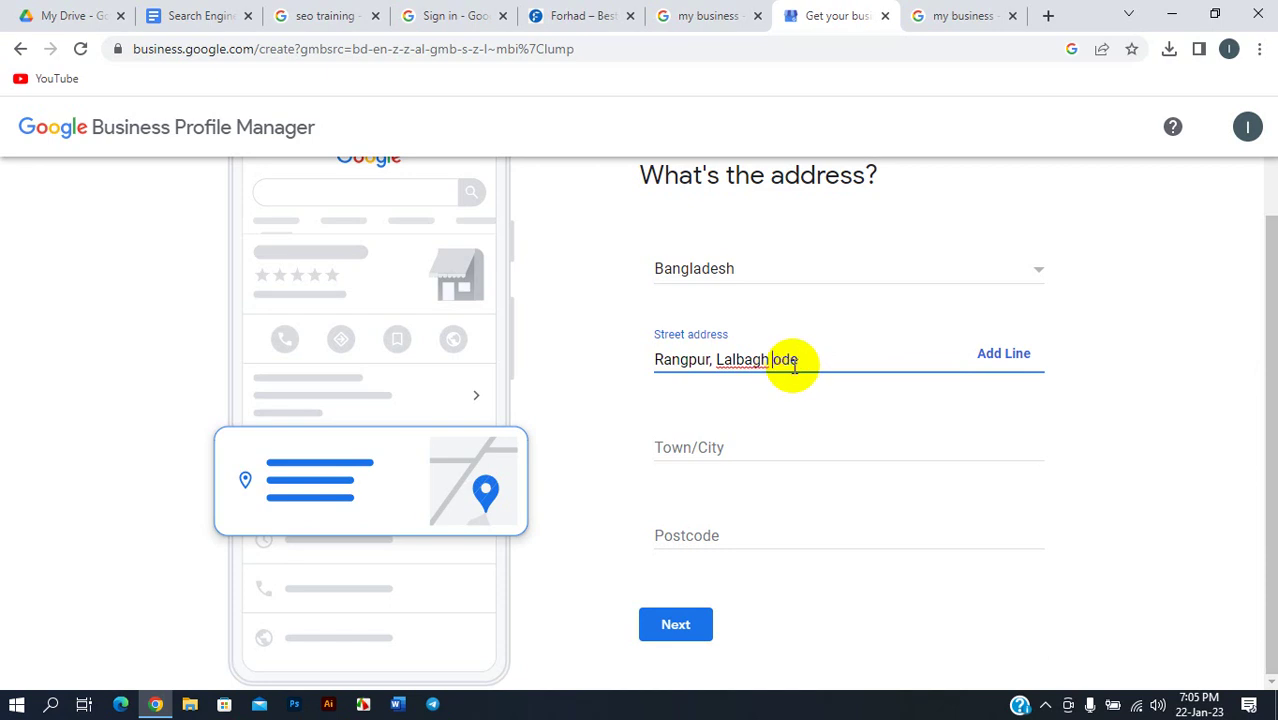
type("R")
- Fill in town Rangpur and postcode 5400, then submit the address
left_click(714, 450)
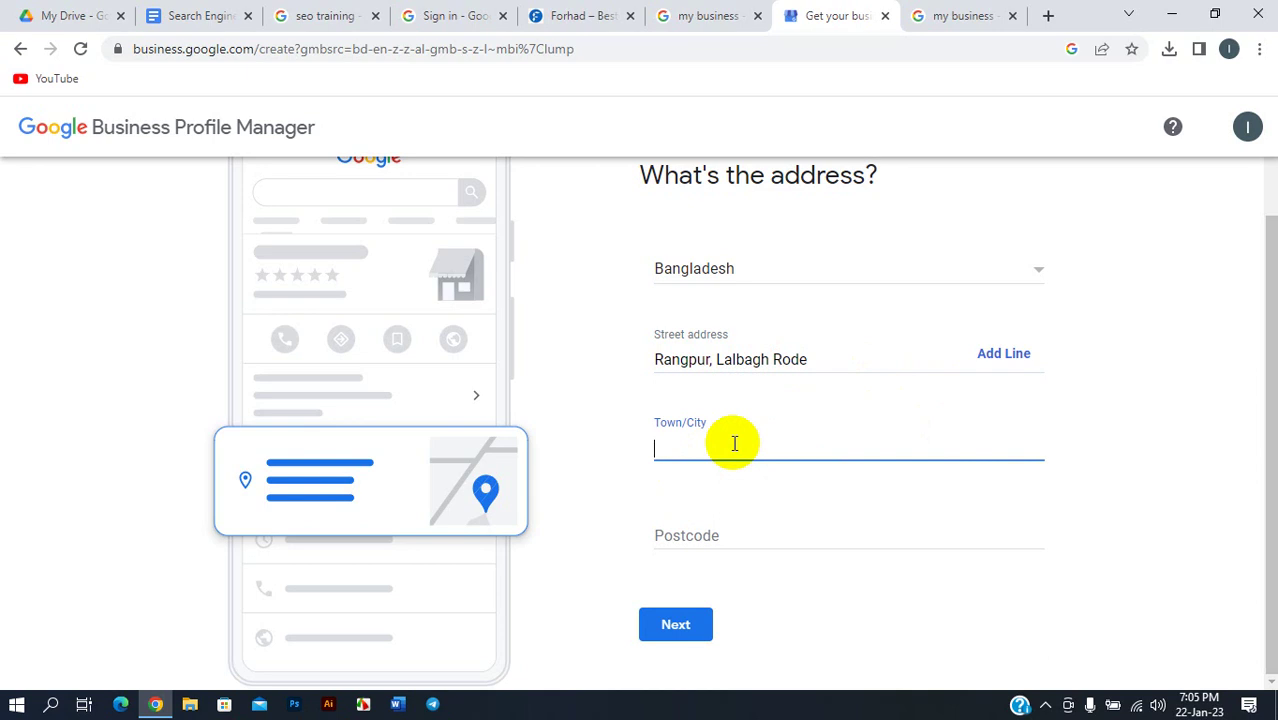
type("Rangpur")
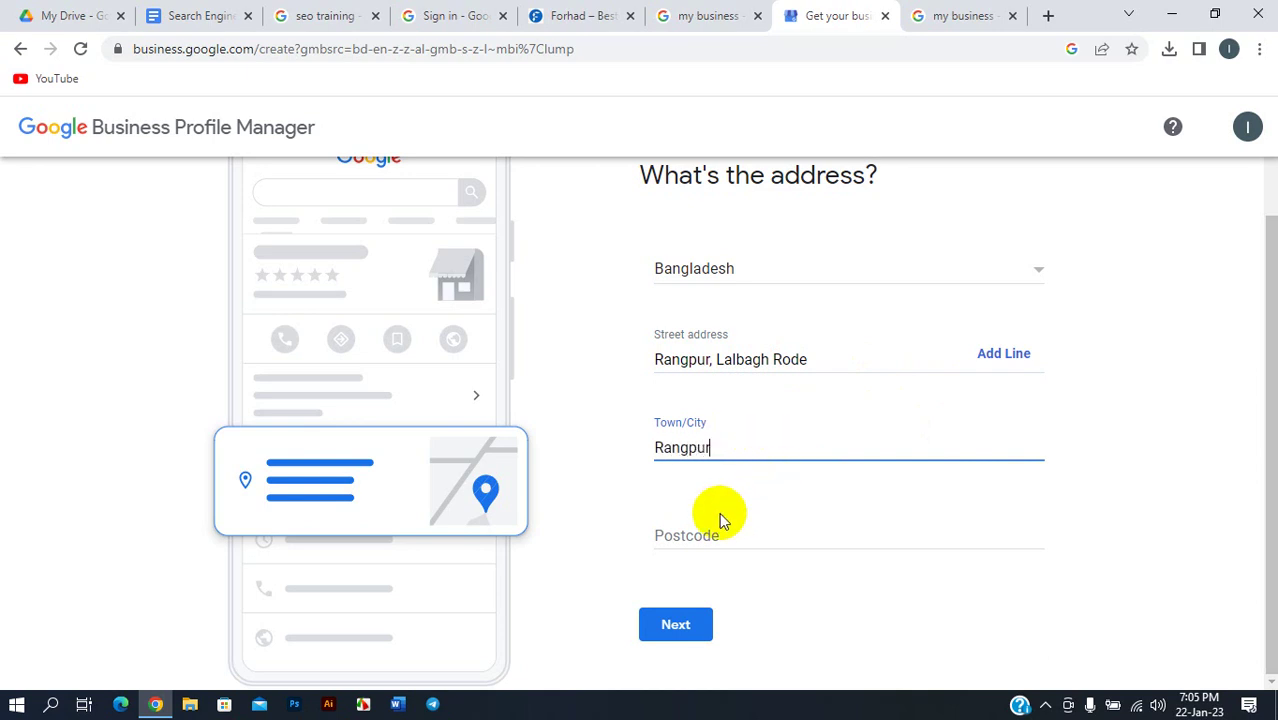
left_click(708, 527)
type("5")
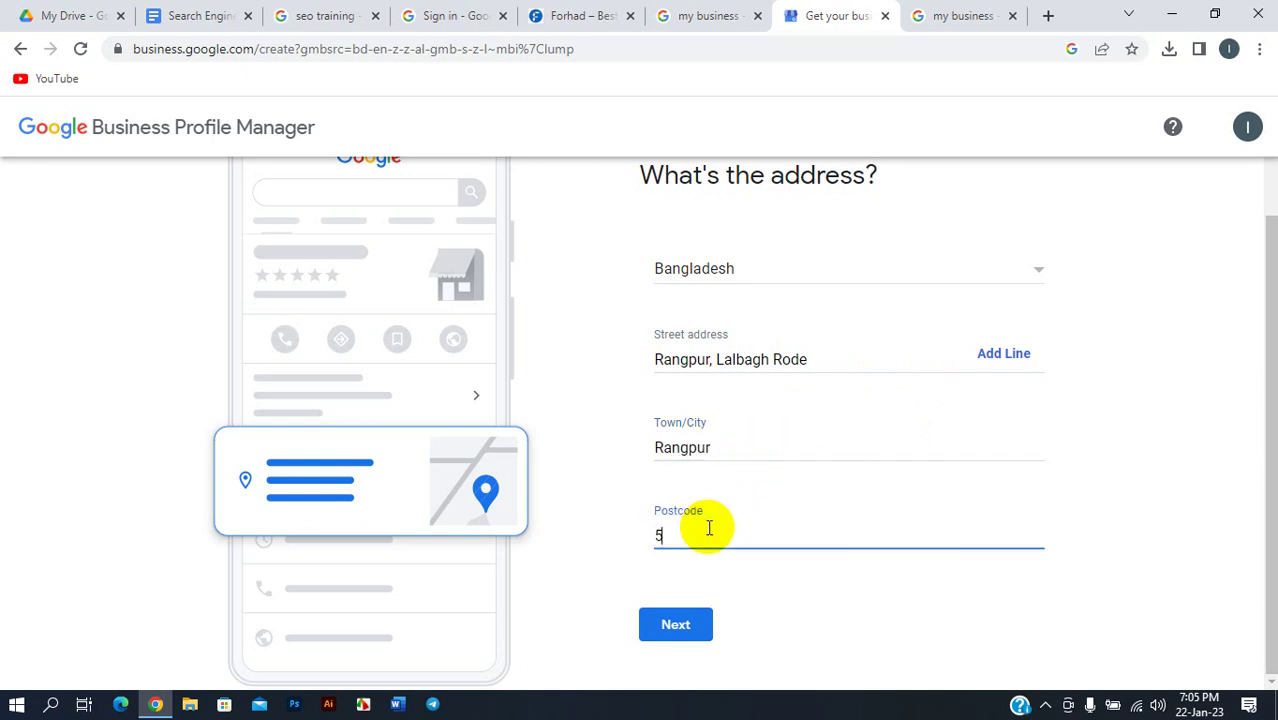
type("400")
left_click(679, 624)
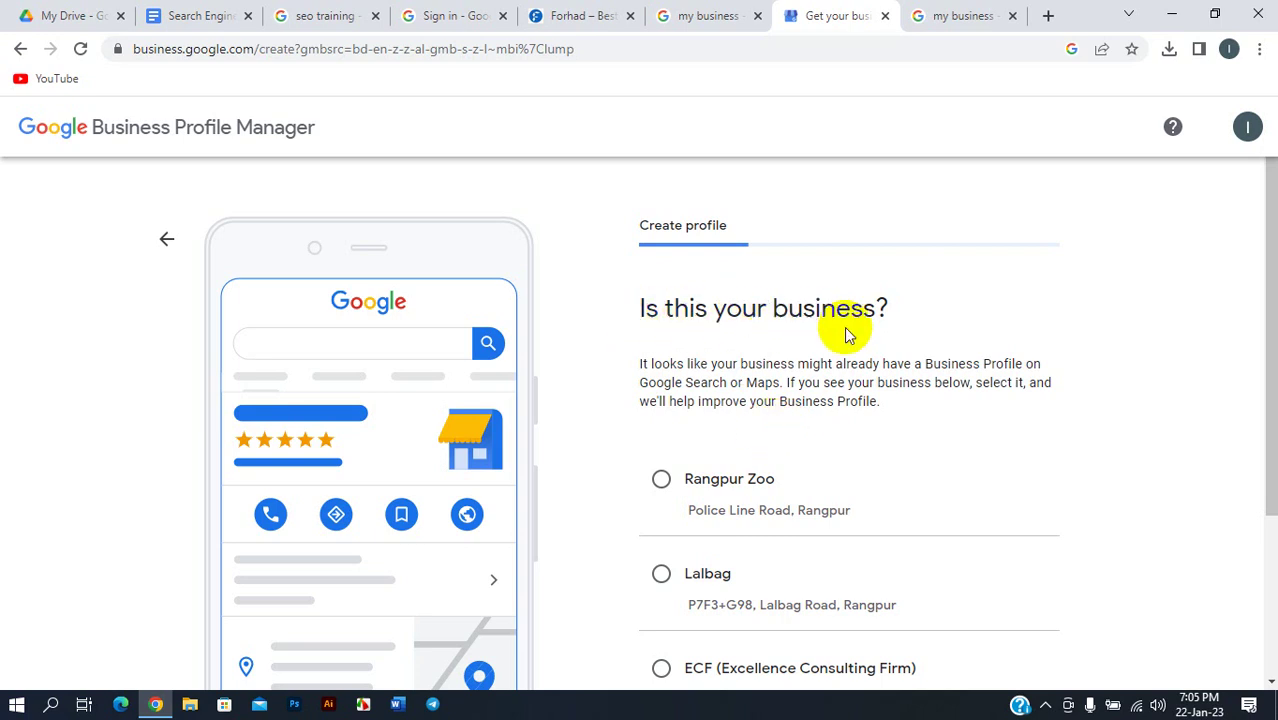
- Pick Lalbag as the matching existing business and continue
scroll(846, 330, "down", 2)
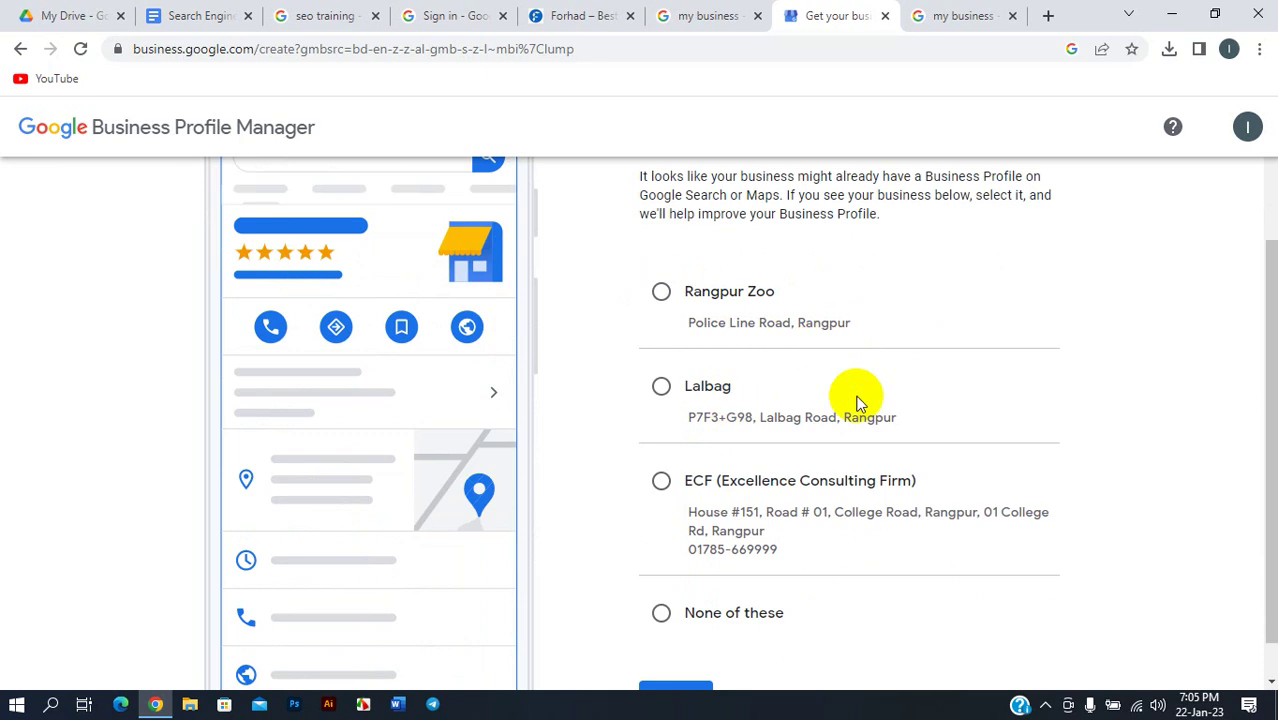
left_click(661, 386)
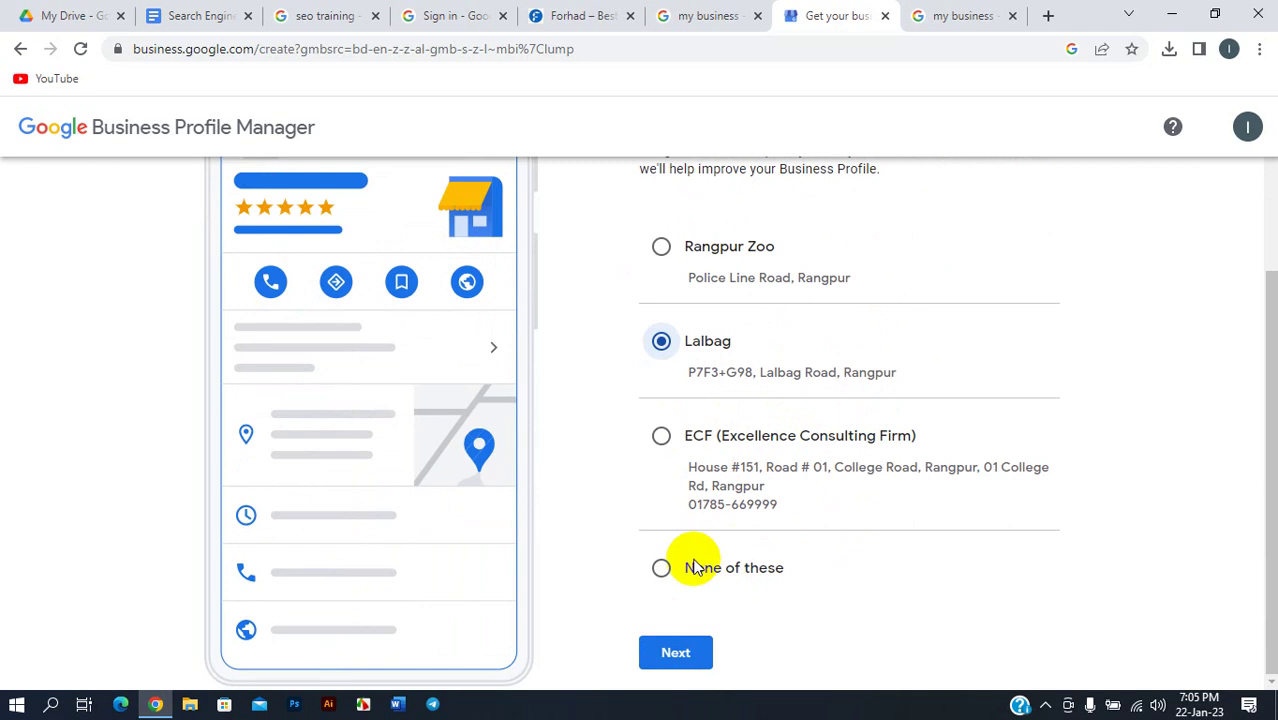
left_click(673, 654)
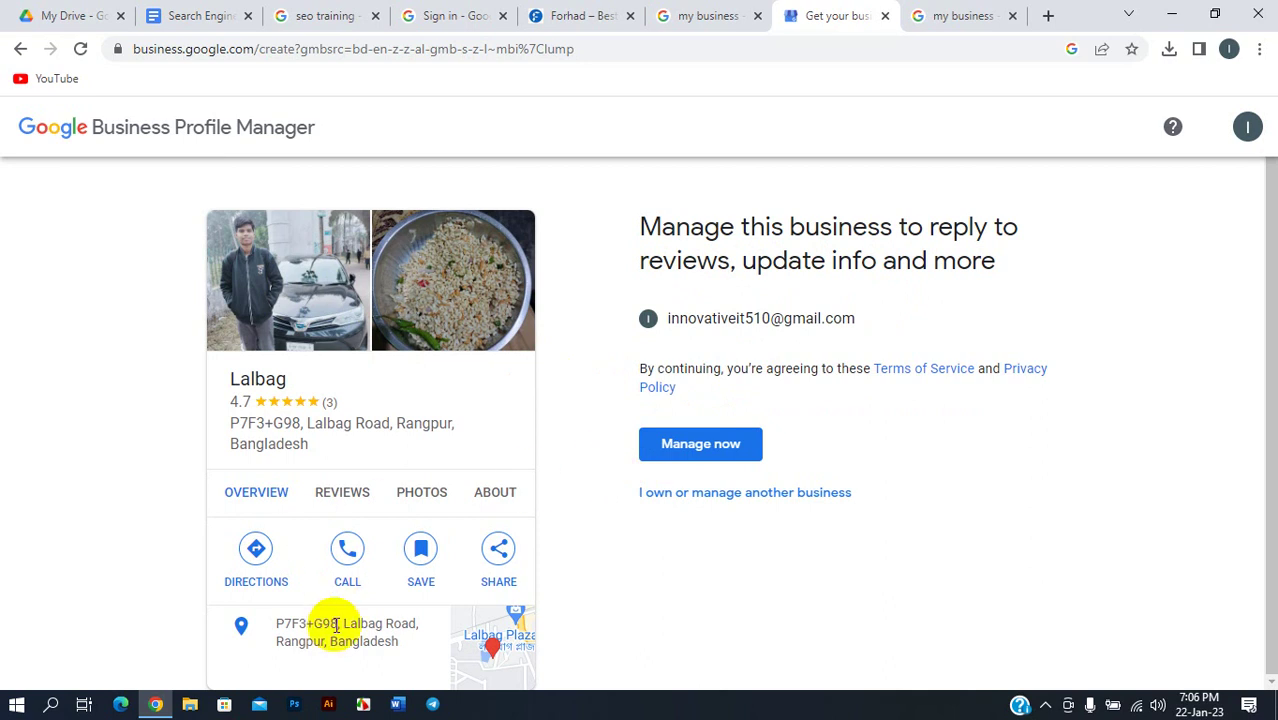
- Return to the suggestions, choose 'None of these', and continue
left_click(21, 50)
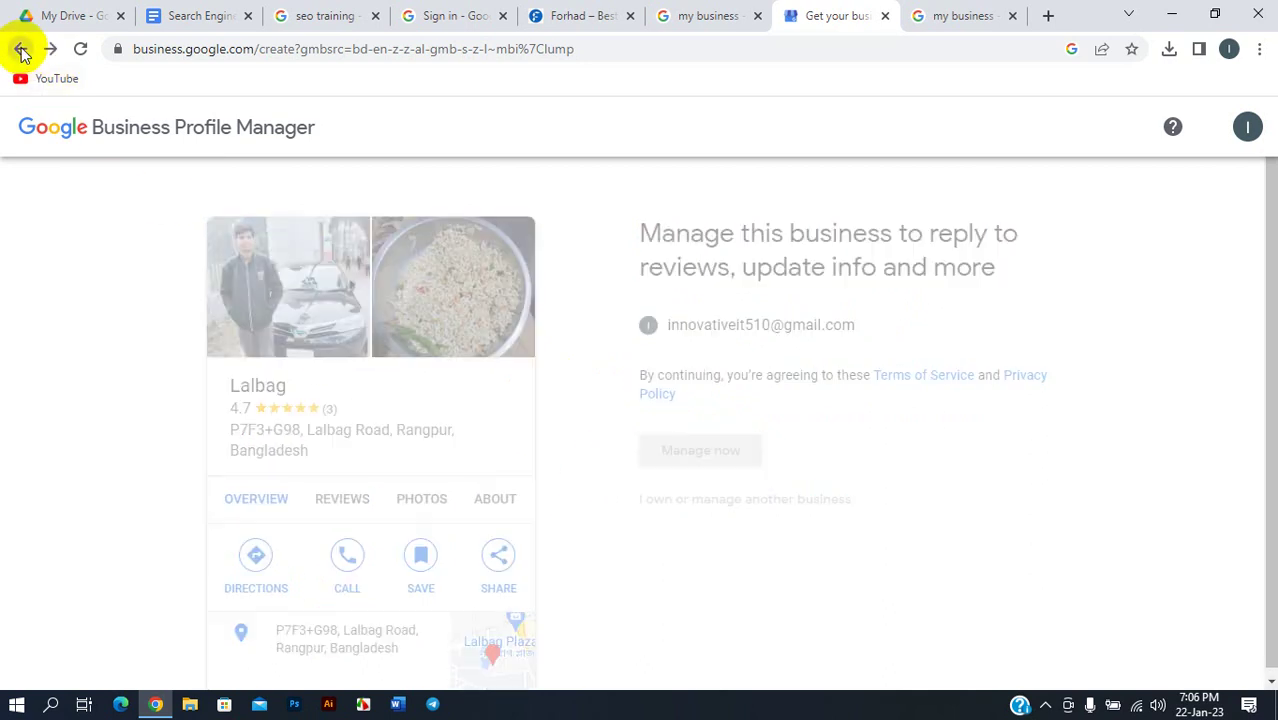
scroll(765, 314, "down", 2)
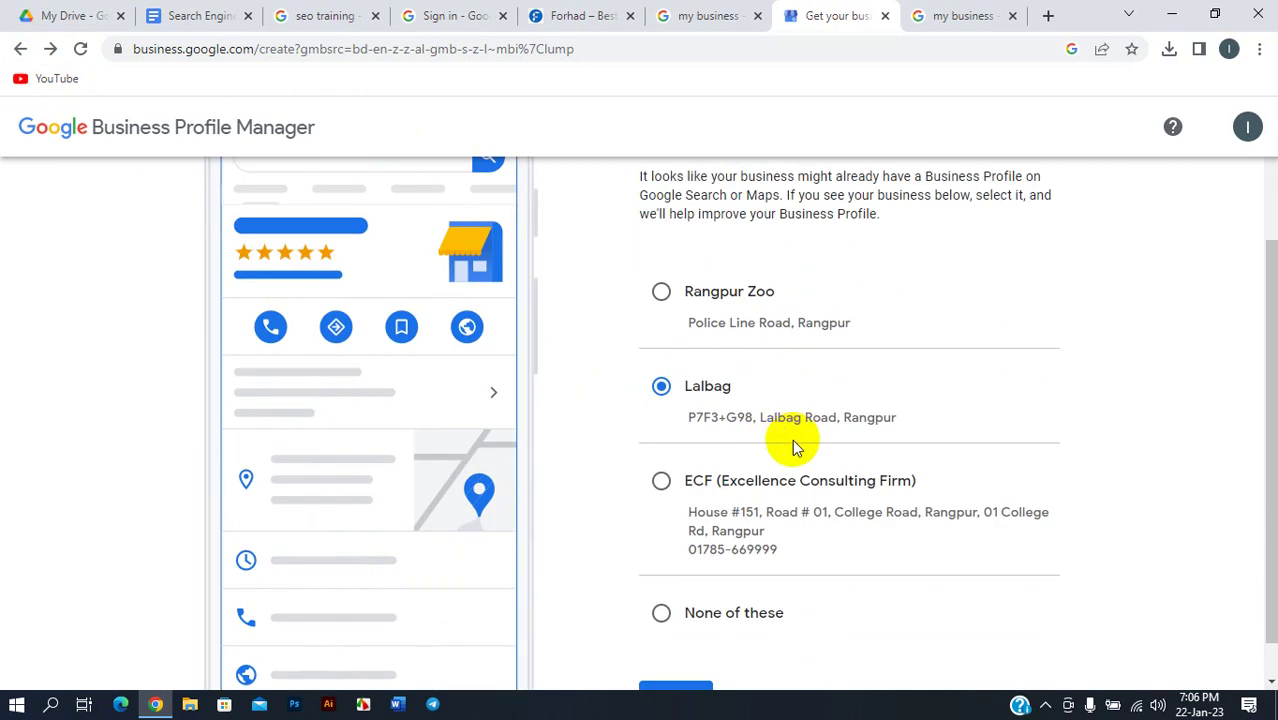
scroll(785, 425, "up", 2)
scroll(835, 331, "down", 2)
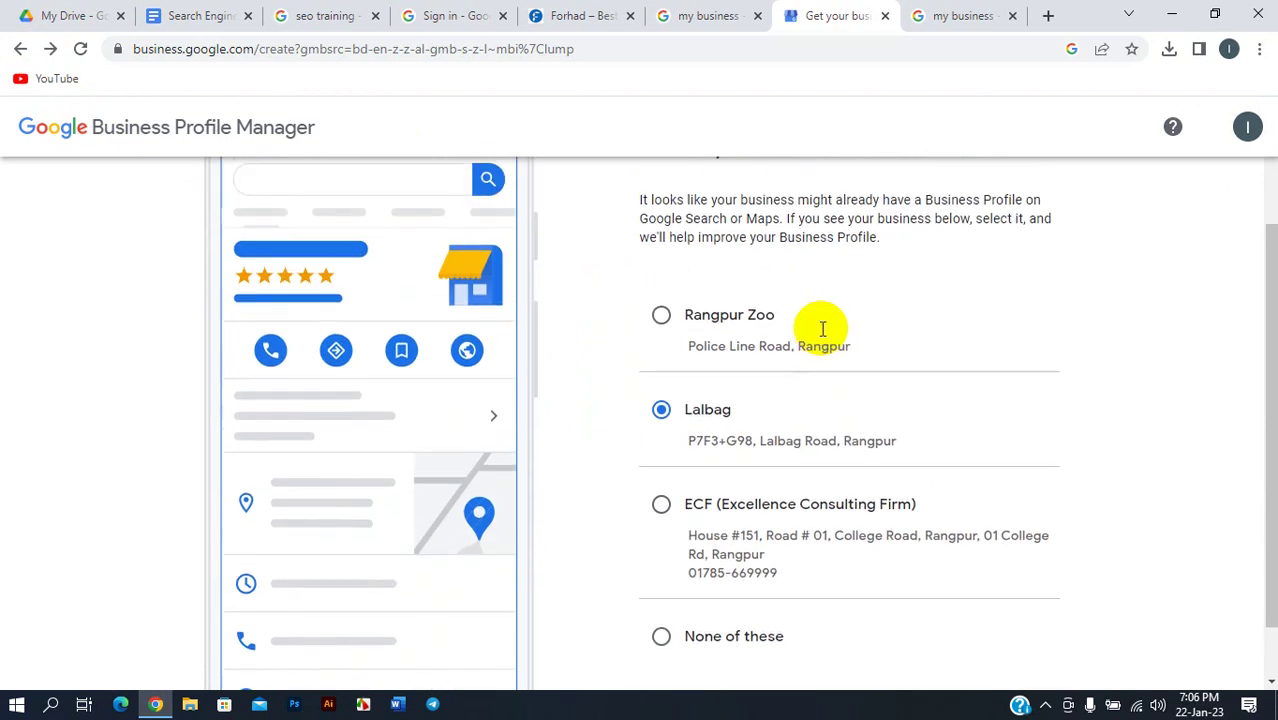
scroll(822, 328, "up", 2)
scroll(793, 348, "down", 3)
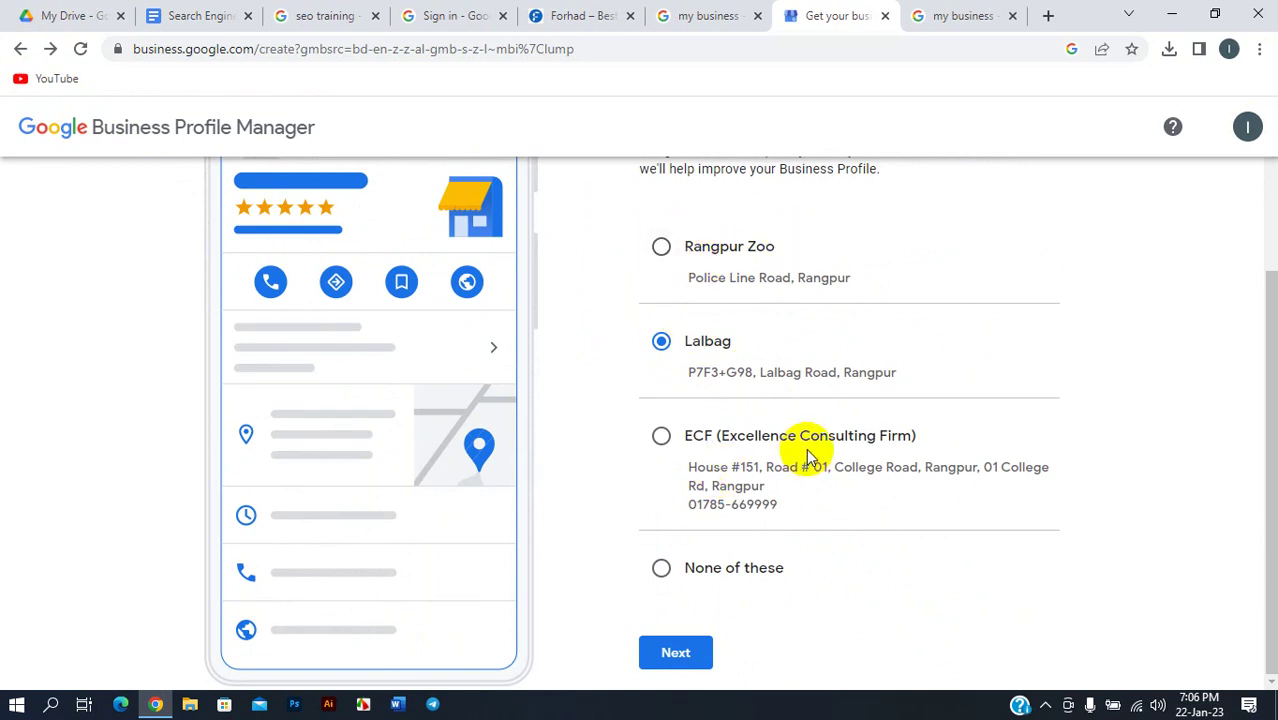
left_click(686, 567)
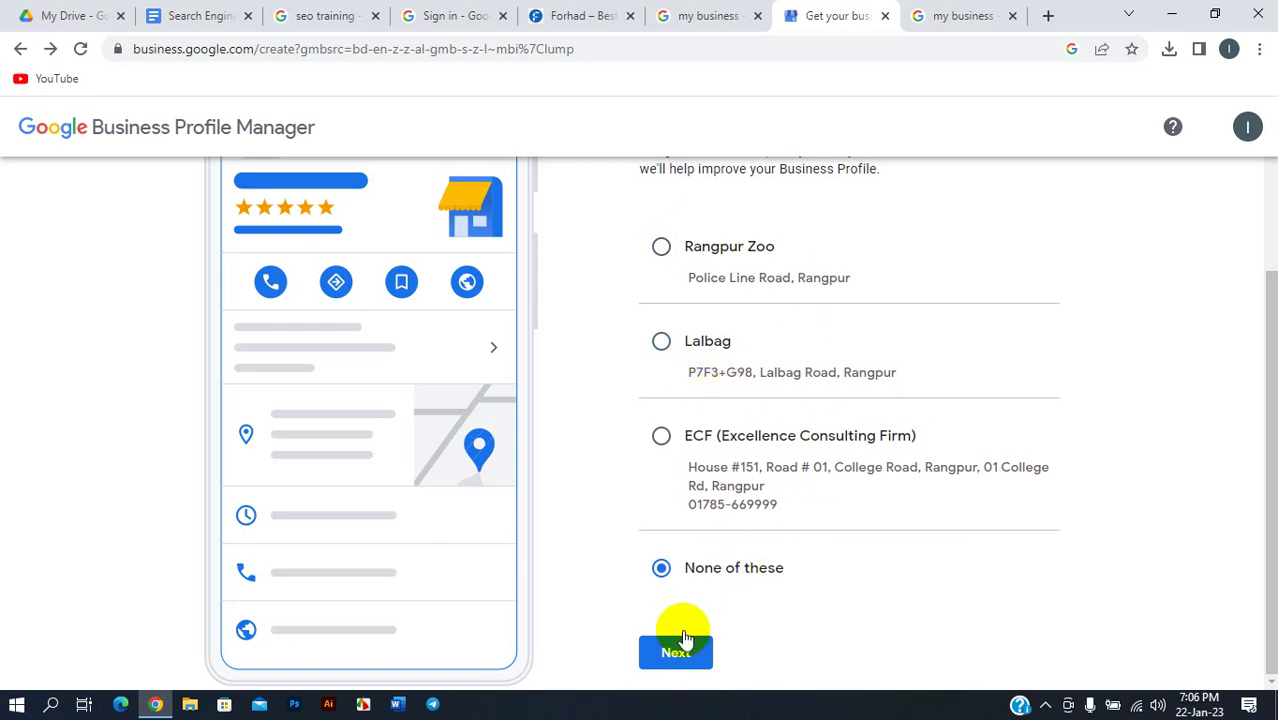
left_click(664, 664)
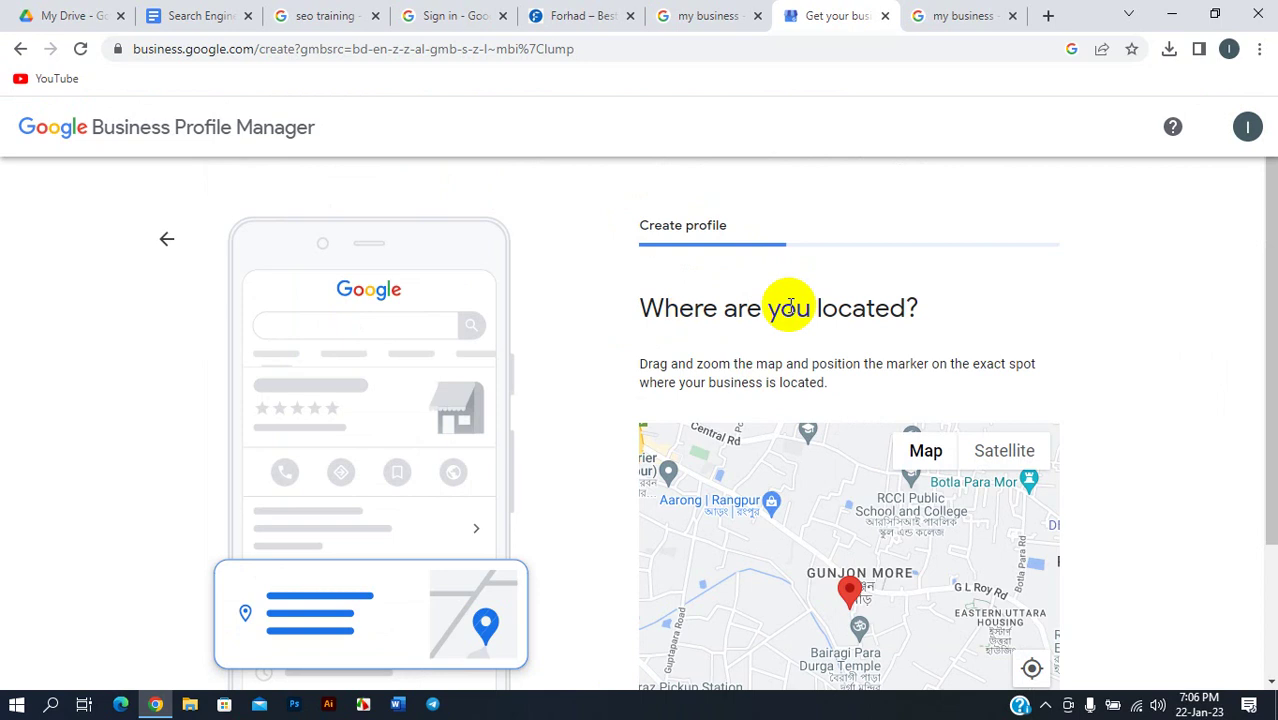
- Zoom and pan the map to find the marker near G L Roy Road, central Rangpur
scroll(1072, 390, "down", 2)
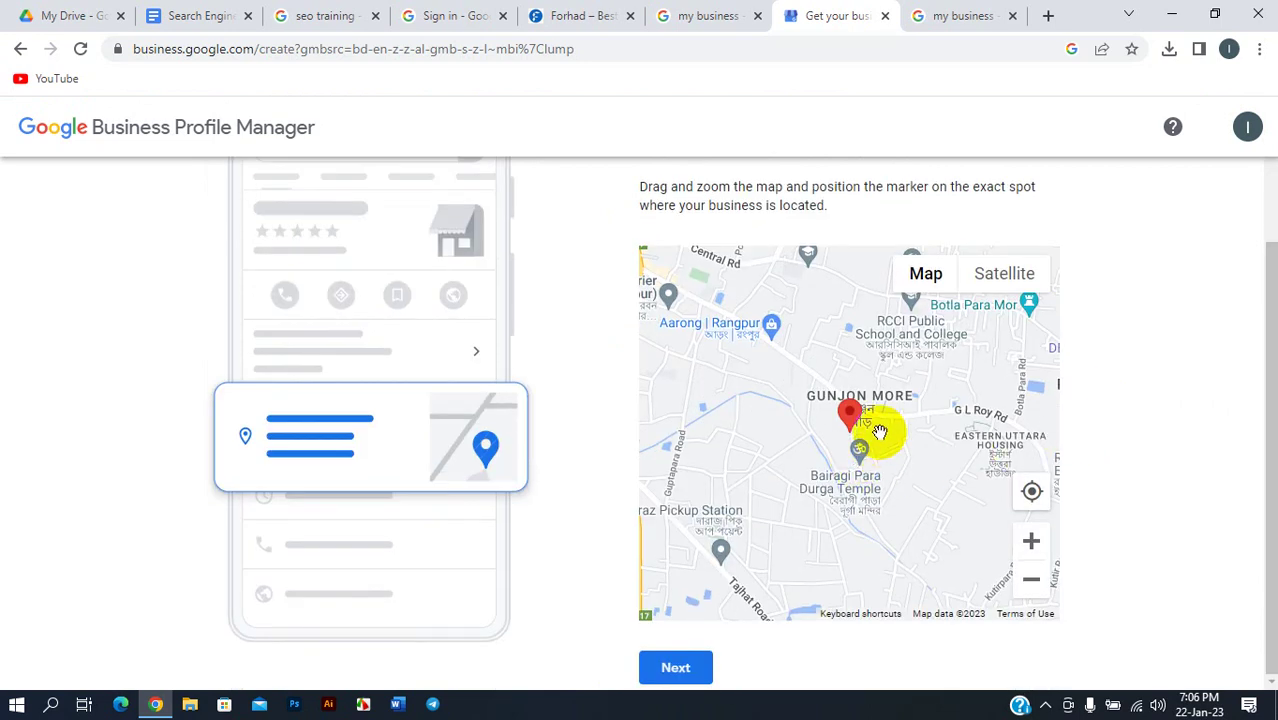
scroll(885, 433, "up", 3)
scroll(802, 451, "down", 2)
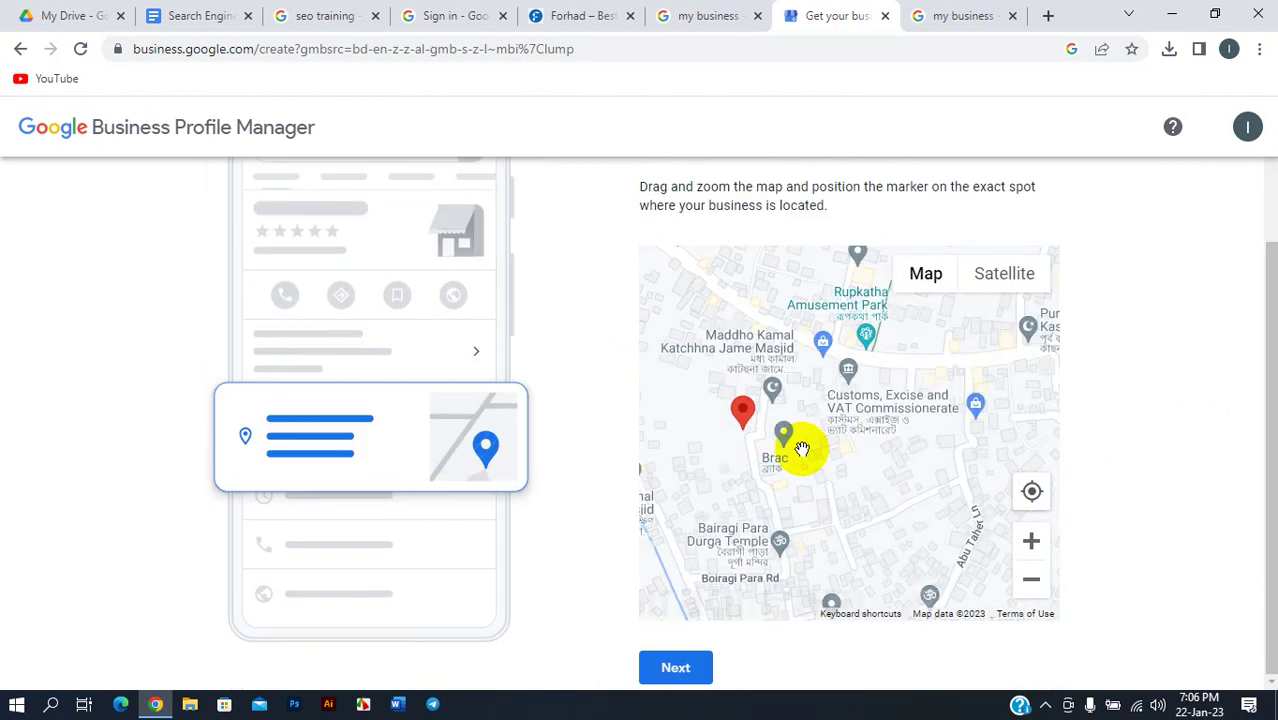
scroll(822, 443, "up", 1)
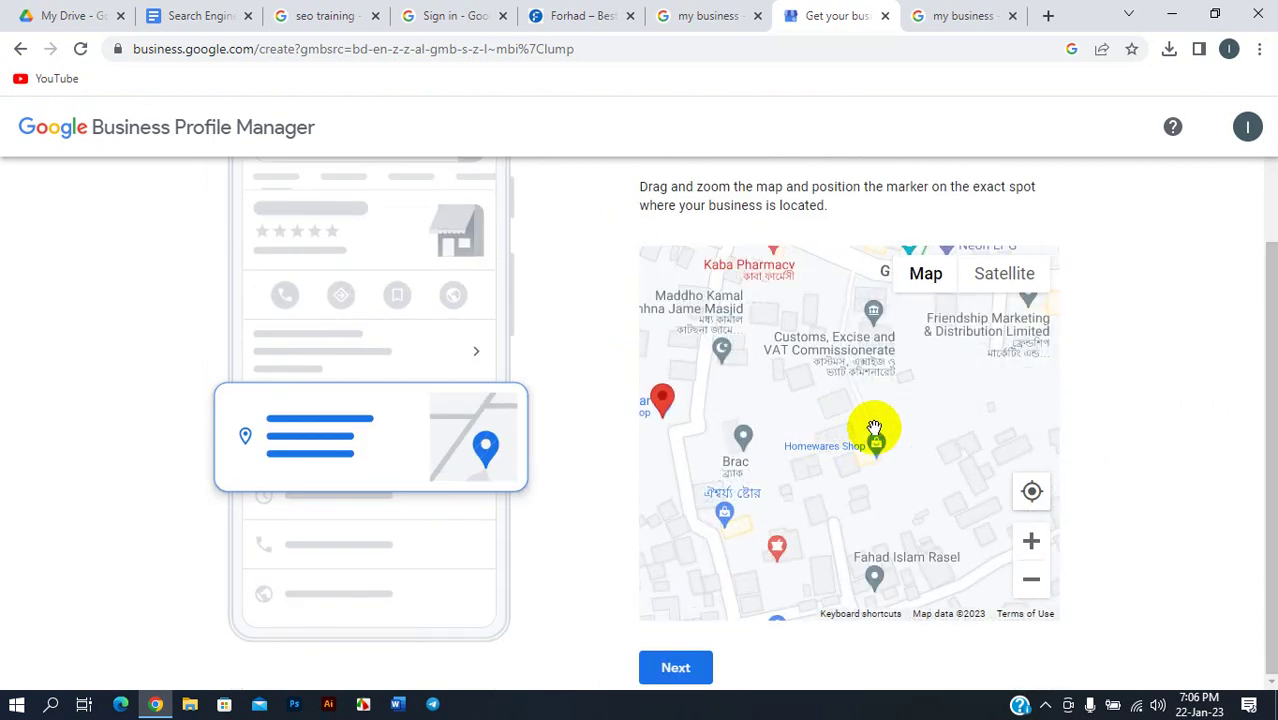
left_click_drag(919, 371, 964, 483)
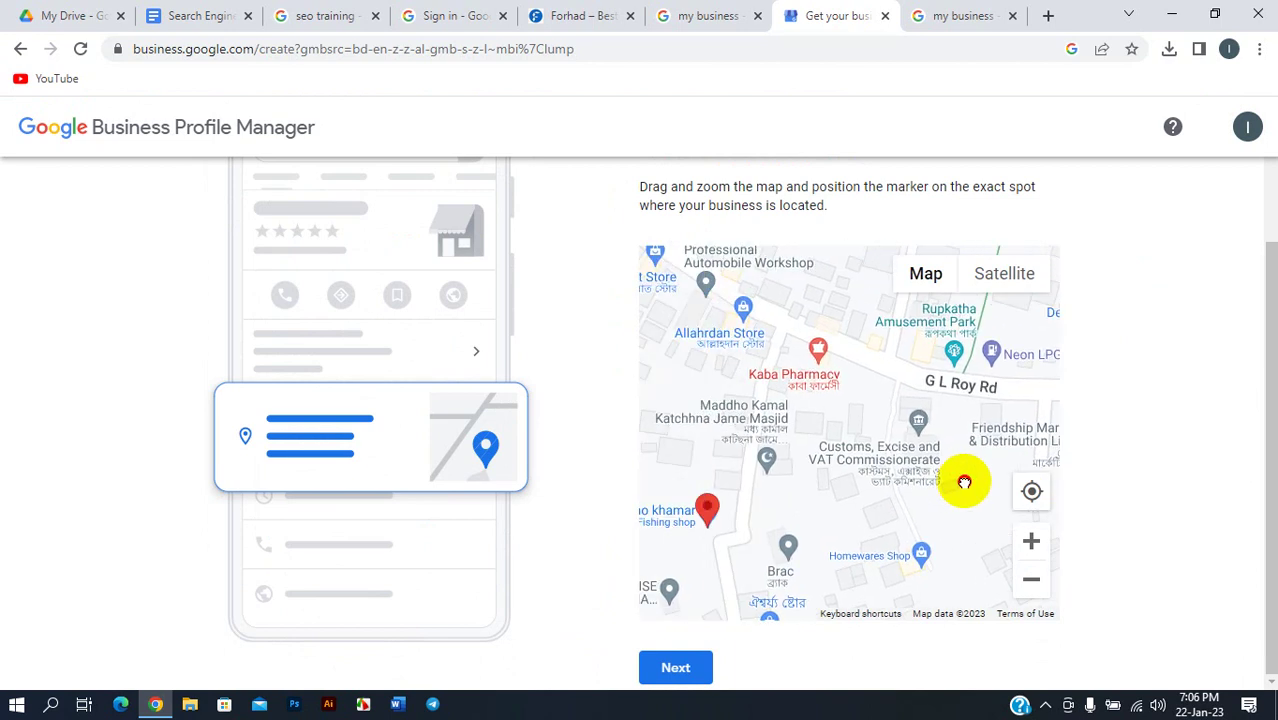
scroll(836, 371, "up", 1)
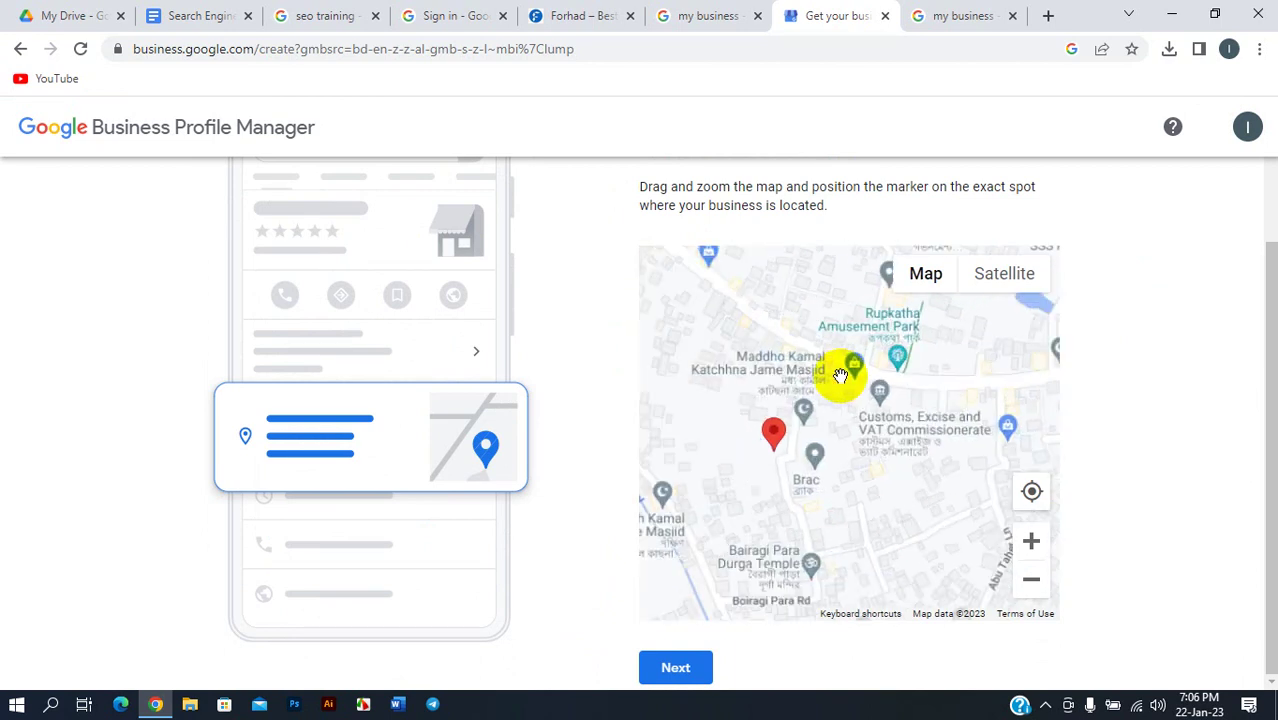
scroll(850, 388, "down", 2)
scroll(856, 388, "down", 3)
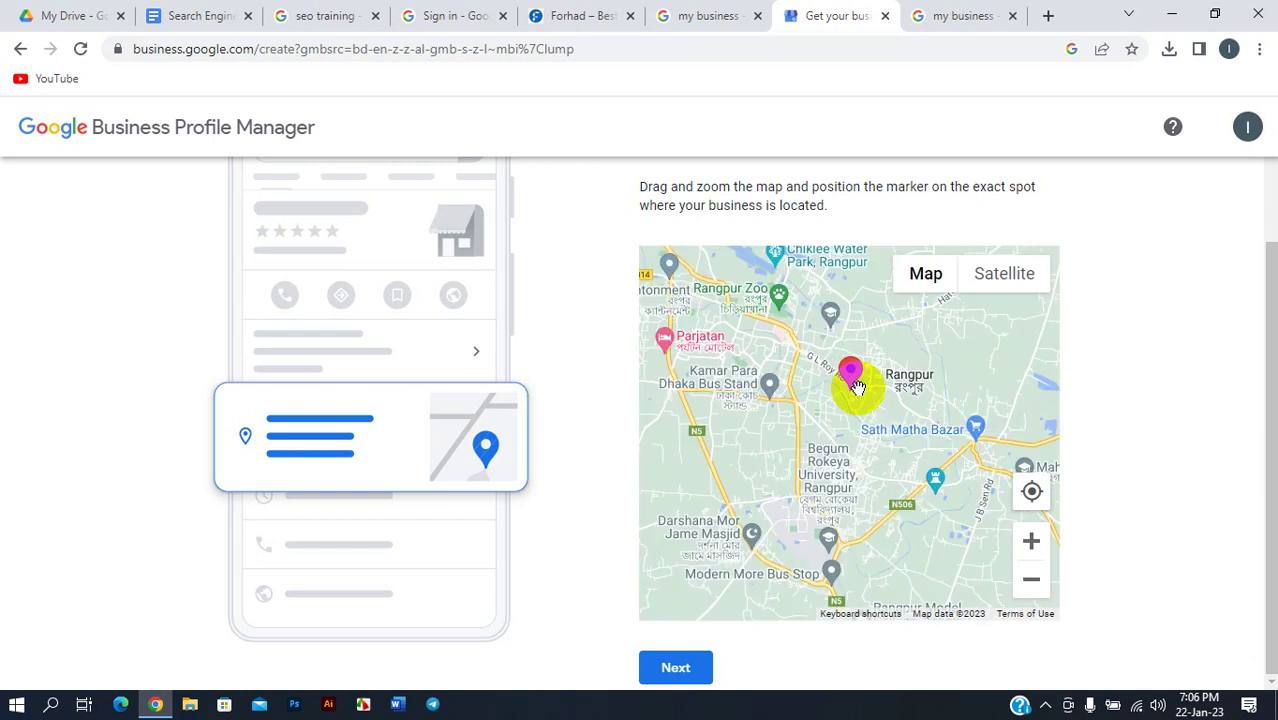
scroll(918, 391, "up", 1)
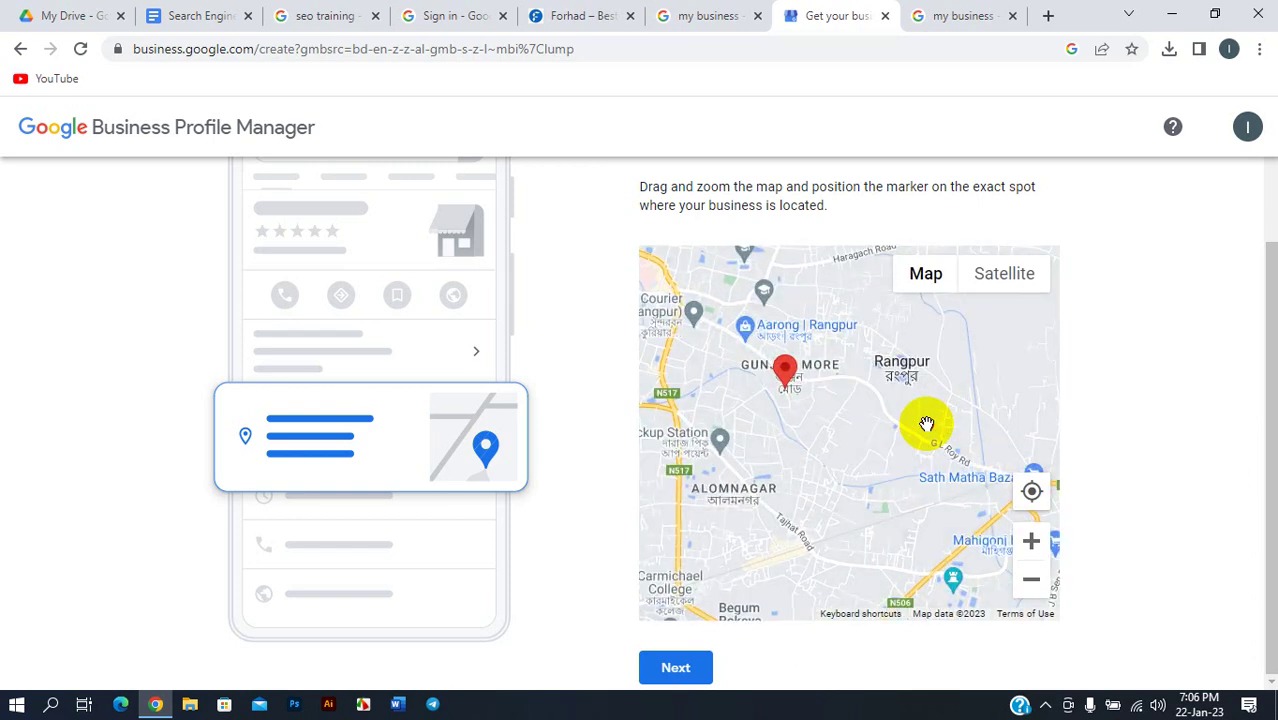
left_click_drag(921, 422, 832, 458)
scroll(834, 455, "up", 3)
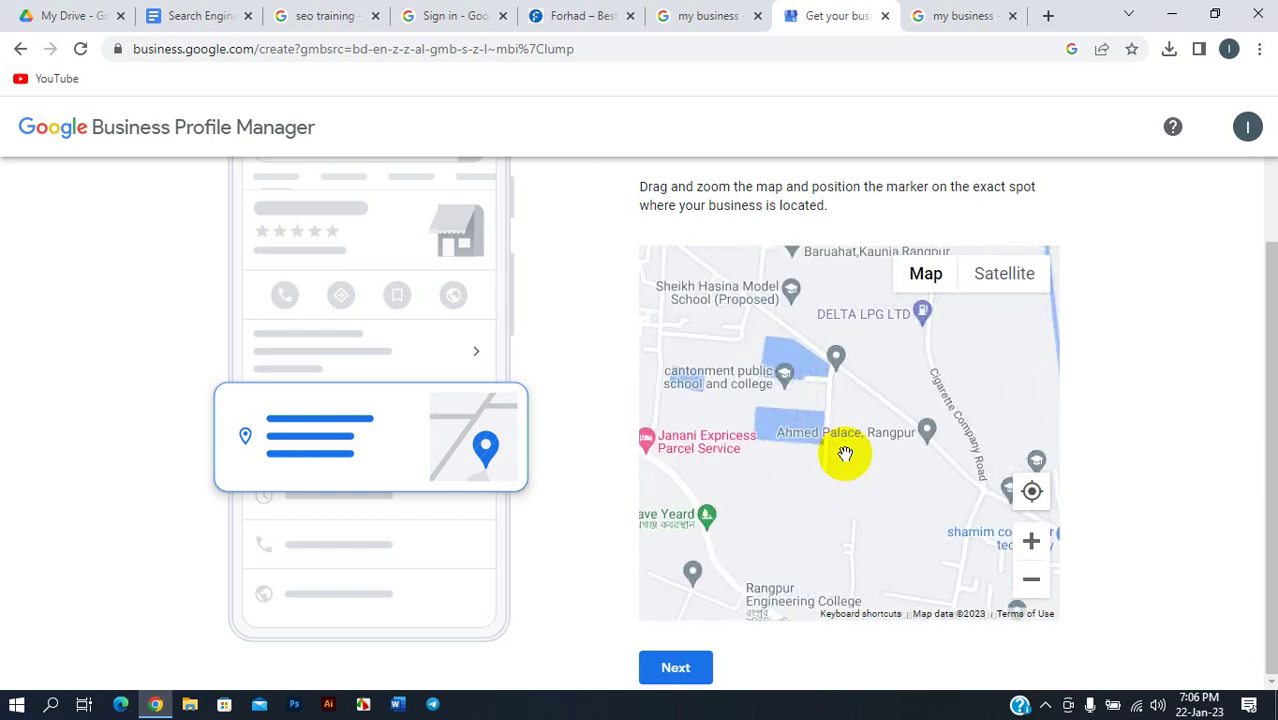
scroll(847, 451, "down", 2)
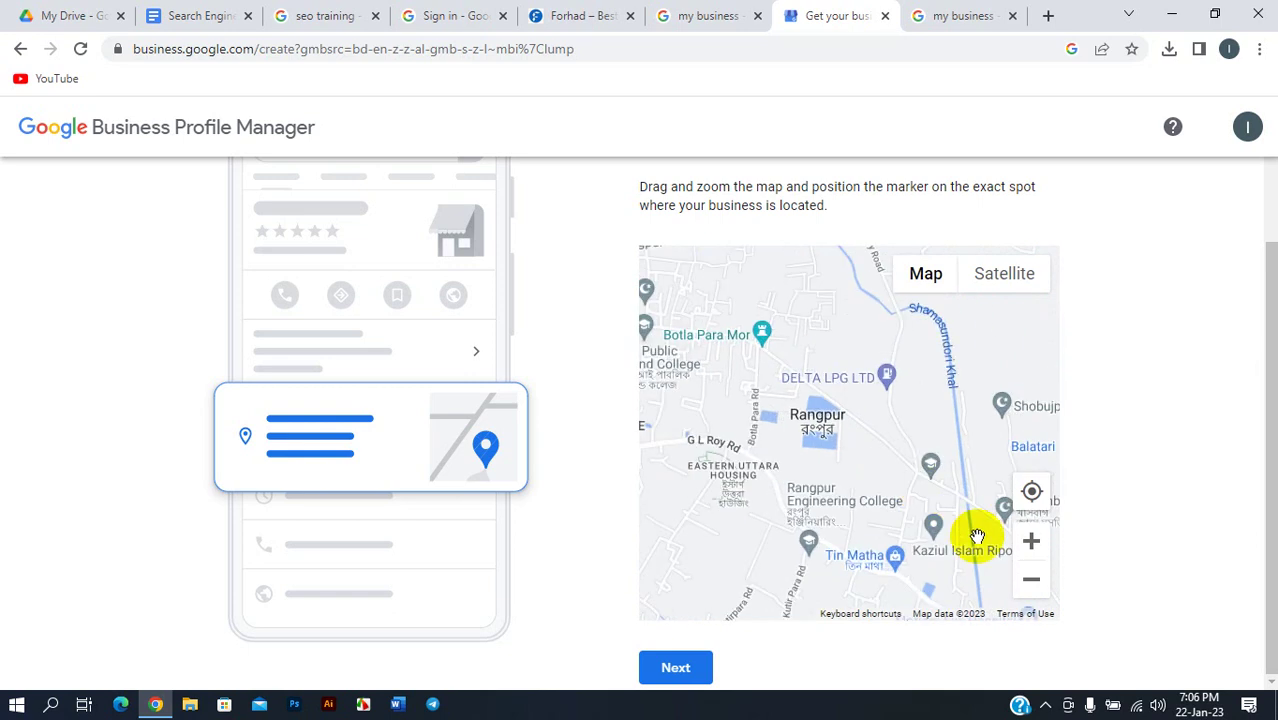
left_click(1031, 493)
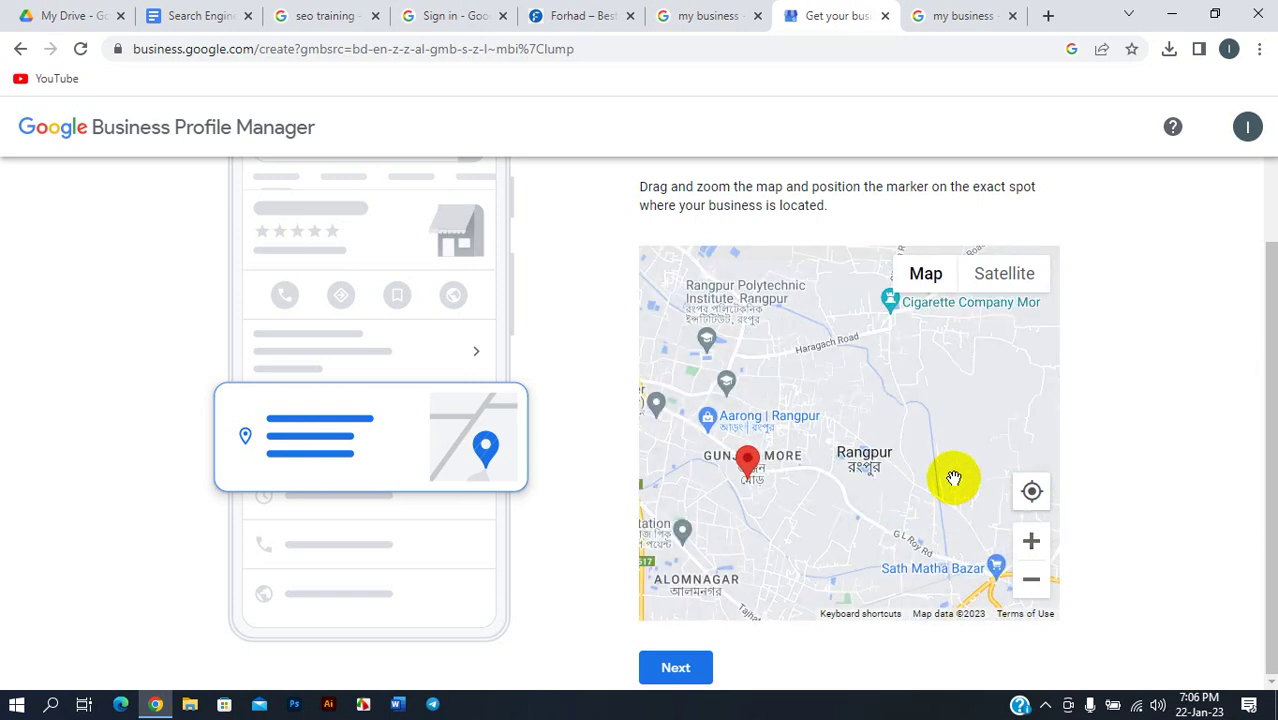
scroll(957, 478, "down", 1)
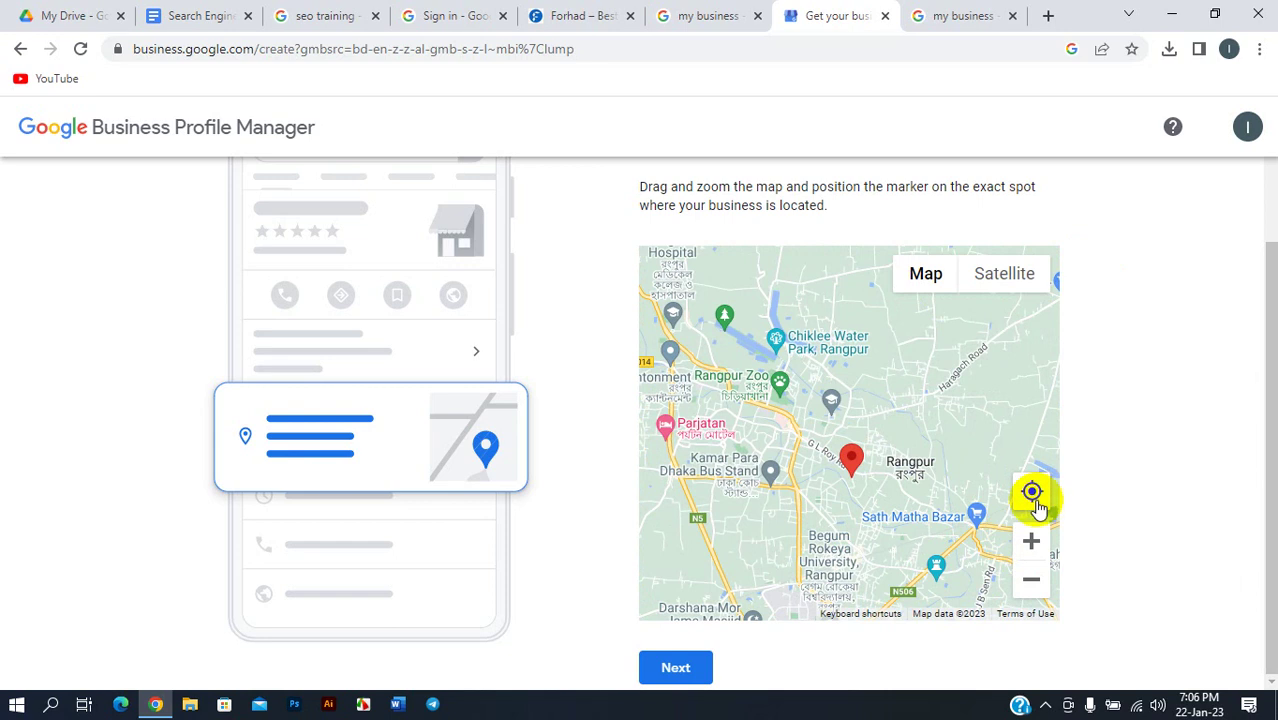
scroll(915, 456, "up", 1)
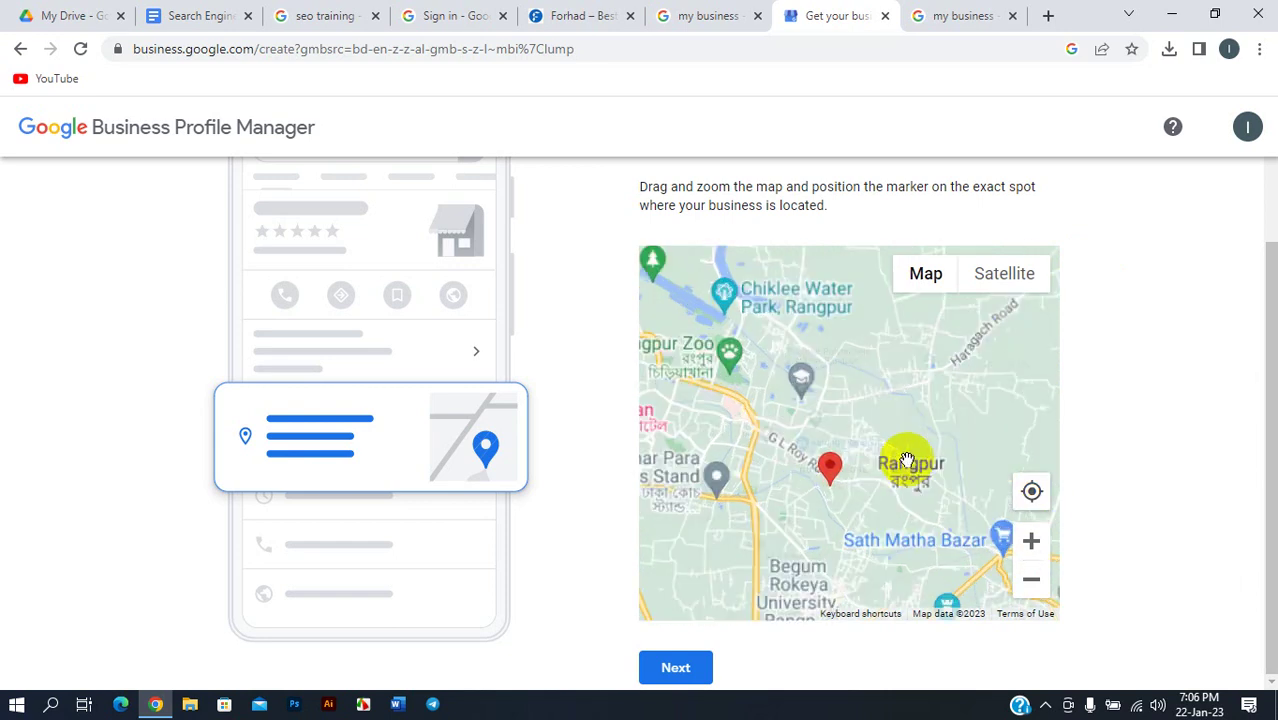
scroll(864, 500, "up", 1)
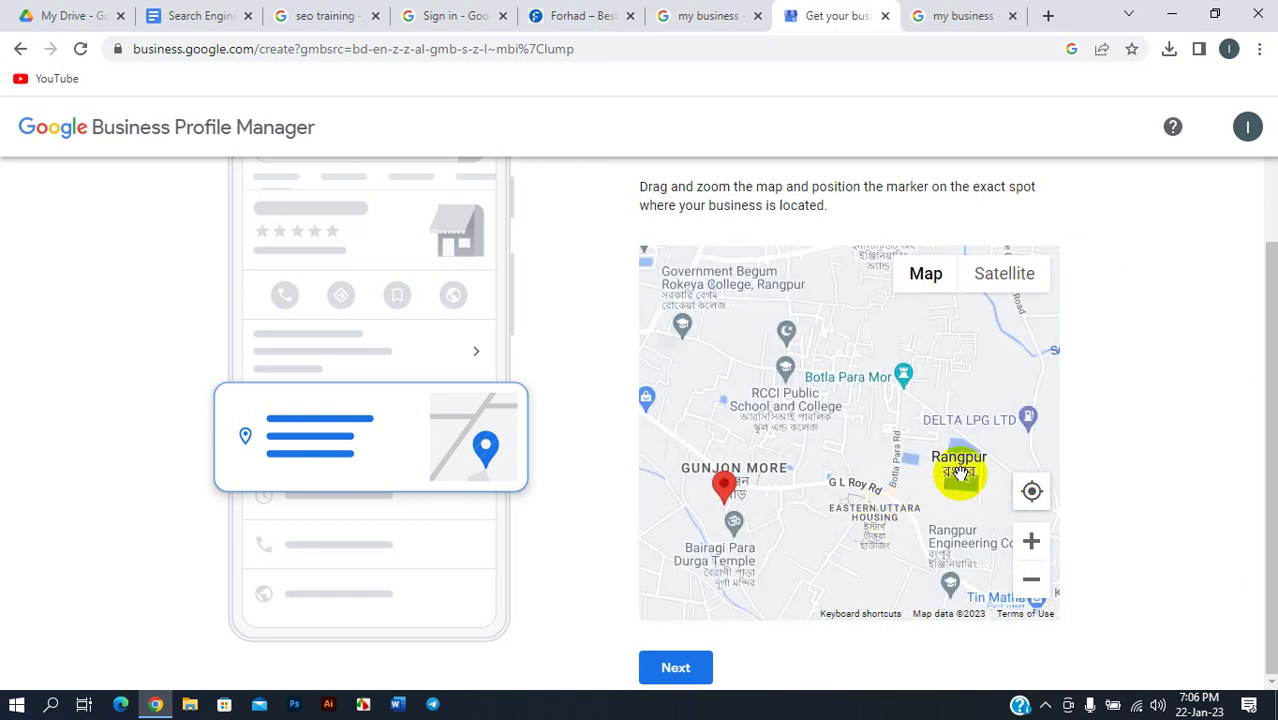
scroll(960, 470, "up", 1)
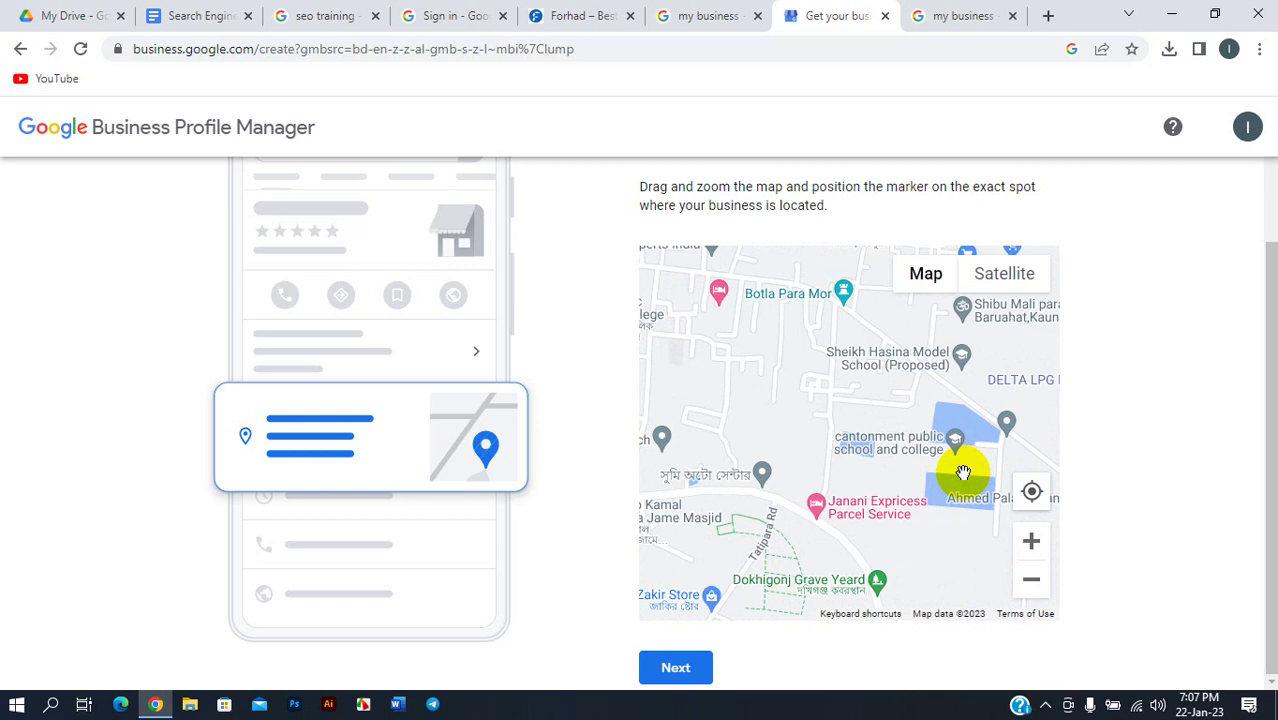
scroll(936, 489, "up", 1)
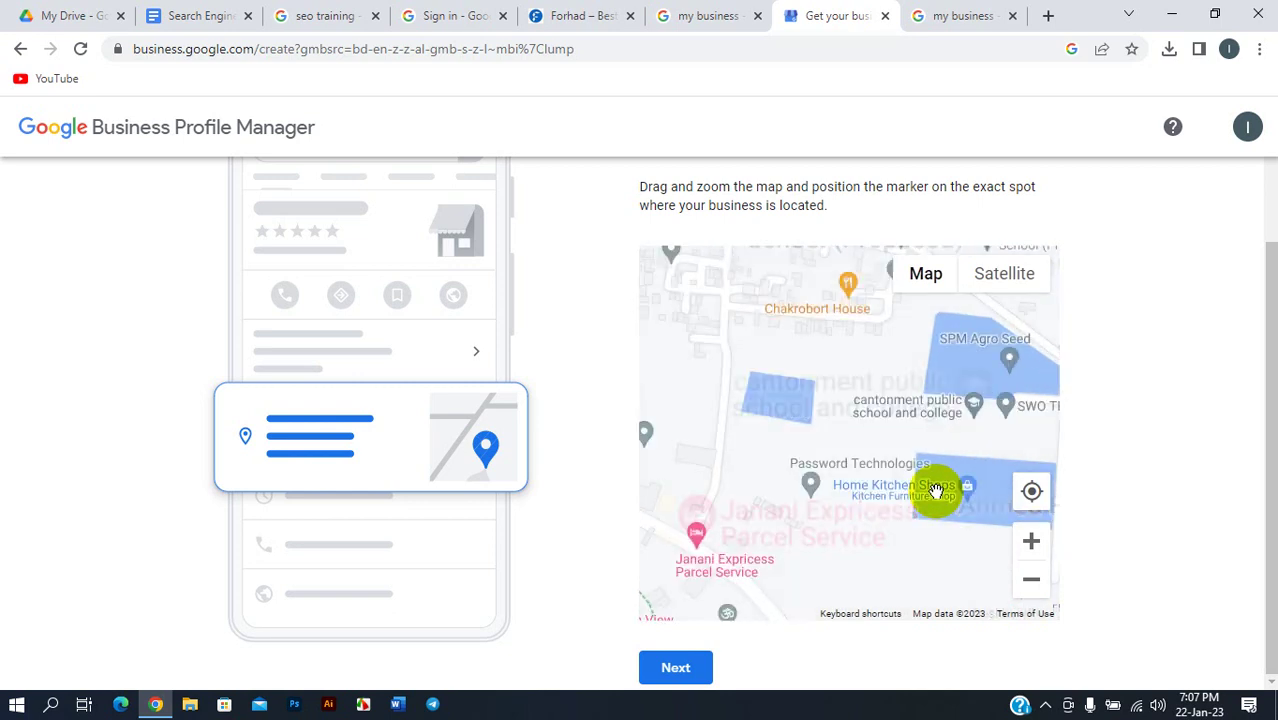
left_click_drag(941, 474, 685, 479)
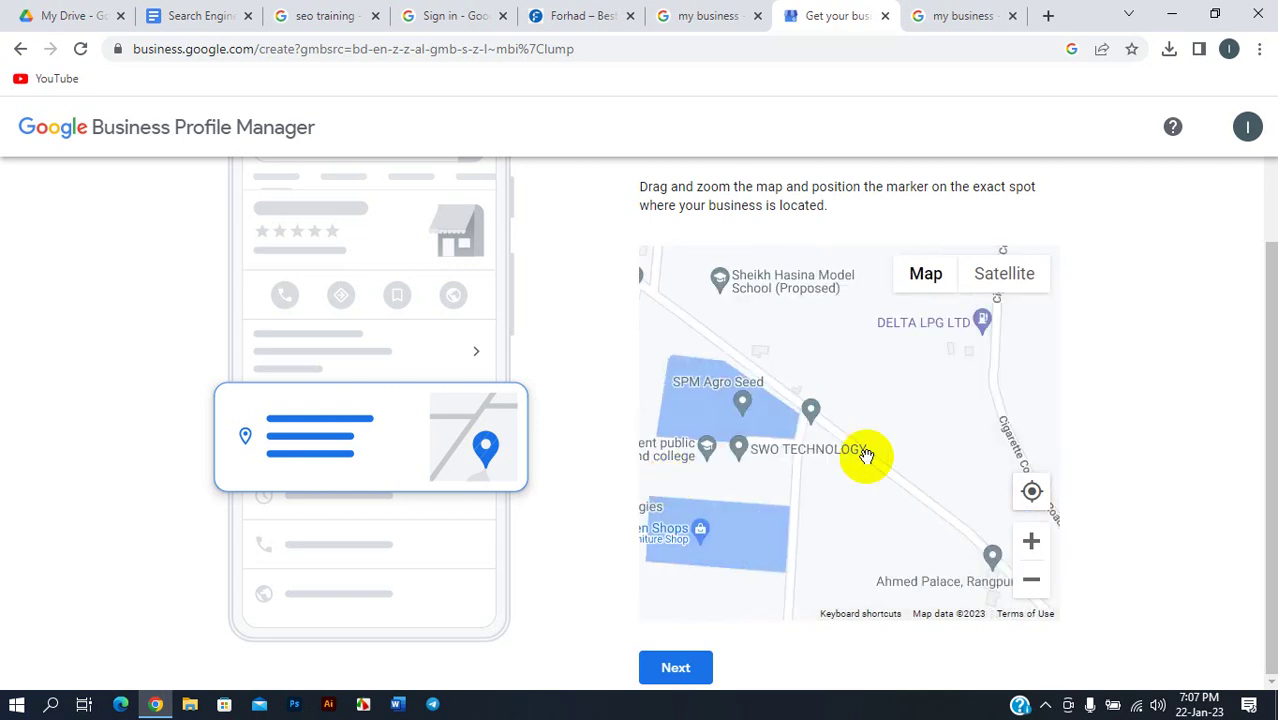
scroll(866, 455, "down", 1)
scroll(868, 452, "down", 1)
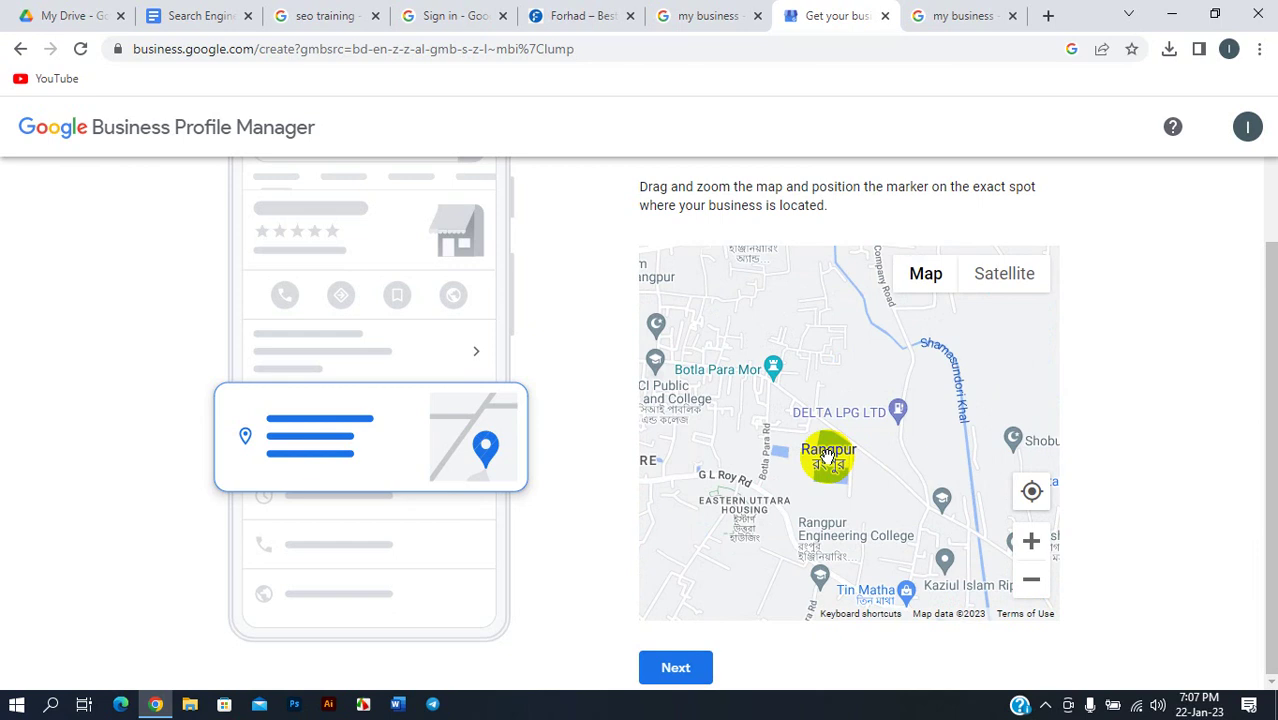
scroll(828, 457, "down", 1)
scroll(828, 457, "up", 1)
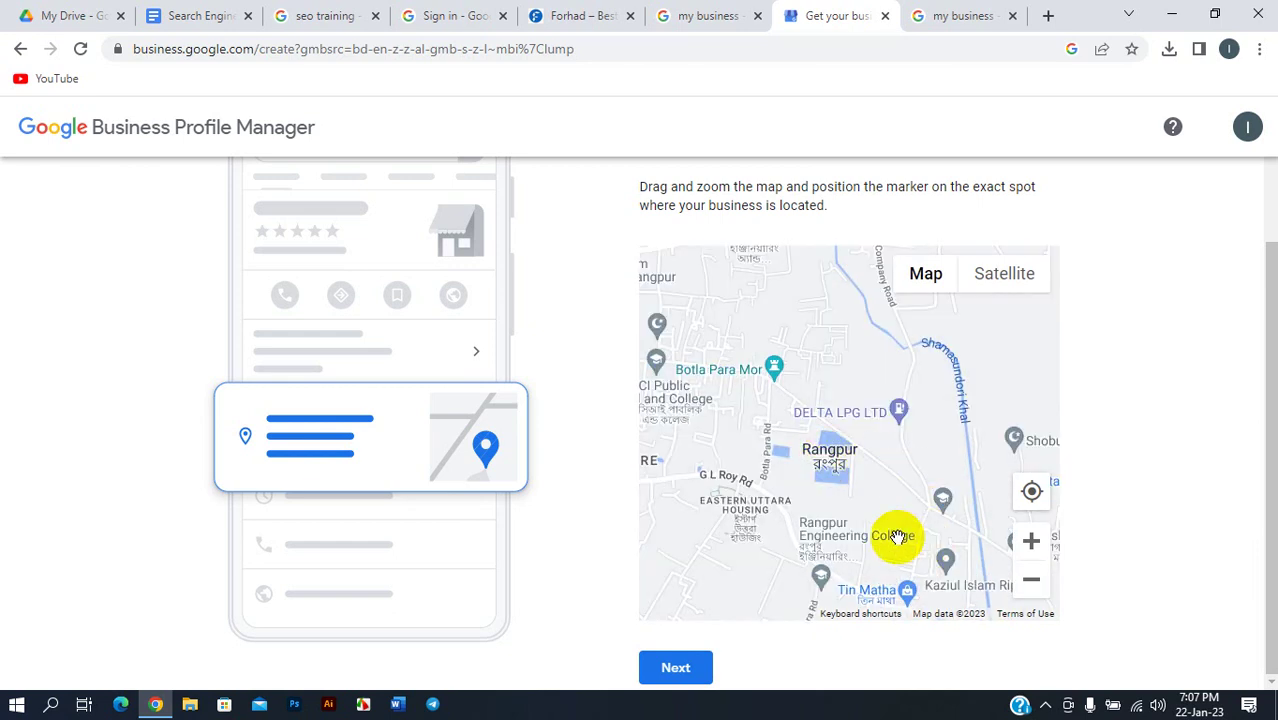
scroll(850, 486, "up", 1)
scroll(855, 468, "down", 1)
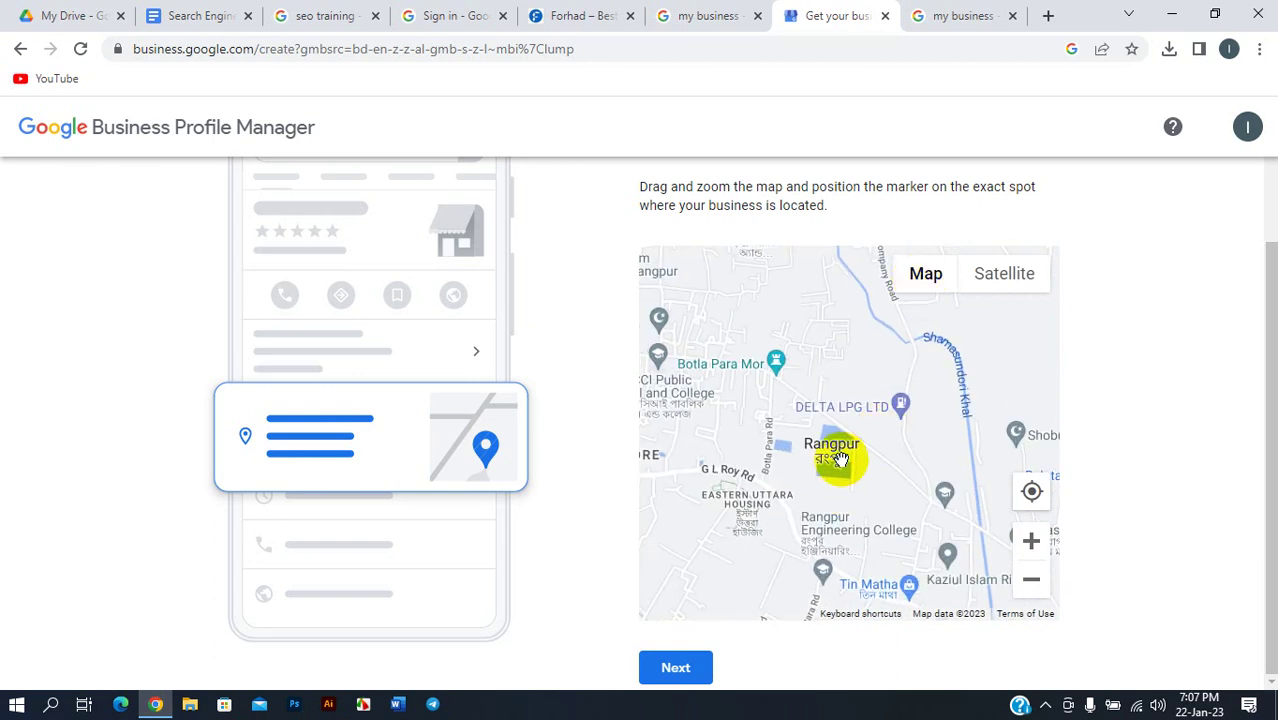
scroll(840, 458, "down", 1)
scroll(843, 458, "up", 1)
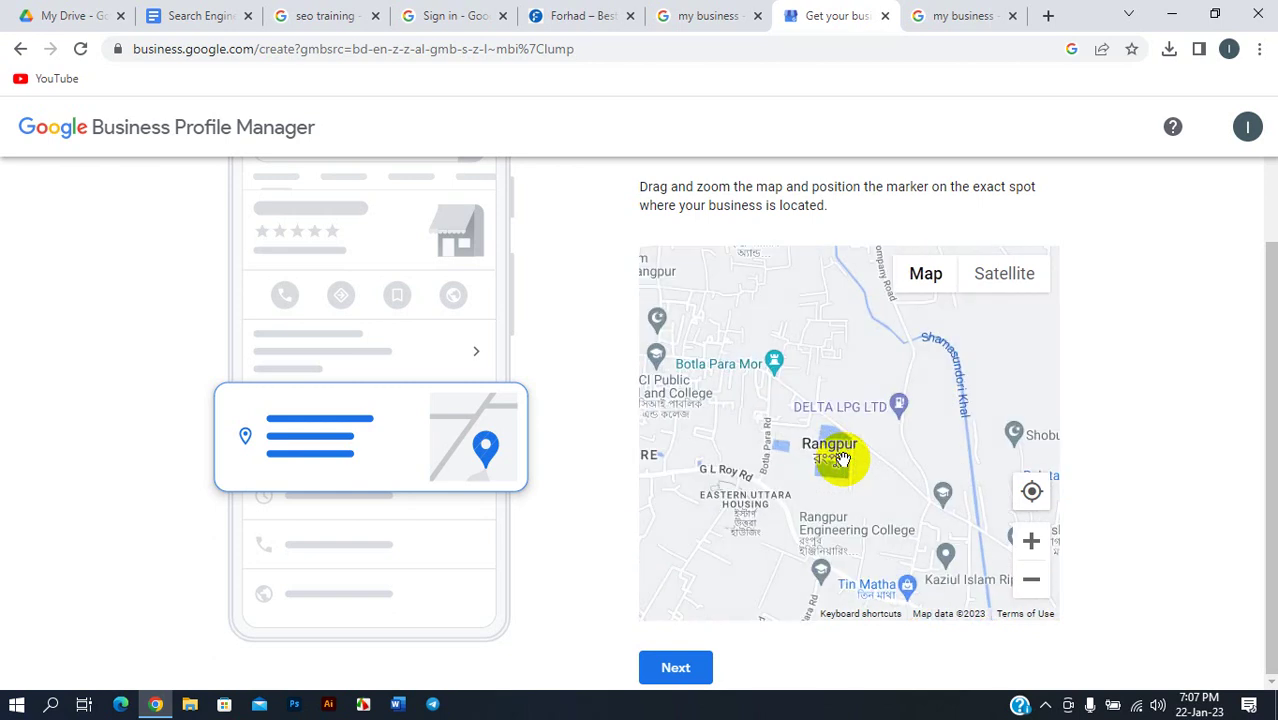
scroll(843, 458, "down", 2)
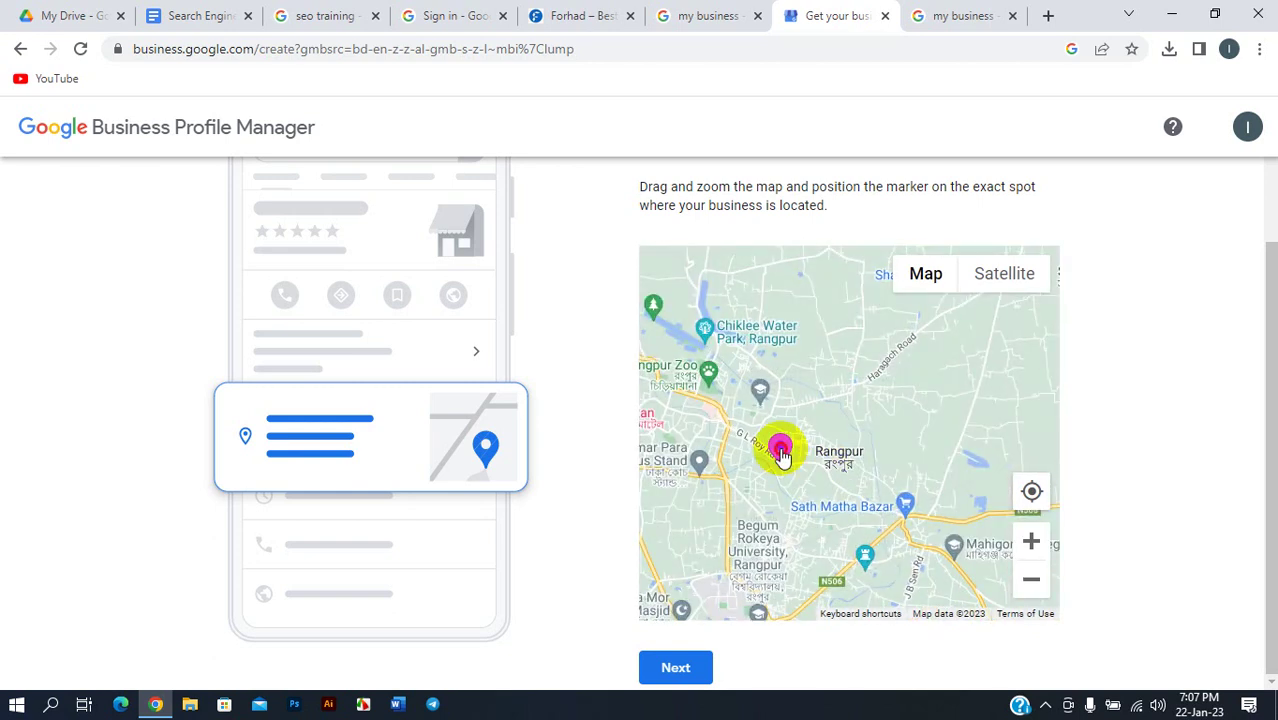
- Move the location marker toward the SWO Technology area
mouse_move(845, 444)
left_mouse_down()
mouse_move(872, 457)
mouse_move(813, 474)
mouse_move(988, 543)
left_mouse_up()
scroll(870, 460, "up", 2)
scroll(813, 474, "up", 2)
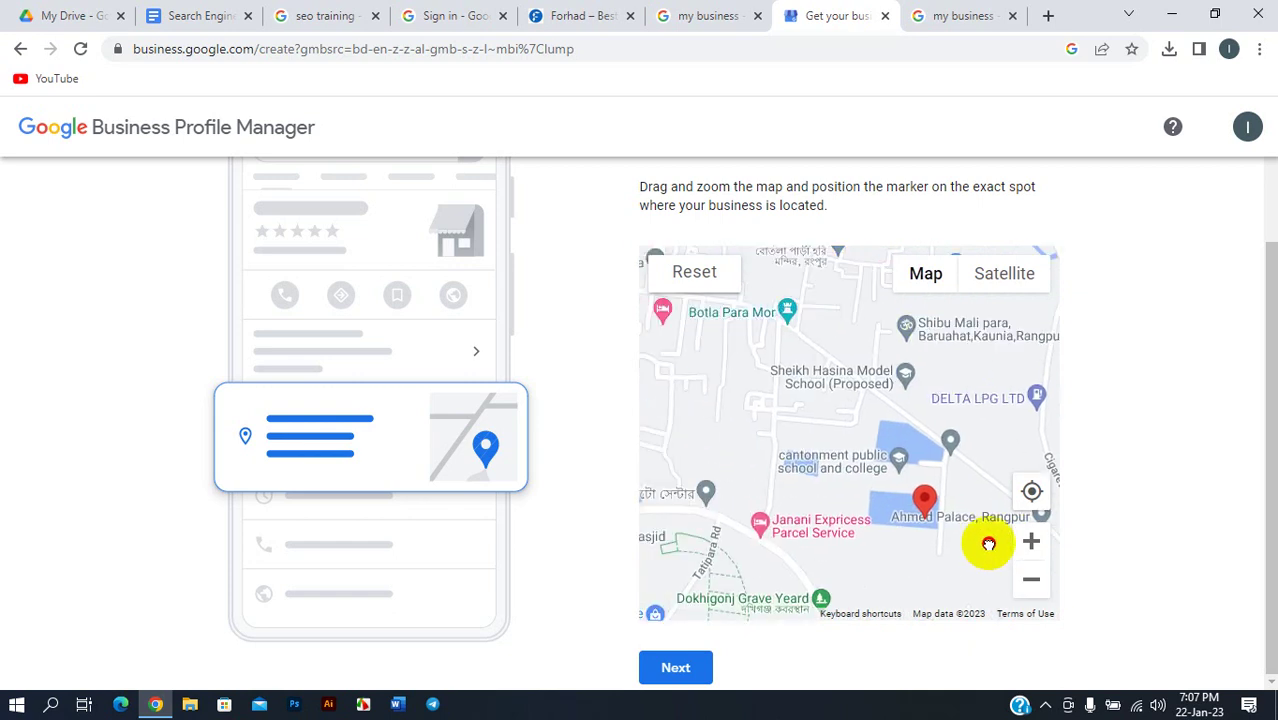
left_click_drag(813, 508, 805, 528)
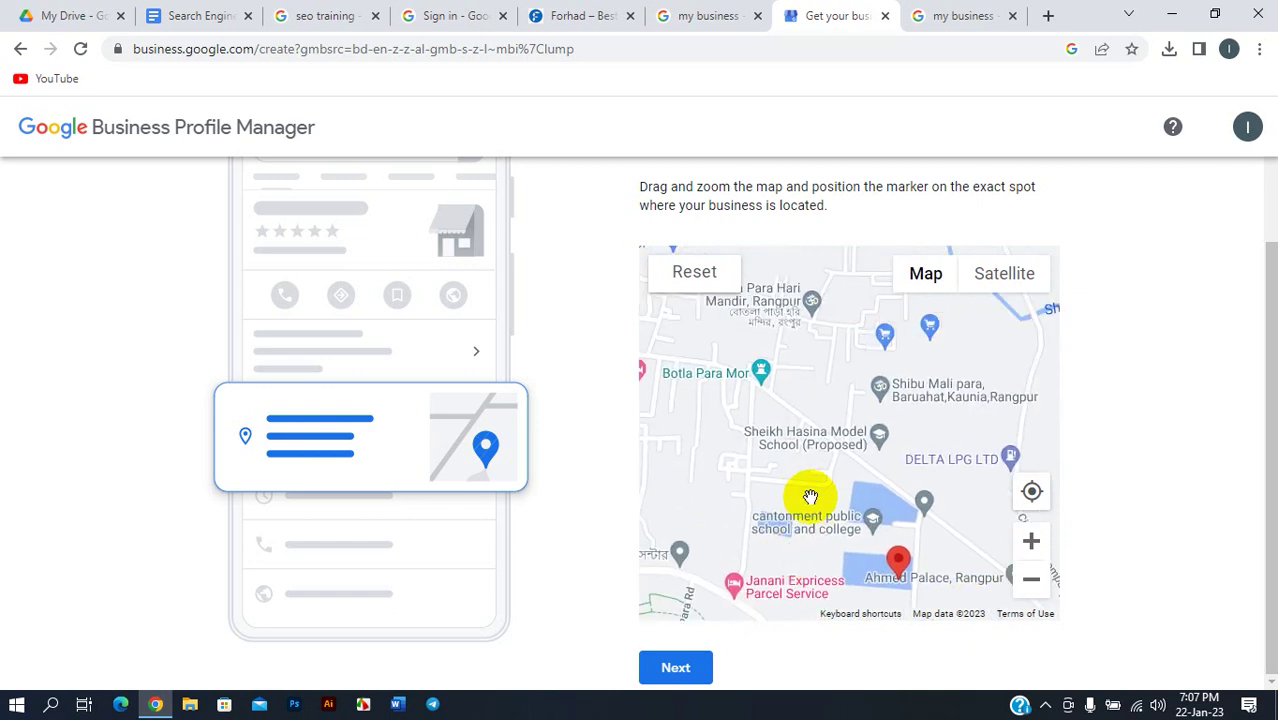
scroll(806, 492, "down", 2)
scroll(808, 494, "down", 2)
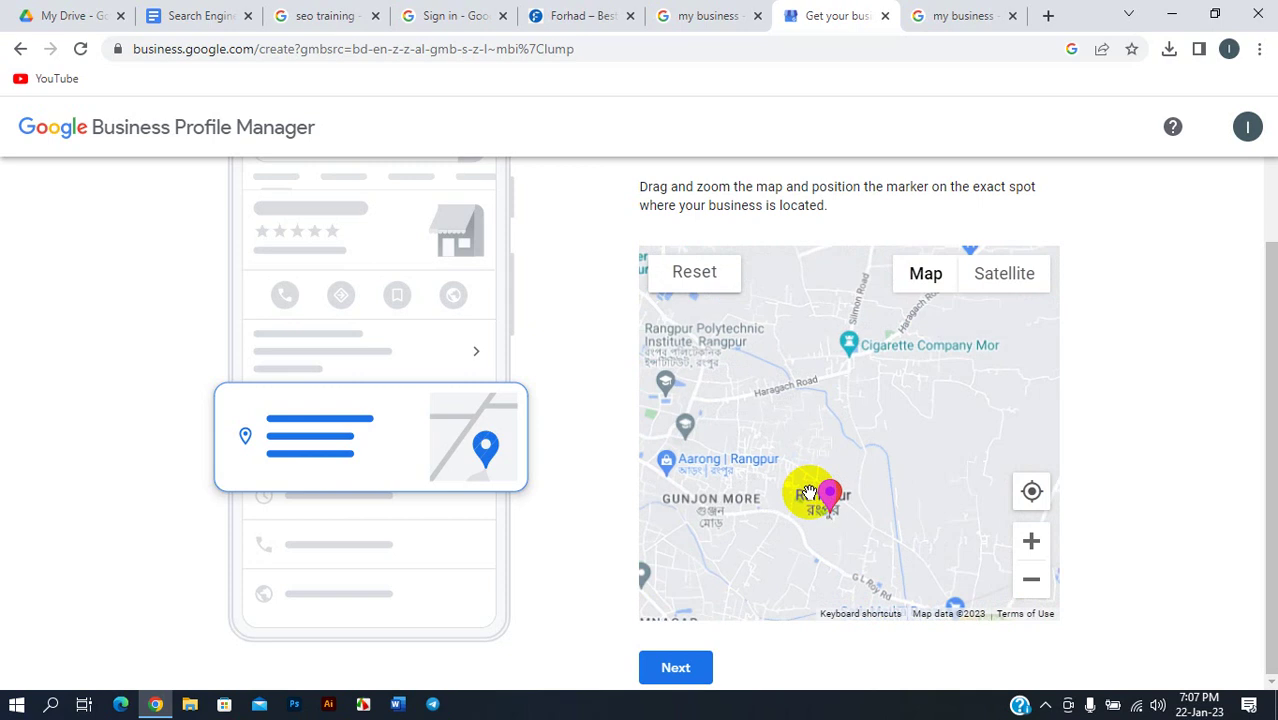
scroll(812, 500, "up", 5)
mouse_move(836, 535)
left_mouse_down()
mouse_move(713, 385)
mouse_move(779, 432)
left_mouse_up()
scroll(810, 492, "up", 2)
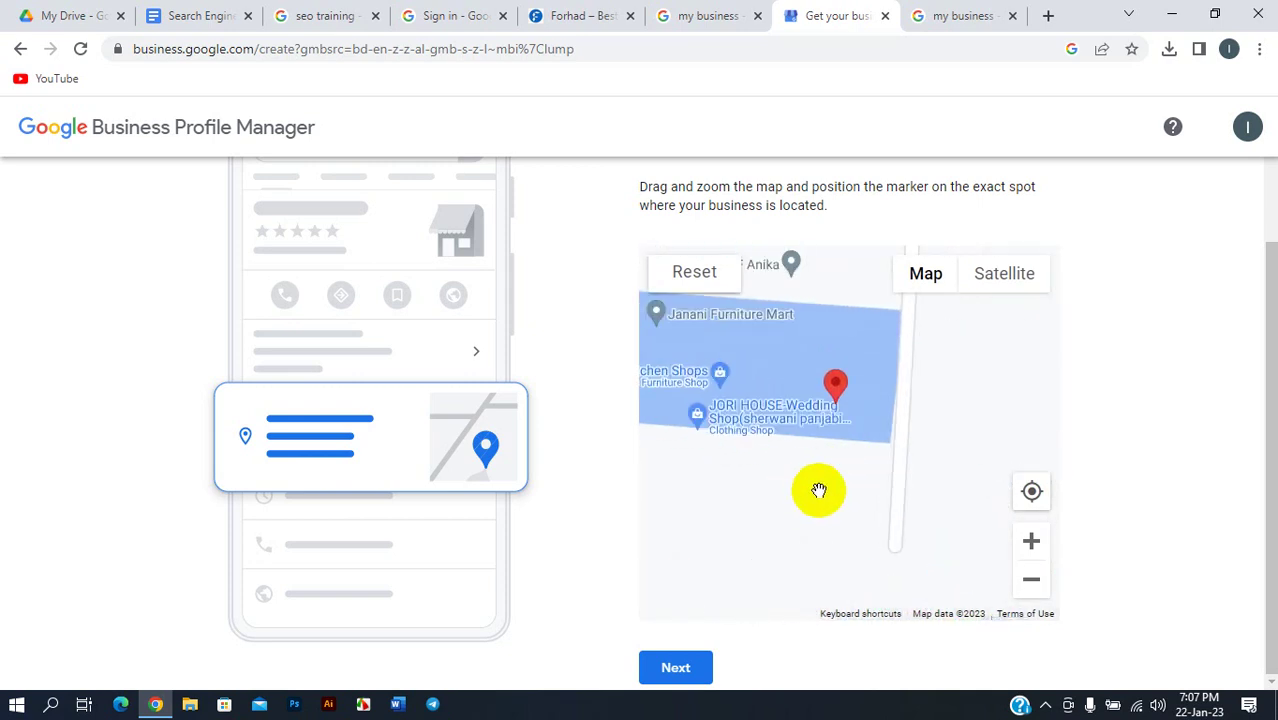
- Place the marker on the JORI HOUSE block beside Home Kitchen Shops
left_click_drag(766, 432, 971, 504)
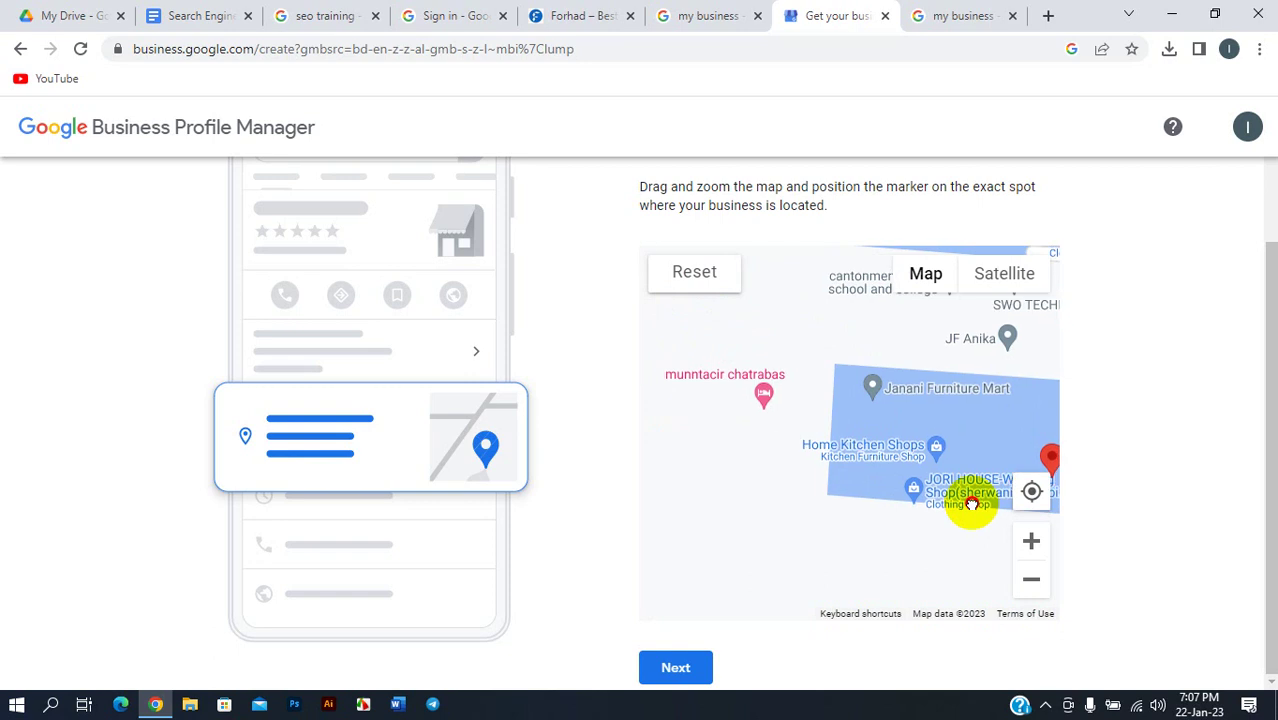
left_click_drag(776, 448, 733, 485)
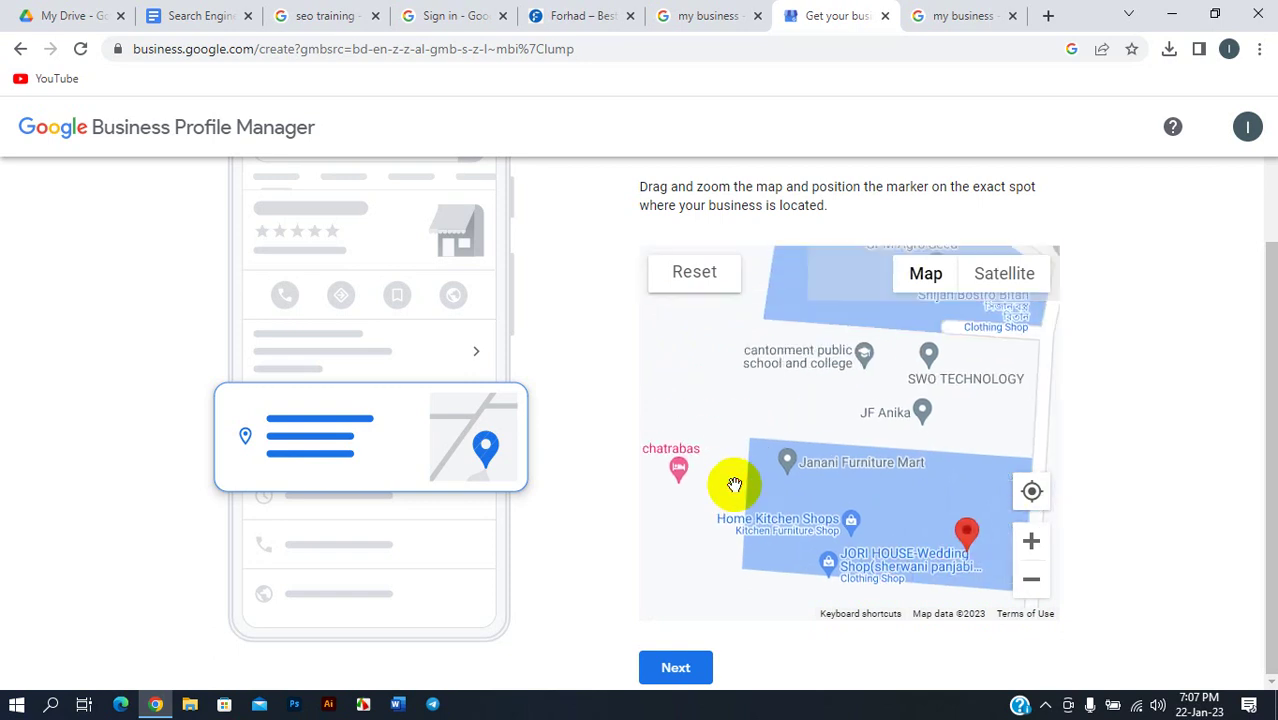
left_click_drag(1045, 378, 822, 465)
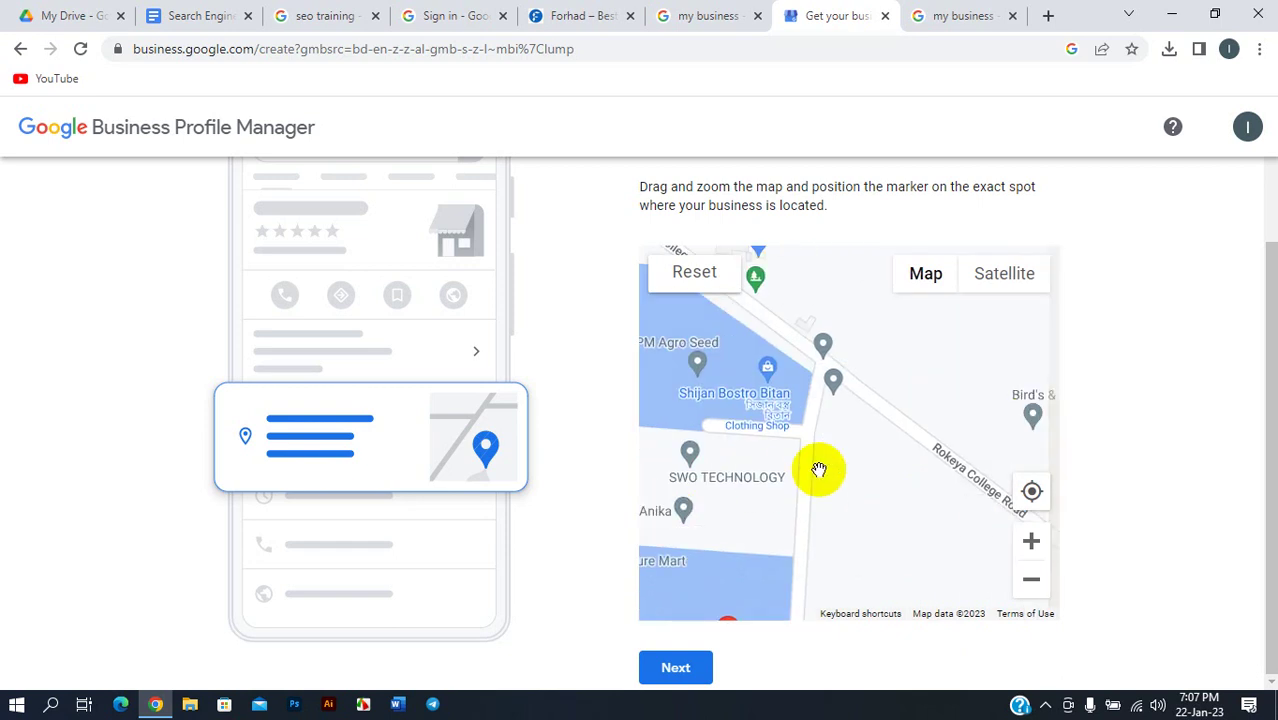
left_click_drag(806, 416, 711, 312)
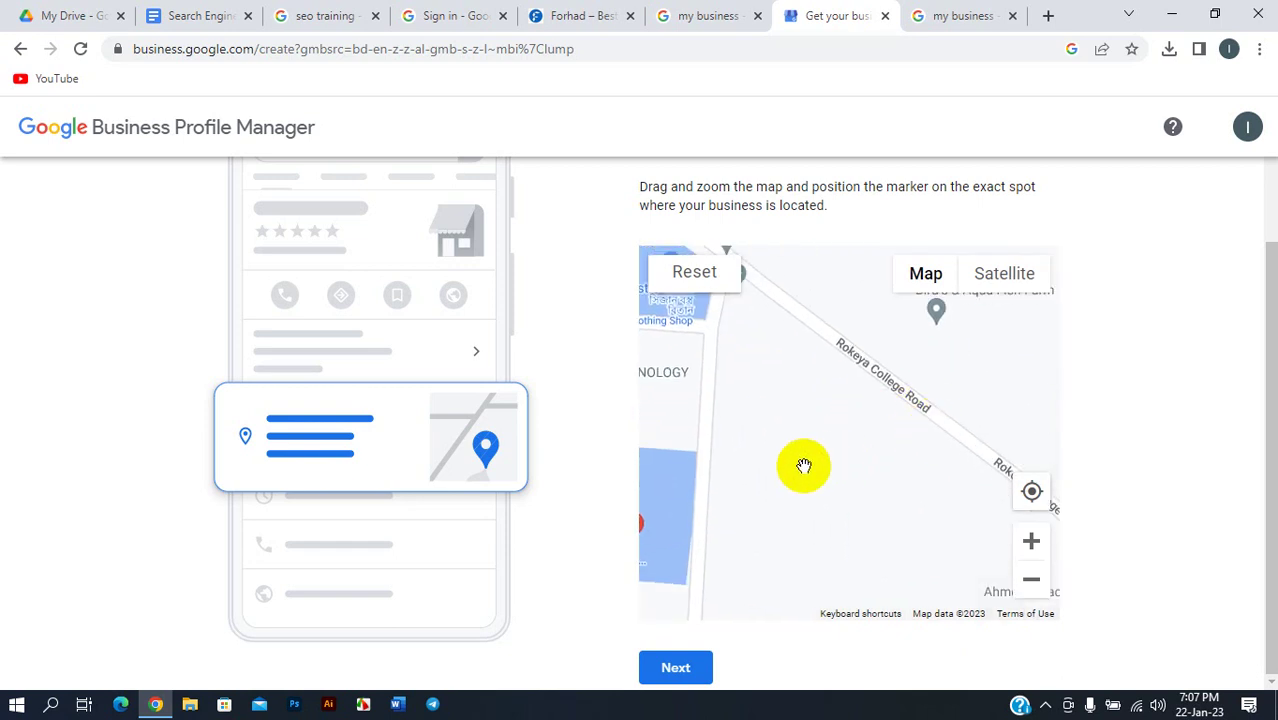
left_click_drag(804, 466, 807, 445)
left_click_drag(939, 456, 779, 405)
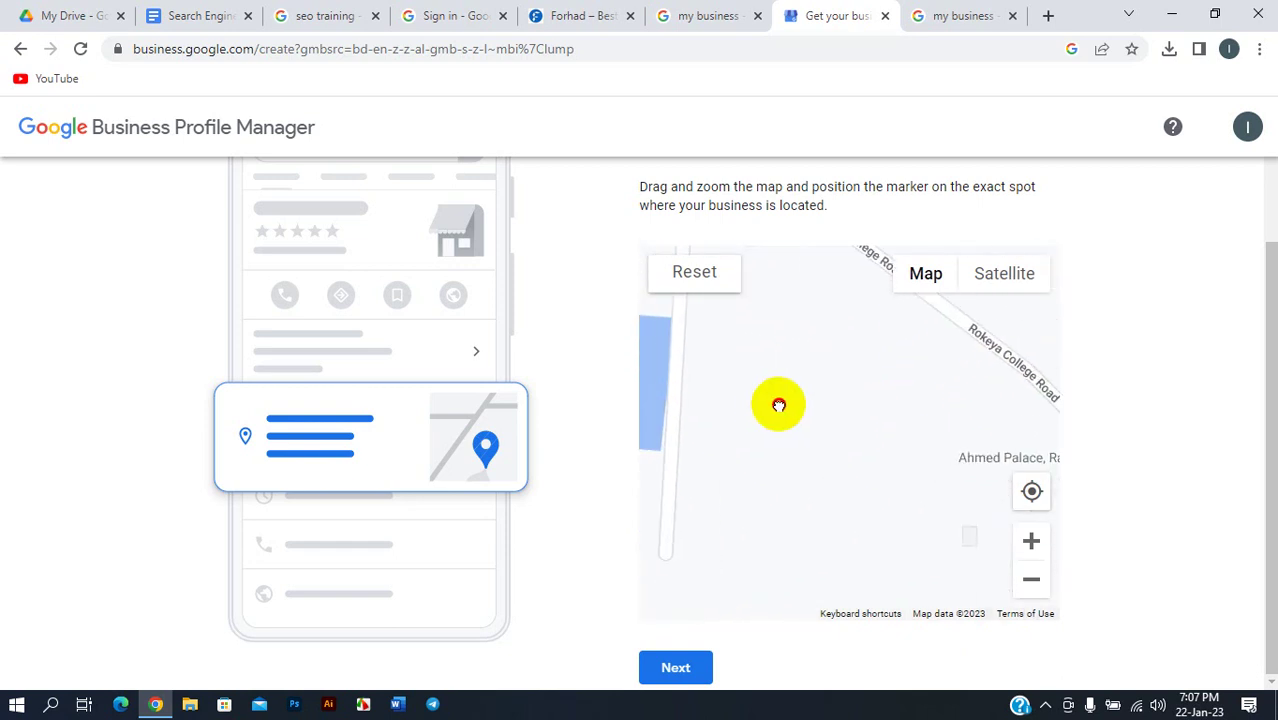
mouse_move(645, 430)
left_mouse_down()
mouse_move(659, 414)
mouse_move(822, 415)
mouse_move(1005, 458)
left_mouse_up()
left_click_drag(904, 456, 668, 448)
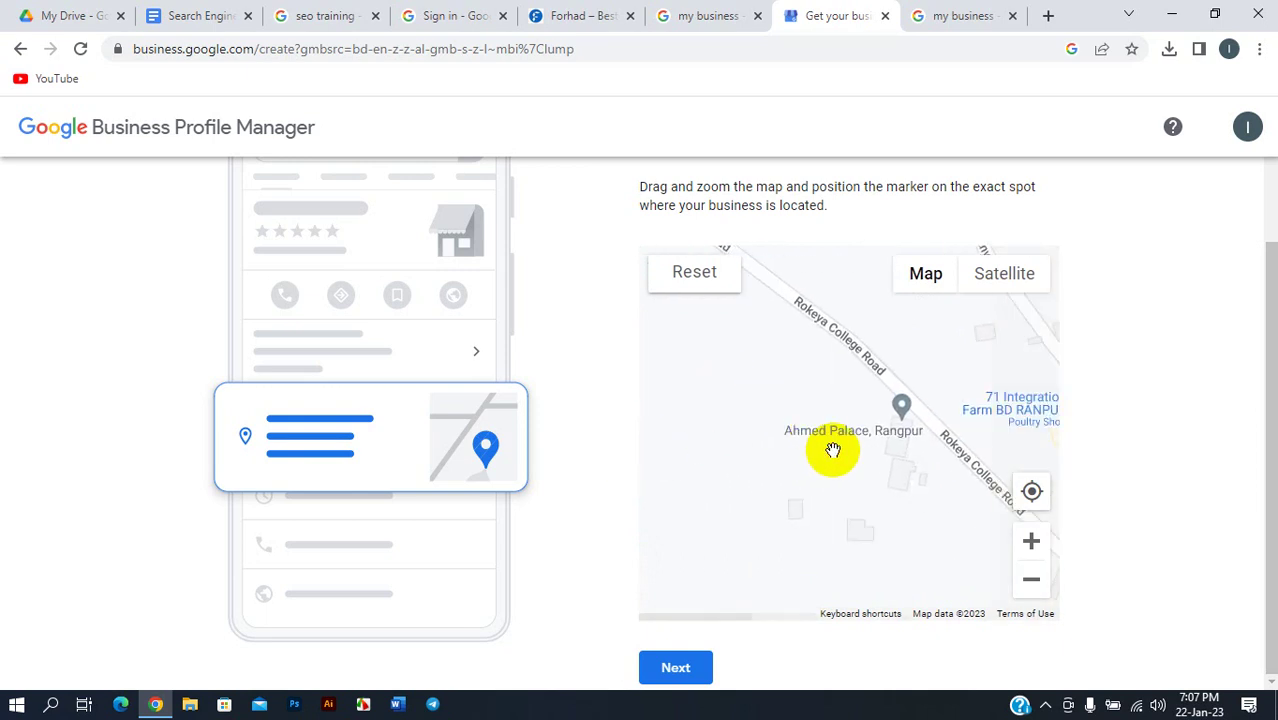
left_click_drag(879, 462, 742, 402)
mouse_move(882, 440)
left_mouse_down()
mouse_move(756, 397)
mouse_move(745, 431)
mouse_move(750, 369)
mouse_move(765, 371)
mouse_move(684, 362)
mouse_move(890, 479)
mouse_move(904, 519)
mouse_move(747, 437)
mouse_move(849, 393)
left_mouse_up()
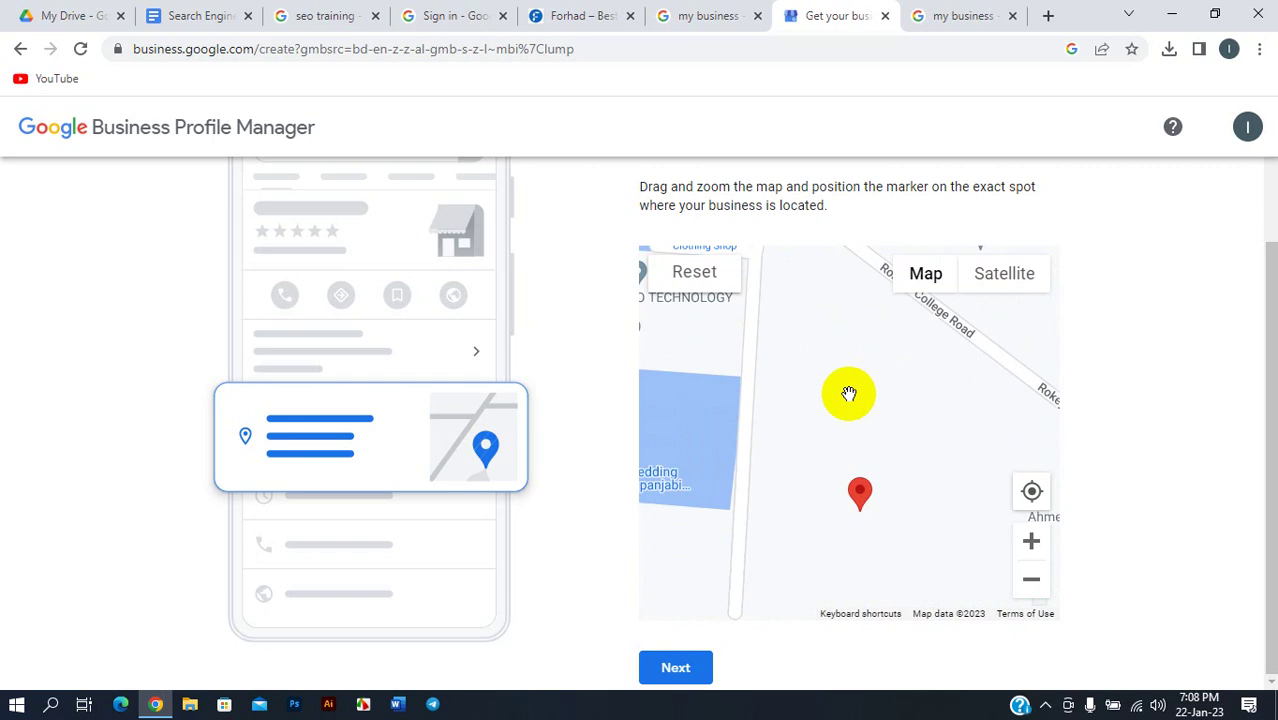
mouse_move(805, 325)
left_mouse_down()
mouse_move(967, 411)
mouse_move(898, 411)
mouse_move(970, 369)
mouse_move(860, 448)
mouse_move(799, 357)
mouse_move(830, 362)
left_mouse_up()
mouse_move(1020, 415)
left_mouse_down()
mouse_move(796, 388)
mouse_move(693, 391)
mouse_move(720, 395)
left_mouse_up()
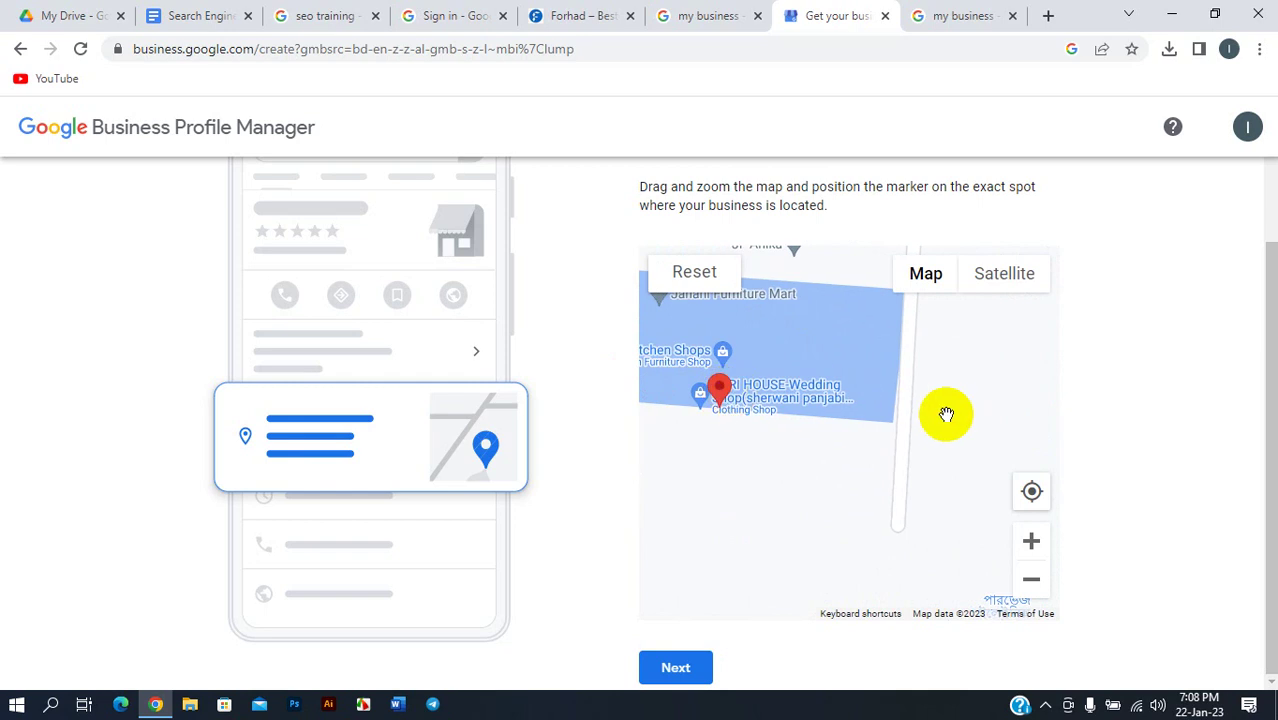
scroll(944, 414, "down", 1)
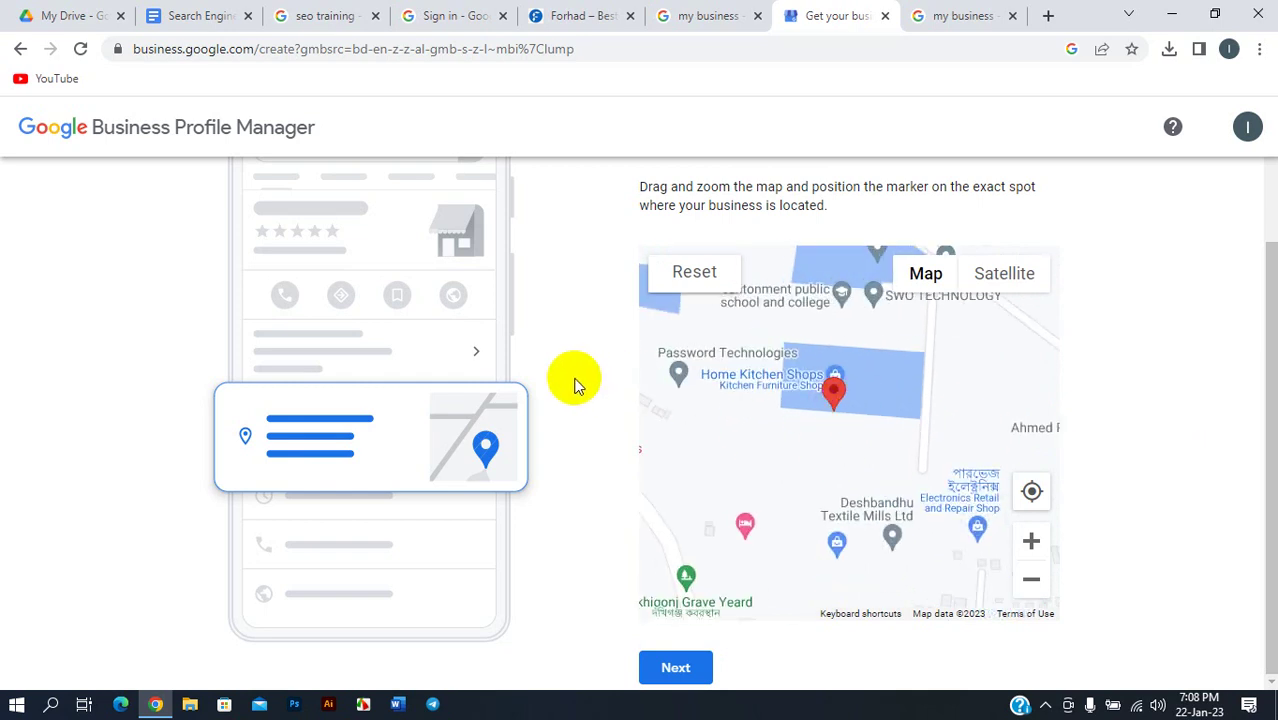
- Confirm the map pin and answer No to deliveries or home and office visits
left_click(674, 668)
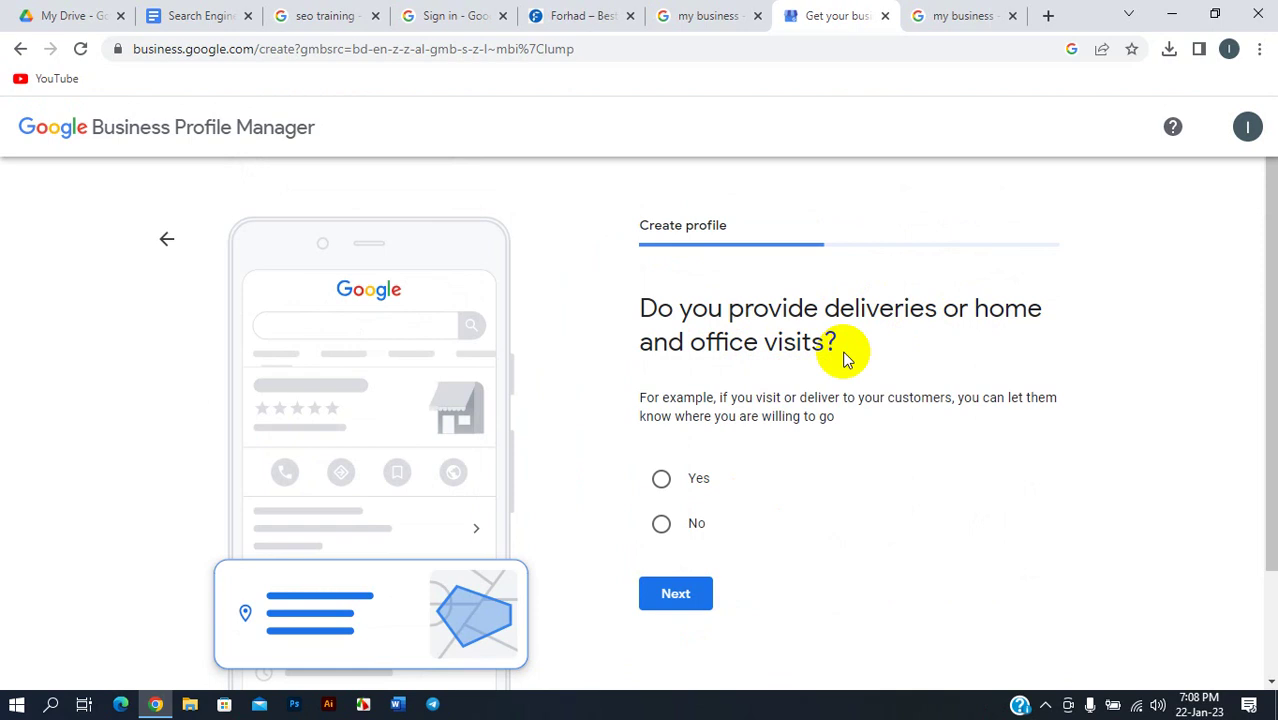
scroll(752, 425, "down", 1)
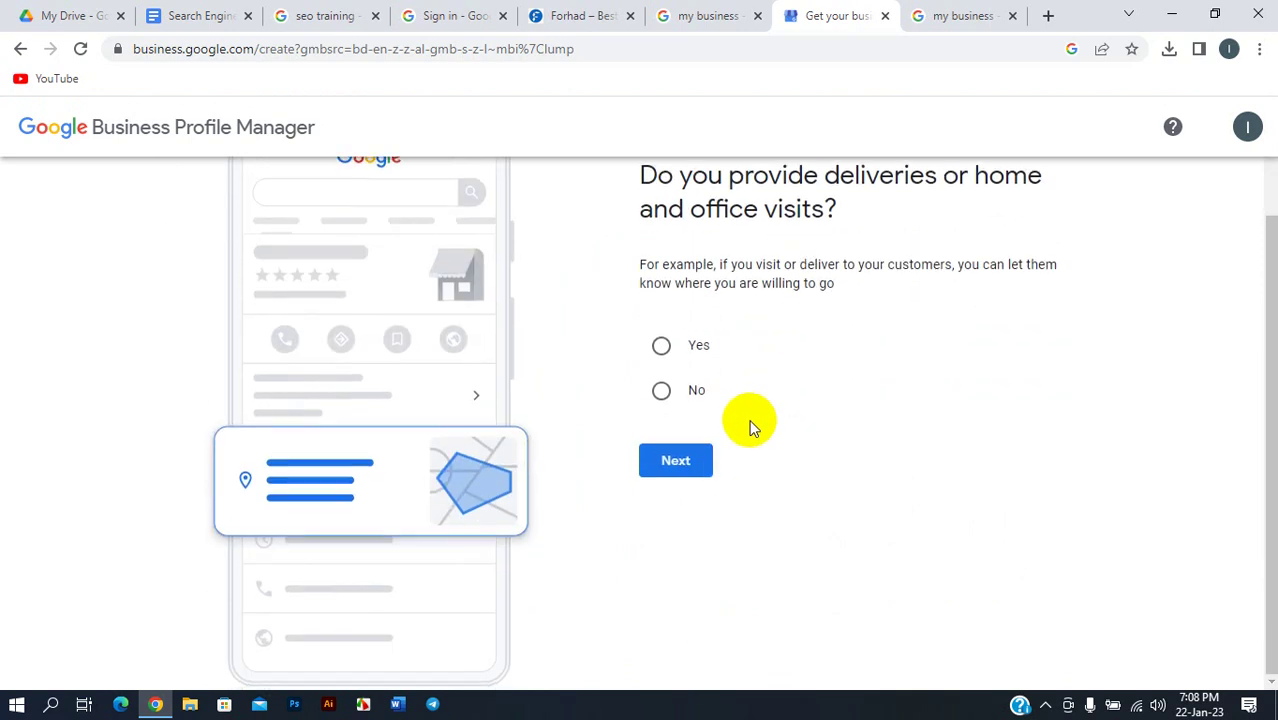
scroll(710, 390, "up", 1)
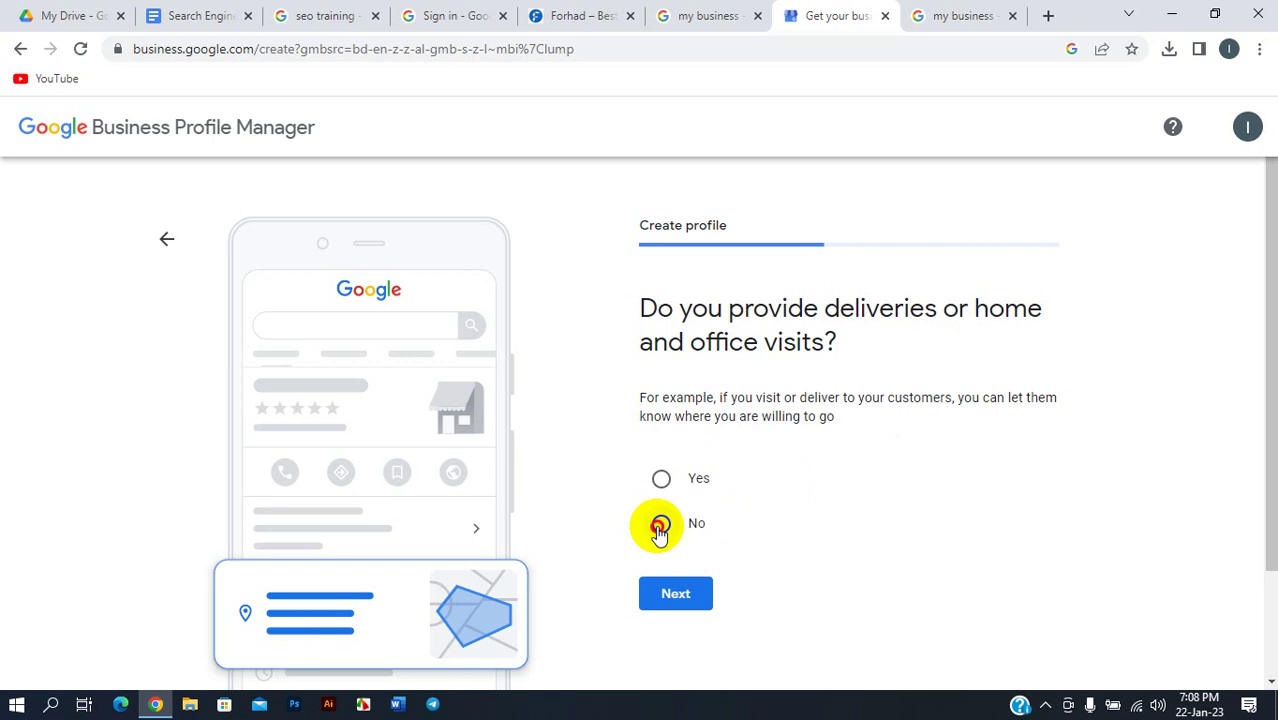
left_click(659, 527)
scroll(786, 508, "down", 1)
- Advance to Add contact info and enter the business phone number, dropping its leading 0
left_click(668, 466)
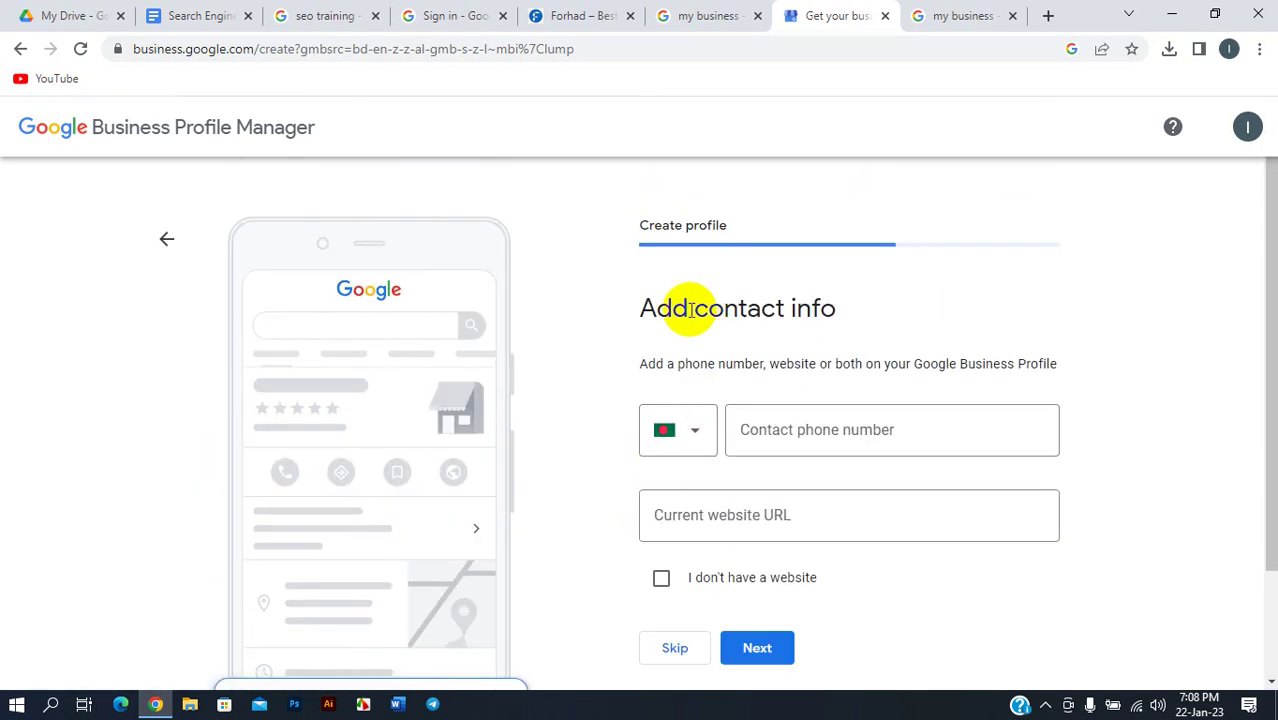
scroll(838, 332, "down", 1)
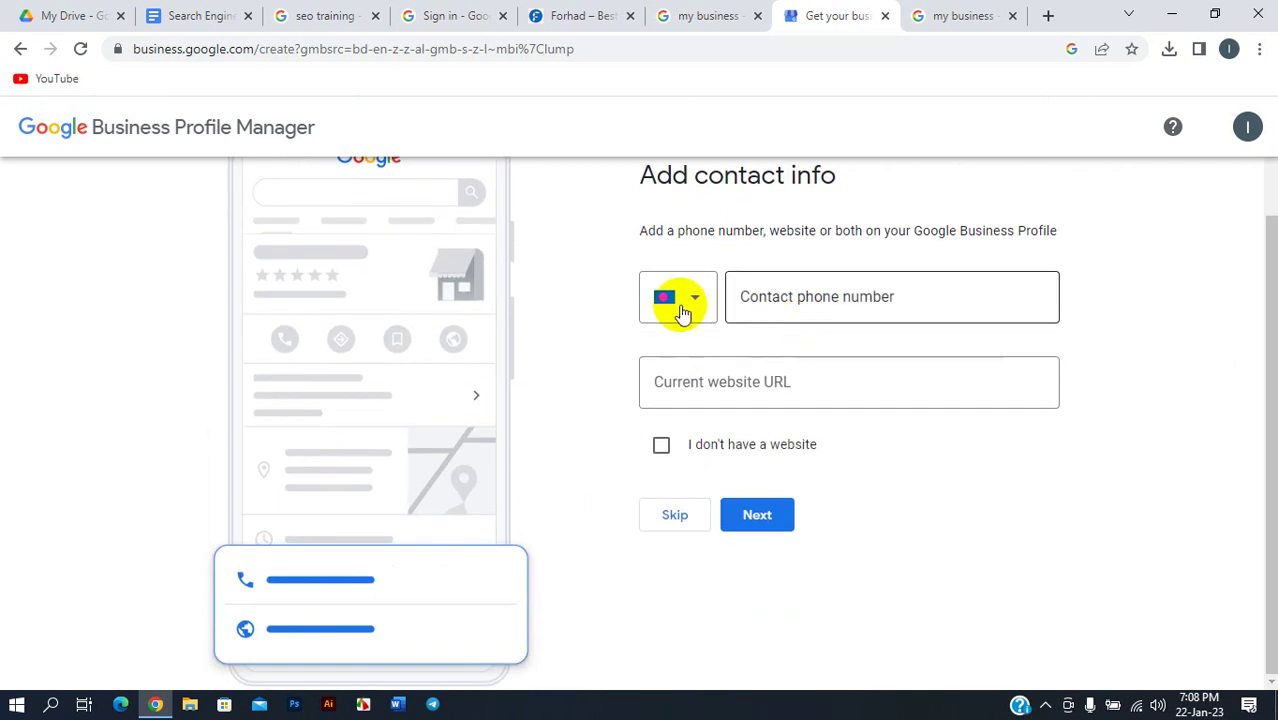
left_click(771, 297)
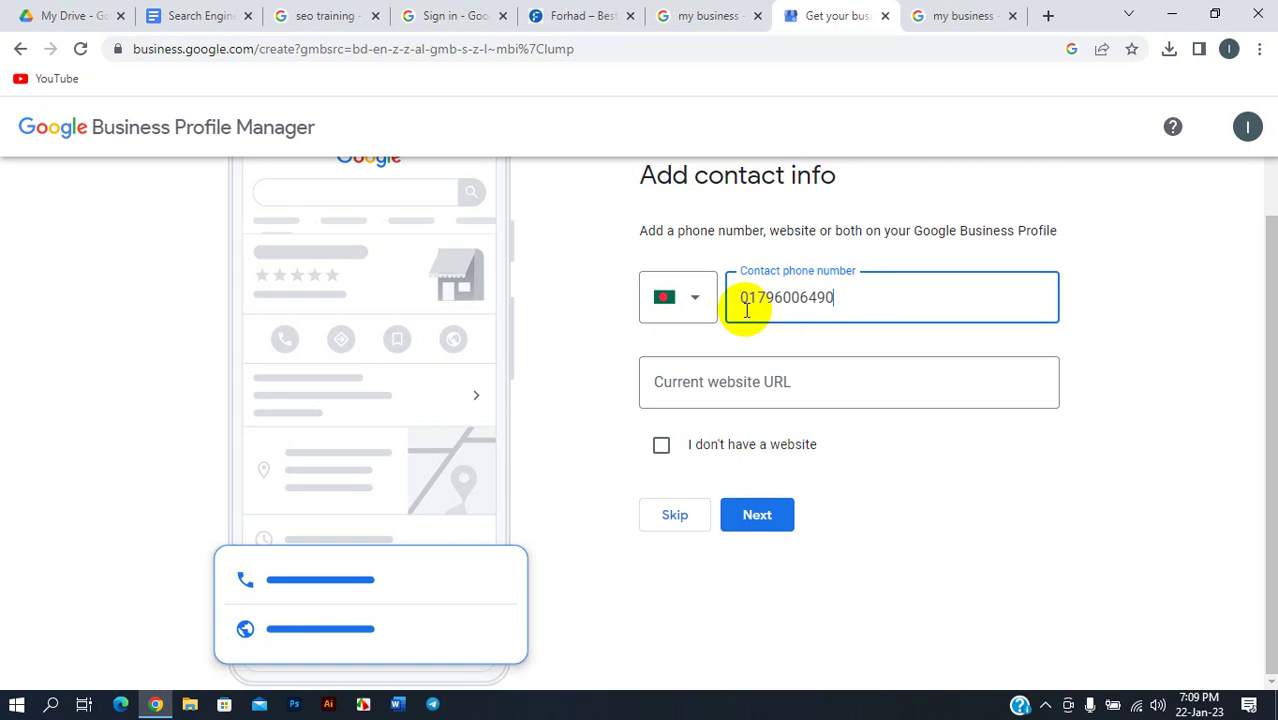
left_click(748, 296)
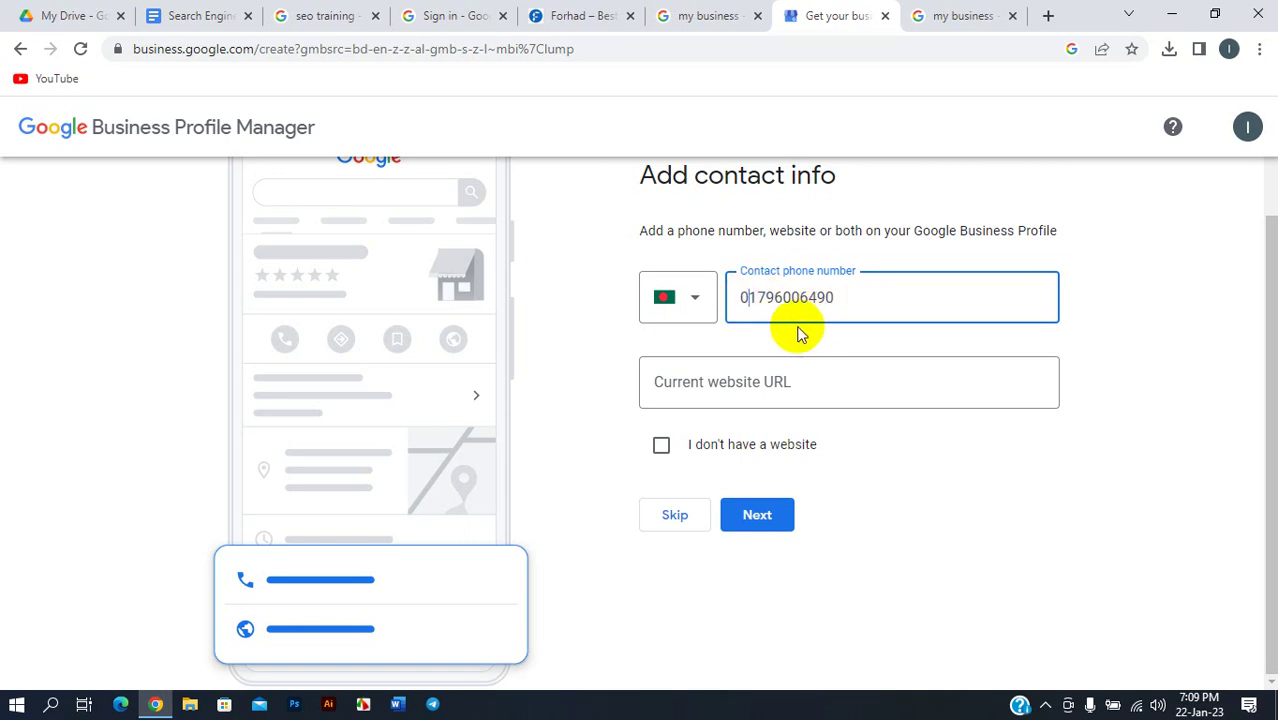
left_click(785, 342)
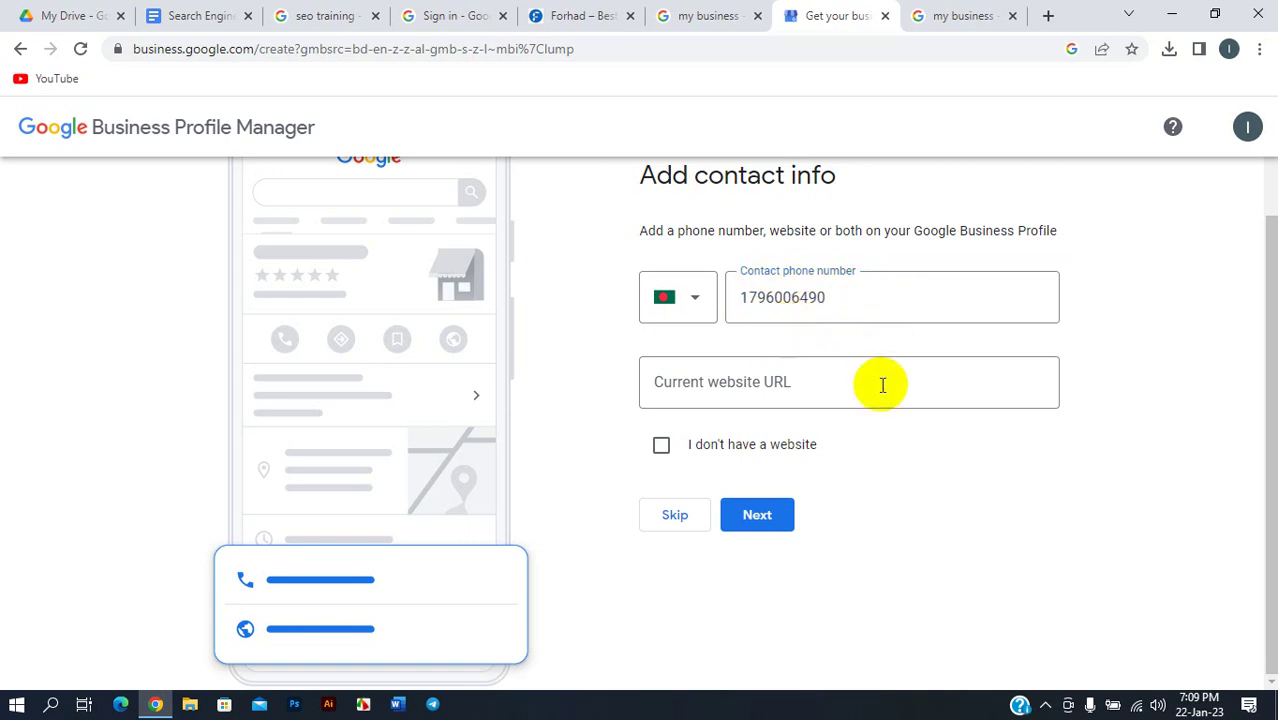
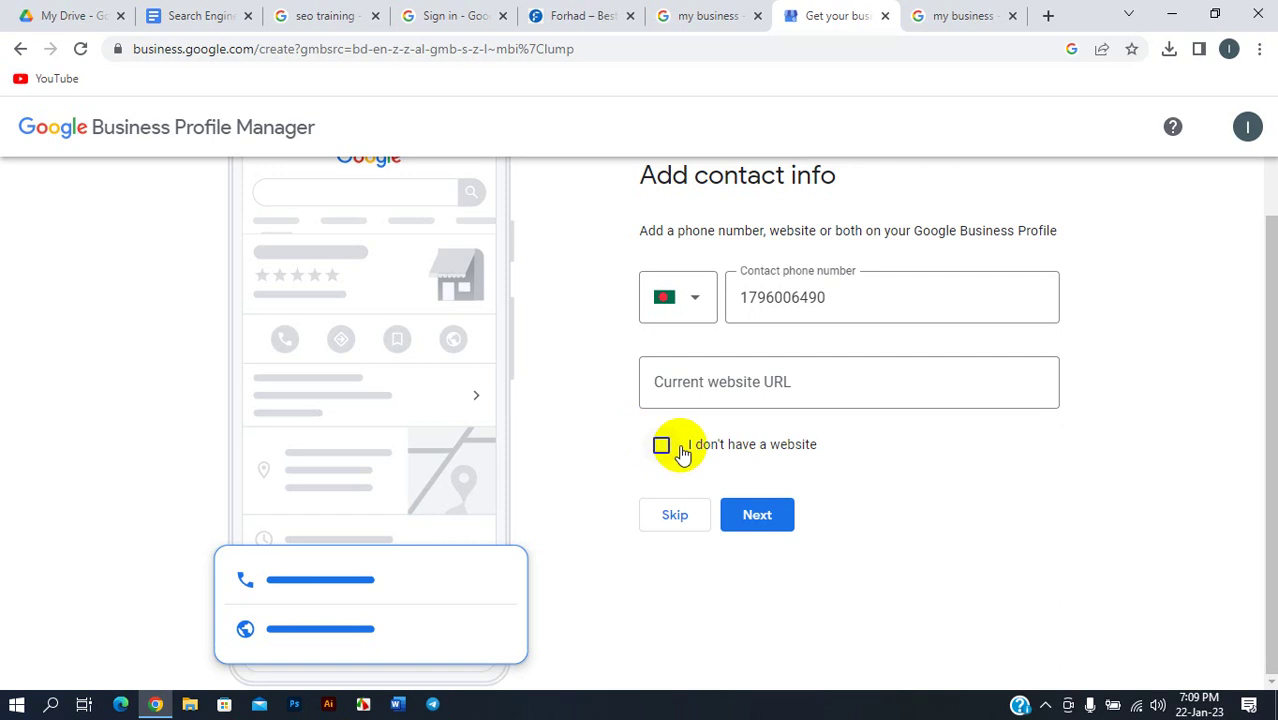
- Record that the business has no website and opt into updates and recommendations
left_click(661, 447)
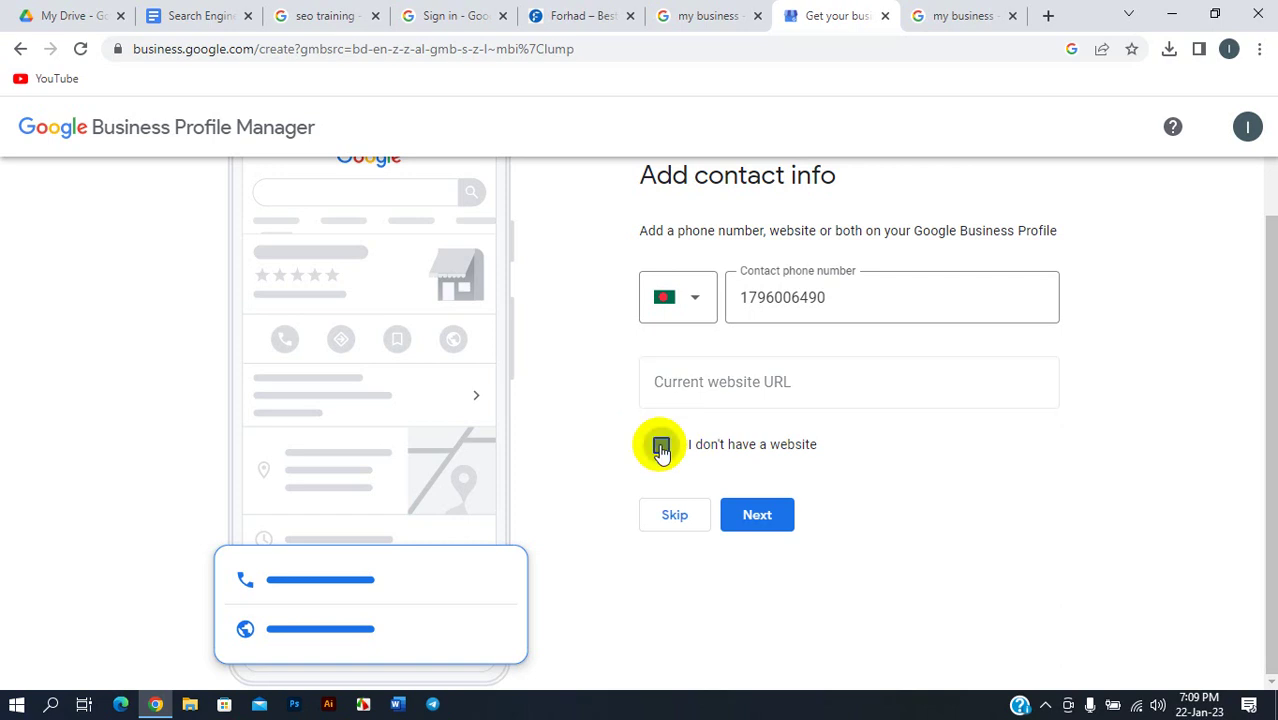
left_click(771, 507)
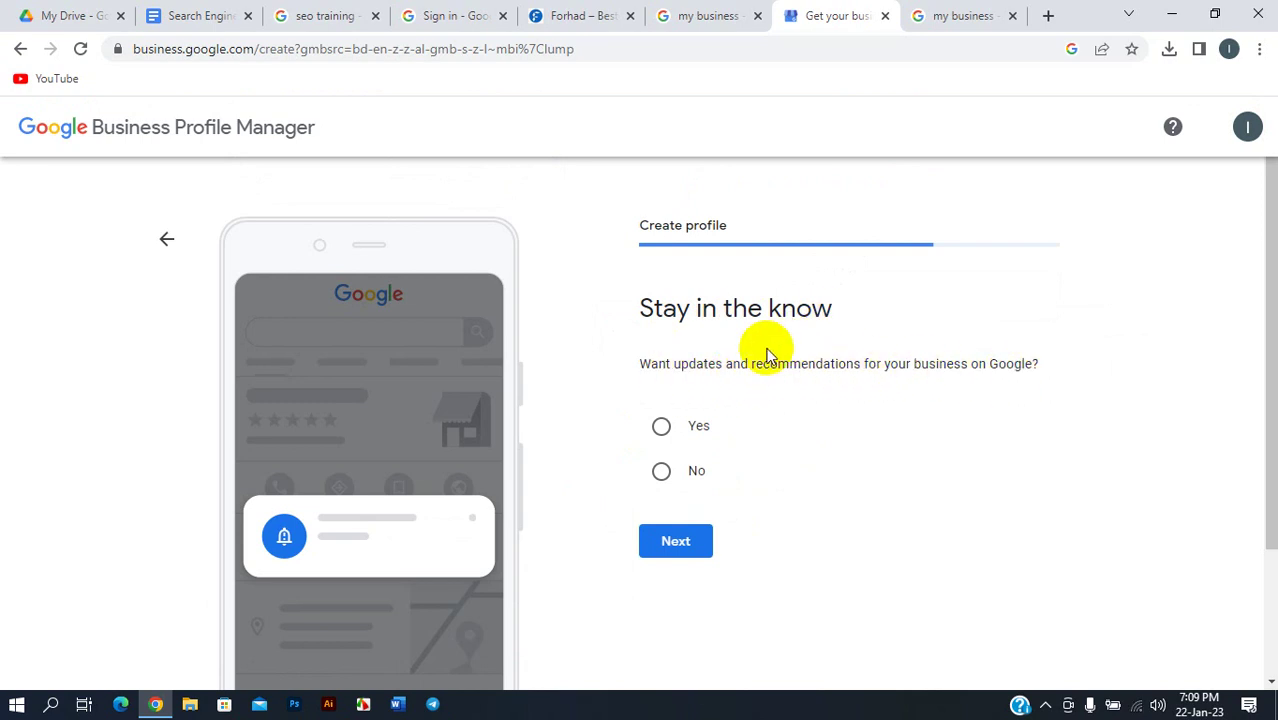
left_click(661, 426)
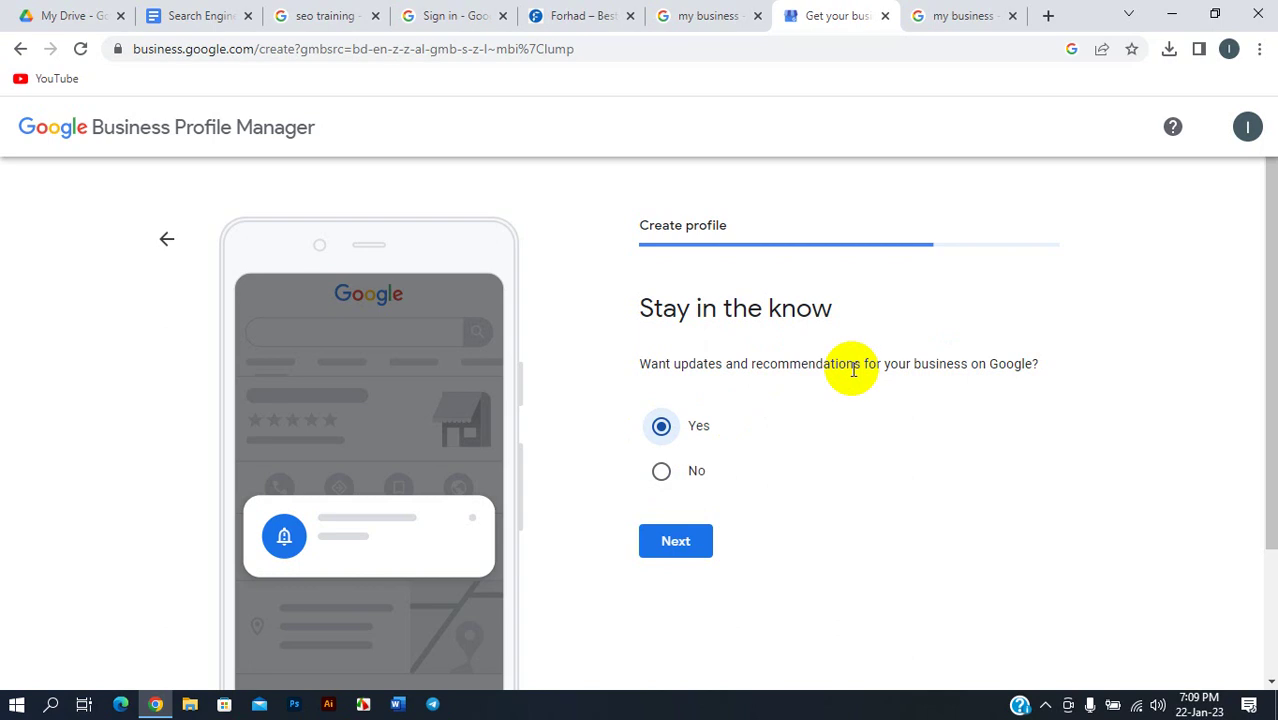
scroll(850, 365, "down", 2)
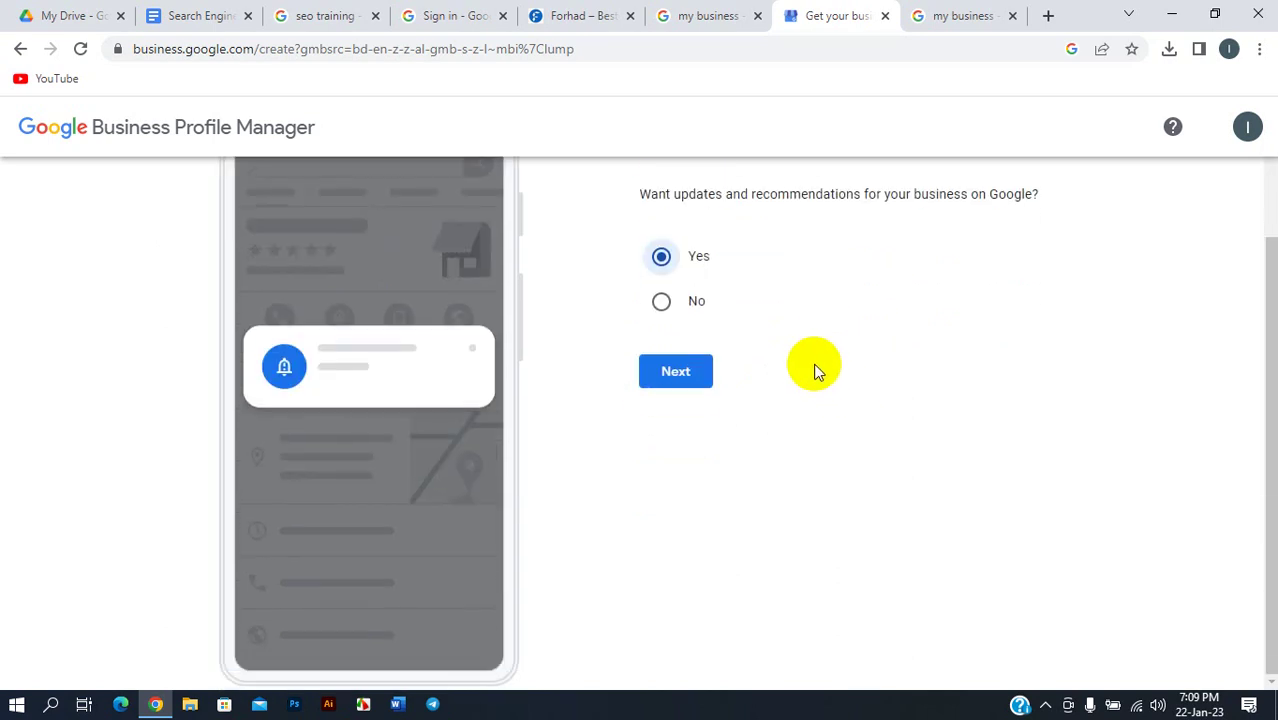
scroll(753, 408, "up", 2)
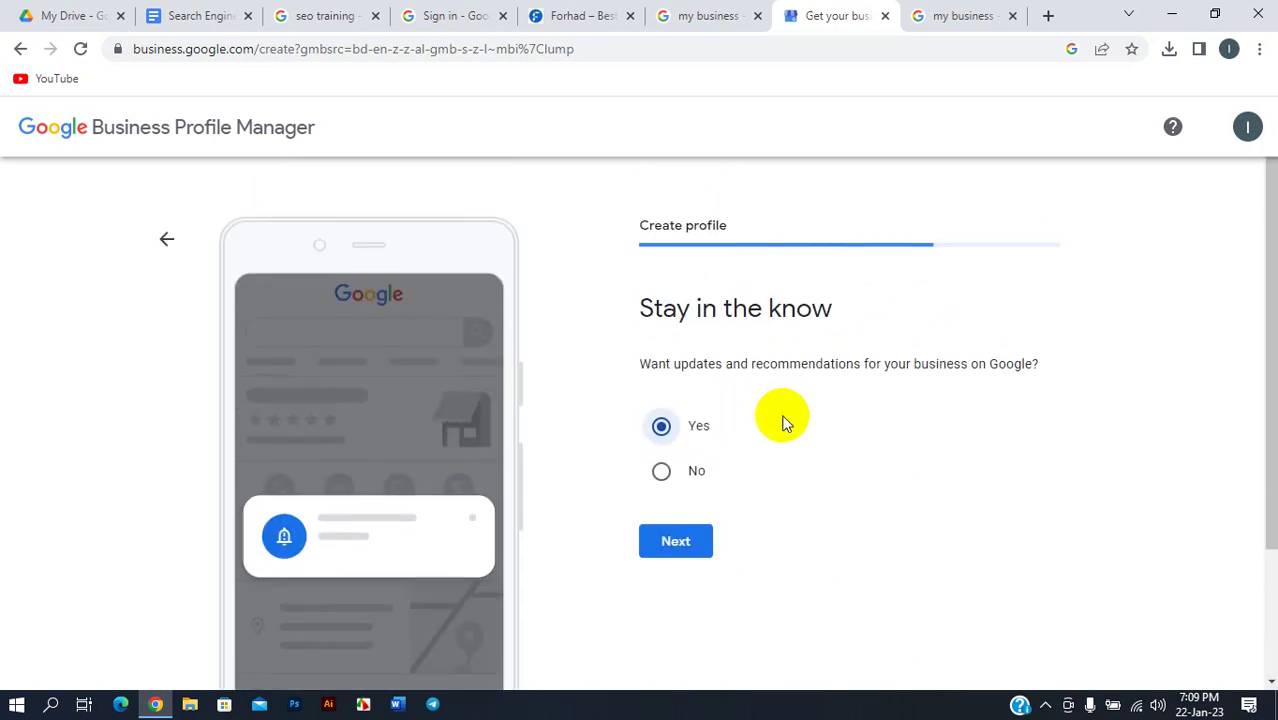
left_click(667, 550)
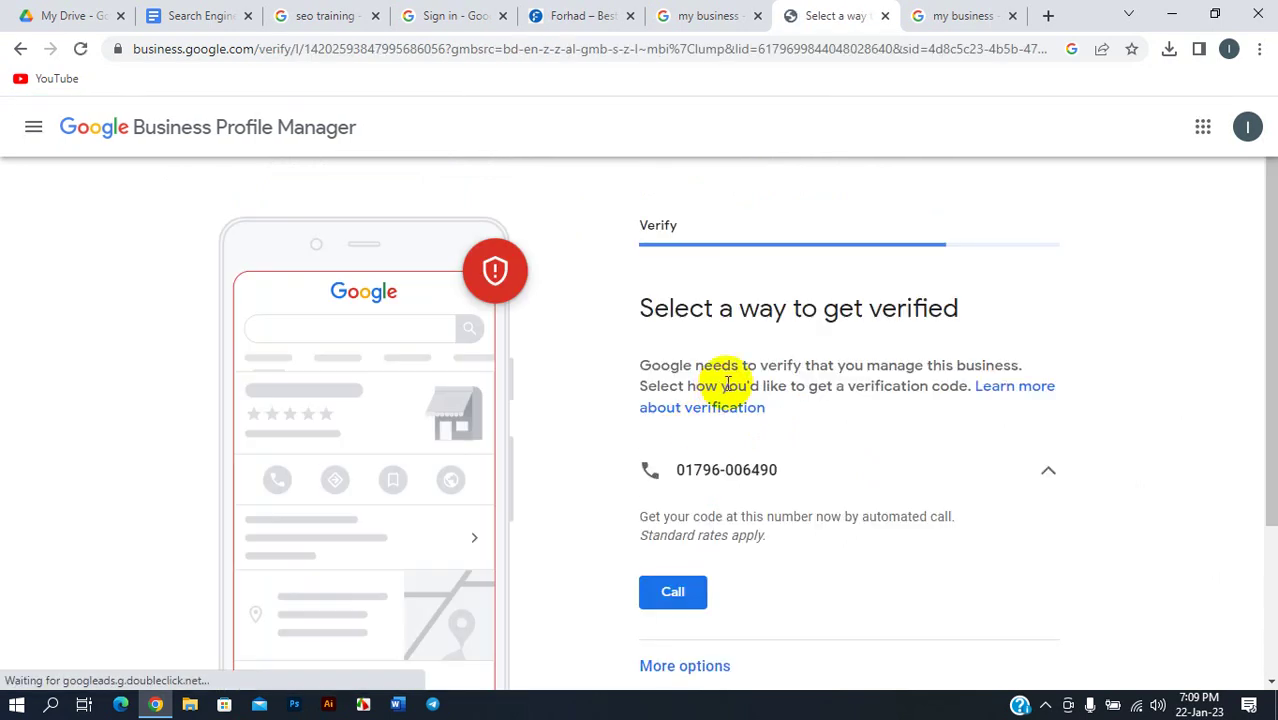
- Defer verification by choosing Verify Later under More options > Other options
scroll(740, 365, "down", 2)
scroll(745, 375, "up", 2)
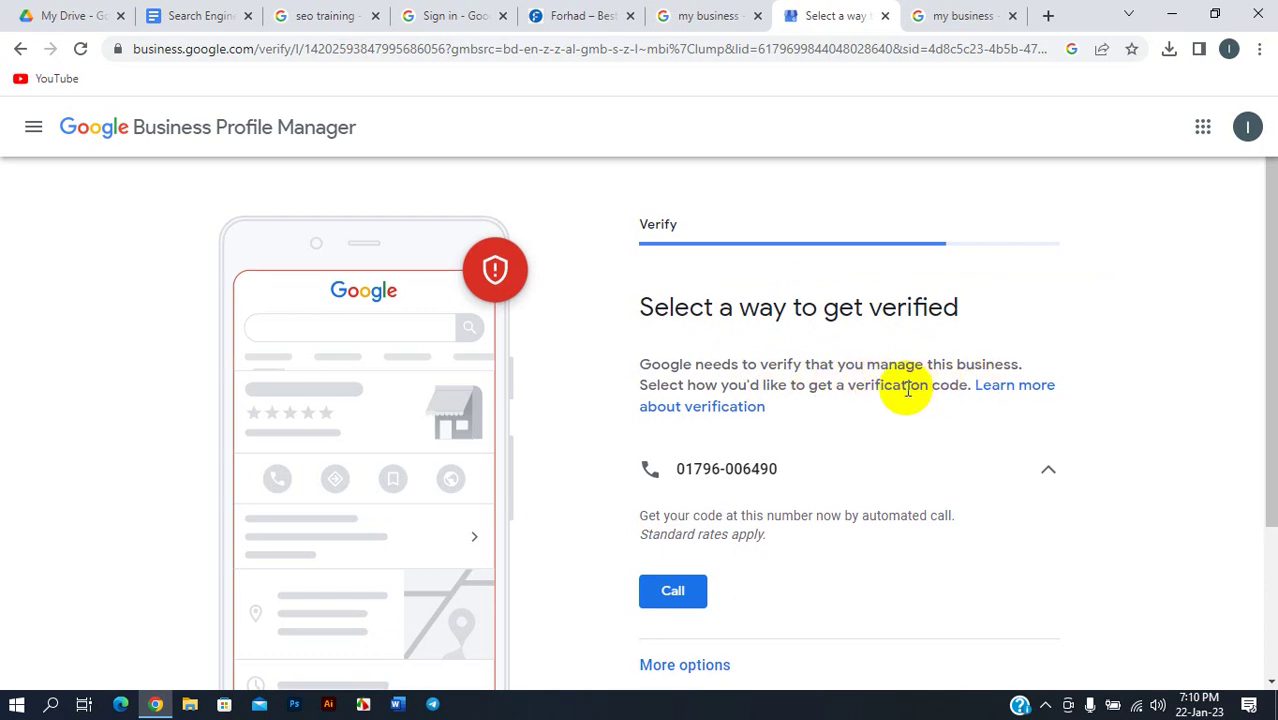
scroll(907, 385, "down", 2)
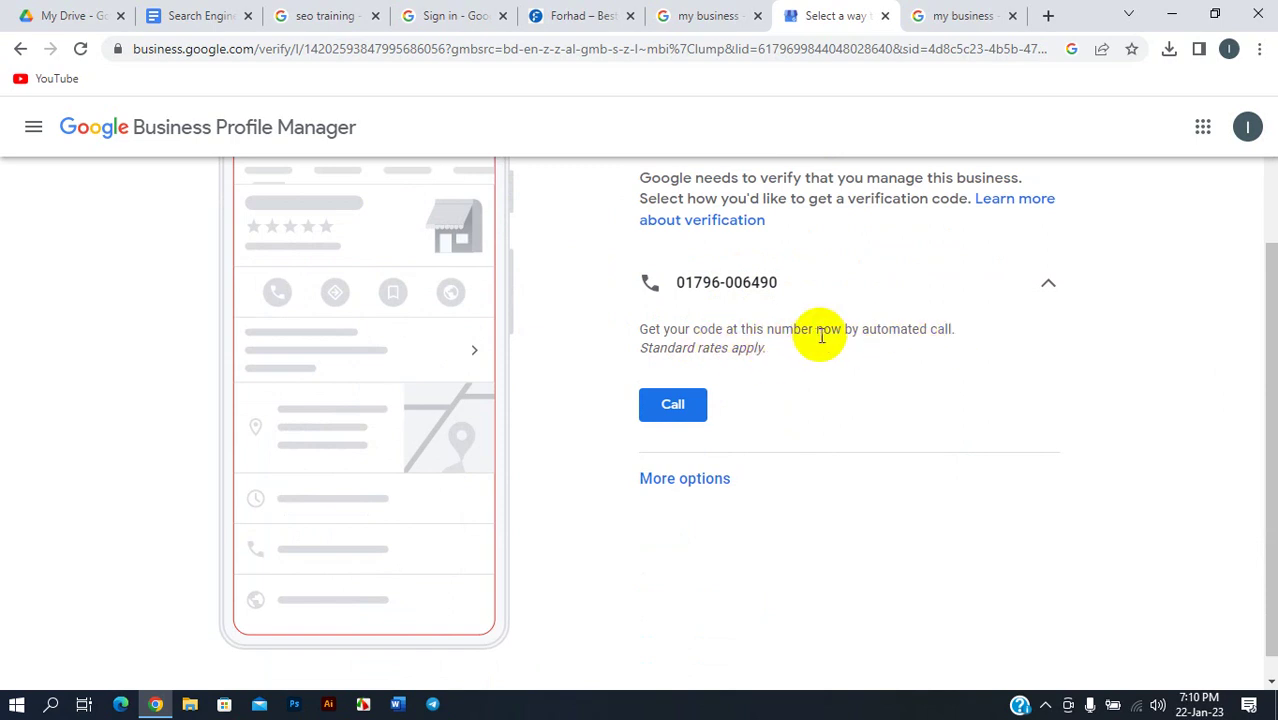
scroll(807, 325, "up", 2)
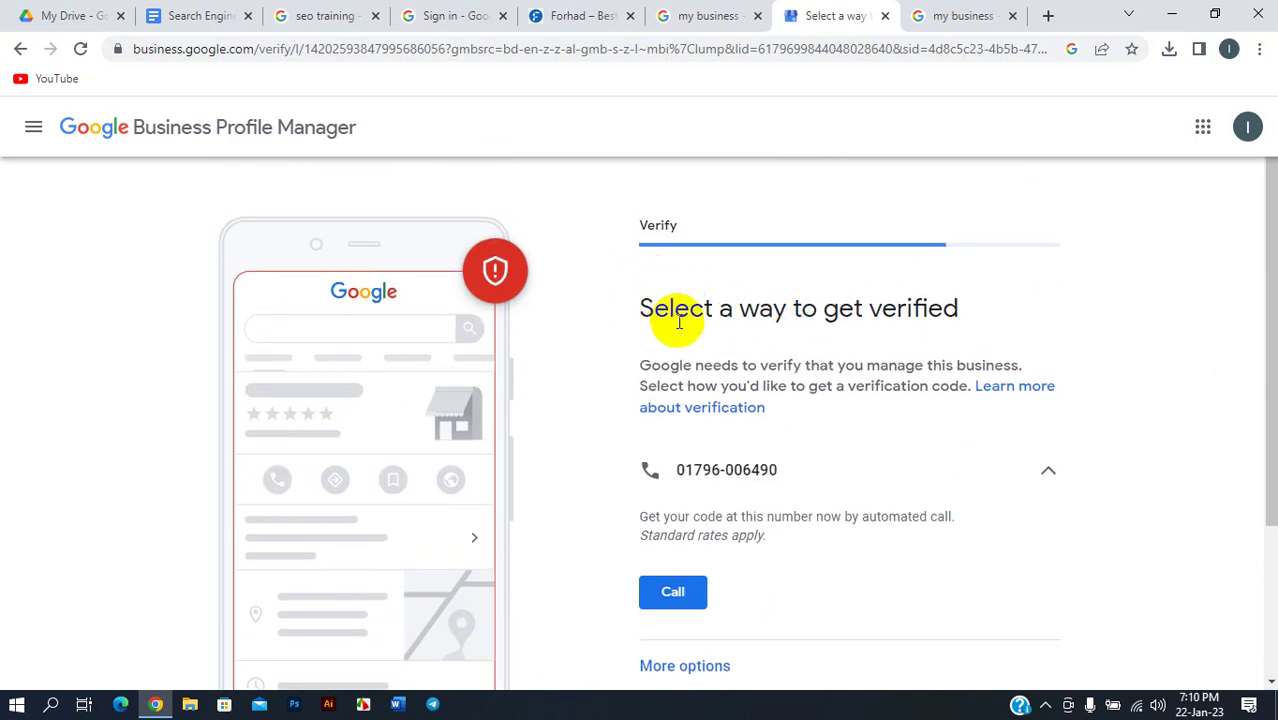
scroll(680, 320, "down", 2)
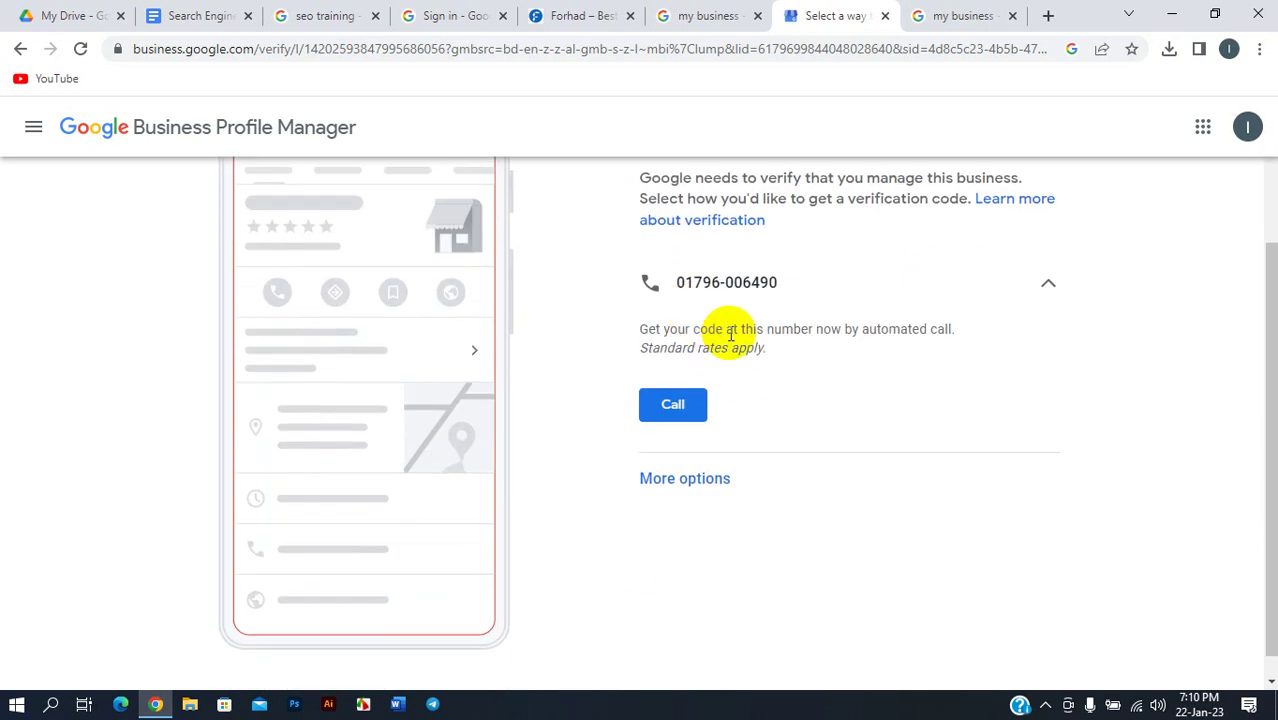
scroll(695, 360, "down", 1)
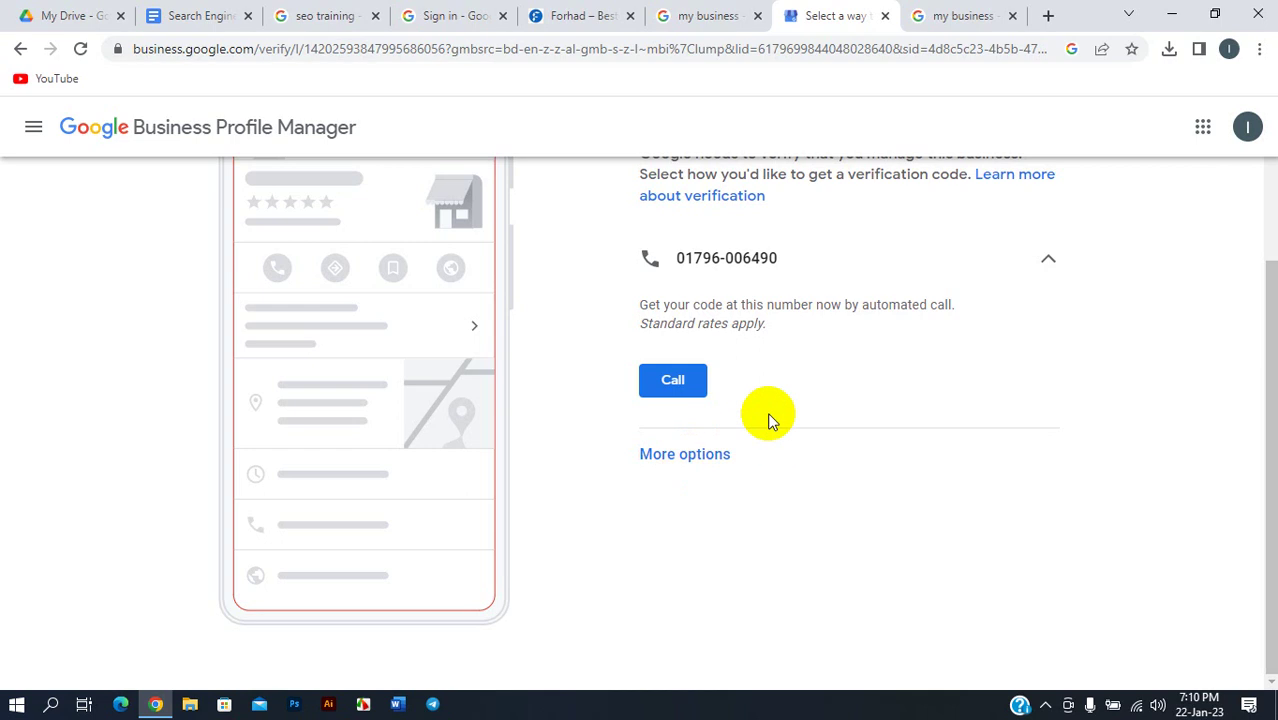
left_click(664, 458)
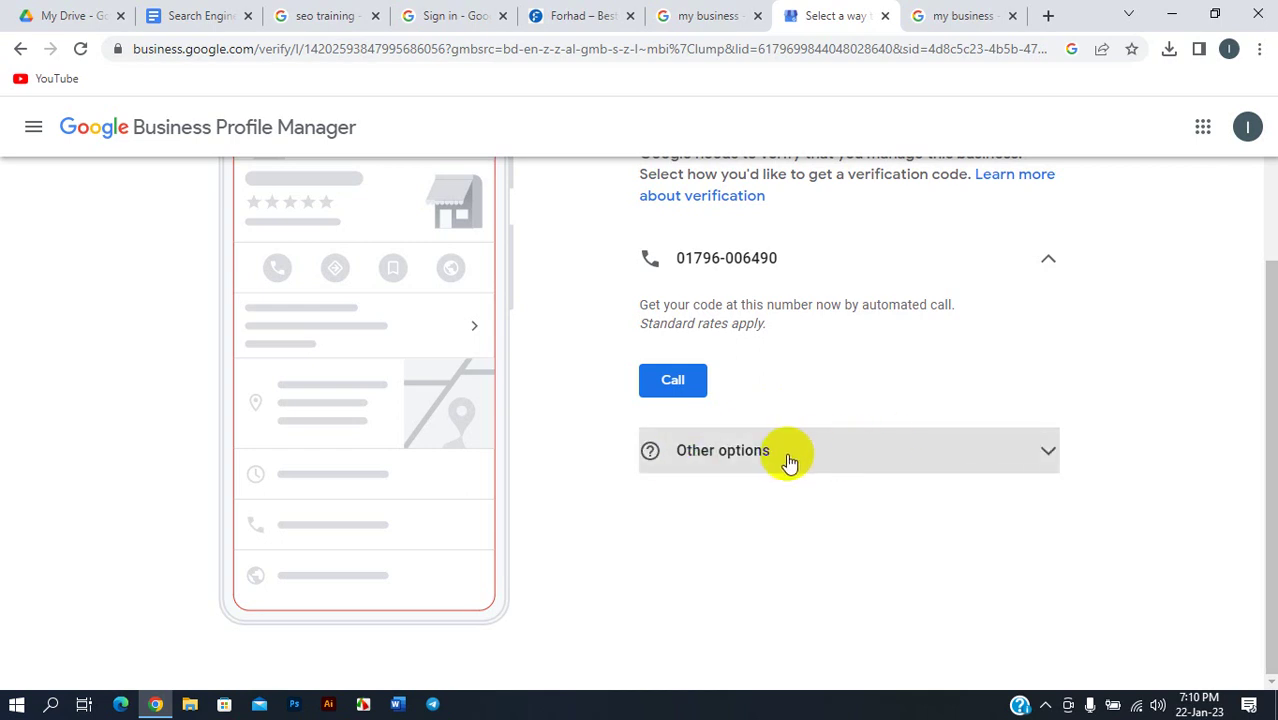
left_click(810, 454)
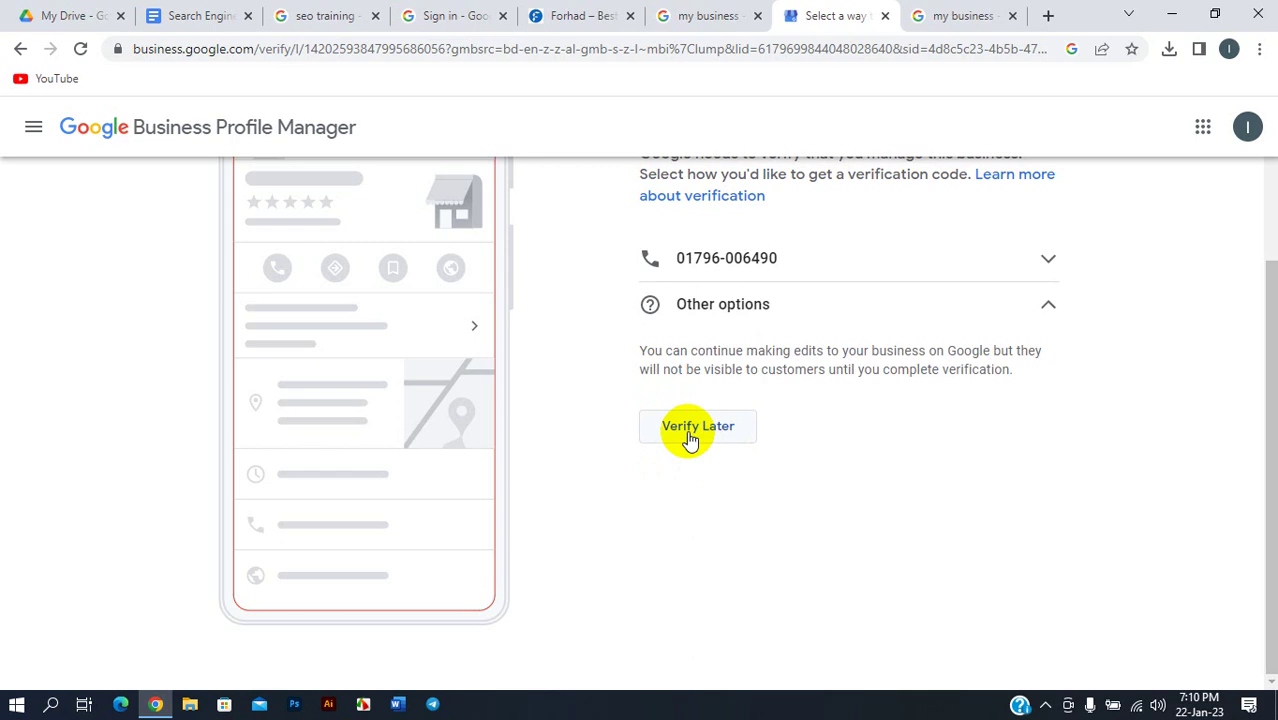
left_click(693, 429)
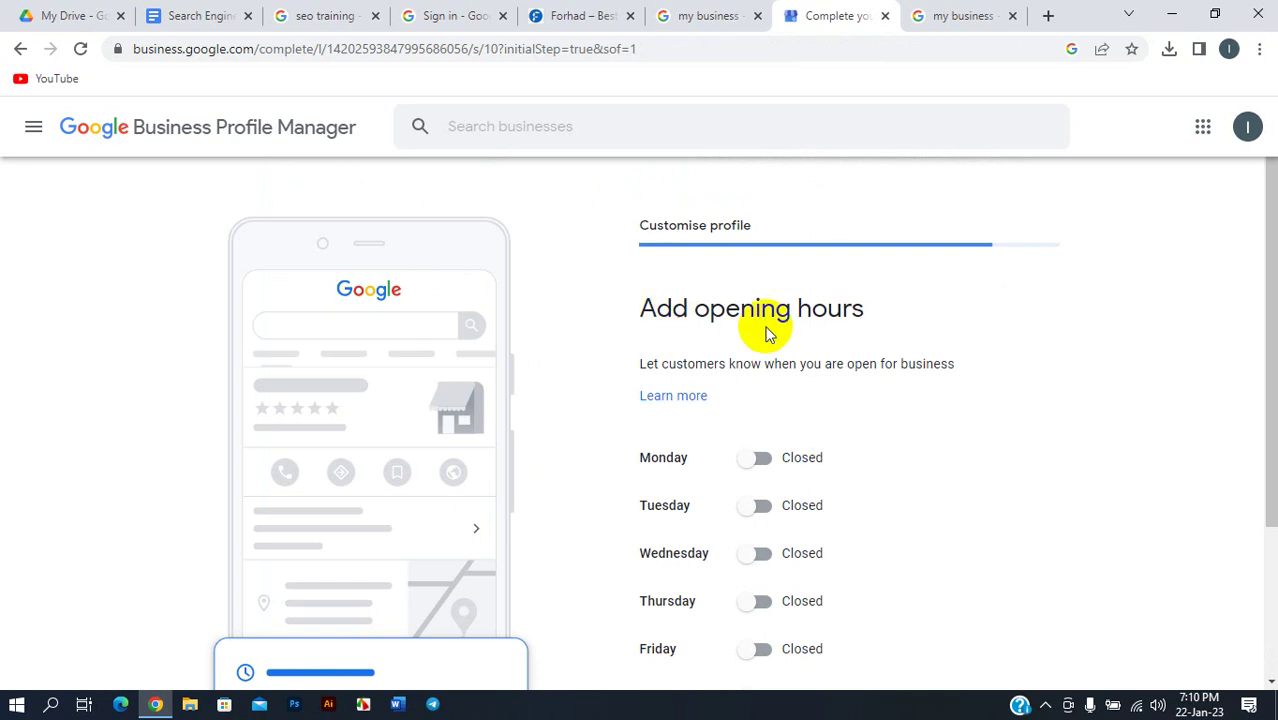
scroll(740, 402, "down", 2)
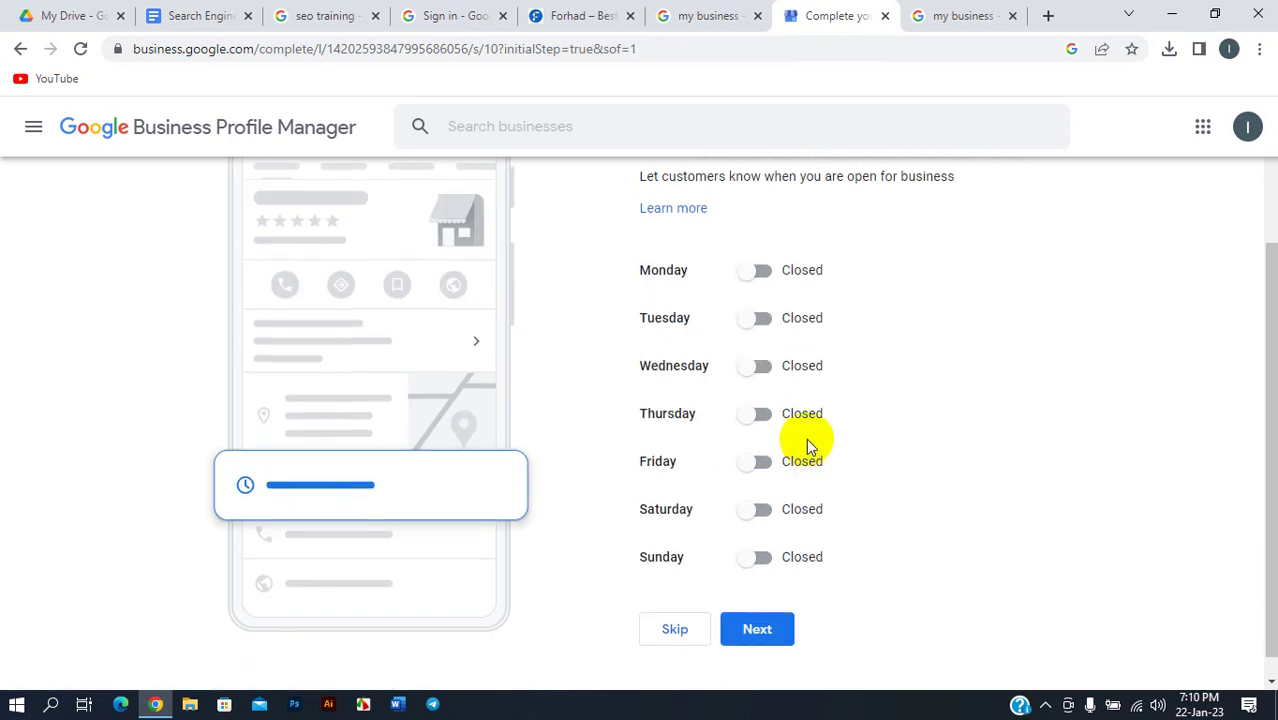
scroll(806, 438, "up", 2)
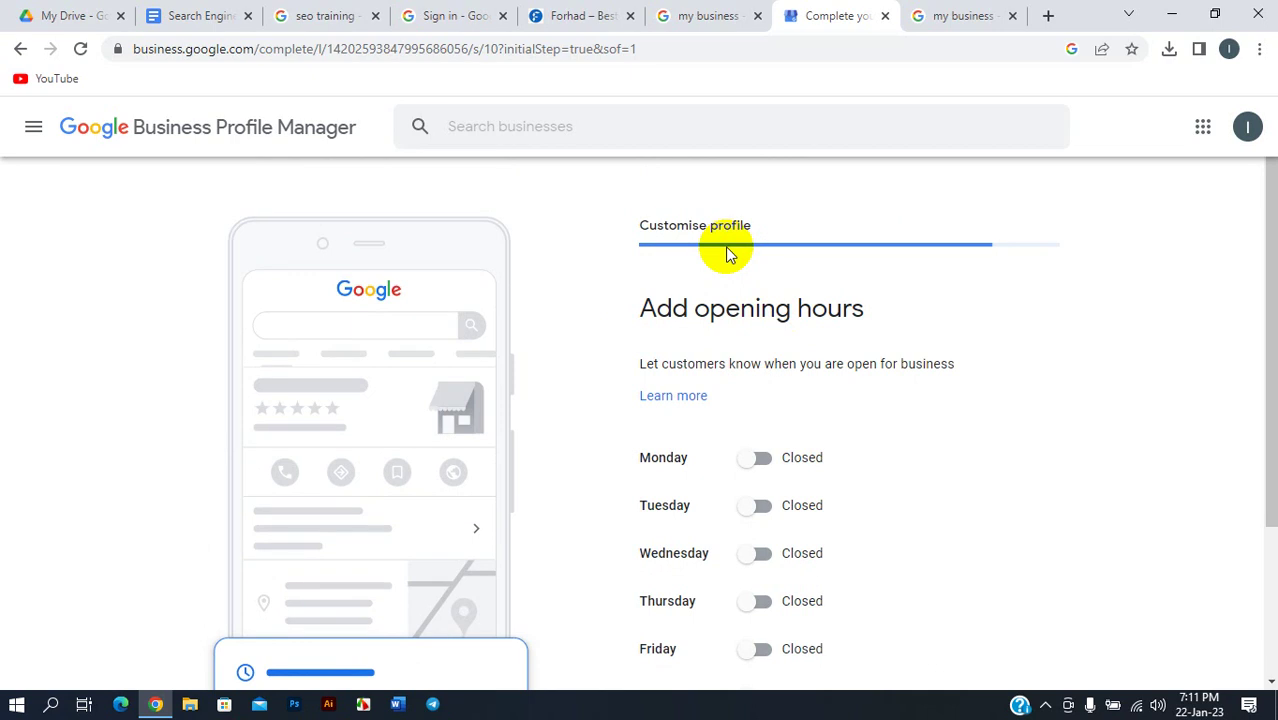
scroll(705, 410, "down", 1)
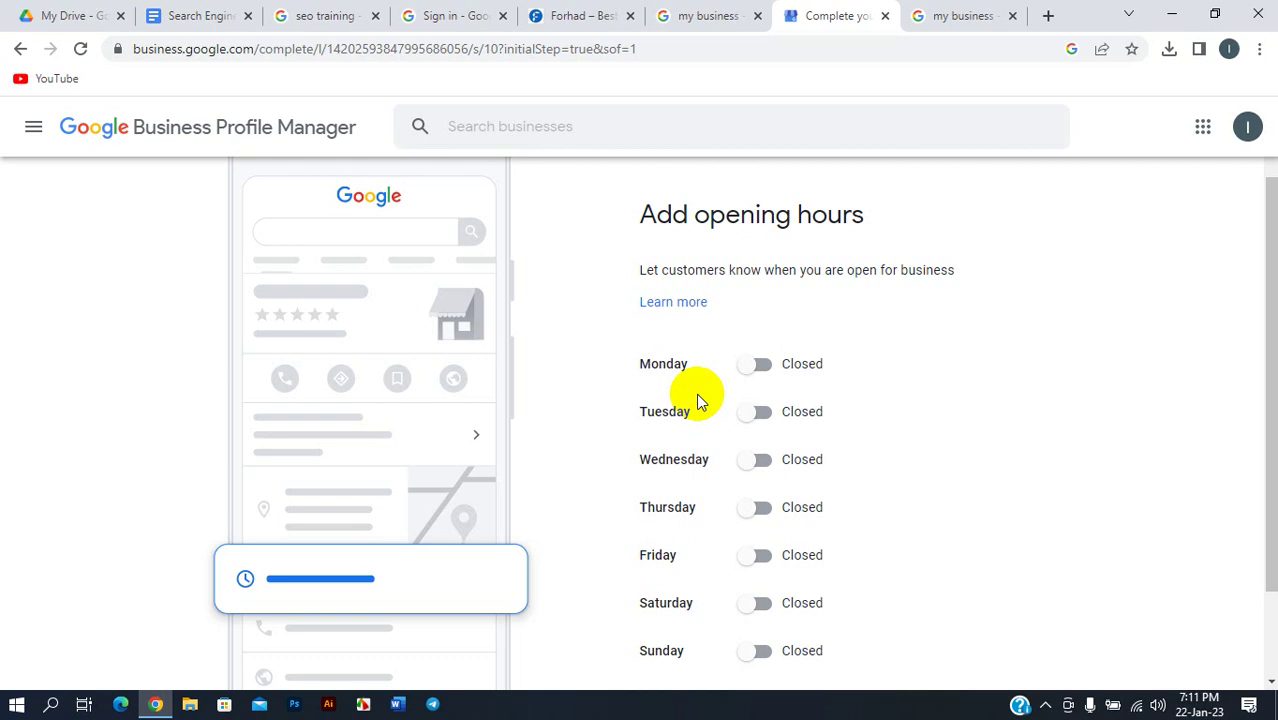
left_click(972, 15)
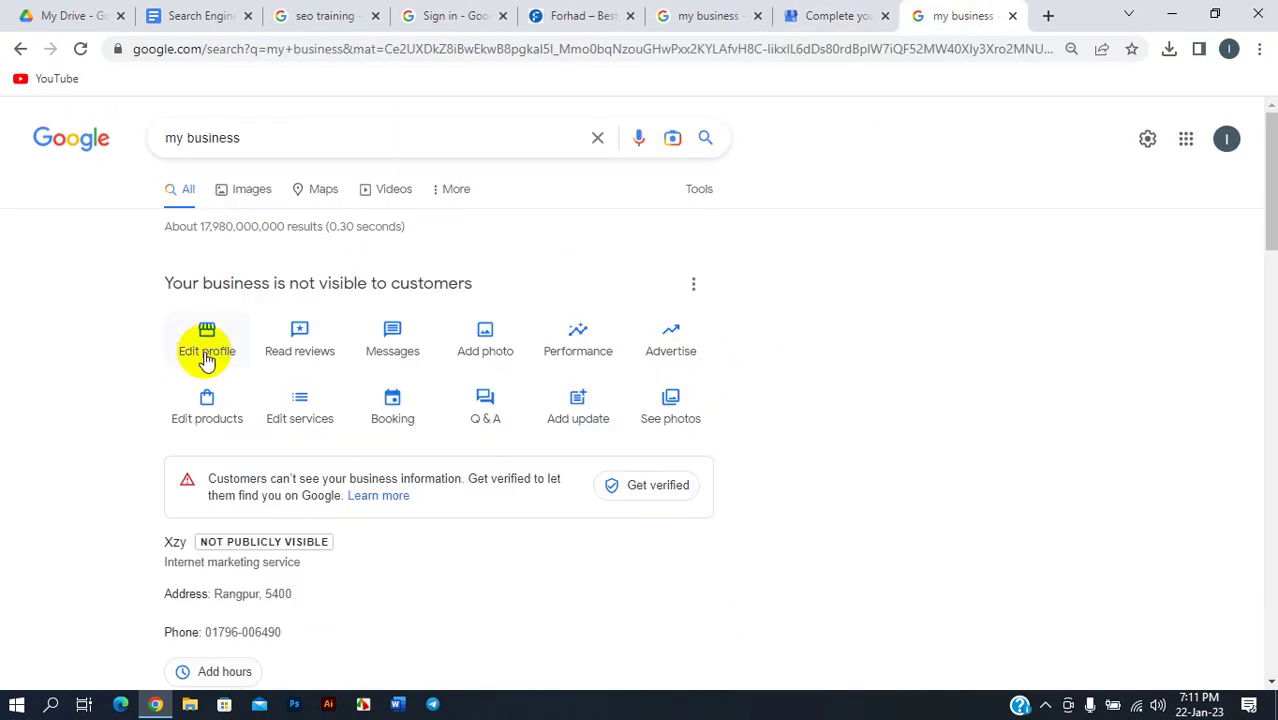
left_click(815, 15)
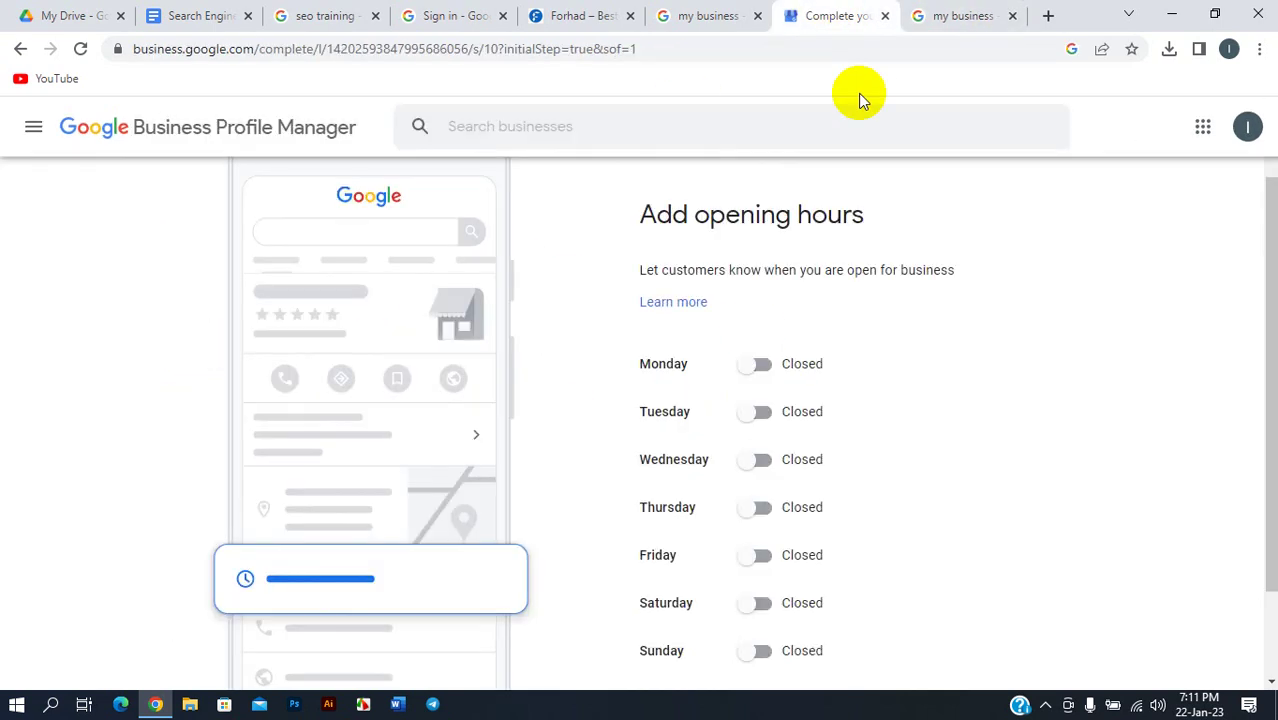
- Mark Monday open from 10:00 to 22:00
left_click(760, 366)
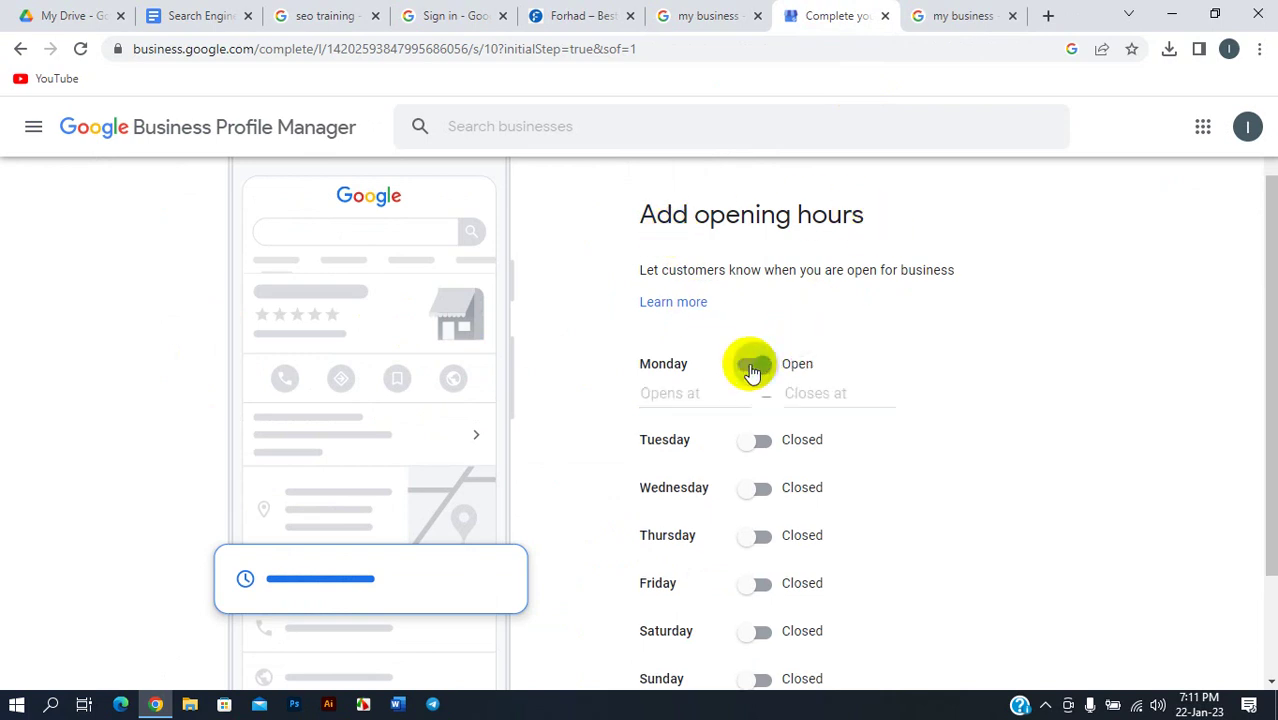
left_click(685, 393)
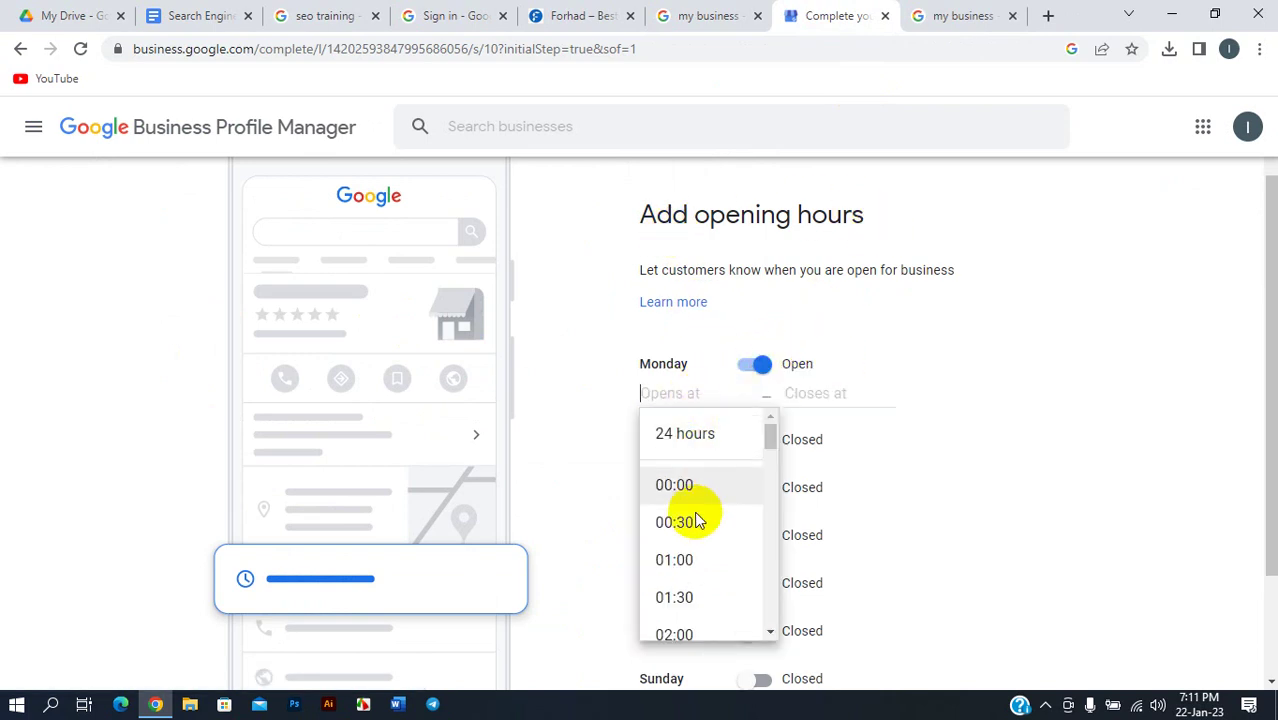
scroll(697, 520, "down", 6)
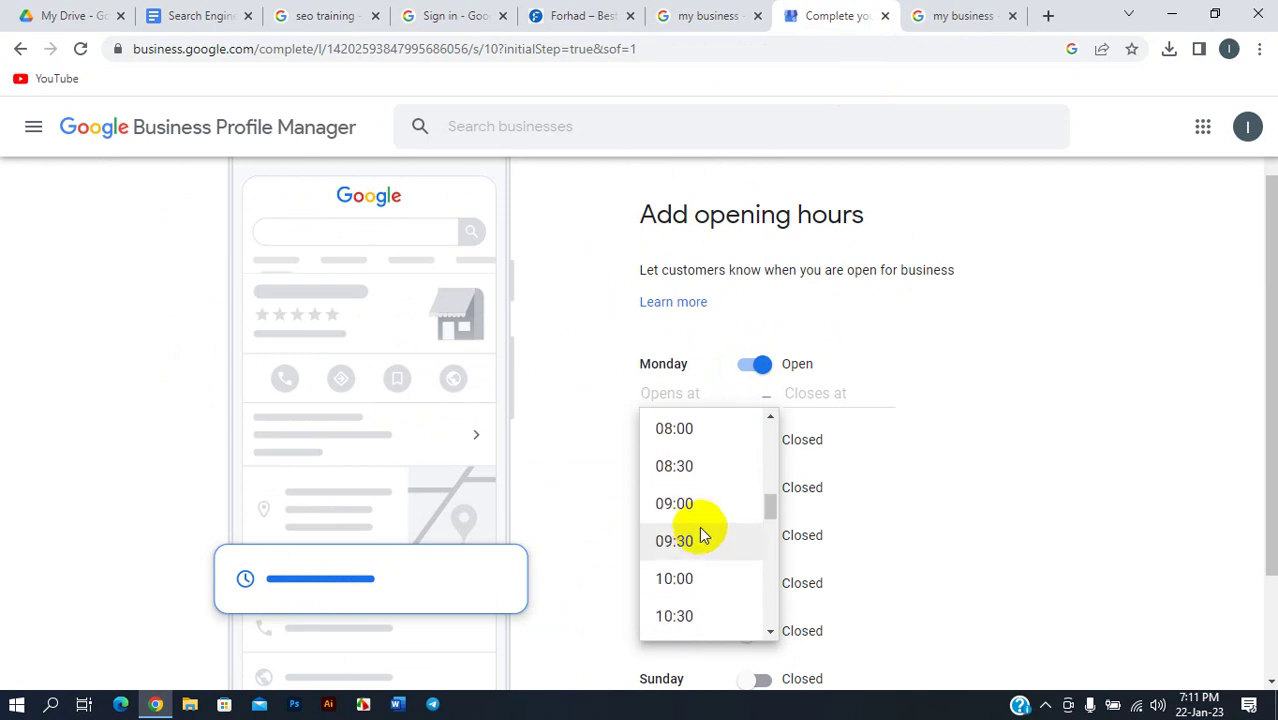
scroll(705, 540, "down", 1)
scroll(697, 495, "up", 1)
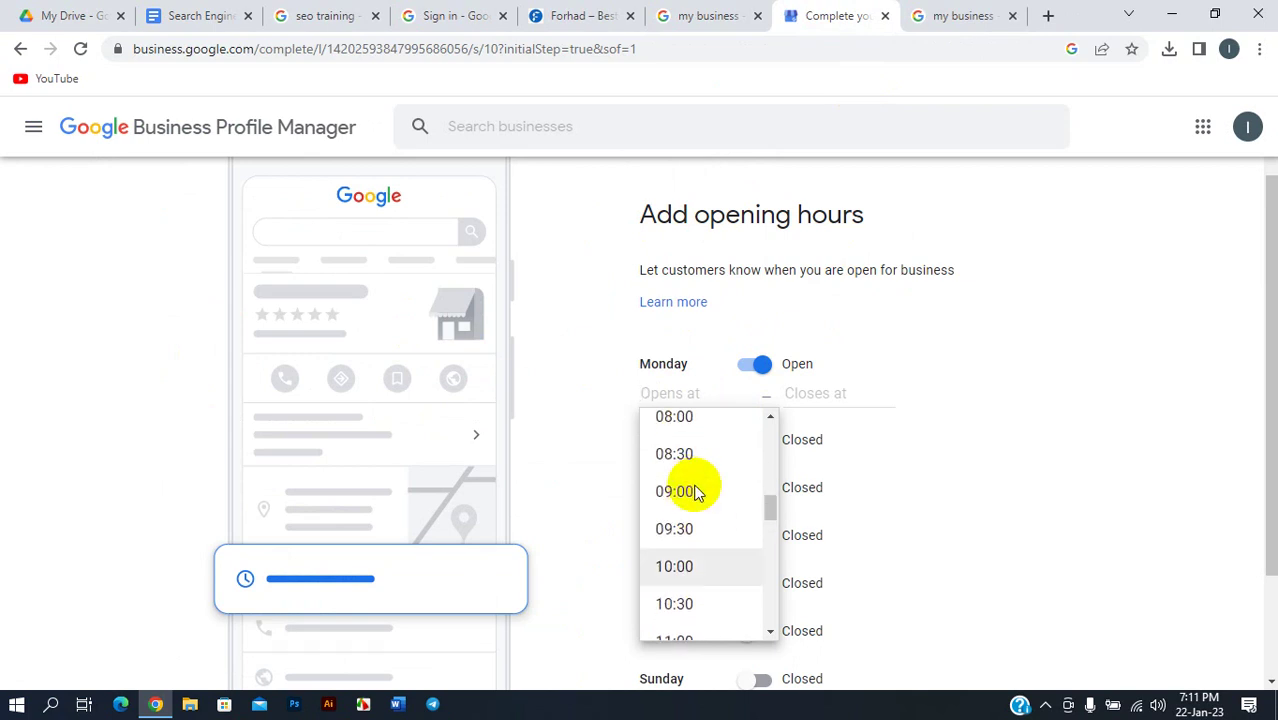
scroll(699, 515, "down", 2)
left_click(713, 510)
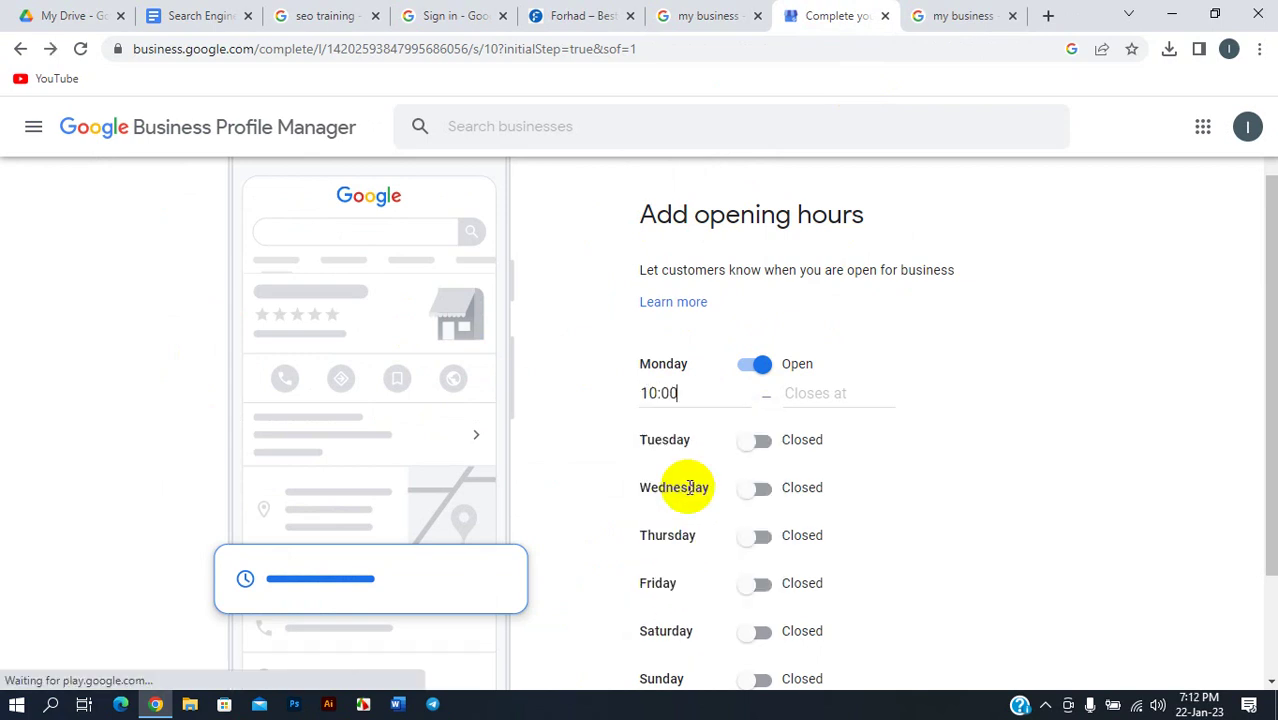
left_click(815, 392)
scroll(820, 500, "down", 8)
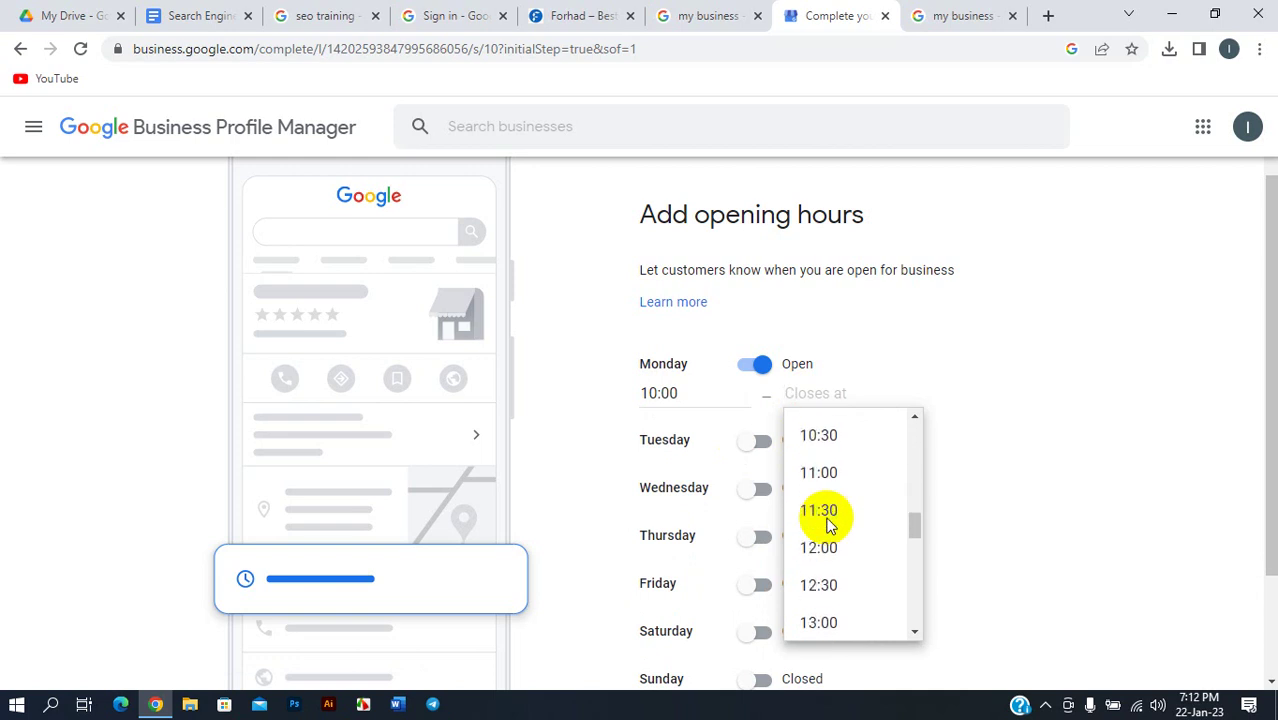
scroll(826, 525, "down", 8)
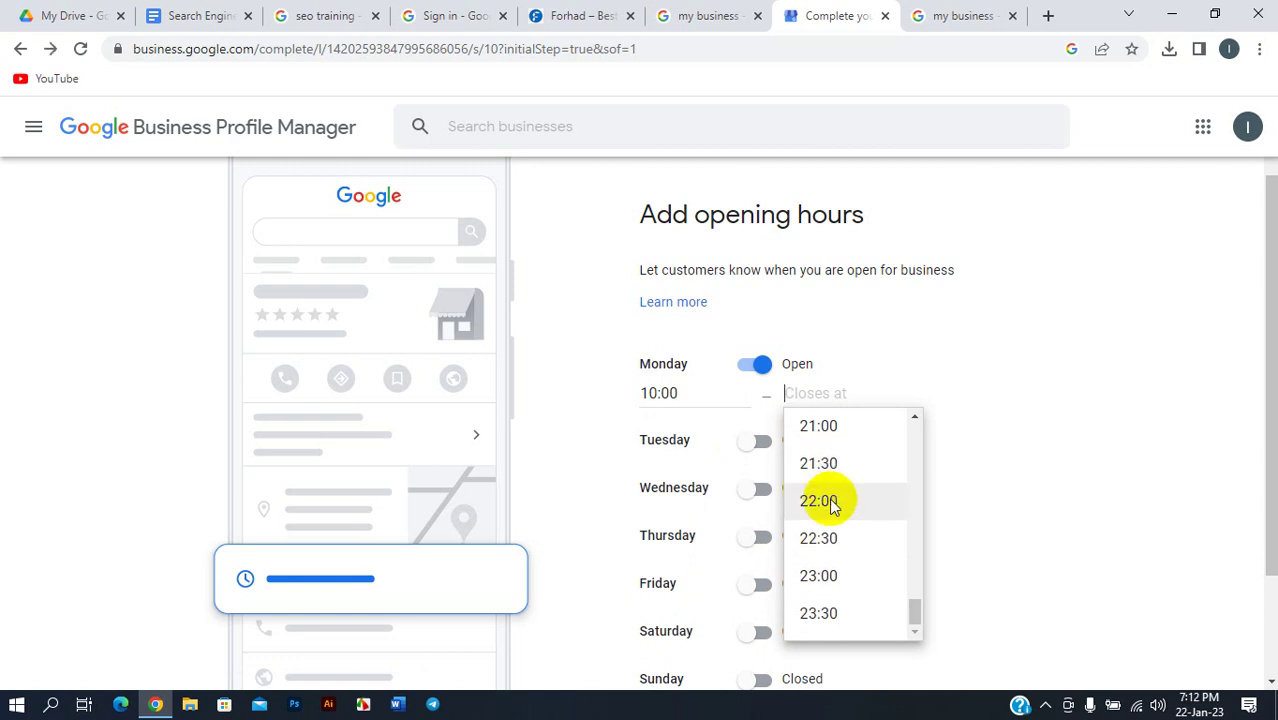
left_click(828, 501)
- Mark Tuesday open from 10:00 to 22:00
left_click(747, 442)
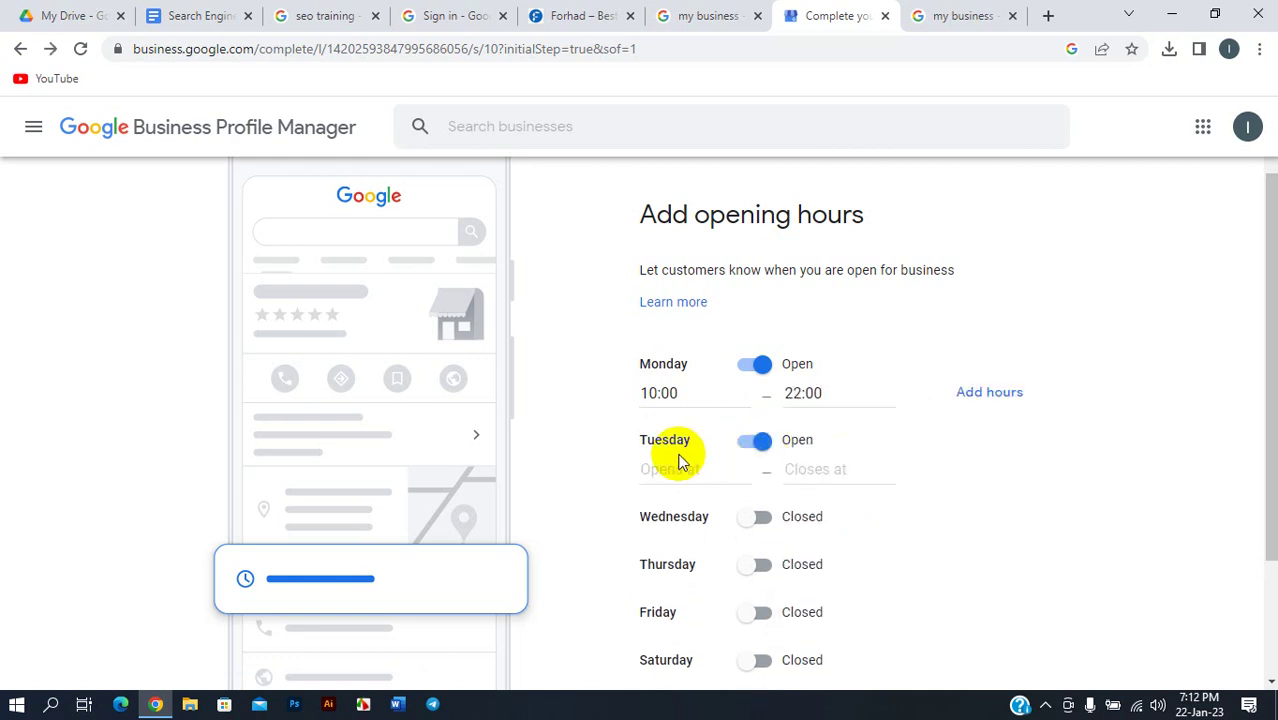
left_click(677, 466)
scroll(688, 551, "down", 5)
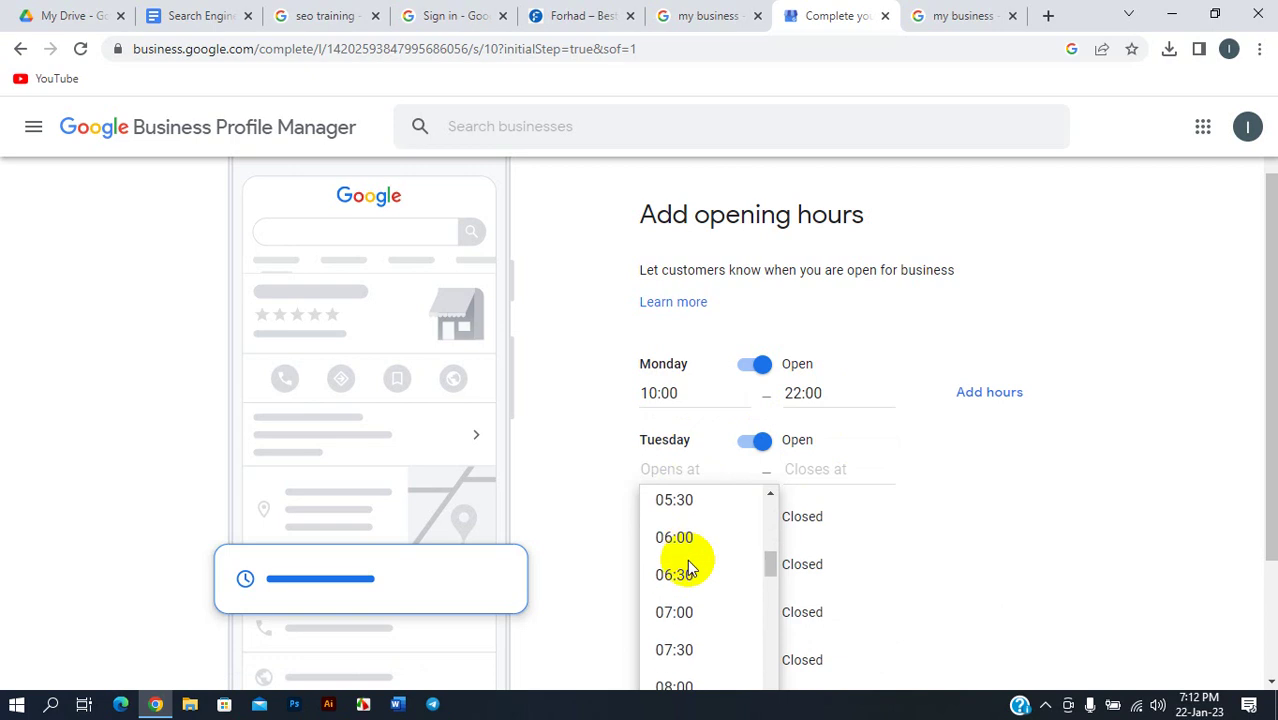
scroll(688, 563, "down", 2)
left_click(685, 562)
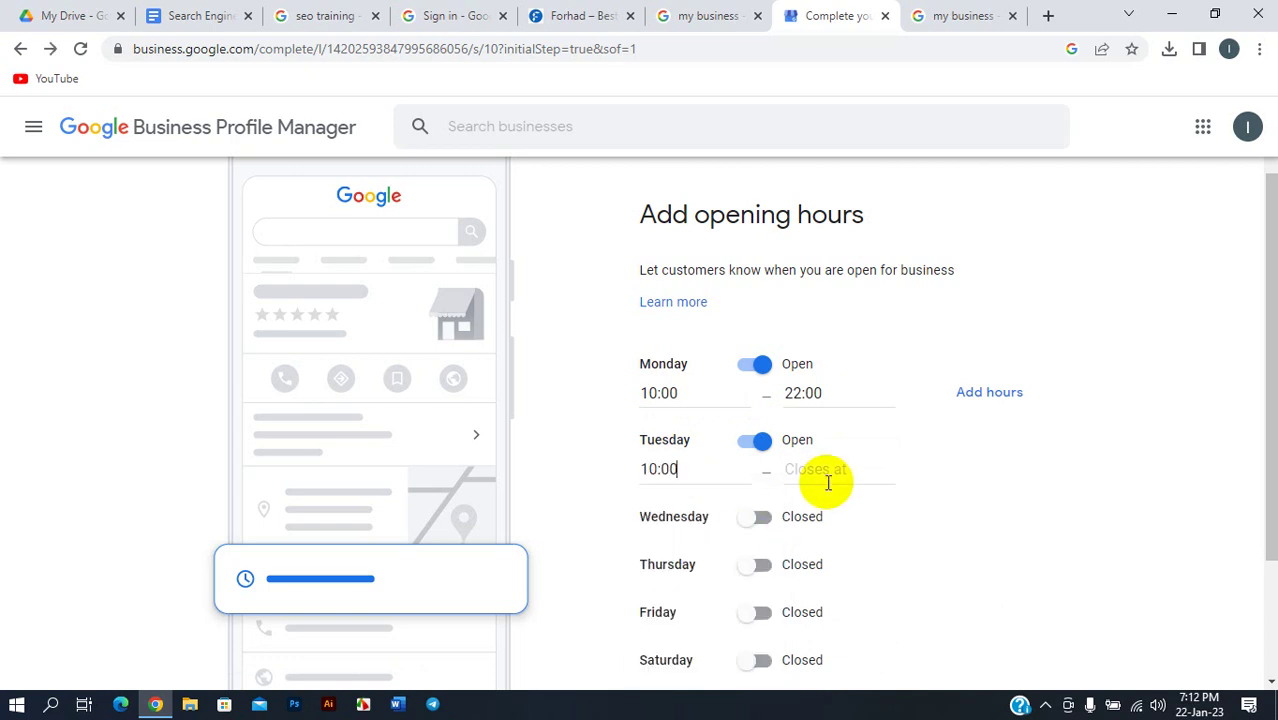
left_click(818, 472)
scroll(820, 565, "down", 15)
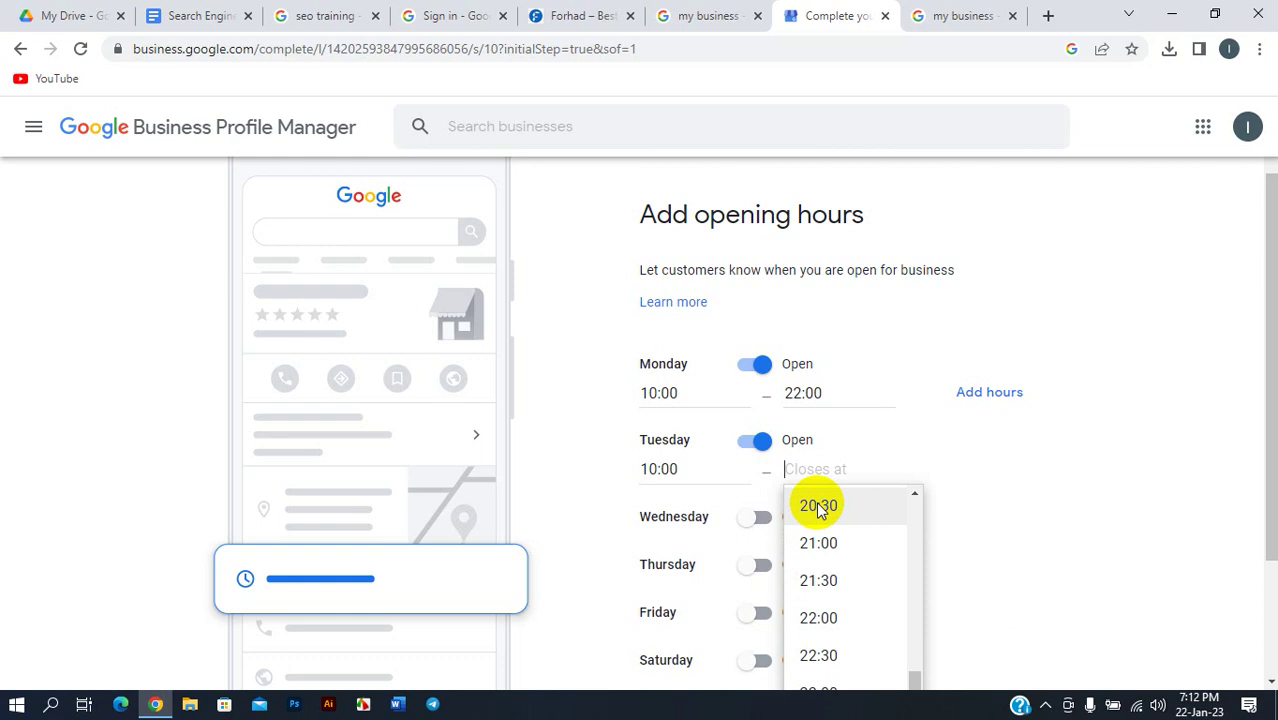
left_click(821, 614)
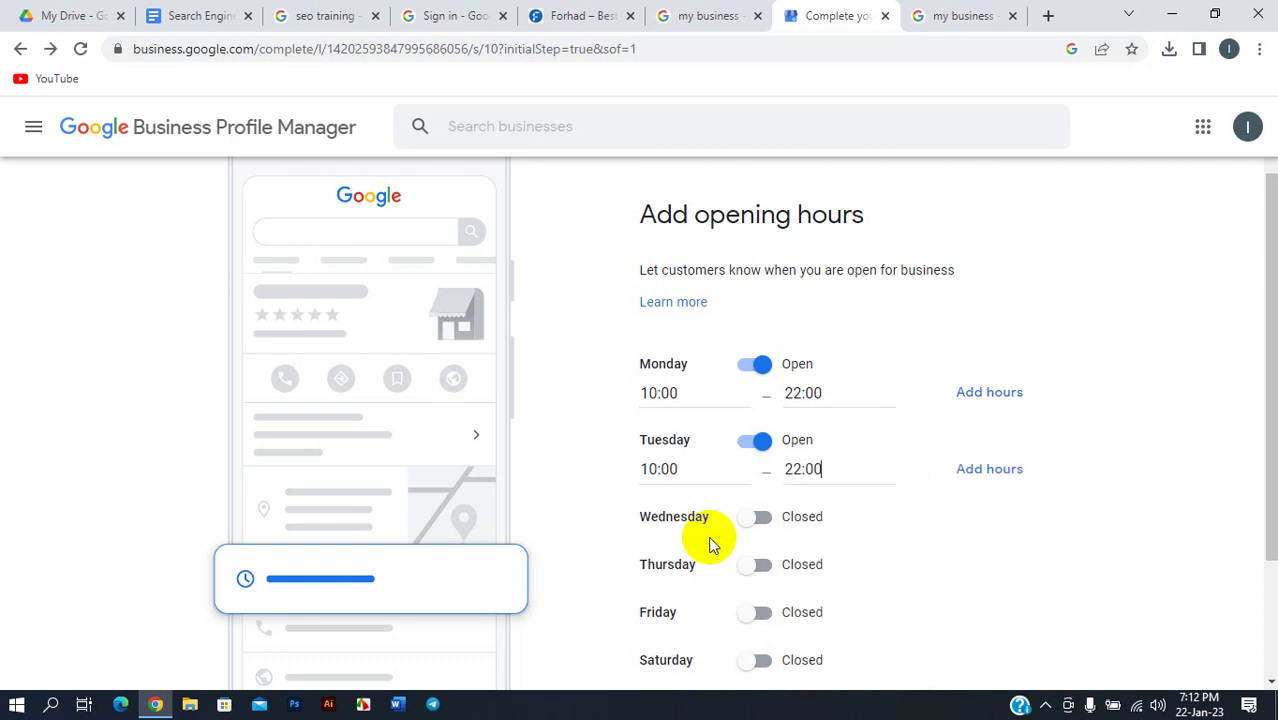
- Mark Wednesday open from 10:00, leaving its closing time still to choose
left_click(760, 516)
scroll(763, 516, "down", 2)
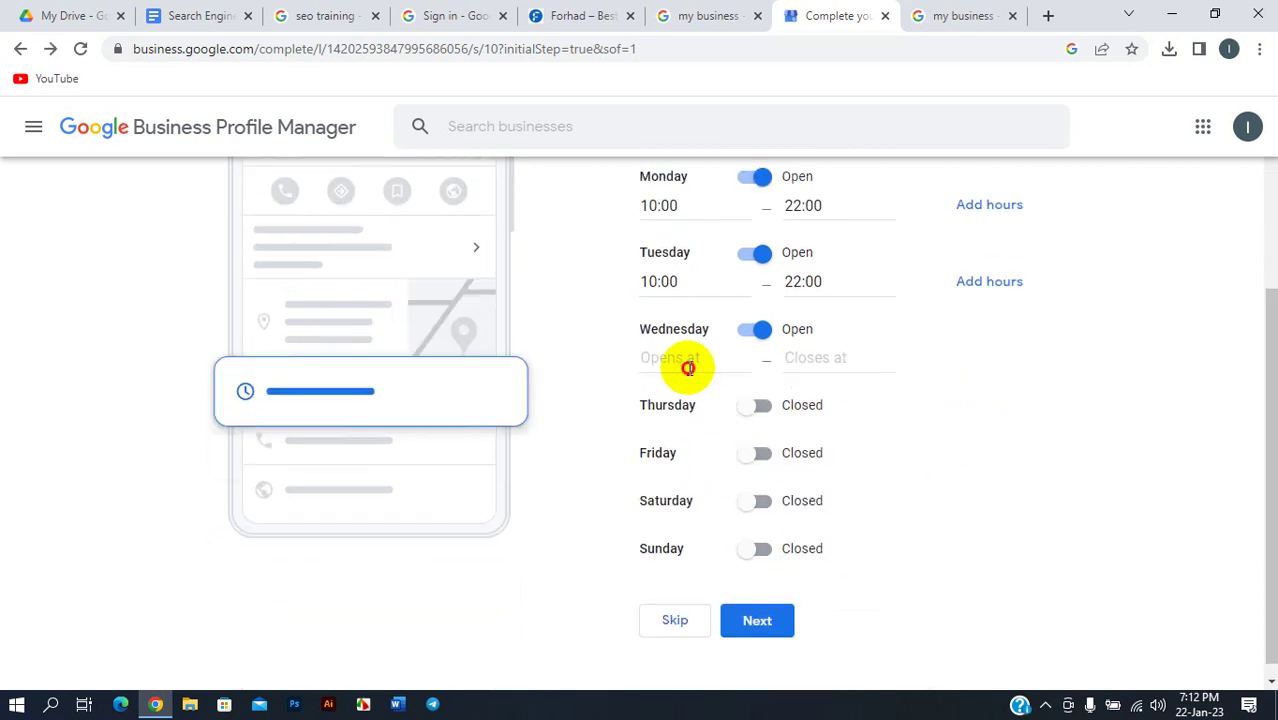
left_click(688, 368)
scroll(700, 455, "down", 11)
scroll(705, 465, "up", 4)
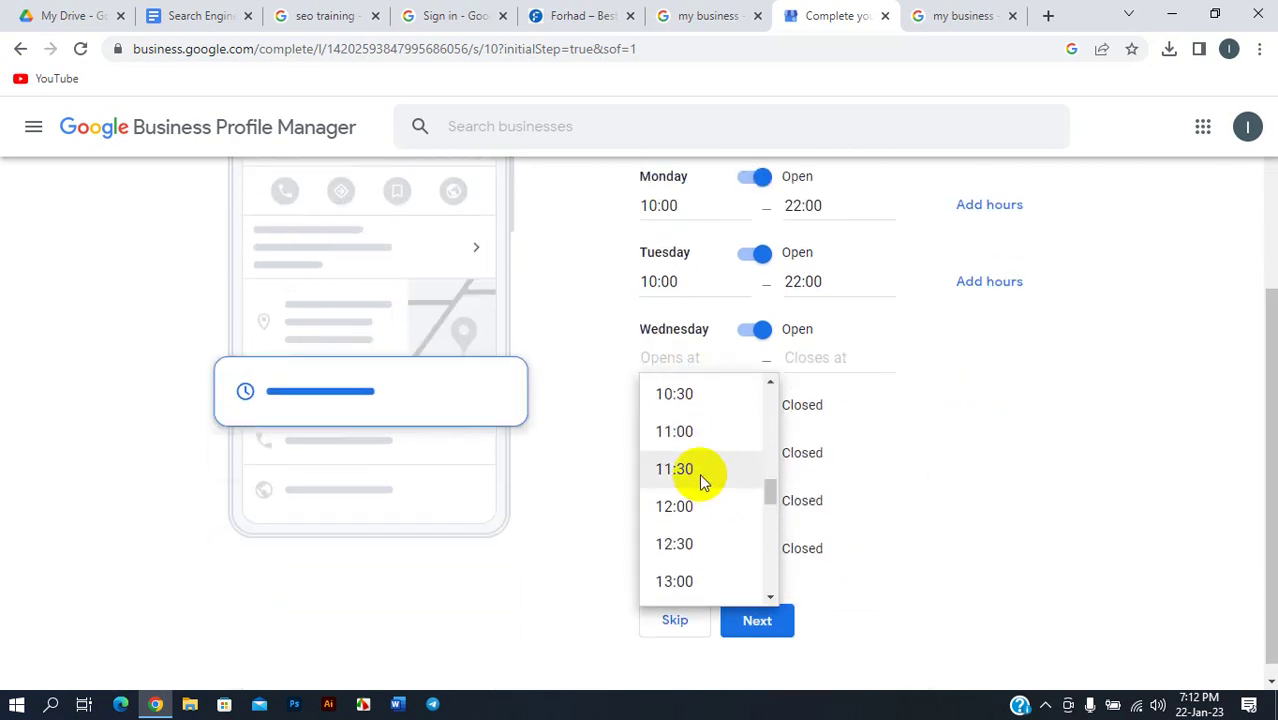
scroll(687, 430, "up", 2)
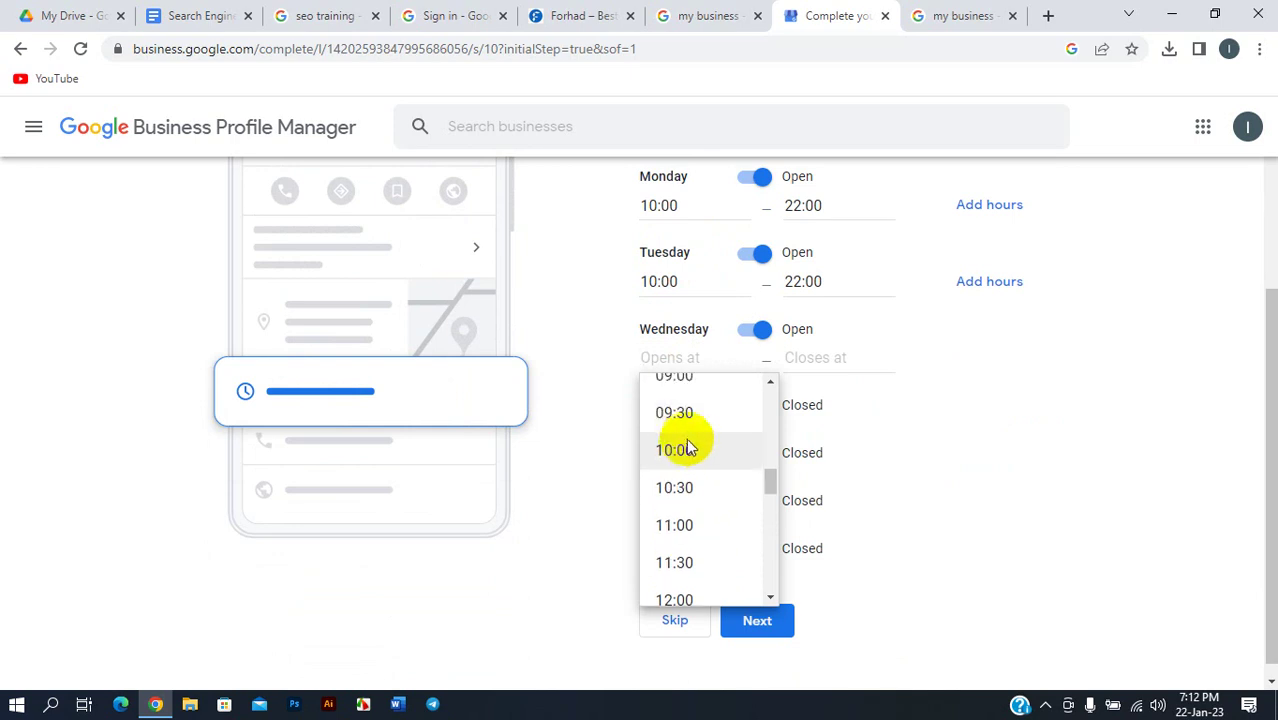
left_click(686, 445)
left_click(823, 355)
scroll(812, 430, "down", 12)
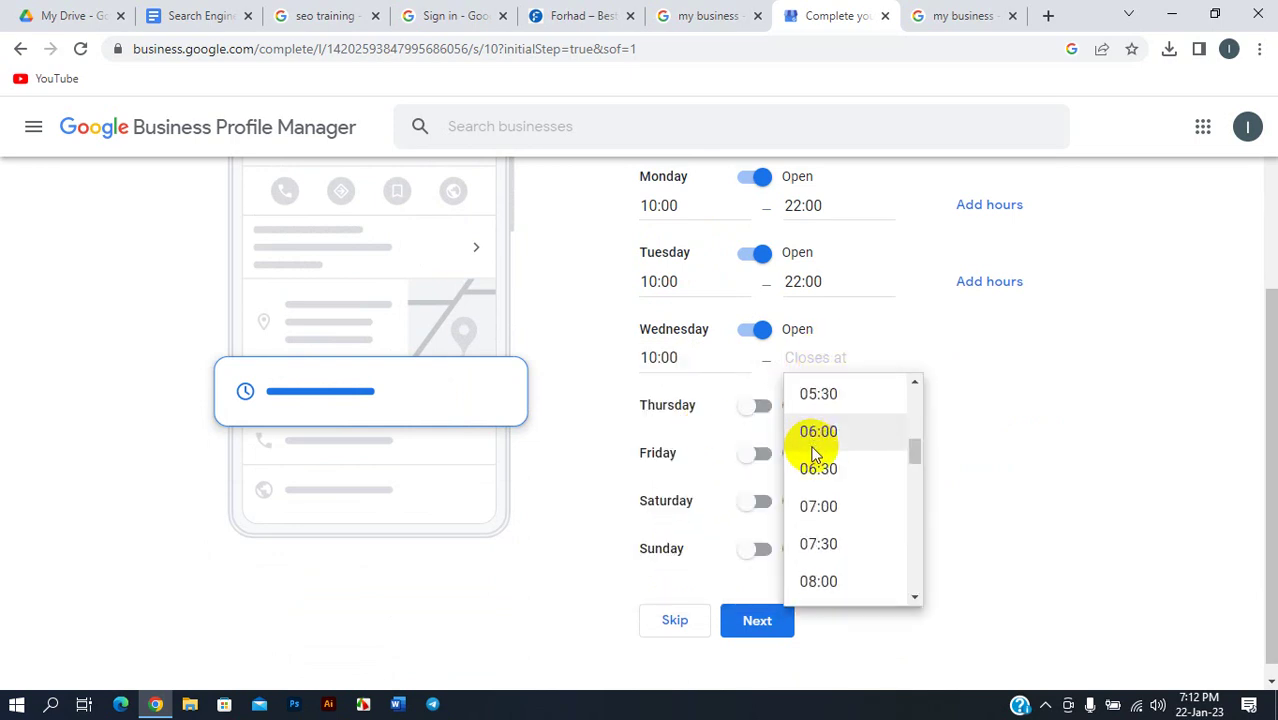
scroll(822, 465, "down", 3)
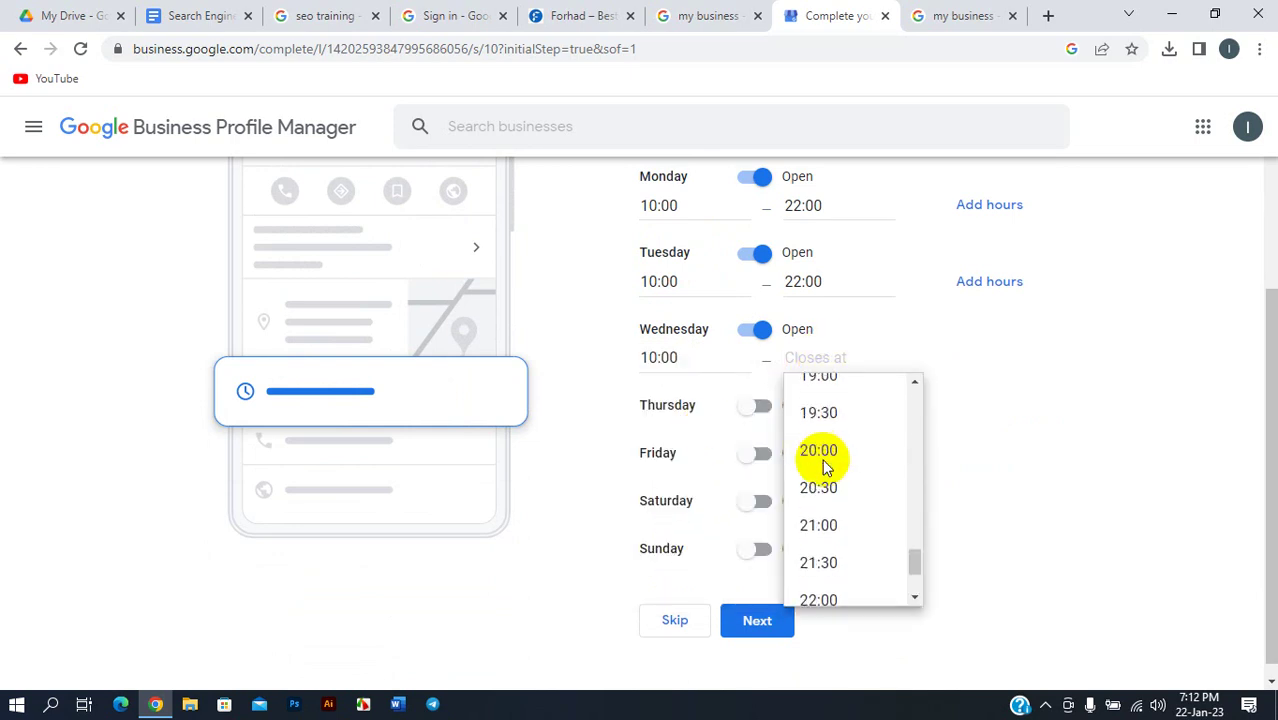
scroll(822, 465, "up", 1)
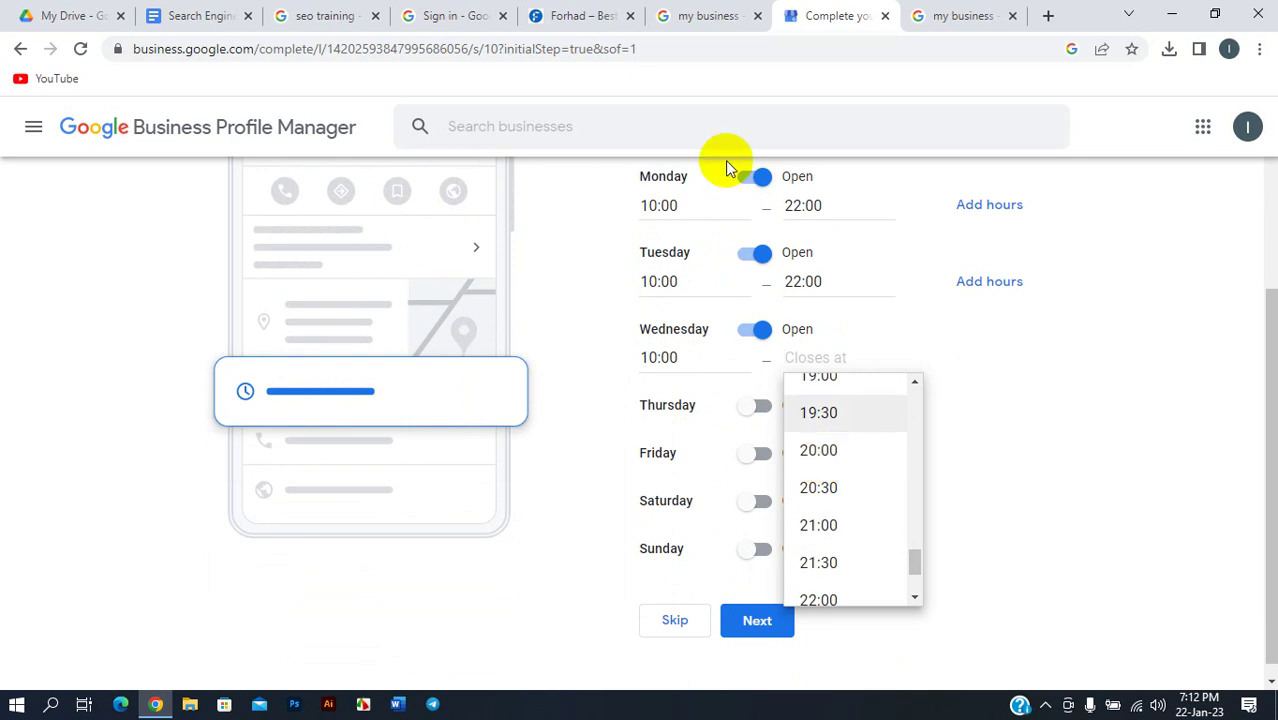
left_click(707, 14)
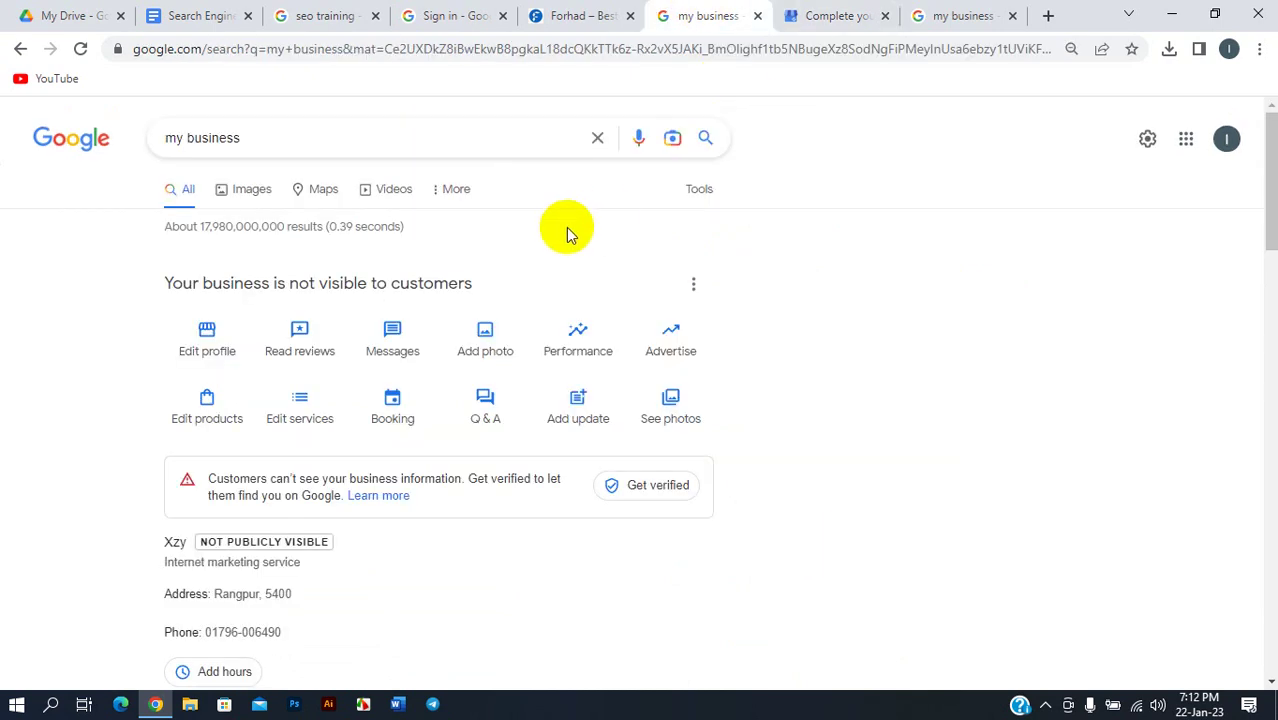
left_click(1046, 14)
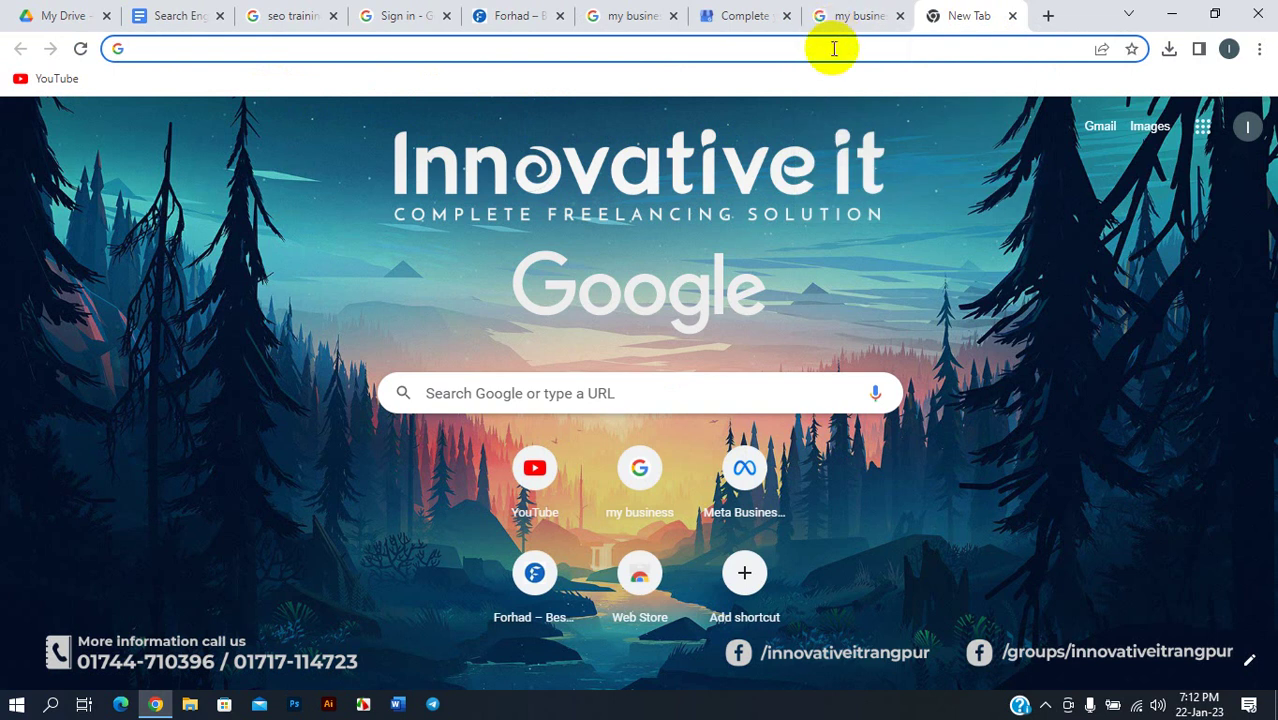
left_click(712, 15)
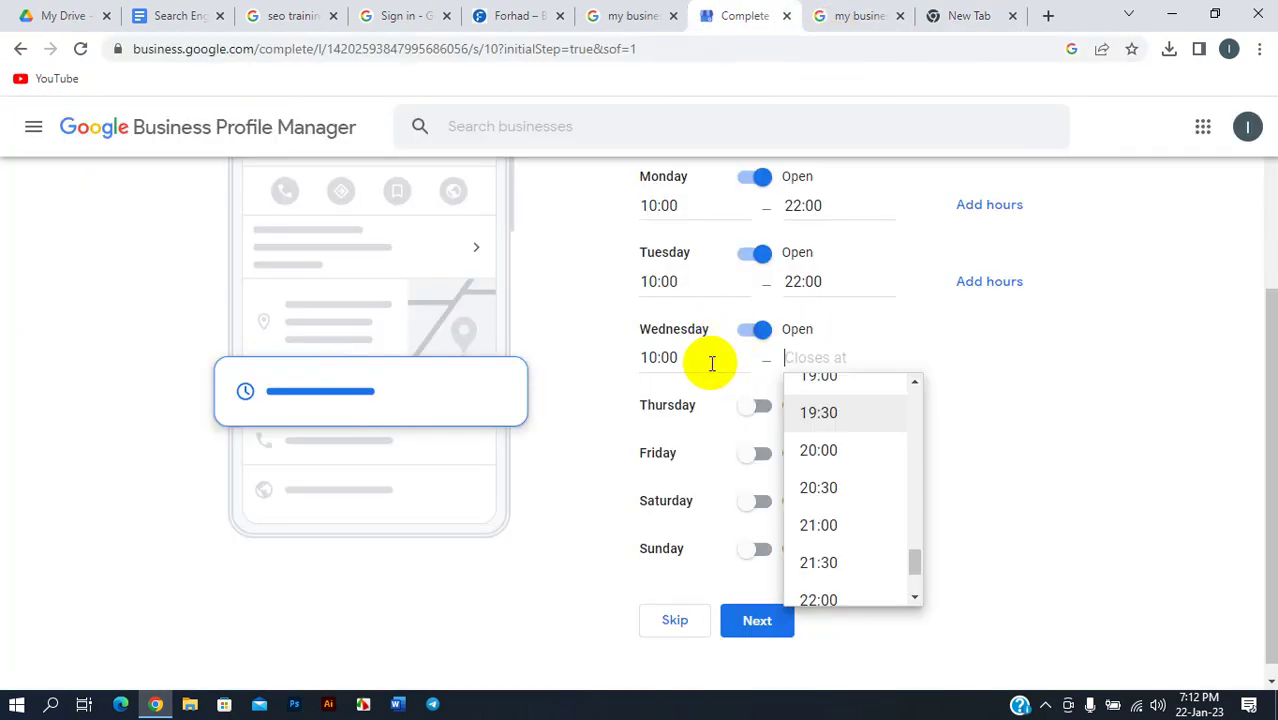
- Set Wednesday's closing time to 22:00
scroll(830, 440, "down", 2)
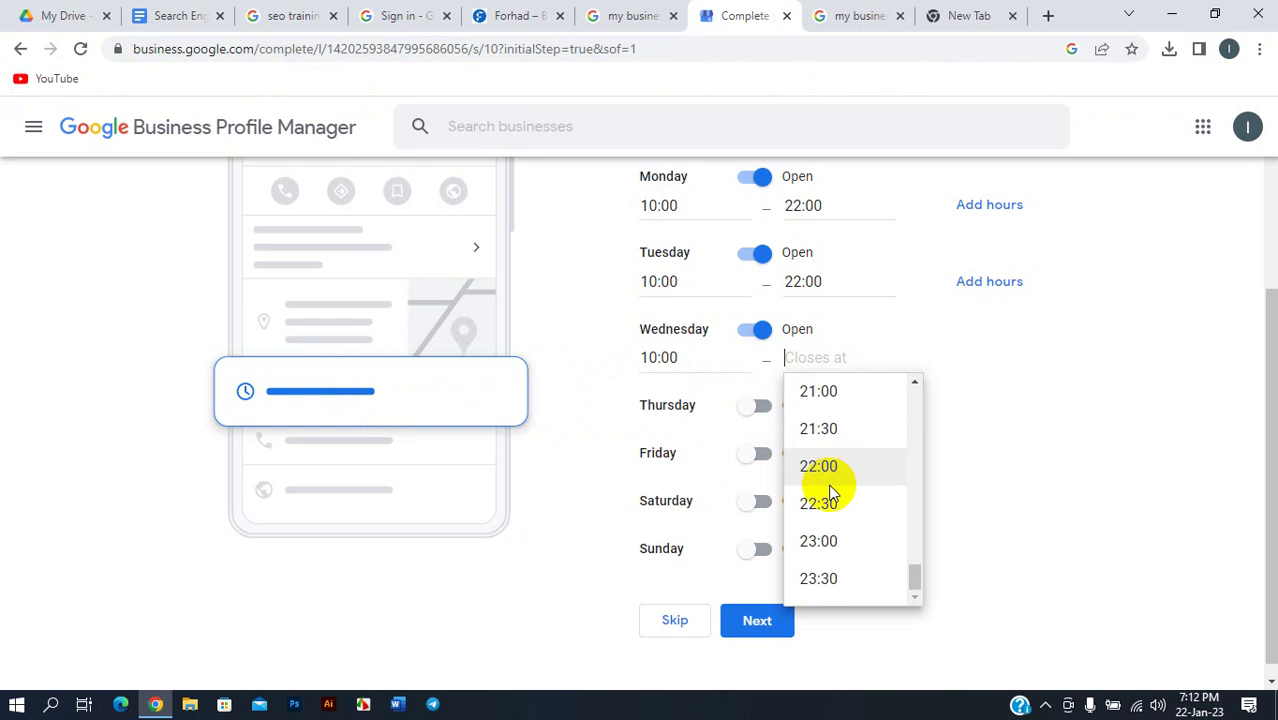
left_click(830, 504)
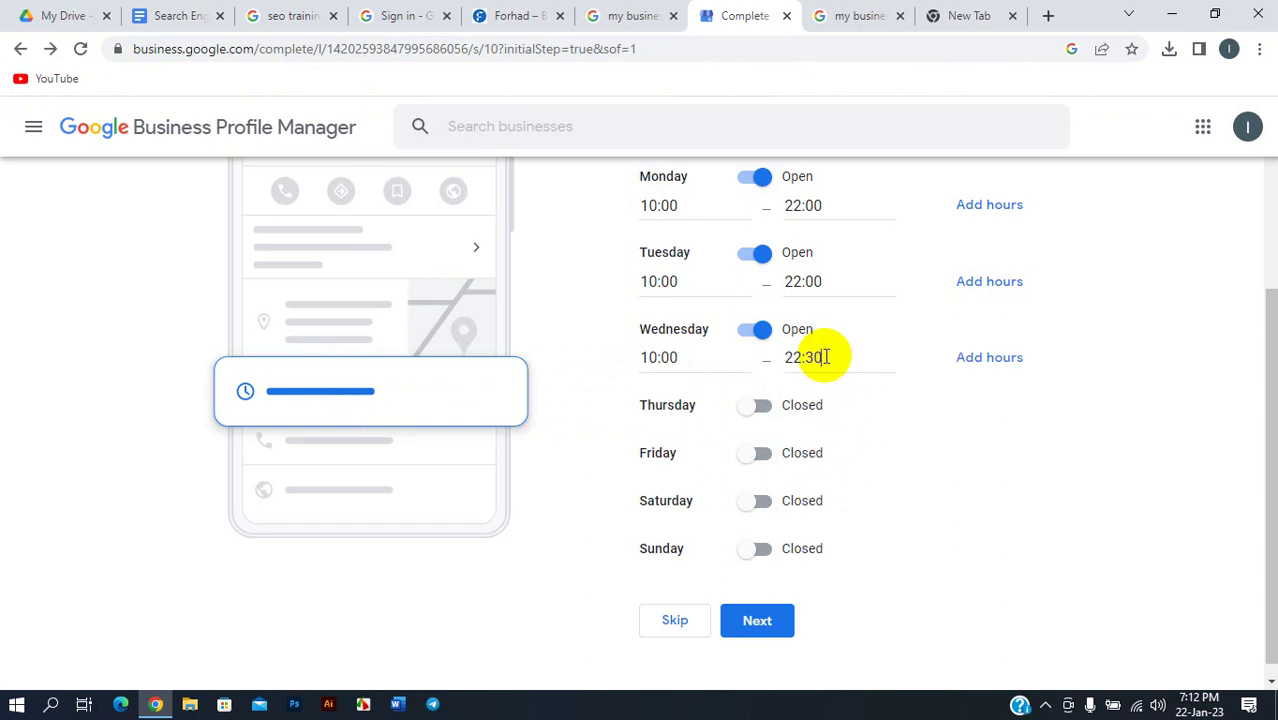
key("BackSpace")
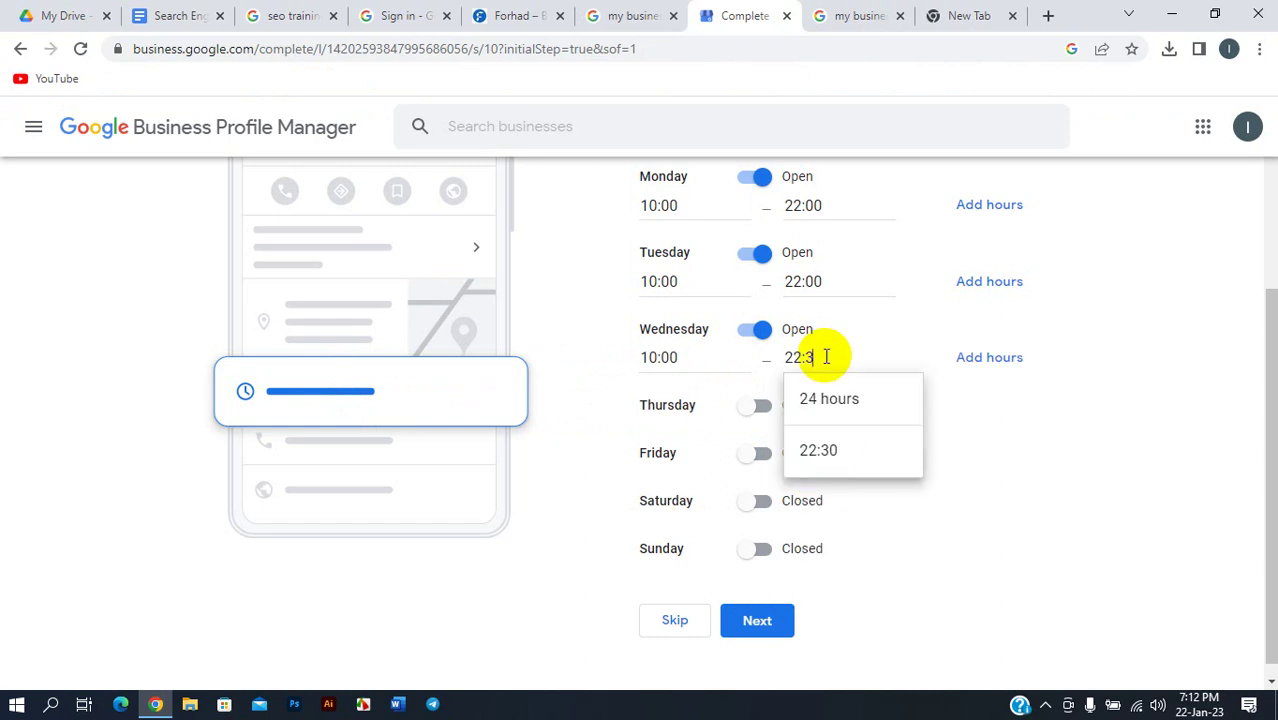
key("BackSpace")
key("BackSpace")
left_click(829, 448)
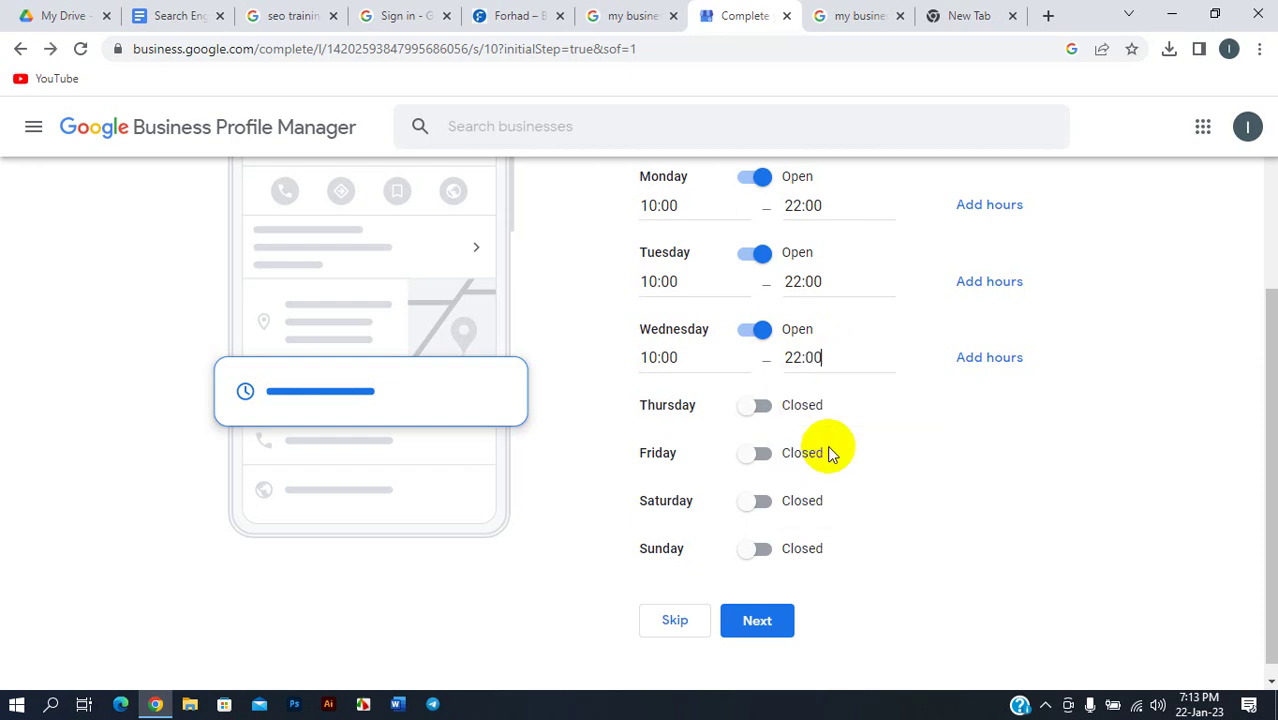
- Mark Thursday open from 10:00 to 22:00
left_click(758, 418)
left_click(716, 437)
scroll(688, 557, "down", 4)
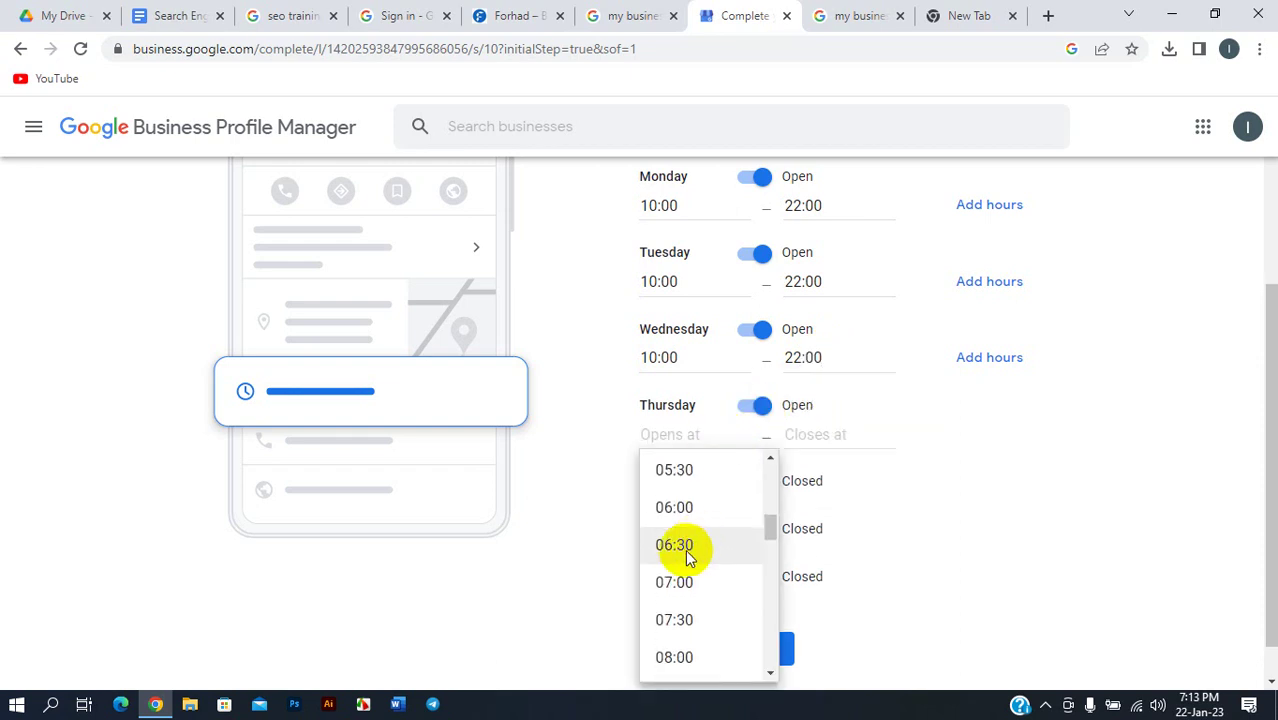
scroll(685, 565, "down", 4)
left_click(677, 525)
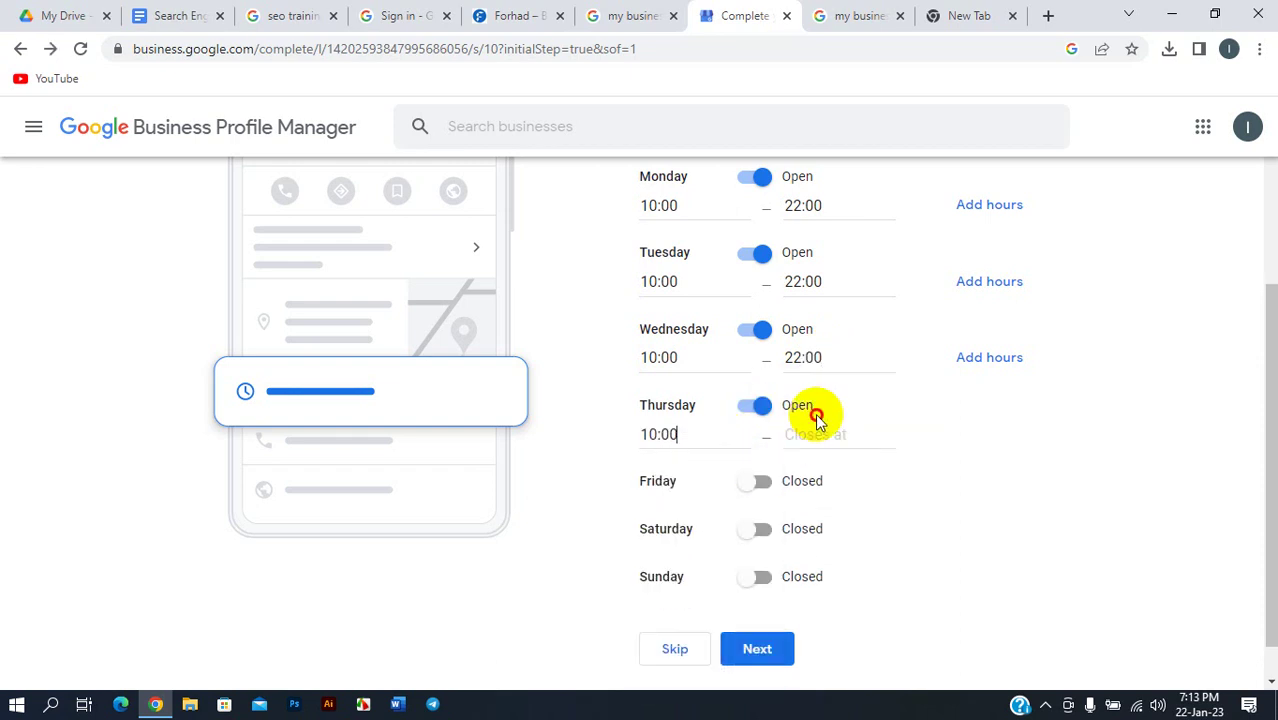
left_click(760, 408)
left_click(750, 405)
left_click(825, 434)
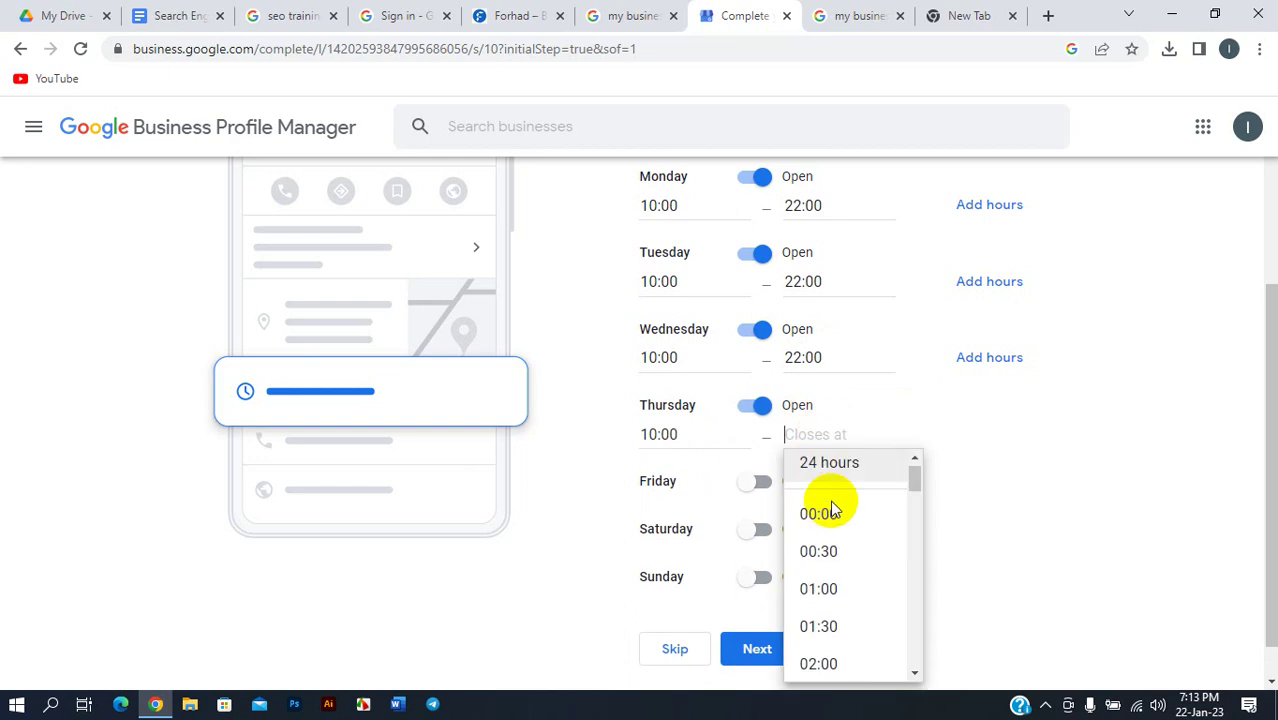
scroll(835, 525, "down", 15)
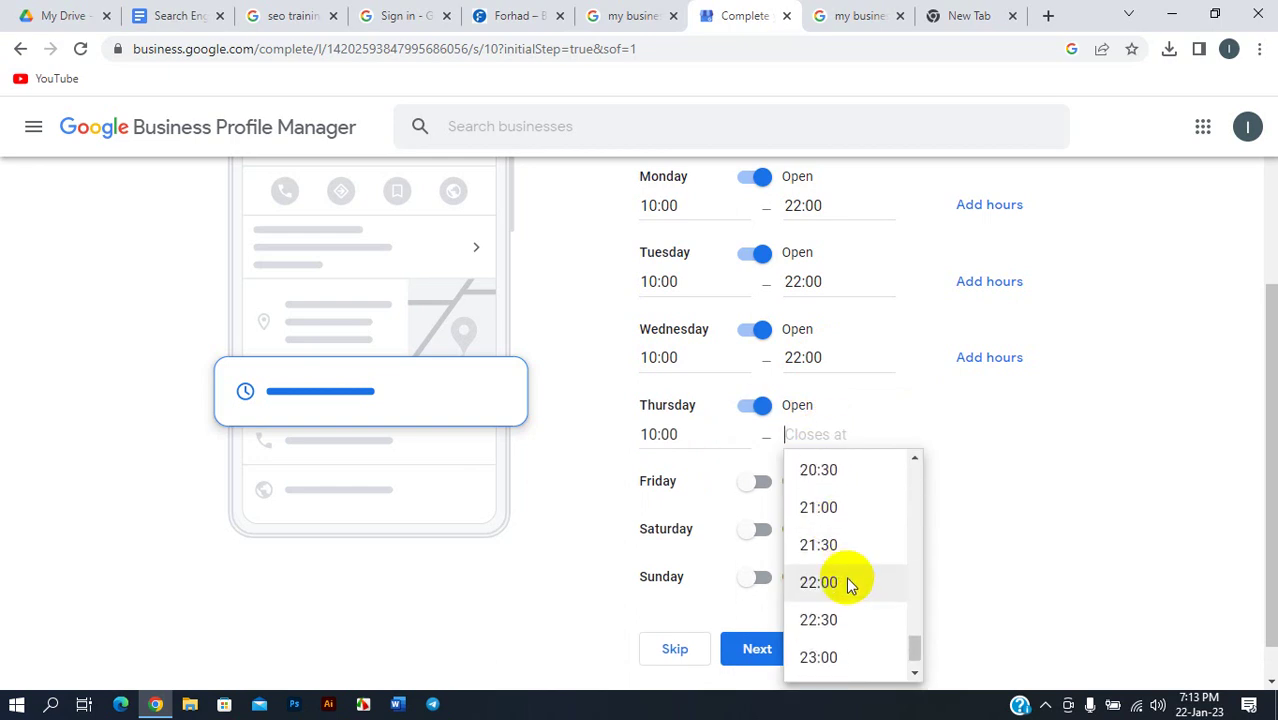
left_click(830, 583)
- Leave Friday closed and mark Saturday open from 10:00 to 22:00
scroll(800, 490, "down", 1)
left_click(753, 439)
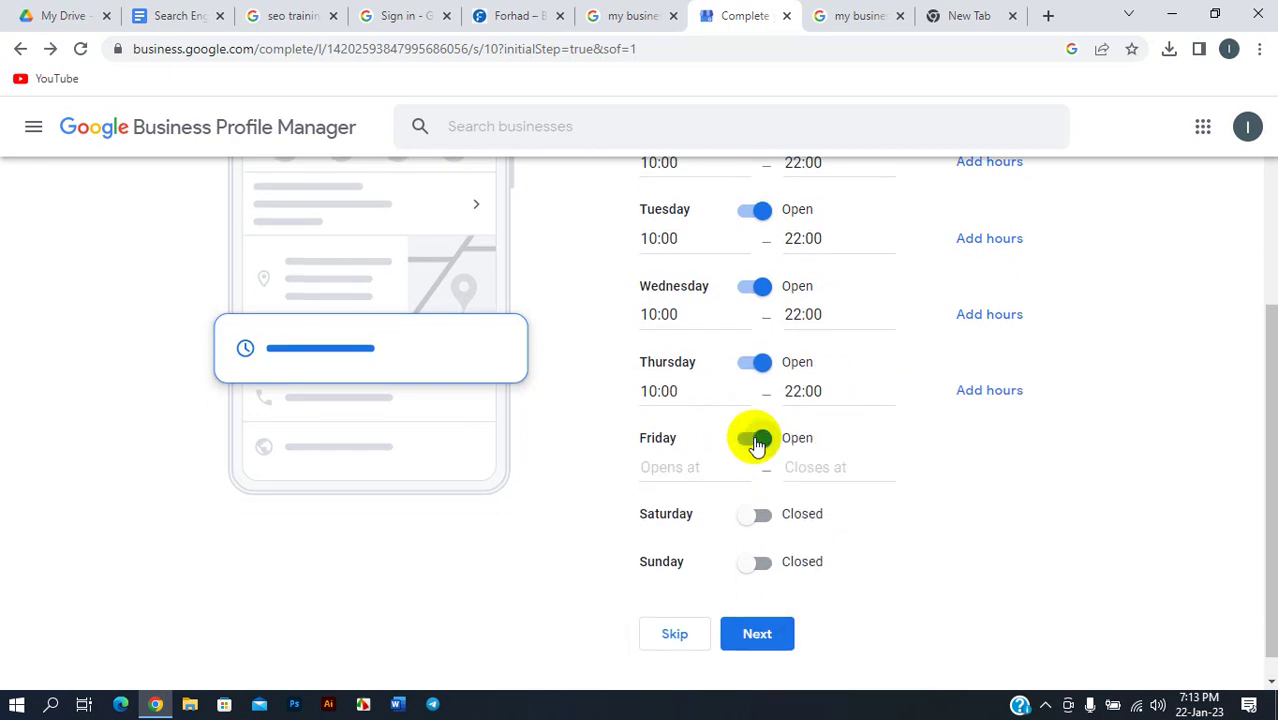
left_click(757, 440)
left_click(748, 488)
left_click(695, 518)
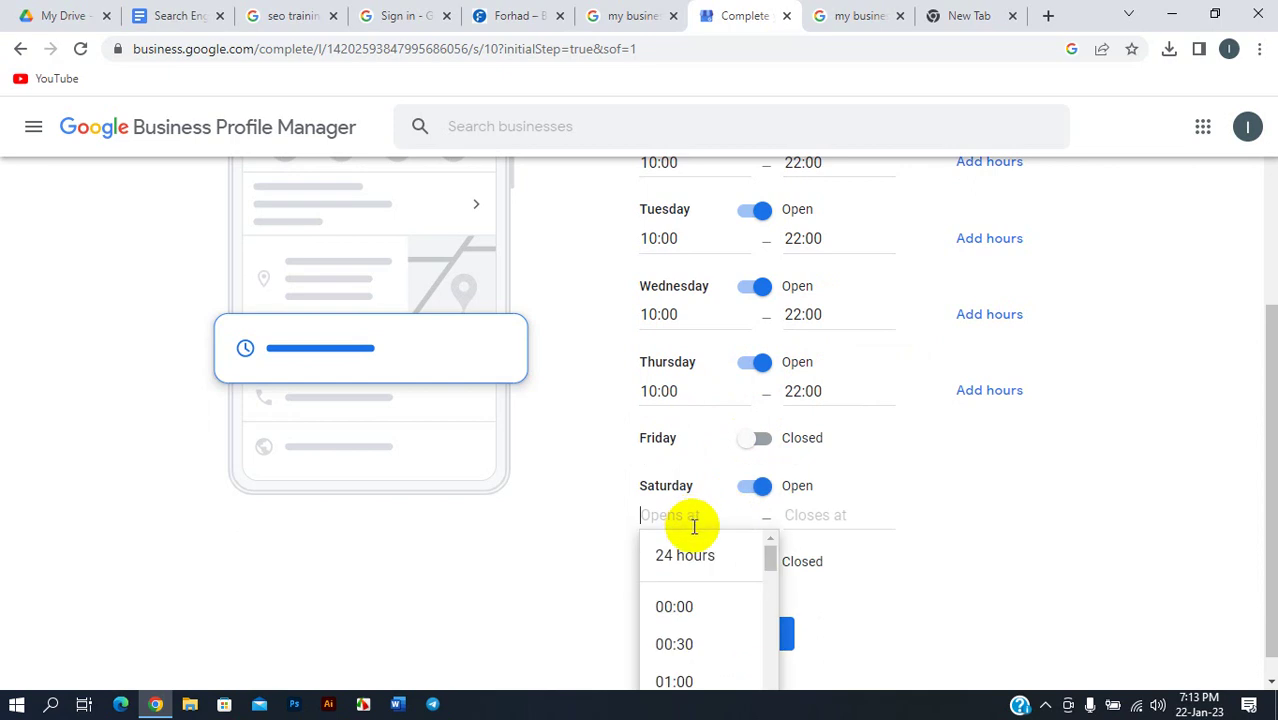
scroll(694, 525, "down", 1)
scroll(690, 608, "down", 8)
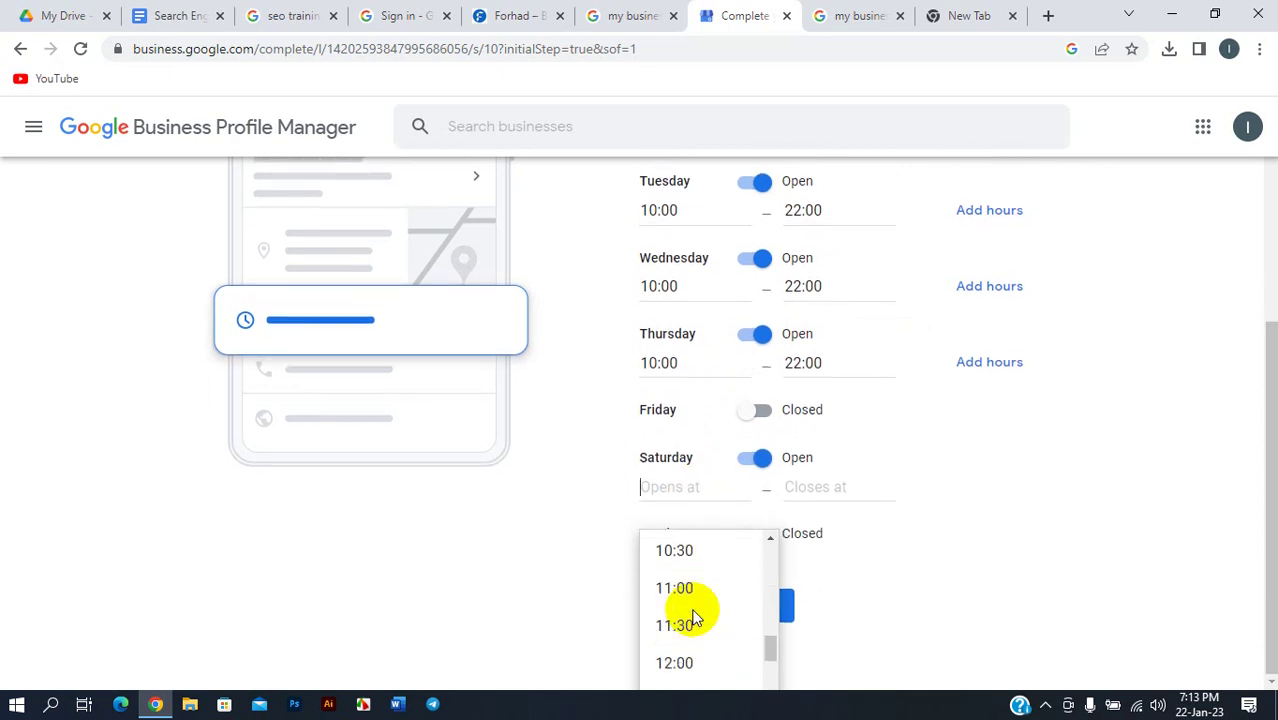
scroll(680, 570, "up", 1)
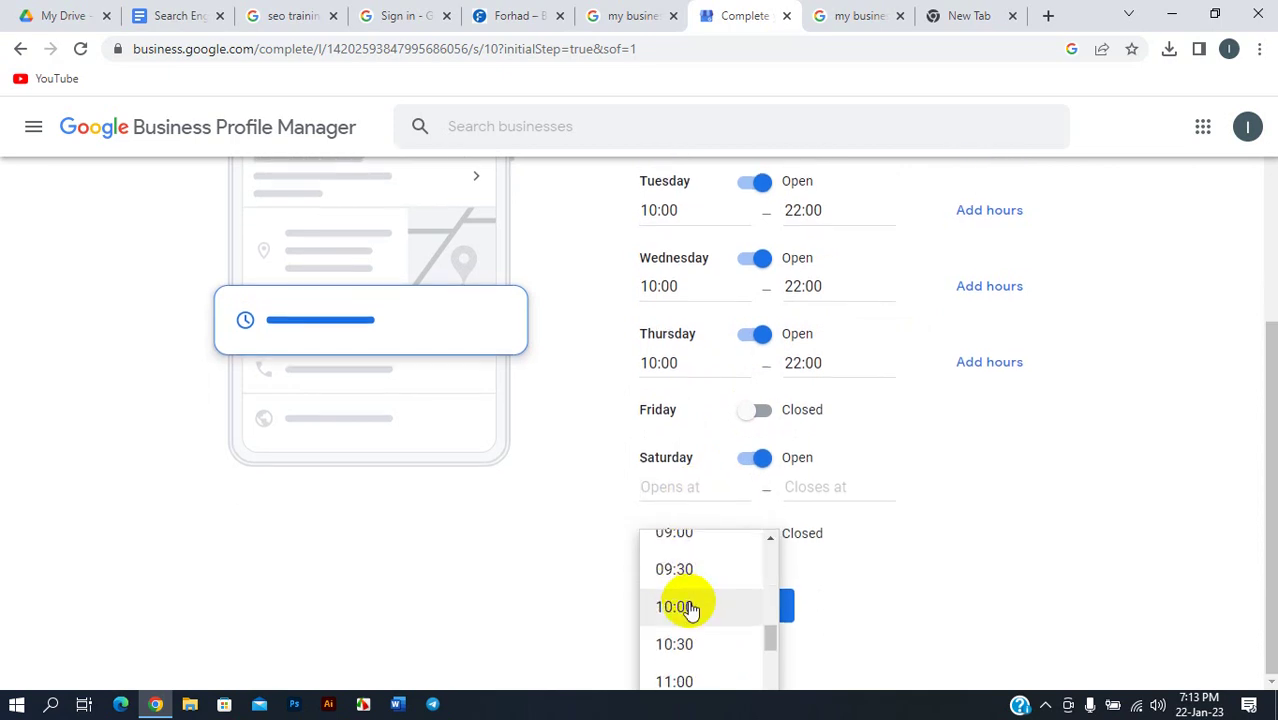
left_click(690, 607)
left_click(827, 488)
scroll(827, 590, "down", 12)
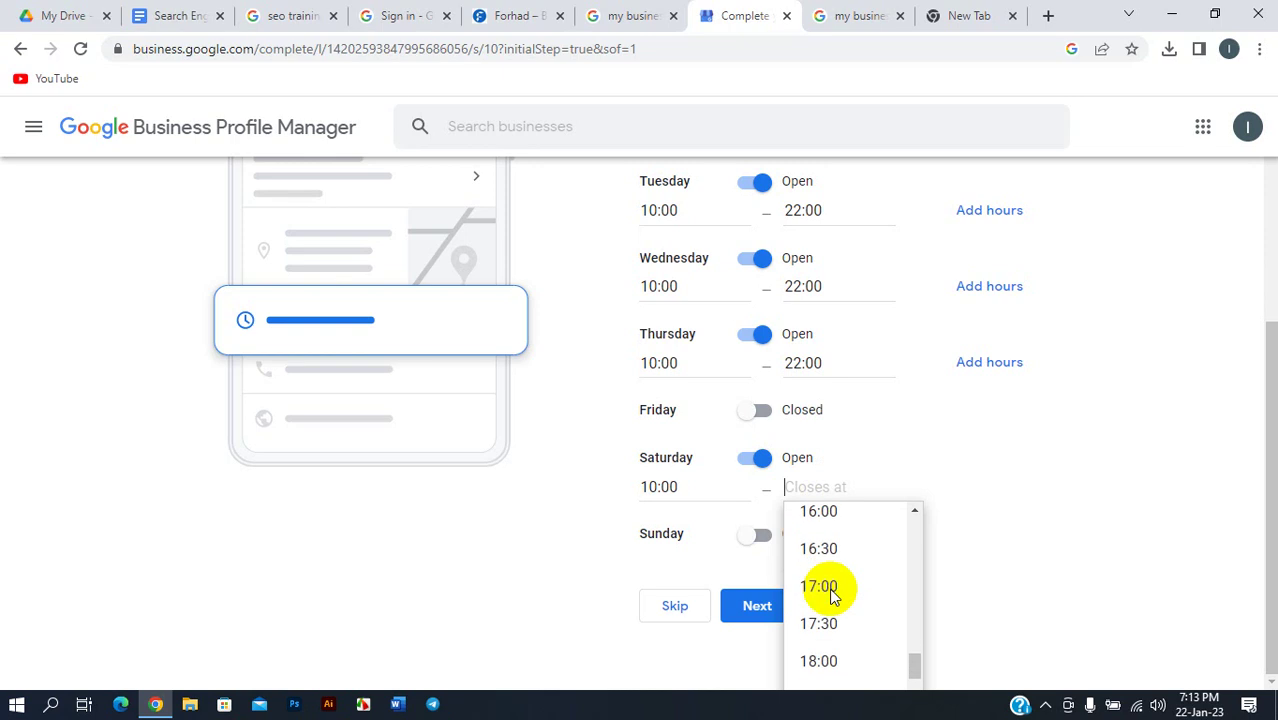
scroll(831, 592, "down", 3)
scroll(824, 548, "up", 1)
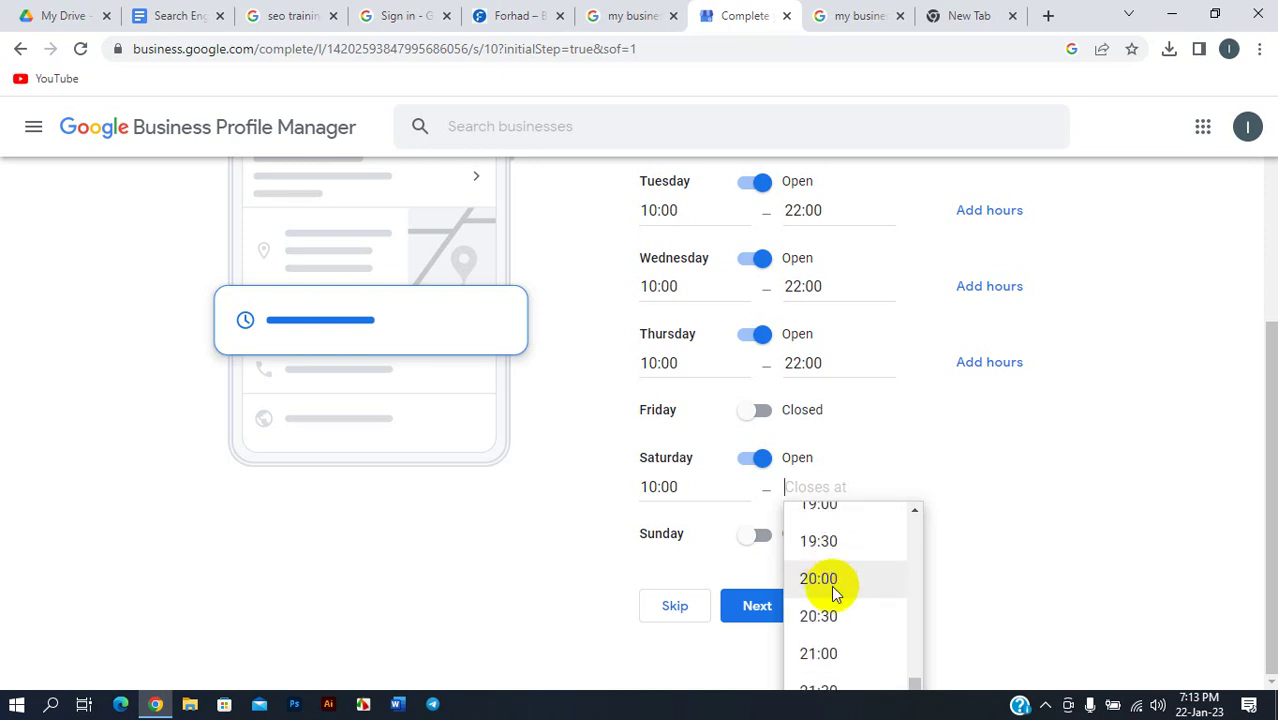
scroll(832, 588, "down", 1)
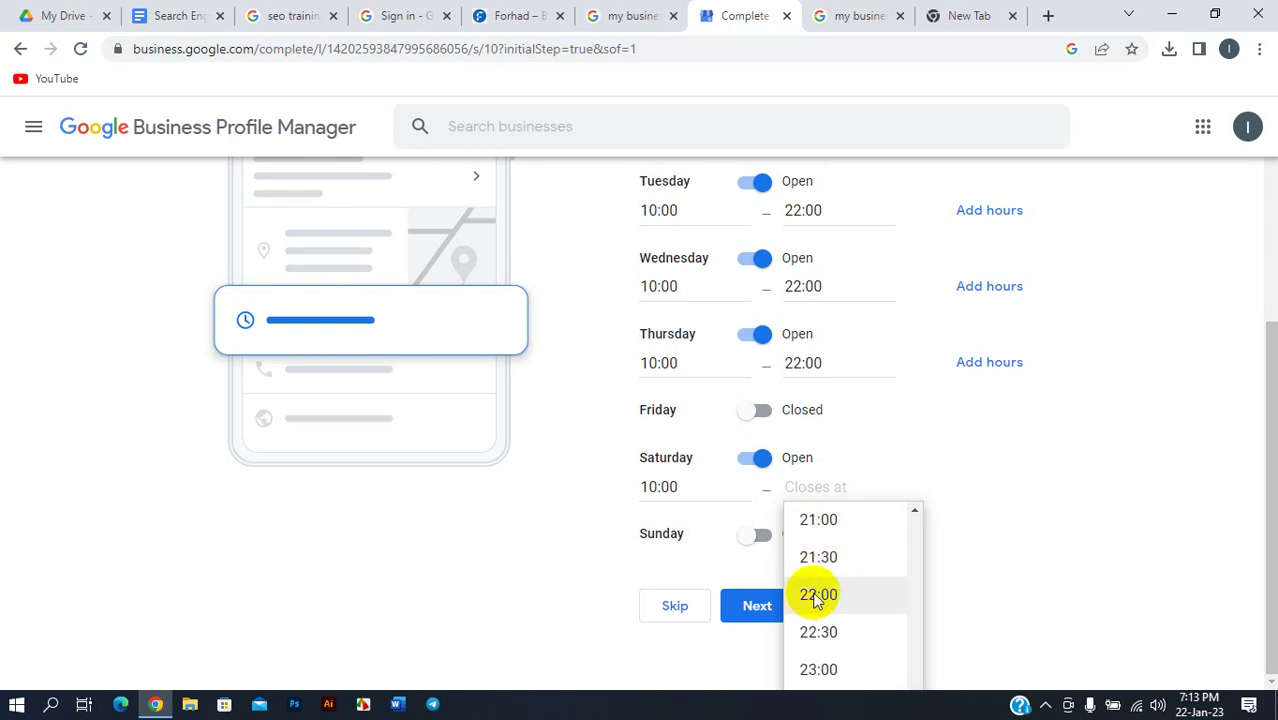
left_click(817, 597)
- Mark Sunday open from 10:00 to 22:00
left_click(752, 537)
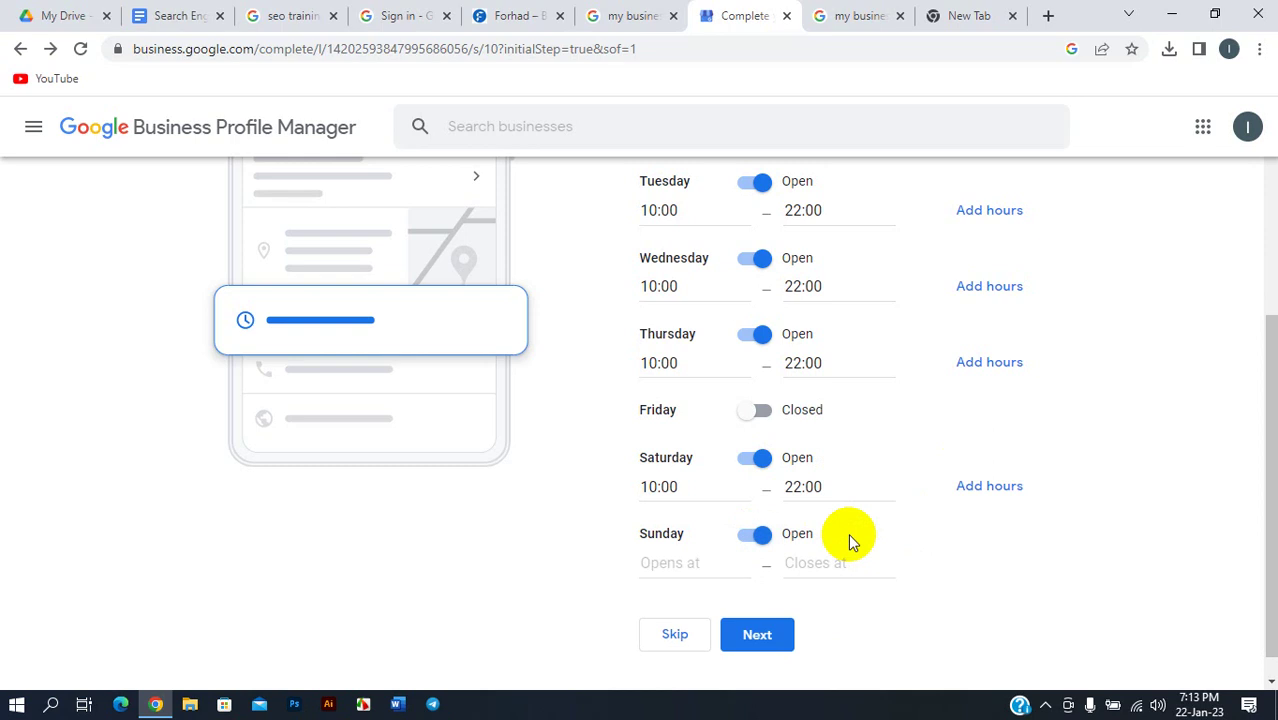
left_click(705, 530)
scroll(693, 590, "down", 8)
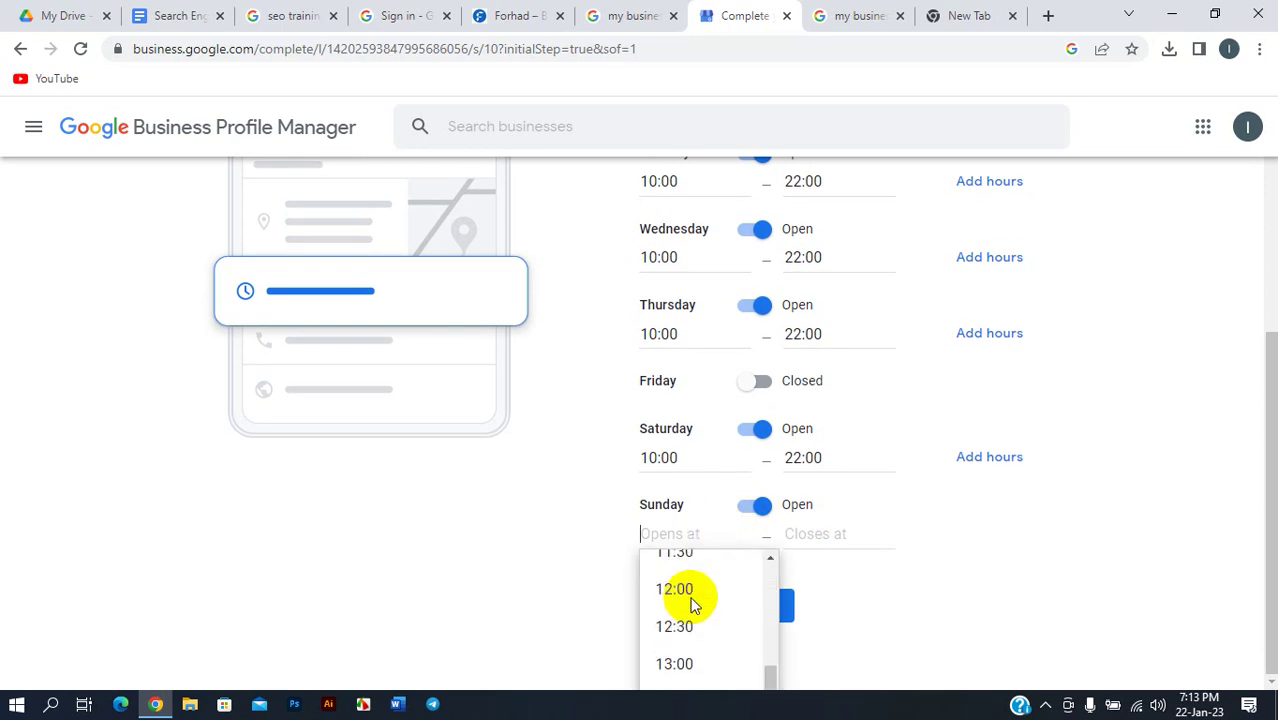
scroll(690, 603, "down", 4)
scroll(690, 605, "up", 5)
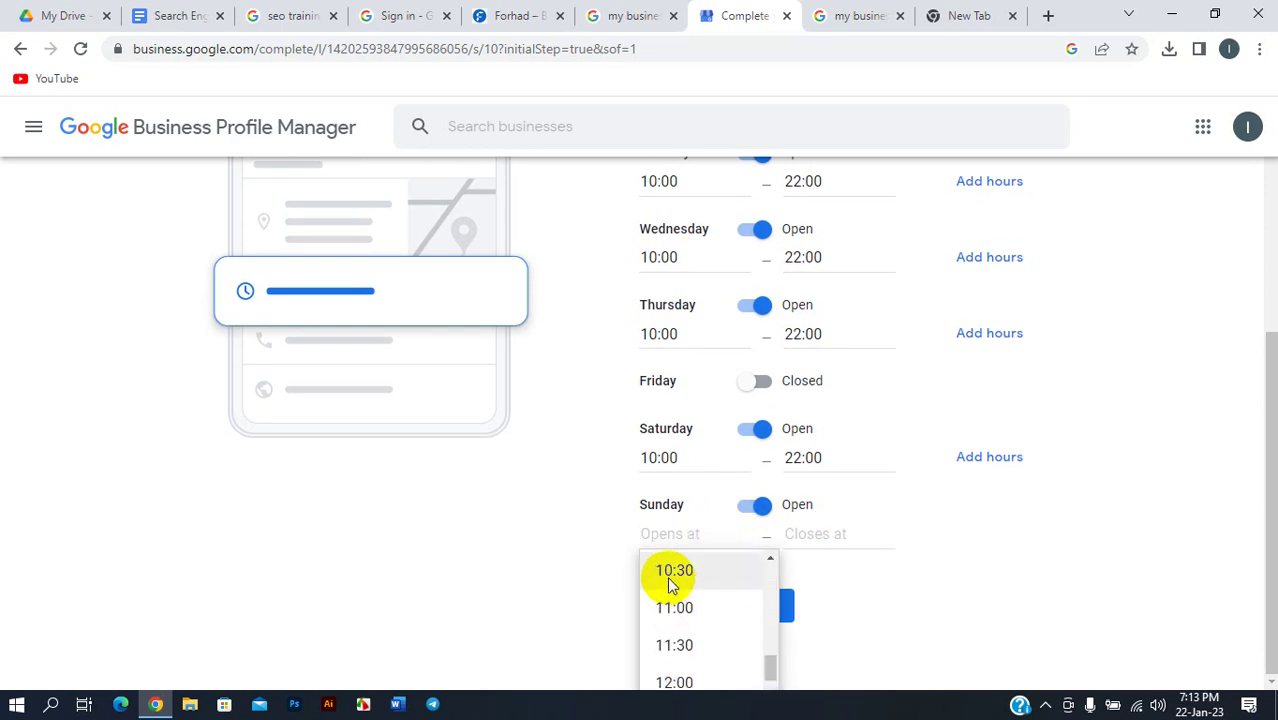
scroll(673, 588, "up", 2)
scroll(676, 592, "down", 3)
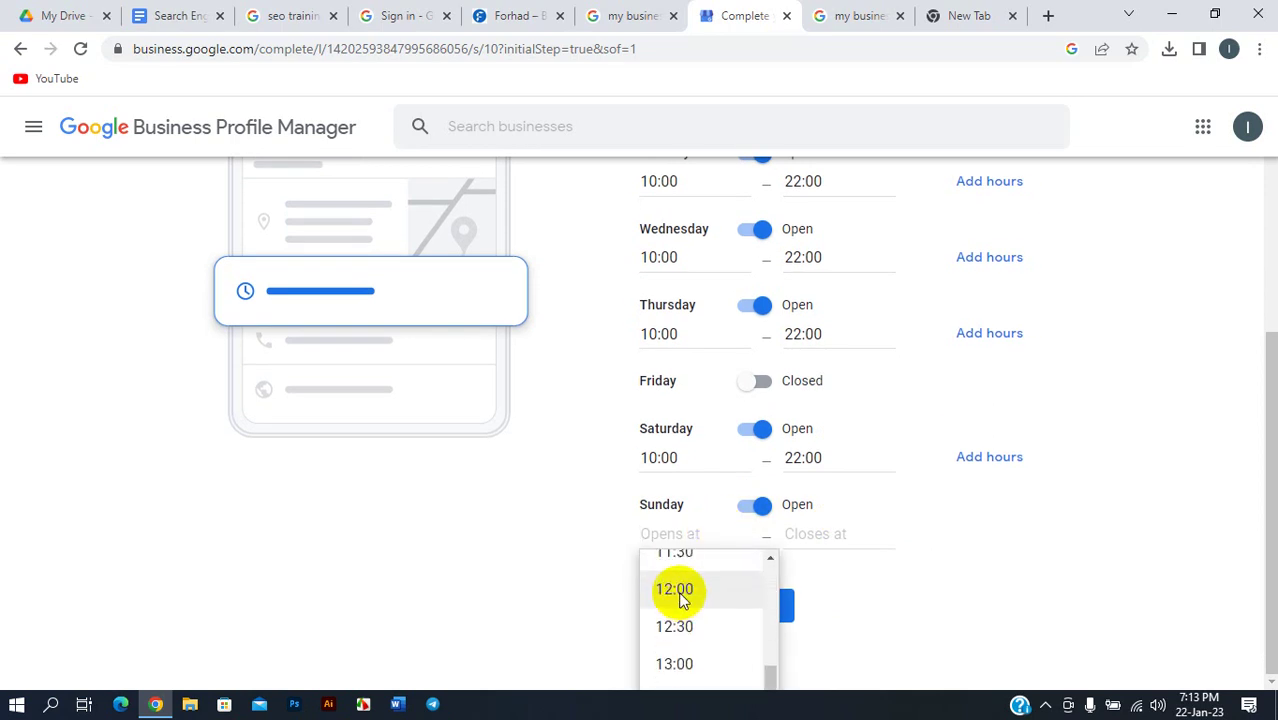
scroll(680, 598, "up", 2)
scroll(685, 603, "up", 3)
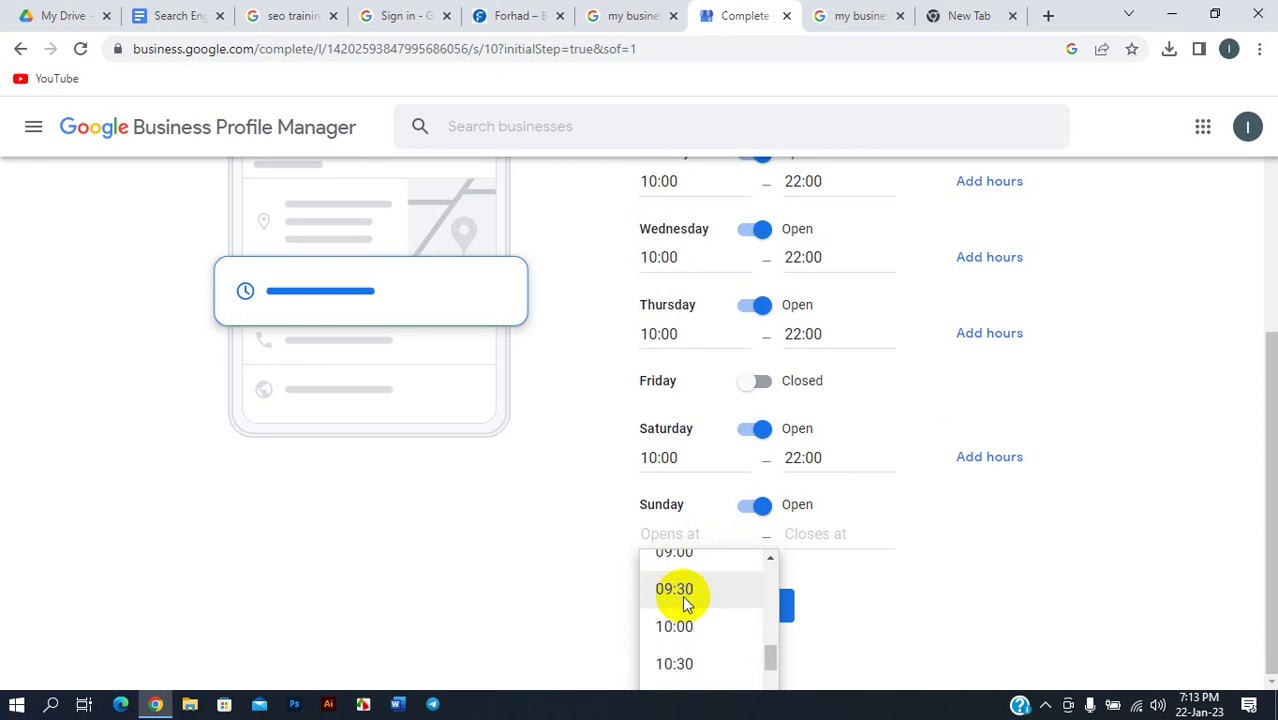
left_click(685, 624)
left_click(819, 540)
scroll(822, 600, "down", 4)
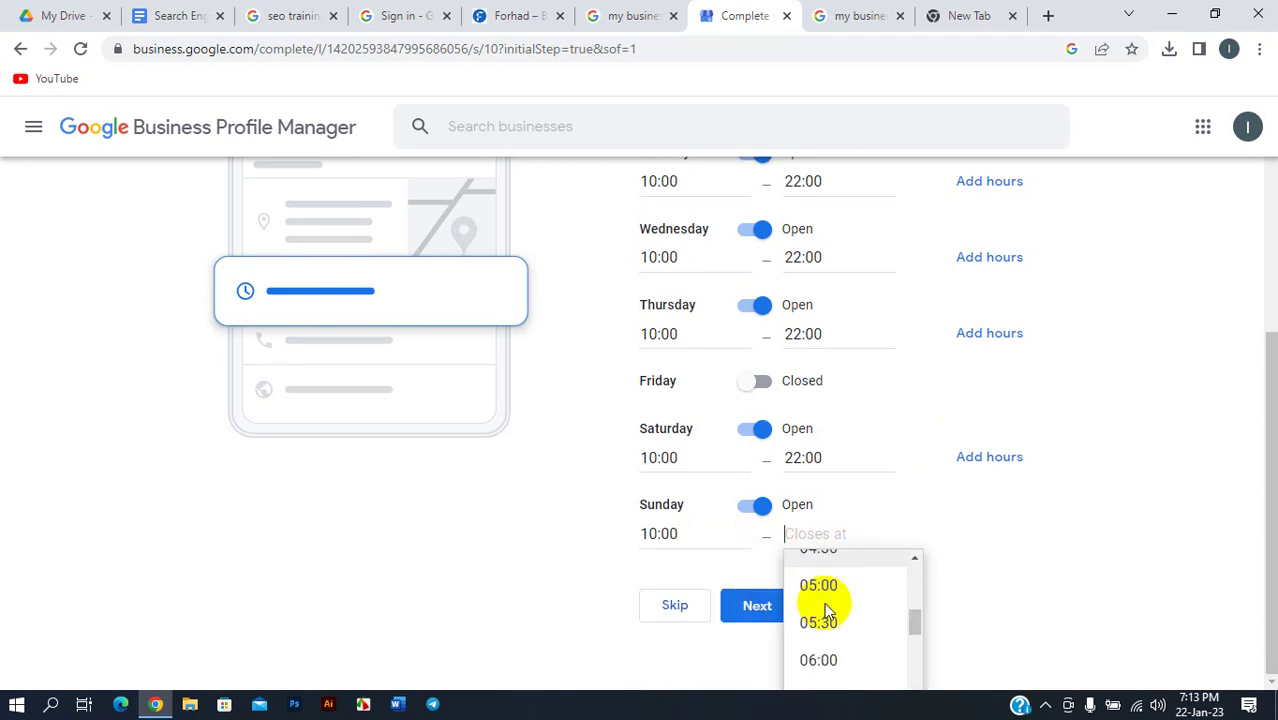
scroll(825, 610, "down", 10)
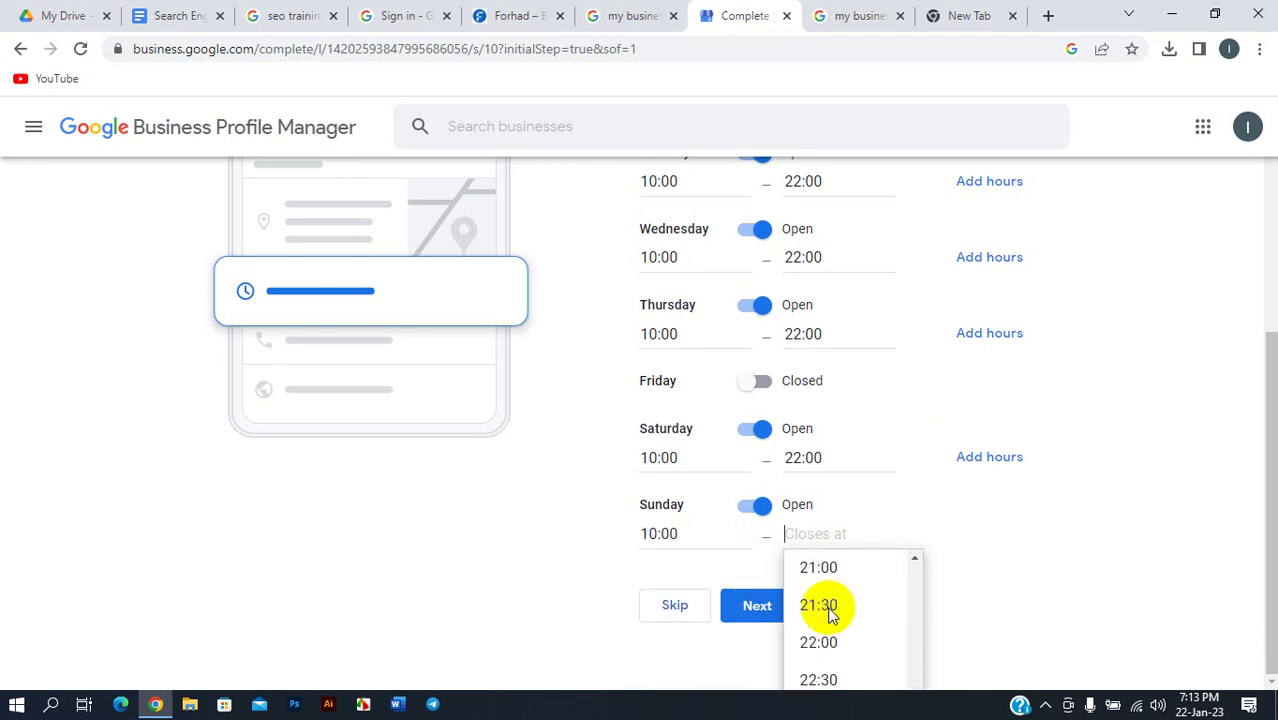
scroll(836, 622, "up", 1)
scroll(842, 633, "down", 1)
left_click(835, 640)
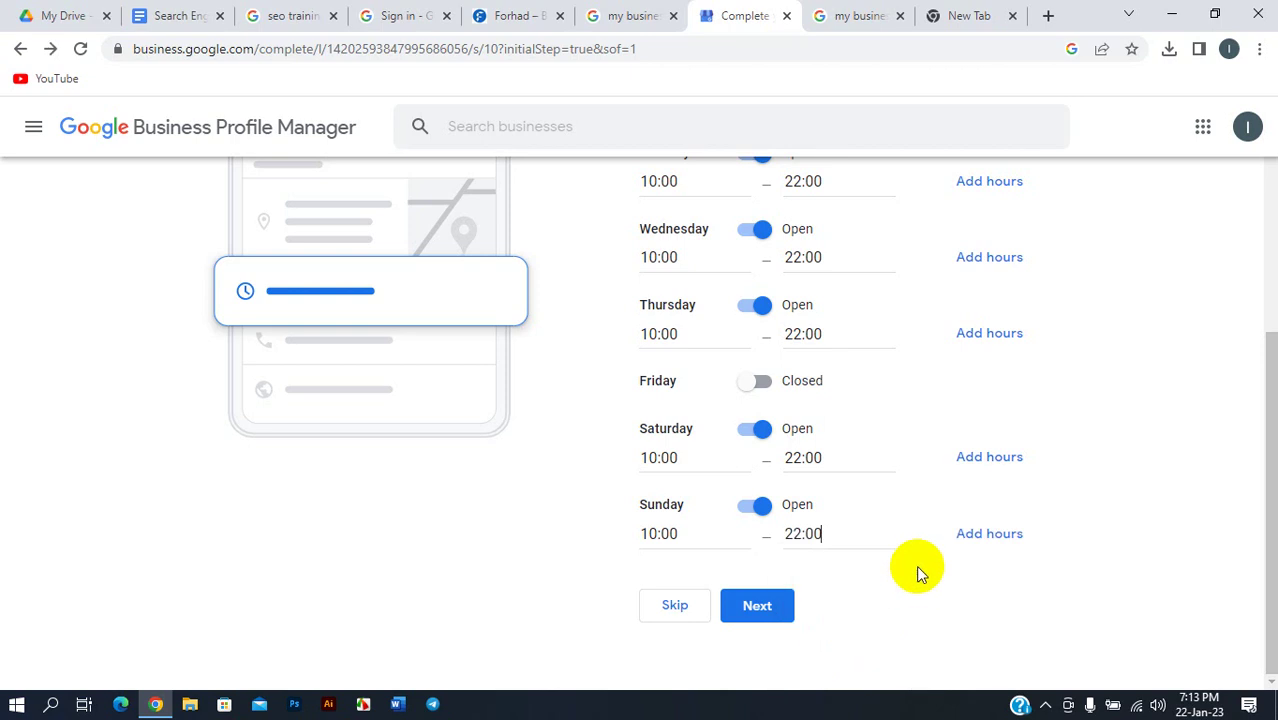
scroll(918, 573, "up", 2)
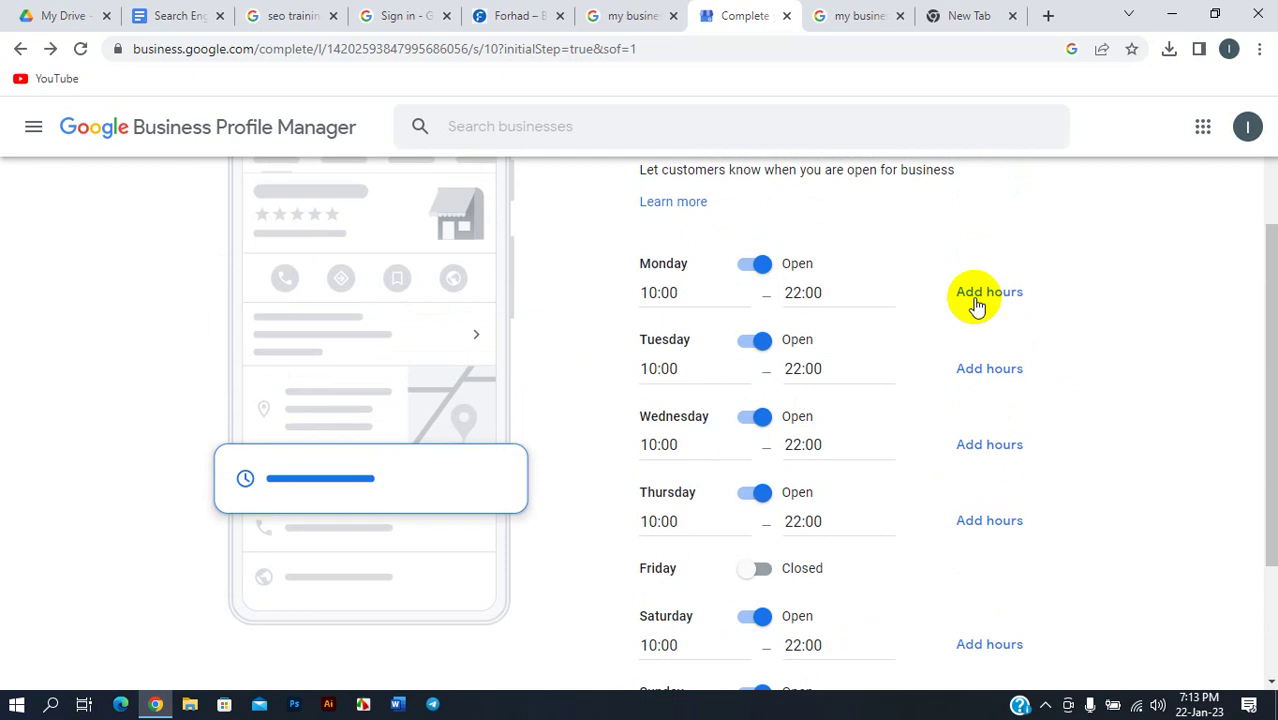
left_click(975, 300)
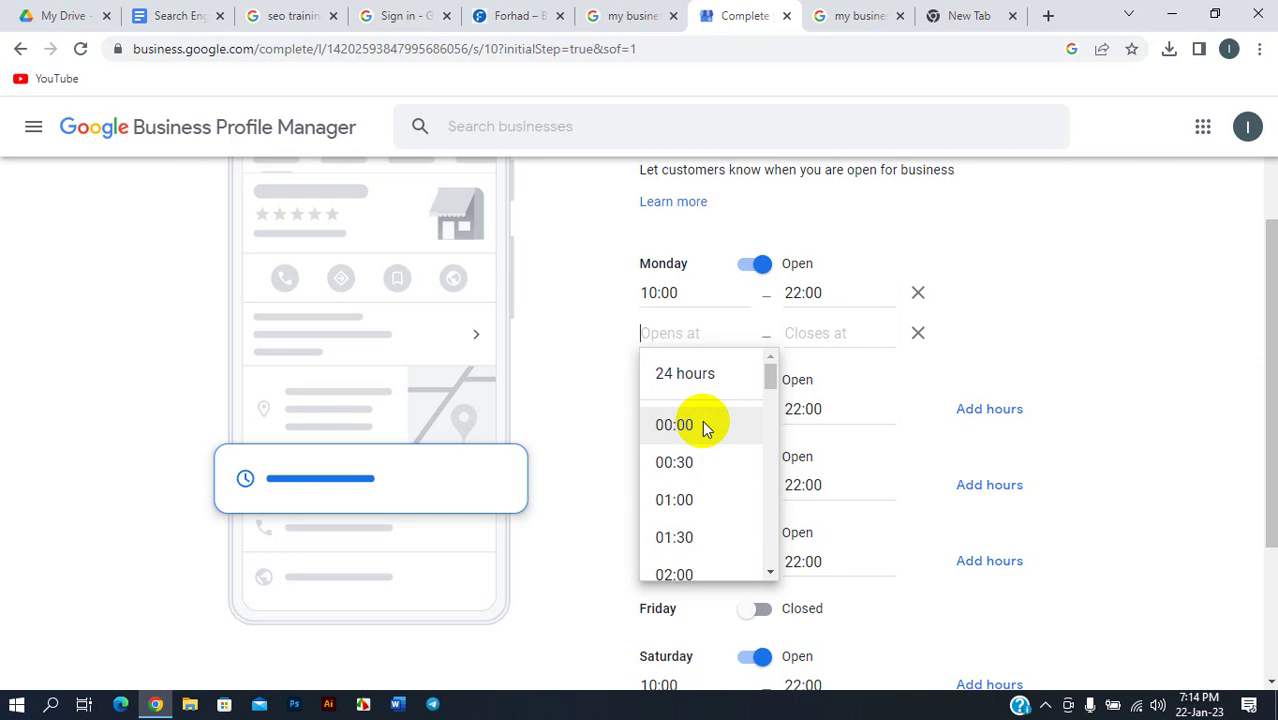
scroll(693, 425, "down", 1)
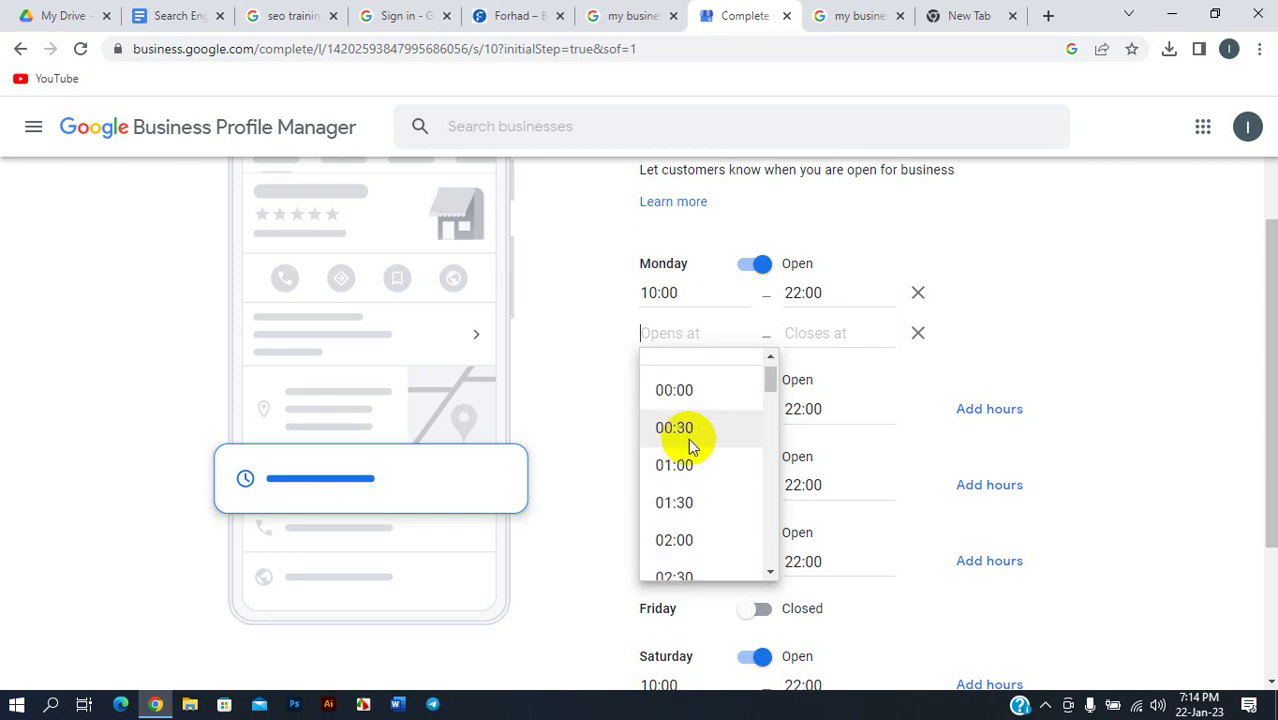
scroll(688, 447, "down", 15)
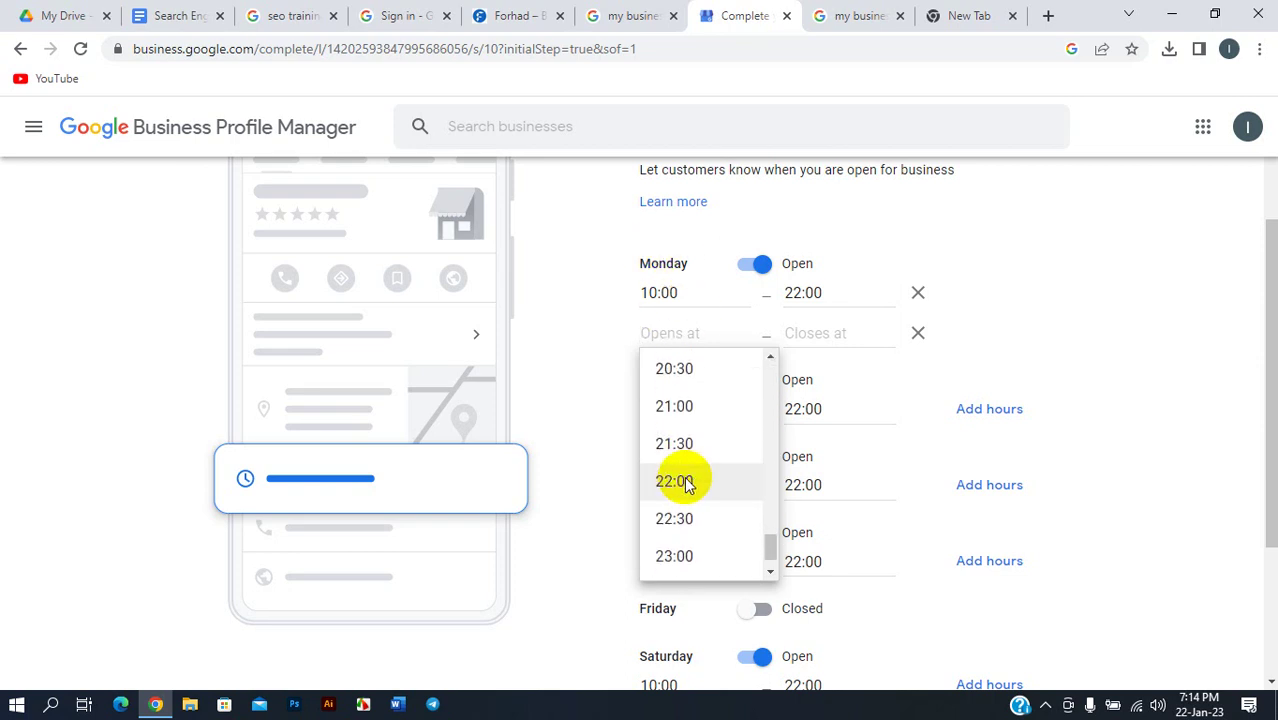
scroll(688, 484, "up", 4)
left_click(673, 425)
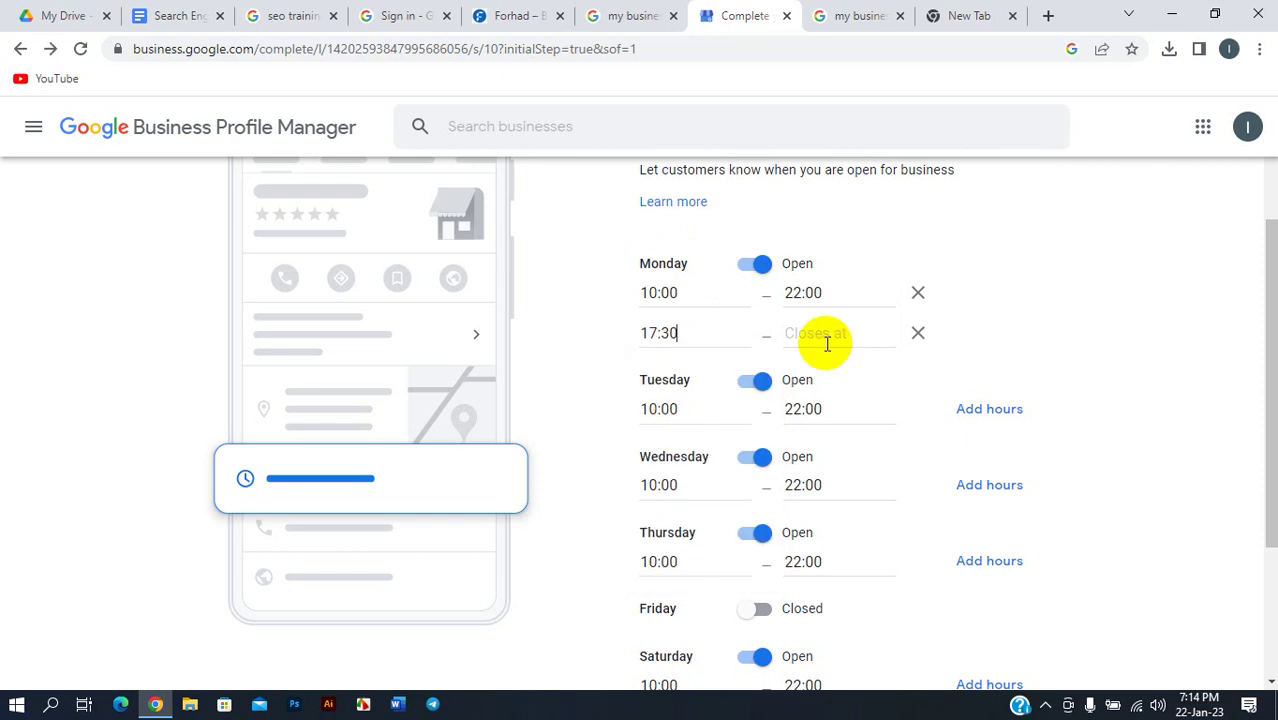
left_click(826, 343)
scroll(832, 480, "down", 10)
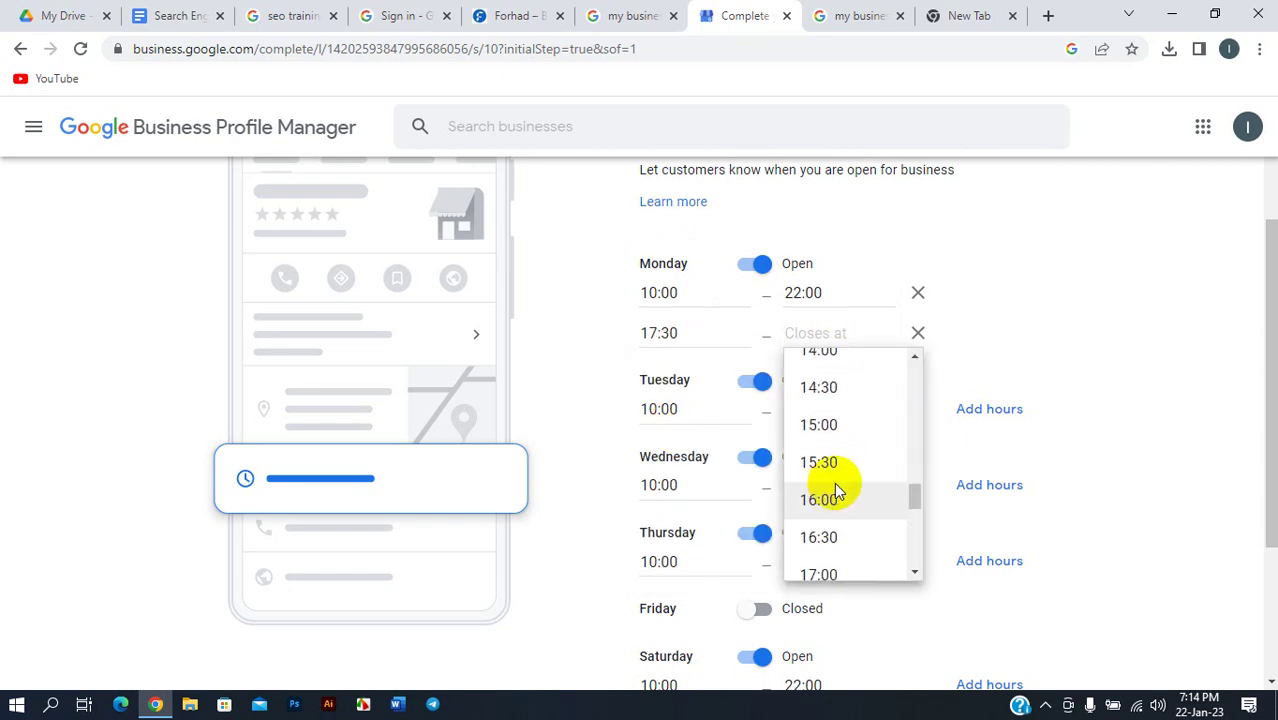
left_click(836, 498)
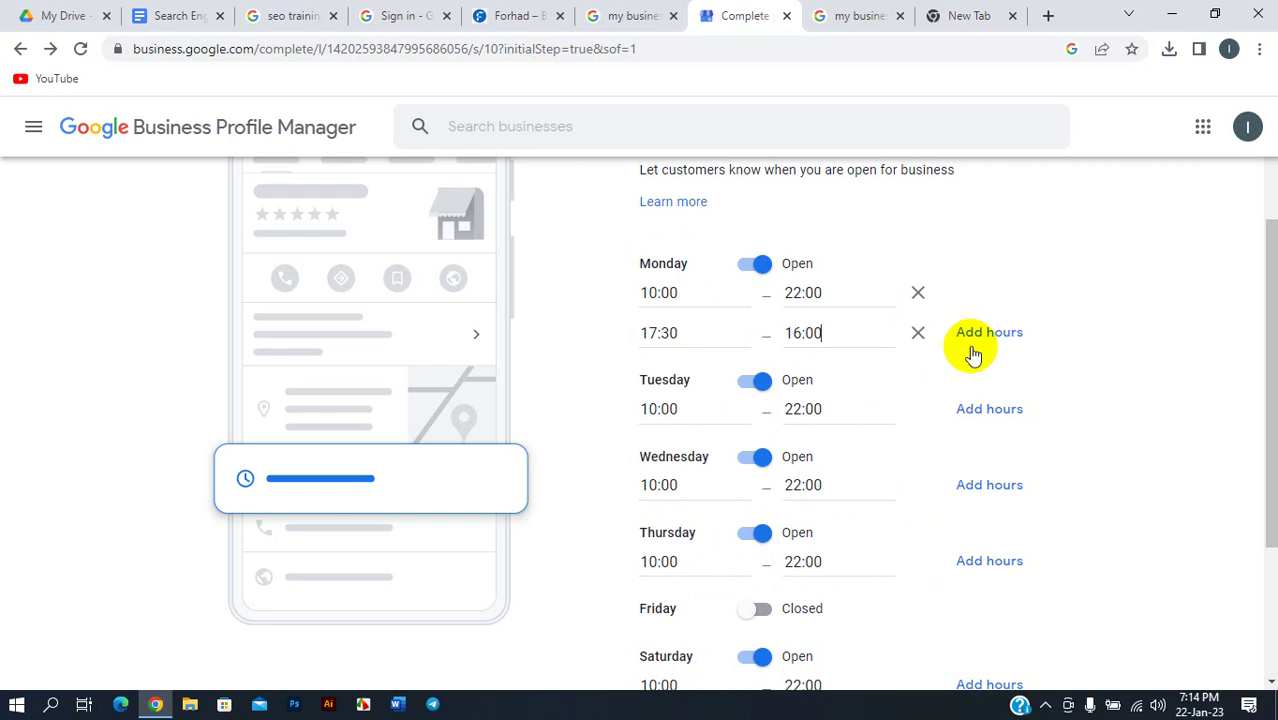
scroll(970, 383, "down", 2)
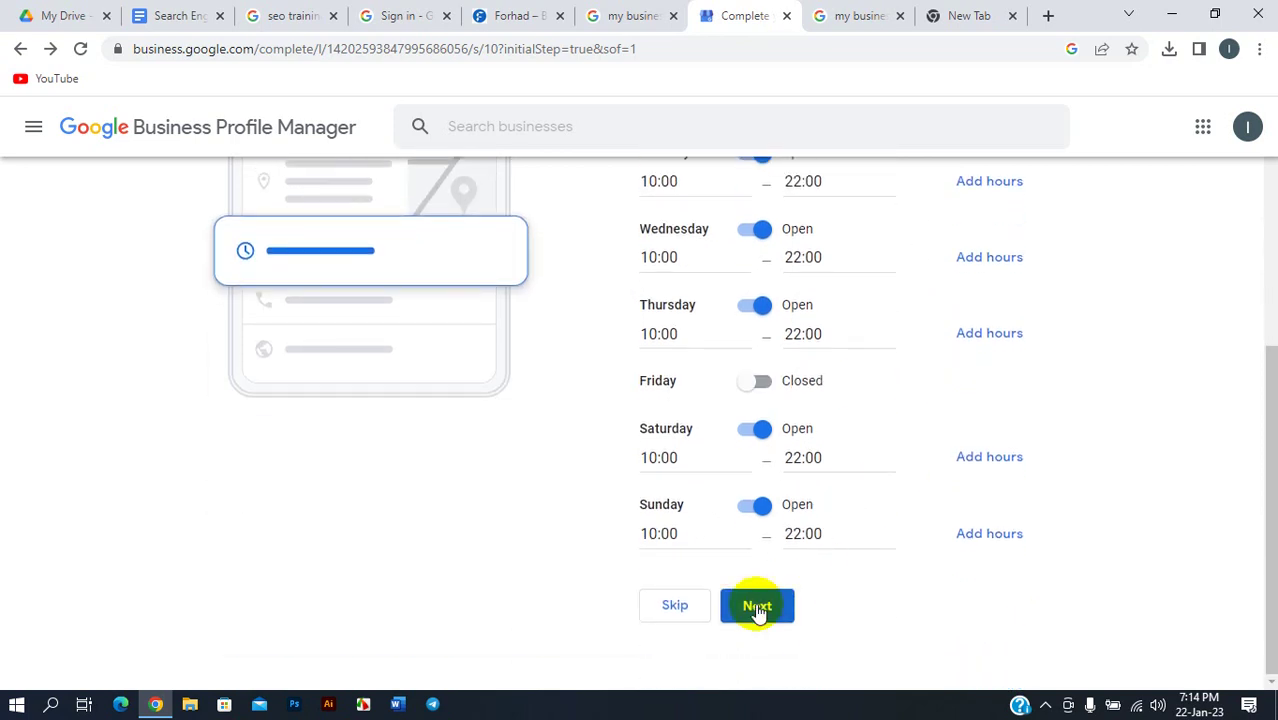
left_click(756, 607)
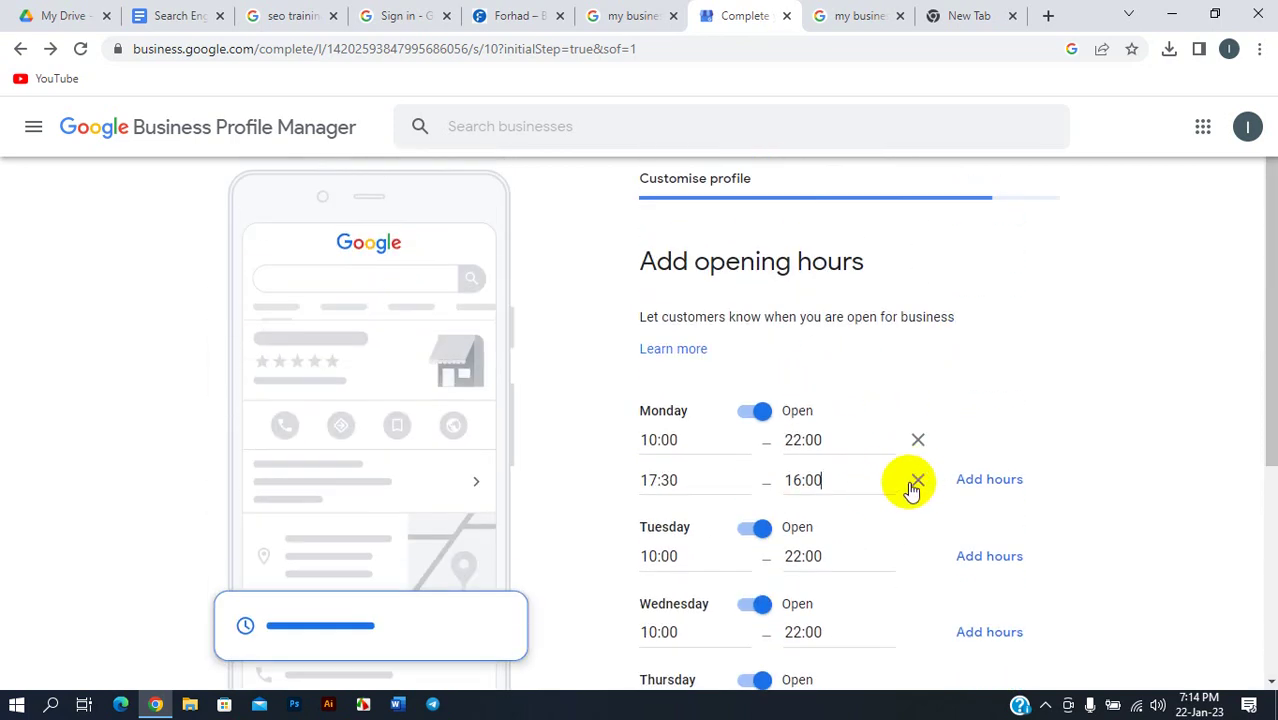
left_click(917, 480)
scroll(921, 536, "down", 3)
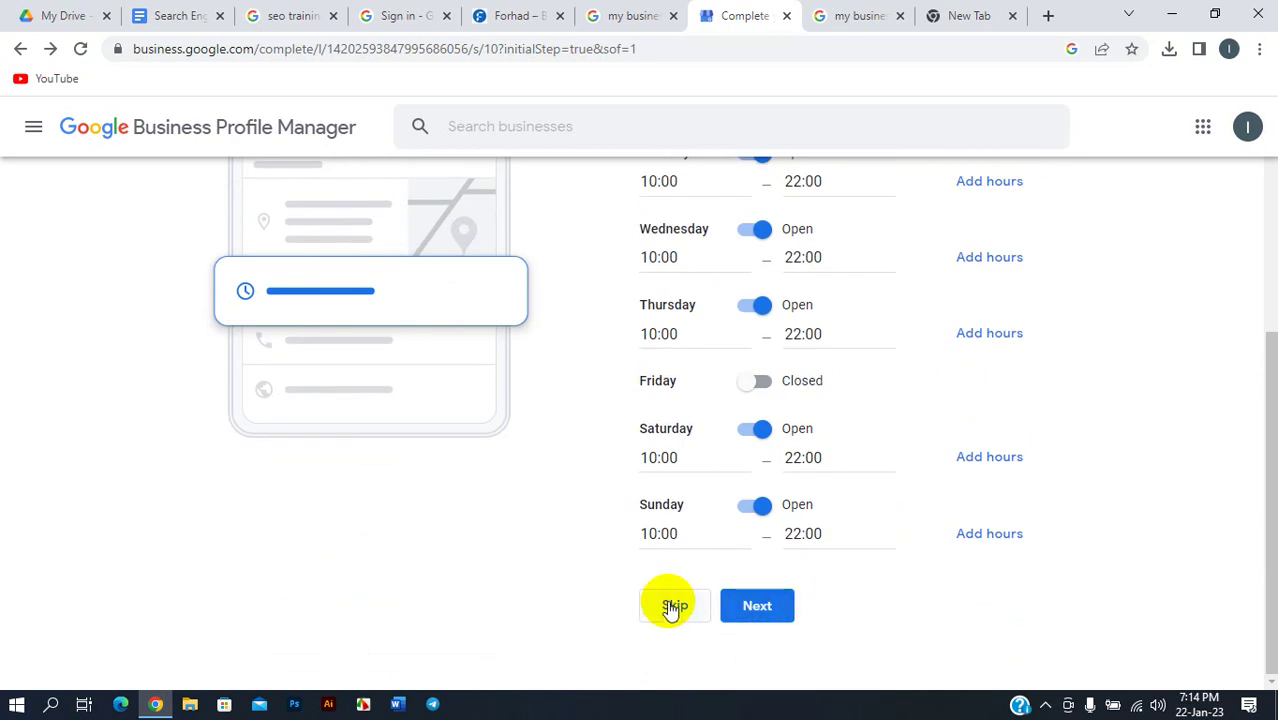
- Save the opening hours and keep Accept Messages turned on
left_click(772, 601)
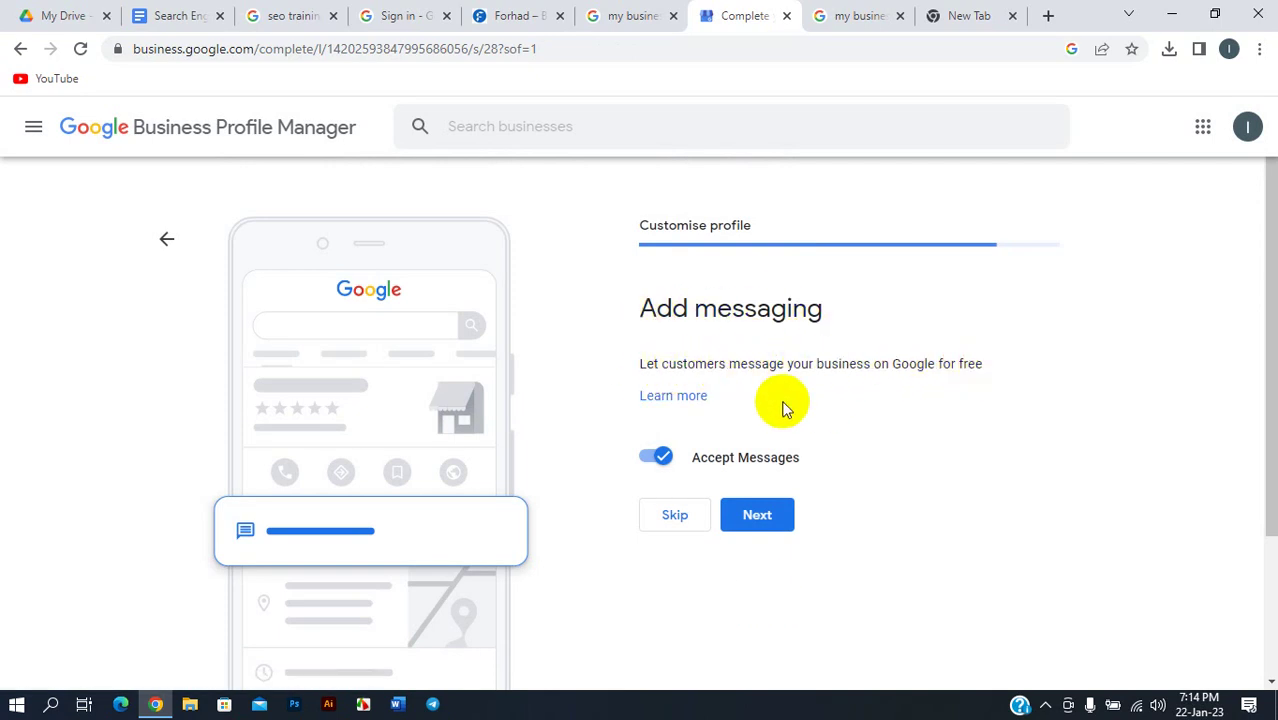
scroll(740, 405, "down", 2)
scroll(715, 290, "up", 1)
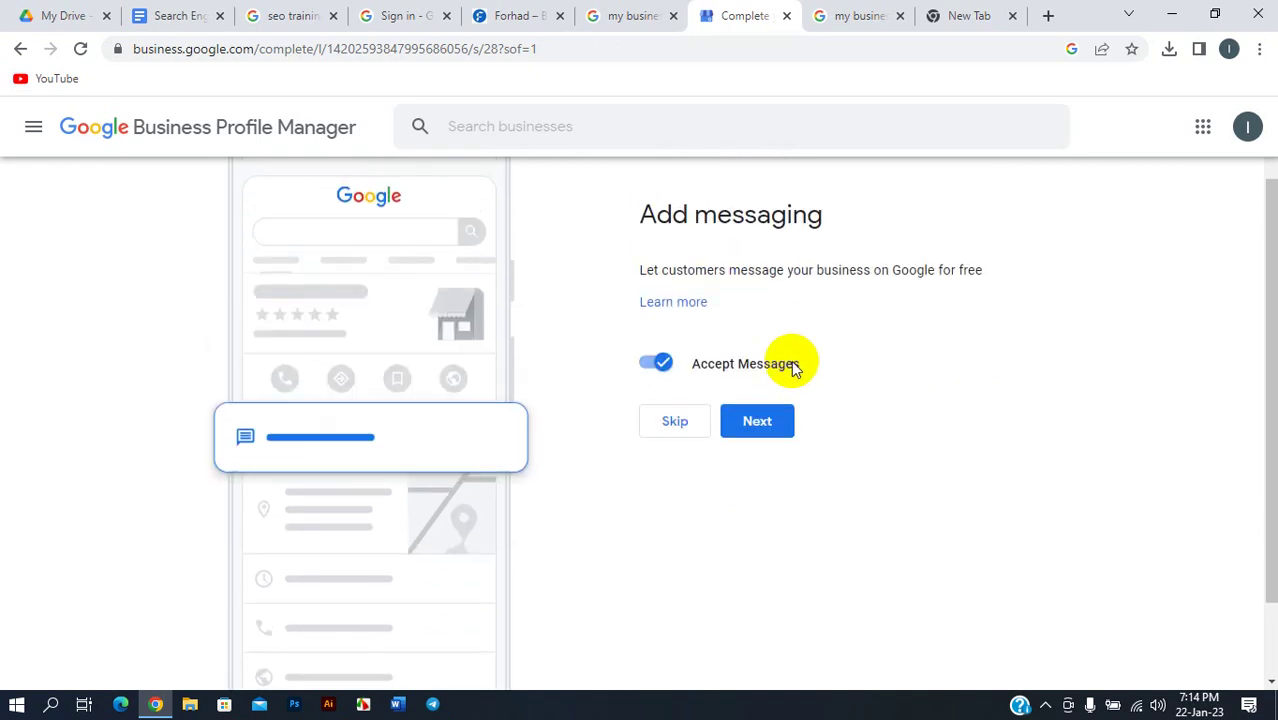
left_click(760, 424)
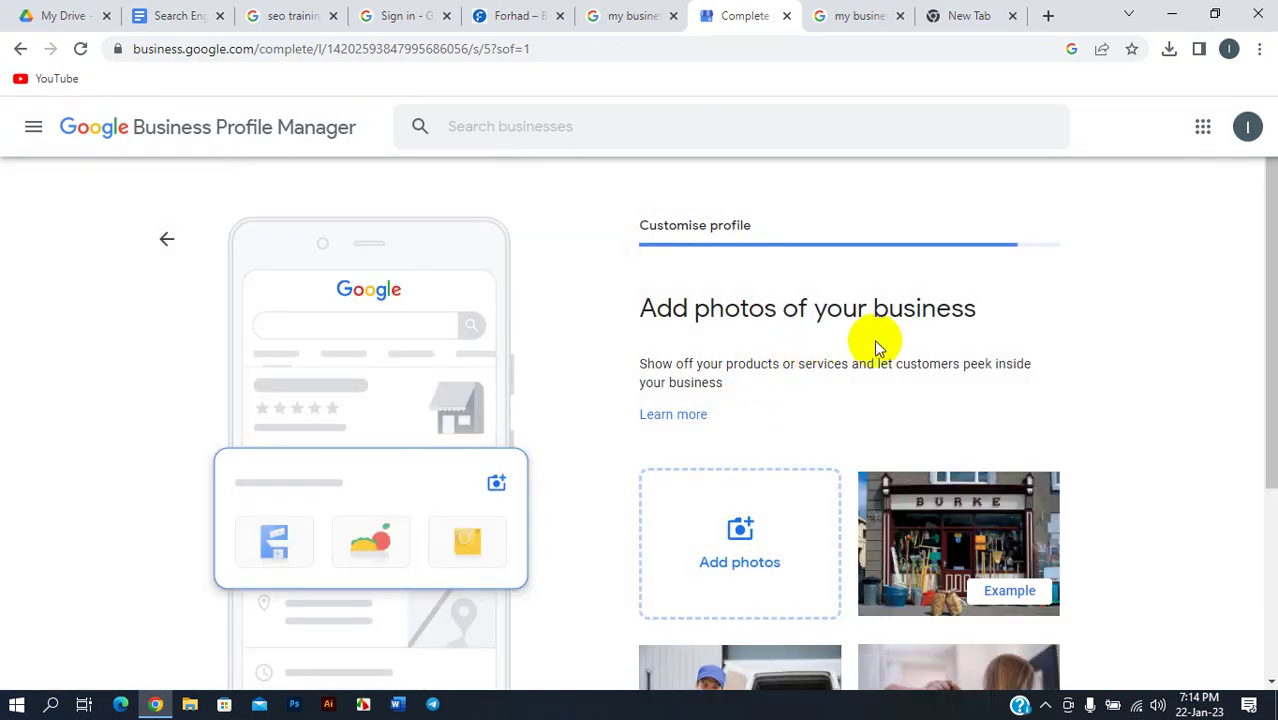
scroll(900, 380, "down", 3)
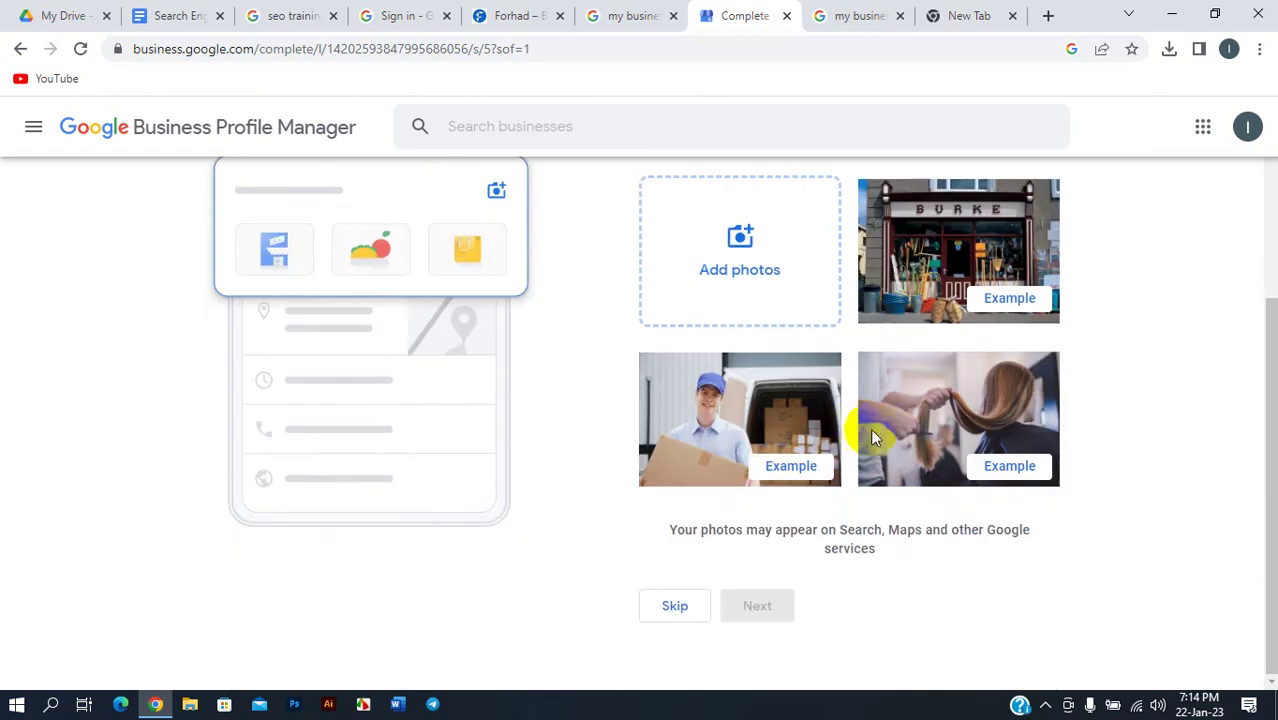
scroll(861, 422, "up", 3)
scroll(900, 380, "down", 2)
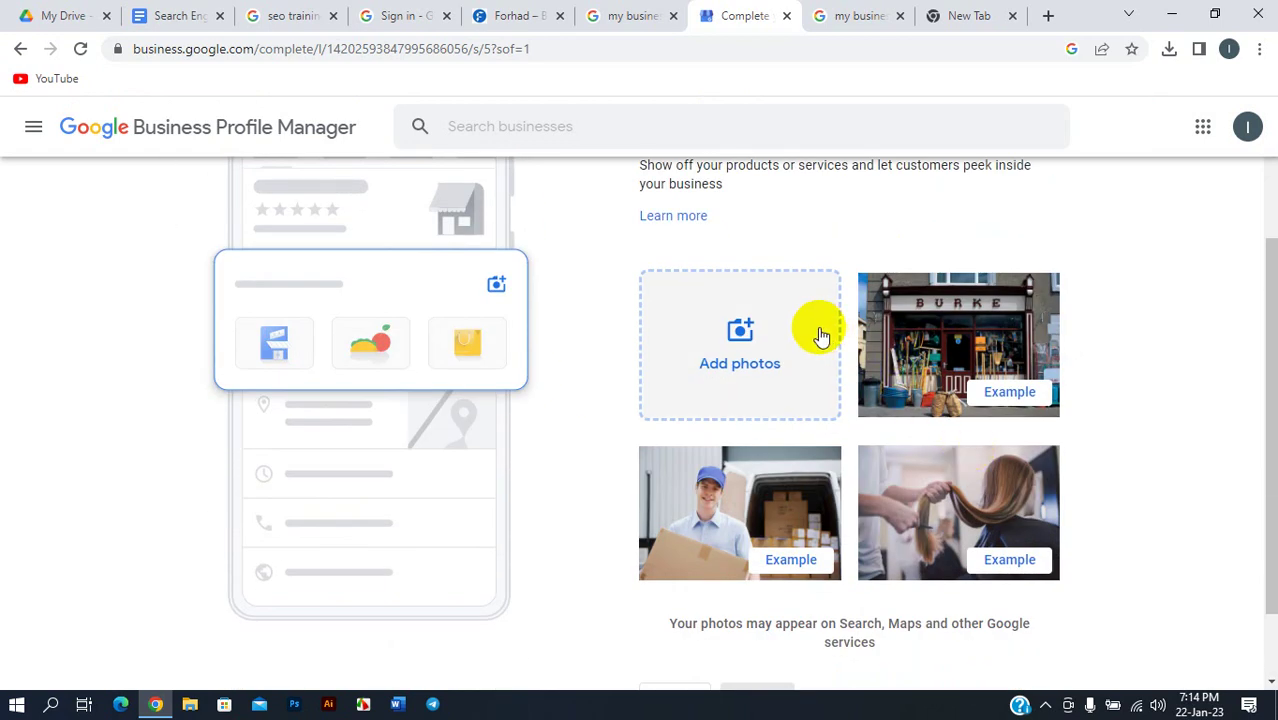
scroll(782, 322, "up", 2)
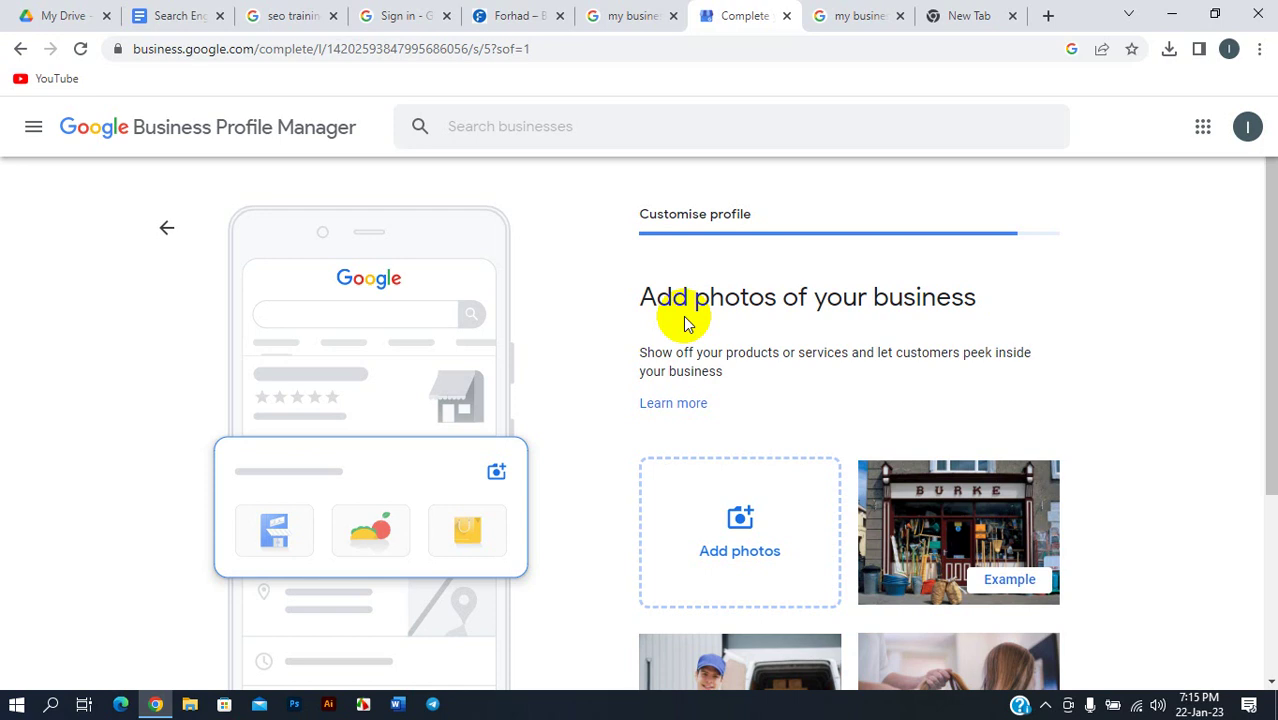
scroll(690, 345, "down", 2)
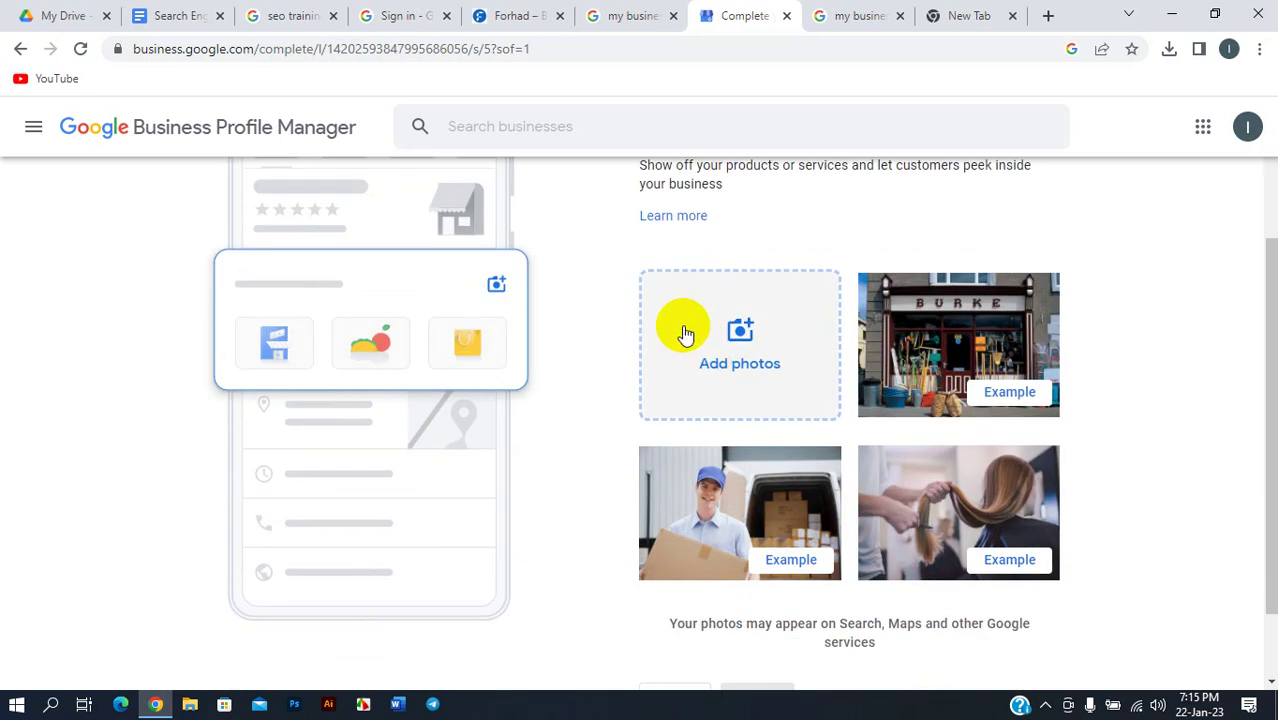
scroll(685, 335, "down", 1)
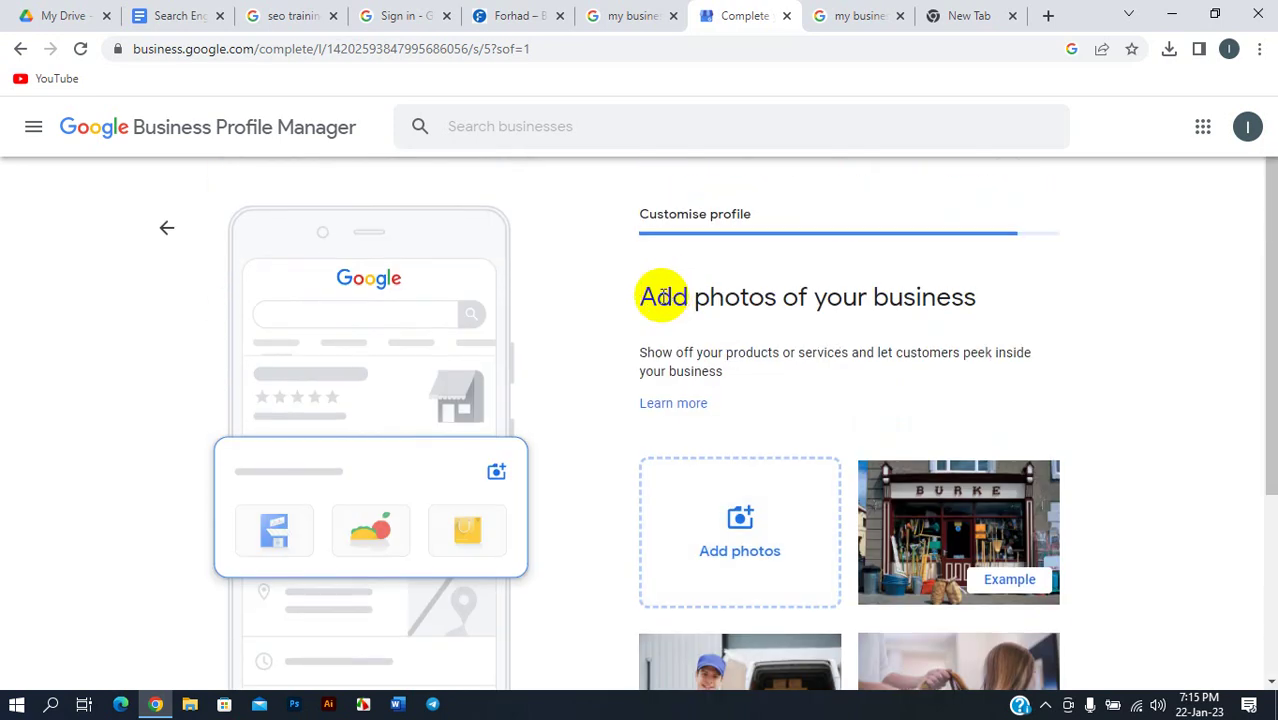
scroll(616, 323, "down", 2)
- Upload the Desktop image file '1' as the business photo
left_click(750, 337)
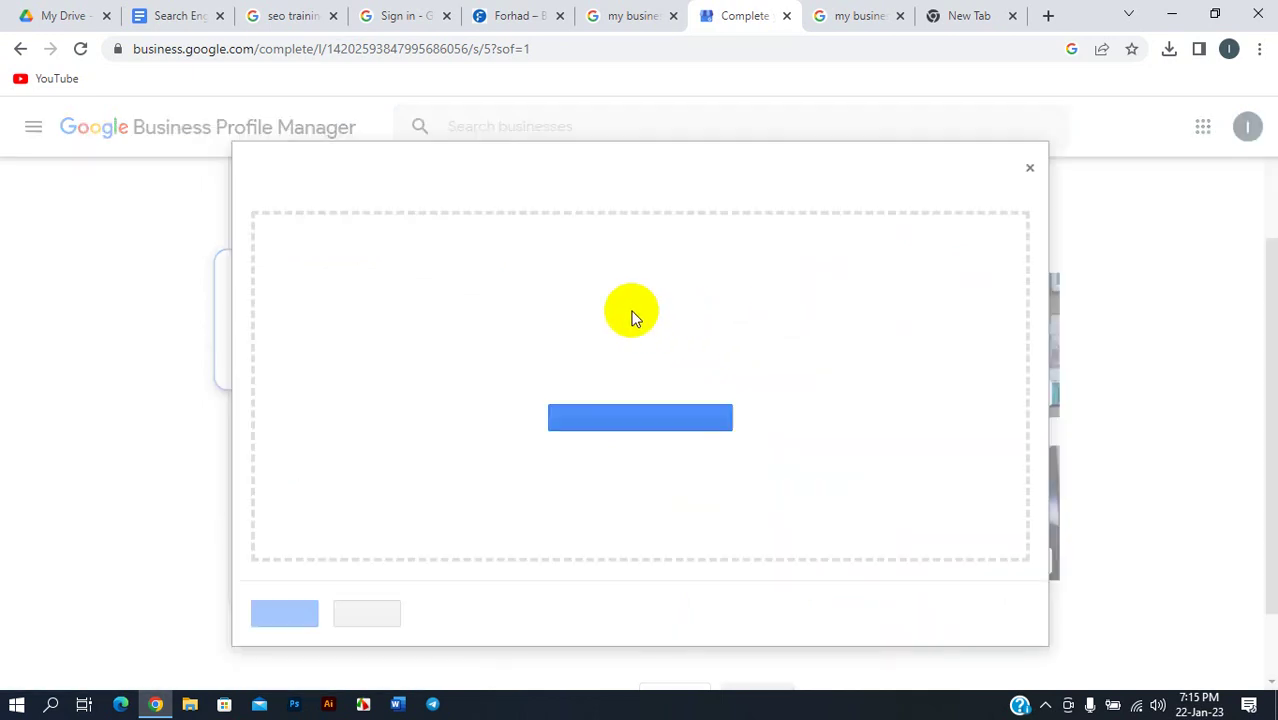
left_click(620, 418)
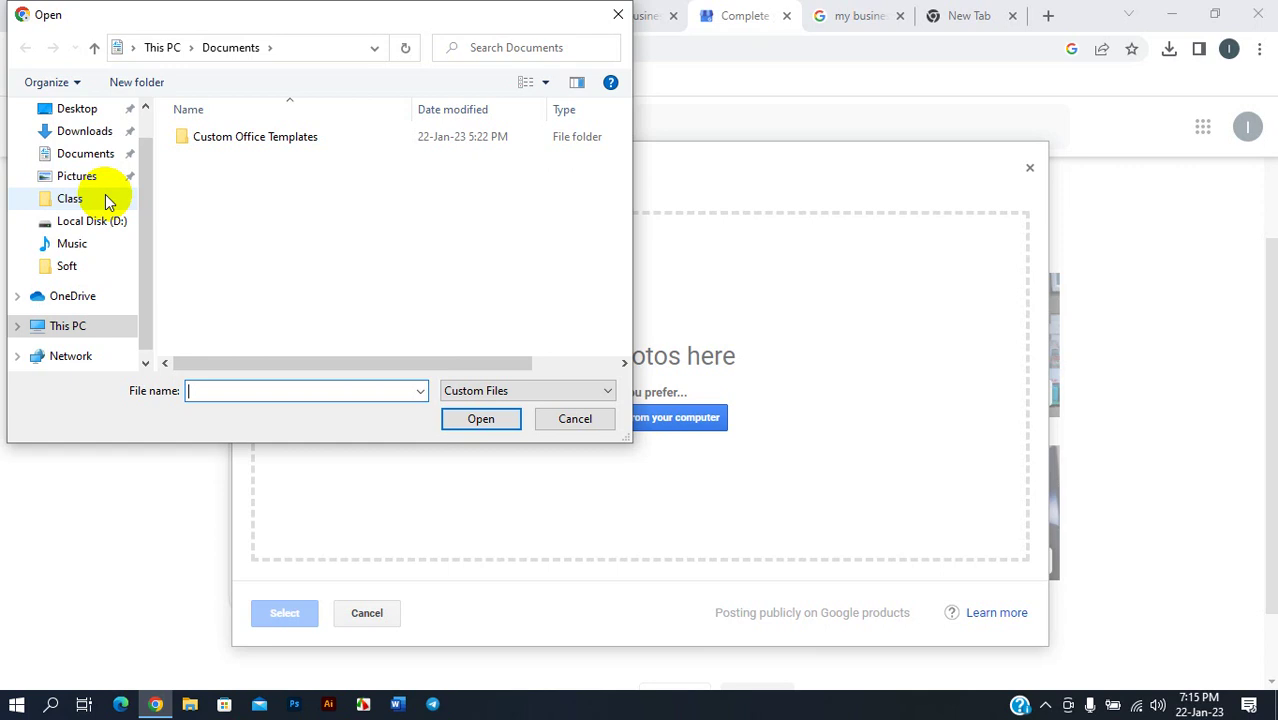
scroll(105, 194, "up", 1)
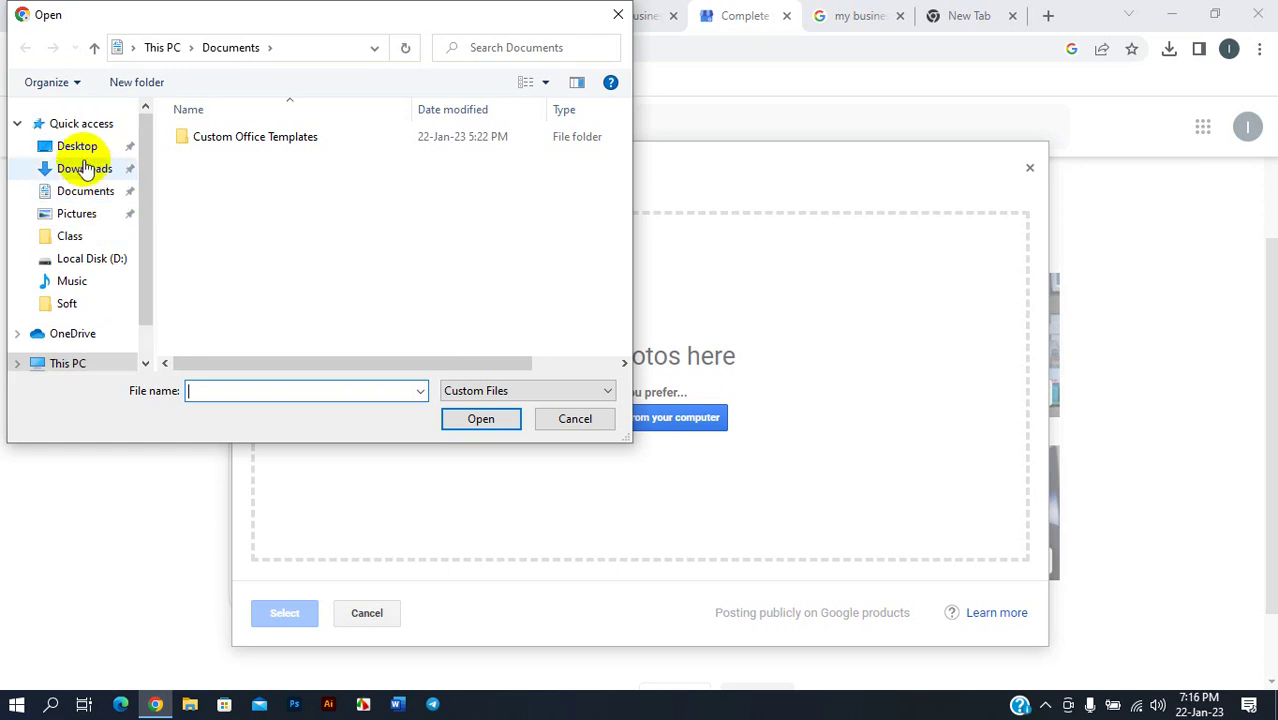
left_click(80, 150)
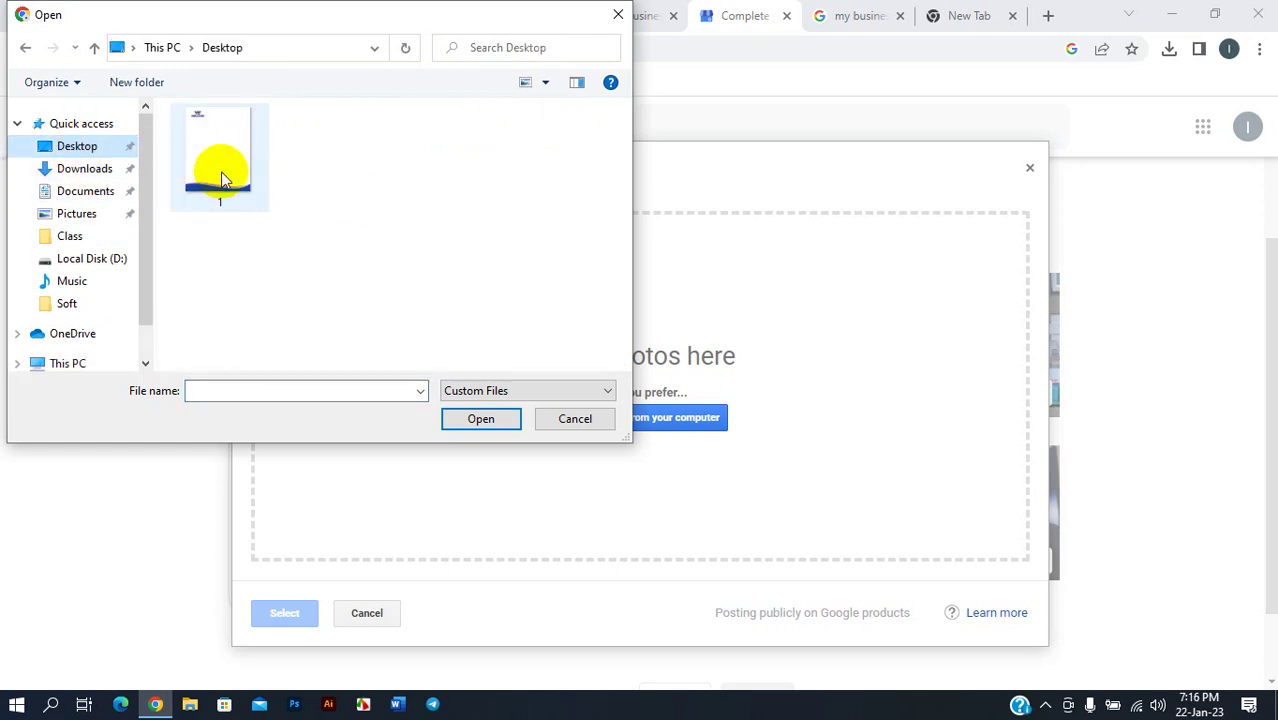
left_click(224, 178)
left_click(80, 190)
left_click(80, 168)
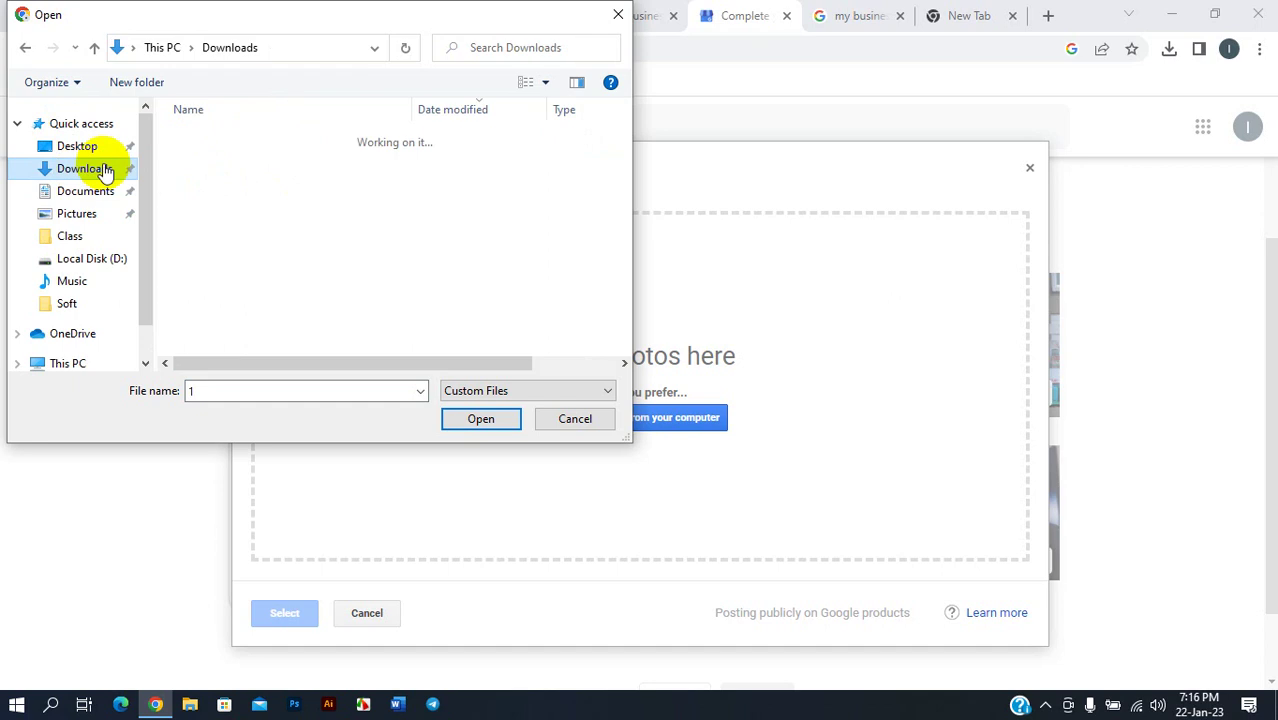
scroll(300, 215, "right", 1)
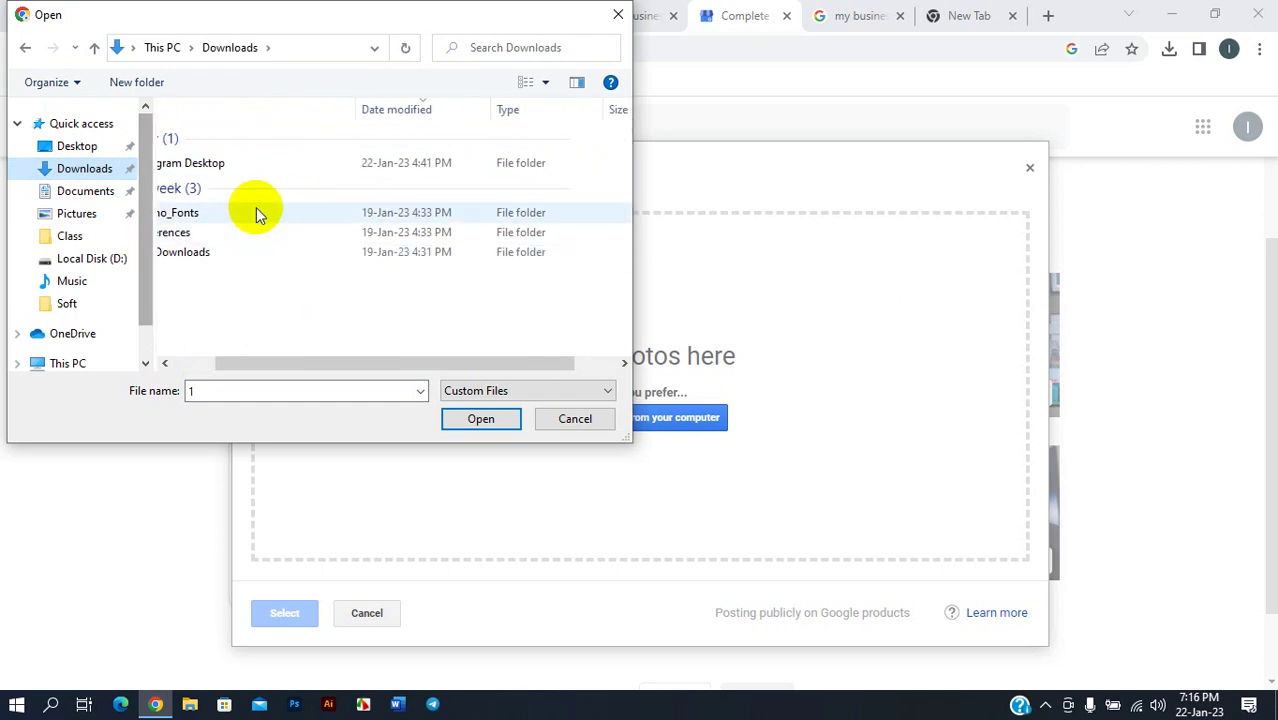
scroll(220, 210, "left", 1)
left_click(76, 146)
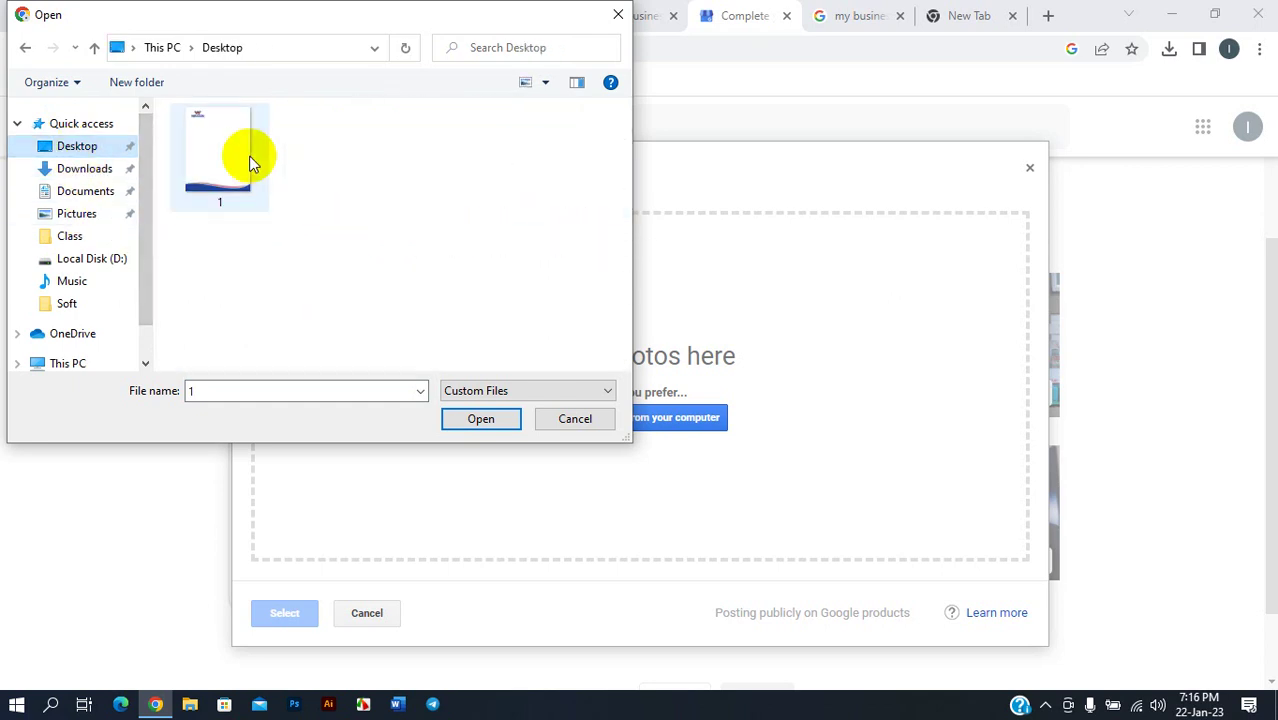
left_click(250, 158)
left_click(500, 424)
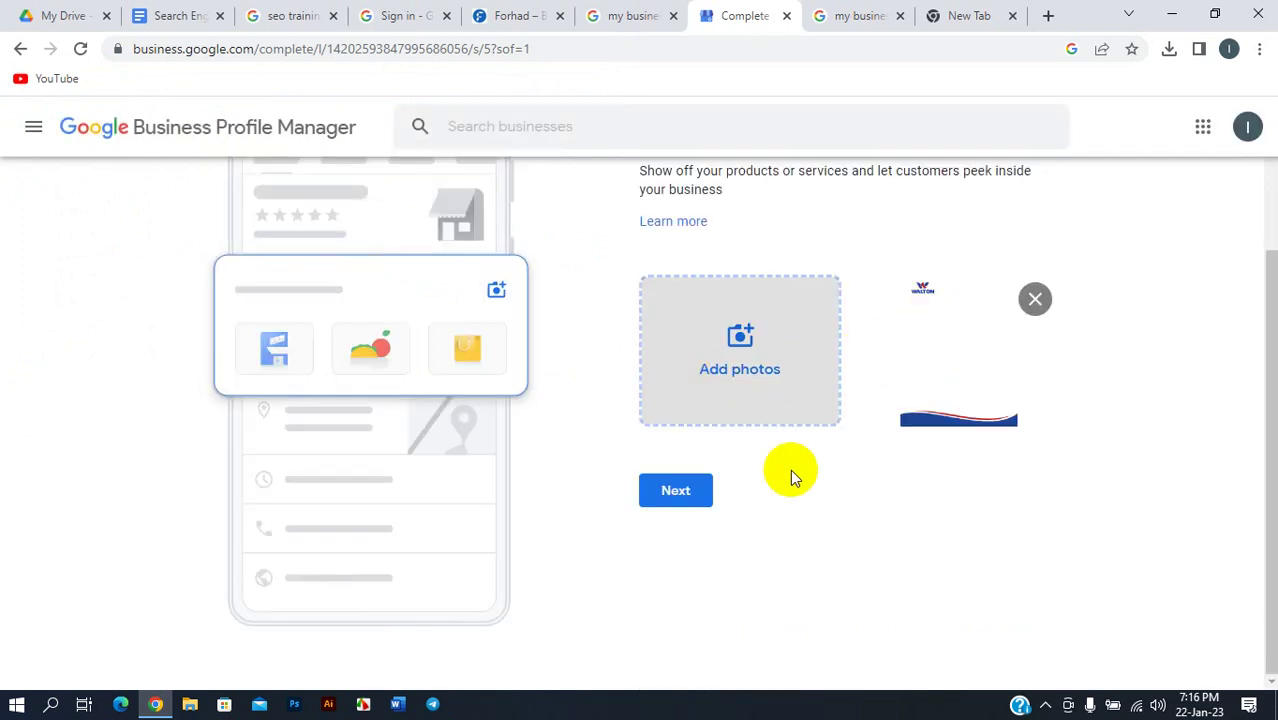
left_click(674, 491)
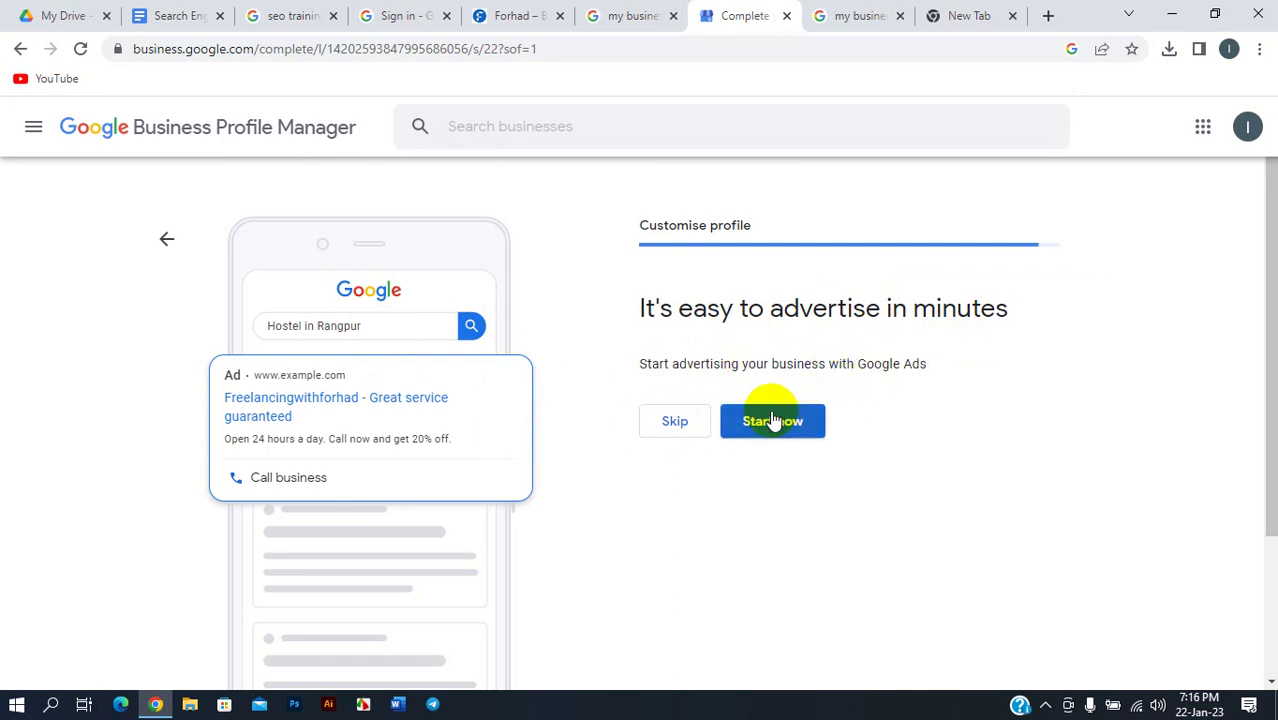
- Skip the Google Ads offer and continue past the 'edits visible once verified' notice
left_click(675, 421)
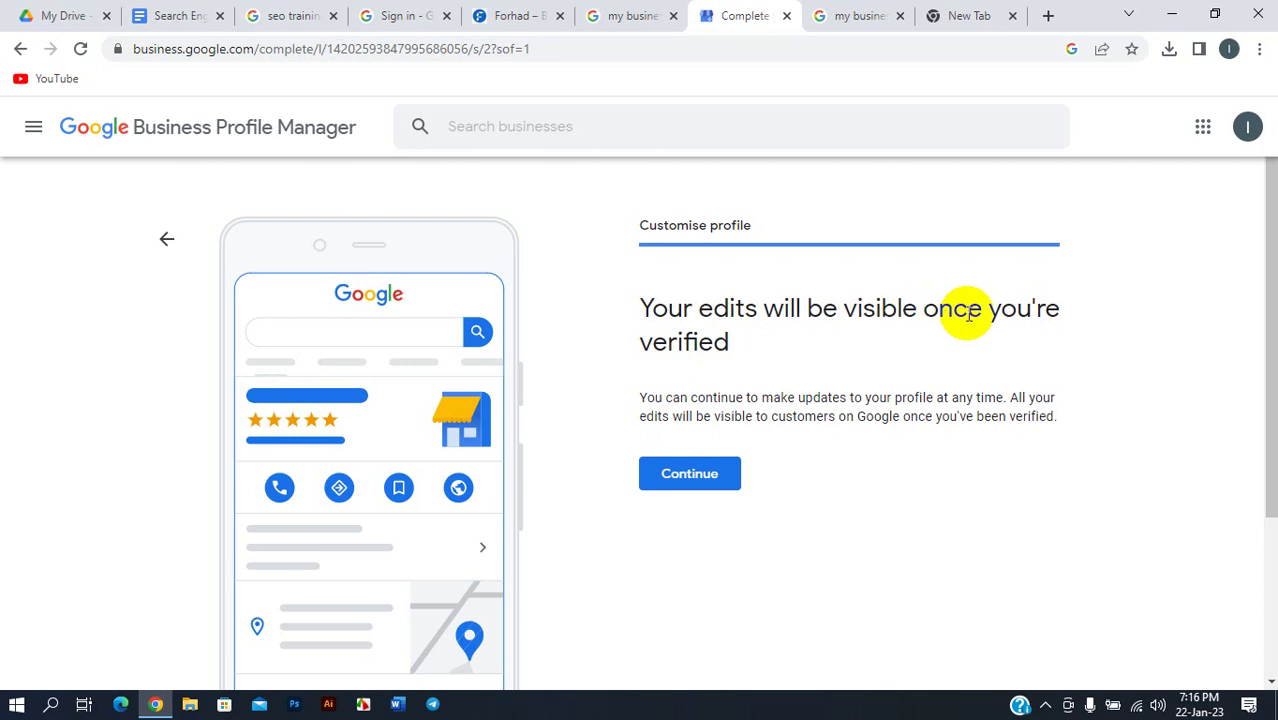
scroll(740, 370, "down", 2)
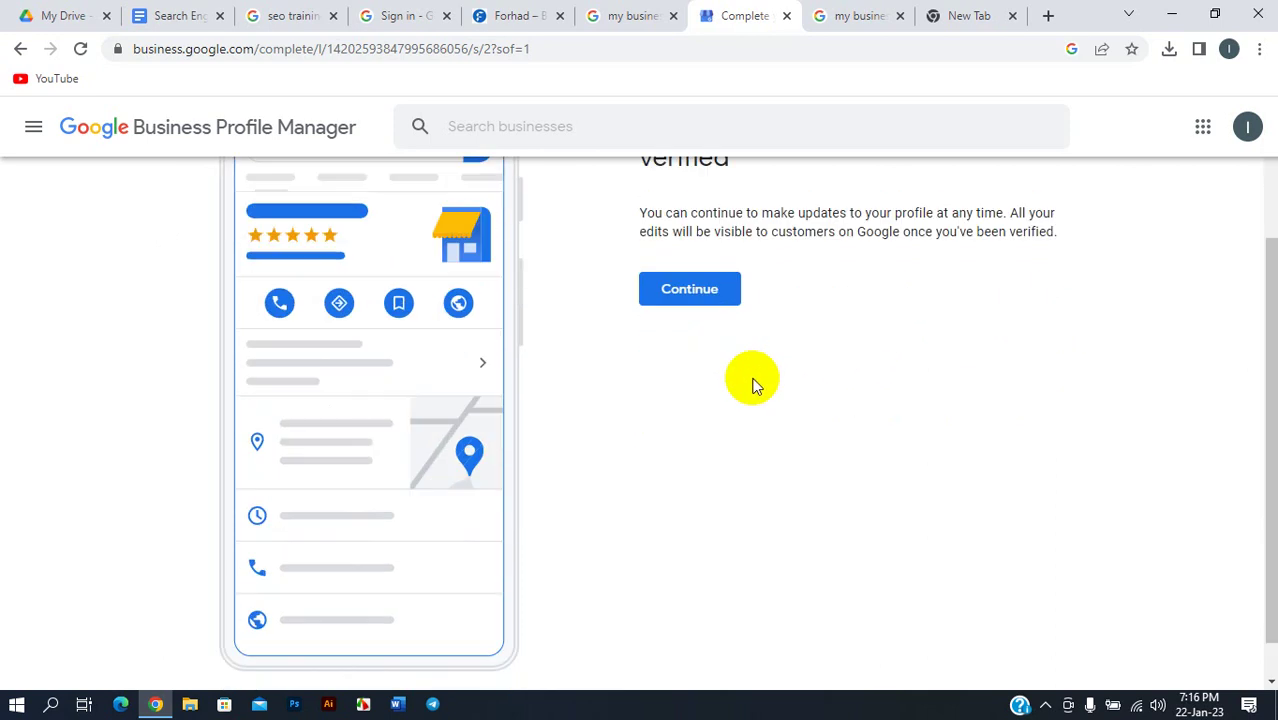
left_click(698, 294)
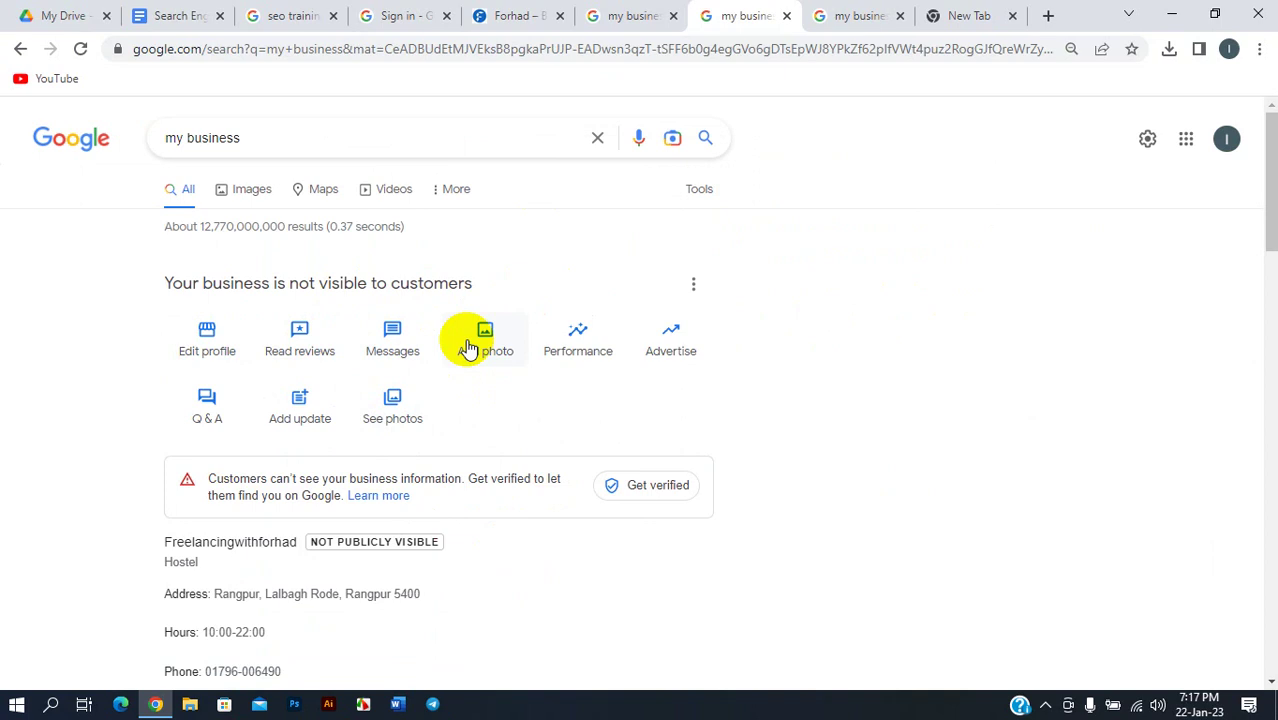
- Scroll through the hostel's profile panel, showing 10:00–22:00 hours and not-public status
scroll(465, 350, "down", 1)
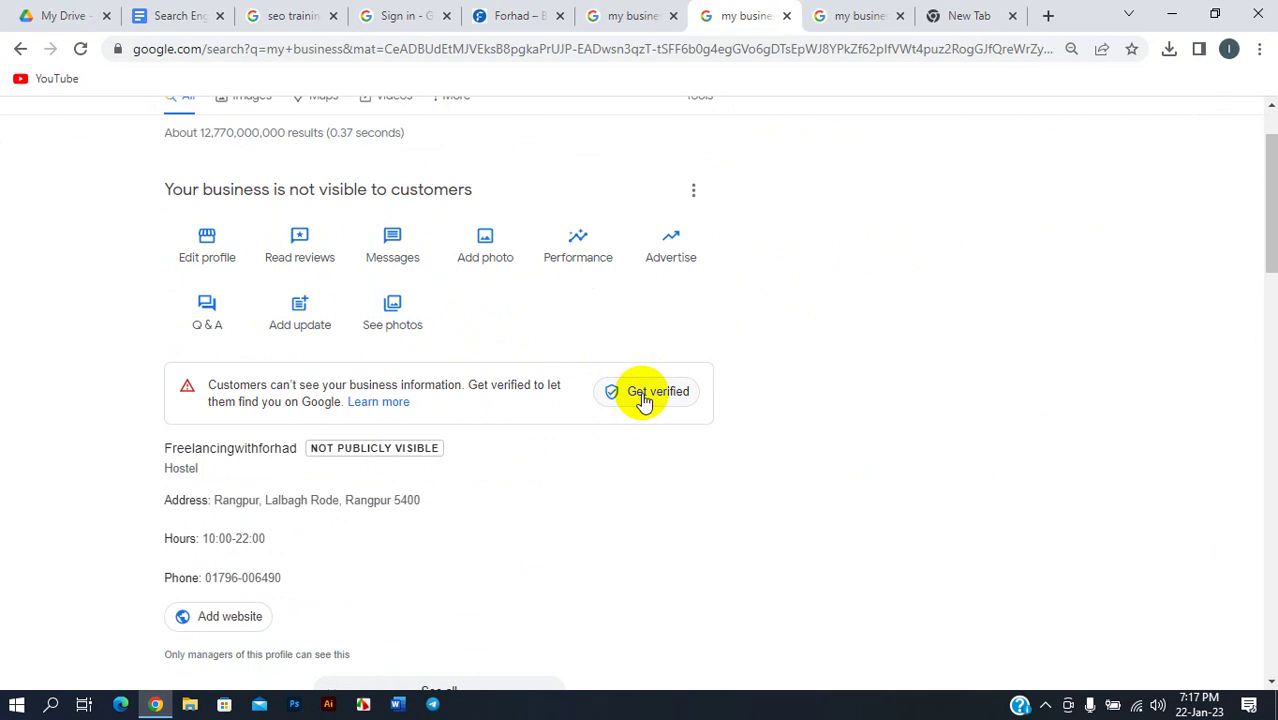
scroll(638, 395, "up", 1)
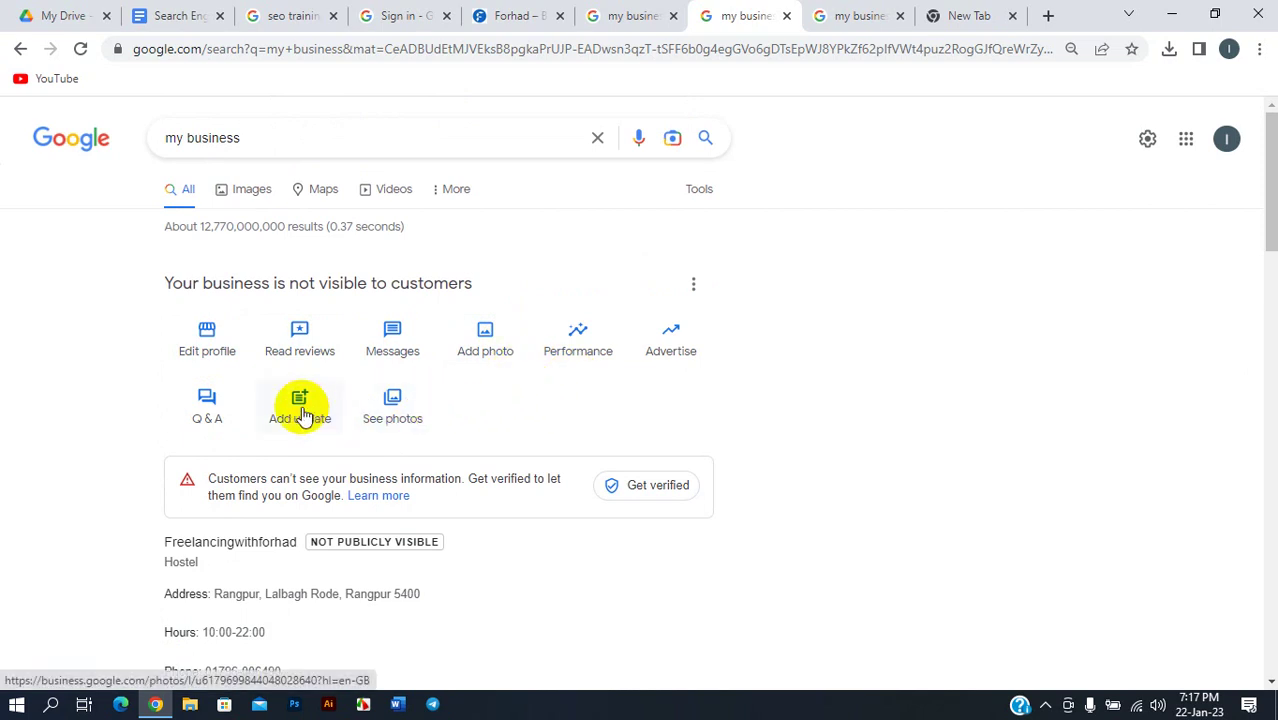
- Enter verification through Add photo > Photo, then back out and confirm postponing it
left_click(486, 344)
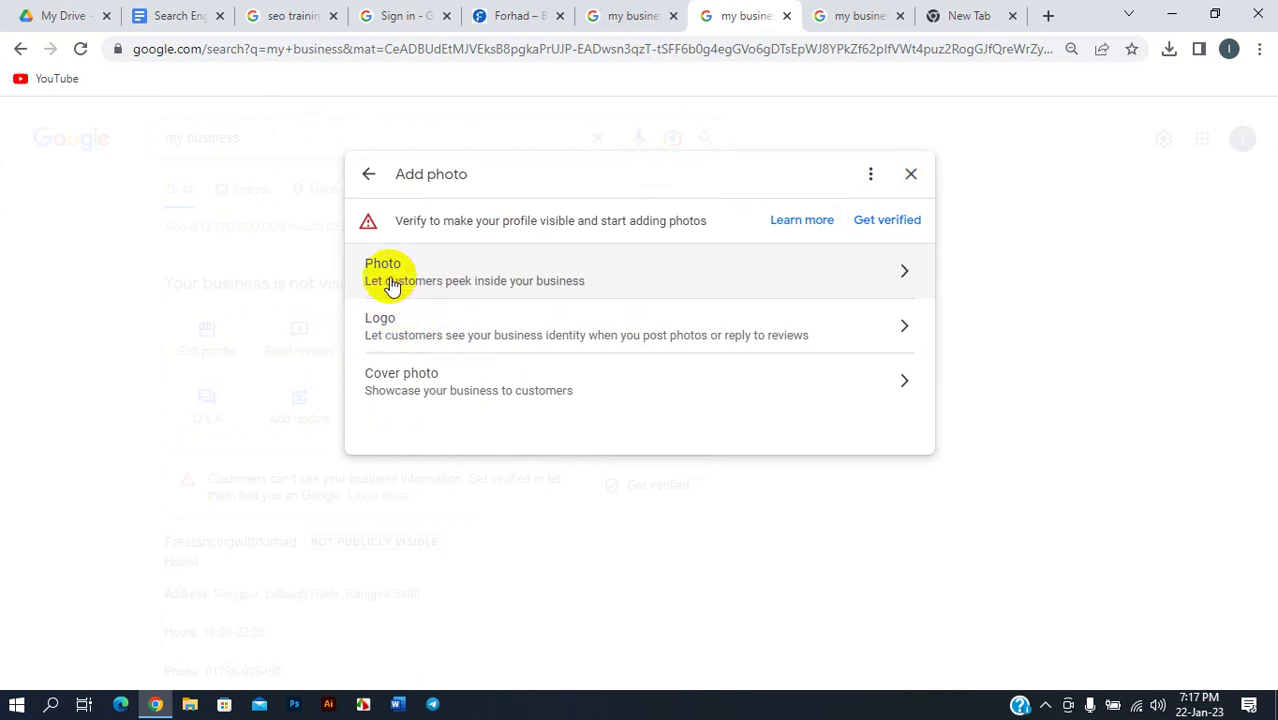
left_click(447, 272)
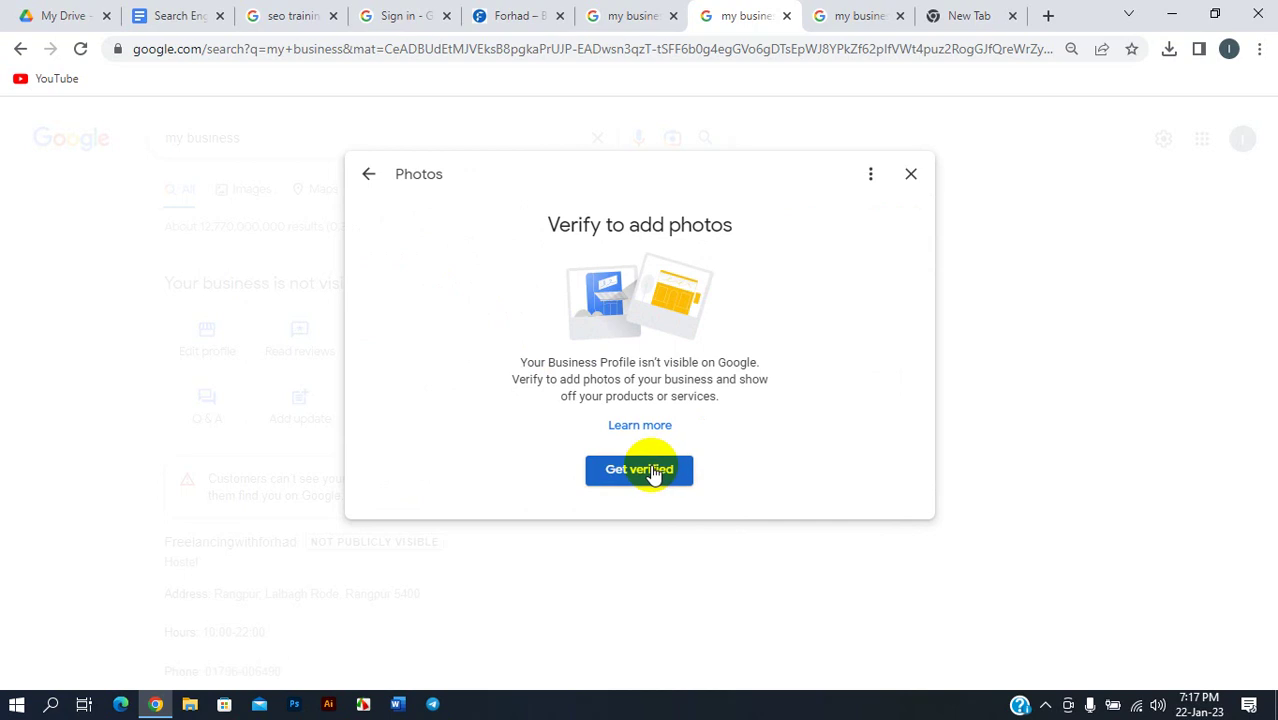
left_click(653, 473)
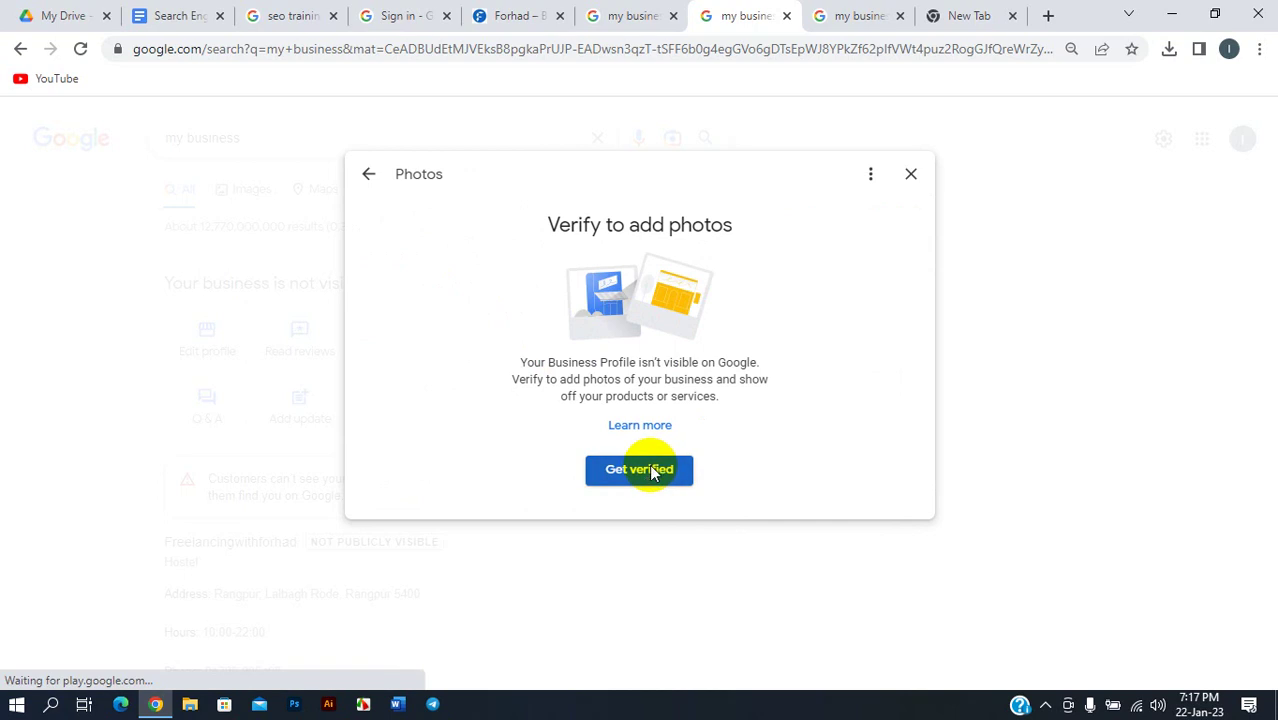
scroll(655, 395, "down", 3)
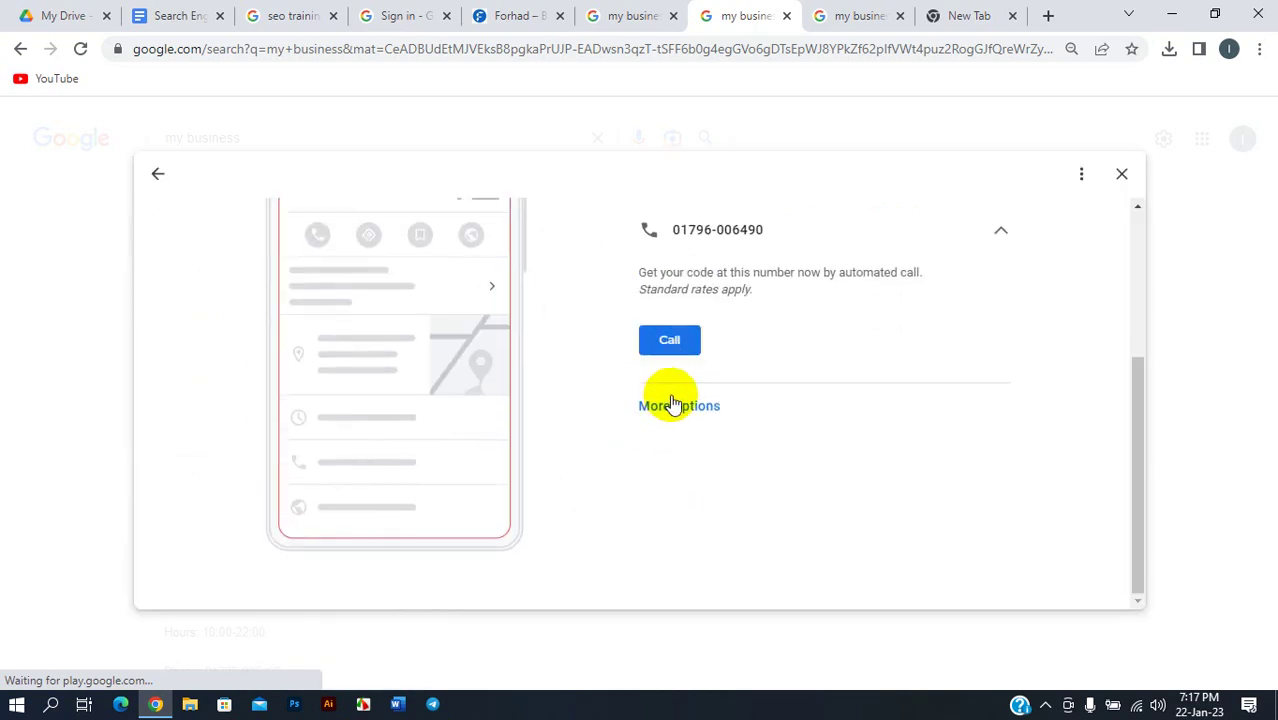
scroll(672, 403, "up", 3)
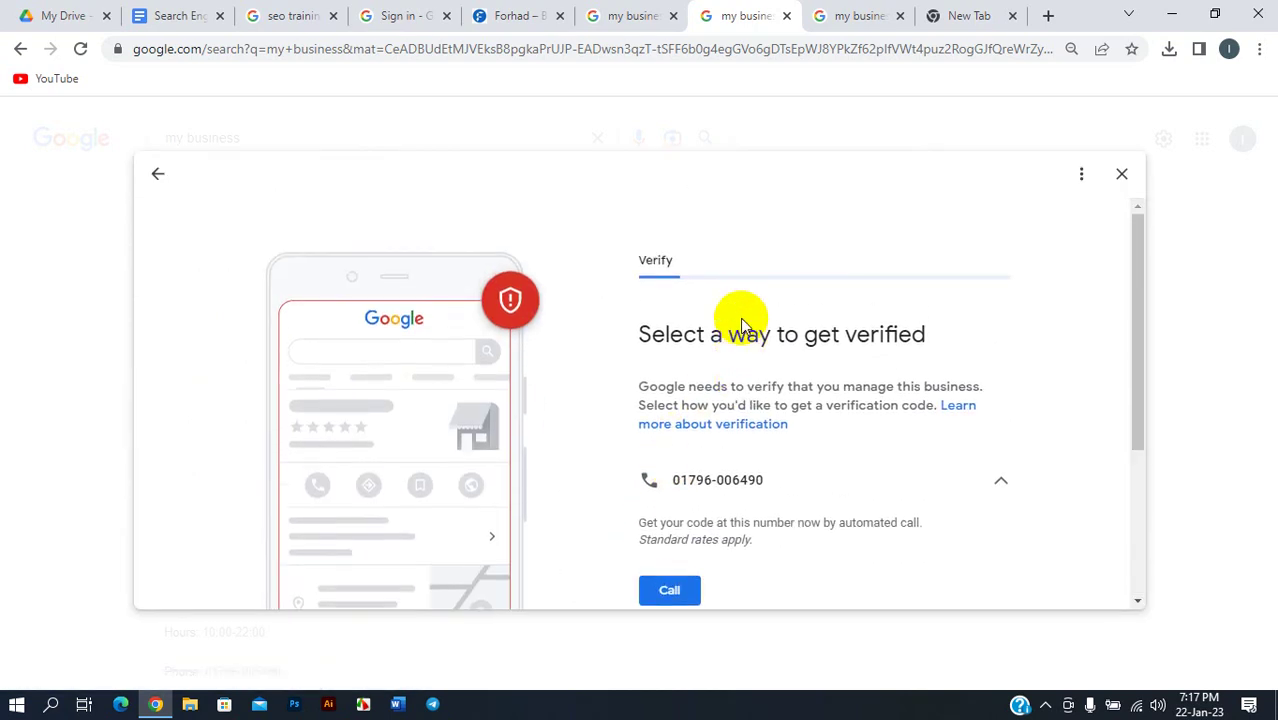
scroll(740, 325, "down", 3)
left_click(672, 410)
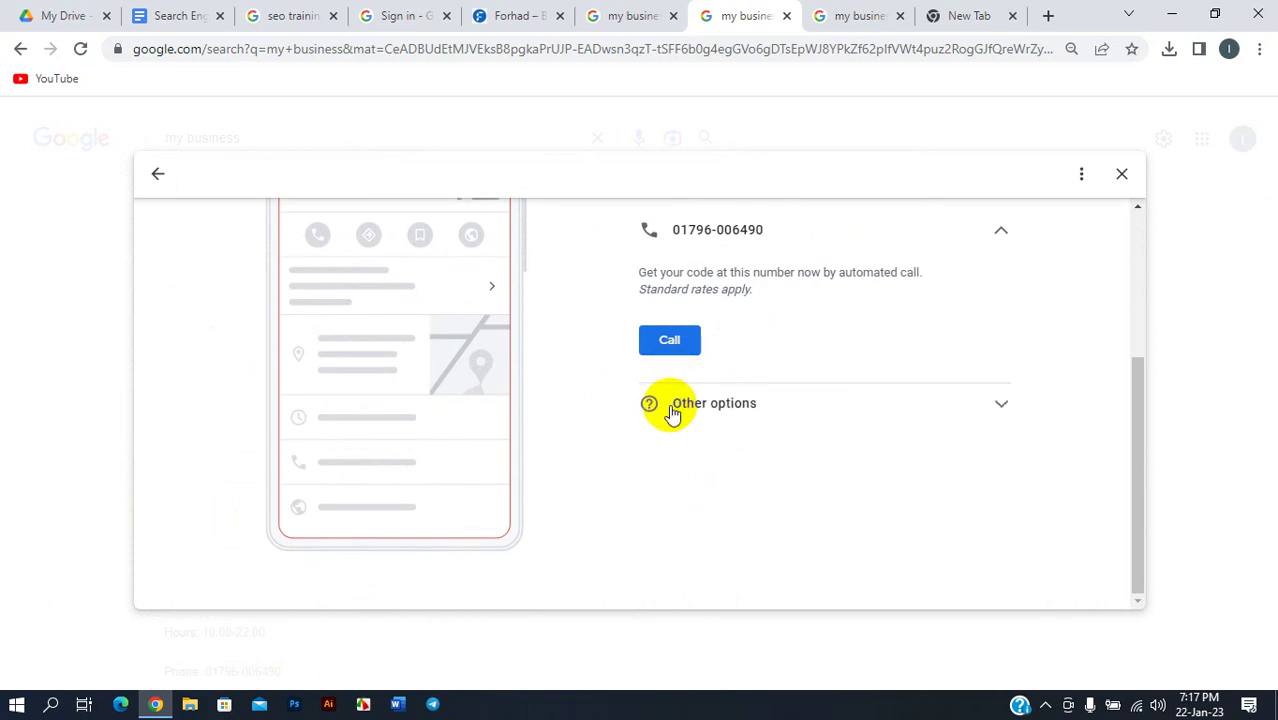
left_click(699, 406)
scroll(718, 385, "up", 3)
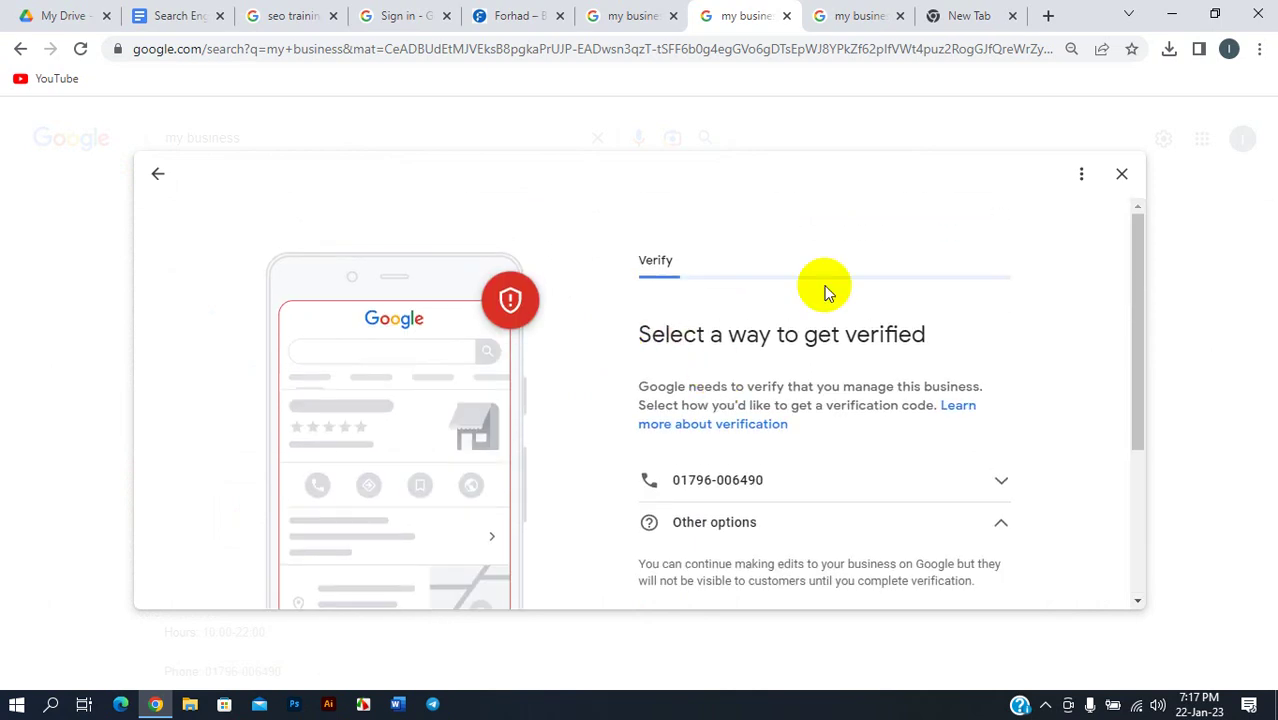
left_click(157, 175)
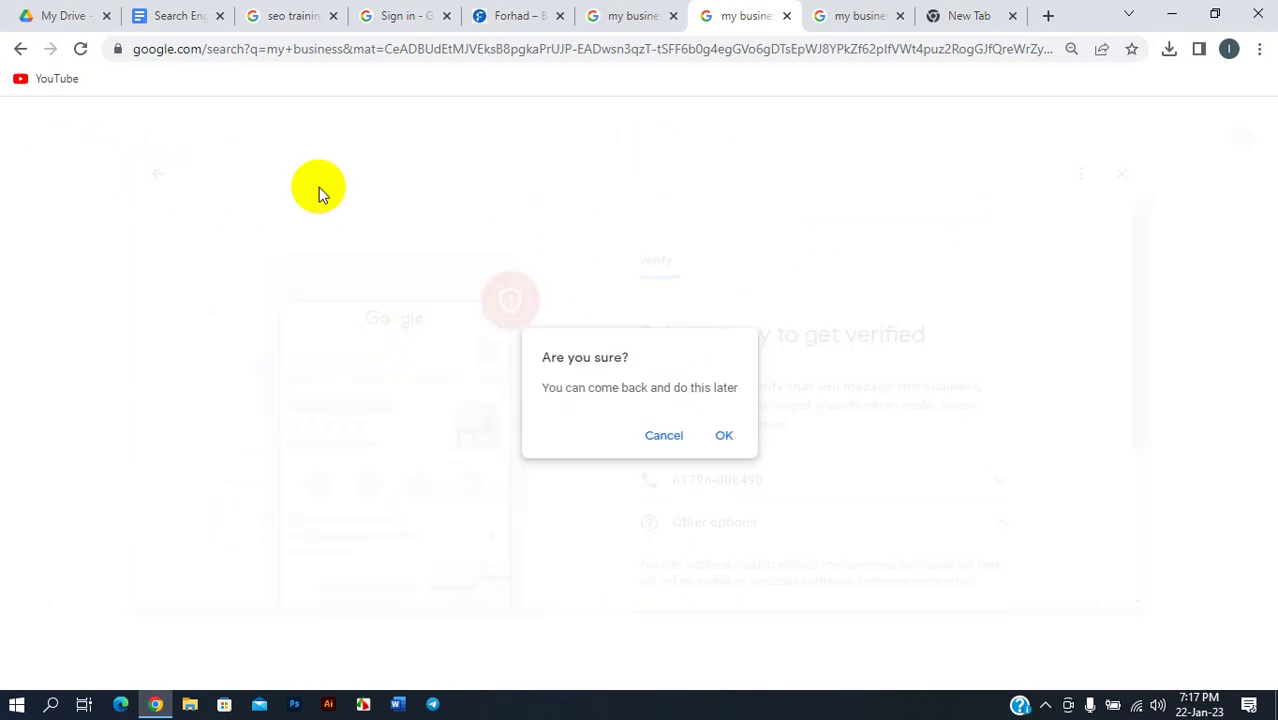
left_click(725, 443)
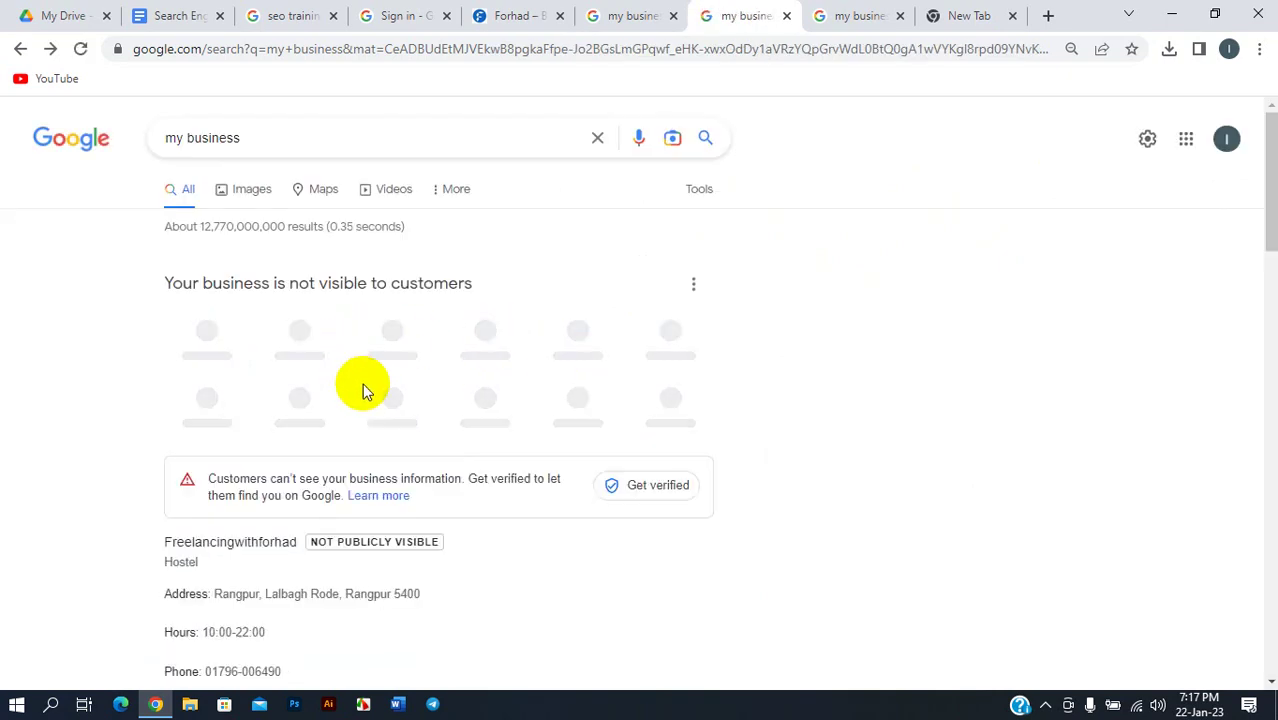
- Open the hostel's business information for editing
left_click(207, 343)
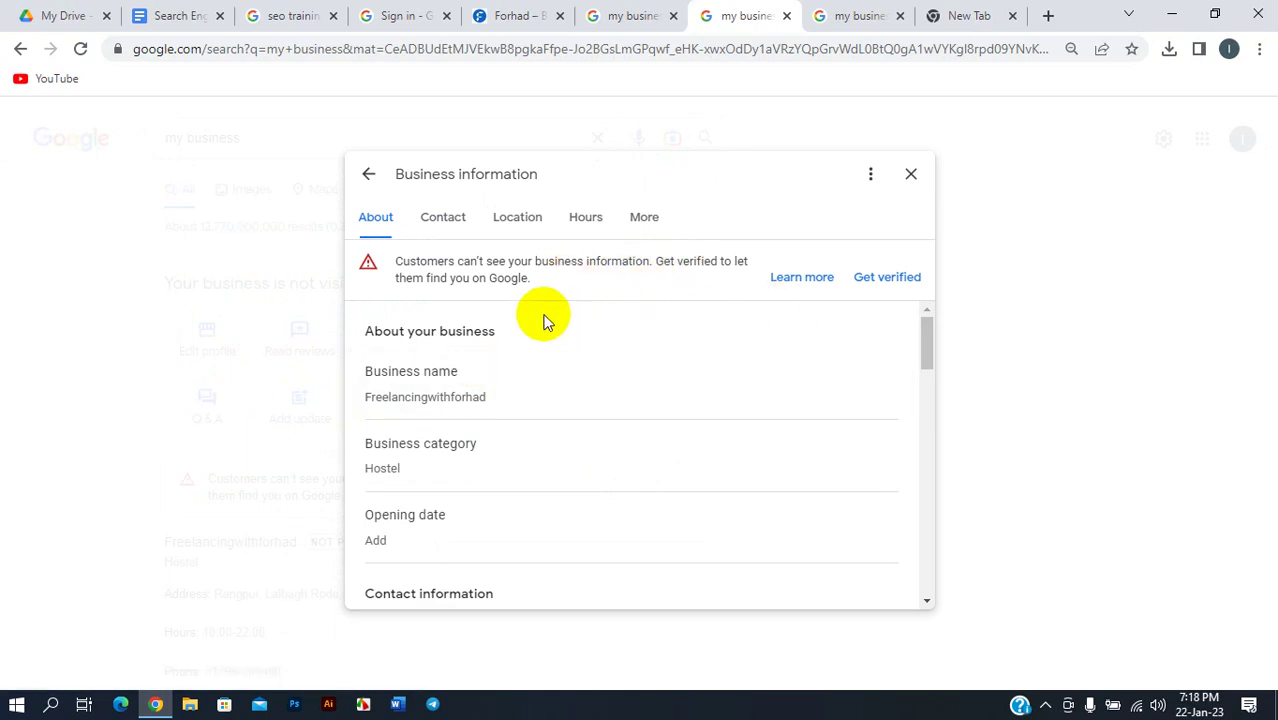
mouse_move(499, 374)
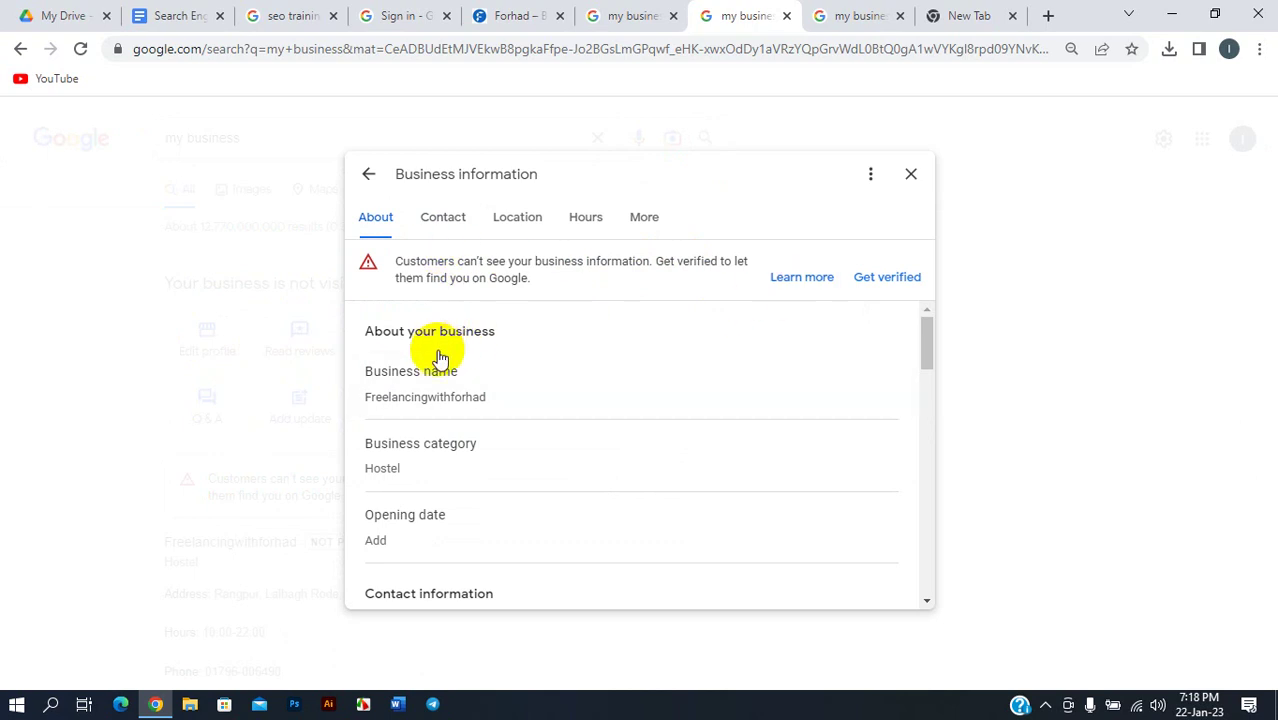
scroll(442, 354, "down", 1)
scroll(455, 400, "up", 1)
scroll(449, 423, "down", 2)
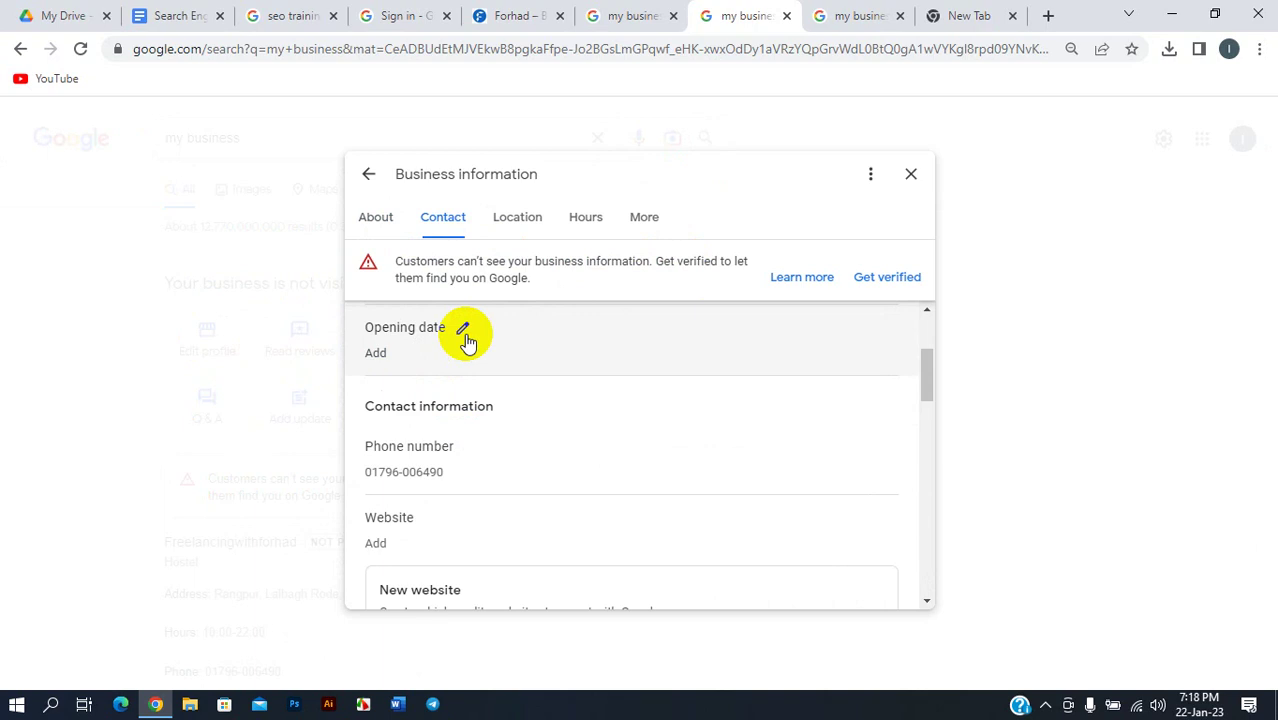
- Set the opening date to 10 February 2022 and save it
left_click(463, 330)
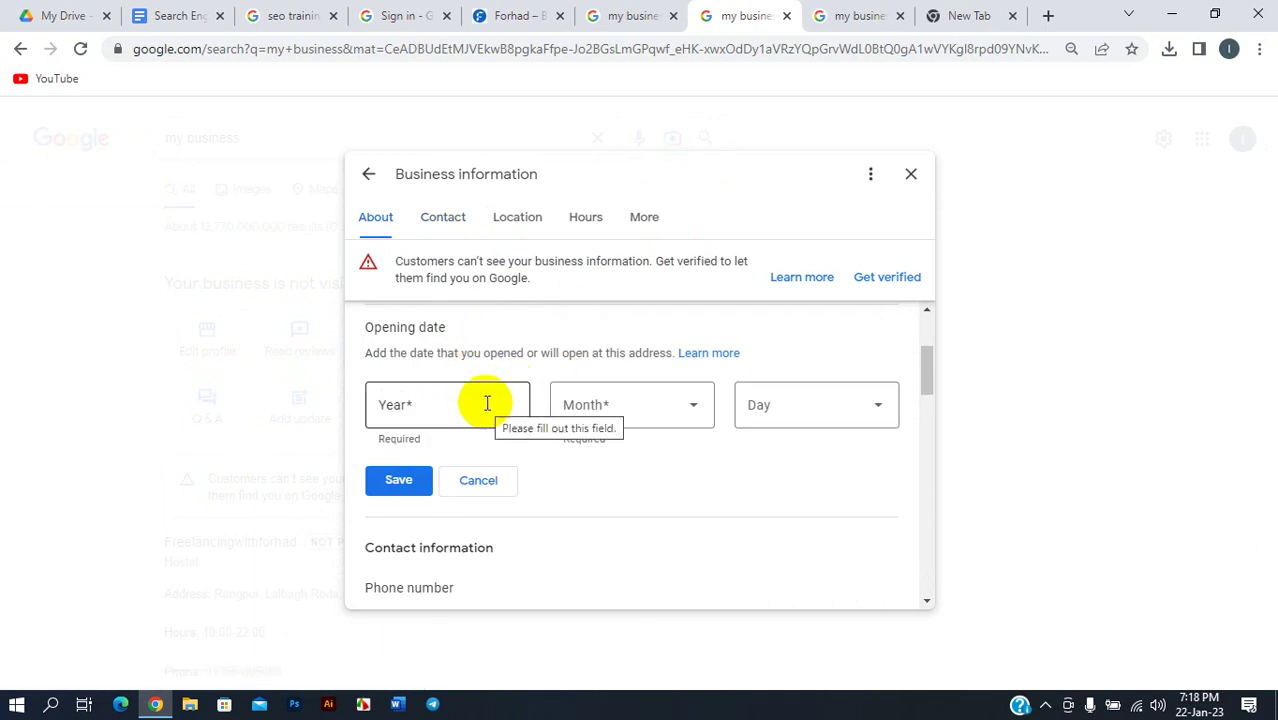
left_click(485, 403)
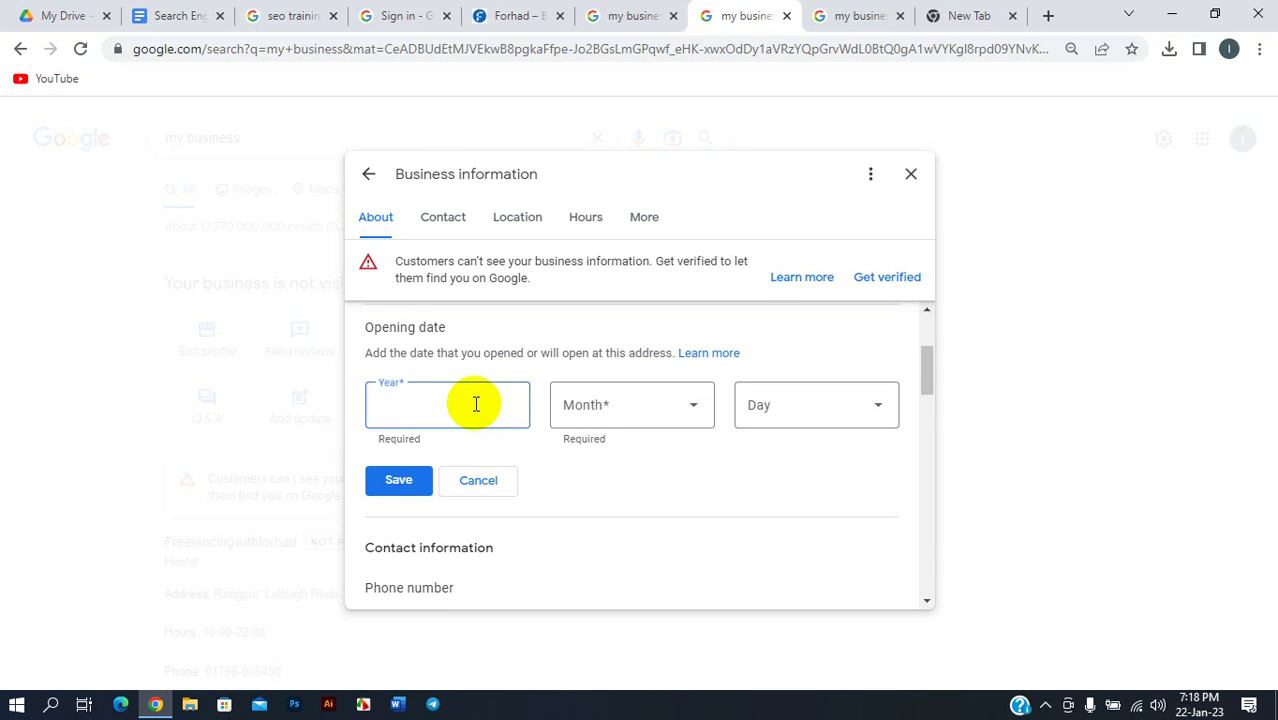
type("2022")
left_click(676, 405)
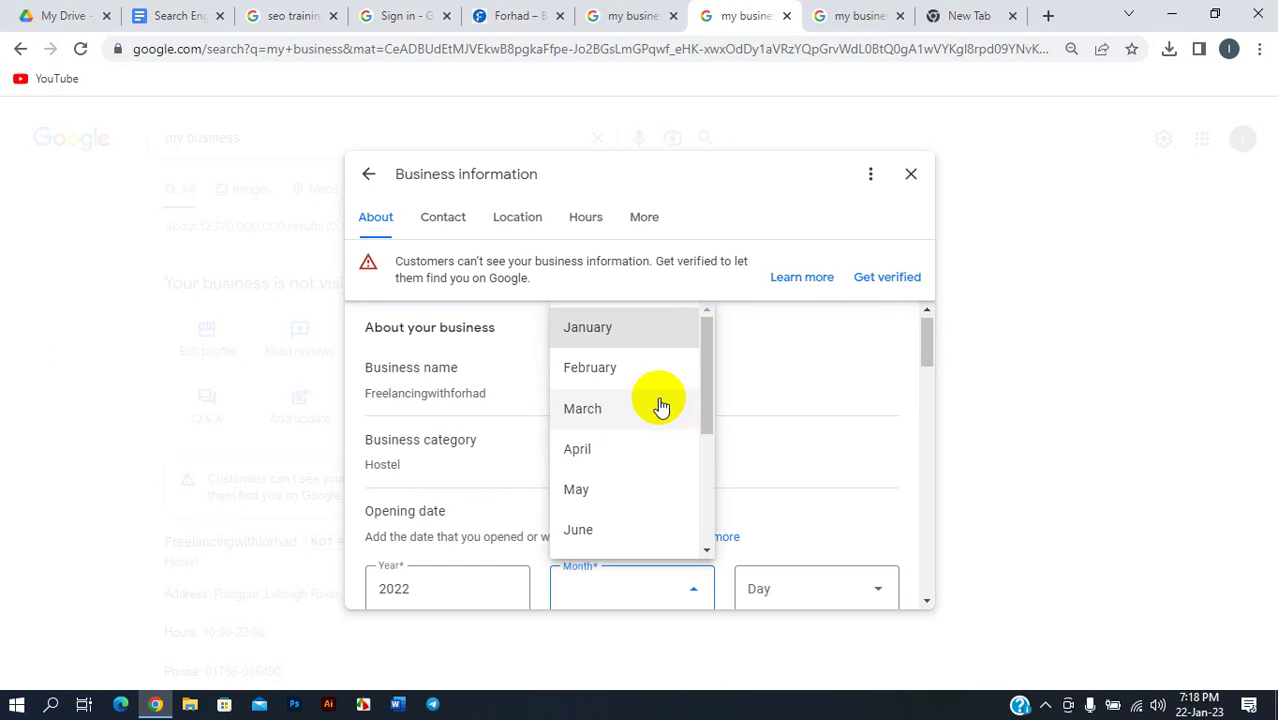
left_click(611, 383)
scroll(785, 428, "down", 2)
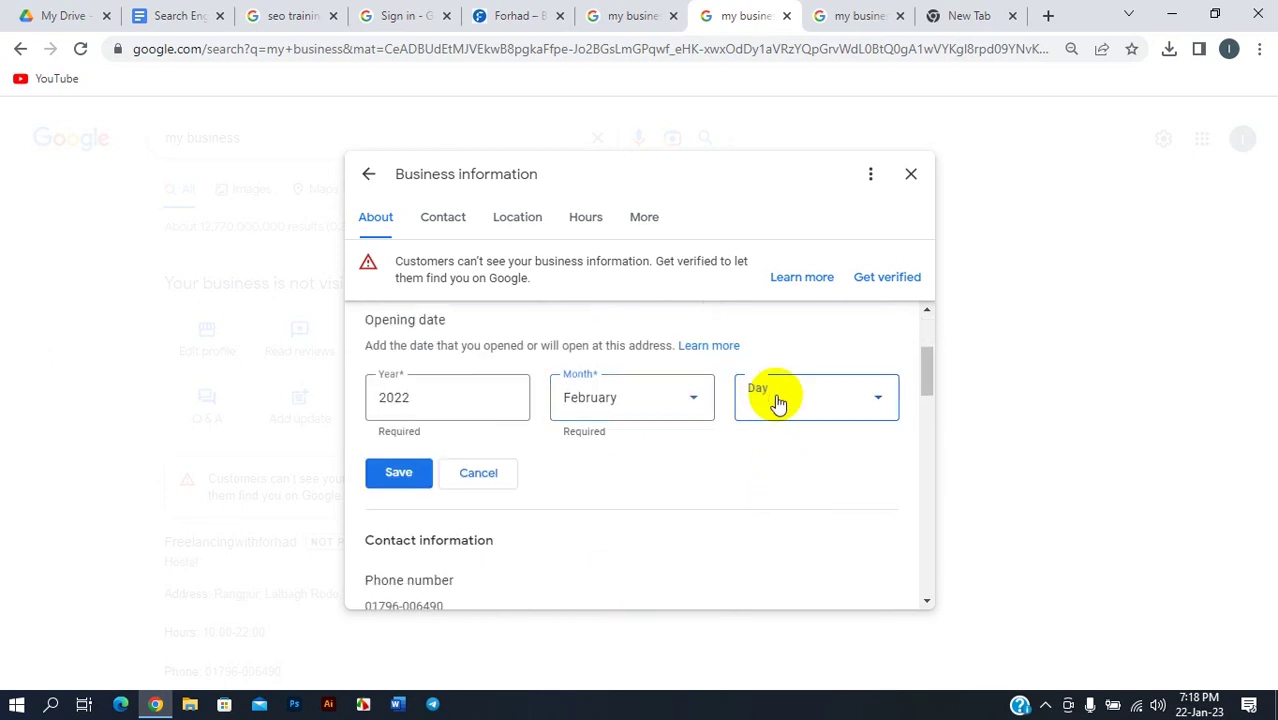
left_click(776, 402)
scroll(807, 533, "down", 3)
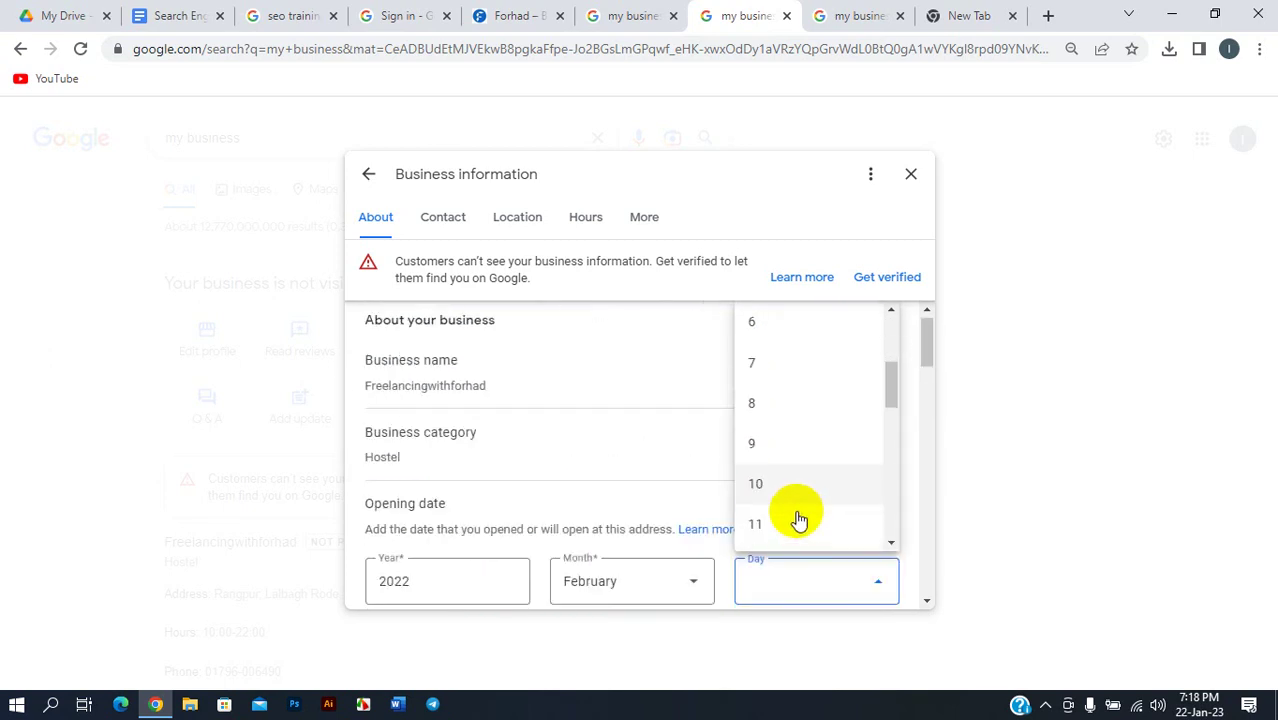
left_click(760, 452)
scroll(765, 505, "down", 3)
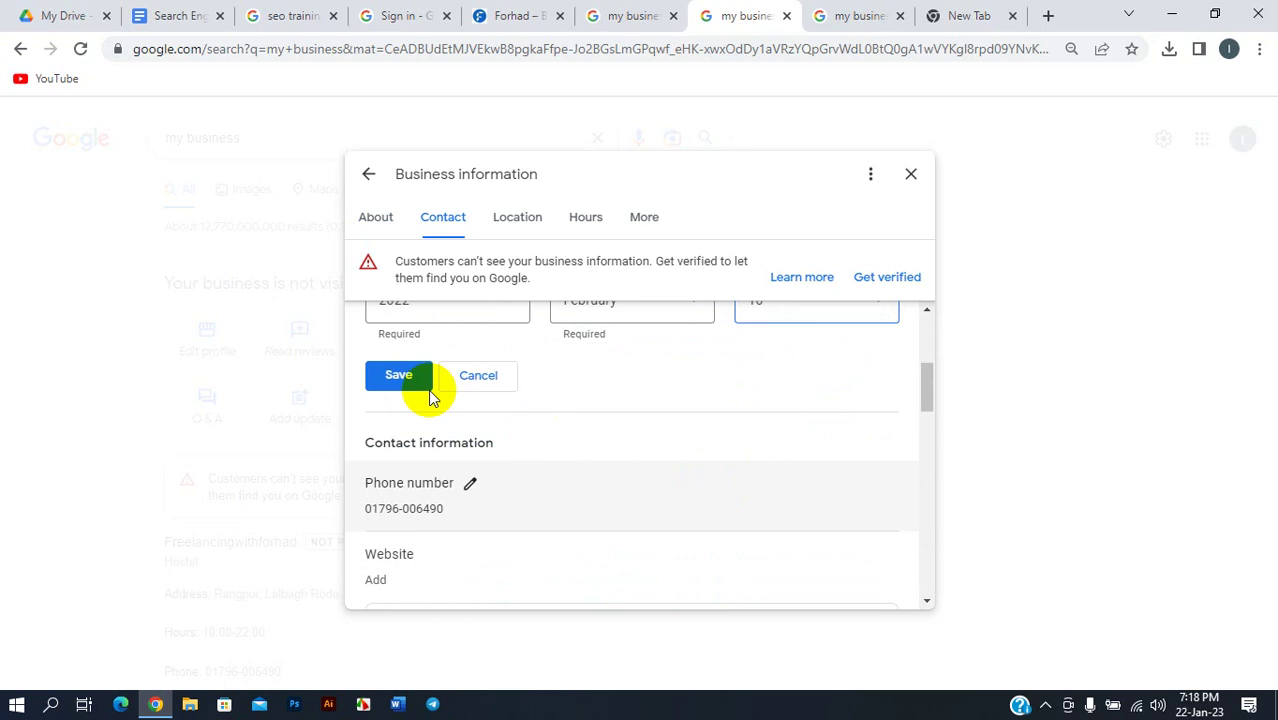
left_click(392, 375)
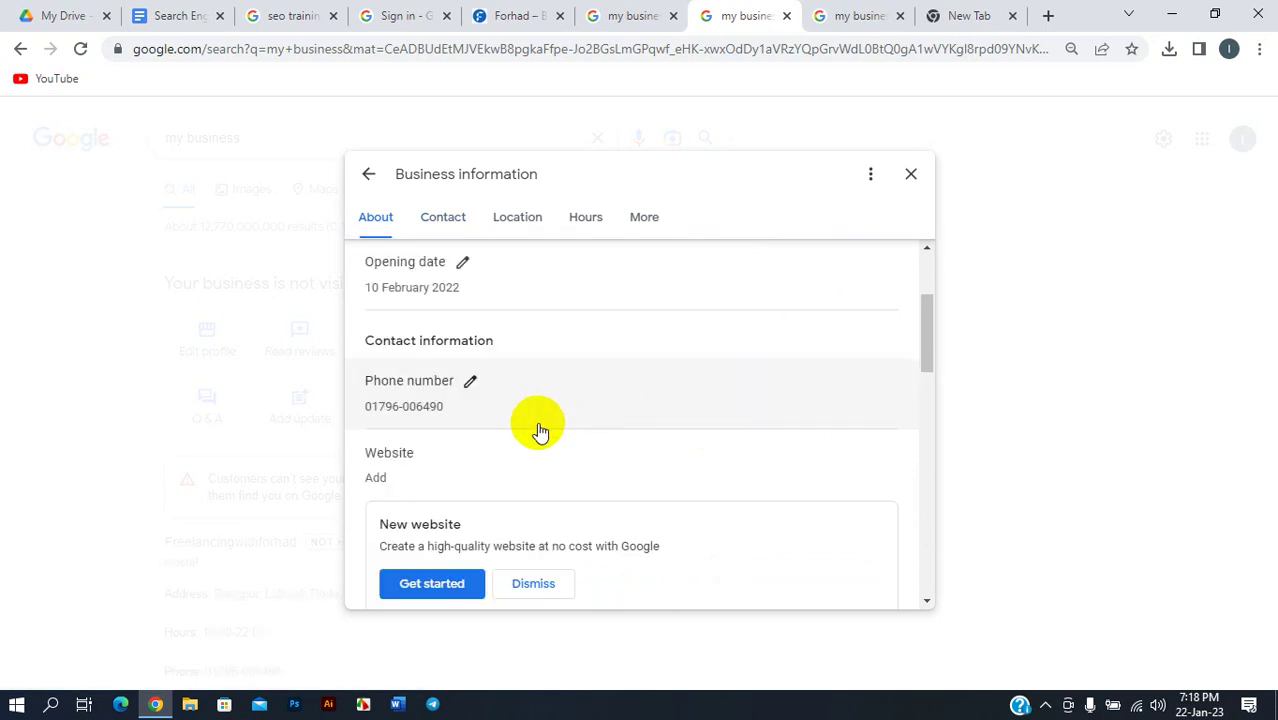
- Open the New website Get started offer in a new tab, then scroll down to Opening hours
scroll(520, 430, "down", 2)
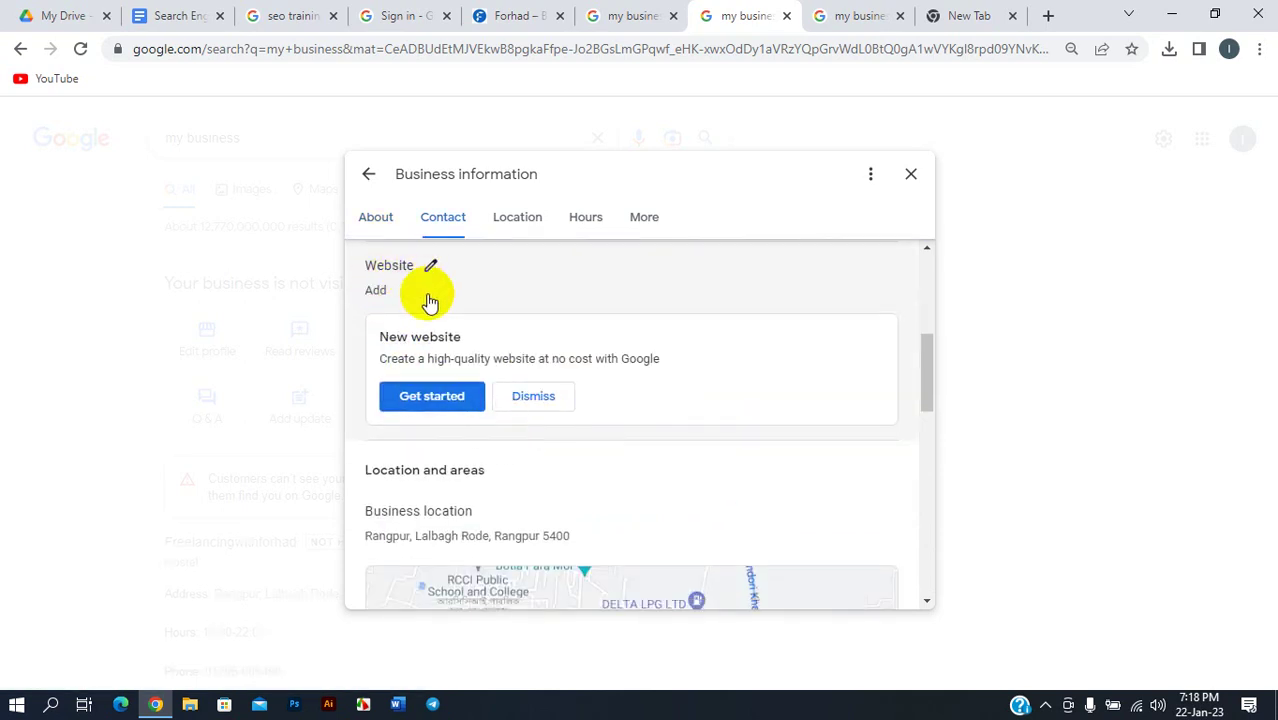
scroll(412, 340, "up", 1)
scroll(415, 385, "down", 1)
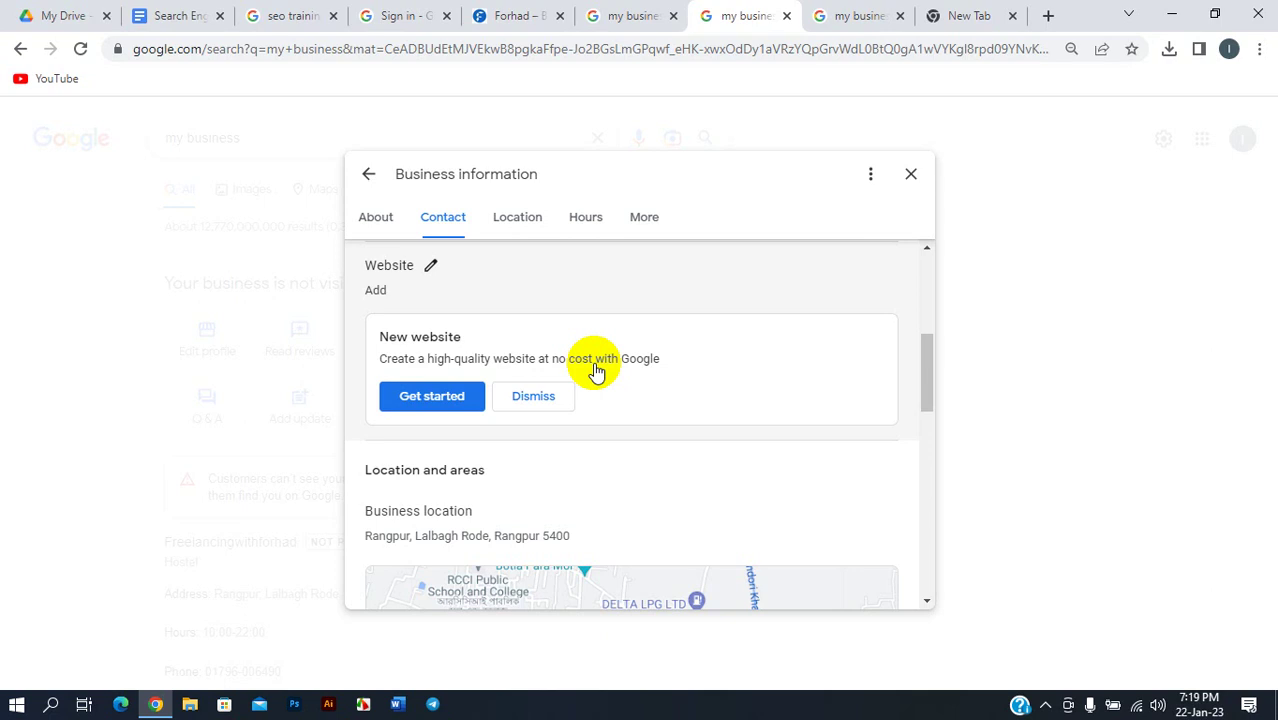
right_click(452, 400)
left_click(475, 408)
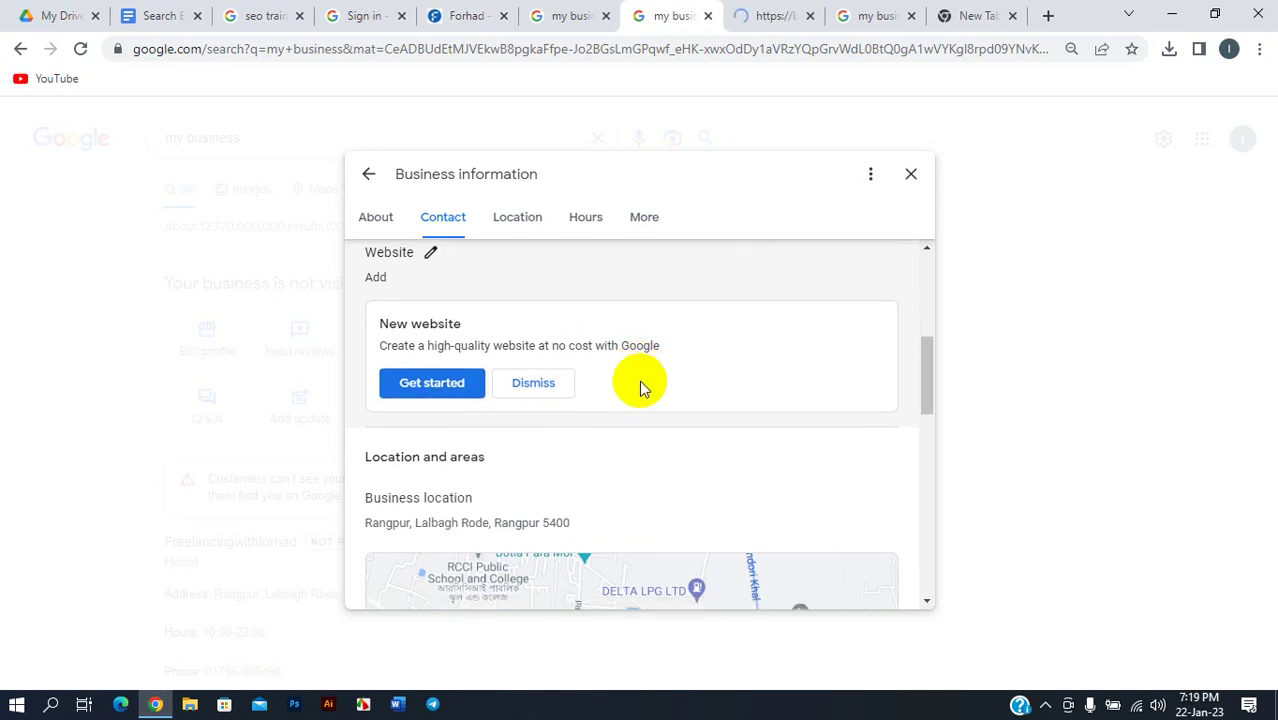
scroll(639, 386, "down", 2)
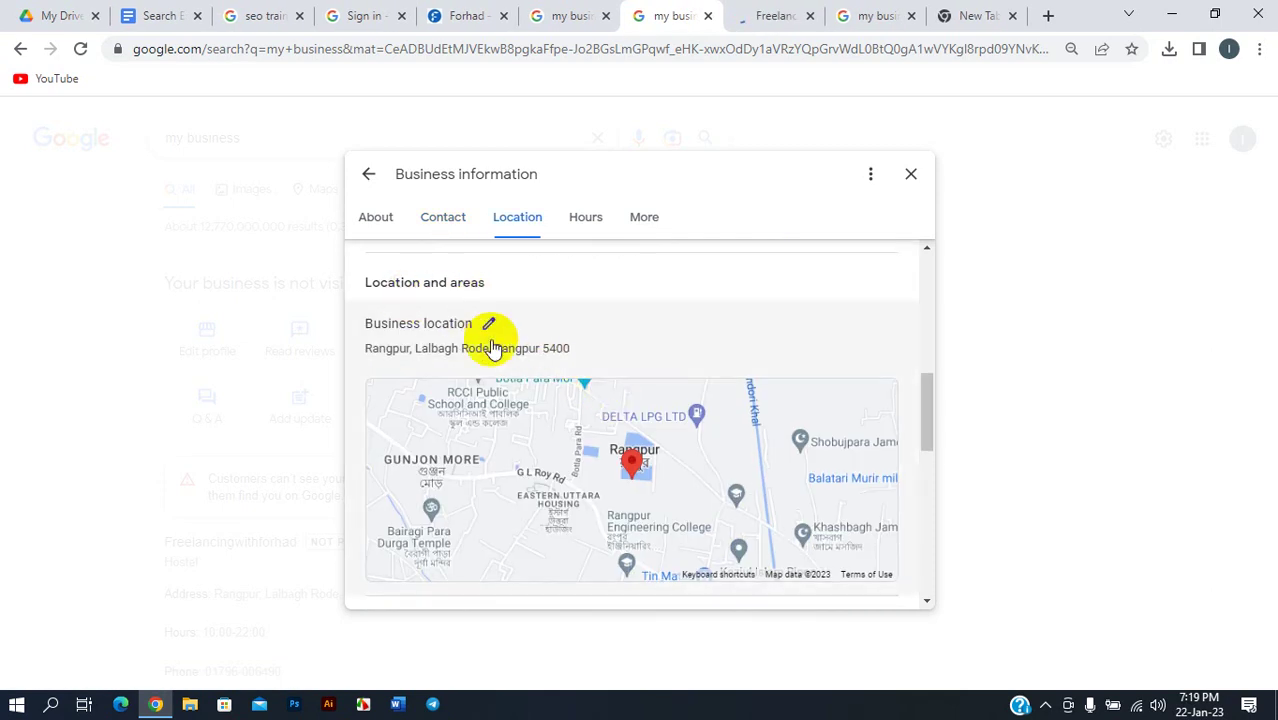
scroll(494, 334, "down", 2)
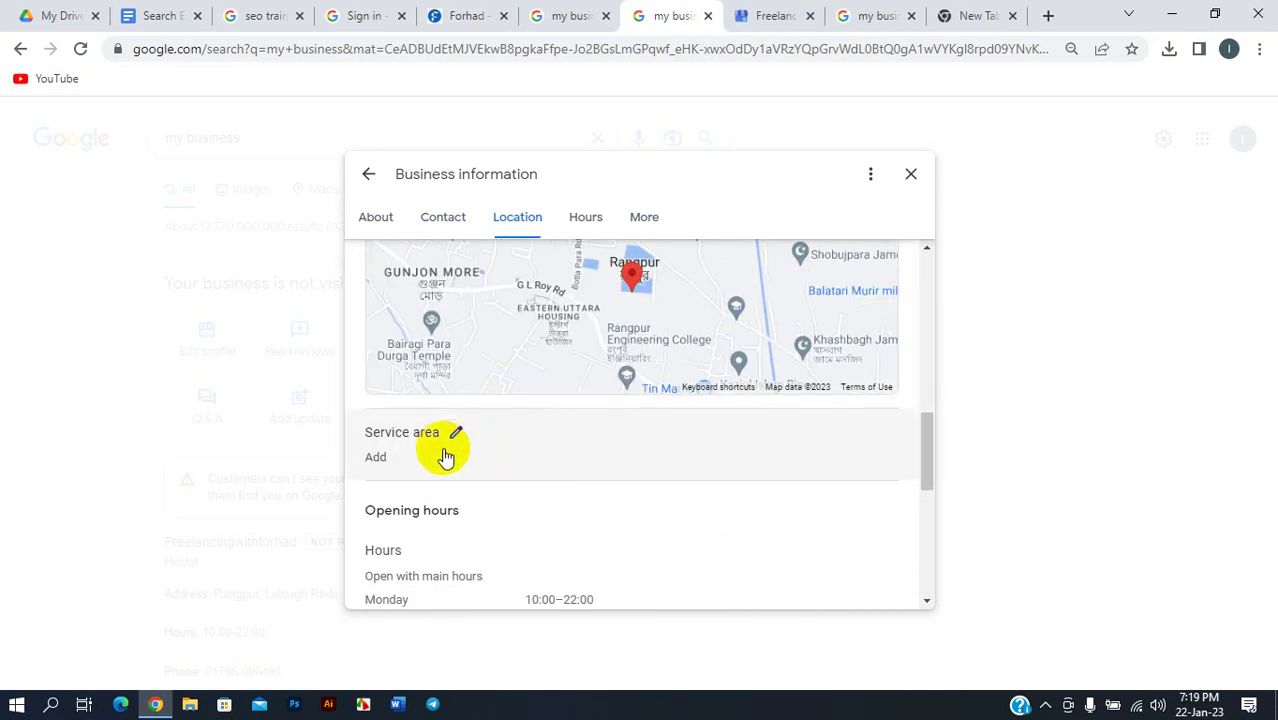
scroll(435, 440, "down", 1)
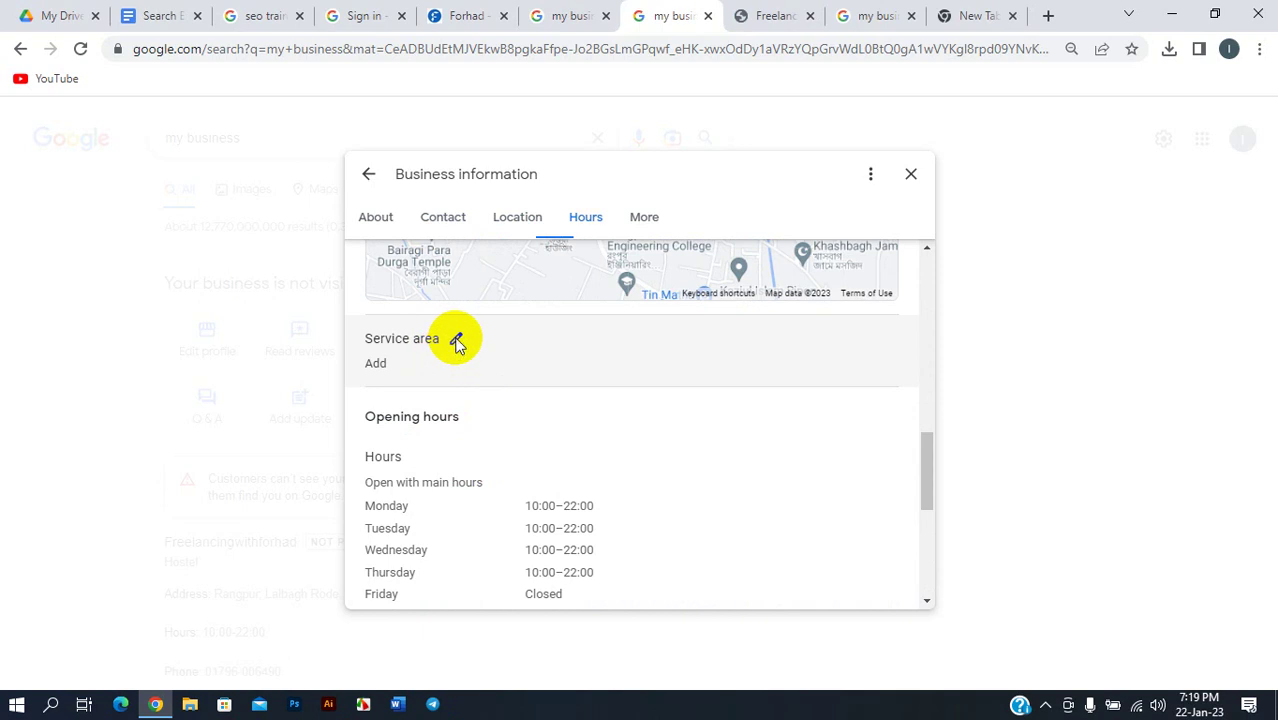
- Add Bangladesh and Rangpur as service areas
left_click(456, 341)
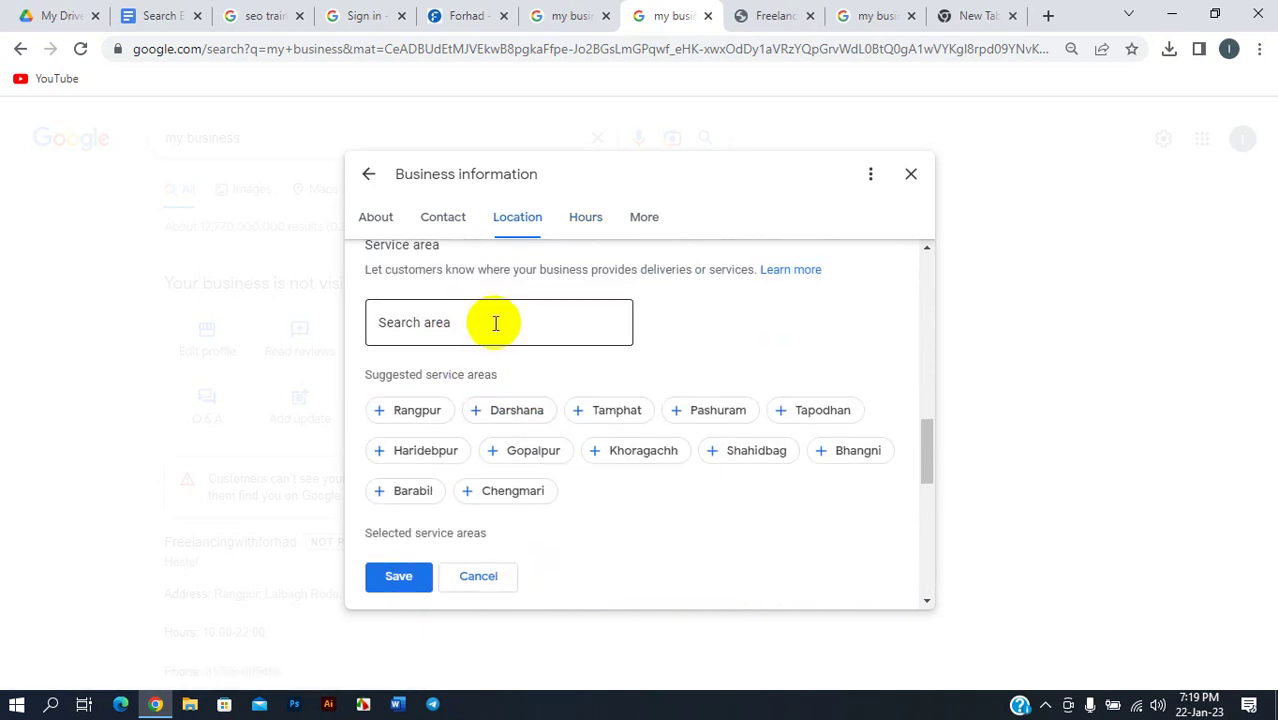
left_click(492, 323)
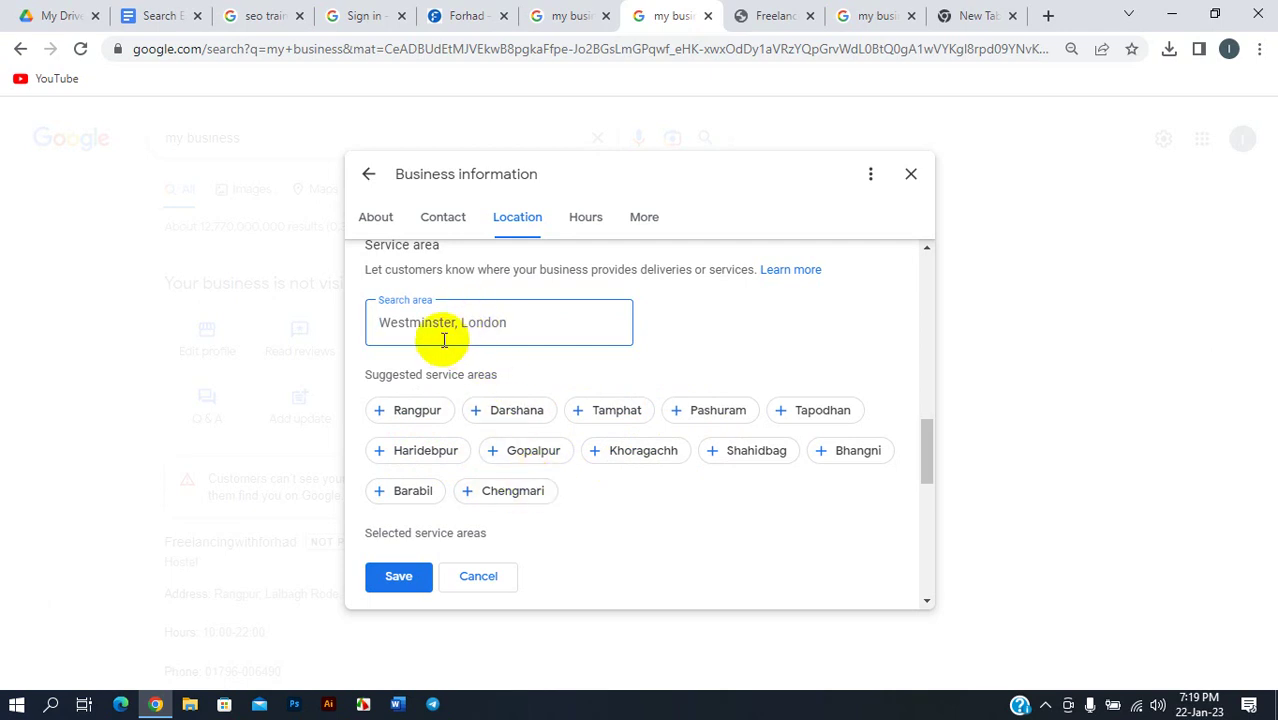
type("R")
type("Bangladesh")
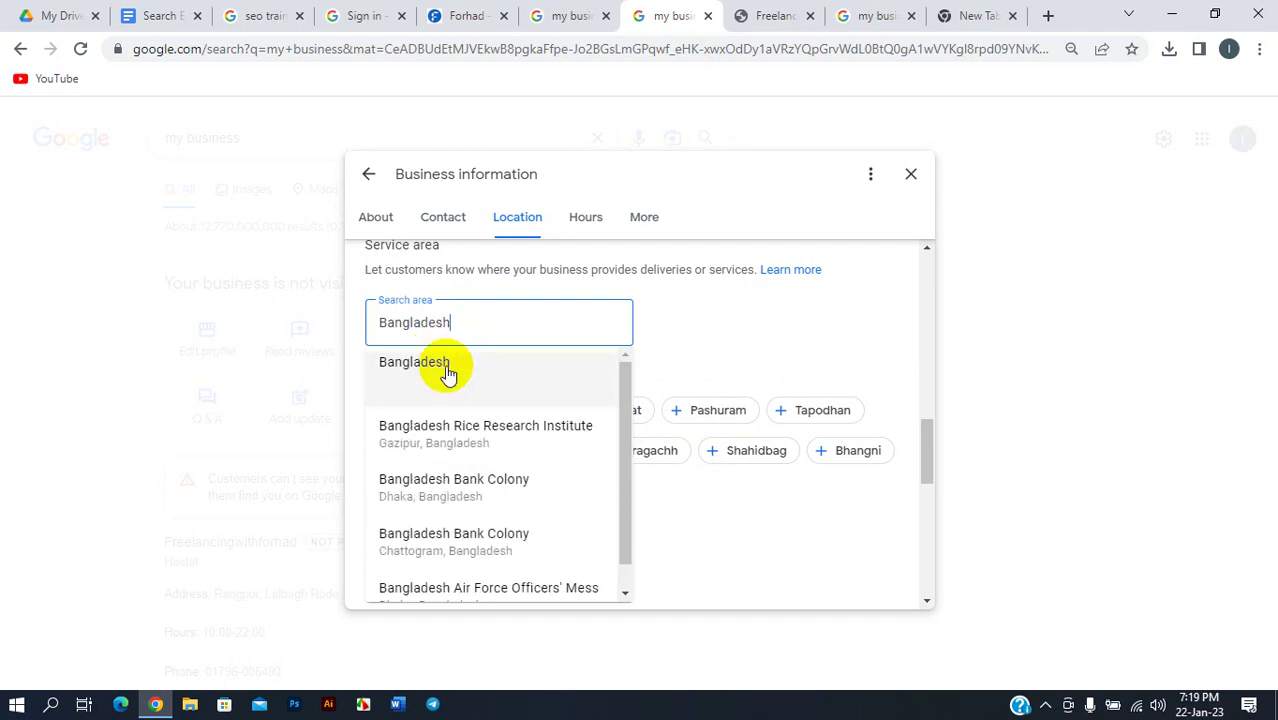
left_click(446, 374)
scroll(505, 480, "down", 1)
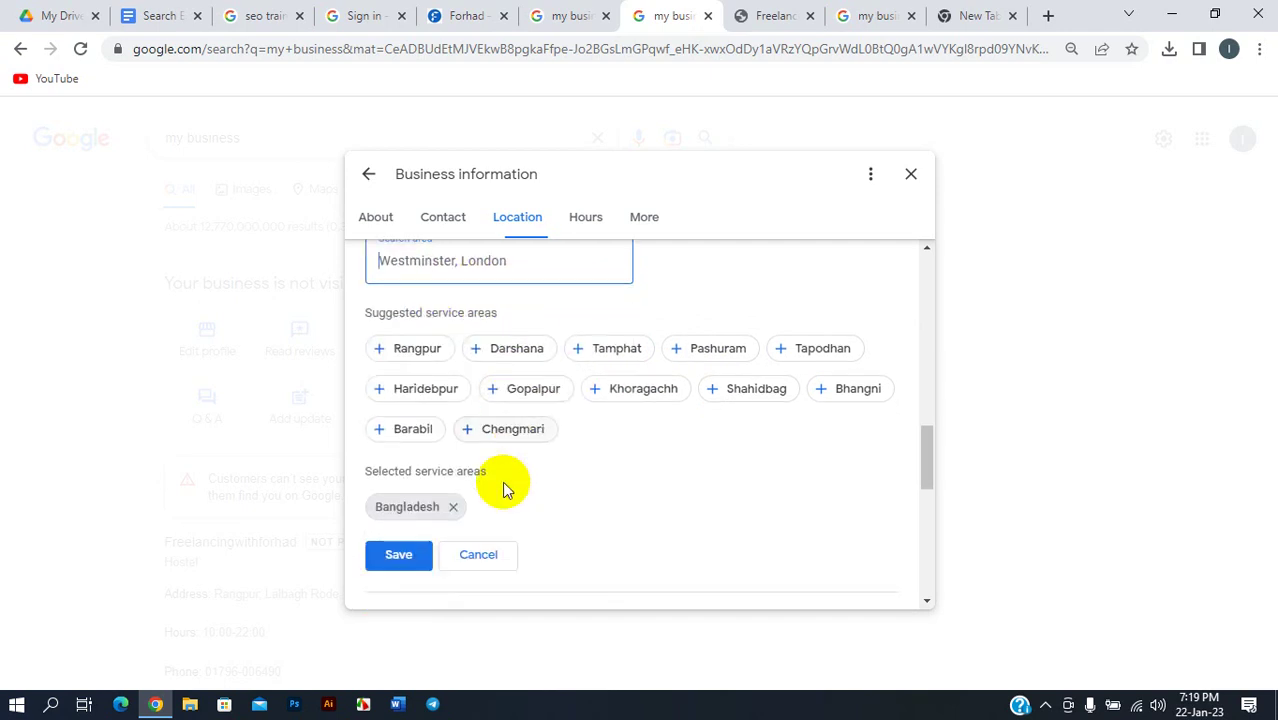
scroll(430, 472, "up", 1)
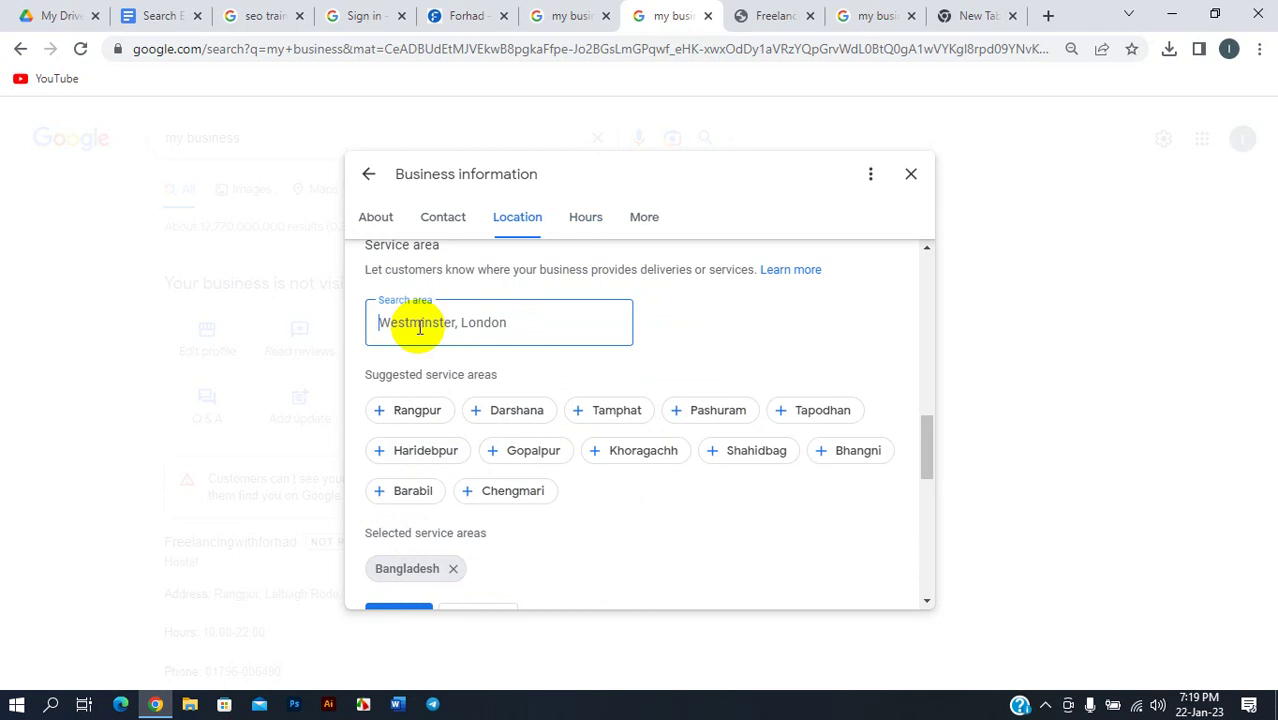
type("RRang")
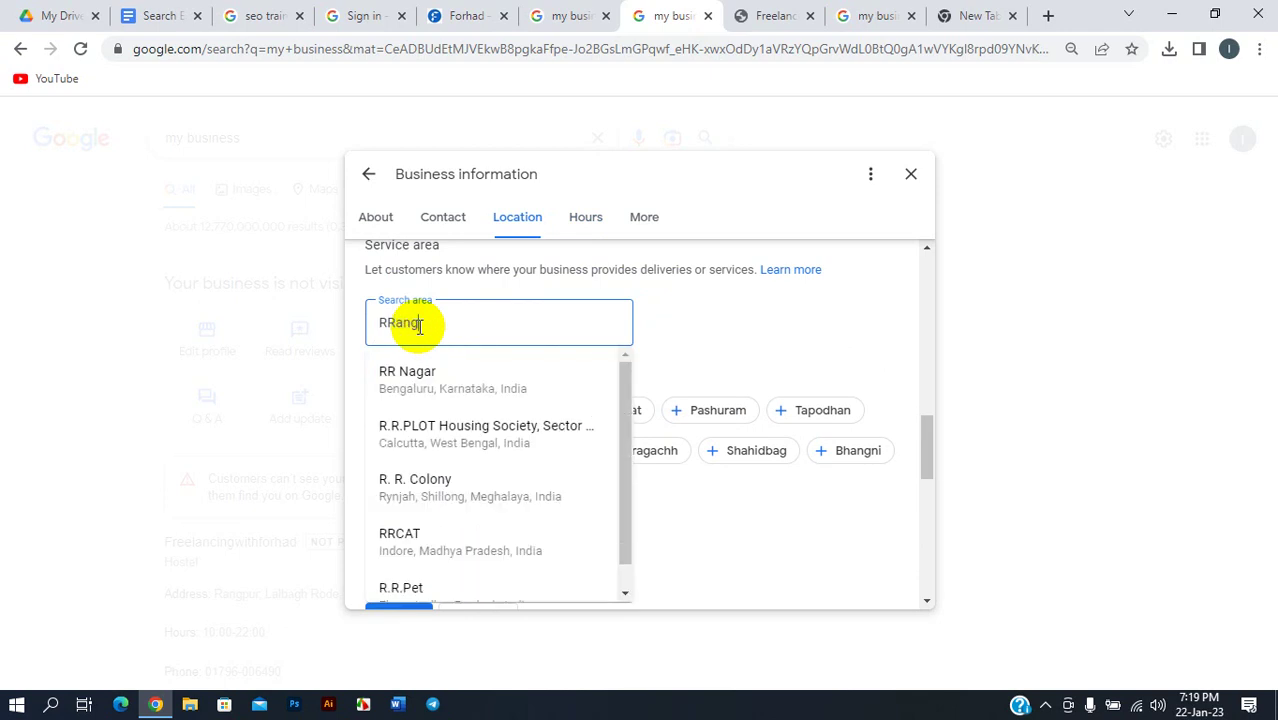
type("pu")
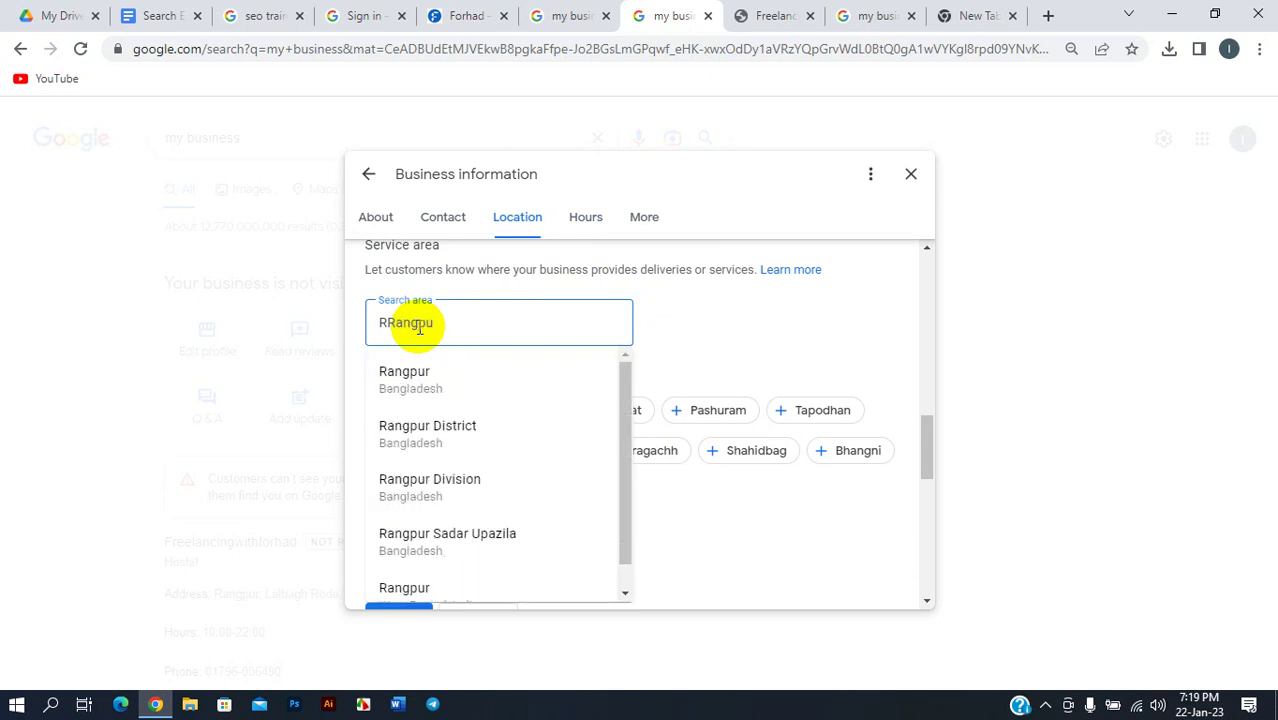
left_click(428, 378)
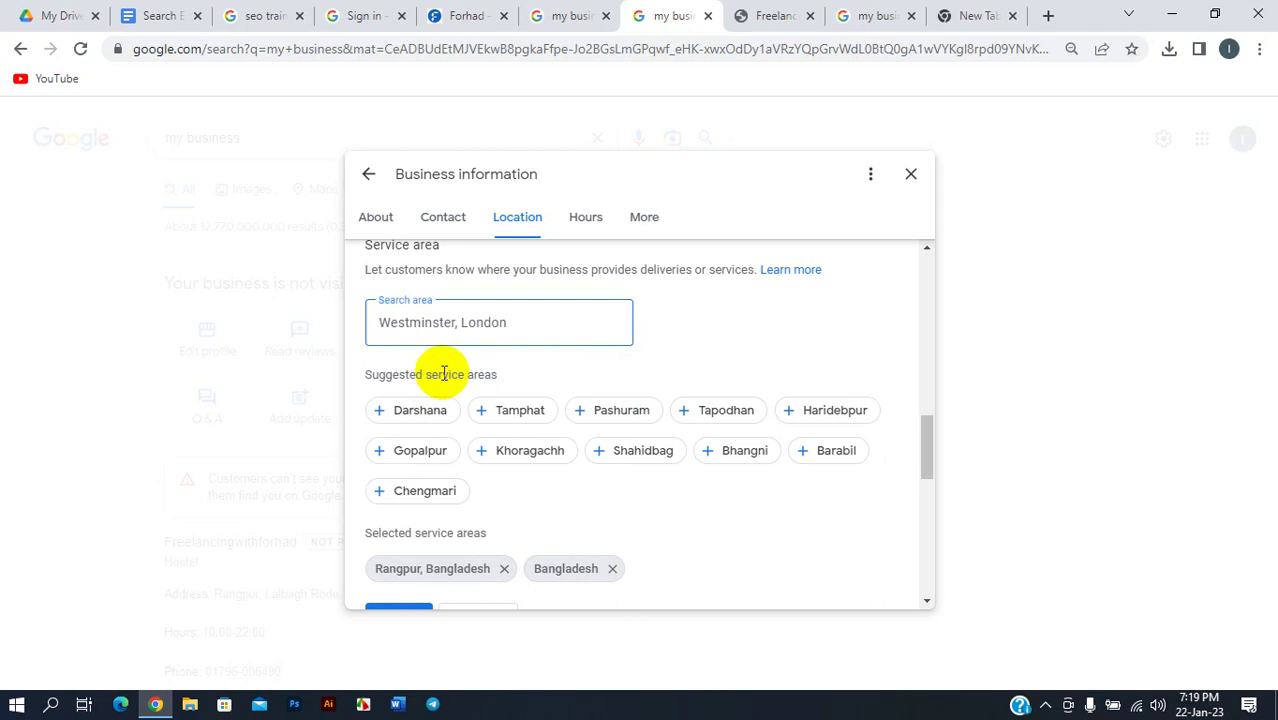
- Add Dhaka, Sylhet and Barishal as service areas
left_click(455, 326)
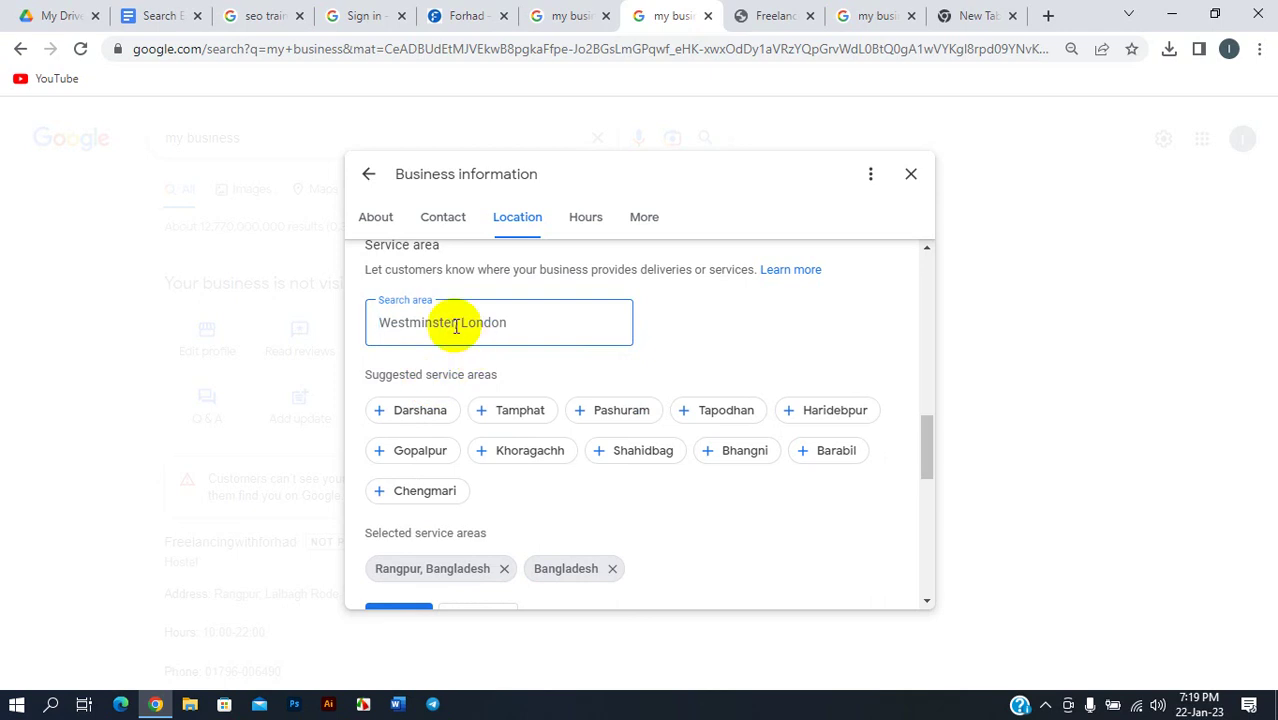
type("dhaka")
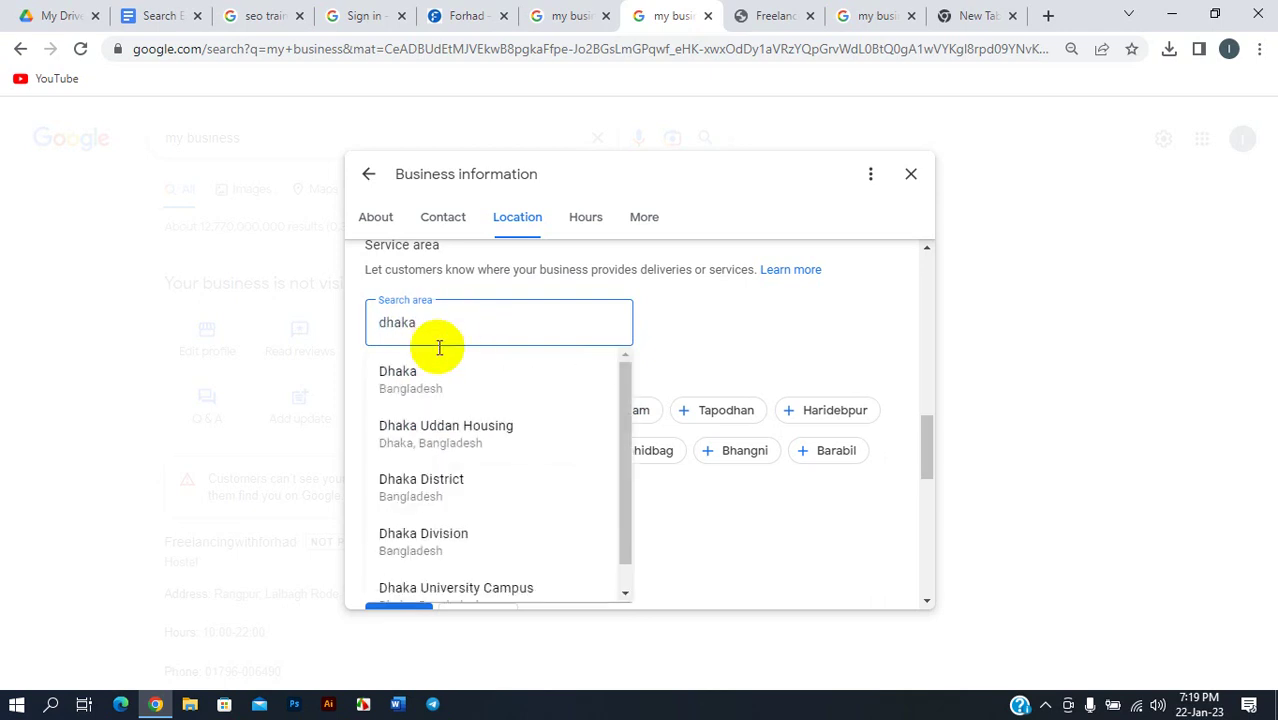
left_click(434, 371)
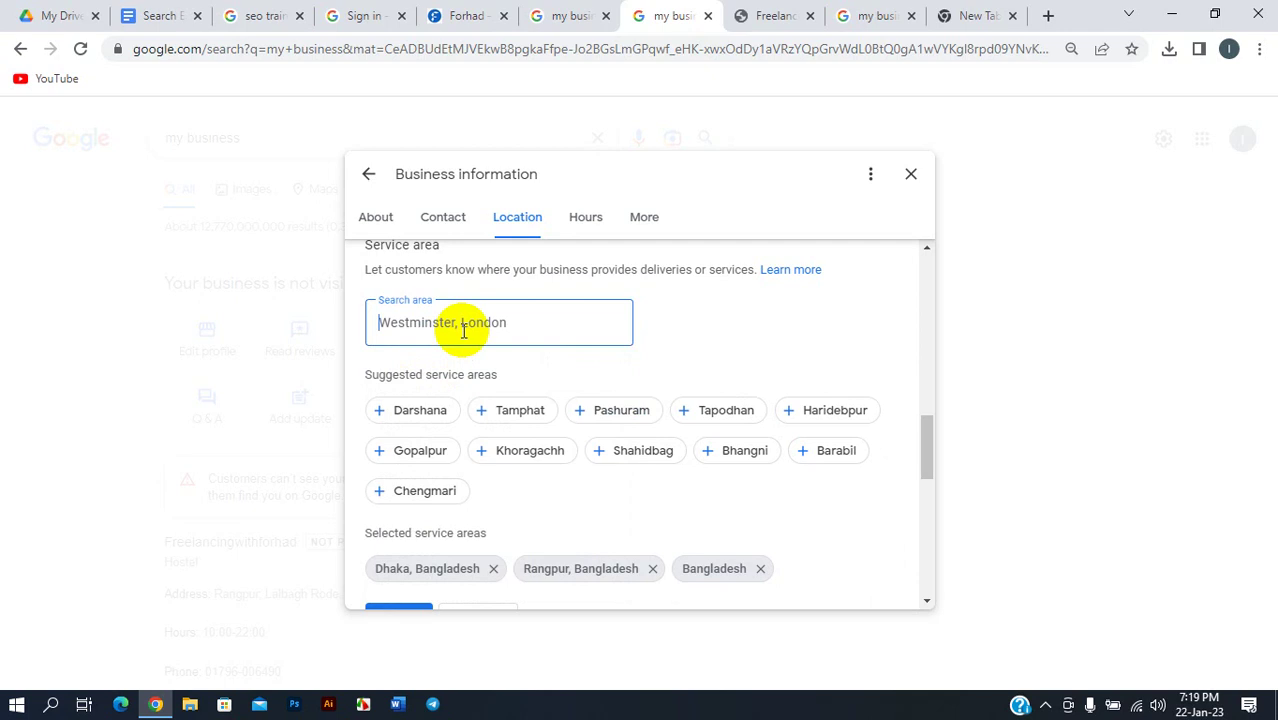
type("sy")
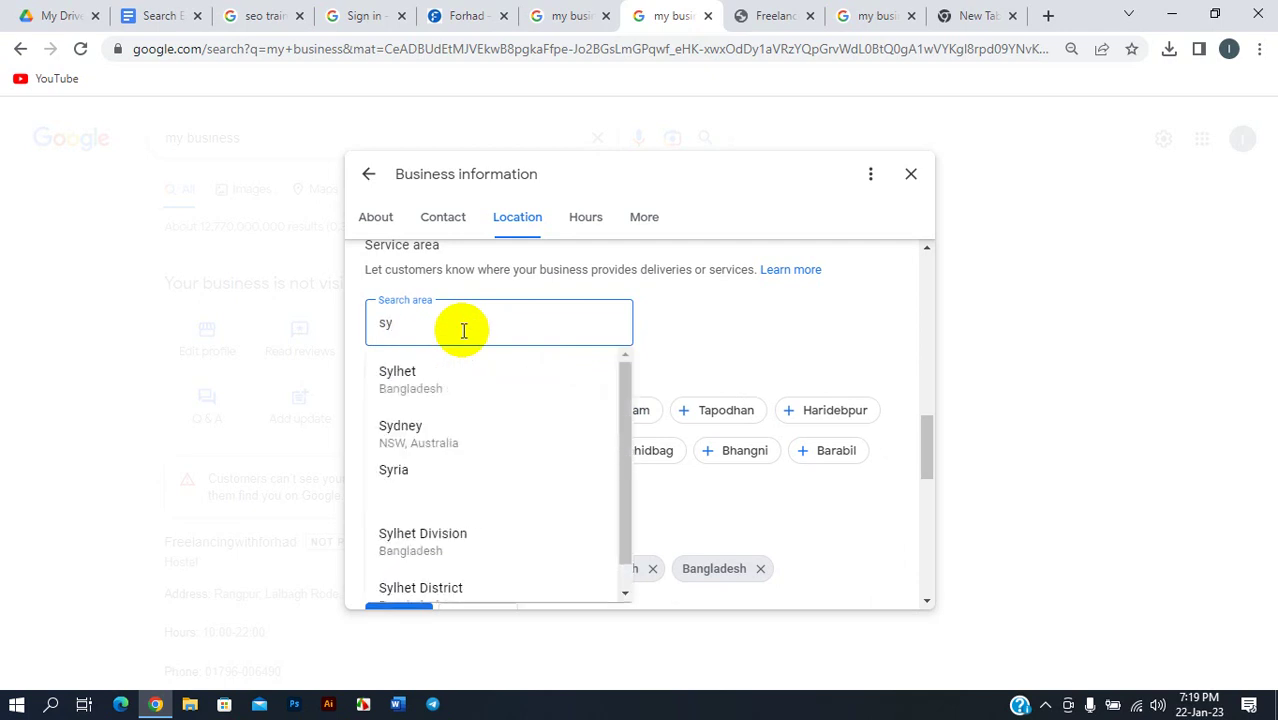
left_click(440, 378)
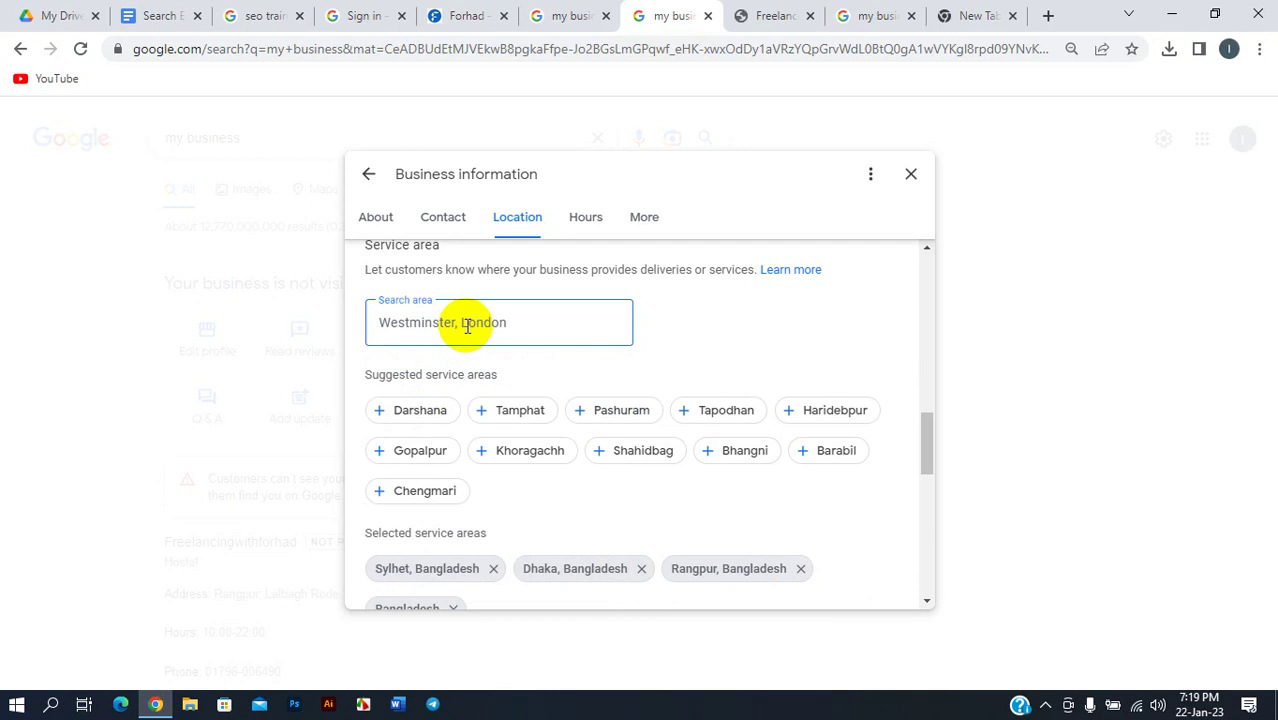
type("bar")
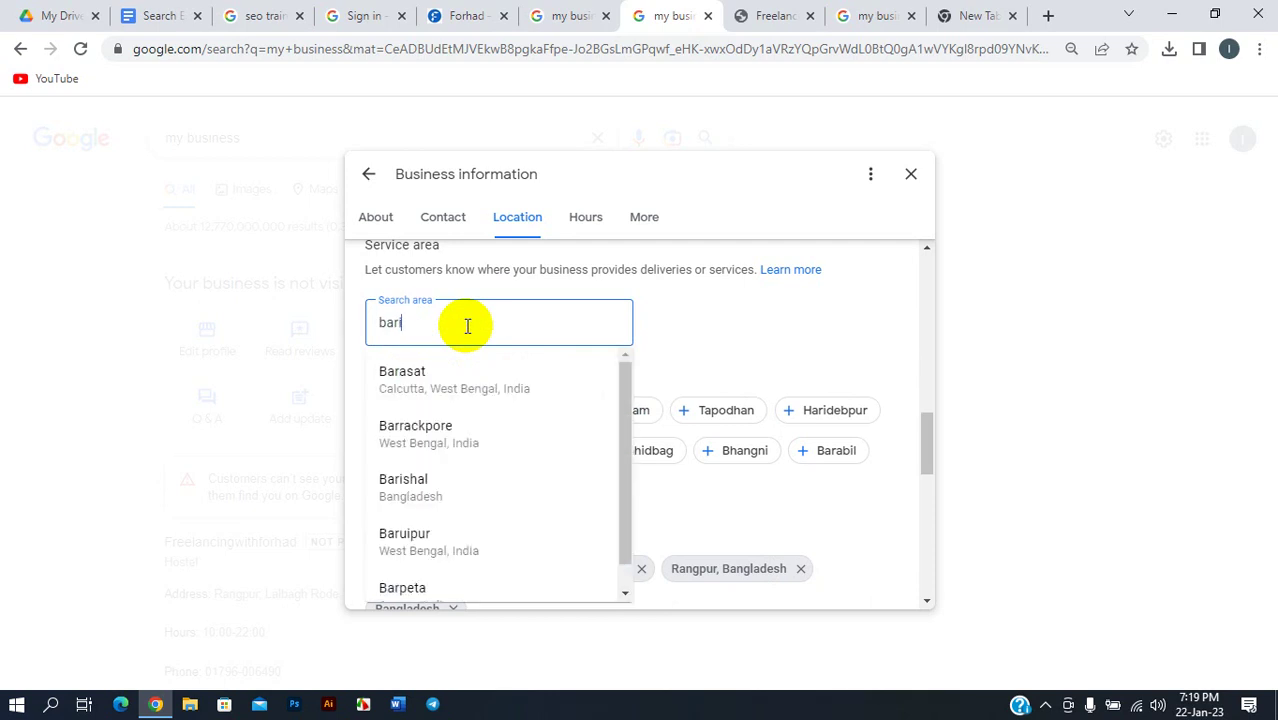
type("i")
left_click(422, 374)
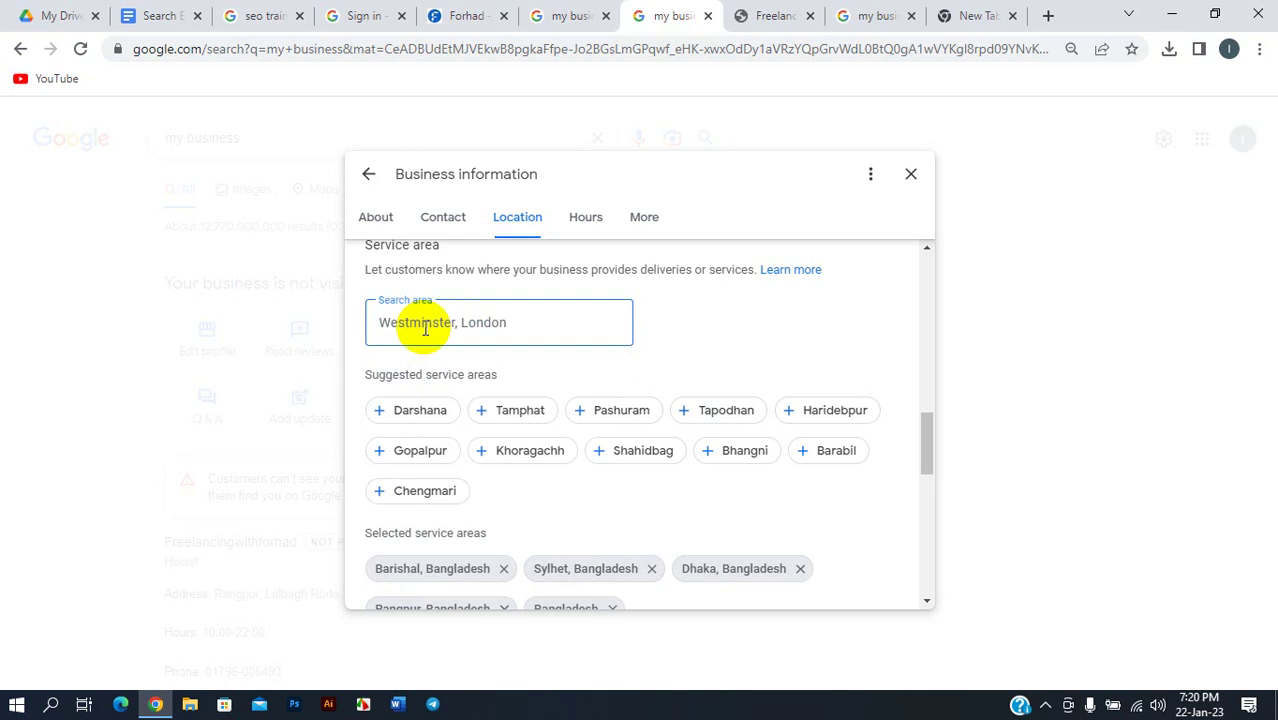
- Add Mymensingh, Khulna and Chittagong as service areas
type("moy")
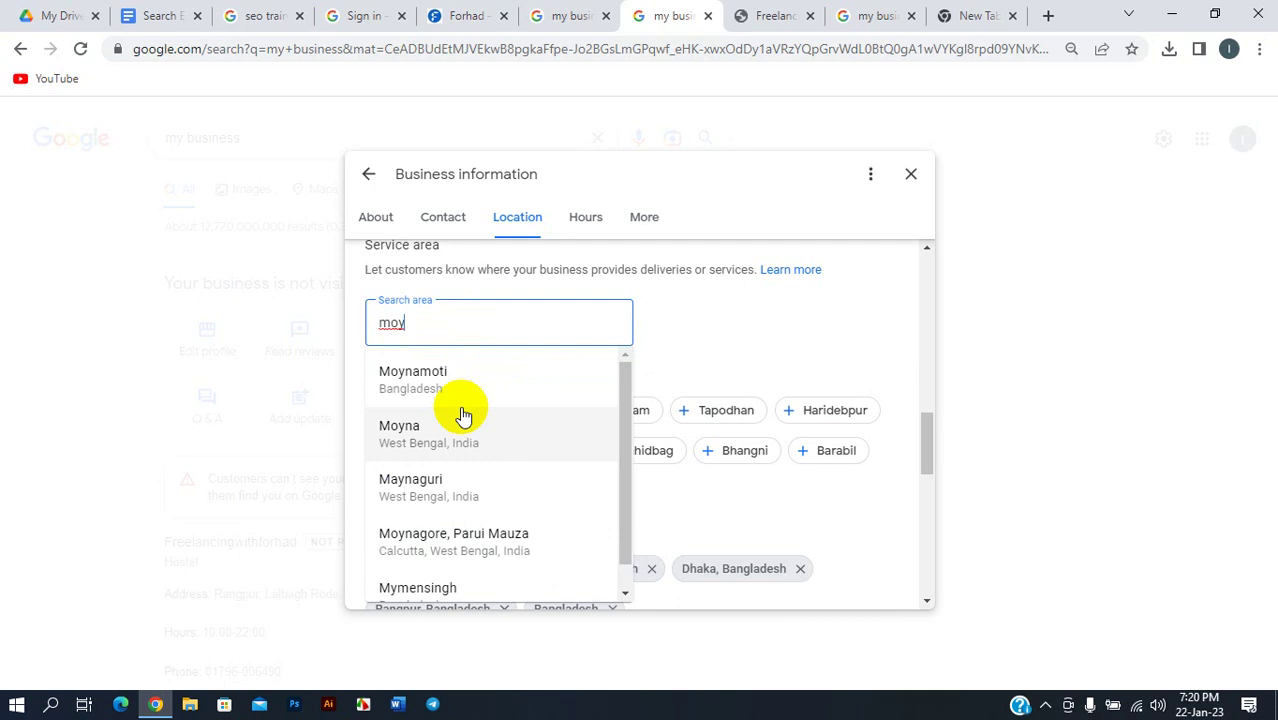
left_click(448, 588)
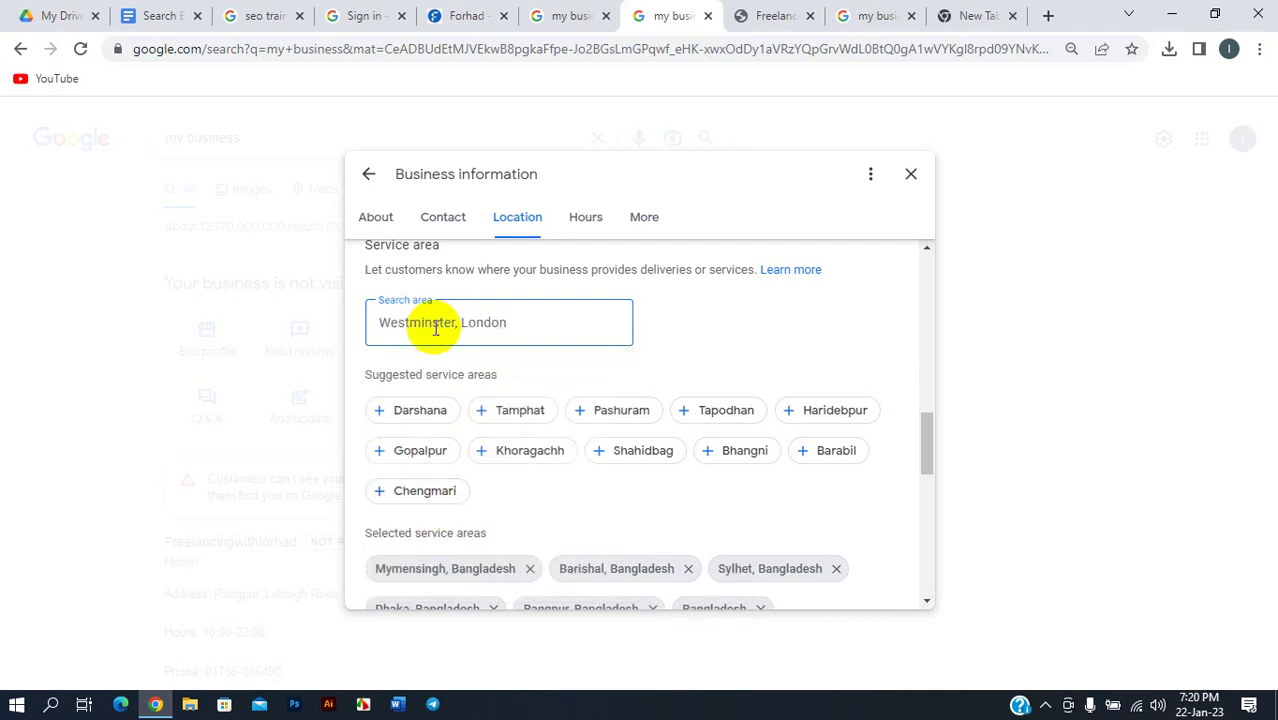
type("khul")
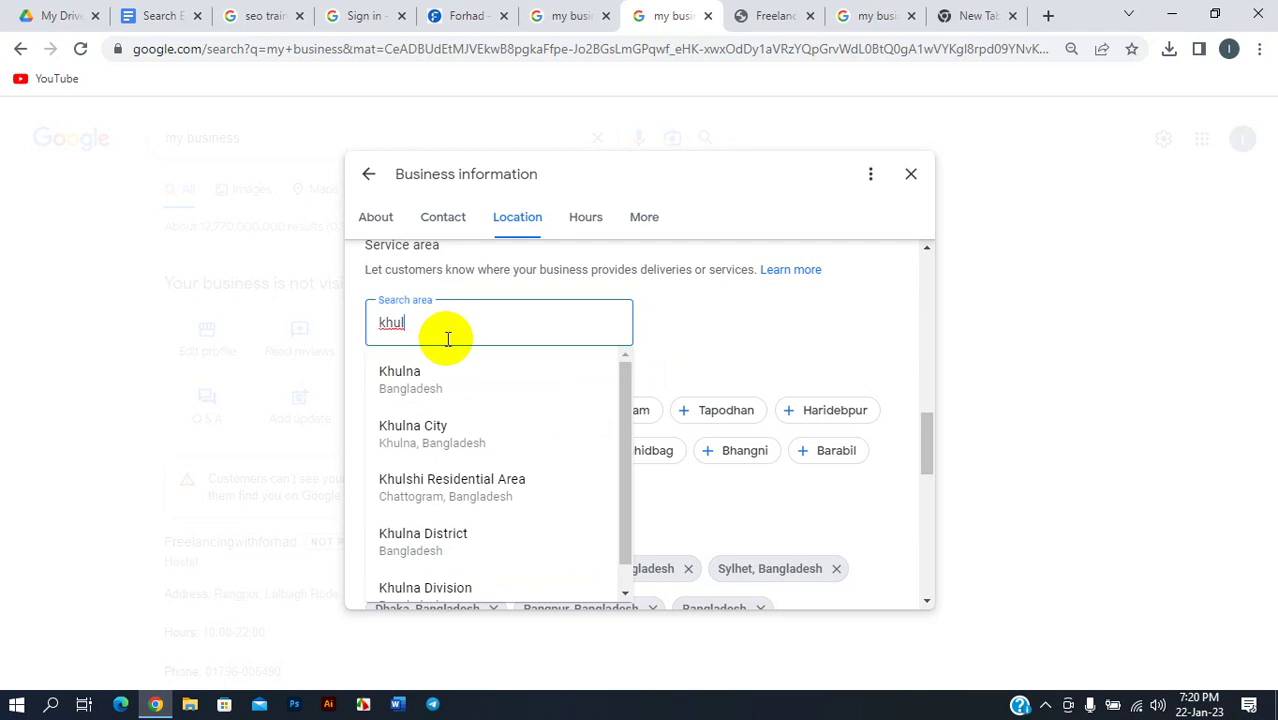
left_click(417, 386)
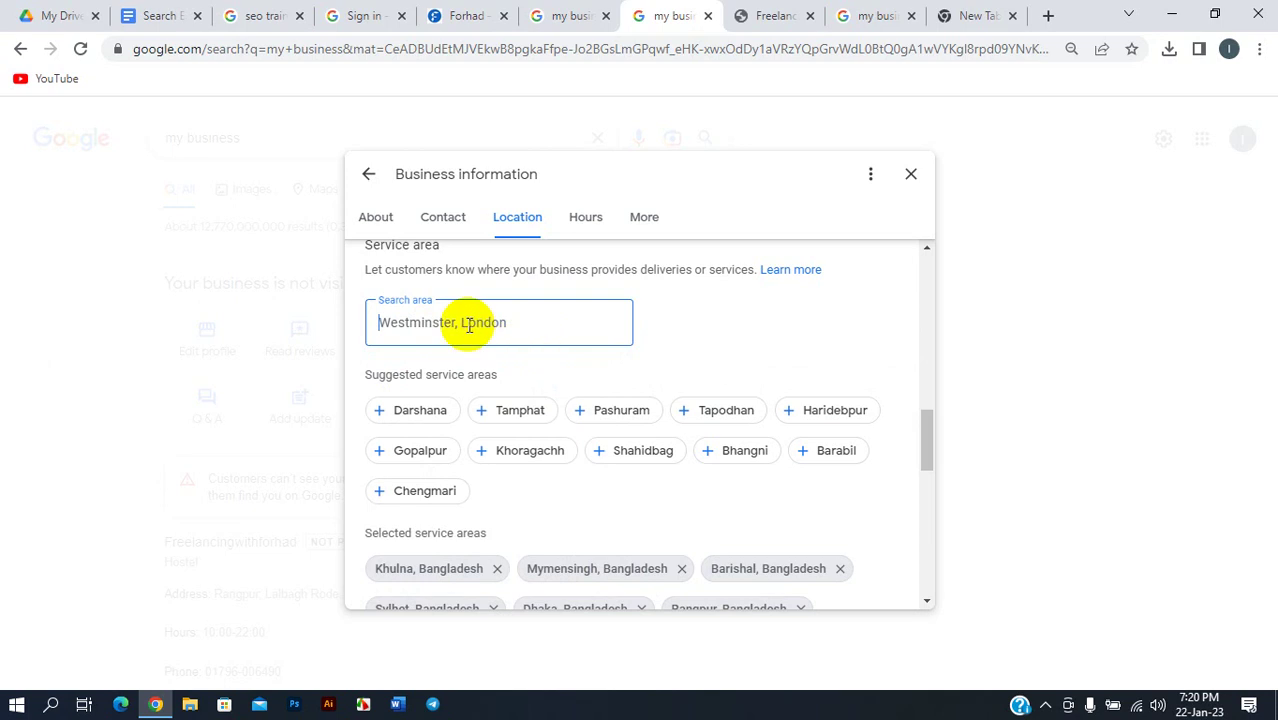
type("cho")
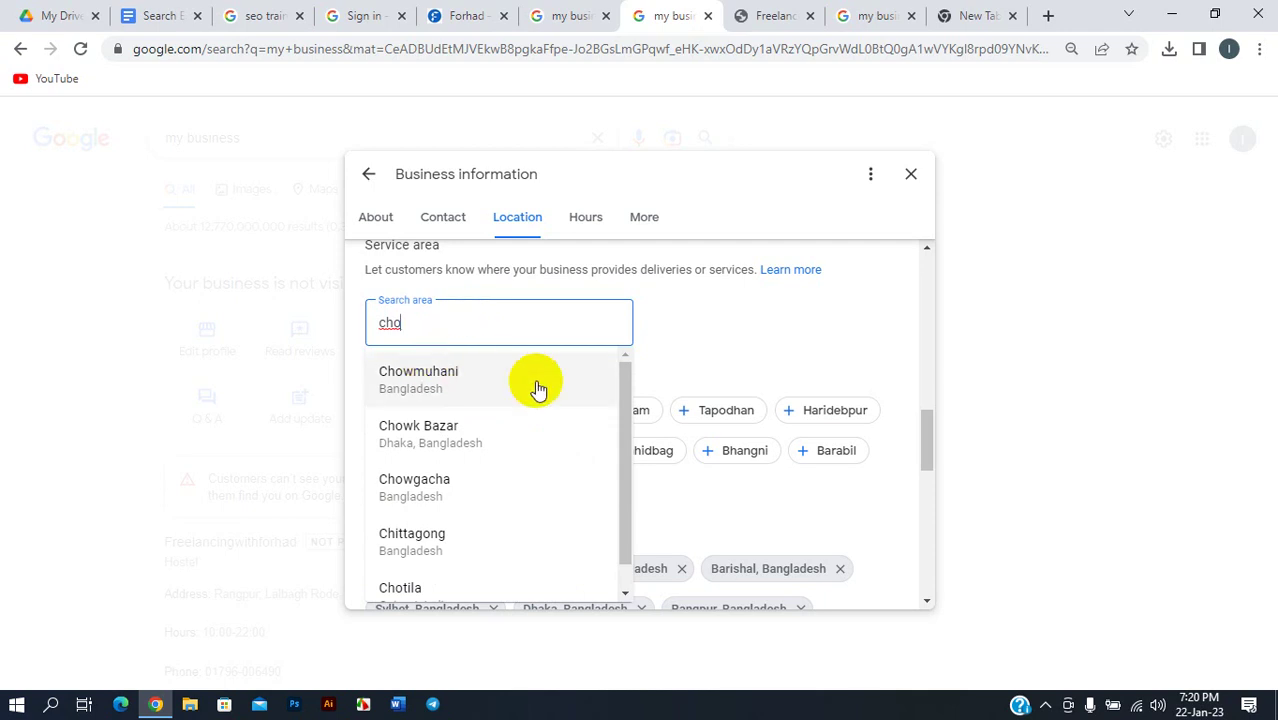
left_click(448, 537)
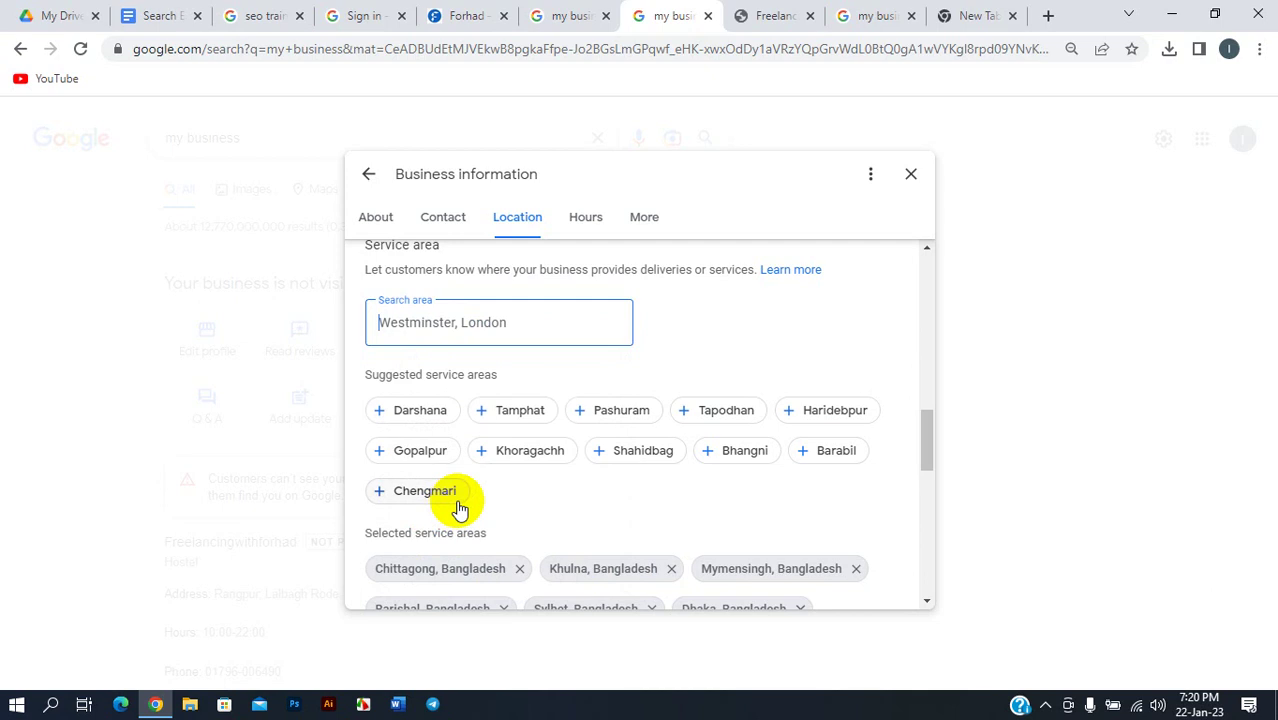
scroll(500, 490, "down", 1)
scroll(502, 474, "down", 1)
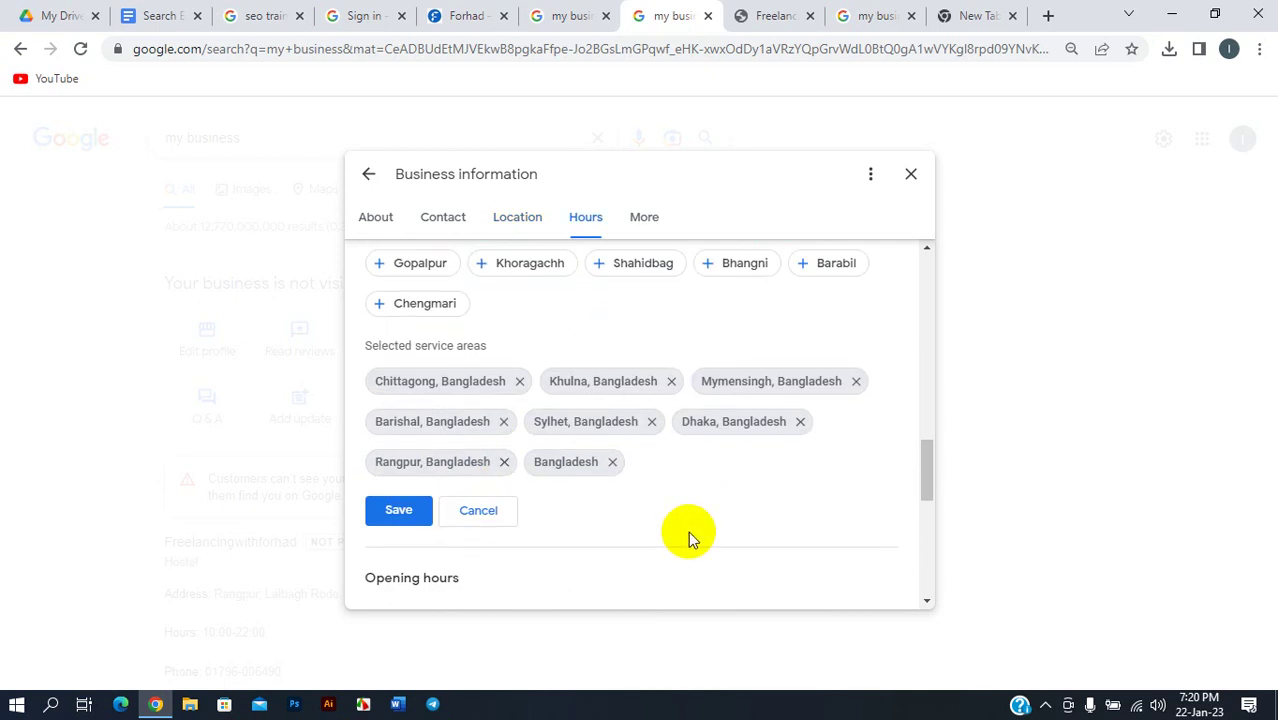
scroll(688, 536, "down", 1)
- Save the eight service areas and scroll through the business information
left_click(398, 416)
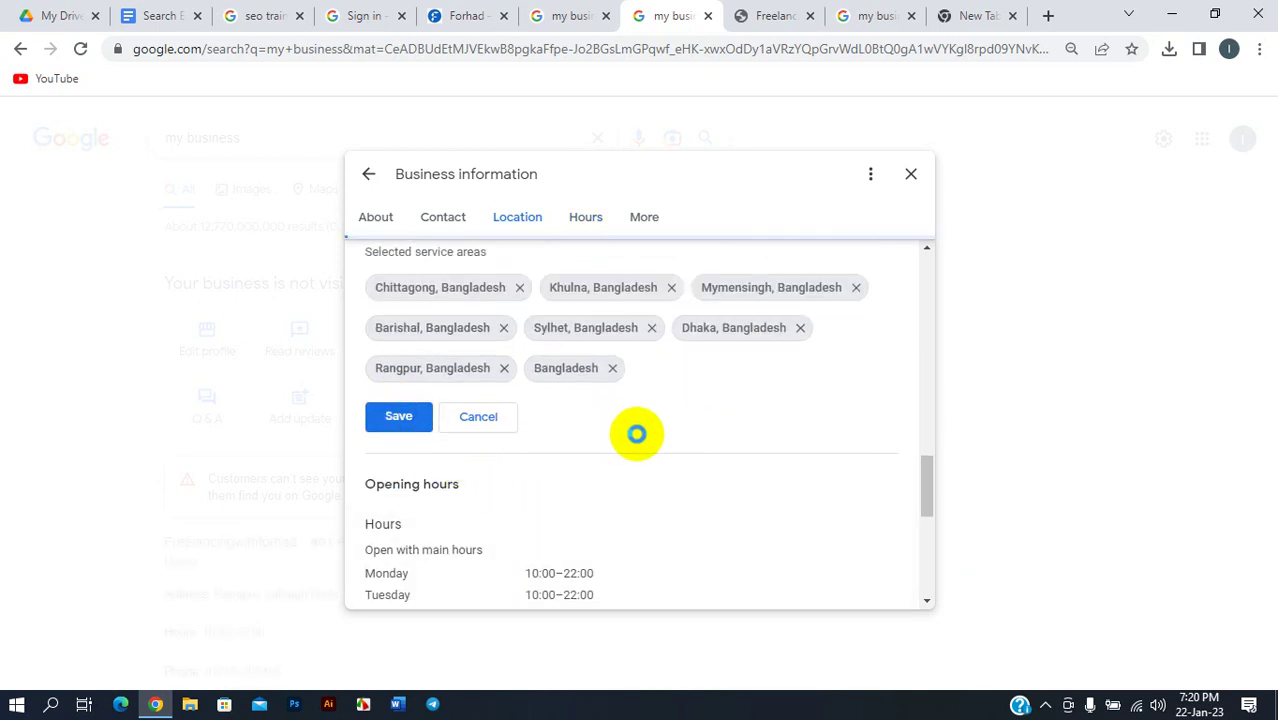
scroll(600, 430, "down", 1)
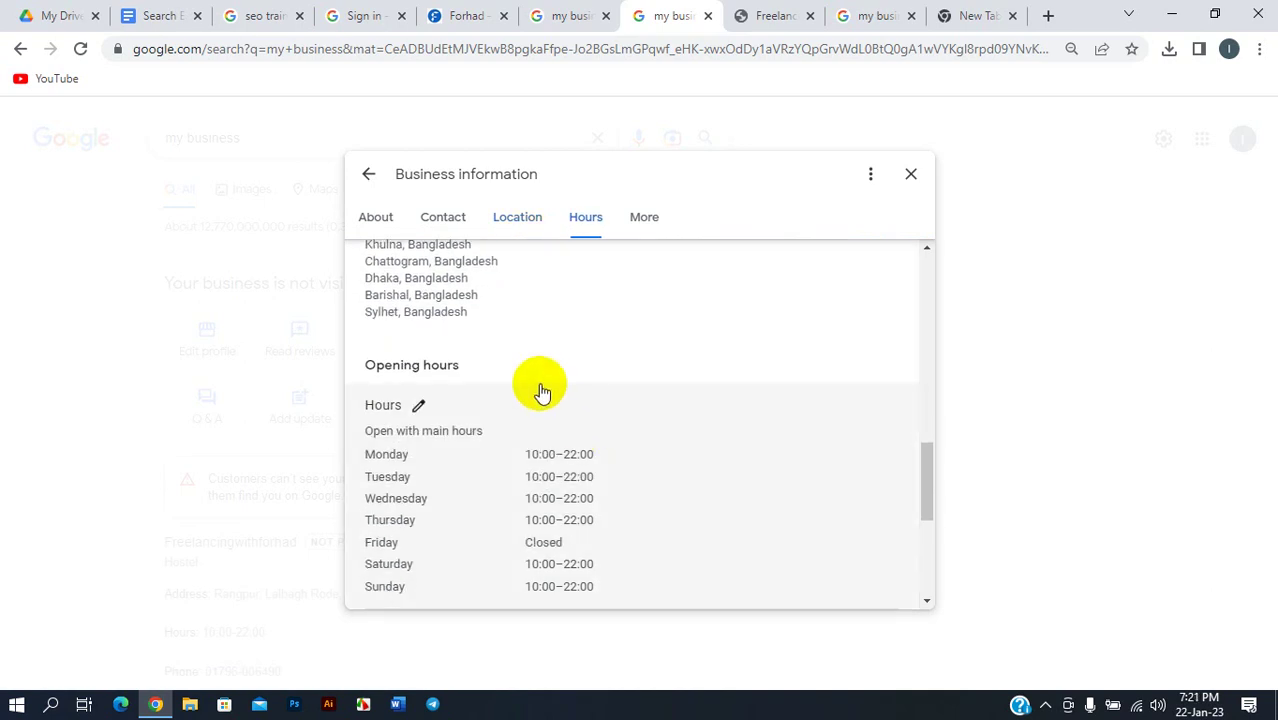
scroll(500, 385, "up", 2)
scroll(548, 434, "down", 3)
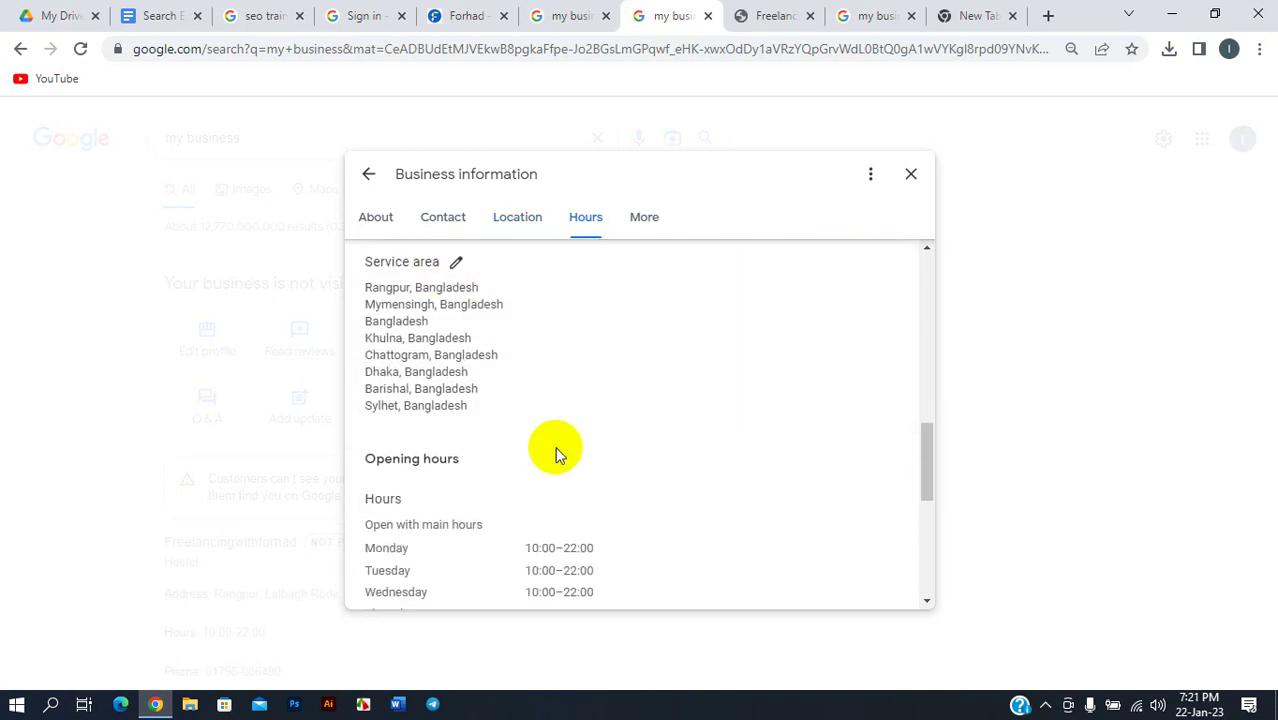
scroll(516, 428, "down", 1)
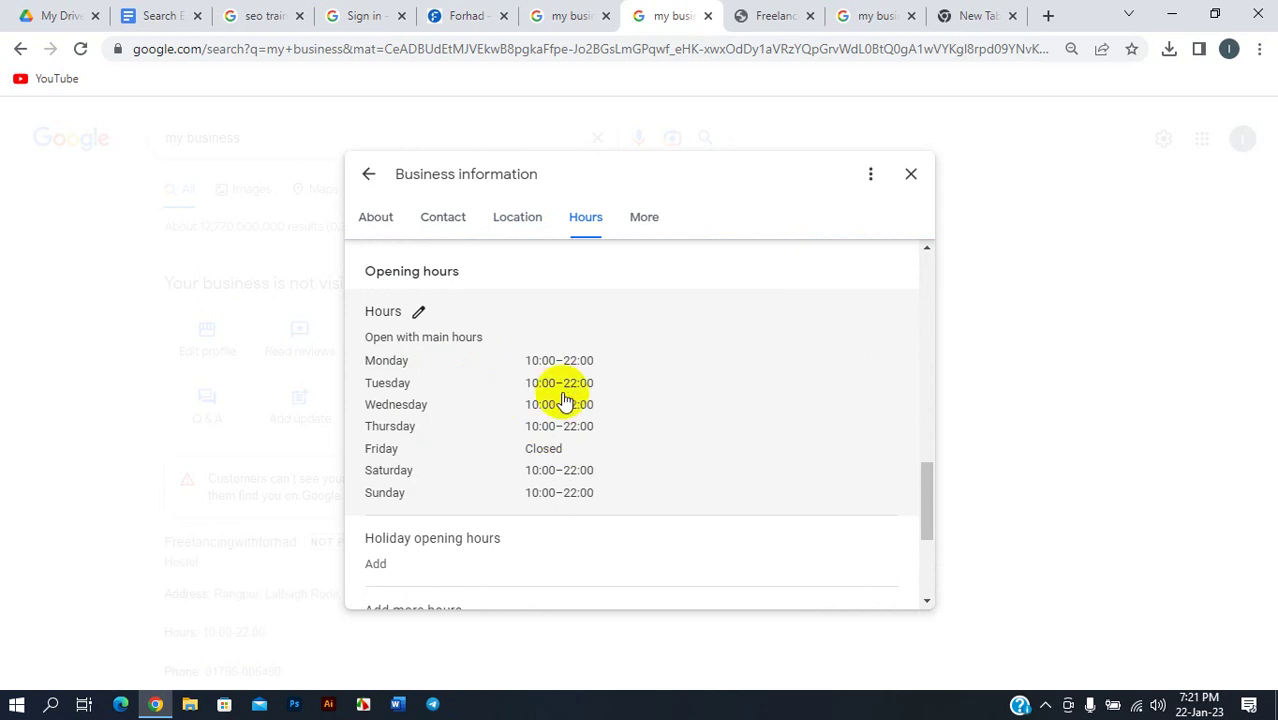
scroll(520, 370, "down", 2)
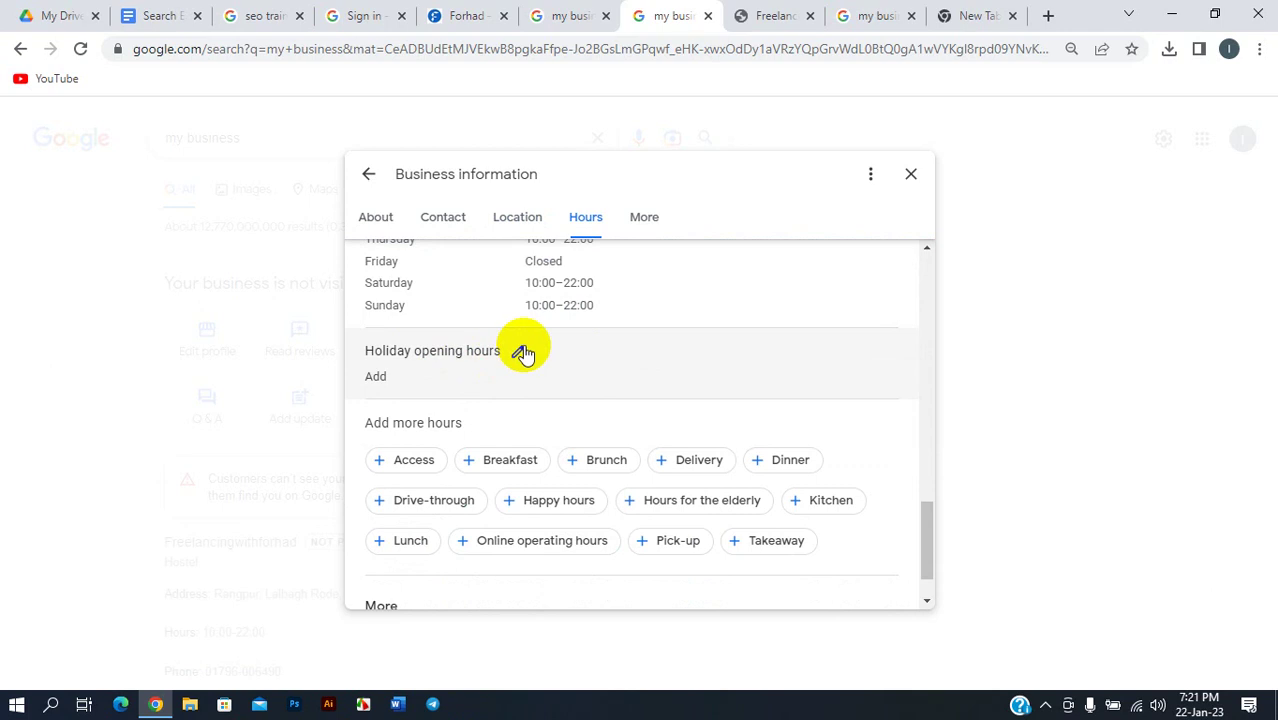
- Open the holiday opening hours editor and save it unchanged
left_click(522, 354)
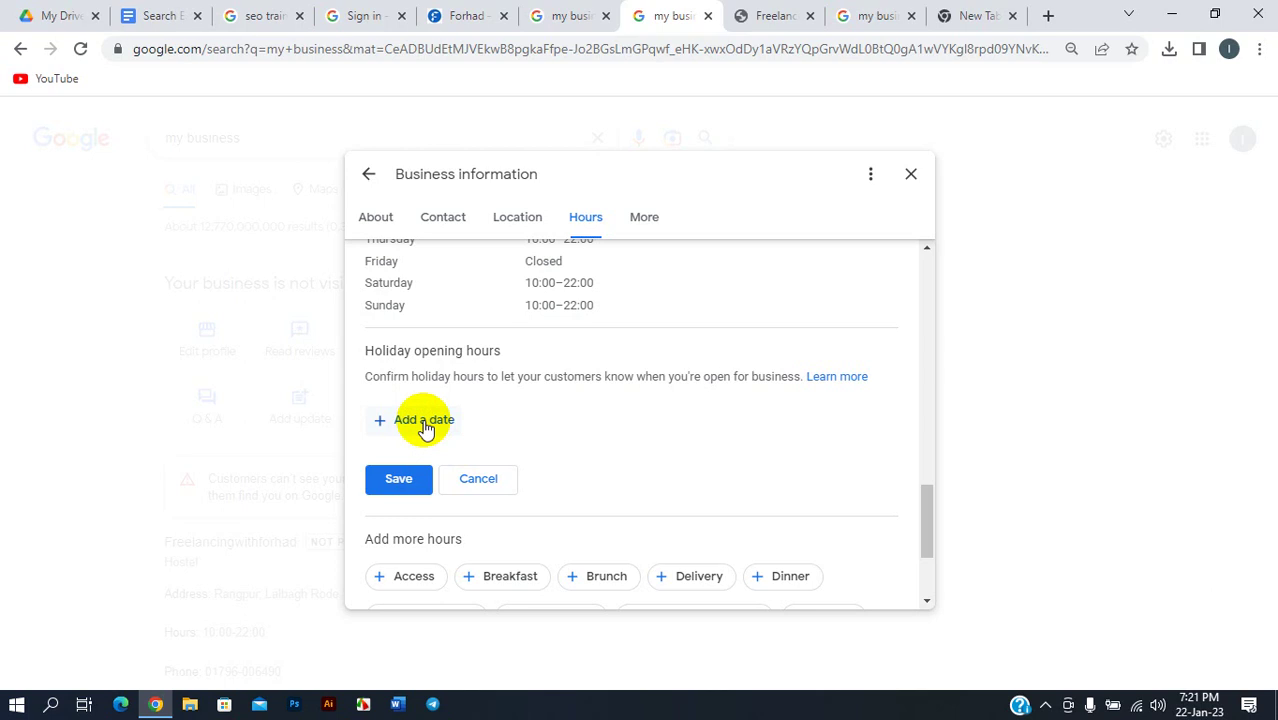
scroll(559, 434, "down", 2)
left_click(396, 298)
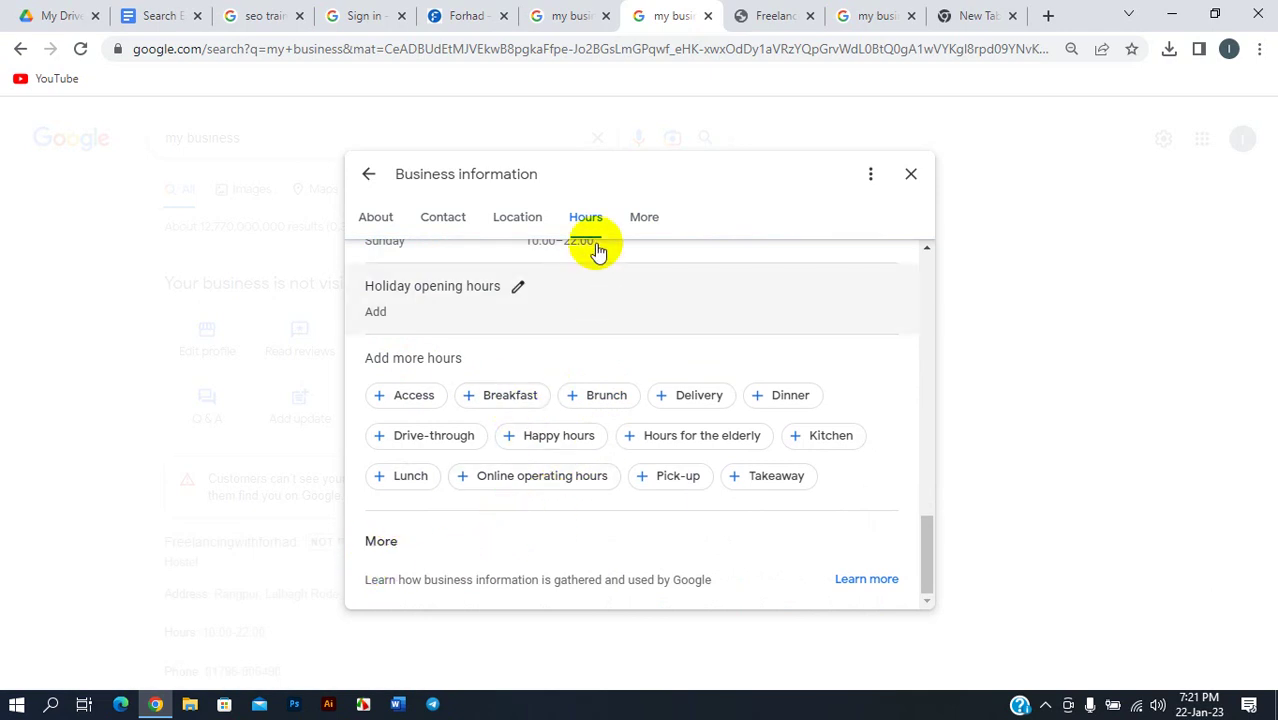
- Review the More, Contact, Location and Hours sections, ending on About
left_click(637, 222)
scroll(551, 351, "up", 5)
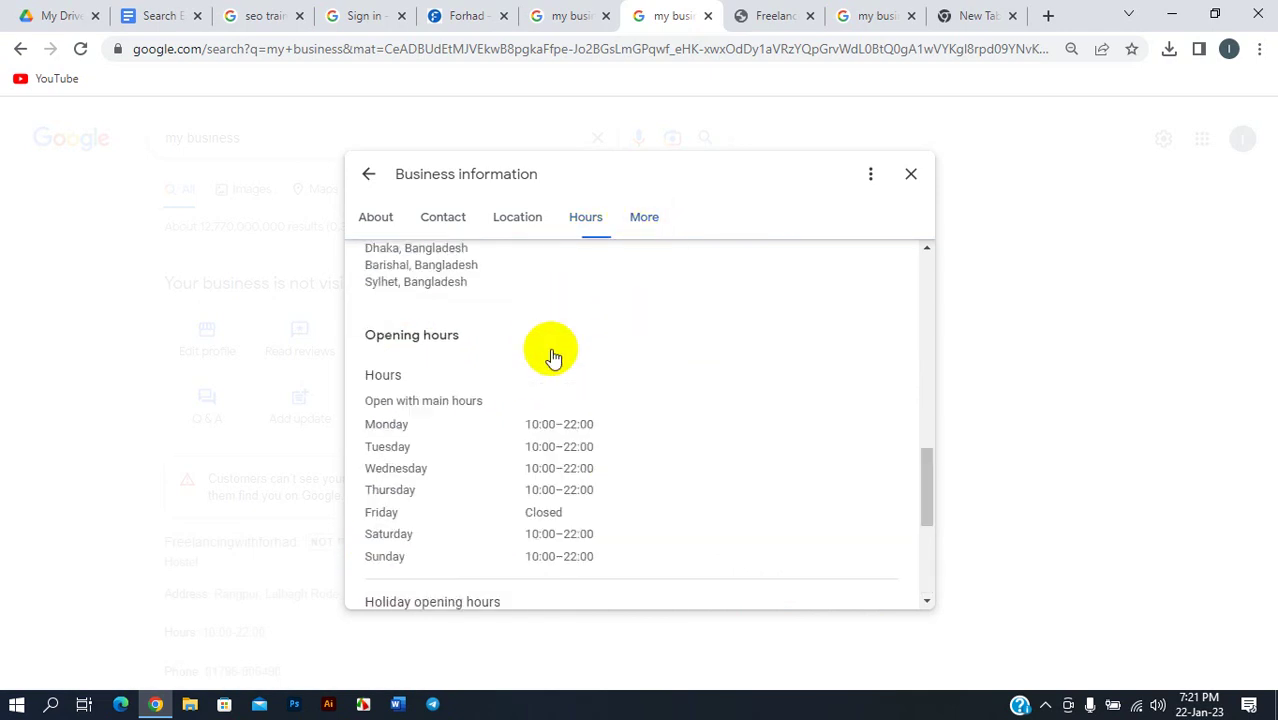
scroll(551, 351, "up", 5)
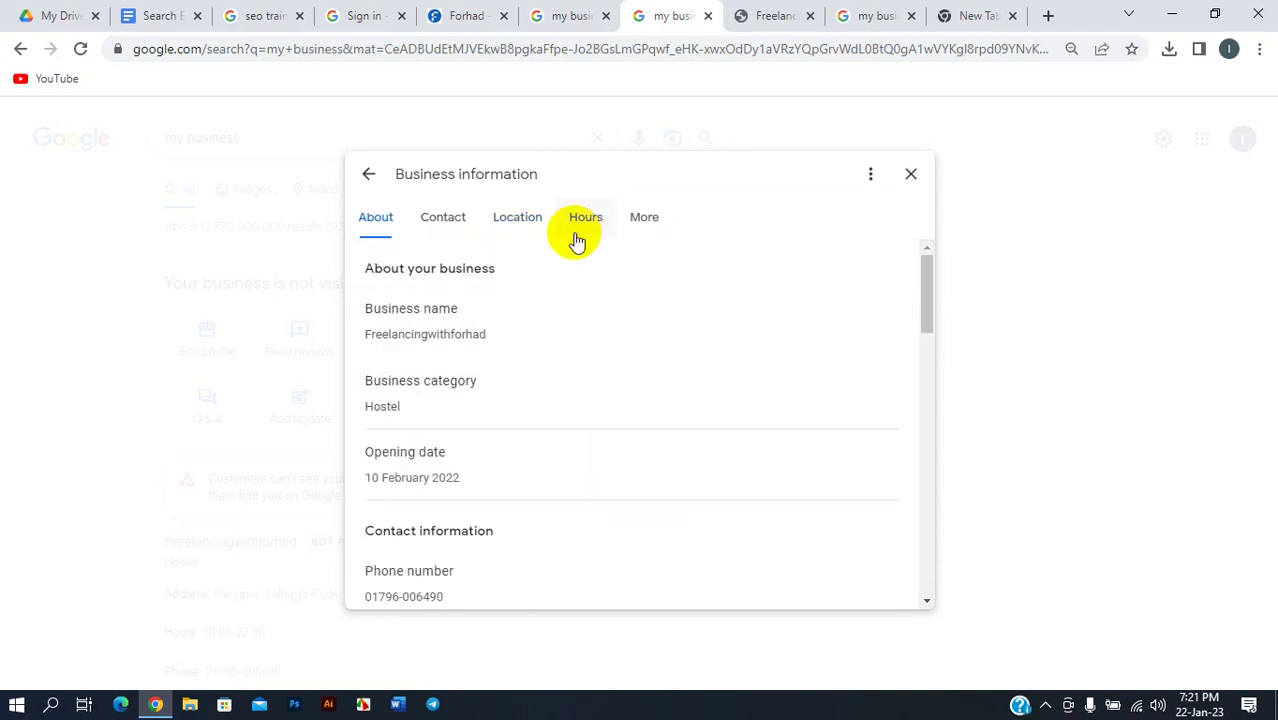
left_click(424, 229)
scroll(522, 280, "down", 3)
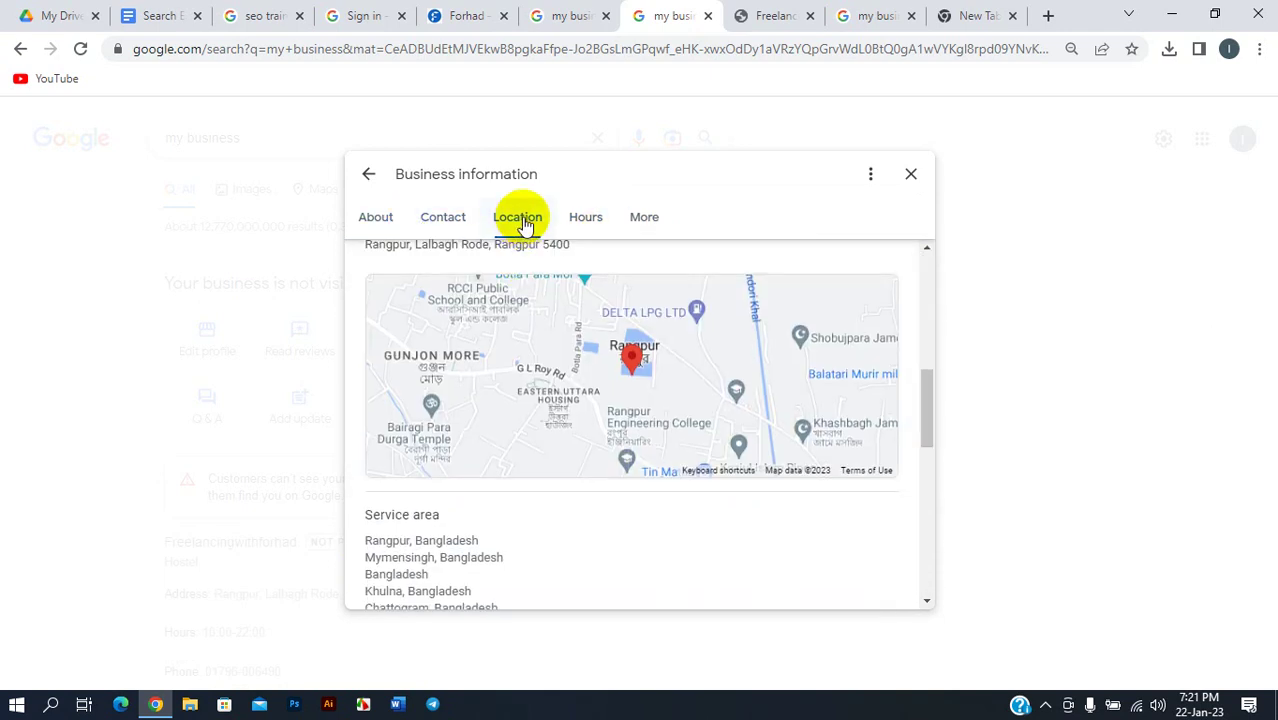
left_click(517, 222)
left_click(585, 217)
left_click(646, 222)
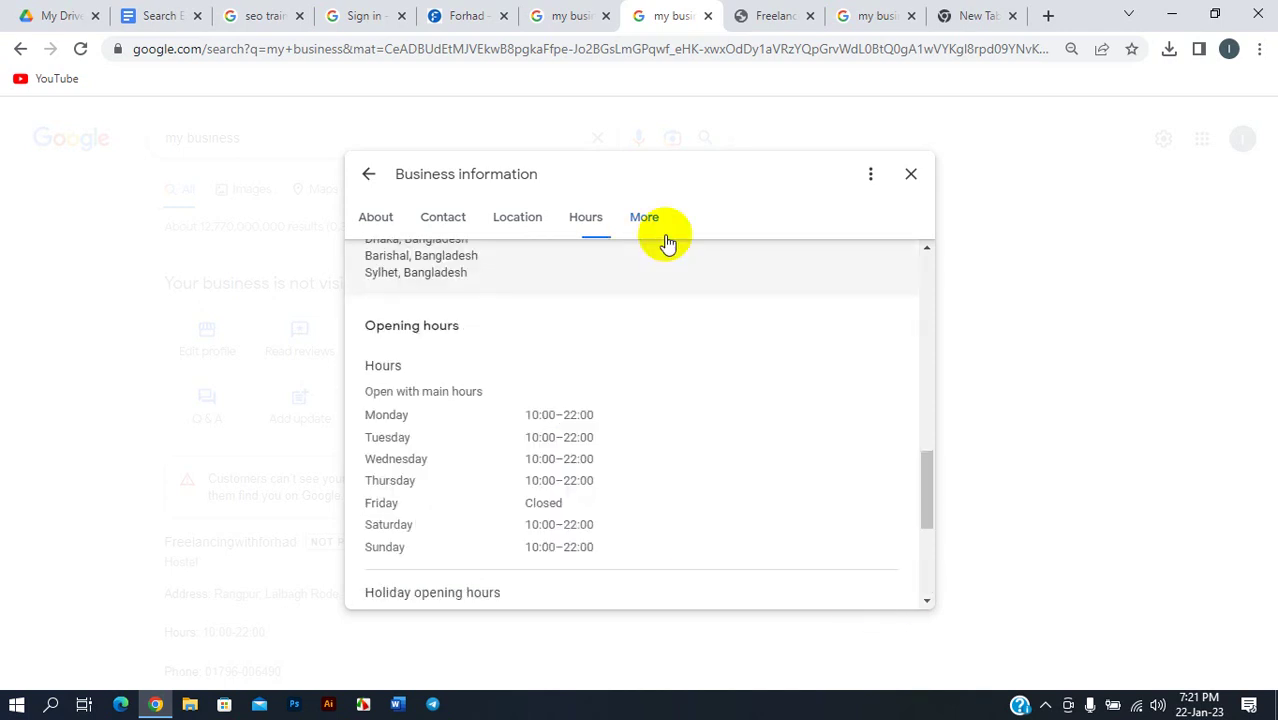
scroll(660, 315, "up", 3)
scroll(470, 342, "up", 10)
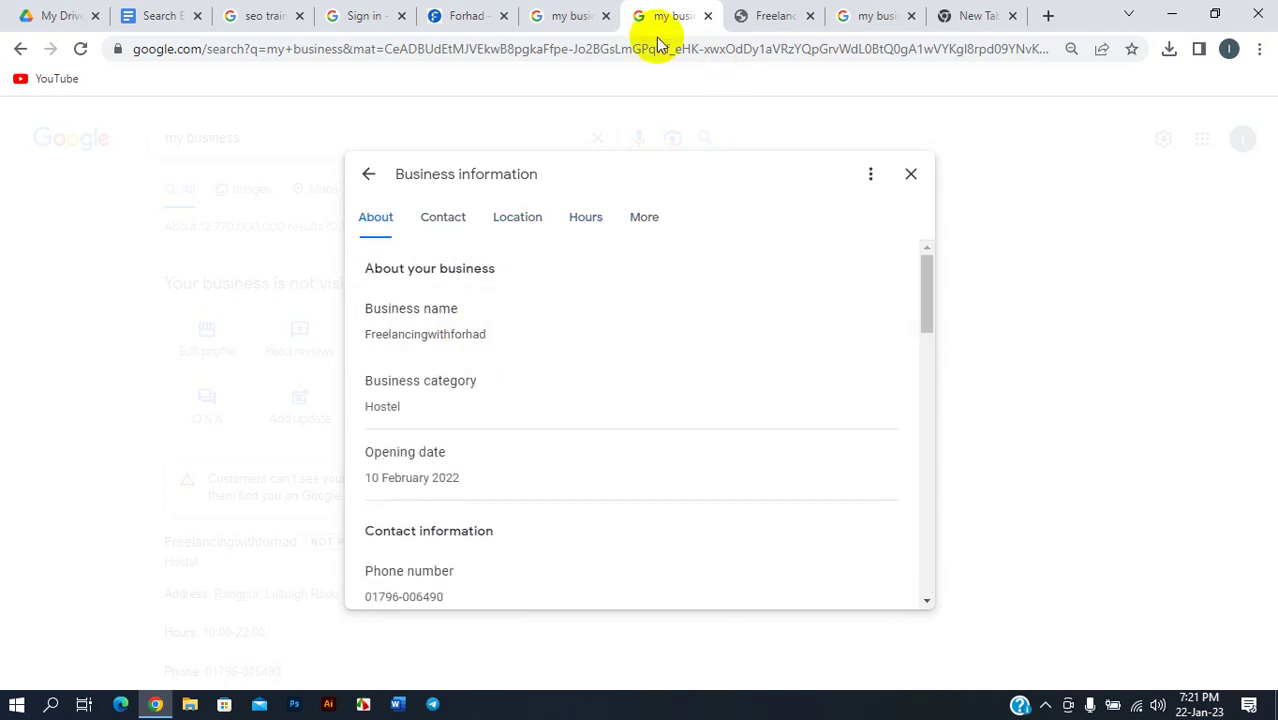
- Switch back to the Business Profile Manager website editor tab
left_click(800, 12)
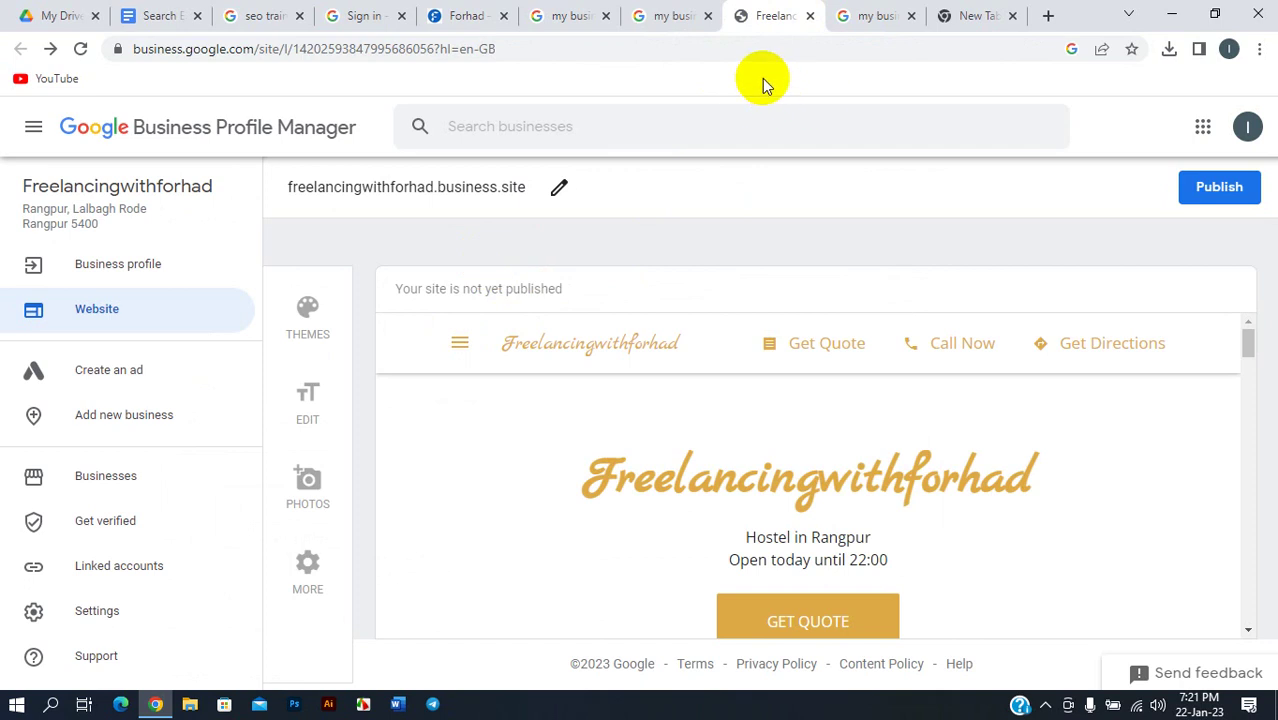
scroll(770, 392, "down", 15)
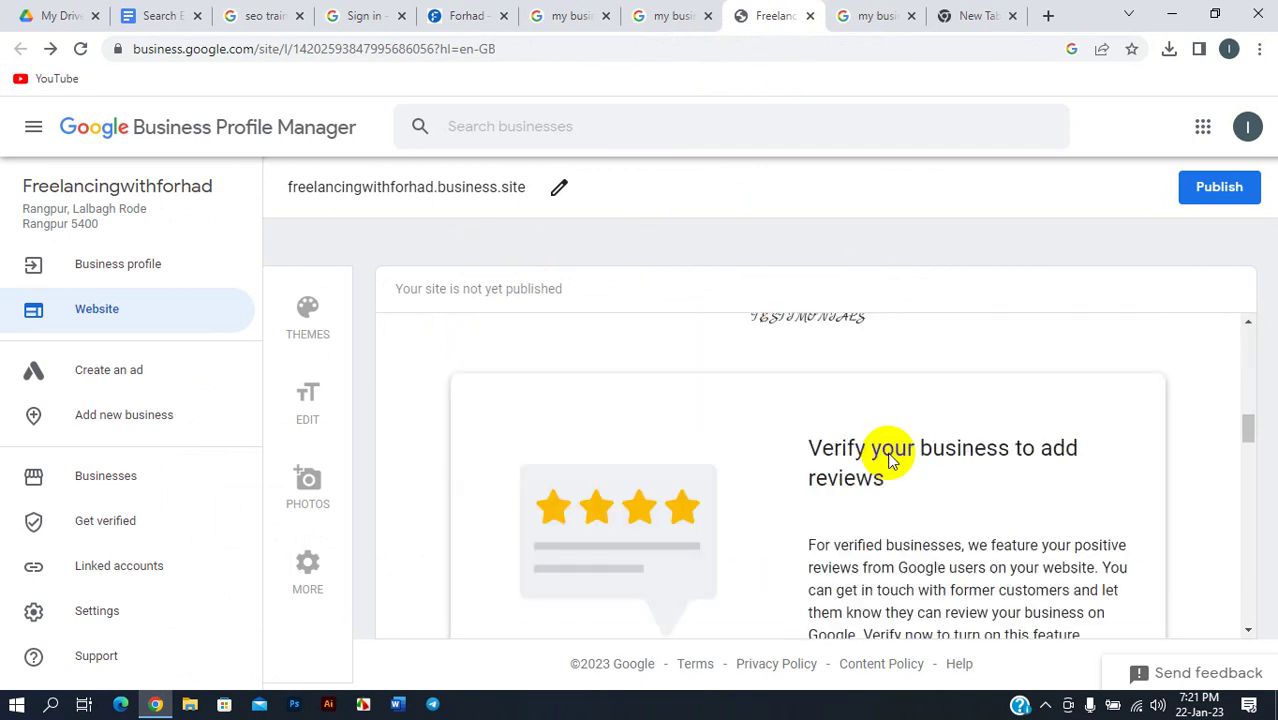
scroll(866, 450, "down", 3)
scroll(846, 430, "up", 12)
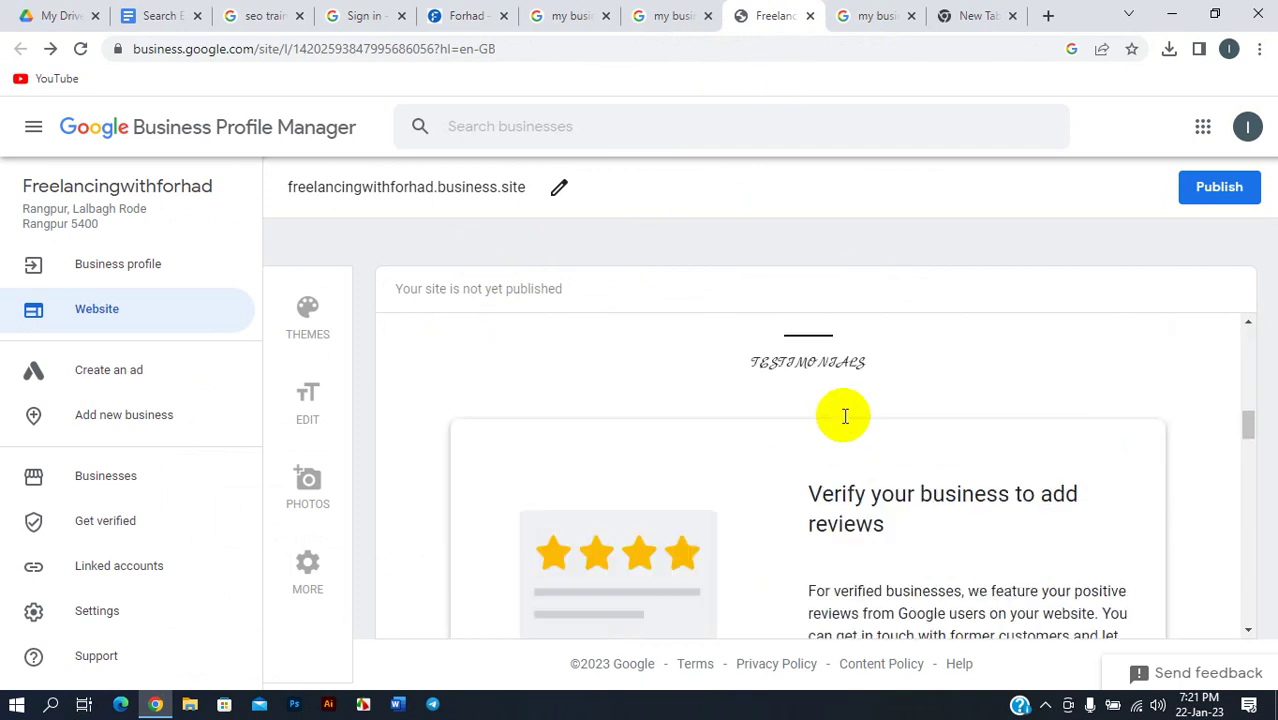
scroll(845, 417, "up", 2)
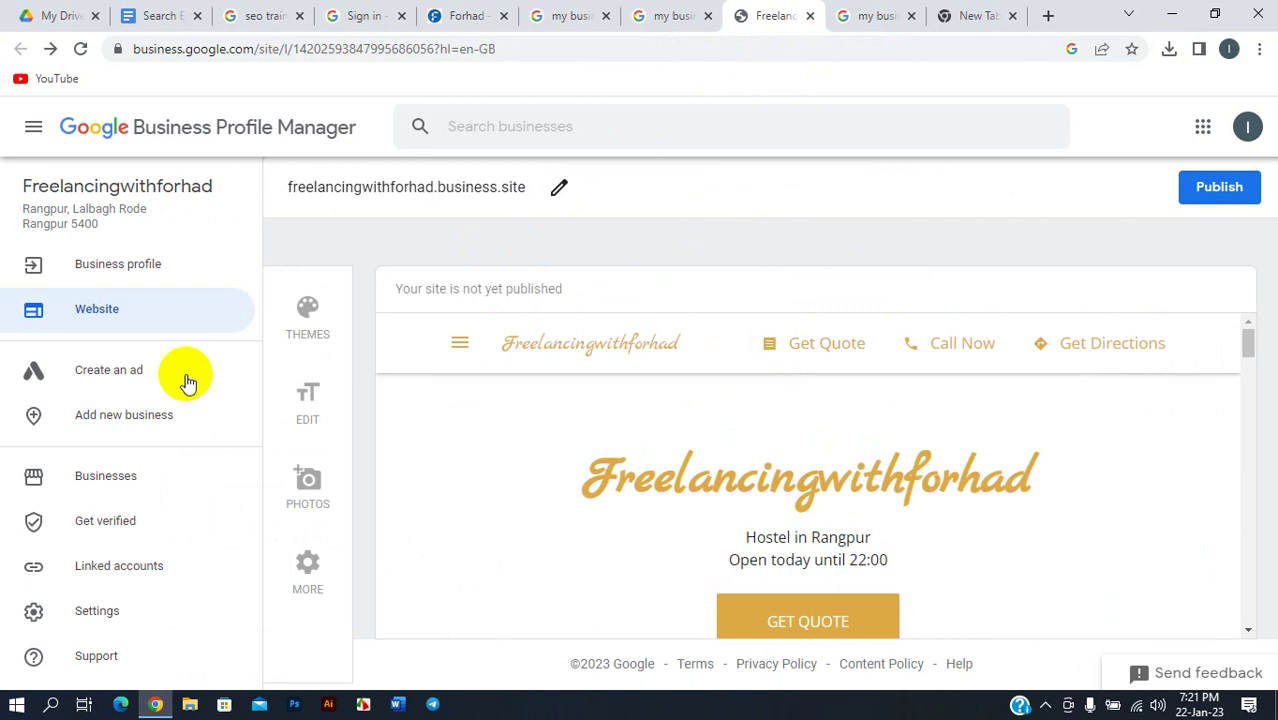
- Apply the Snowberry theme to the free website
left_click(312, 312)
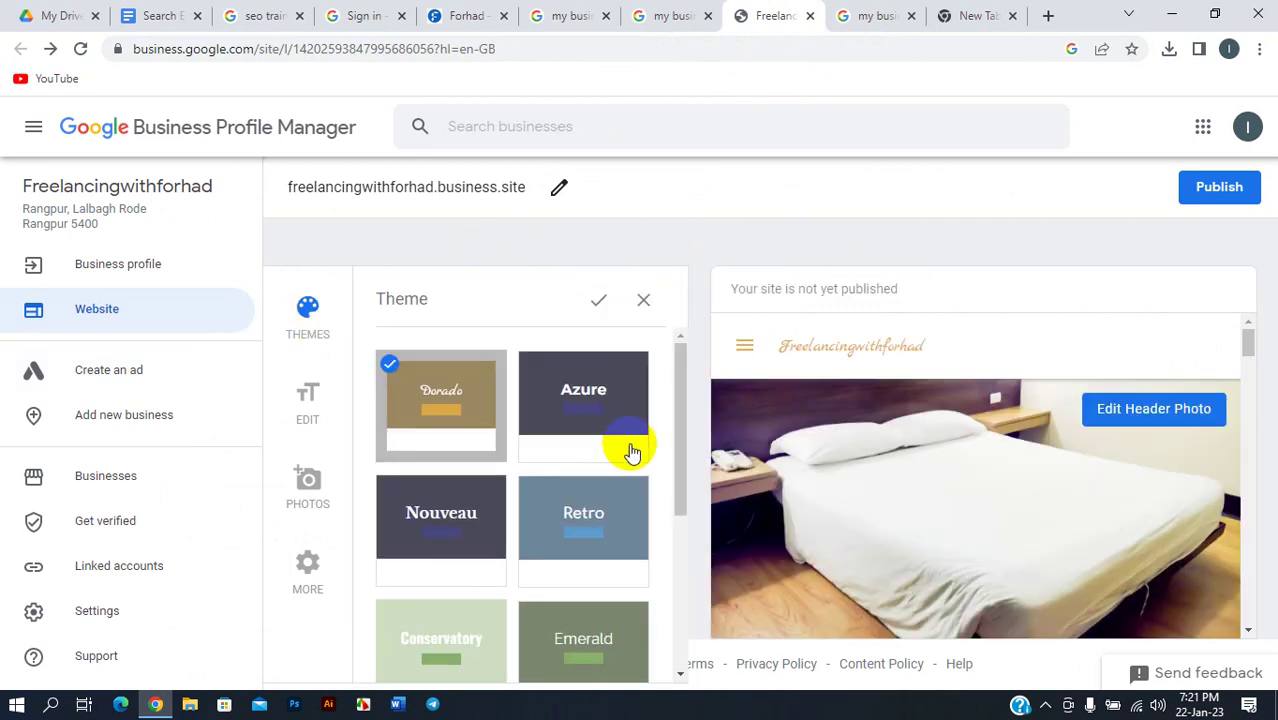
scroll(520, 450, "down", 3)
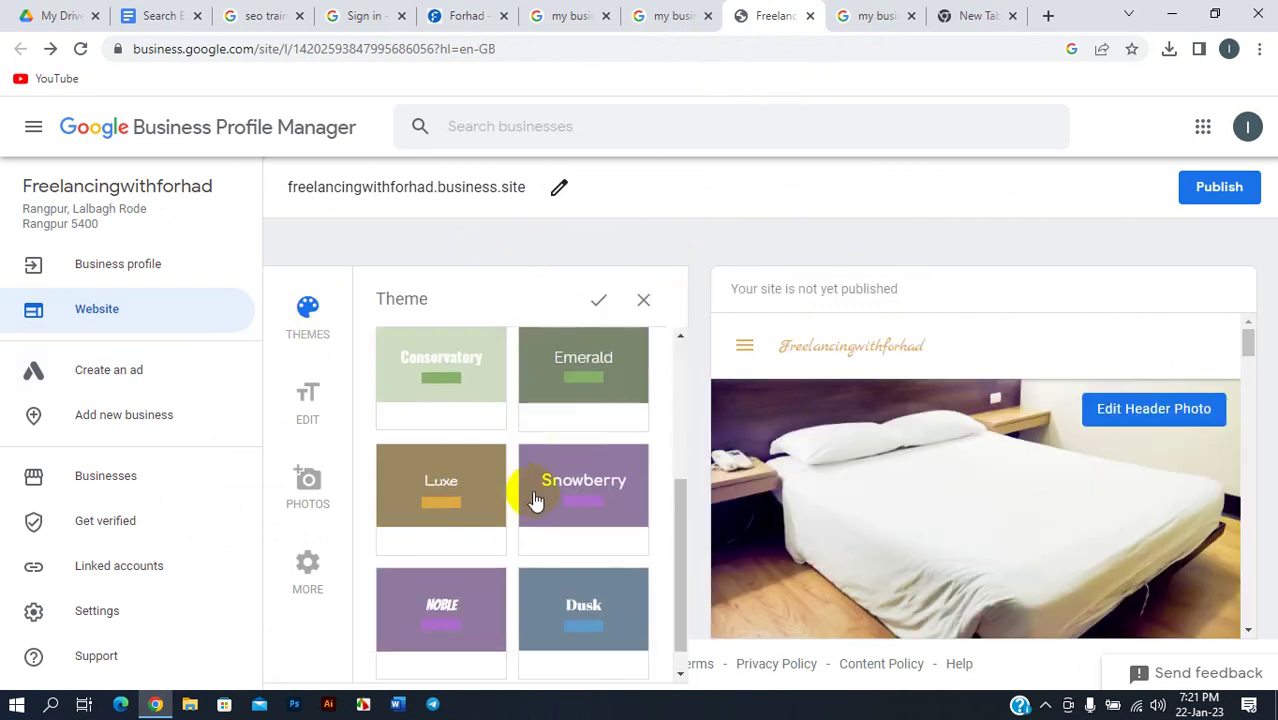
left_click(540, 500)
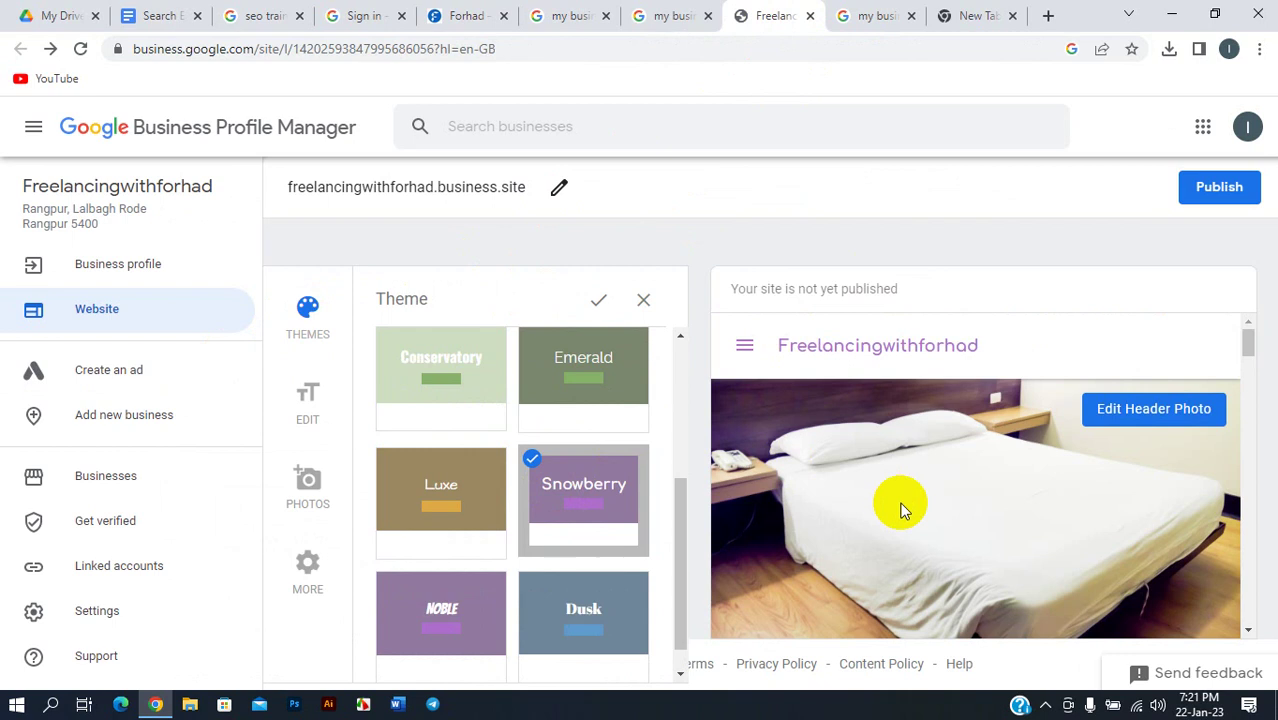
scroll(880, 505, "down", 3)
scroll(566, 520, "up", 3)
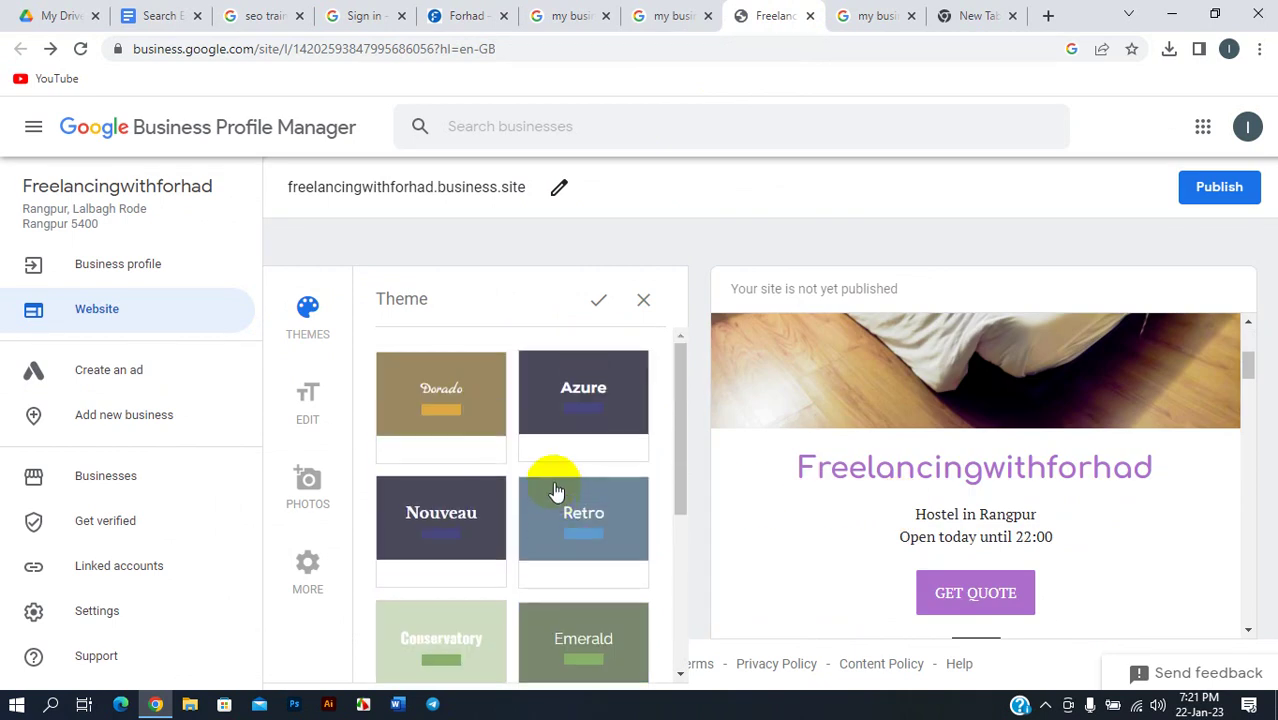
left_click(594, 306)
scroll(806, 489, "down", 3)
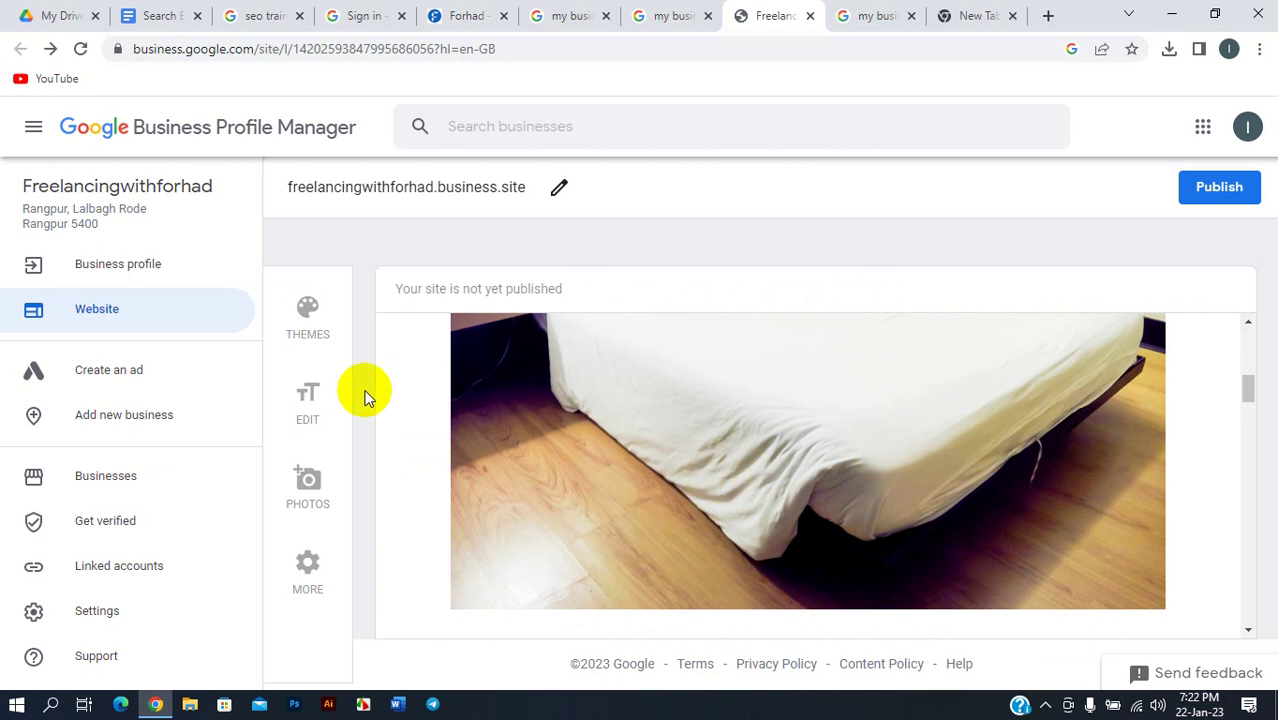
left_click(308, 398)
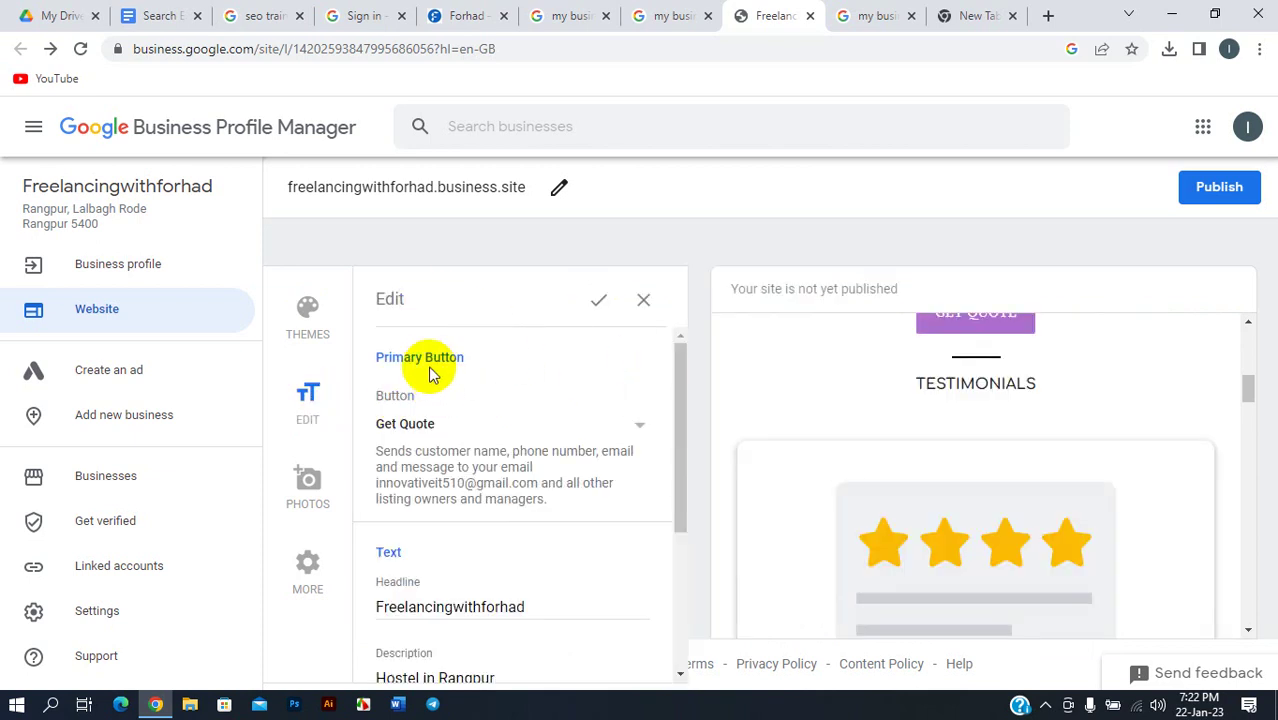
- Zoom the browser page out to 90%
scroll(545, 405, "down", 1)
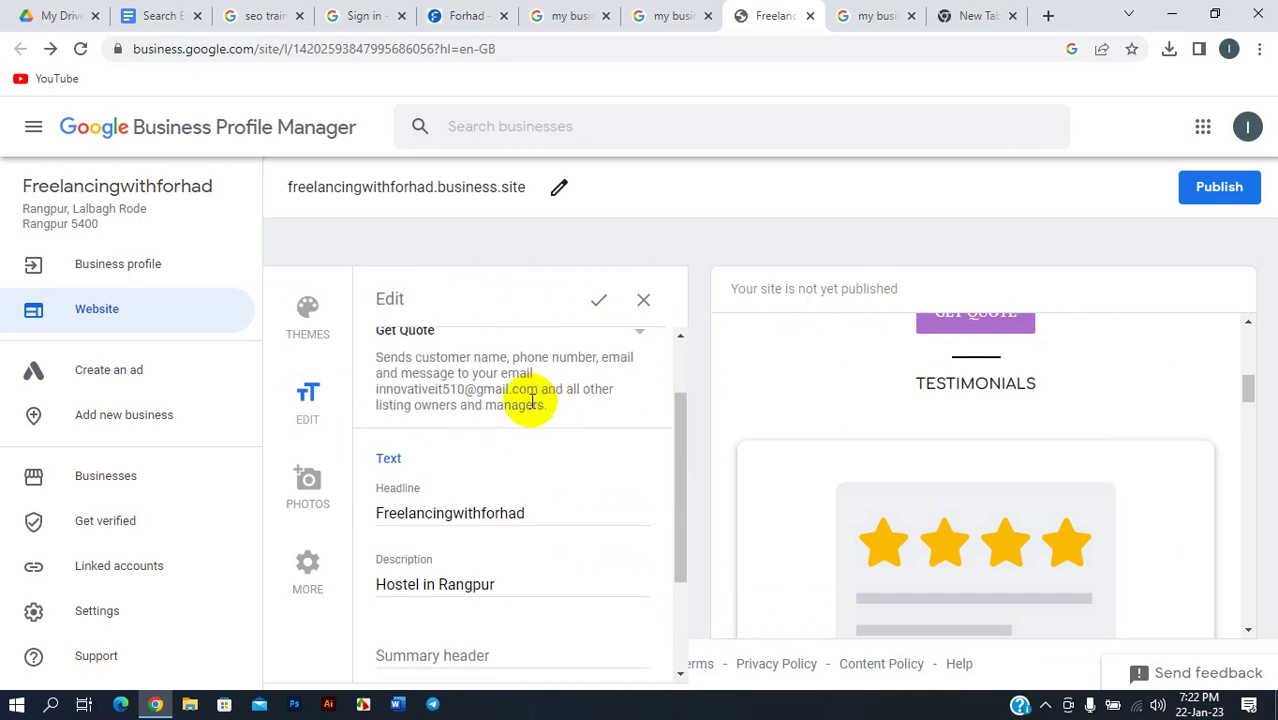
scroll(540, 402, "up", 1)
scroll(870, 412, "up", 5)
scroll(955, 470, "up", 2)
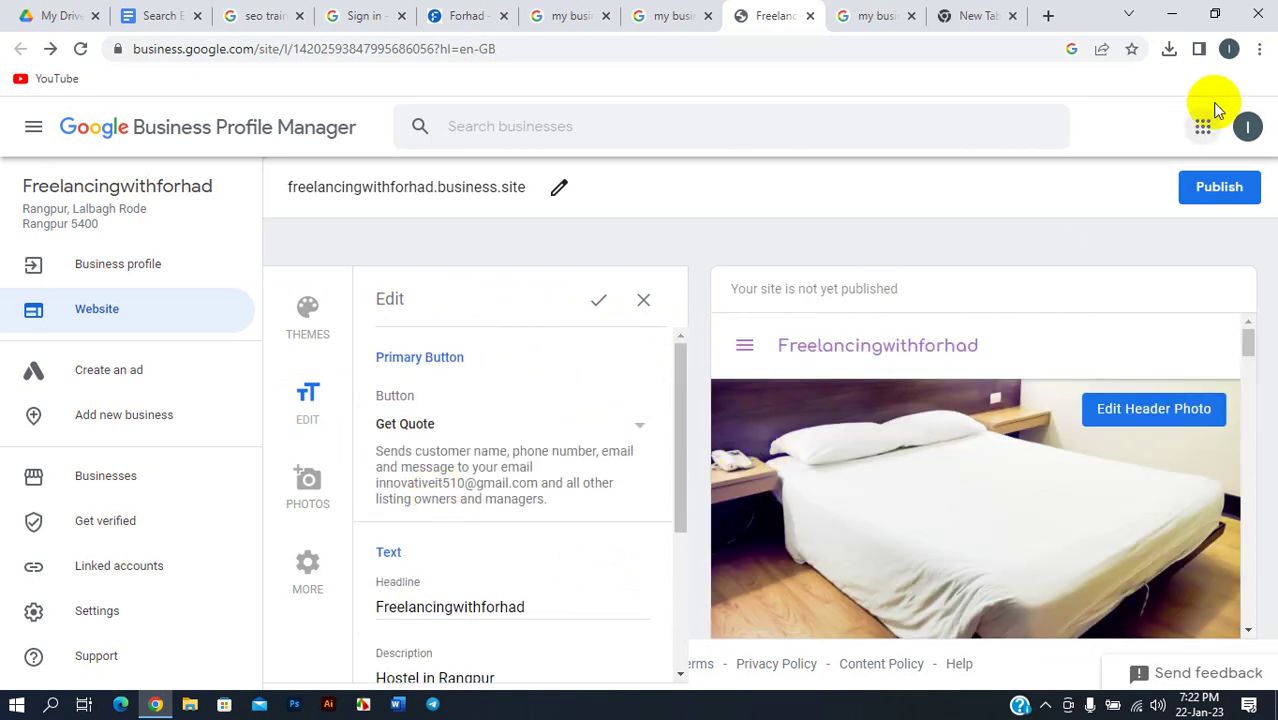
left_click(1259, 48)
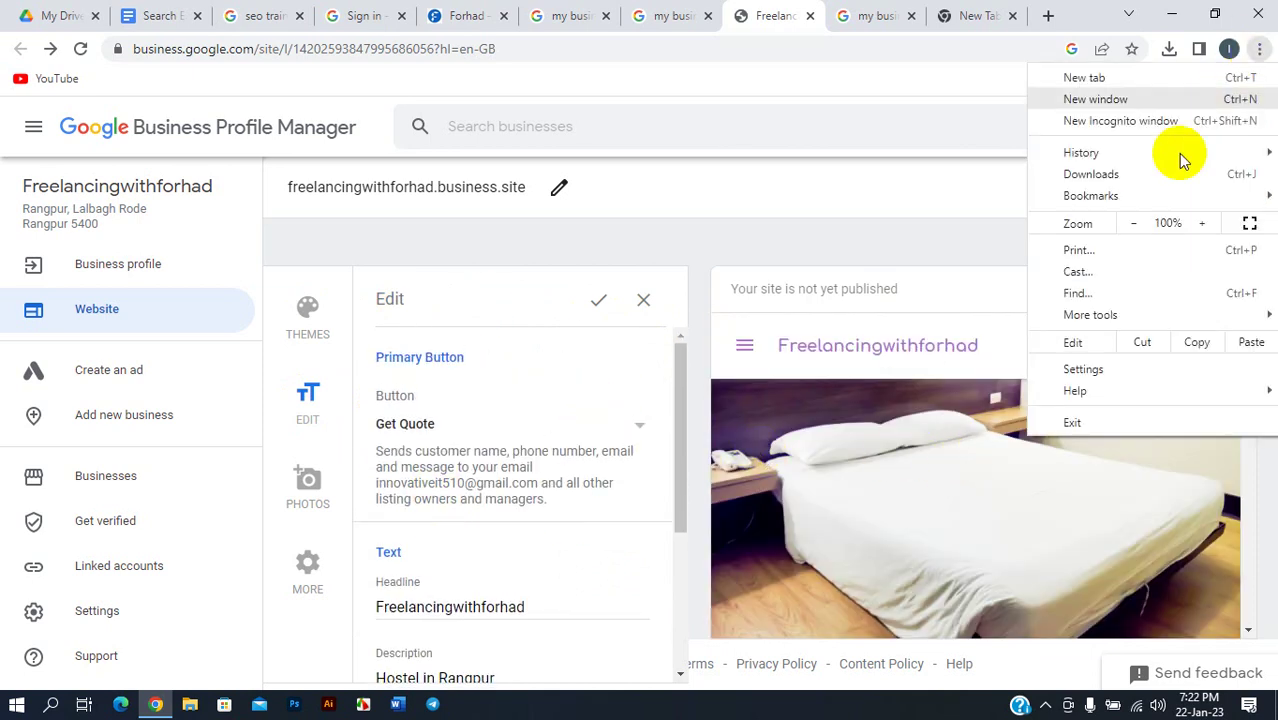
left_click(1131, 224)
left_click(888, 170)
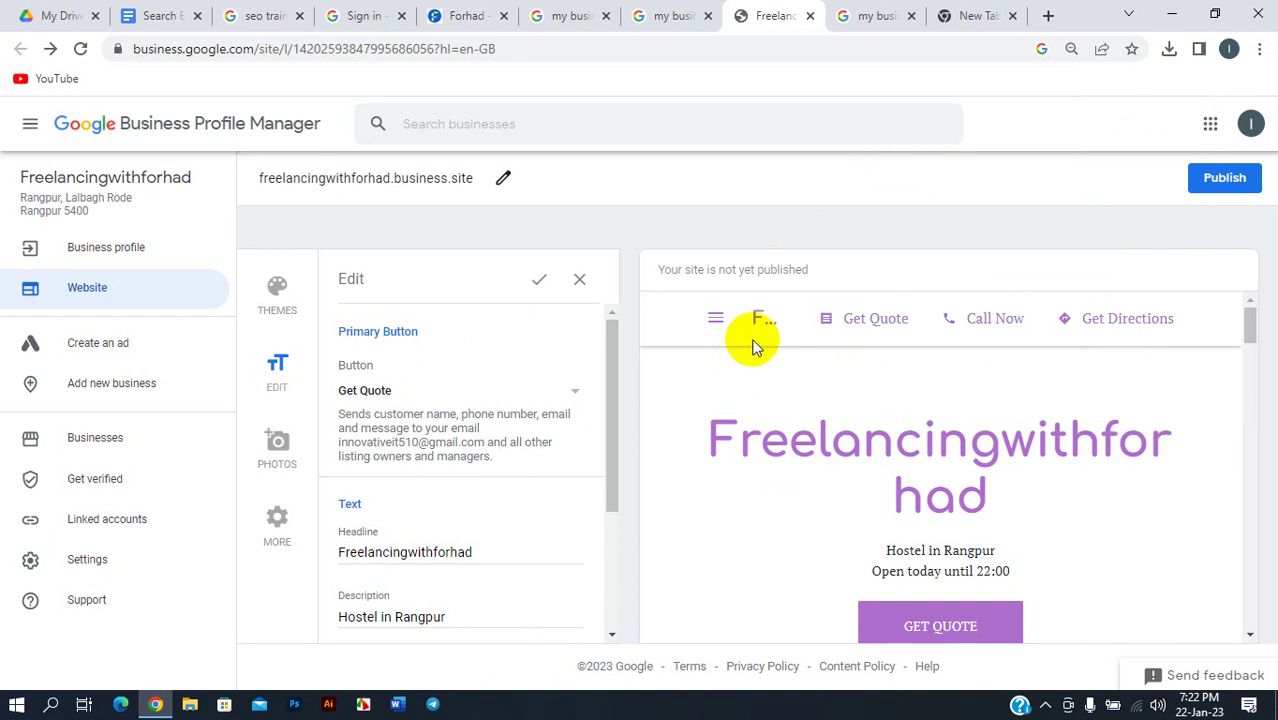
- Set the primary button action to Call Now, restoring page zoom to 100%
left_click(575, 393)
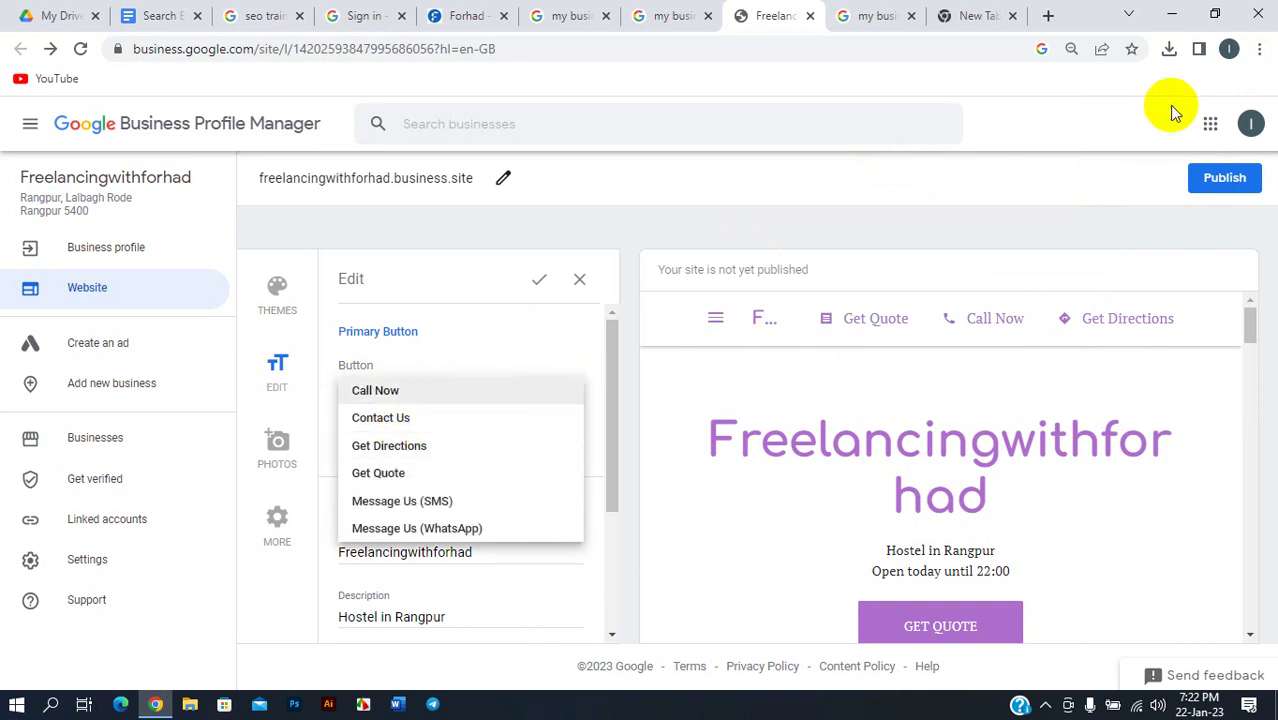
left_click(1259, 48)
left_click(1201, 223)
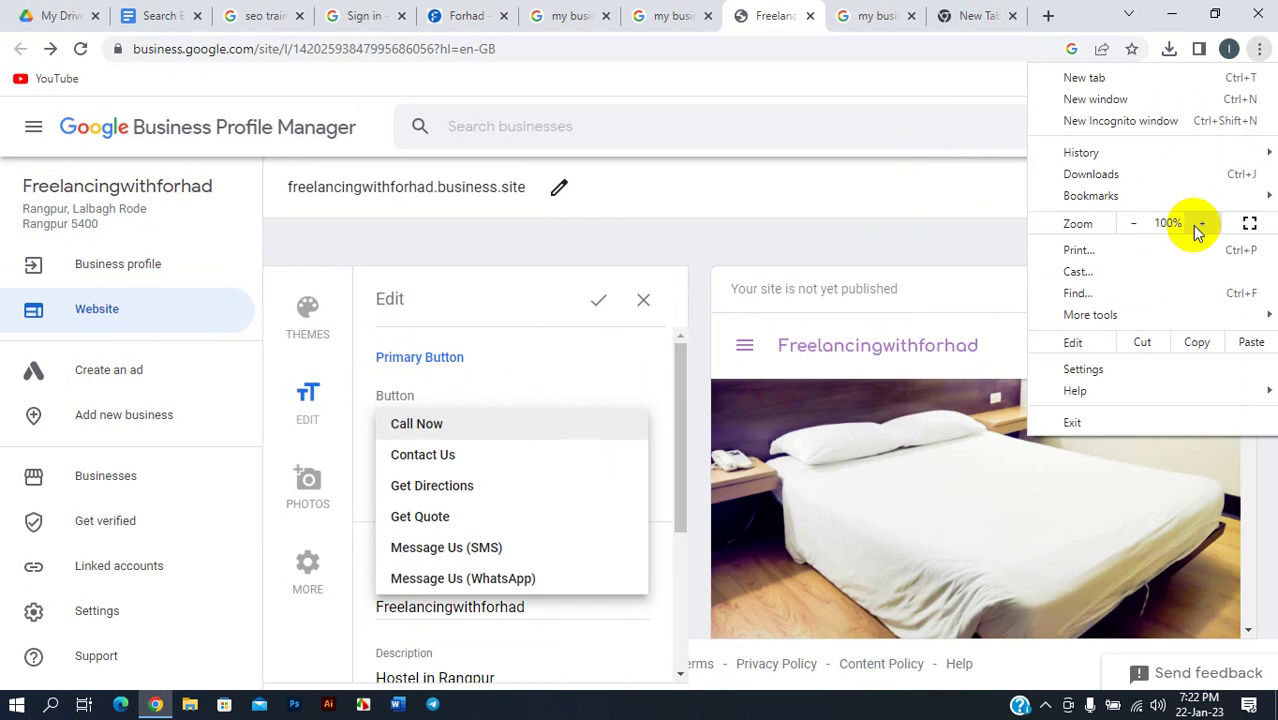
left_click(425, 426)
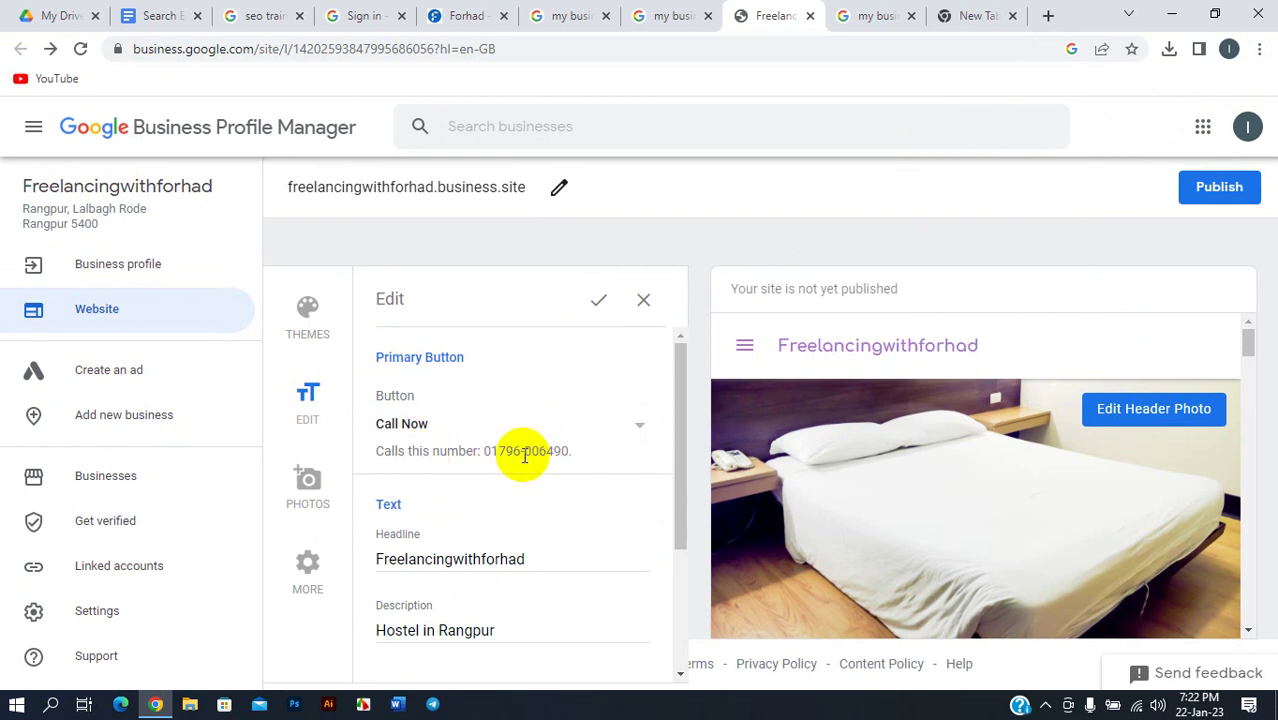
scroll(485, 466, "down", 3)
scroll(420, 450, "up", 2)
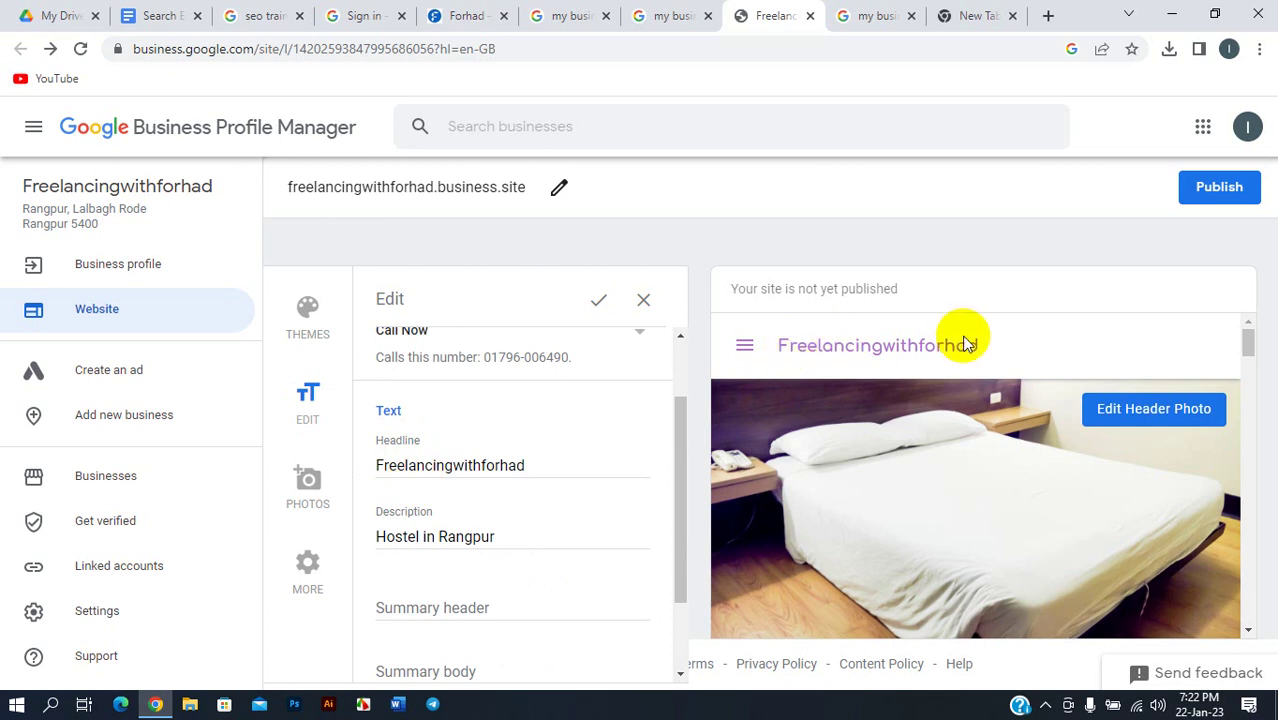
- Delete the old 'Hostel in Rangpur' site description
left_click(491, 462)
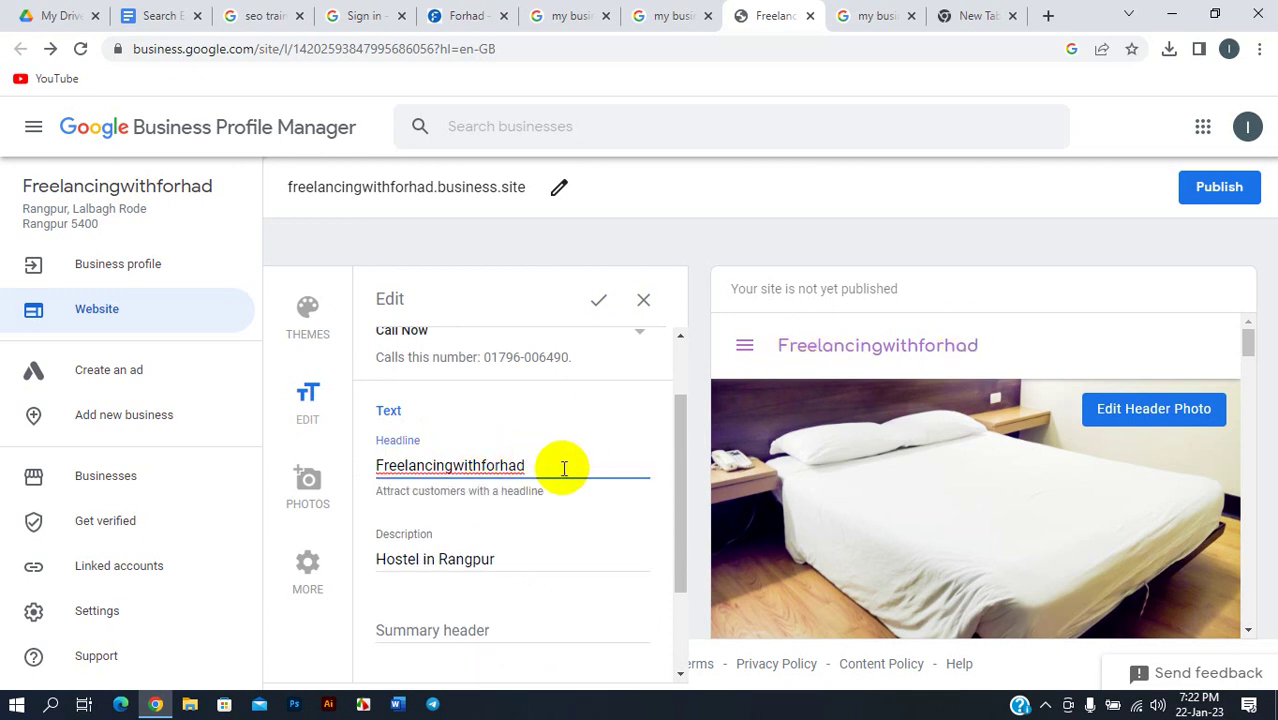
scroll(562, 470, "down", 3)
left_click(475, 430)
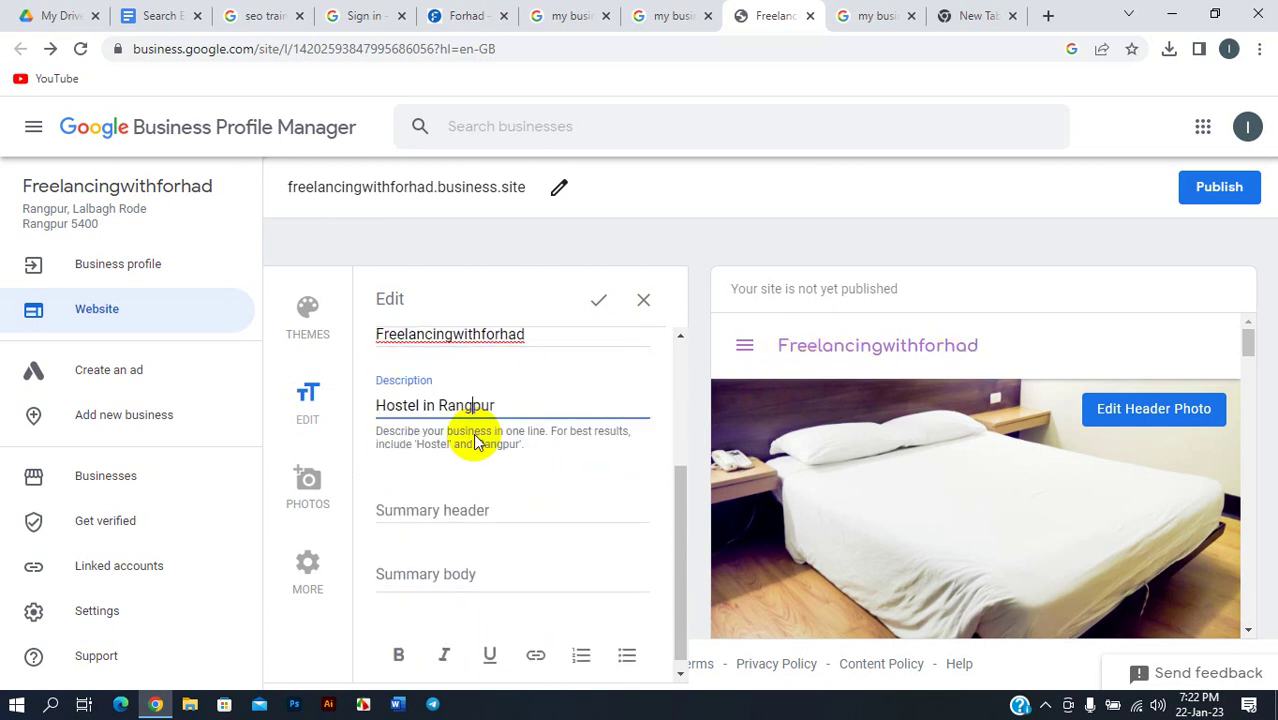
left_click_drag(528, 404, 372, 416)
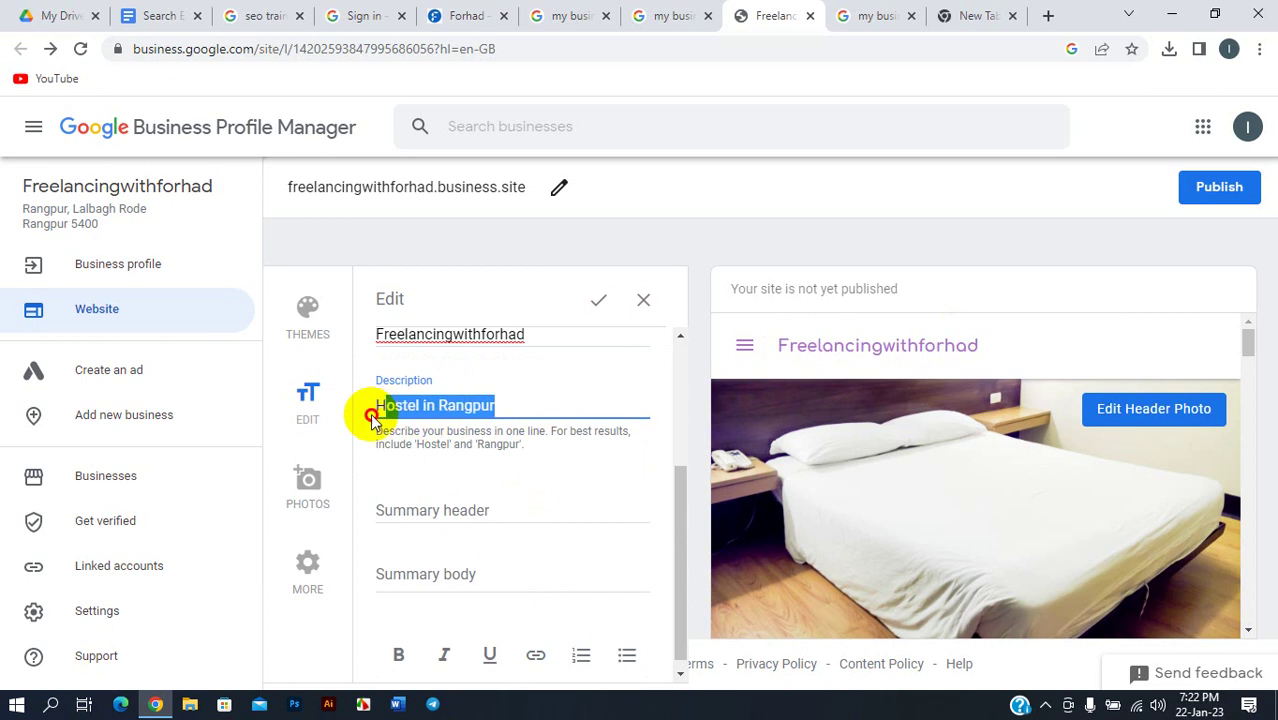
key("BackSpace")
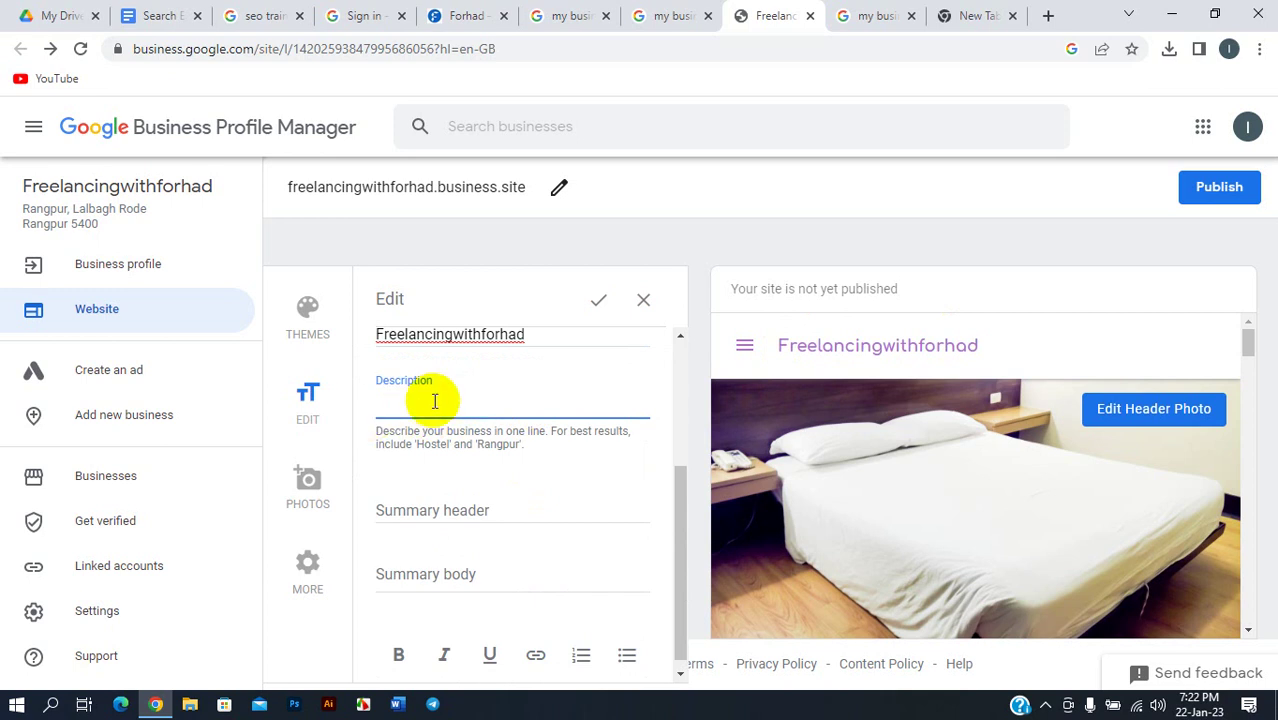
- Rewrite the description as 'I'm a Full-Stack Digital marketing Specialist since 2017'
scroll(866, 441, "down", 3)
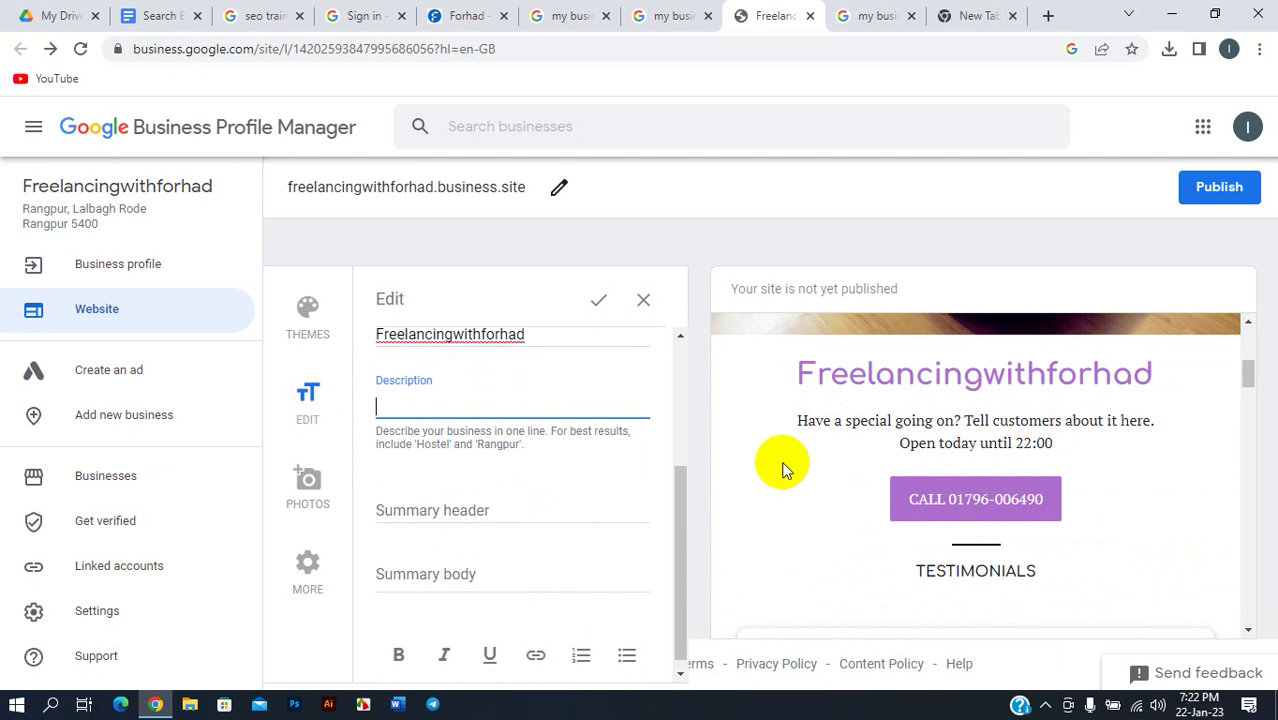
scroll(782, 466, "up", 3)
scroll(470, 450, "up", 2)
scroll(479, 474, "down", 2)
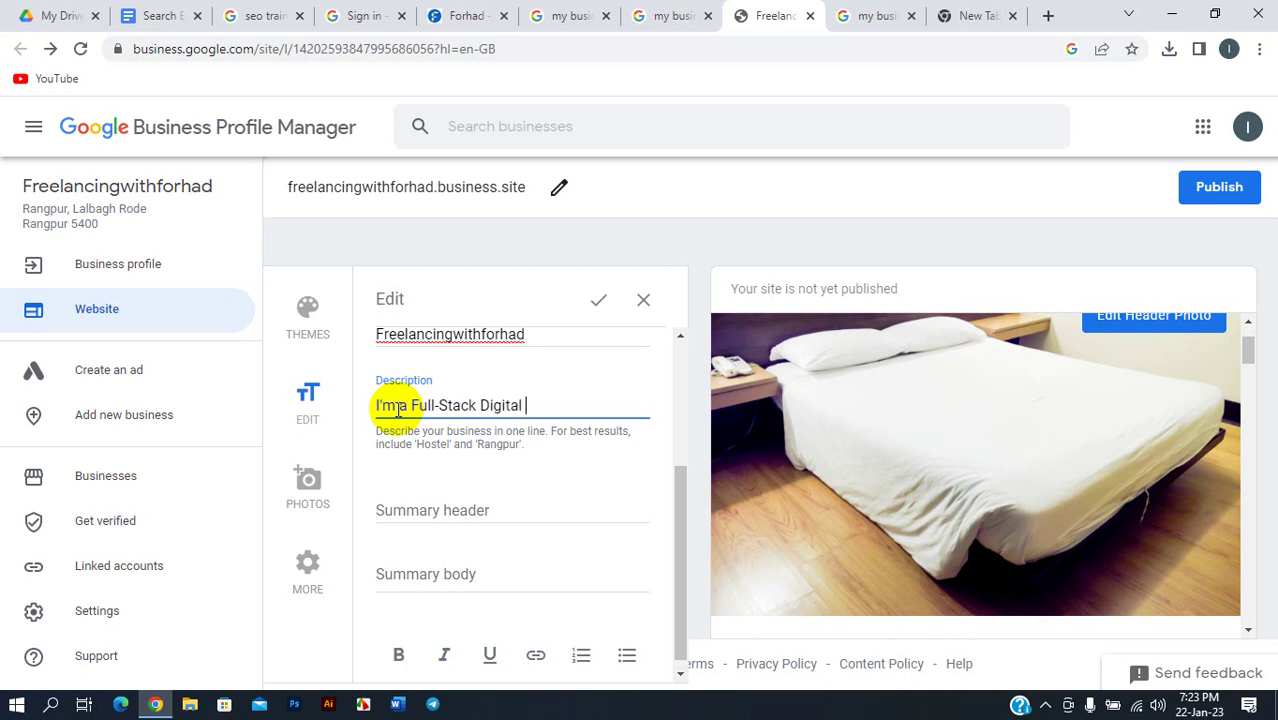
type("g Speciali")
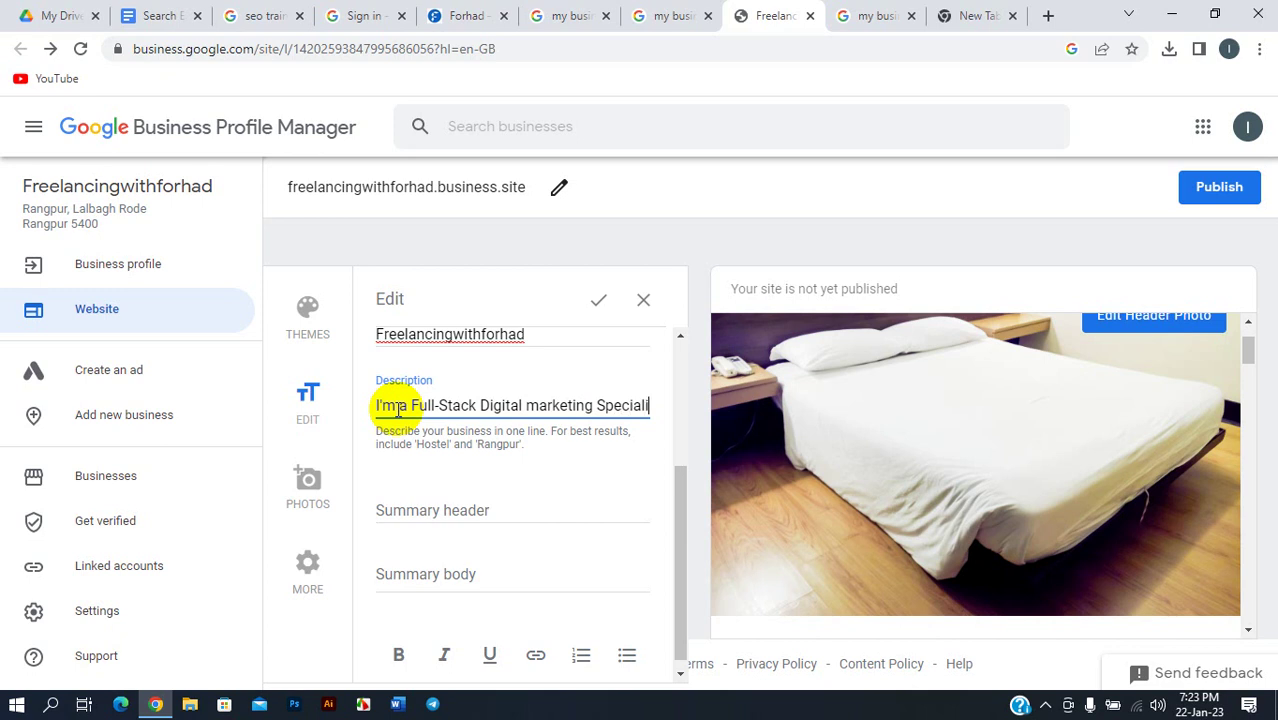
type("st. Workin")
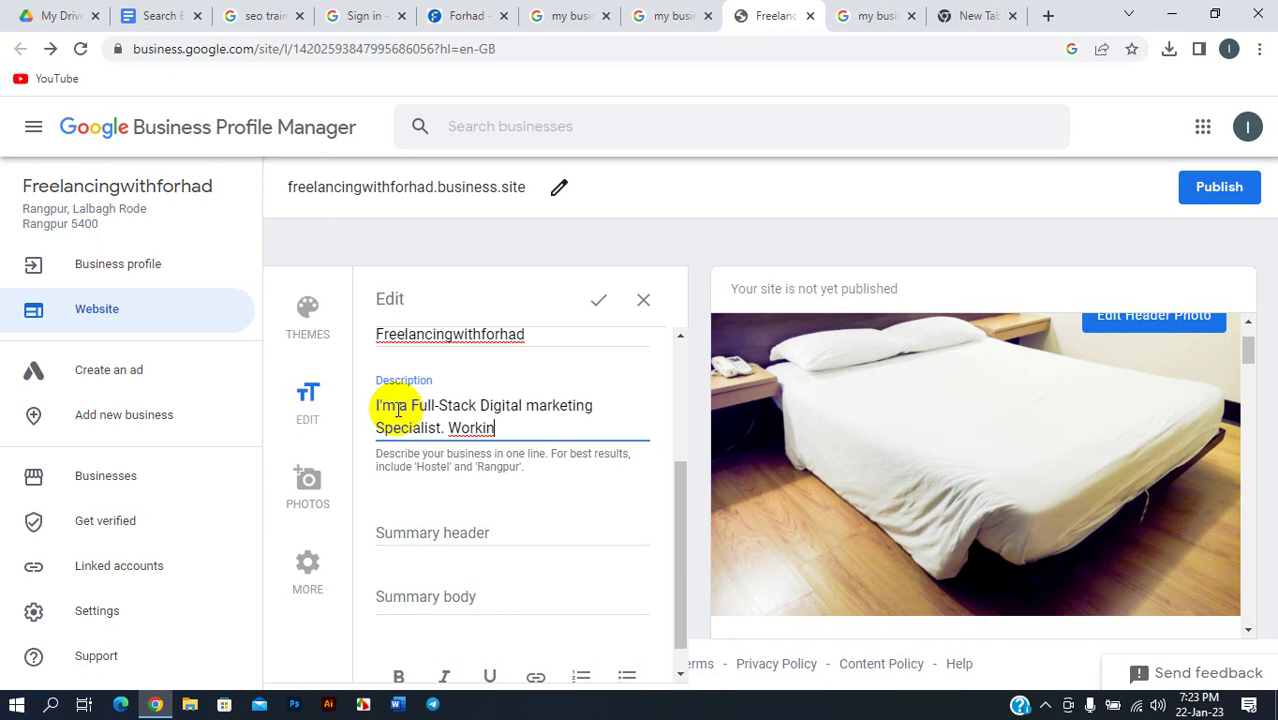
key("BackSpace")
key("BackSpace")
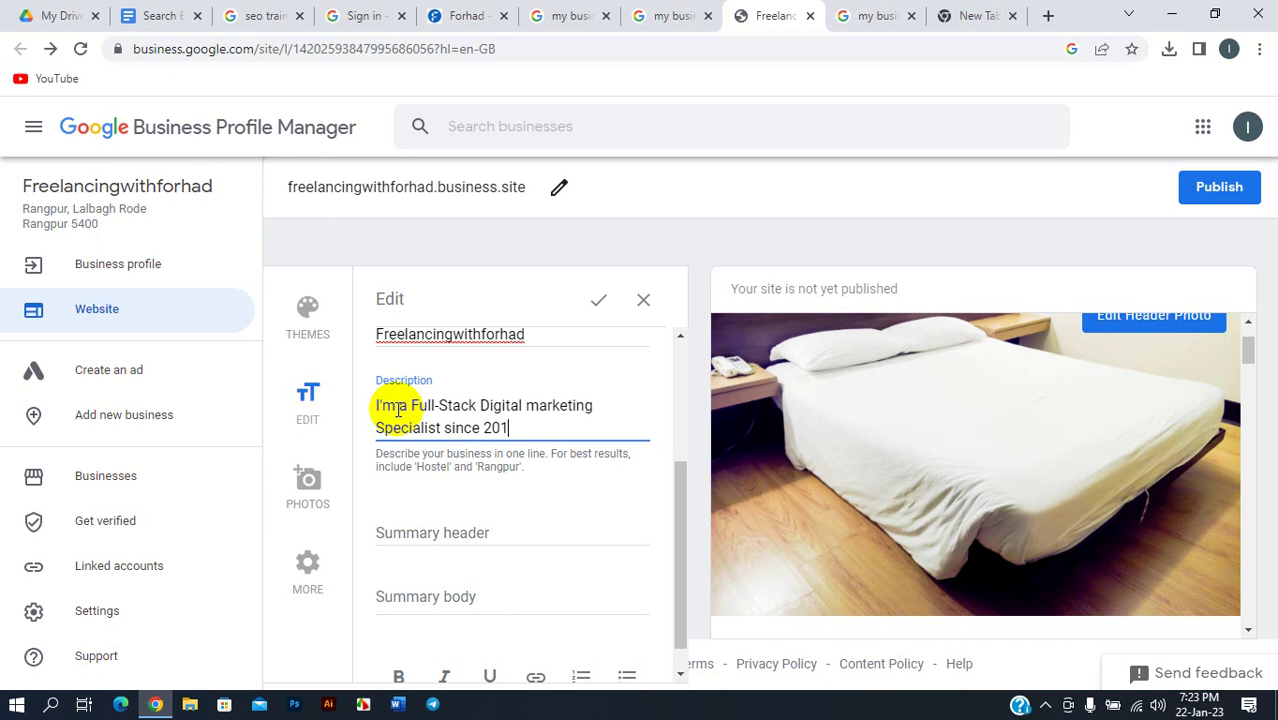
scroll(445, 447, "down", 1)
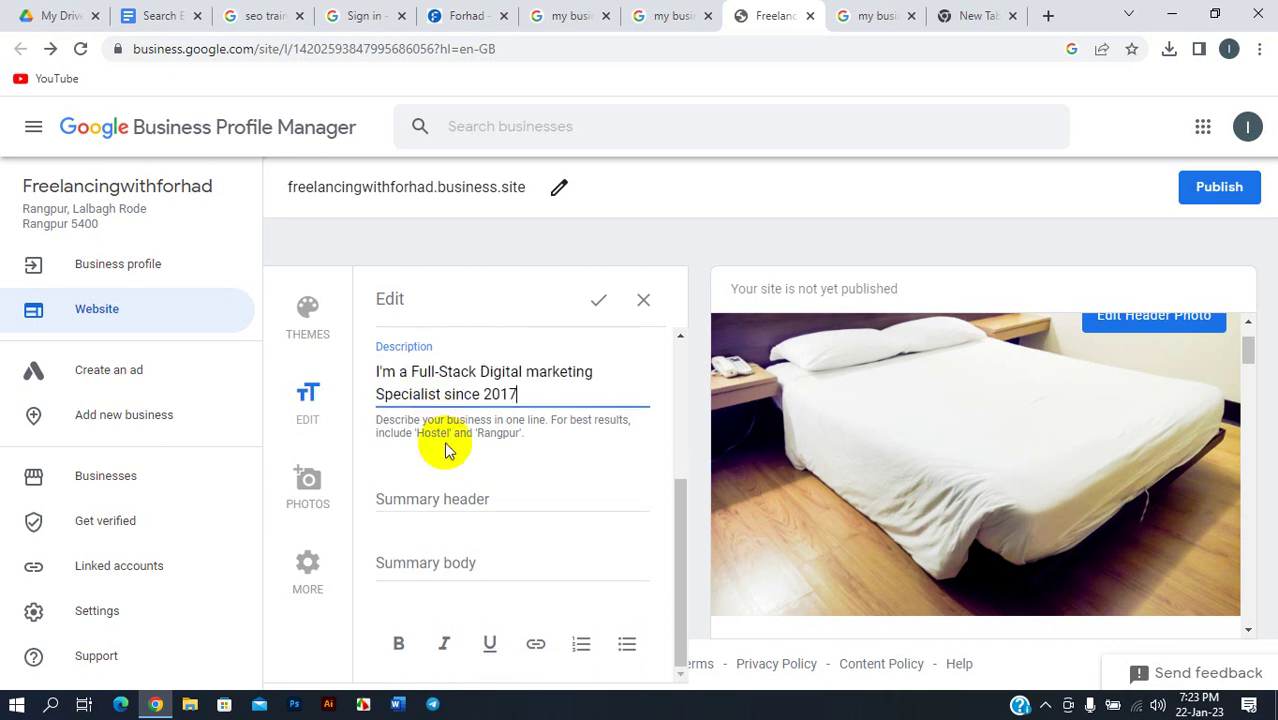
left_click(477, 497)
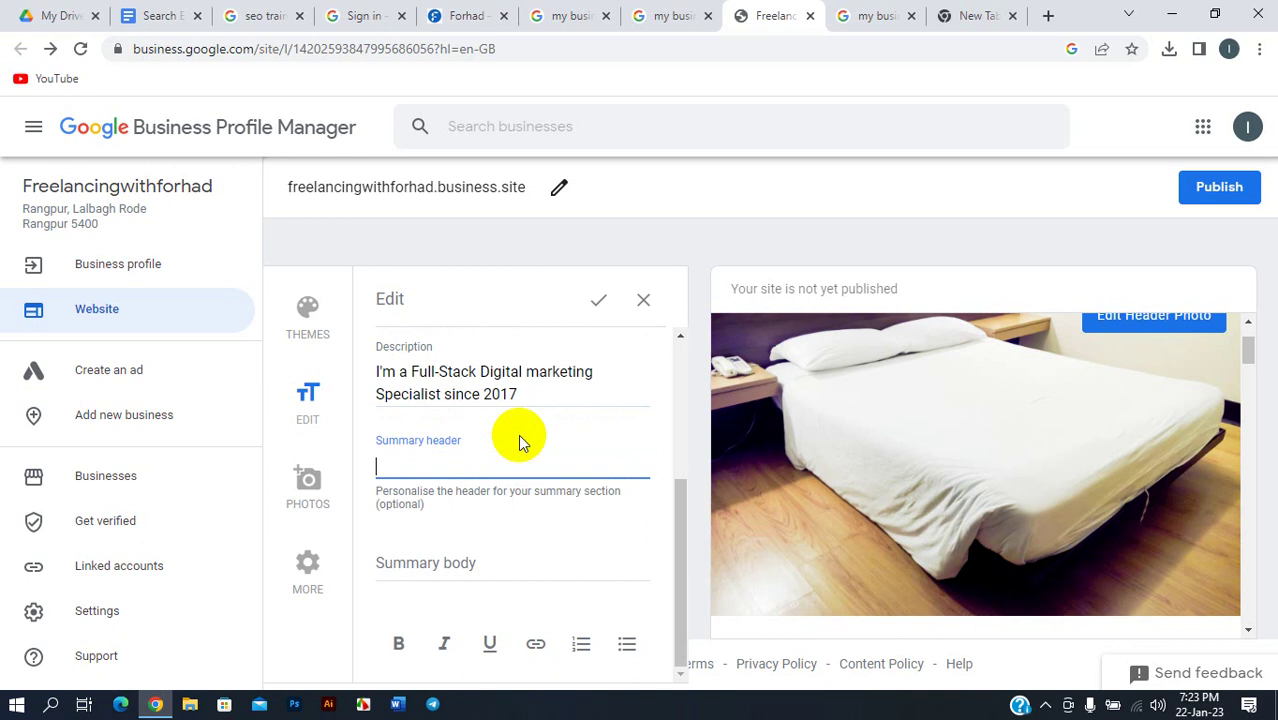
scroll(900, 375, "down", 5)
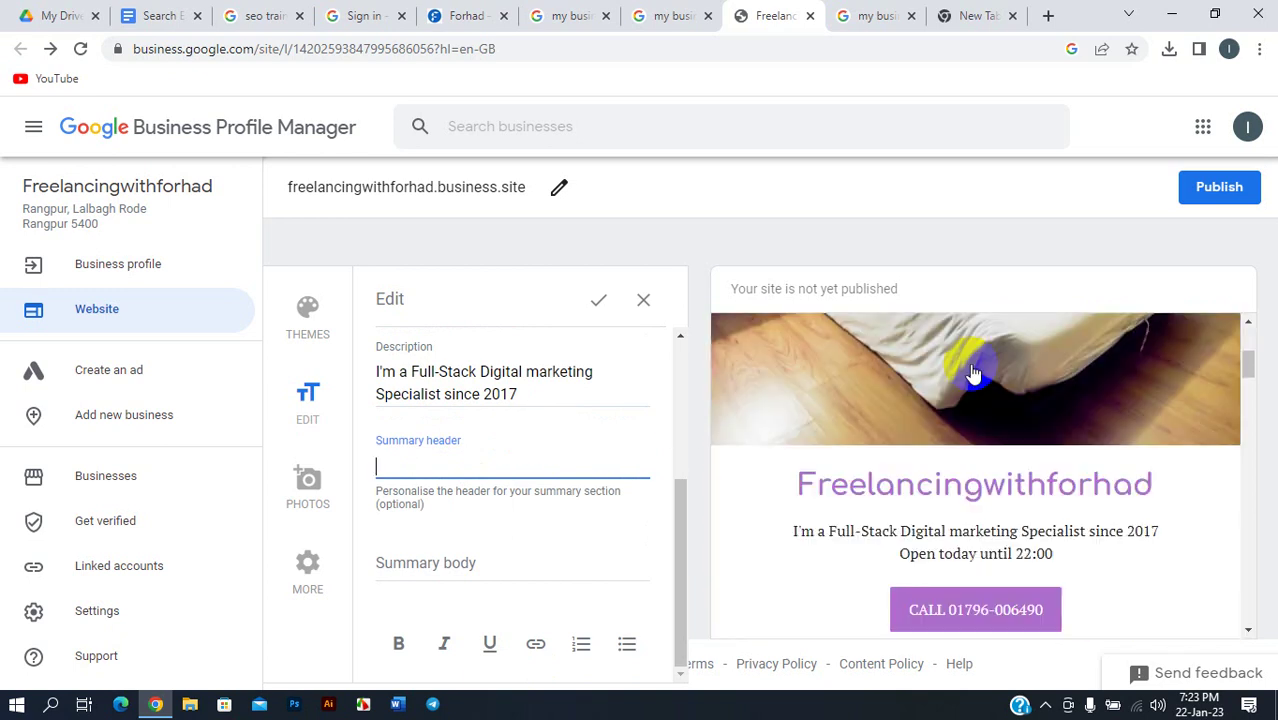
scroll(991, 386, "up", 5)
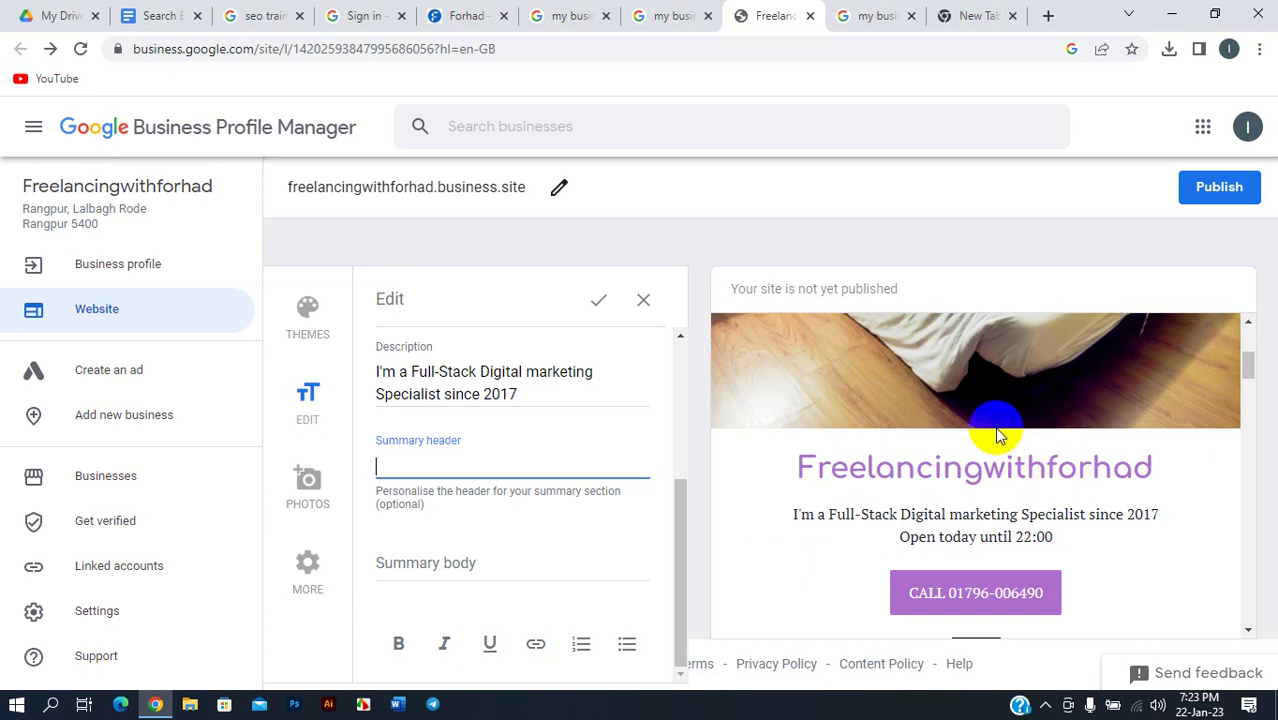
left_click(548, 15)
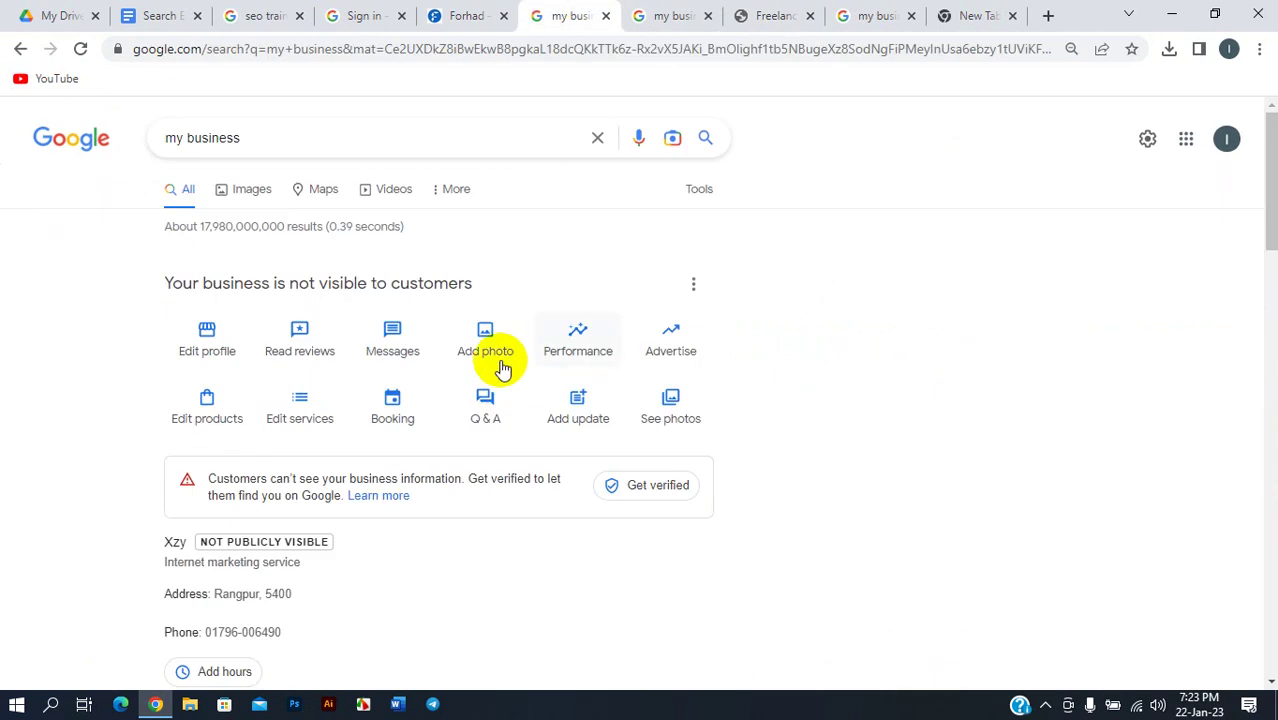
left_click(356, 15)
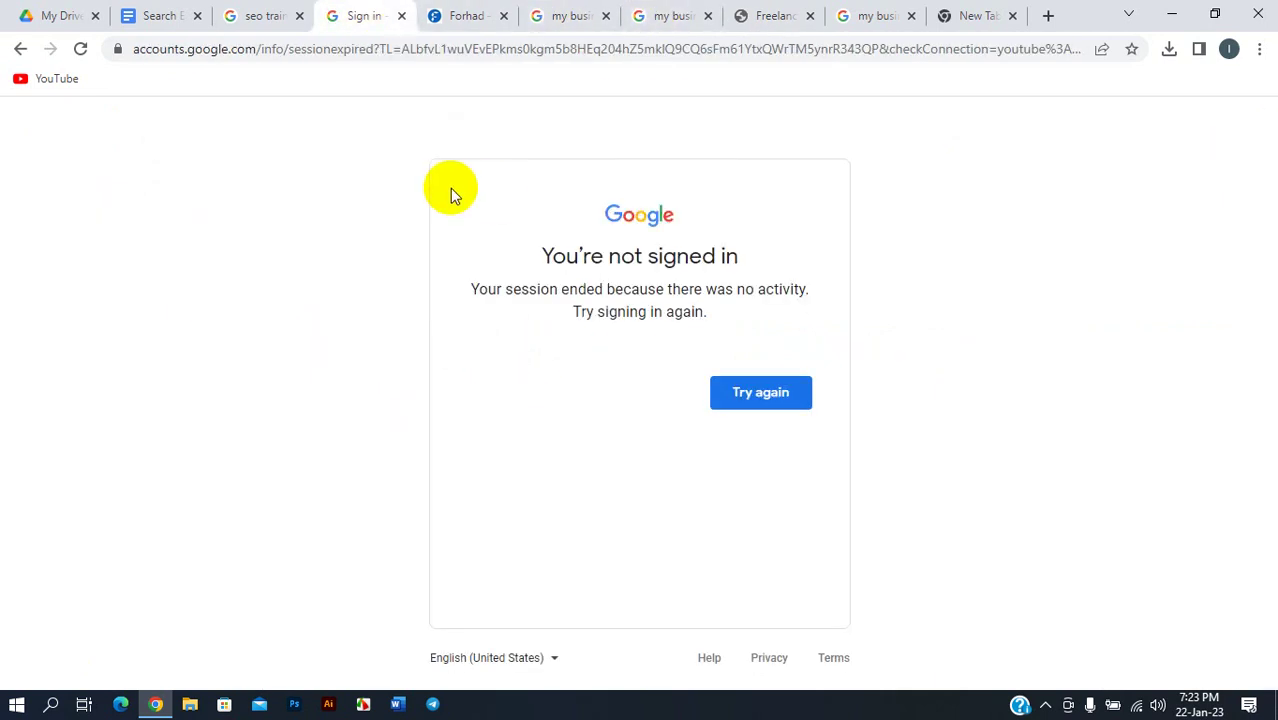
left_click(262, 15)
scroll(391, 588, "down", 5)
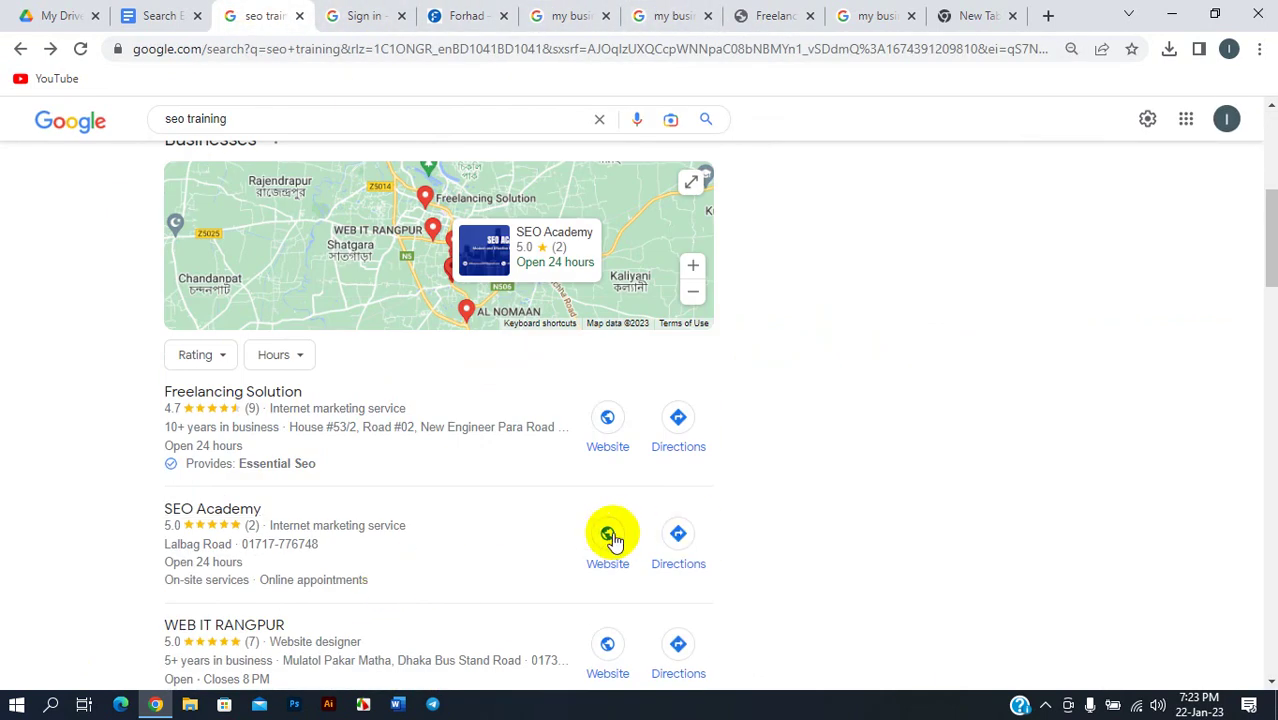
left_click(880, 12)
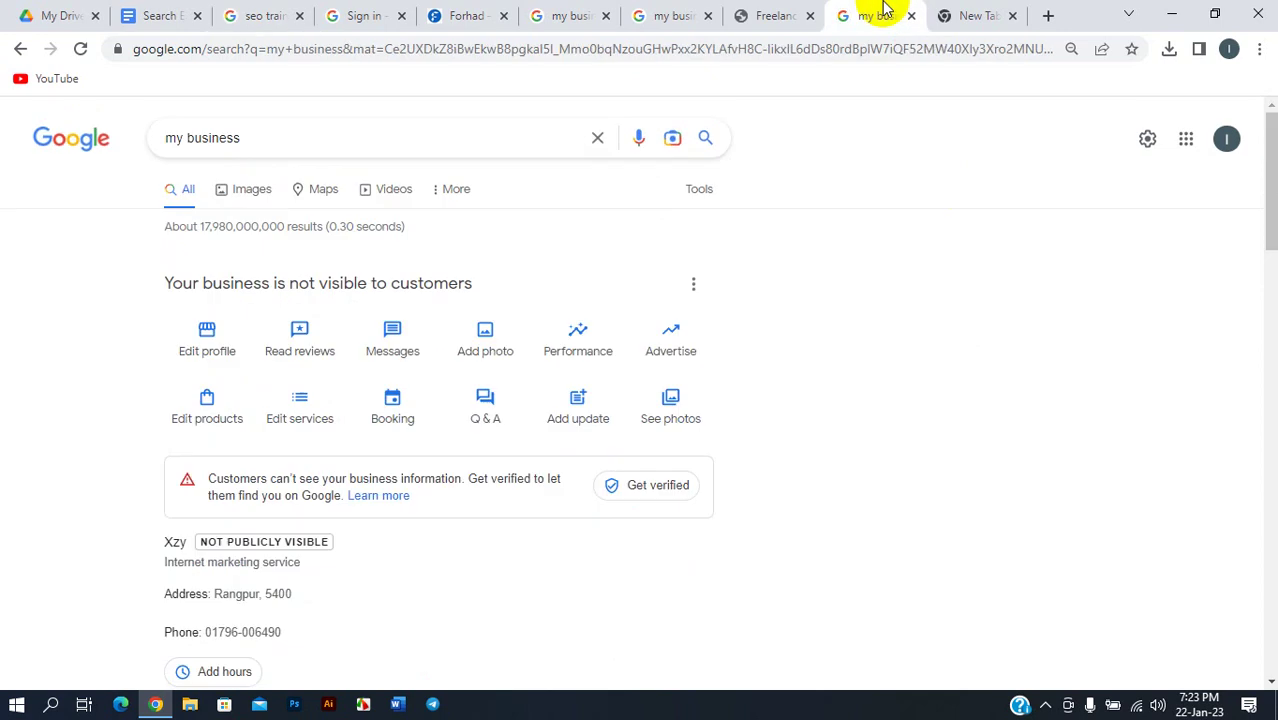
left_click(970, 12)
left_click(700, 14)
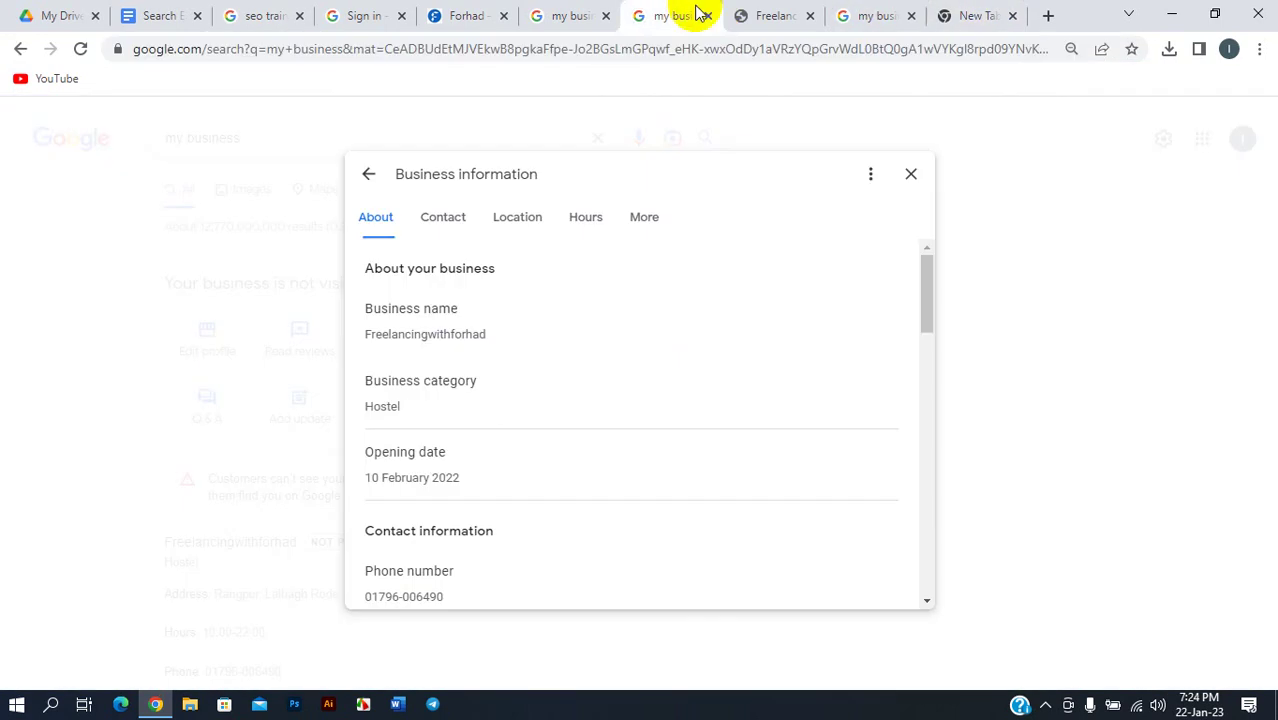
left_click(765, 12)
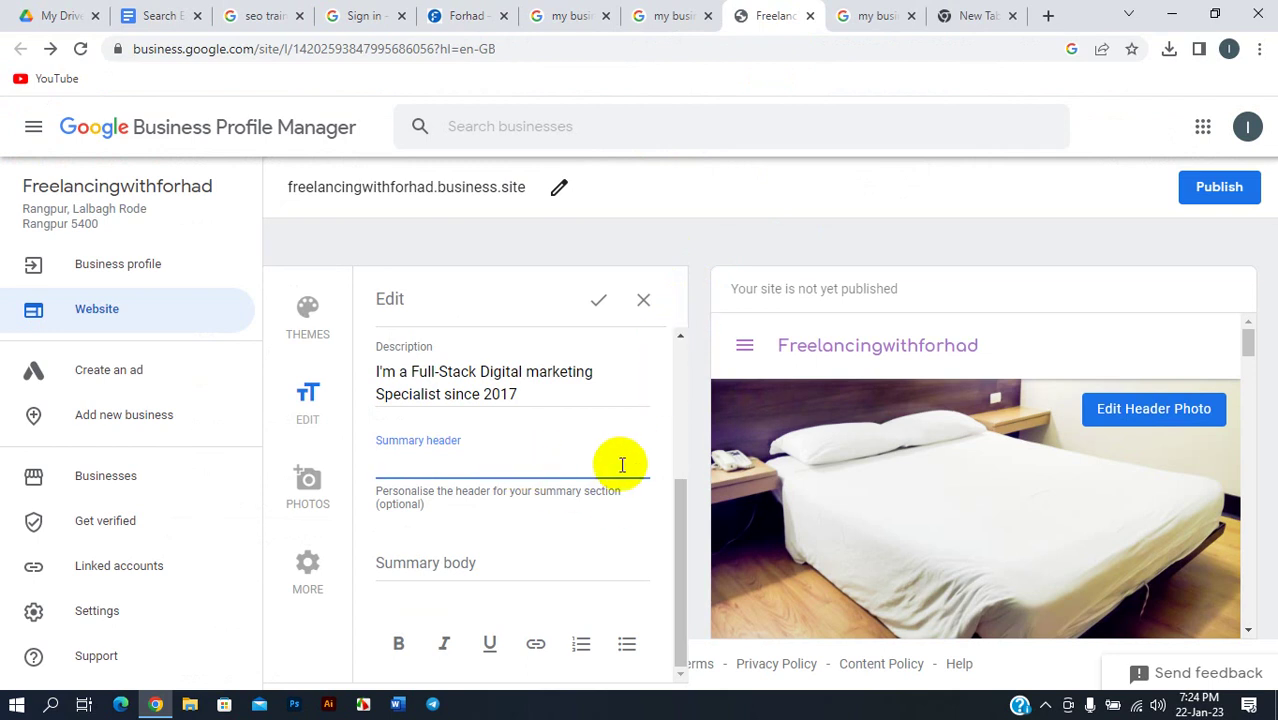
scroll(816, 506, "down", 3)
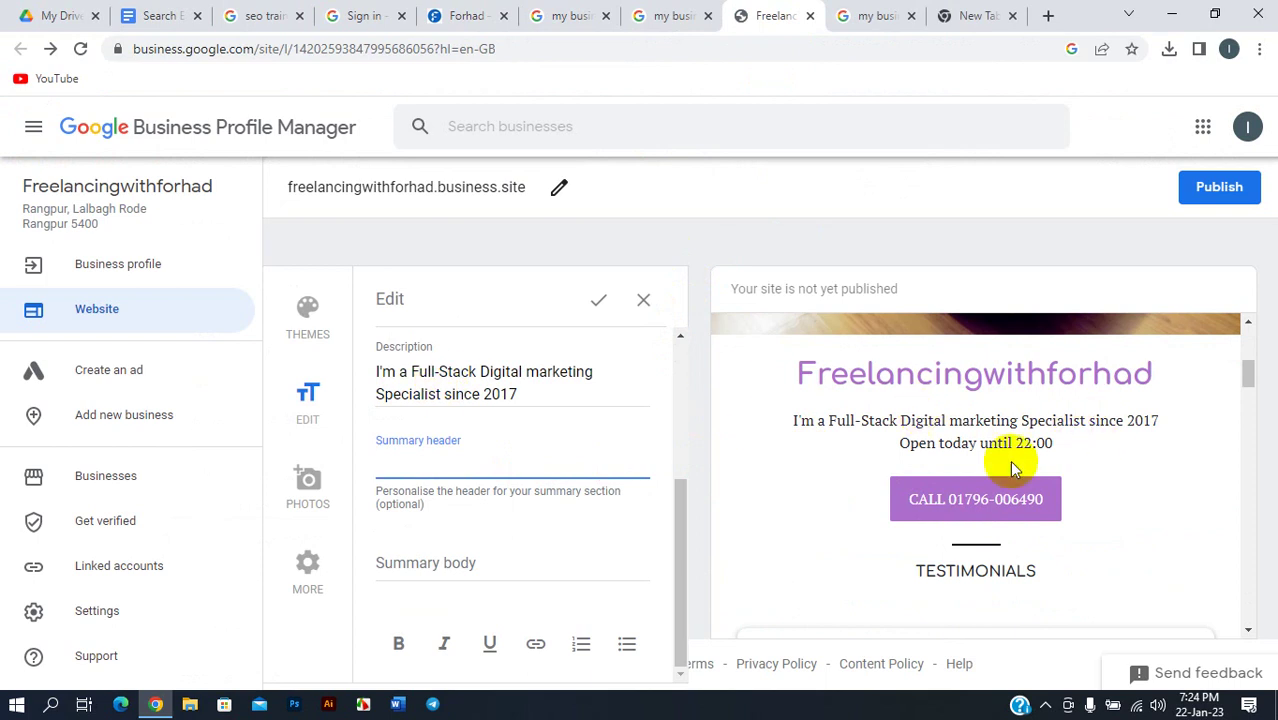
type("ggdggdgggdgdg")
scroll(507, 450, "up", 1)
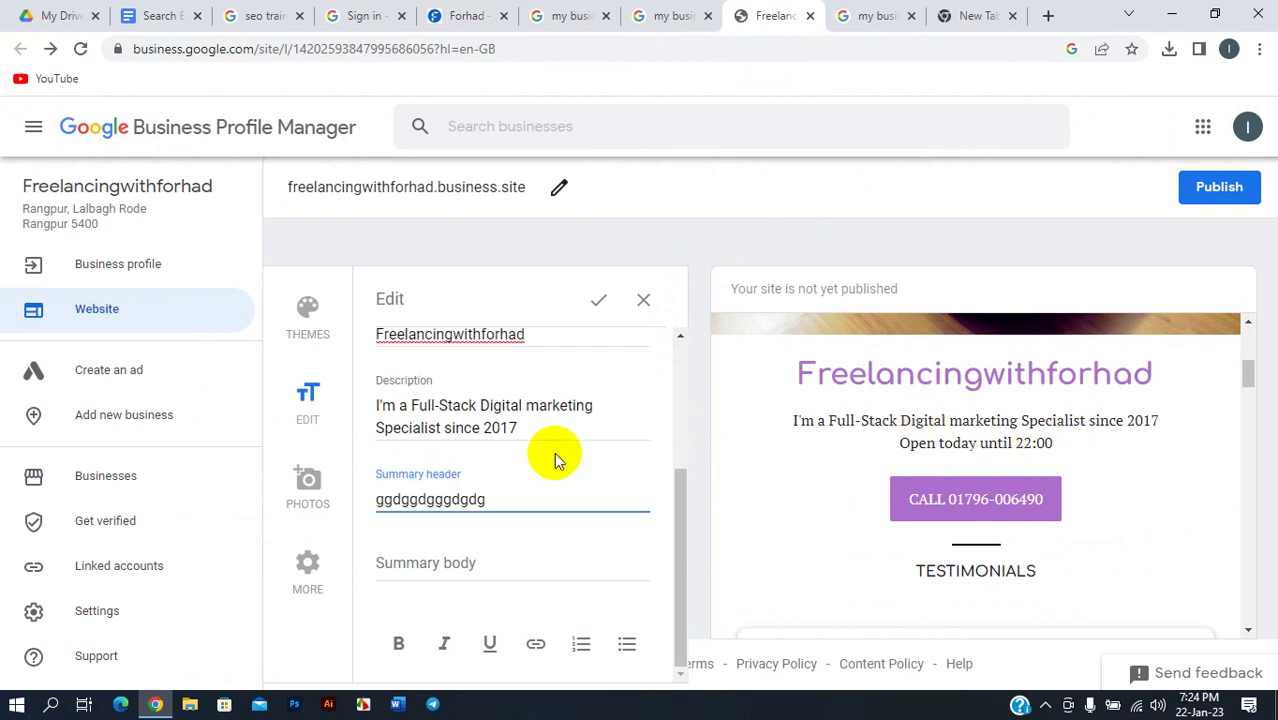
left_click(560, 462)
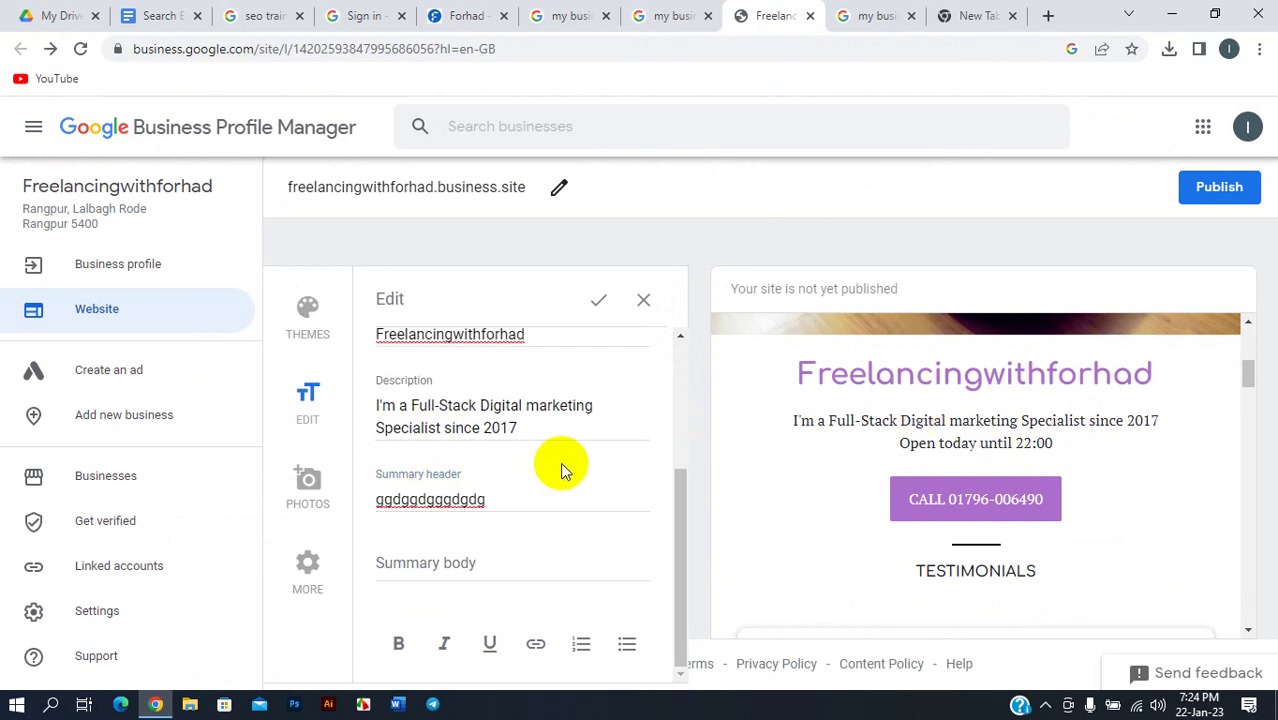
left_click(471, 562)
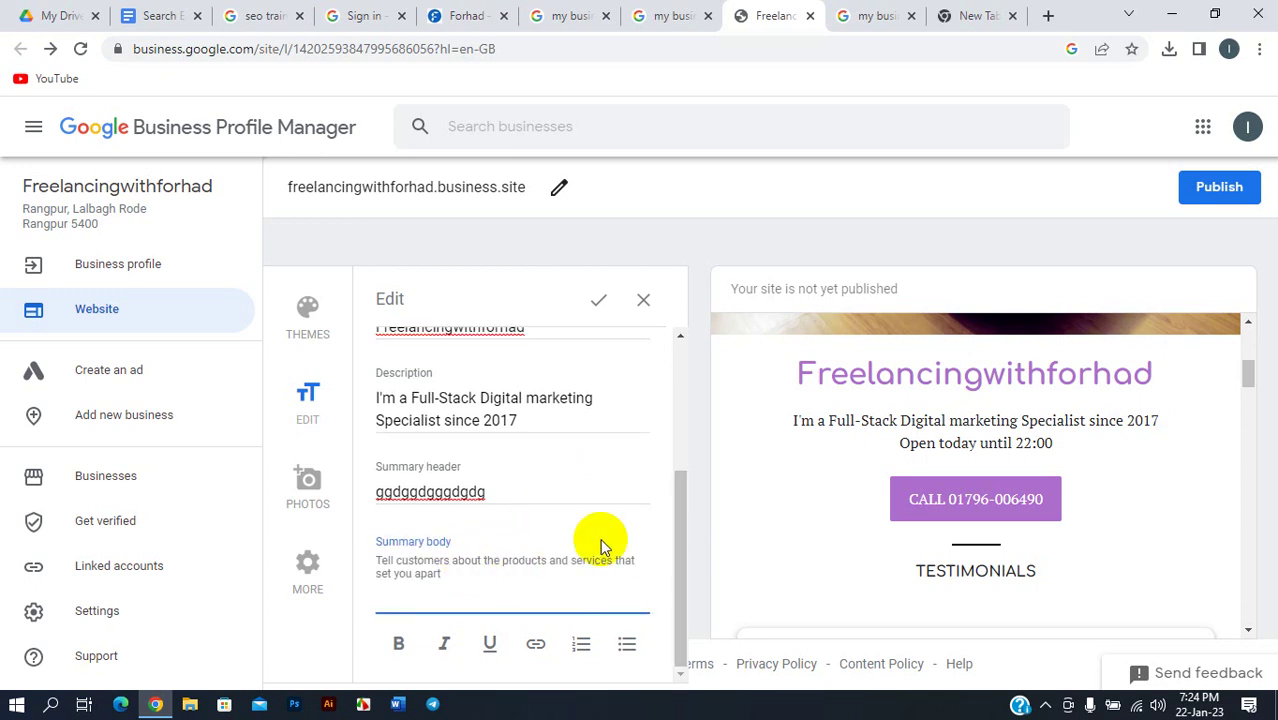
scroll(496, 543, "up", 5)
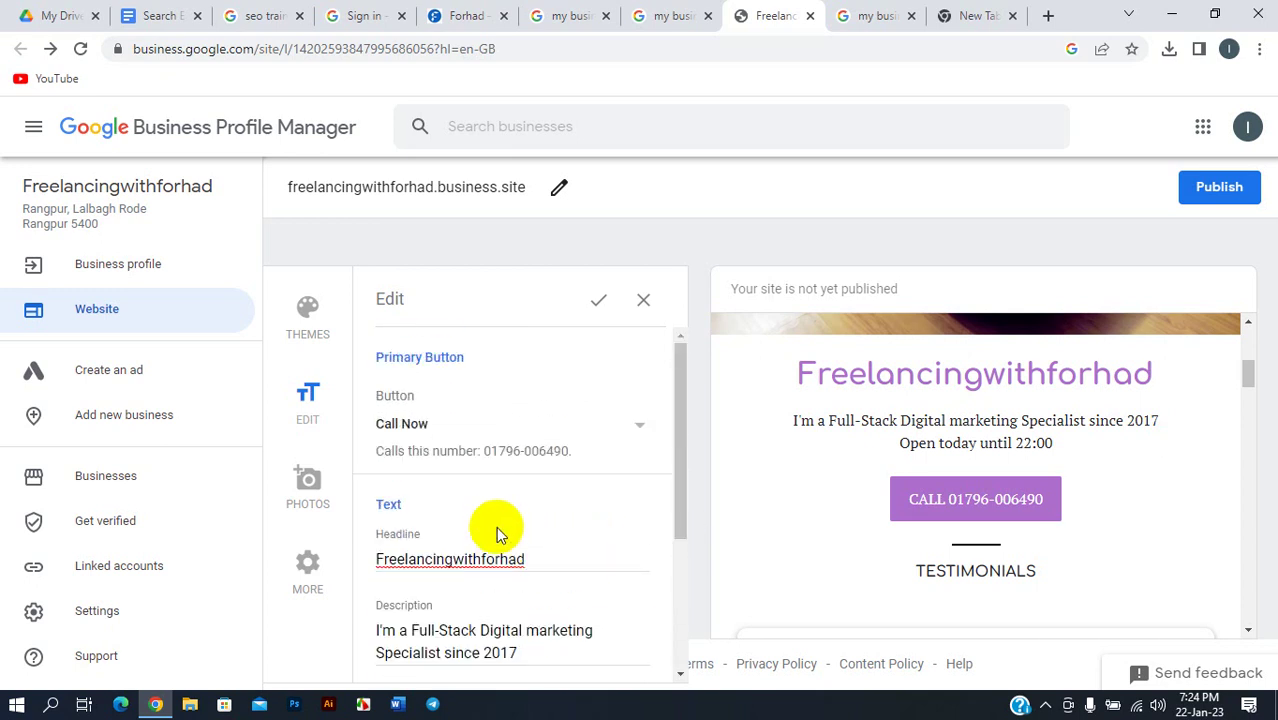
scroll(510, 466, "down", 3)
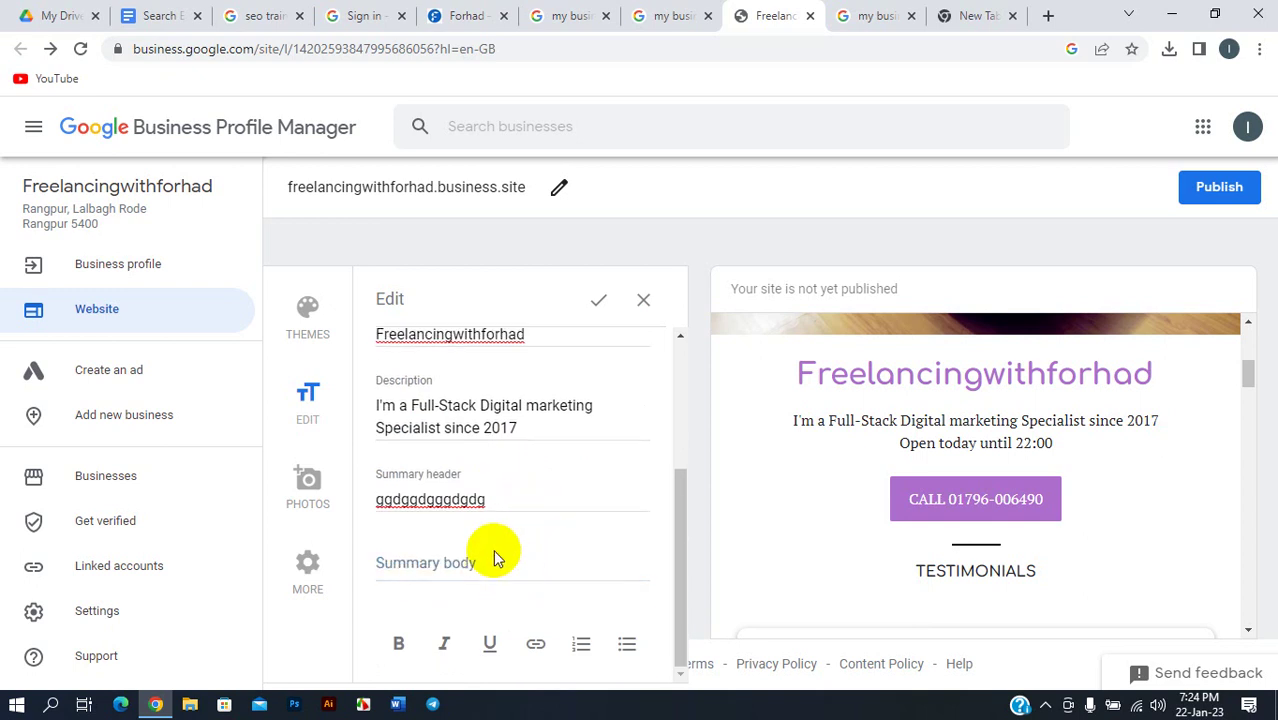
type("gdf")
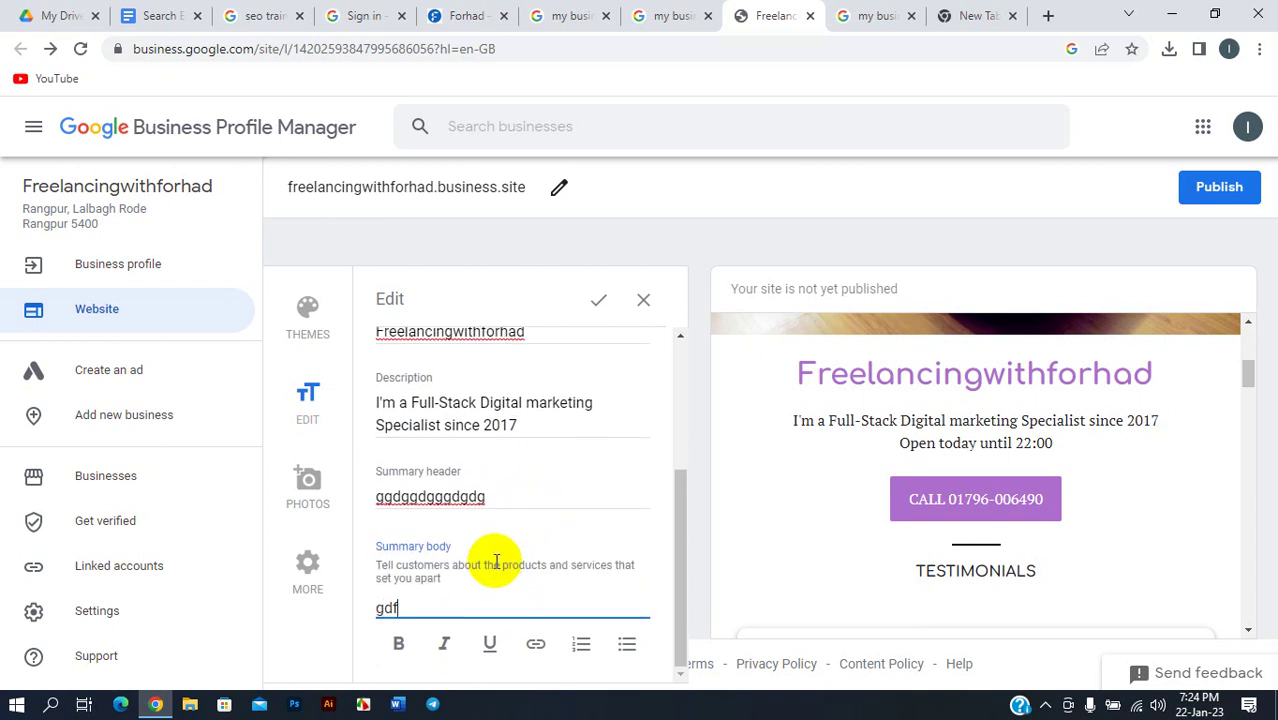
type("dfdfdfdfdfdfdfdfdfdfdfdfdfdf")
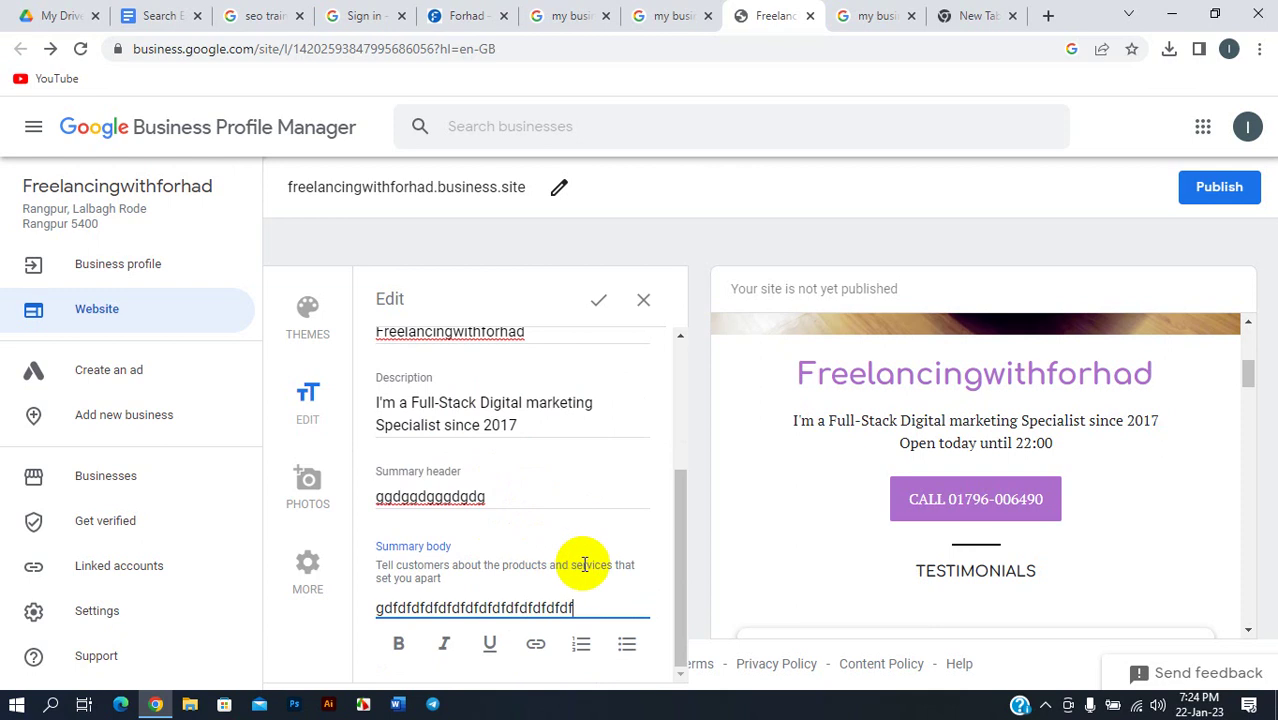
type("dfdfdfdfdfdfdfdfdfdf")
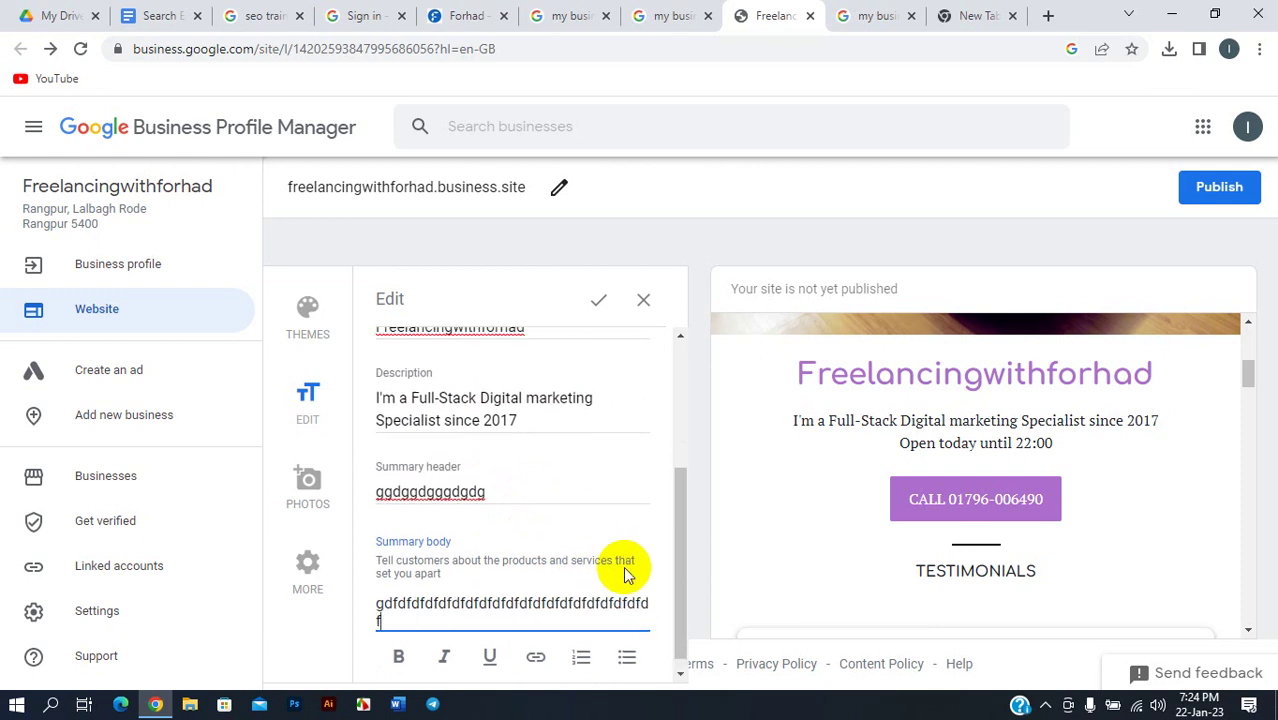
type("dfdfdfdfdfdfdfdfdfdfdfdfdfdfdfdd")
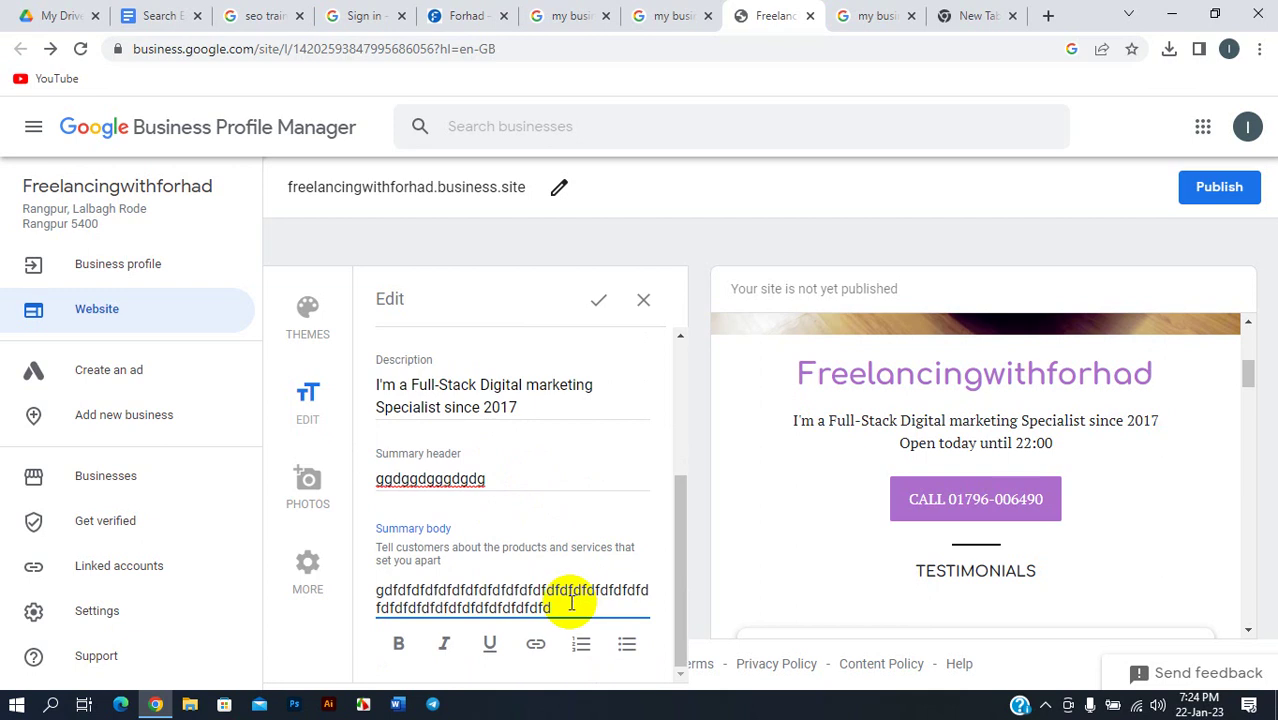
left_click_drag(560, 606, 362, 591)
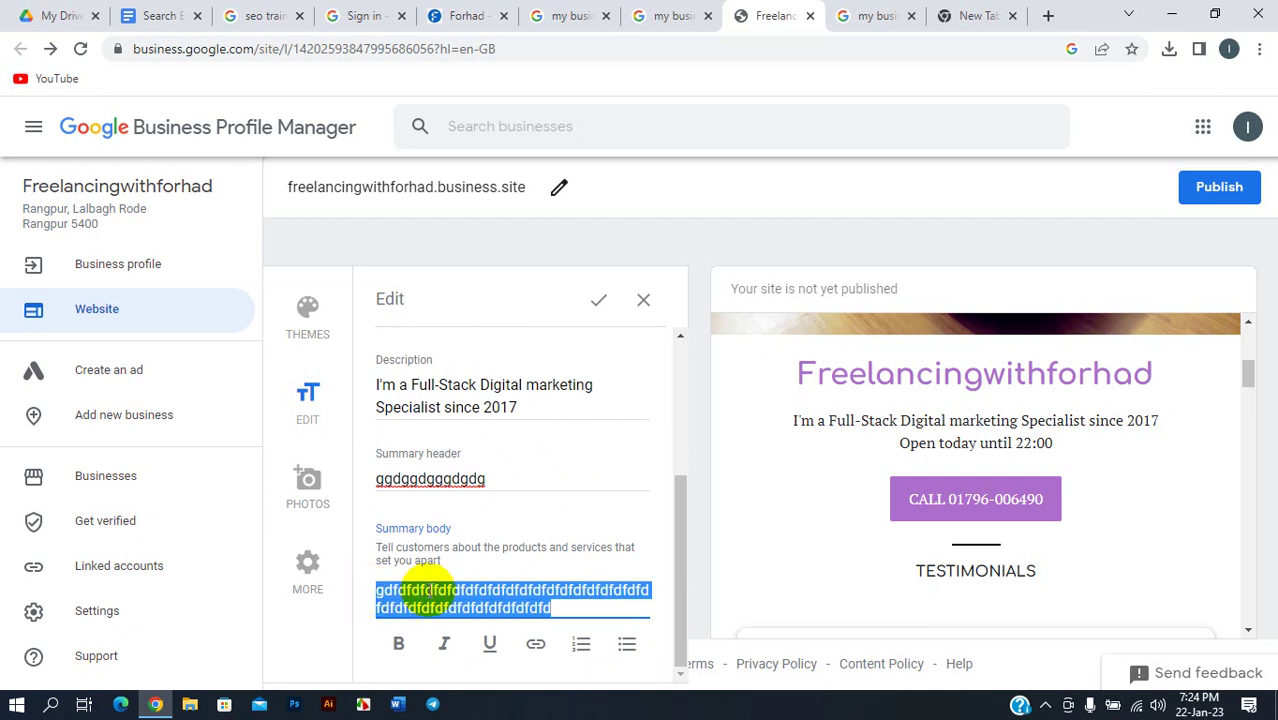
key("BackSpace")
left_click_drag(497, 490, 358, 500)
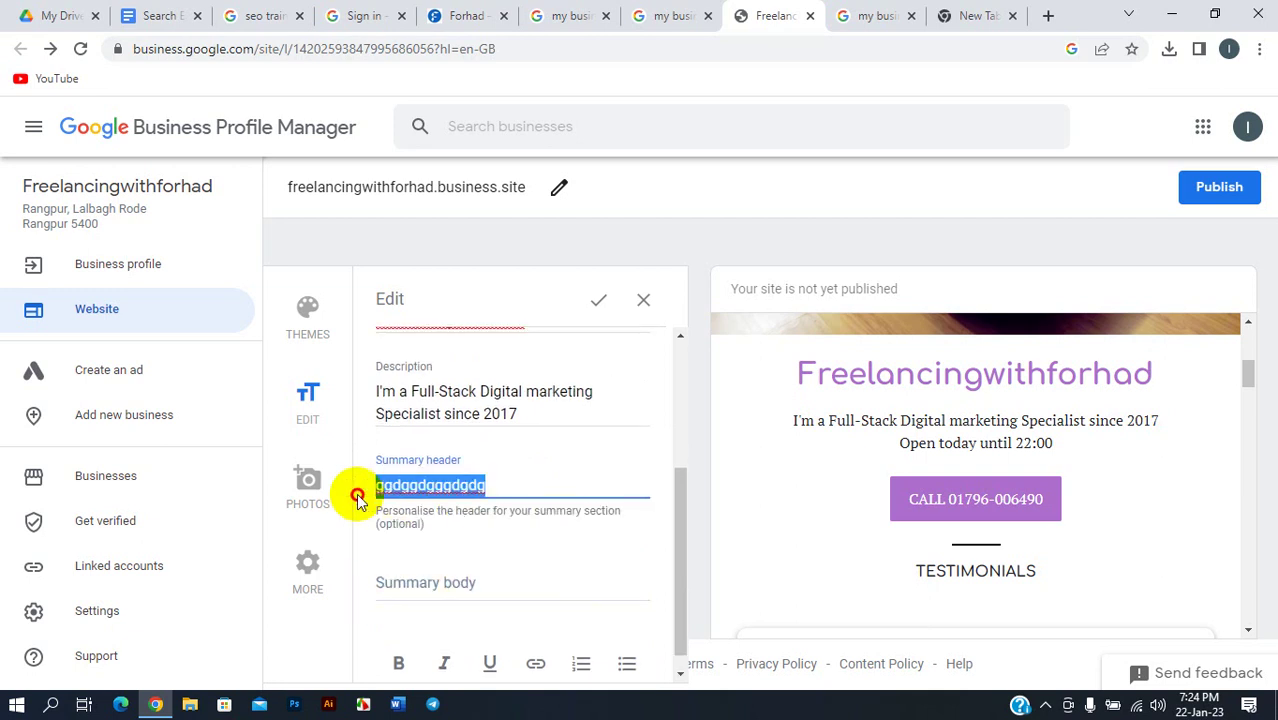
key("BackSpace")
left_click(407, 490)
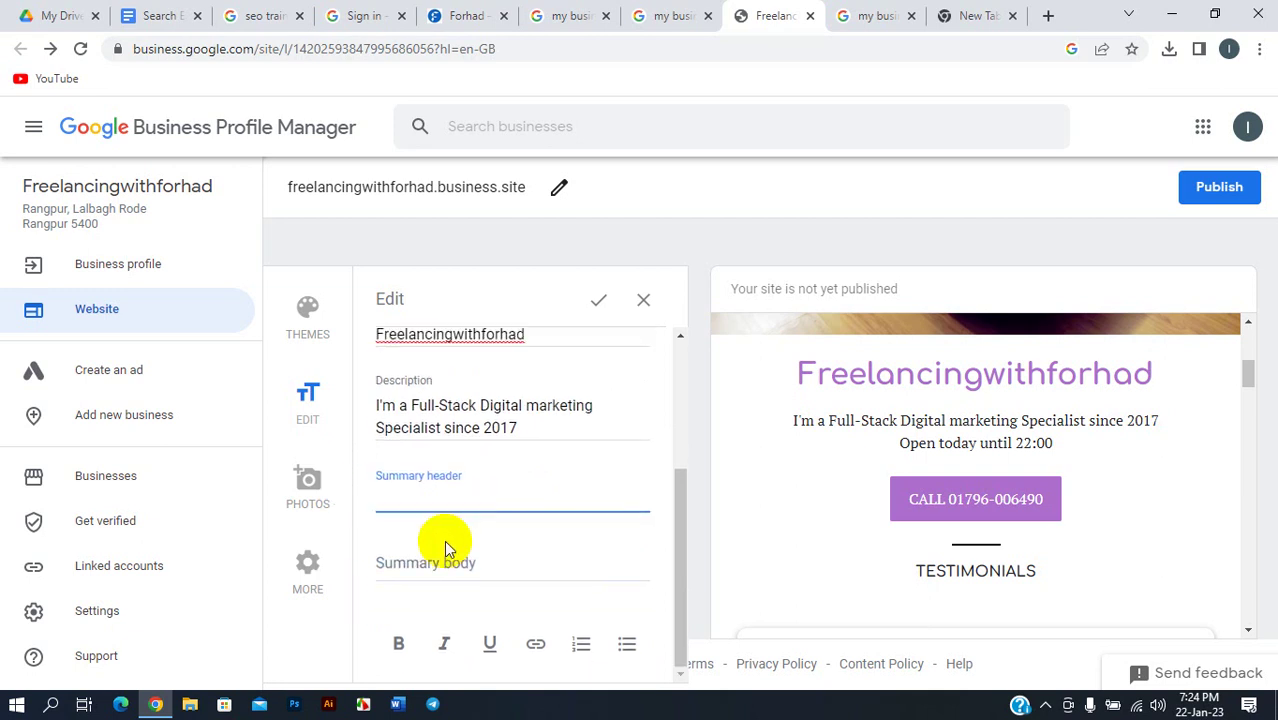
left_click(446, 548)
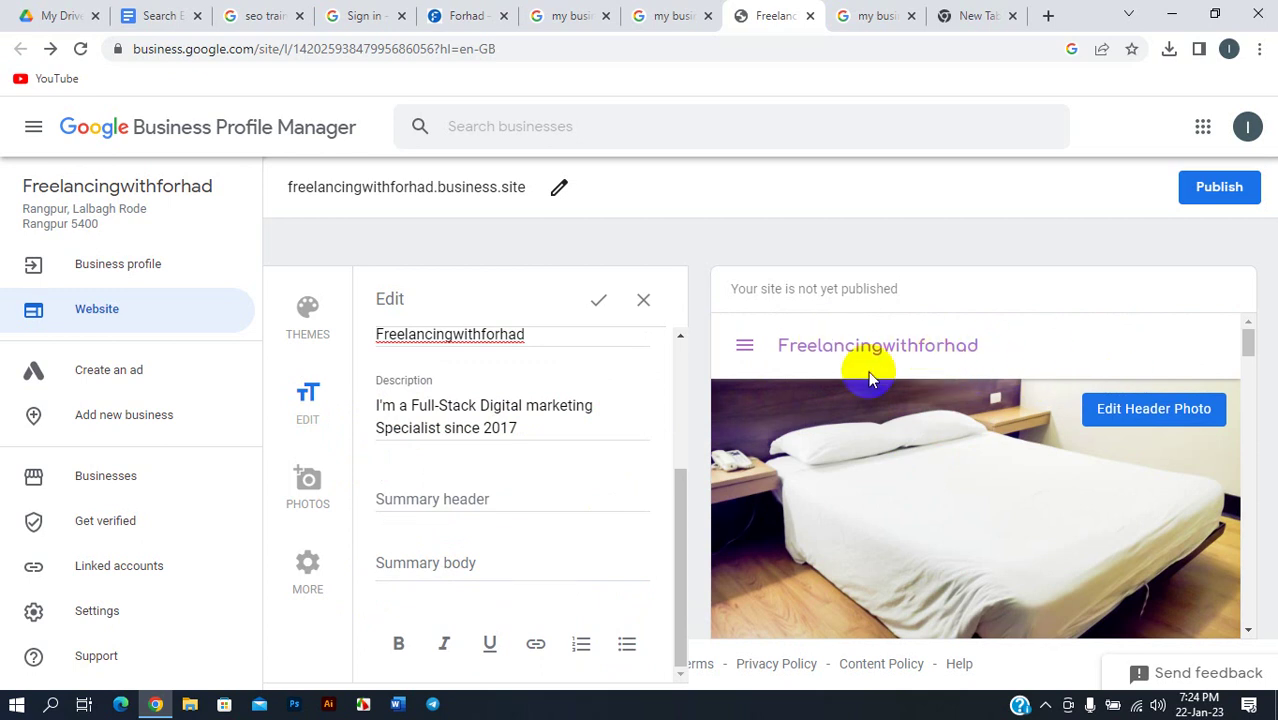
scroll(1007, 360, "down", 3)
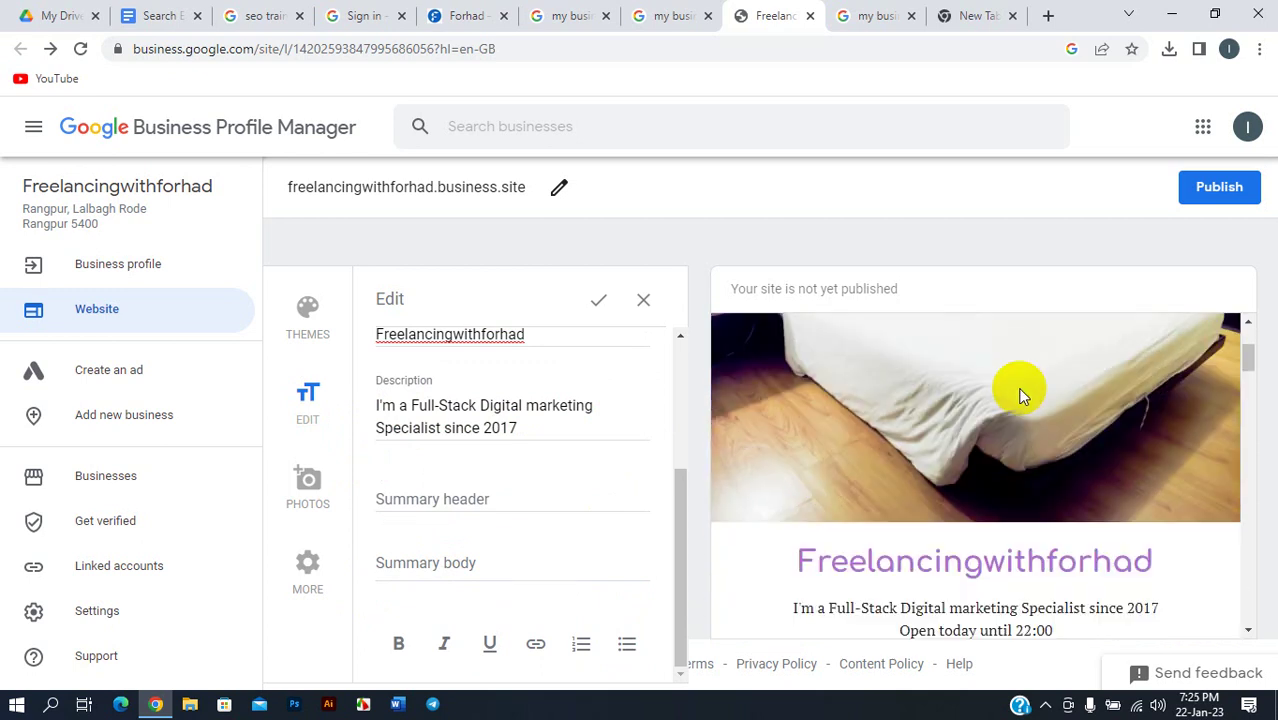
scroll(1022, 345, "up", 2)
scroll(1022, 345, "up", 2)
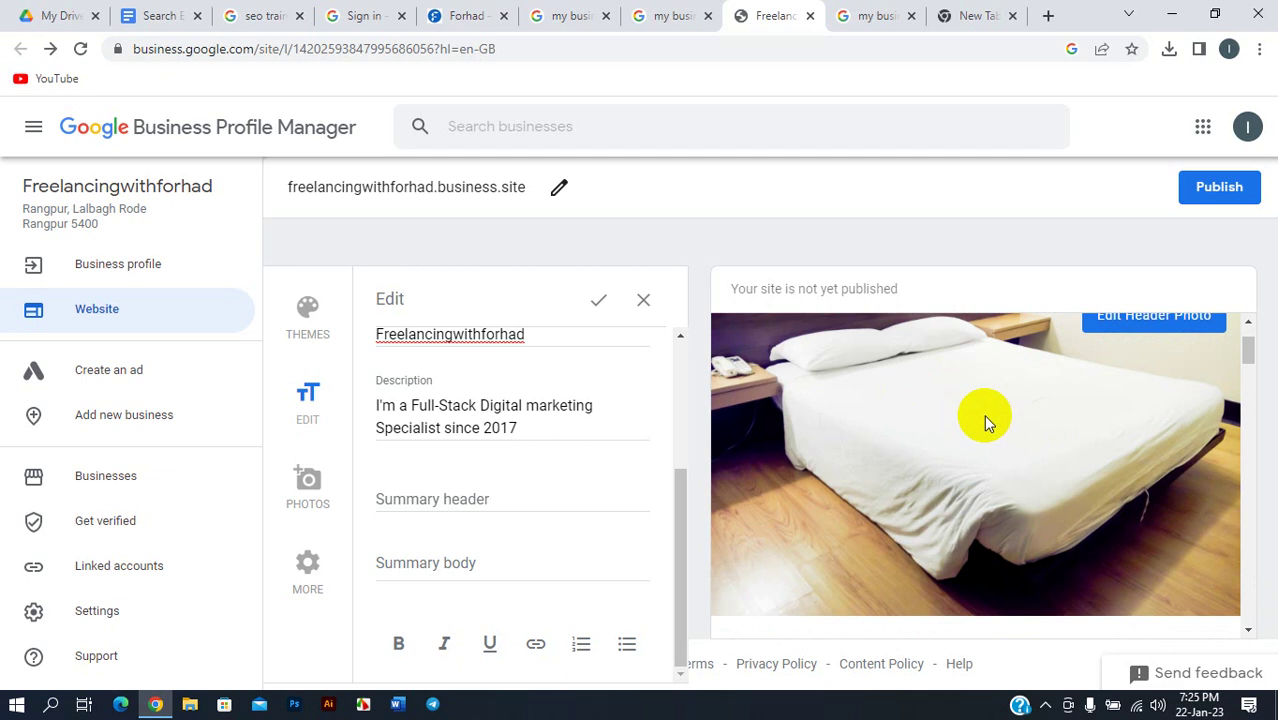
scroll(1000, 415, "down", 3)
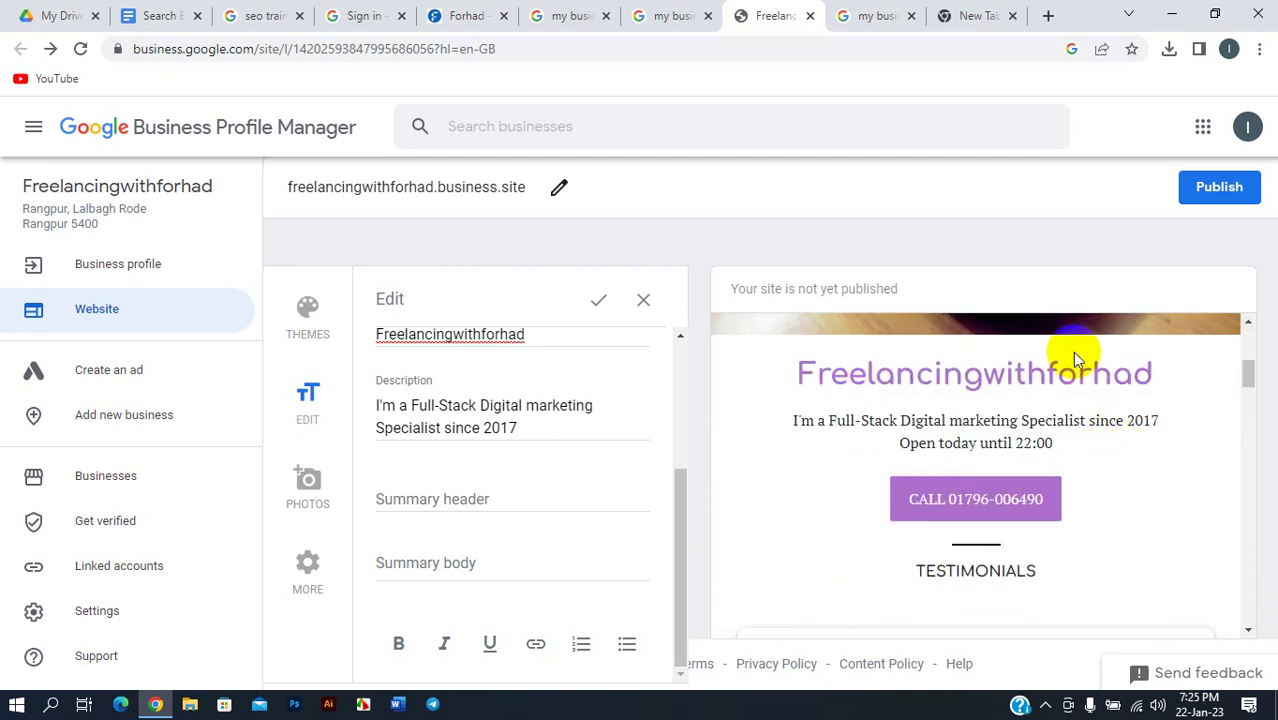
scroll(1030, 435, "down", 1)
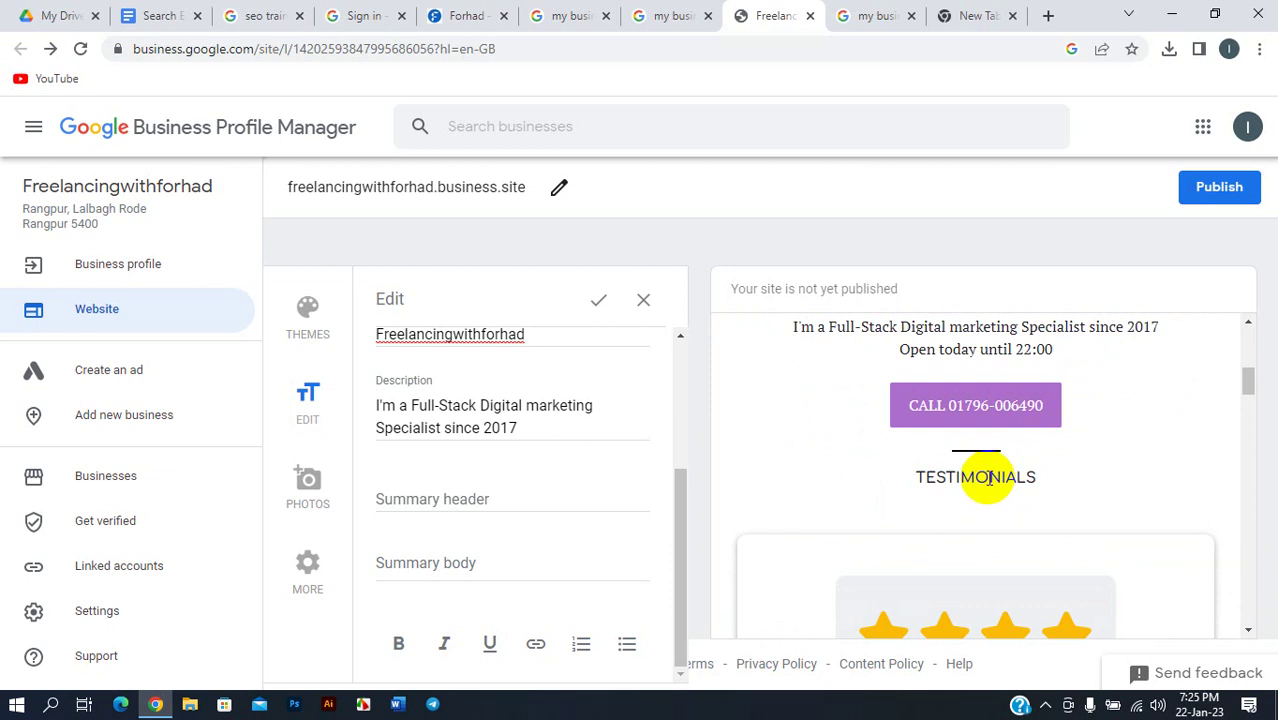
scroll(985, 495, "down", 2)
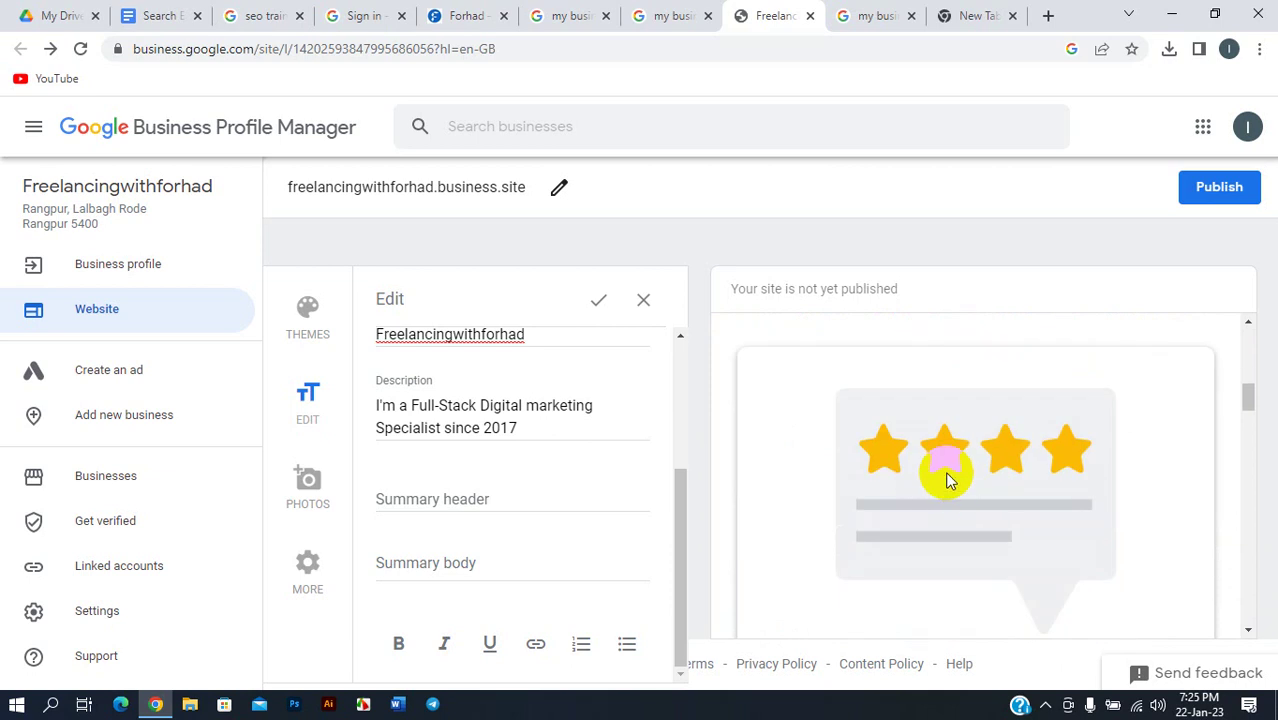
scroll(950, 470, "down", 3)
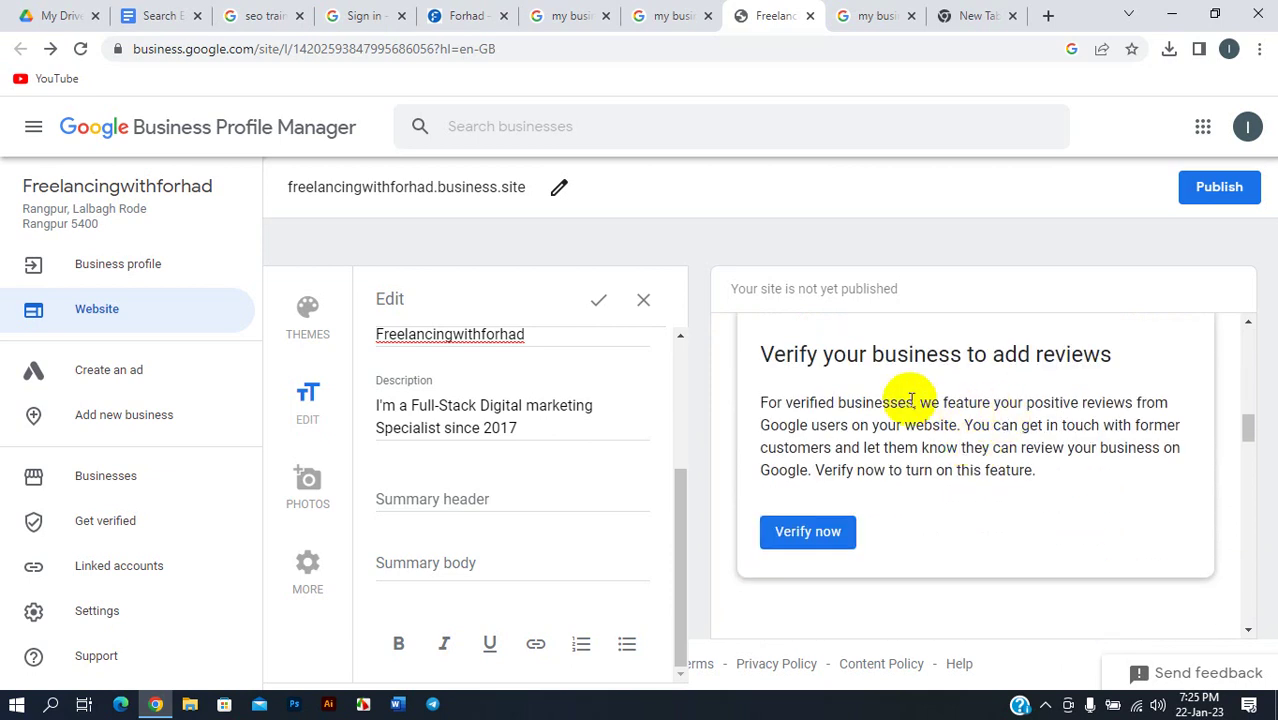
scroll(1016, 380, "down", 1)
scroll(1001, 425, "down", 3)
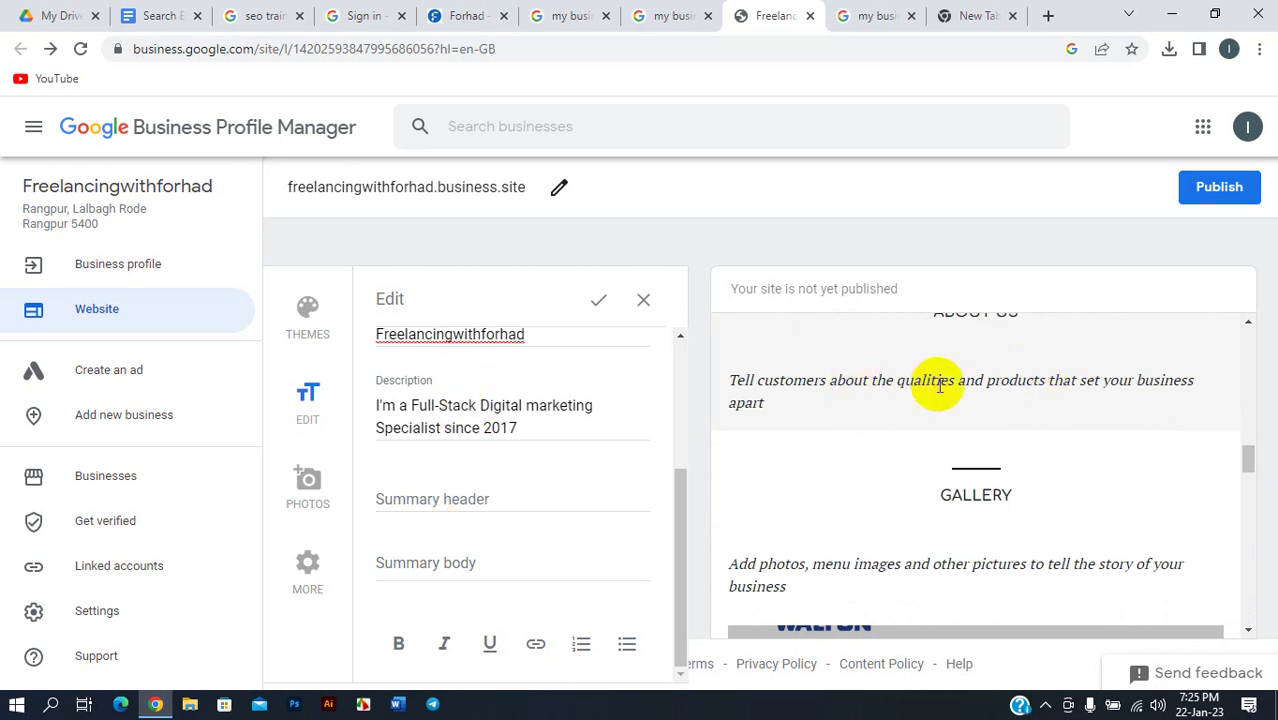
scroll(945, 380, "down", 2)
scroll(905, 392, "down", 3)
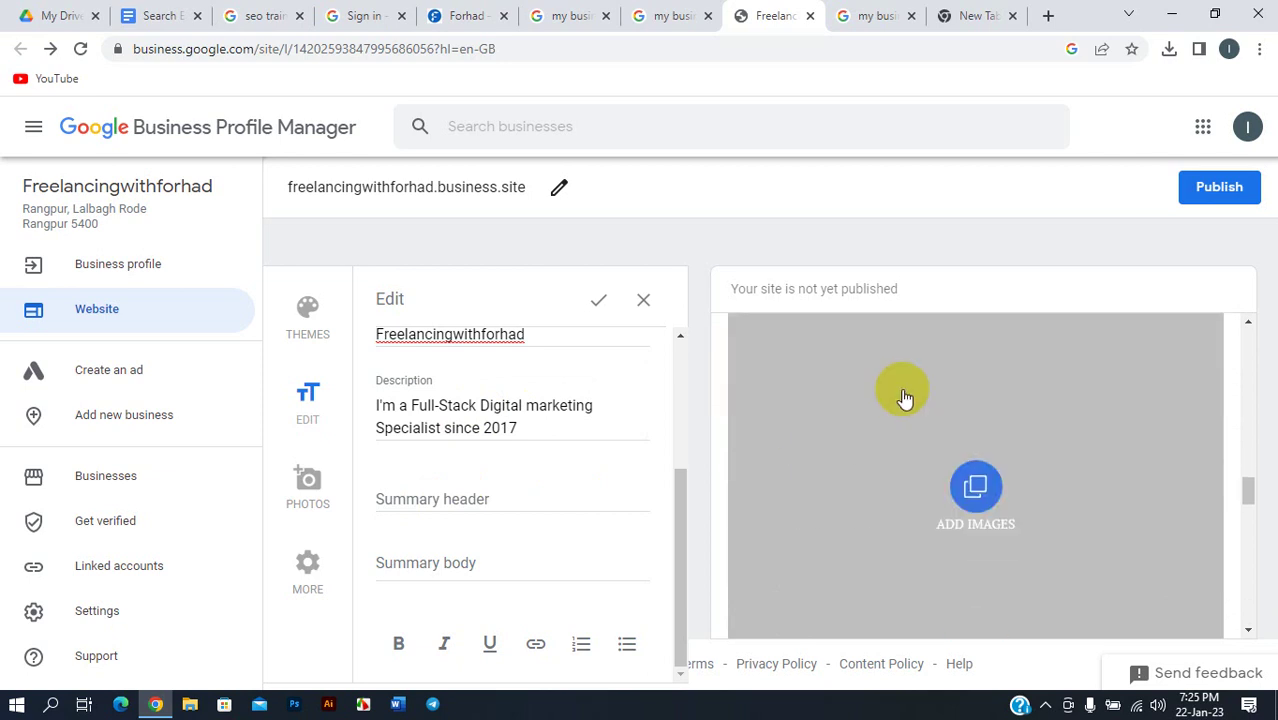
scroll(863, 451, "up", 3)
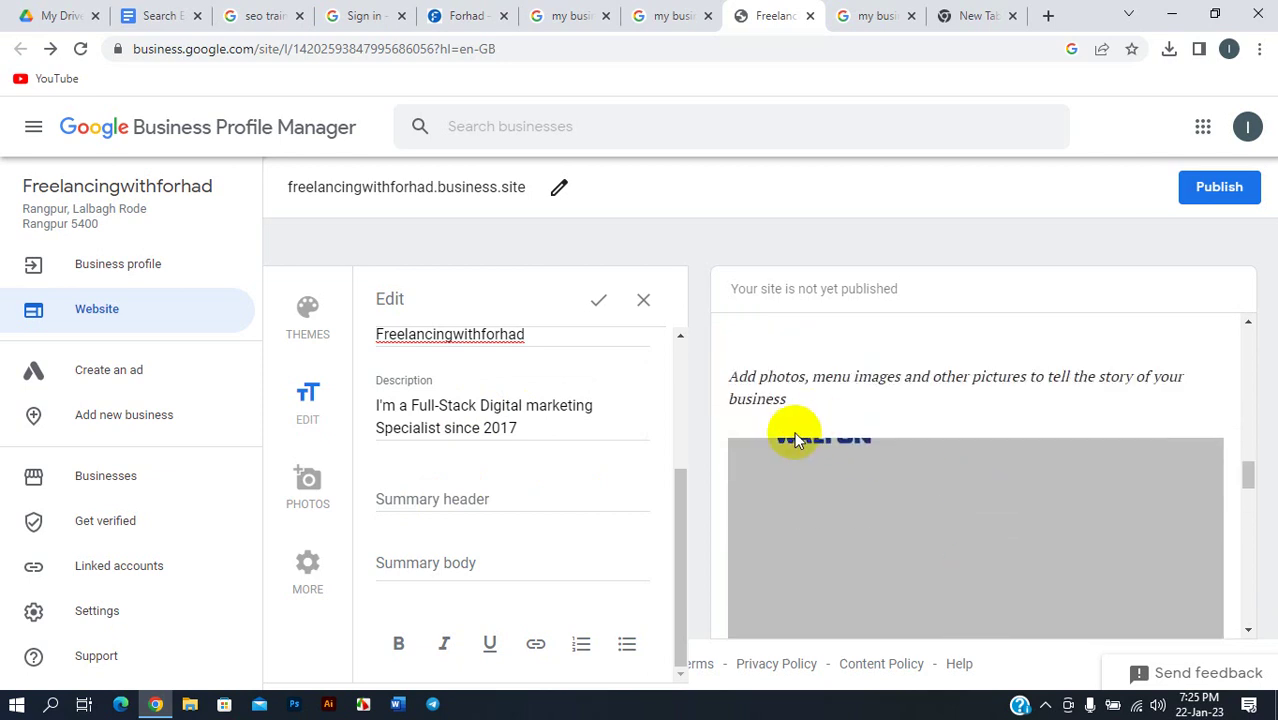
scroll(926, 405, "up", 1)
scroll(977, 413, "down", 6)
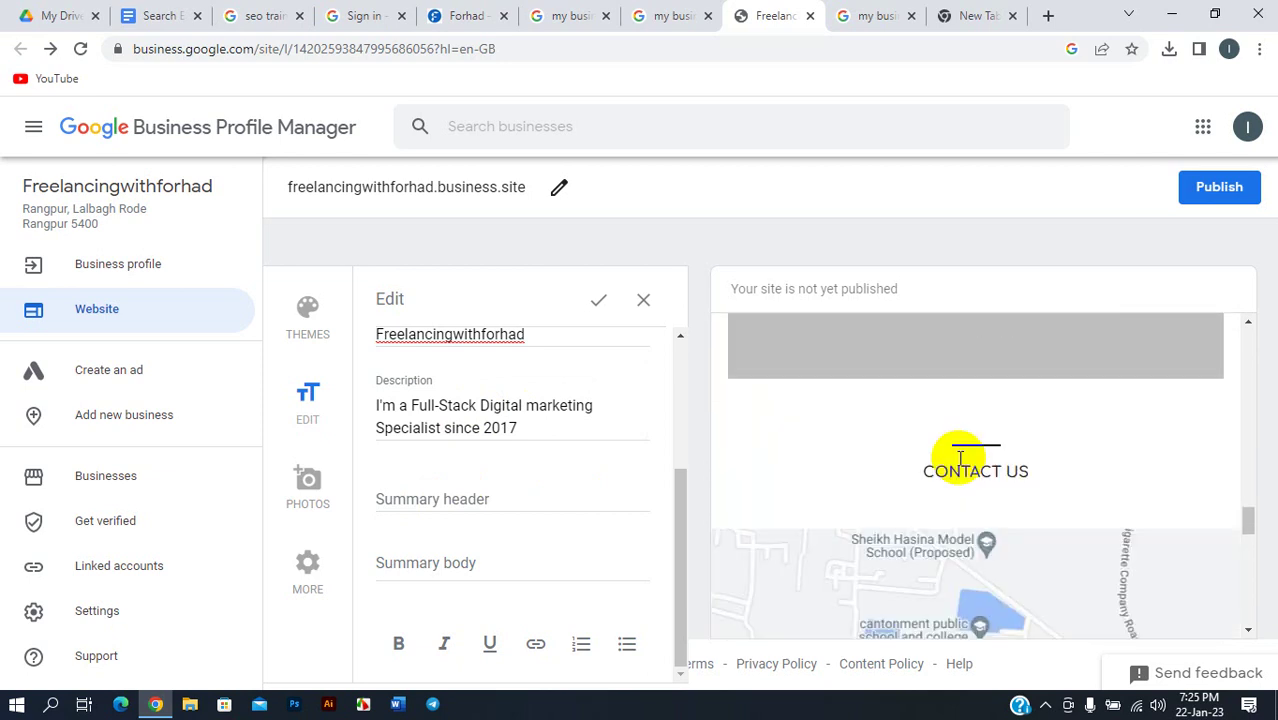
scroll(933, 442, "up", 2)
scroll(967, 537, "down", 5)
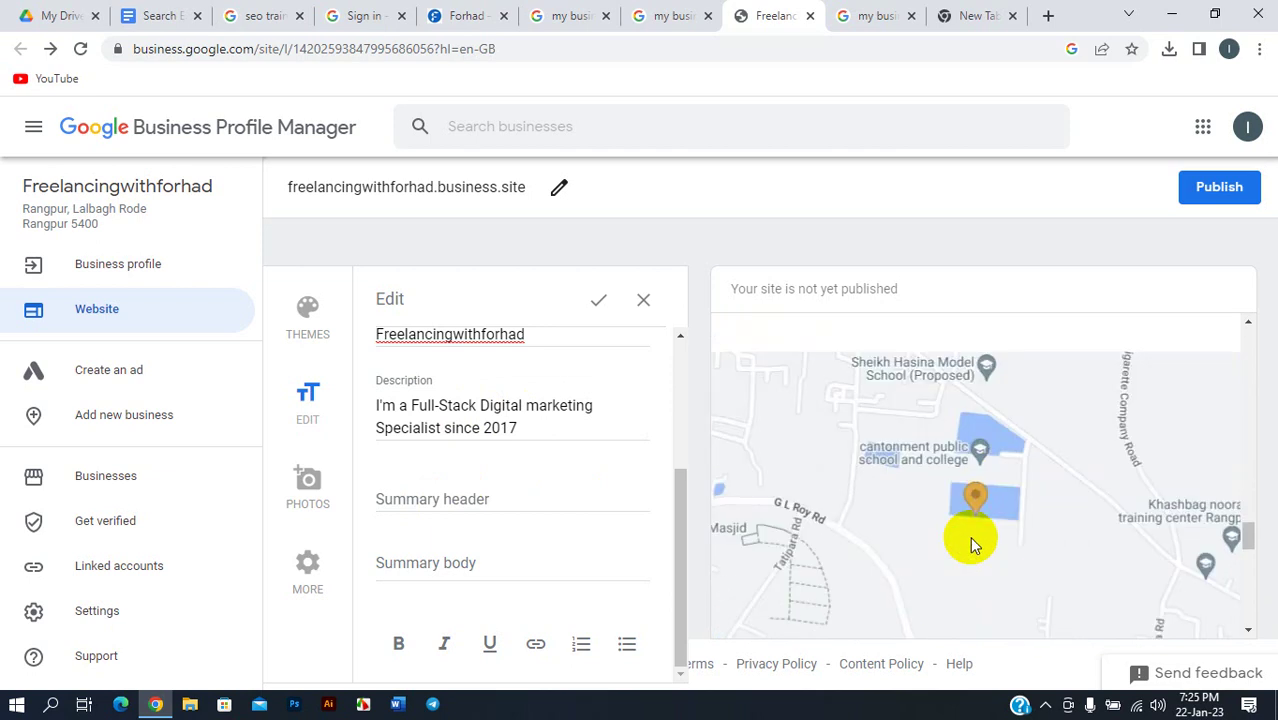
scroll(979, 516, "down", 3)
scroll(950, 500, "up", 3)
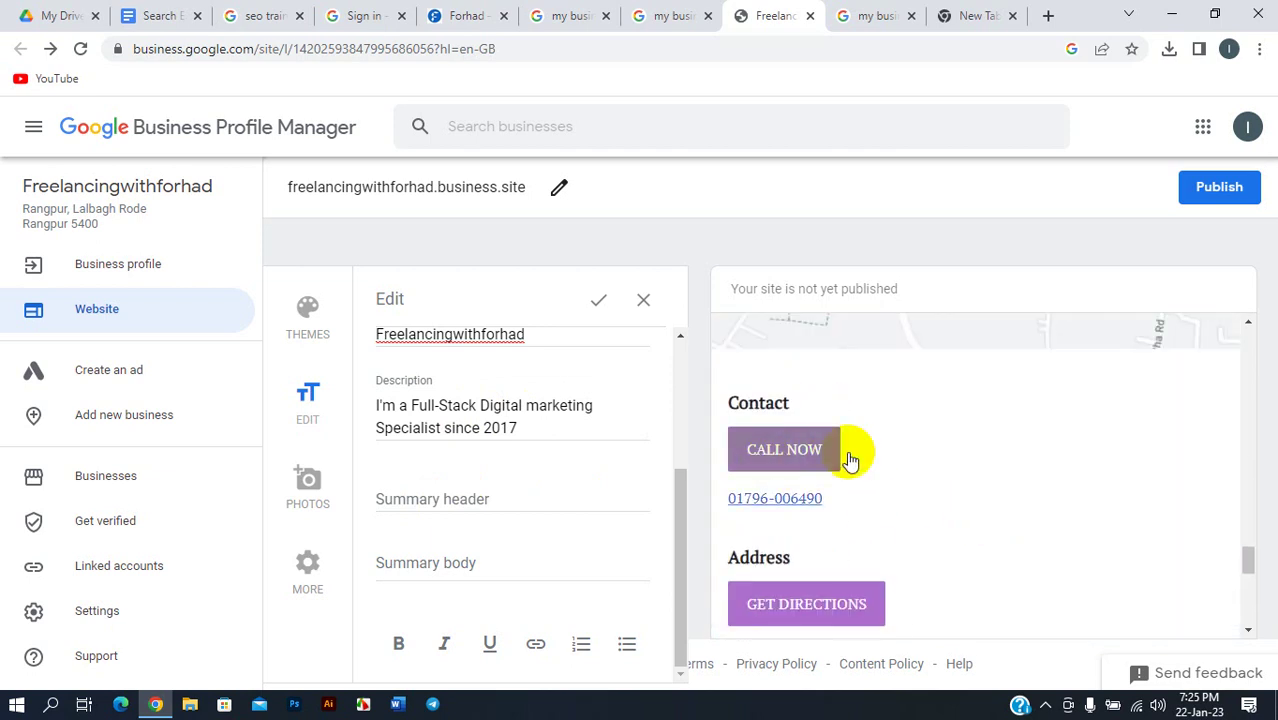
scroll(840, 465, "down", 3)
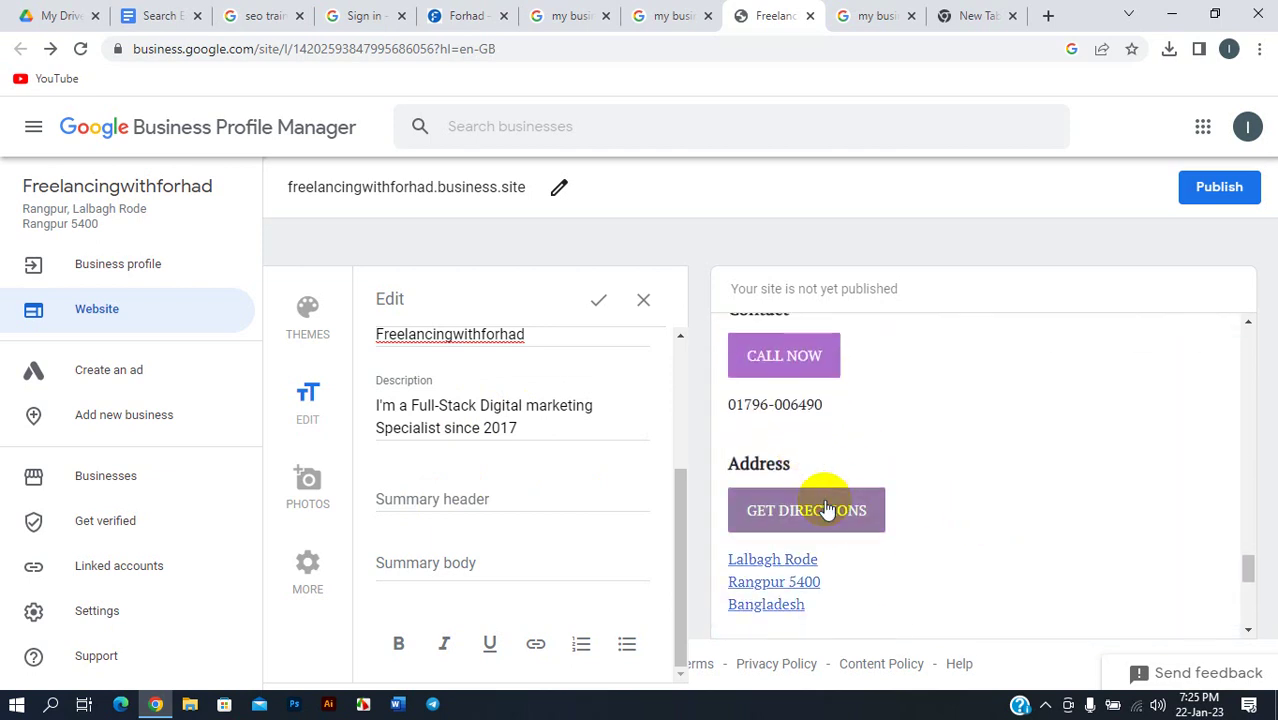
scroll(820, 495, "down", 2)
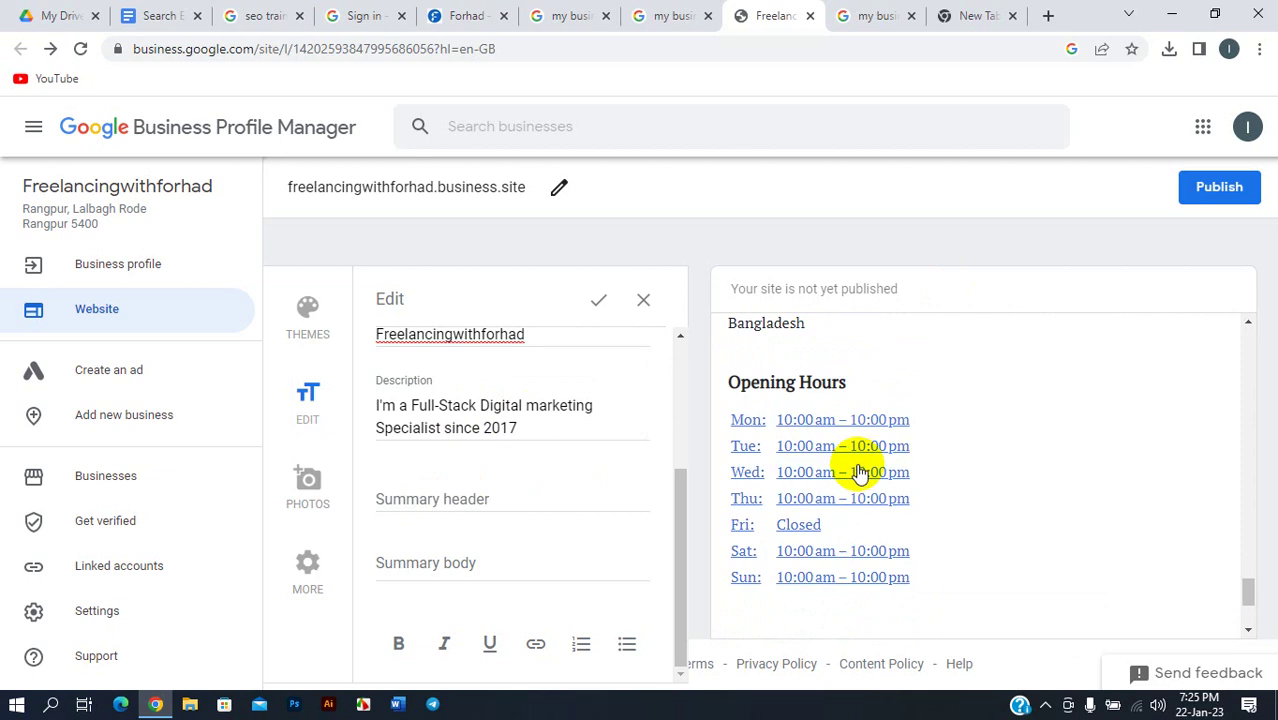
scroll(855, 475, "down", 2)
scroll(853, 468, "down", 1)
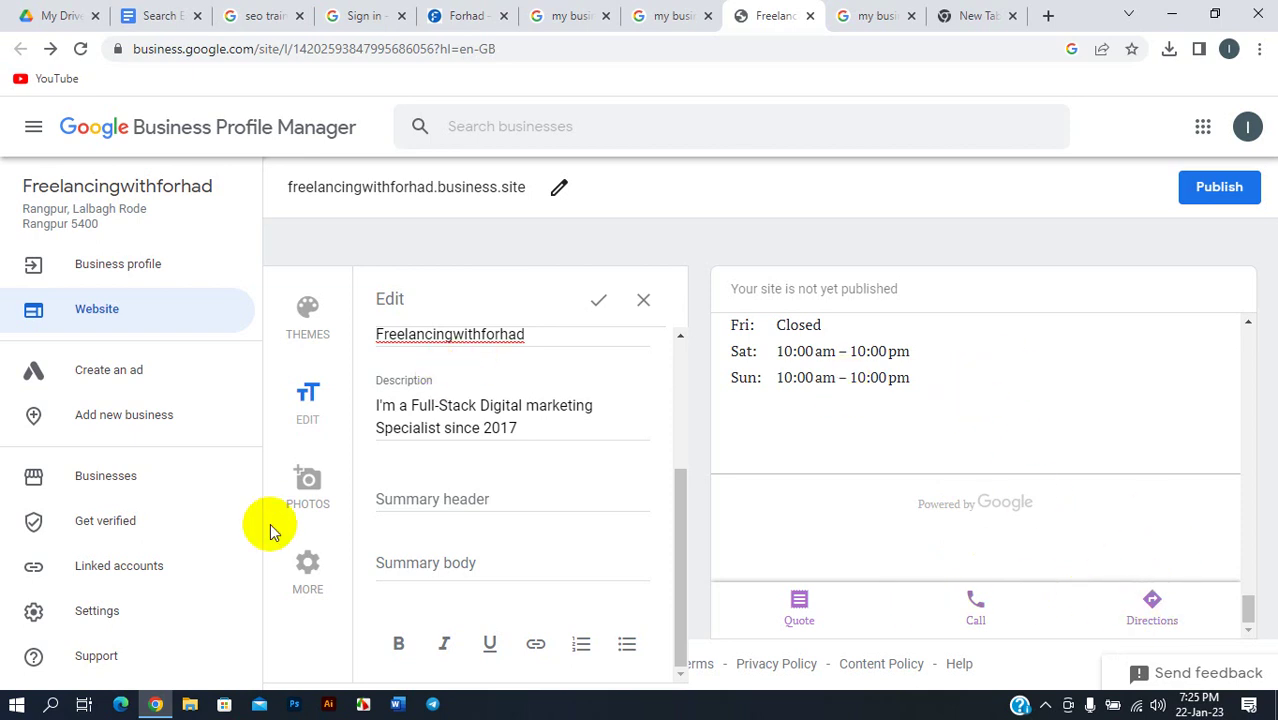
- Save the pending text edits when leaving for Photos, and browse Pictures for a gallery image
left_click(297, 497)
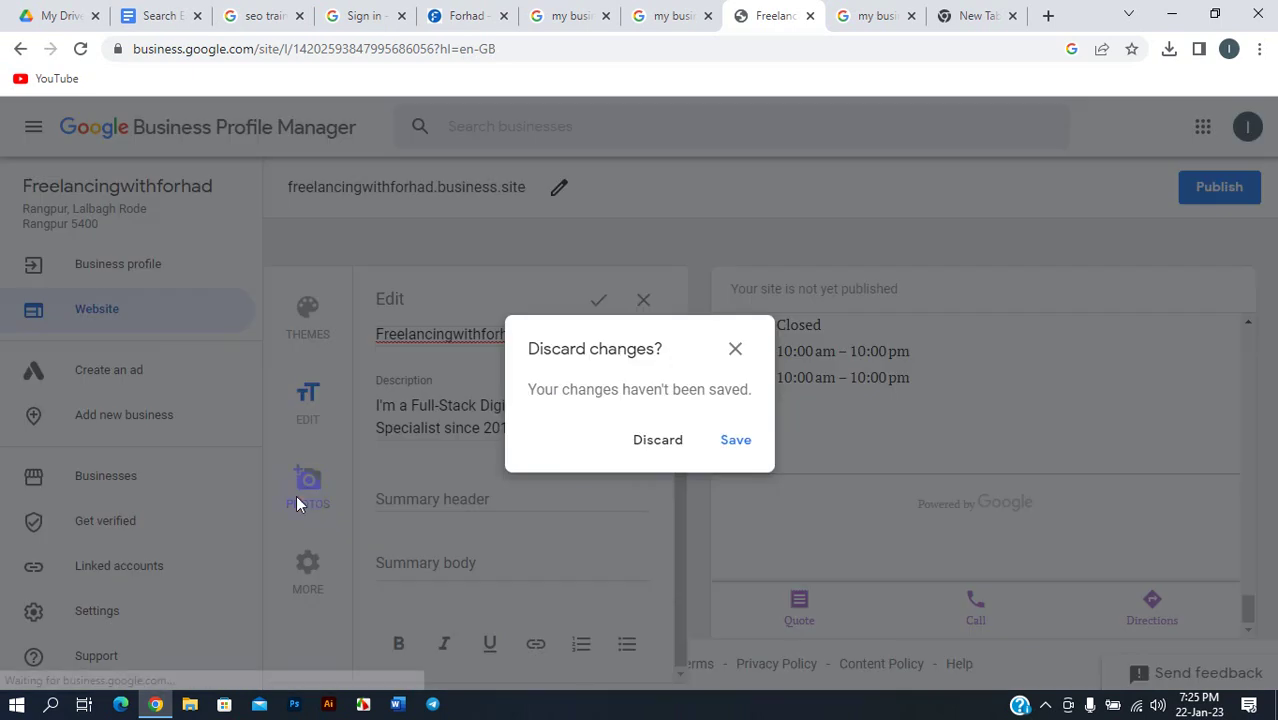
left_click(737, 438)
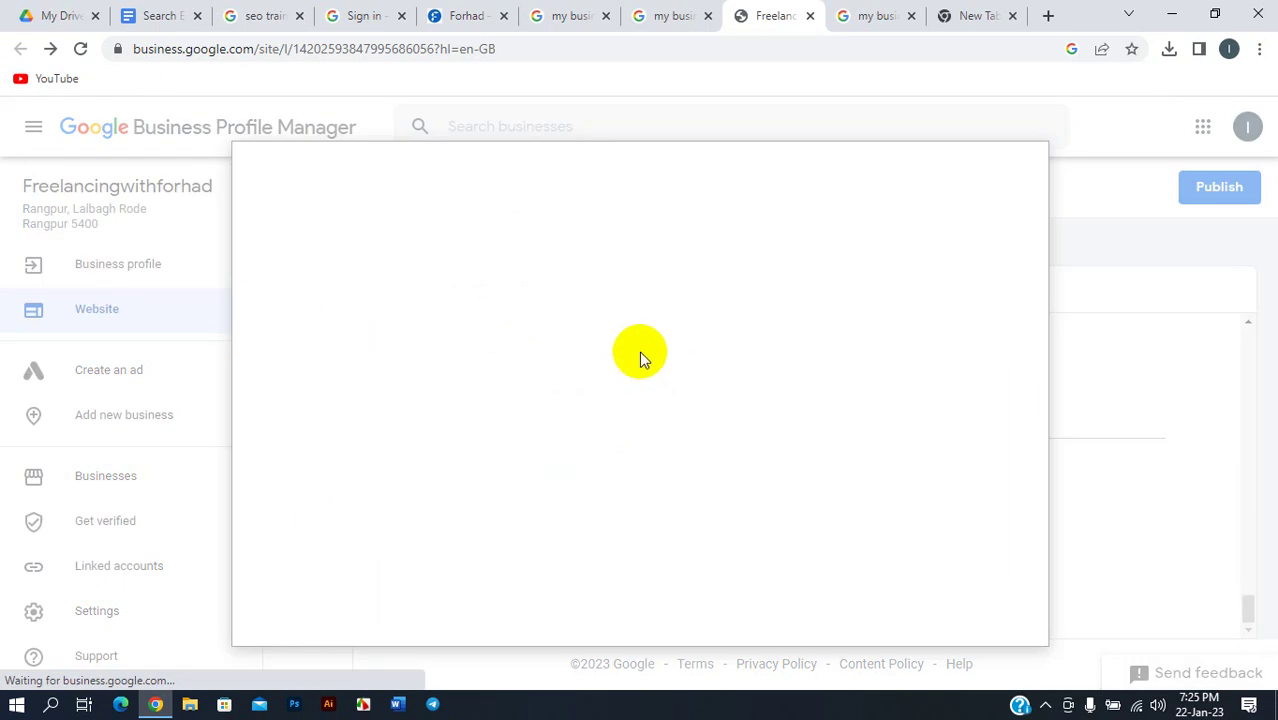
left_click(656, 417)
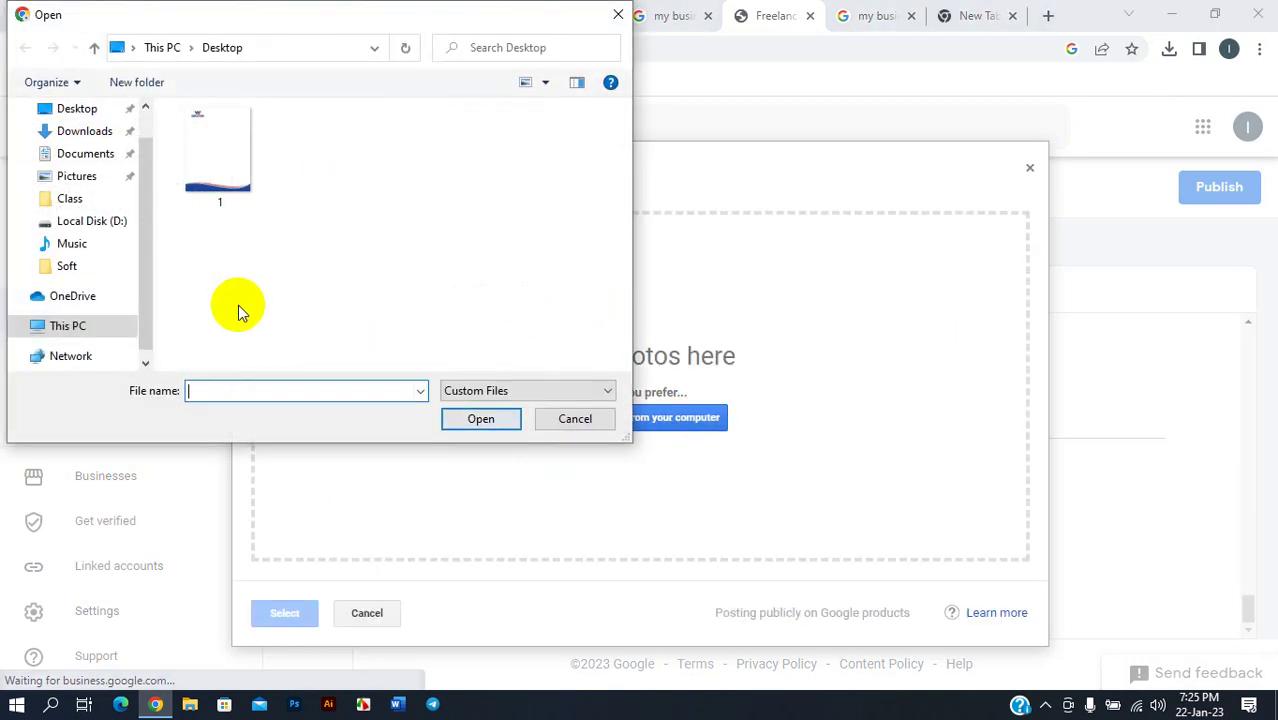
left_click(100, 177)
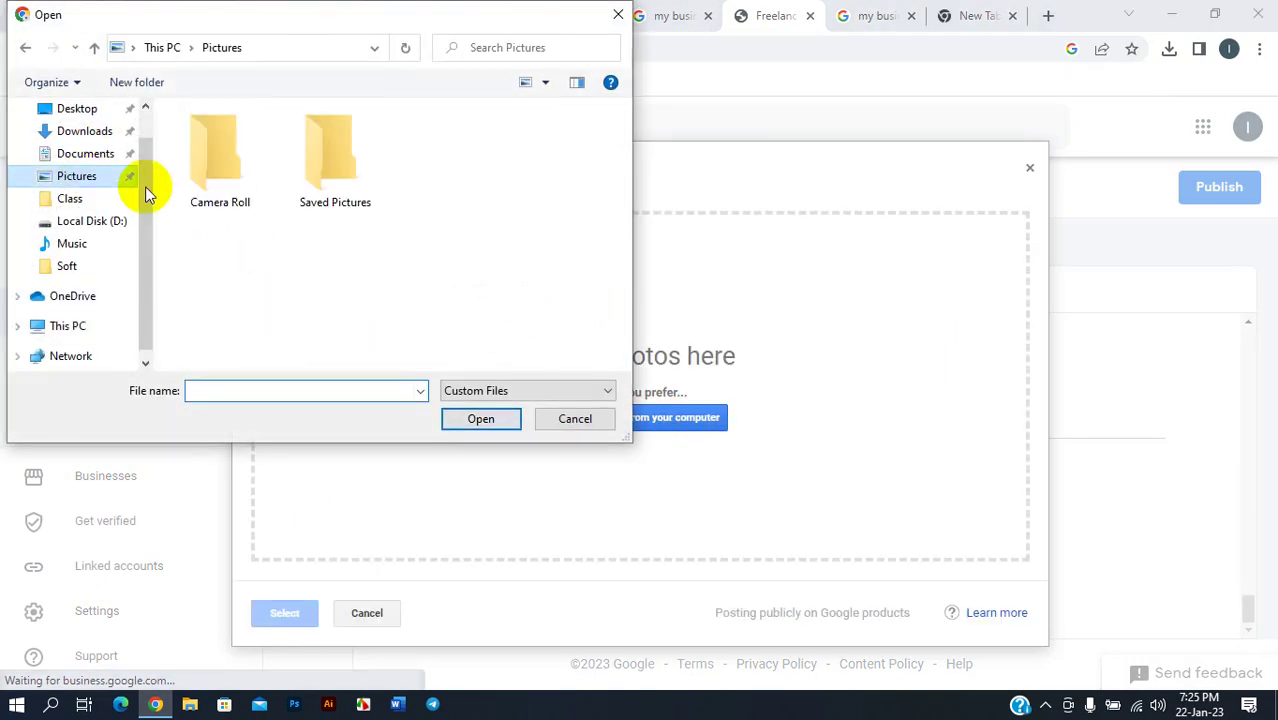
double_click(300, 193)
left_click(94, 49)
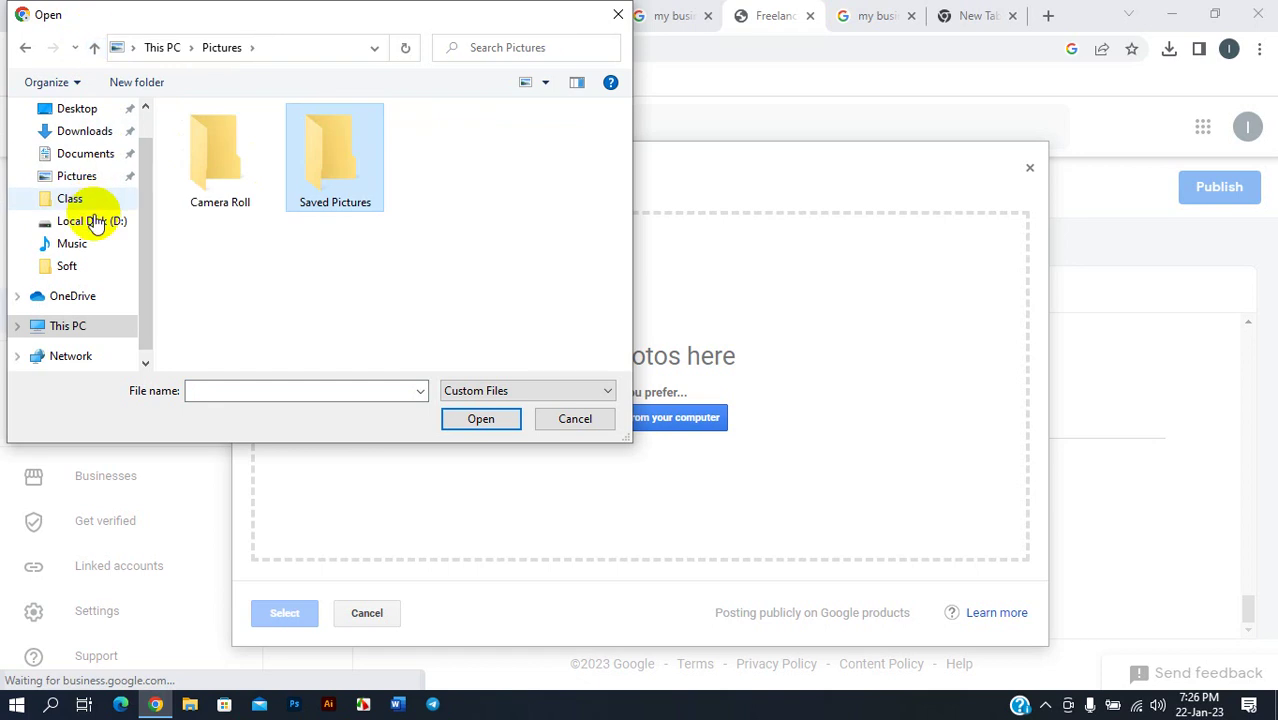
scroll(75, 300, "down", 1)
scroll(73, 230, "up", 1)
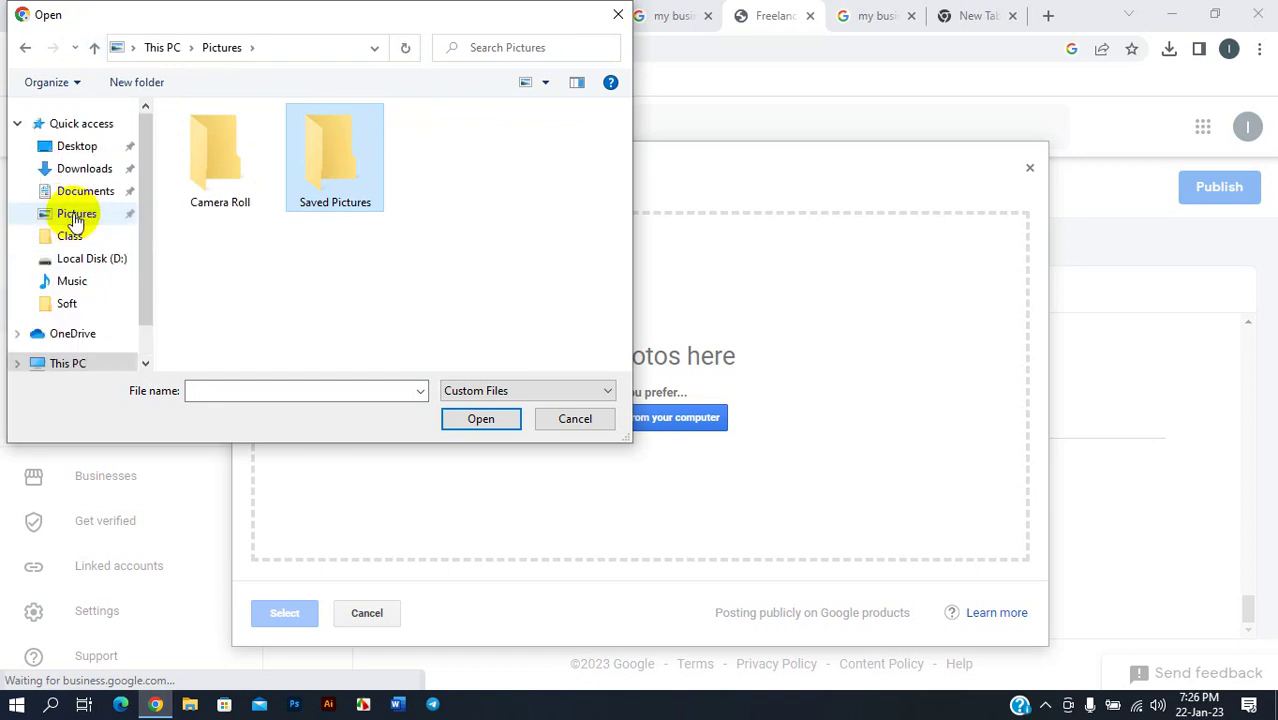
- Check Documents, Downloads and Desktop for an image, then close the file picker
left_click(72, 192)
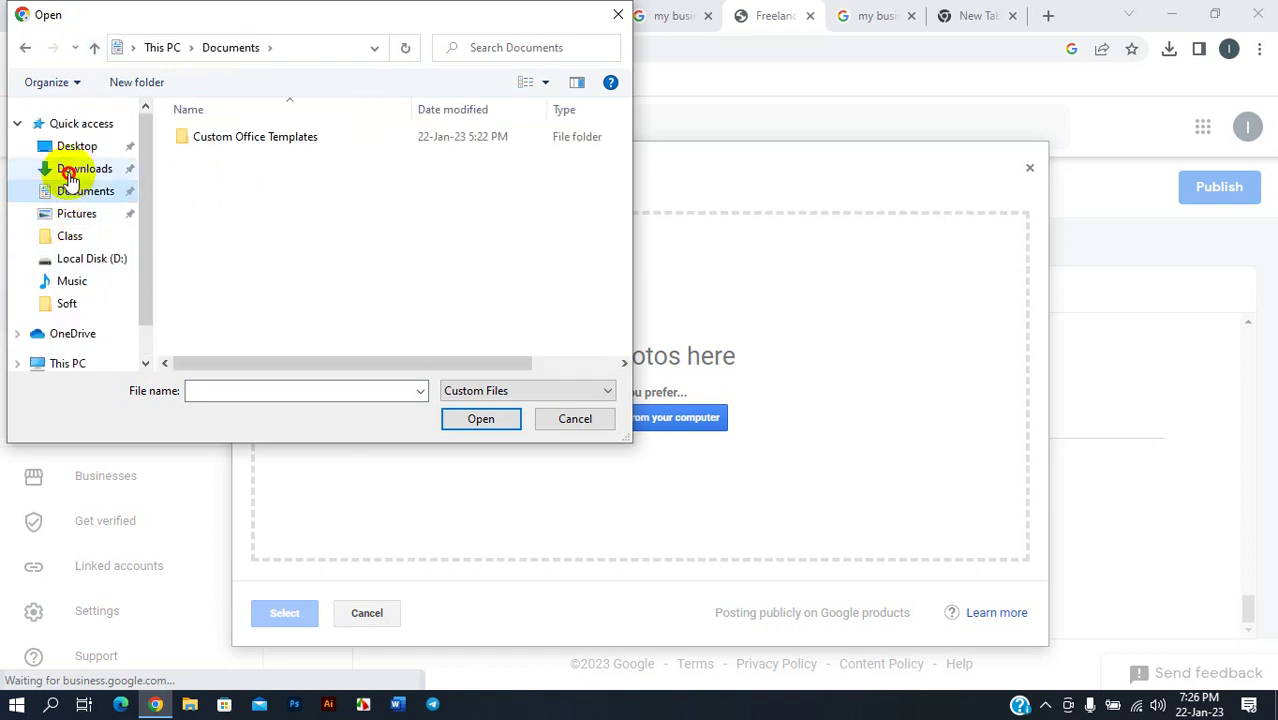
left_click(72, 168)
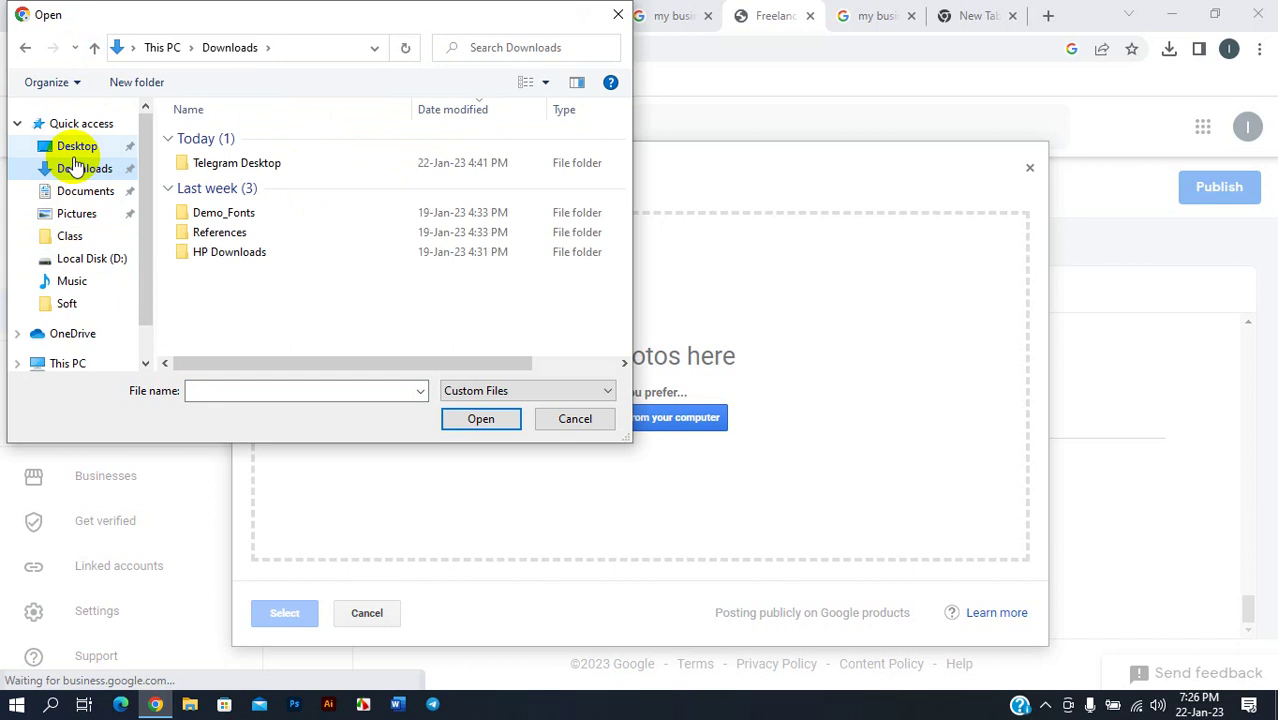
left_click(75, 146)
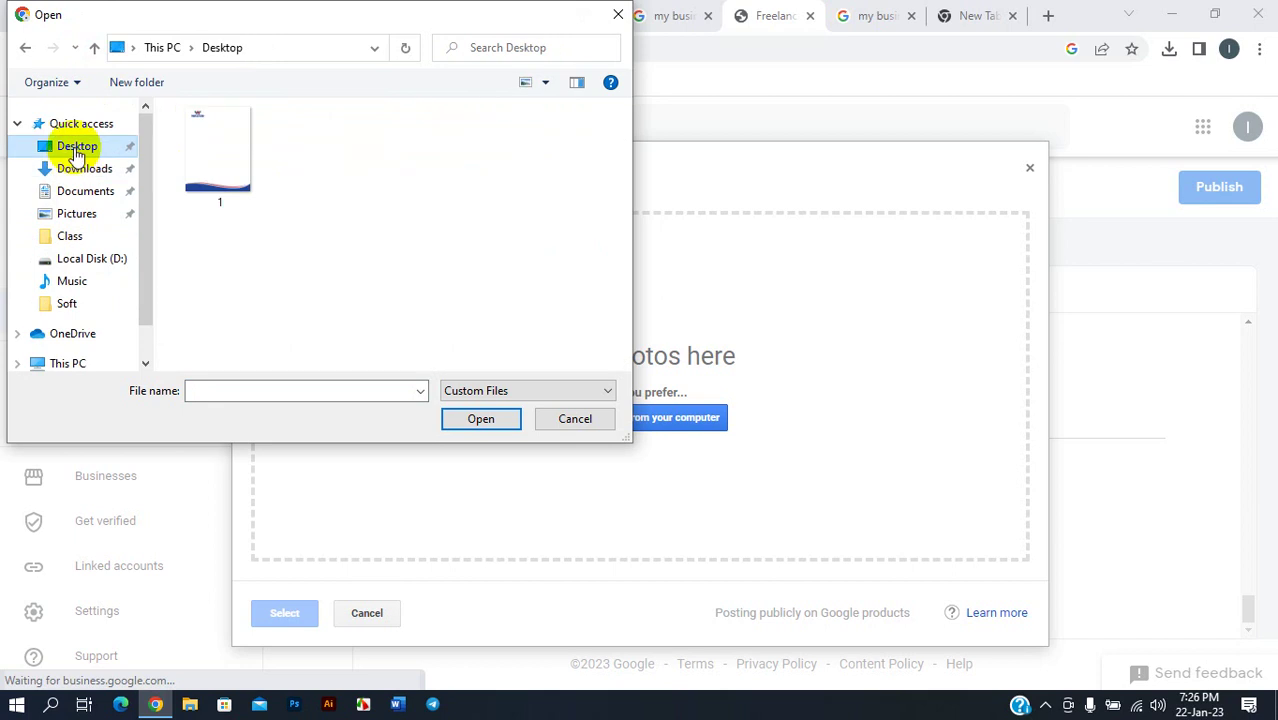
left_click(607, 17)
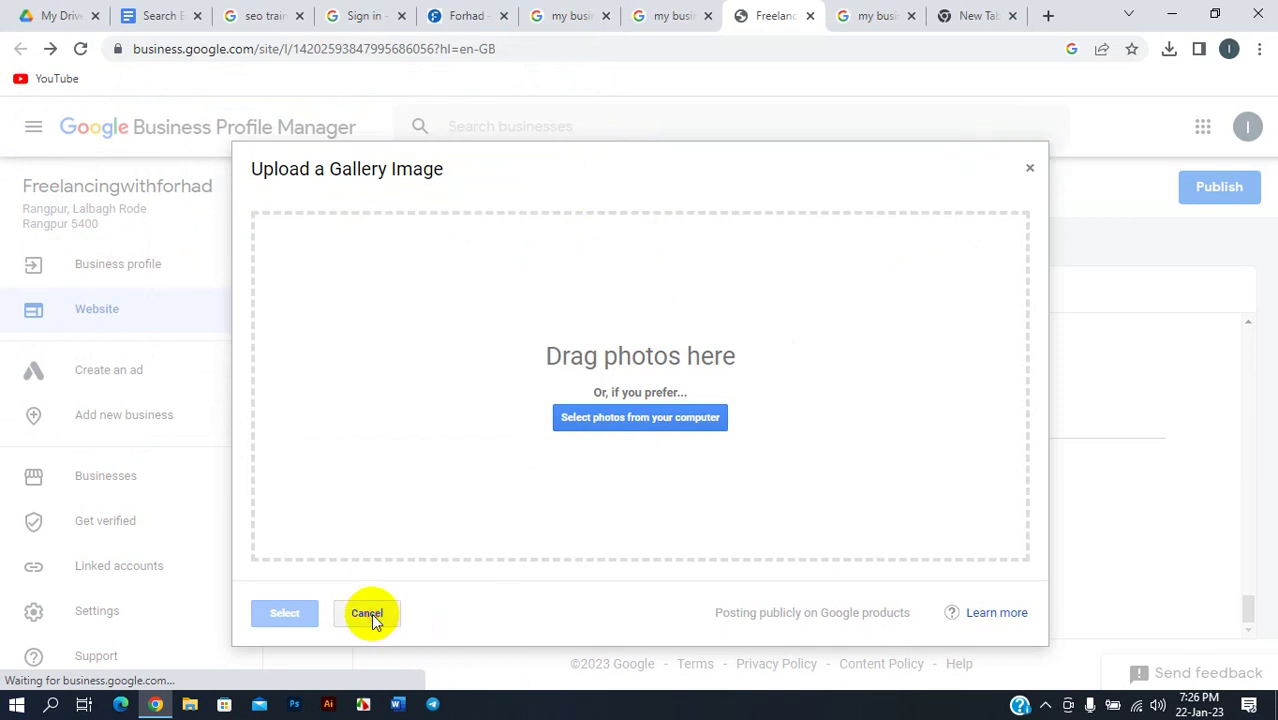
left_click(195, 103)
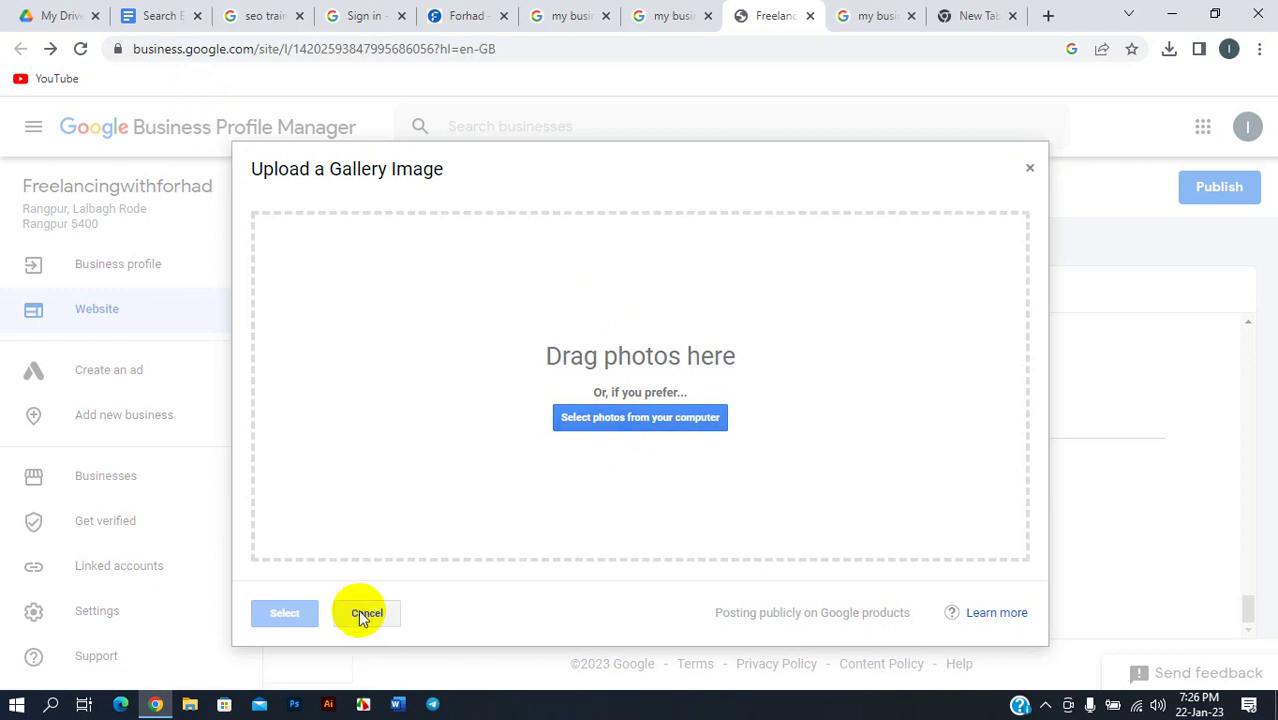
- Choose image file 1 from the Desktop, then cancel the gallery upload
left_click(612, 416)
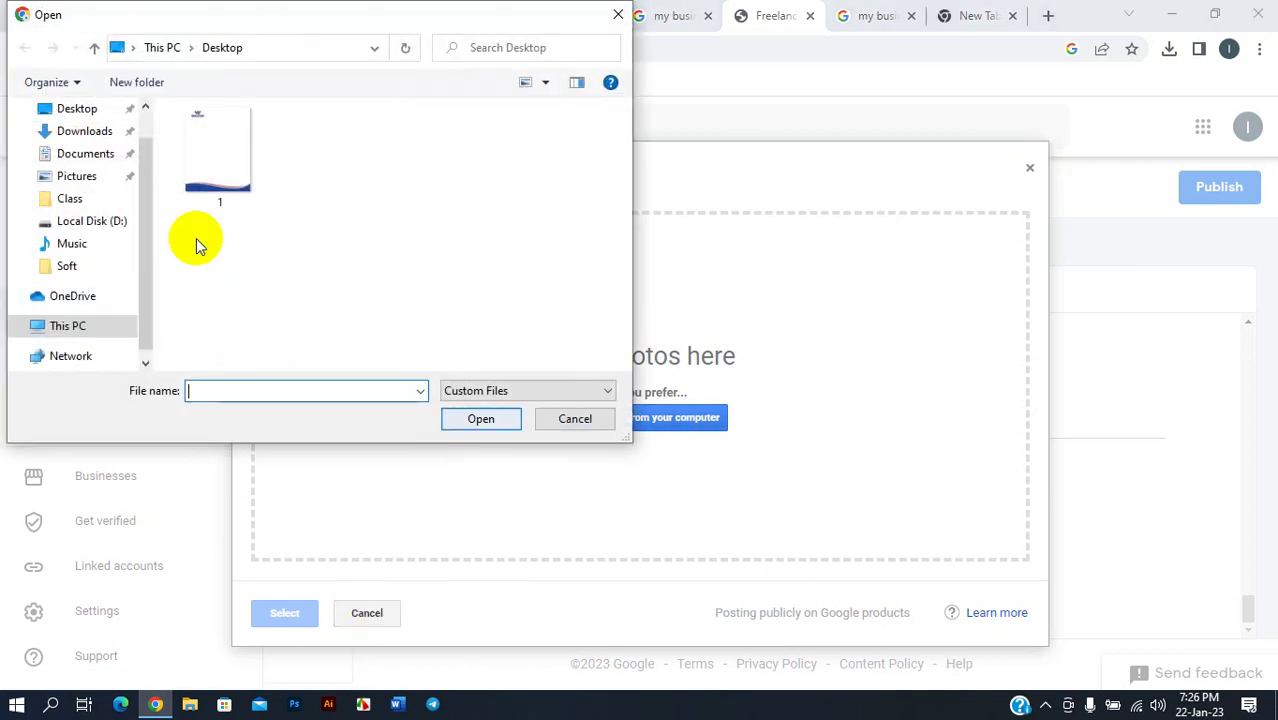
left_click(220, 170)
left_click(460, 417)
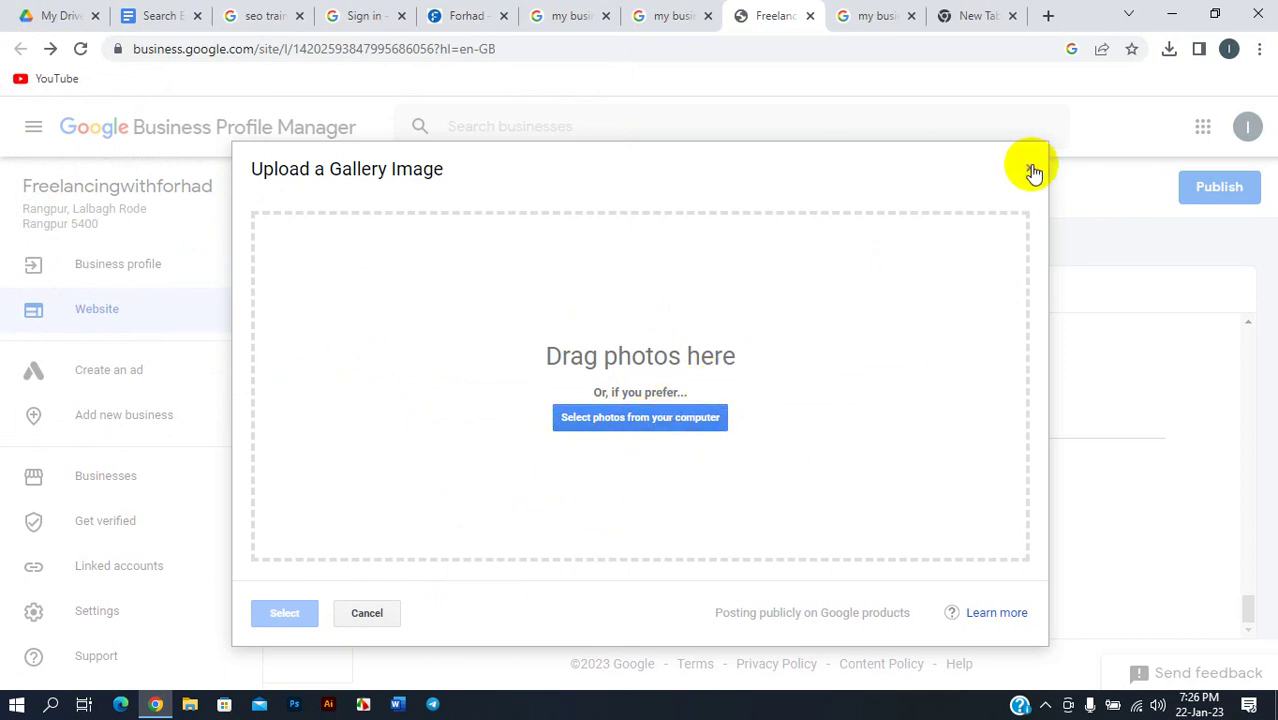
left_click(364, 614)
- Reload the website editor, briefly open Add business, then go back to the Freelancingwithforhad editor
left_click(80, 48)
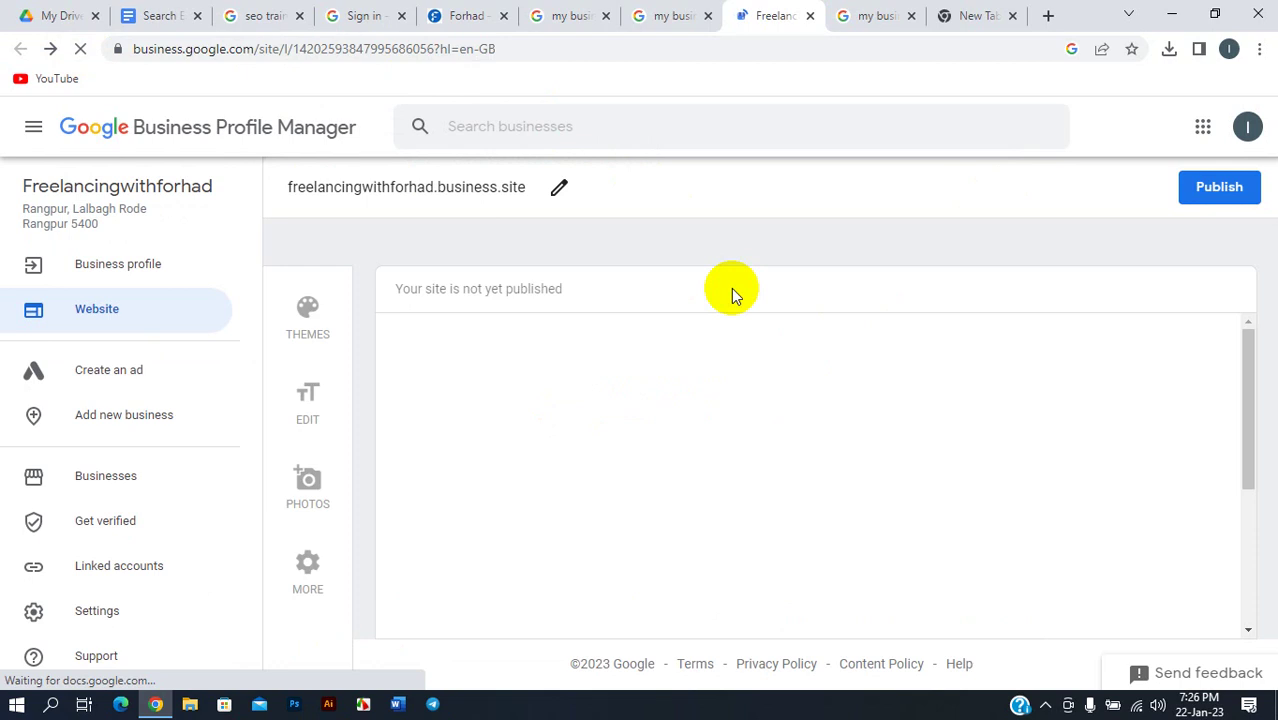
scroll(705, 385, "down", 5)
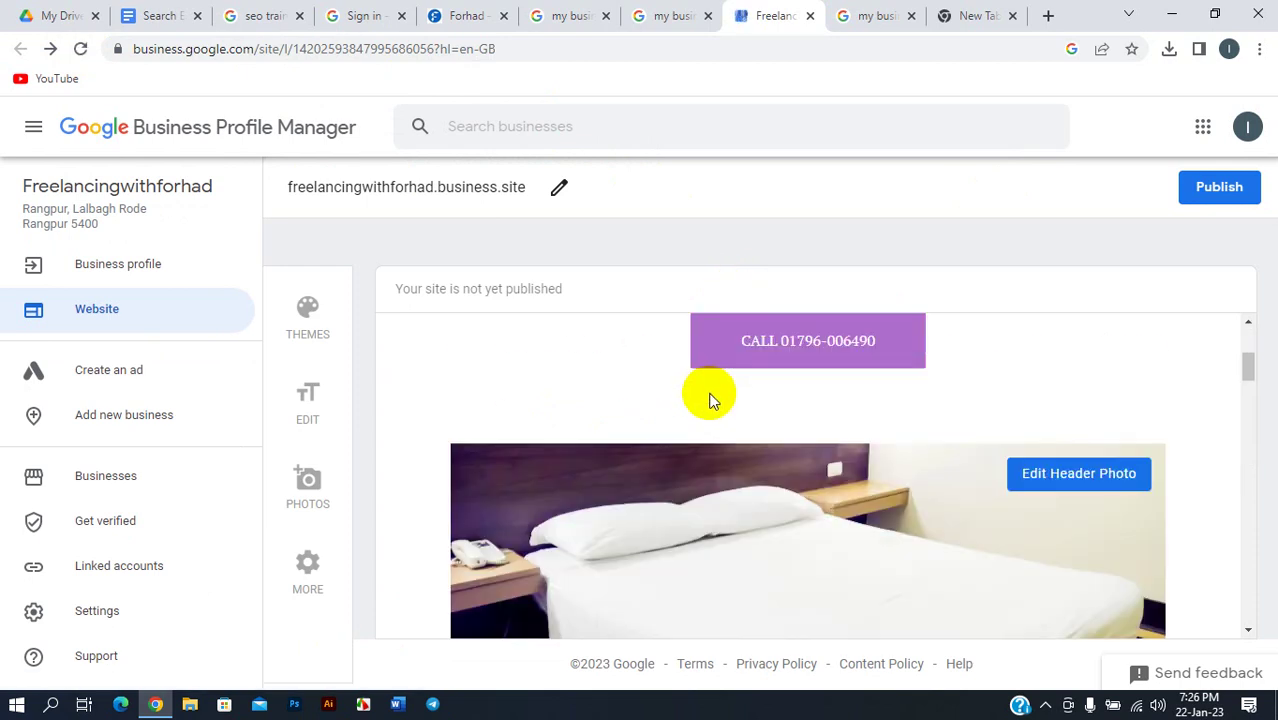
scroll(717, 420, "down", 3)
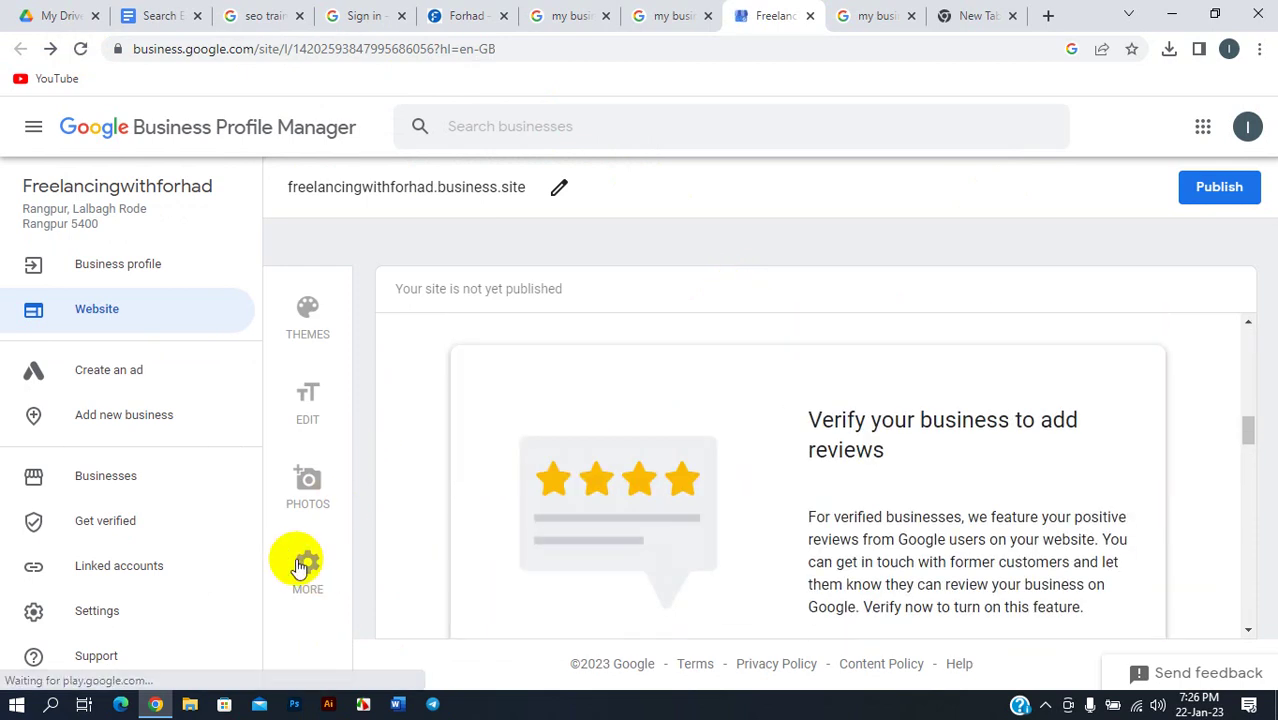
scroll(835, 390, "down", 10)
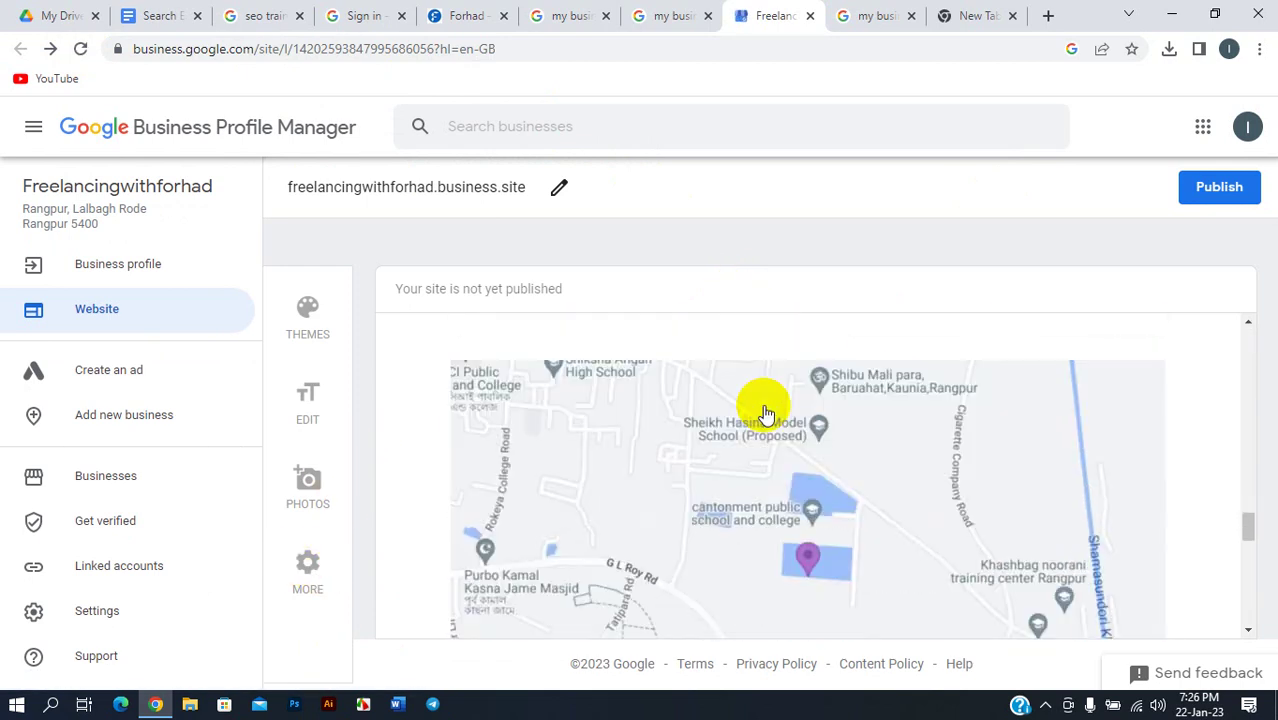
scroll(765, 410, "down", 6)
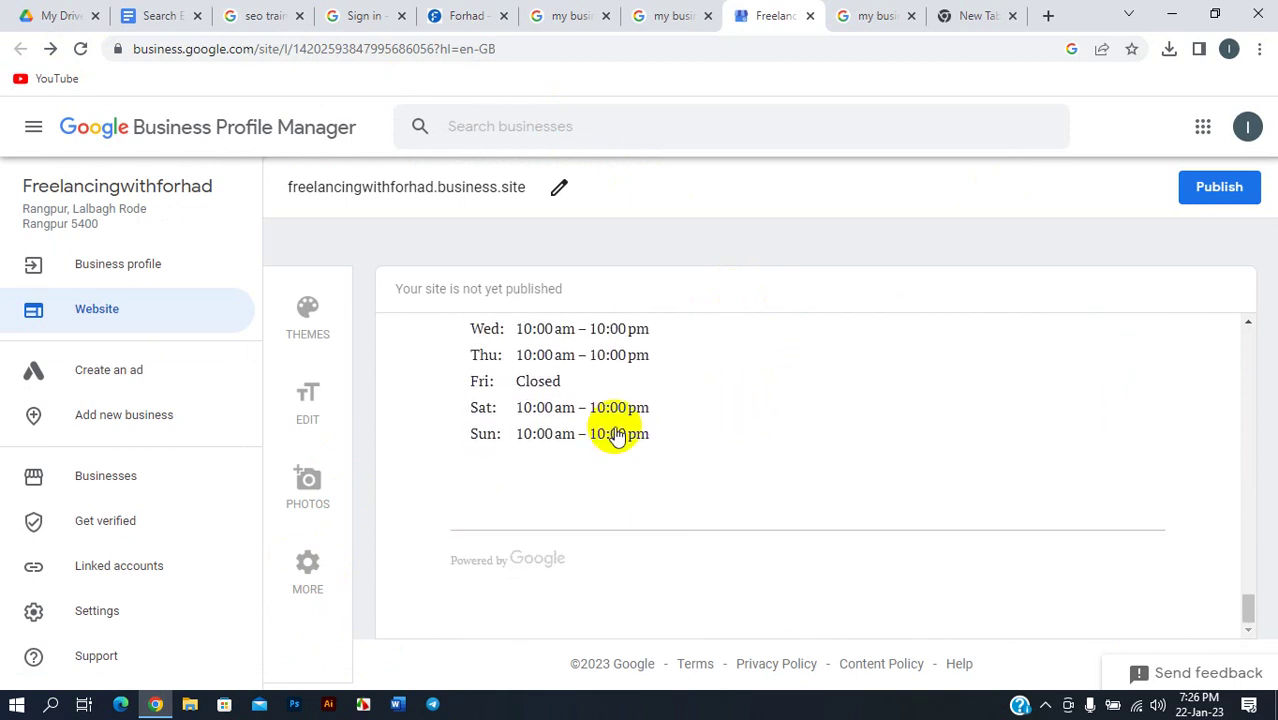
left_click(110, 422)
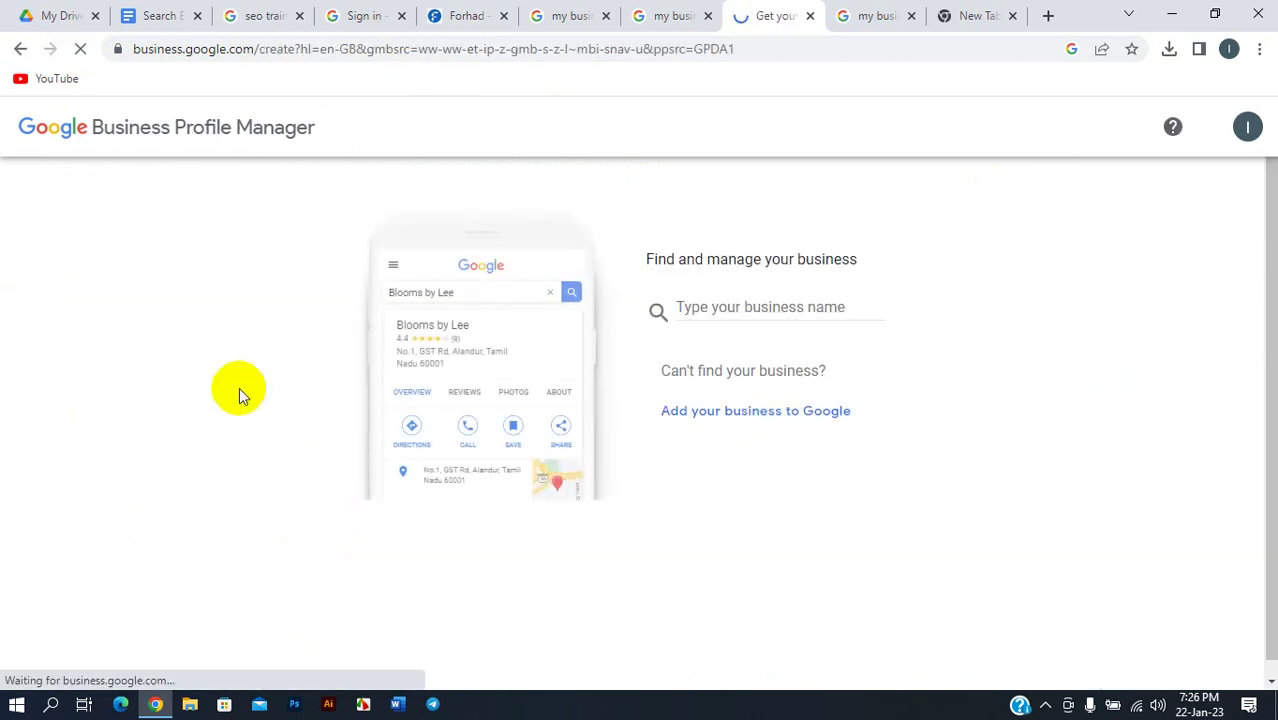
left_click(22, 50)
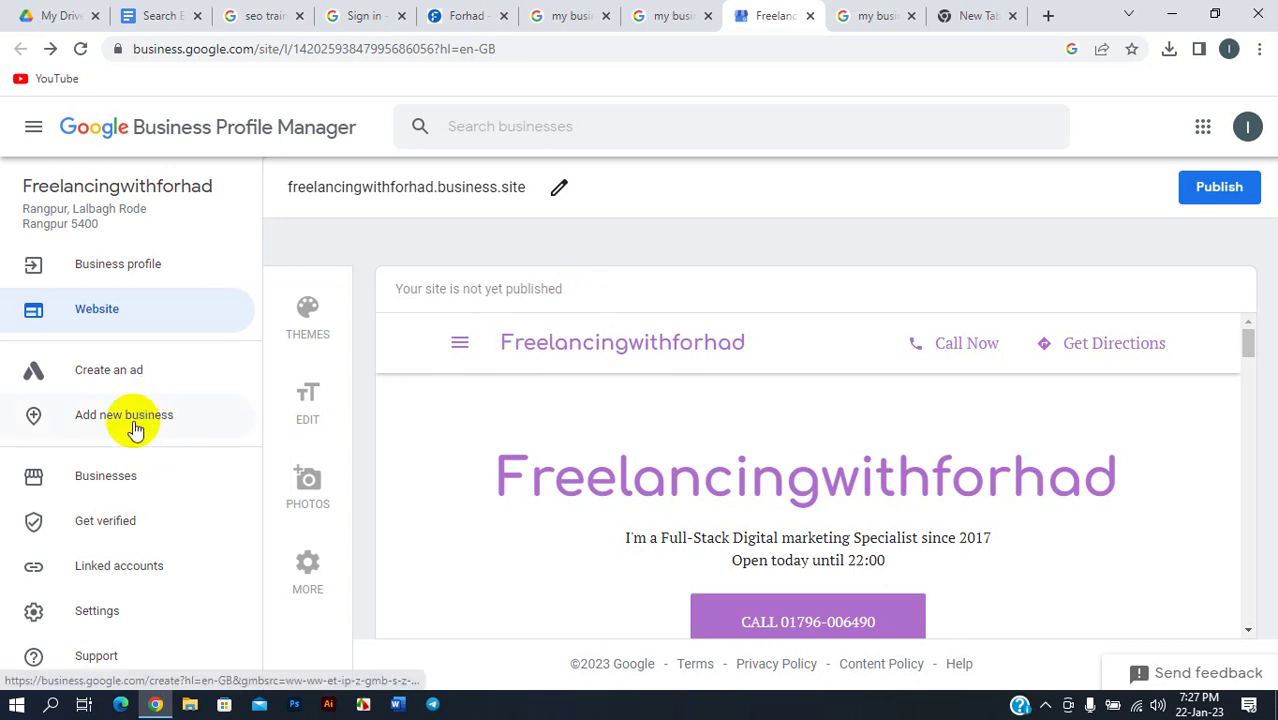
- Open Businesses, dismiss the Manage on Search notice, and review CBA SEO, Freelancingwithforhad and Xzy
left_click(81, 477)
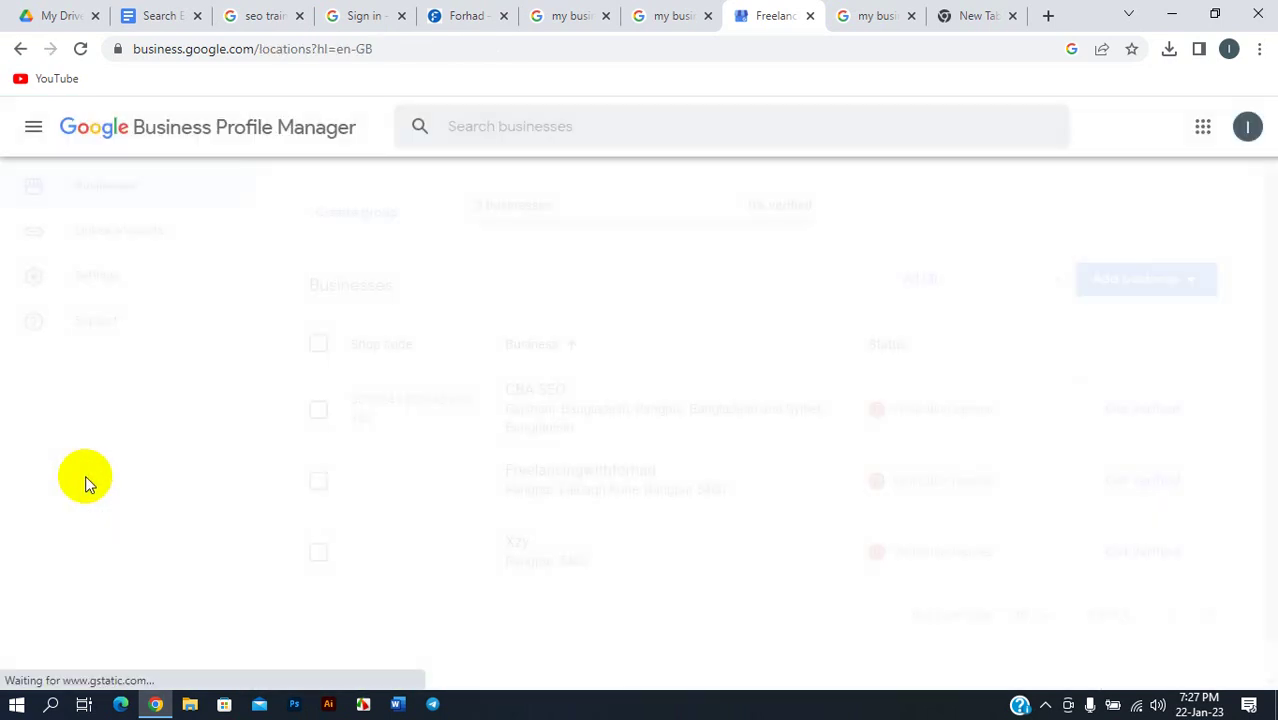
scroll(813, 451, "down", 2)
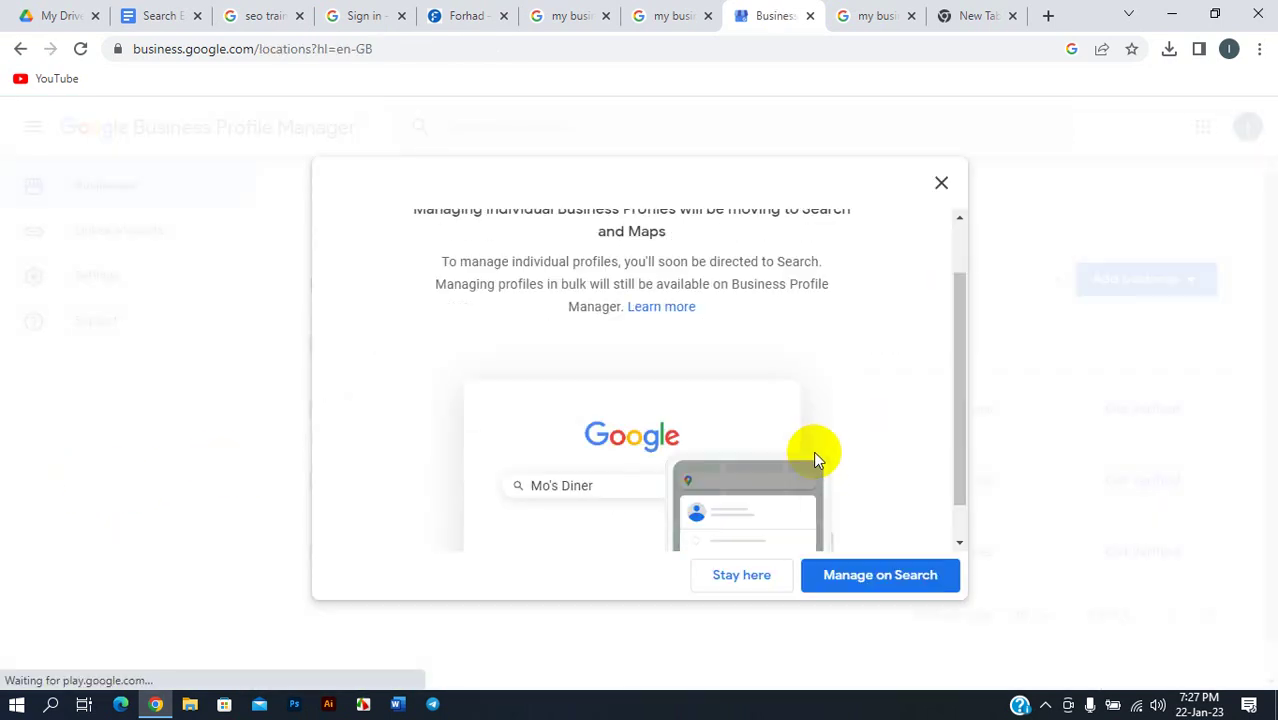
scroll(850, 475, "up", 2)
scroll(756, 428, "down", 2)
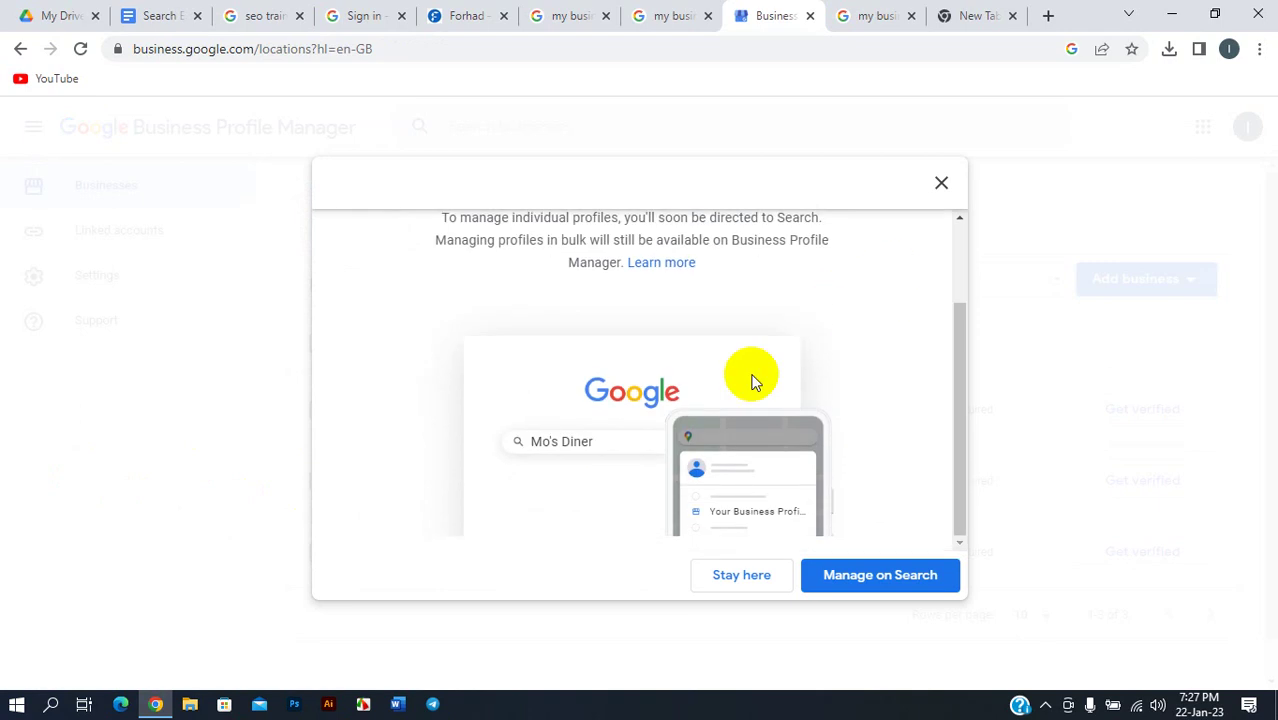
left_click(941, 183)
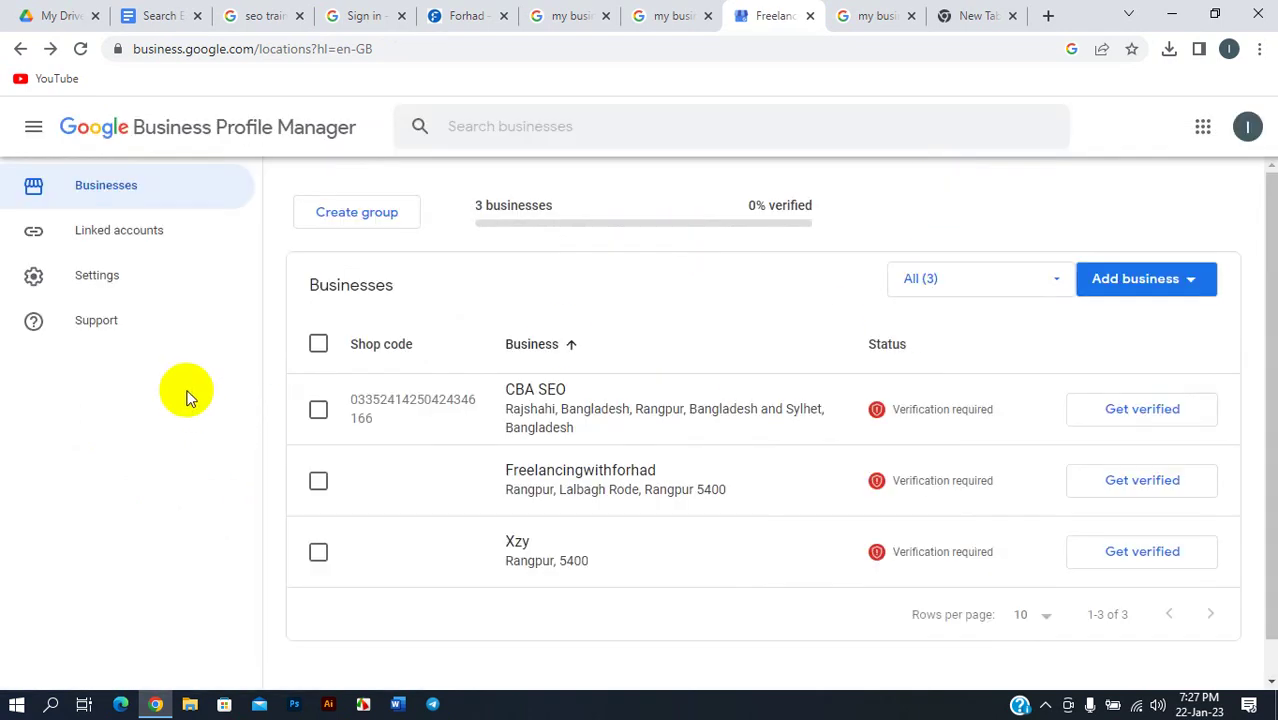
scroll(643, 400, "down", 1)
scroll(633, 419, "up", 1)
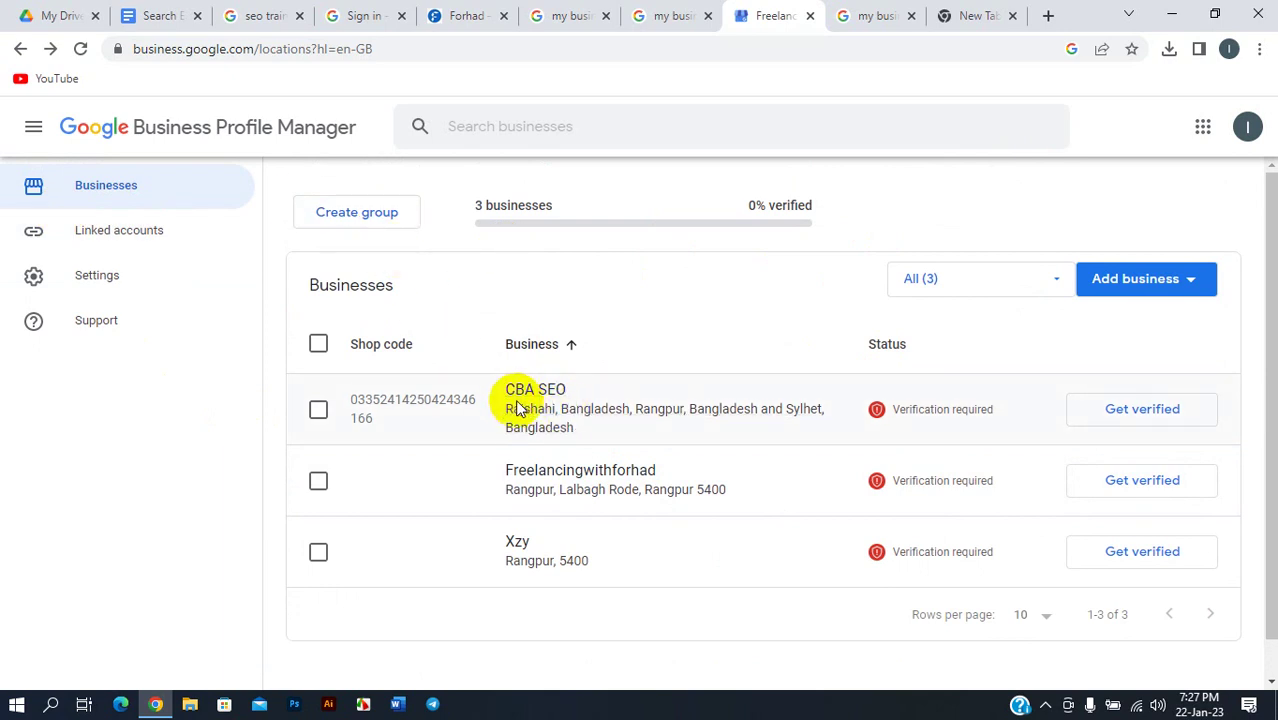
scroll(545, 418, "down", 1)
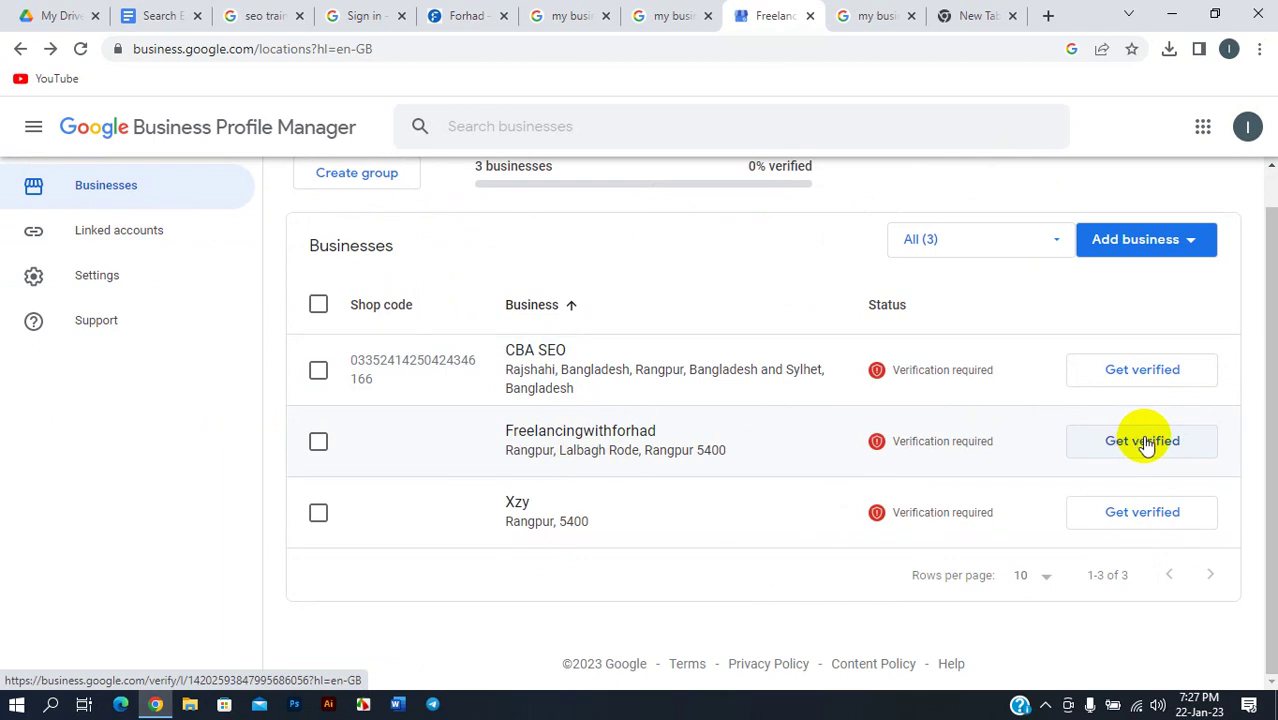
- Start verifying Freelancingwithforhad, confirm None of these listings match, and review the automated-call option
left_click(1142, 442)
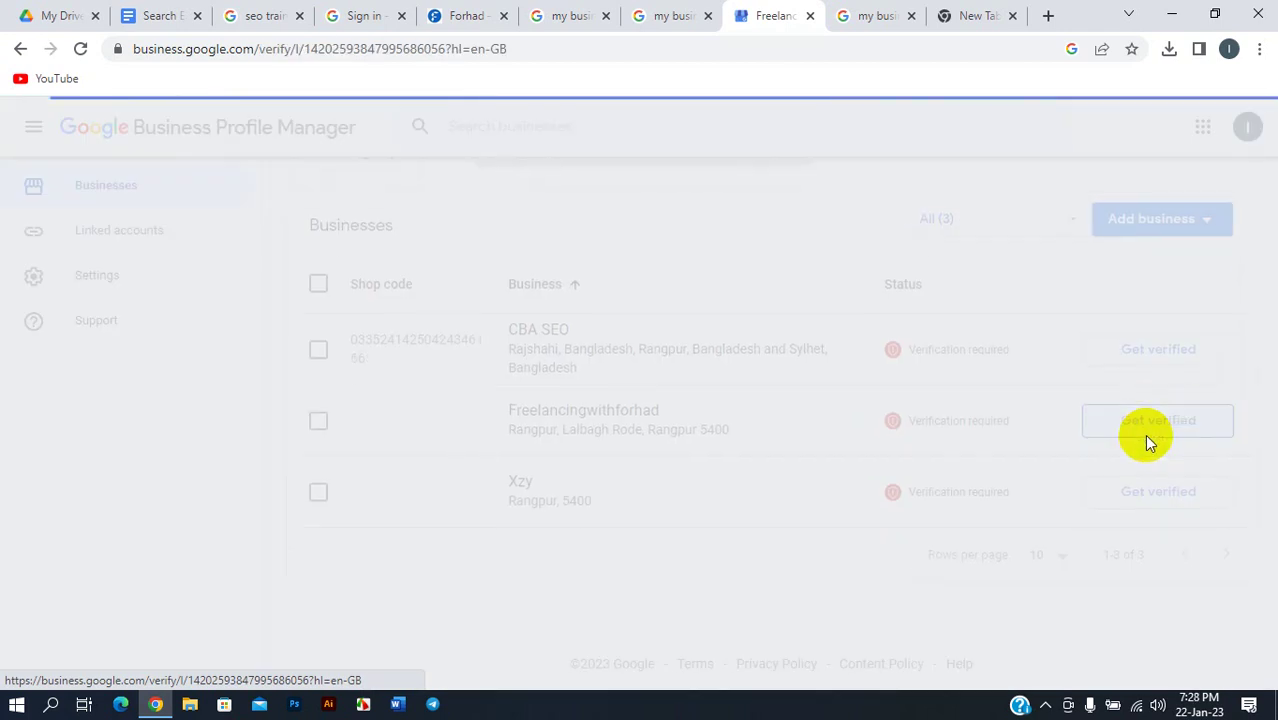
scroll(800, 392, "down", 3)
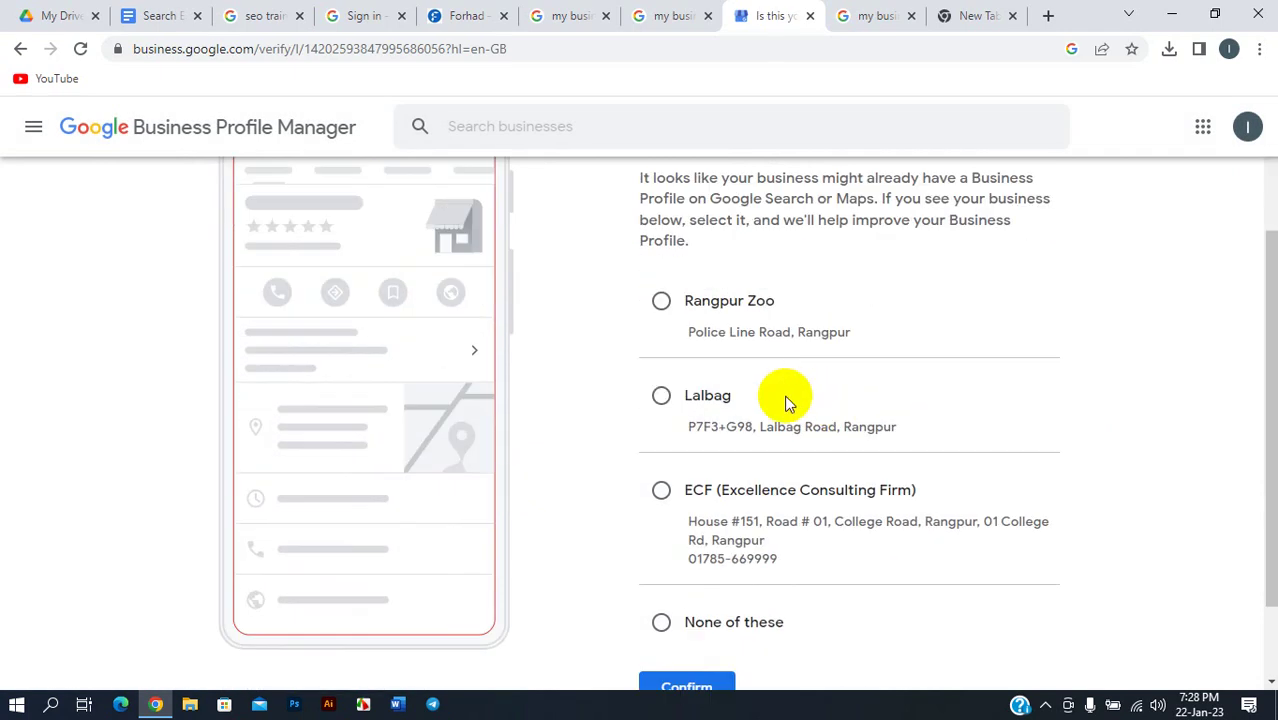
scroll(700, 390, "up", 3)
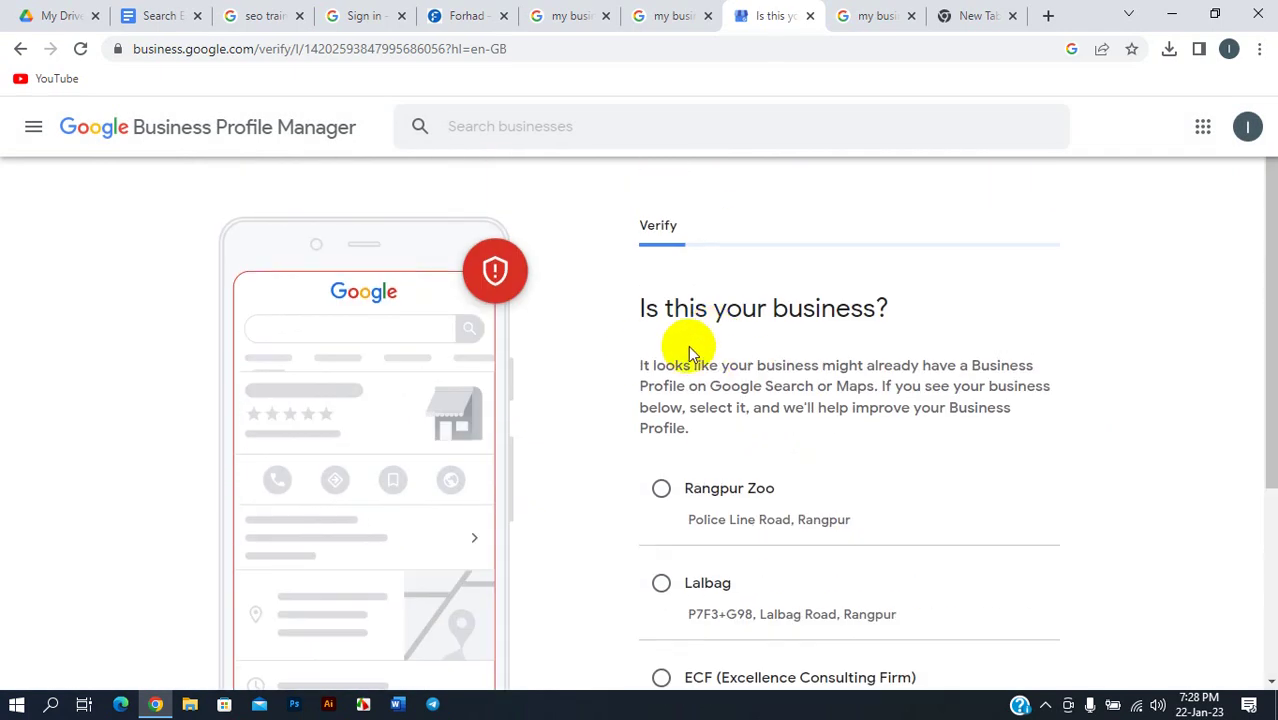
scroll(730, 337, "down", 3)
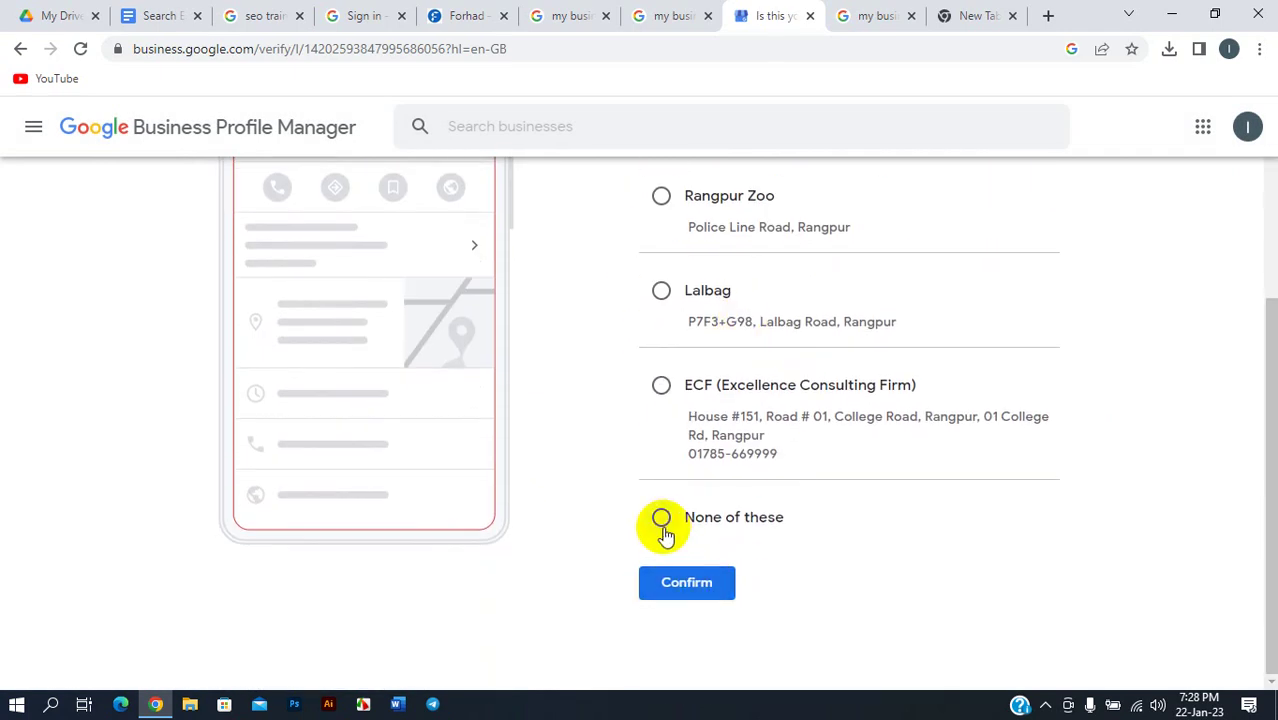
left_click(663, 520)
left_click(688, 582)
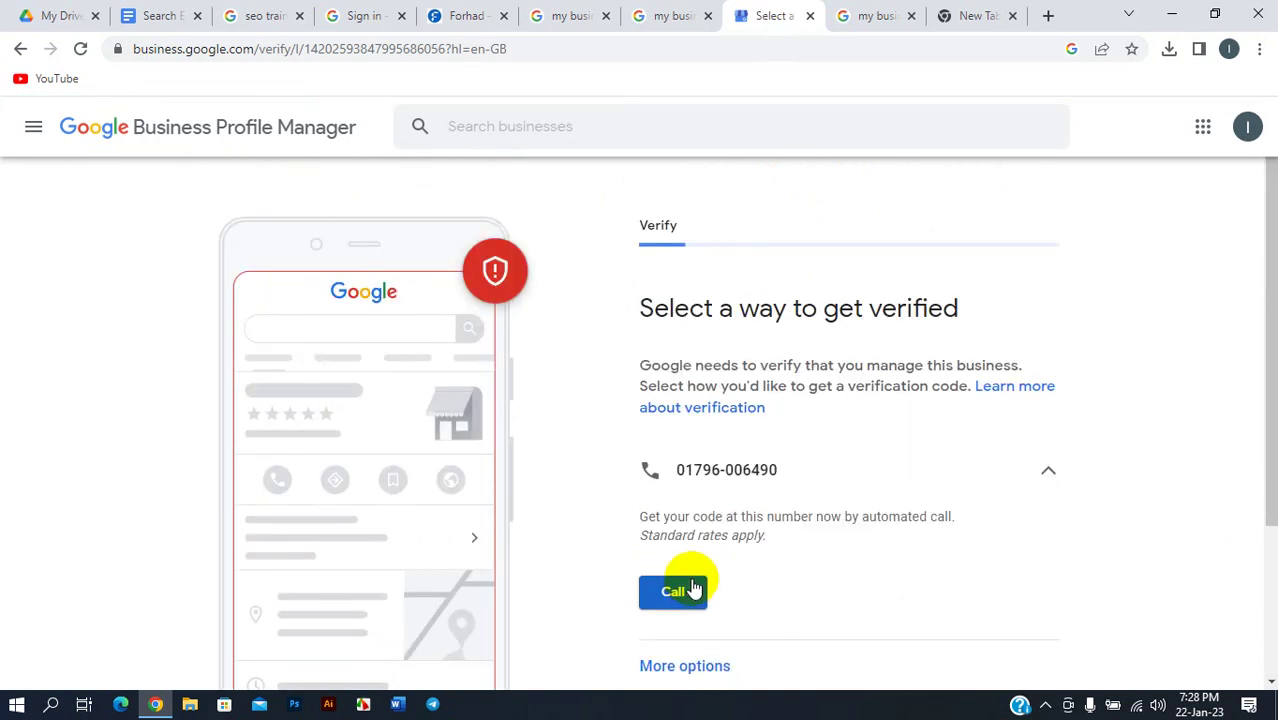
scroll(742, 466, "down", 2)
scroll(708, 277, "up", 2)
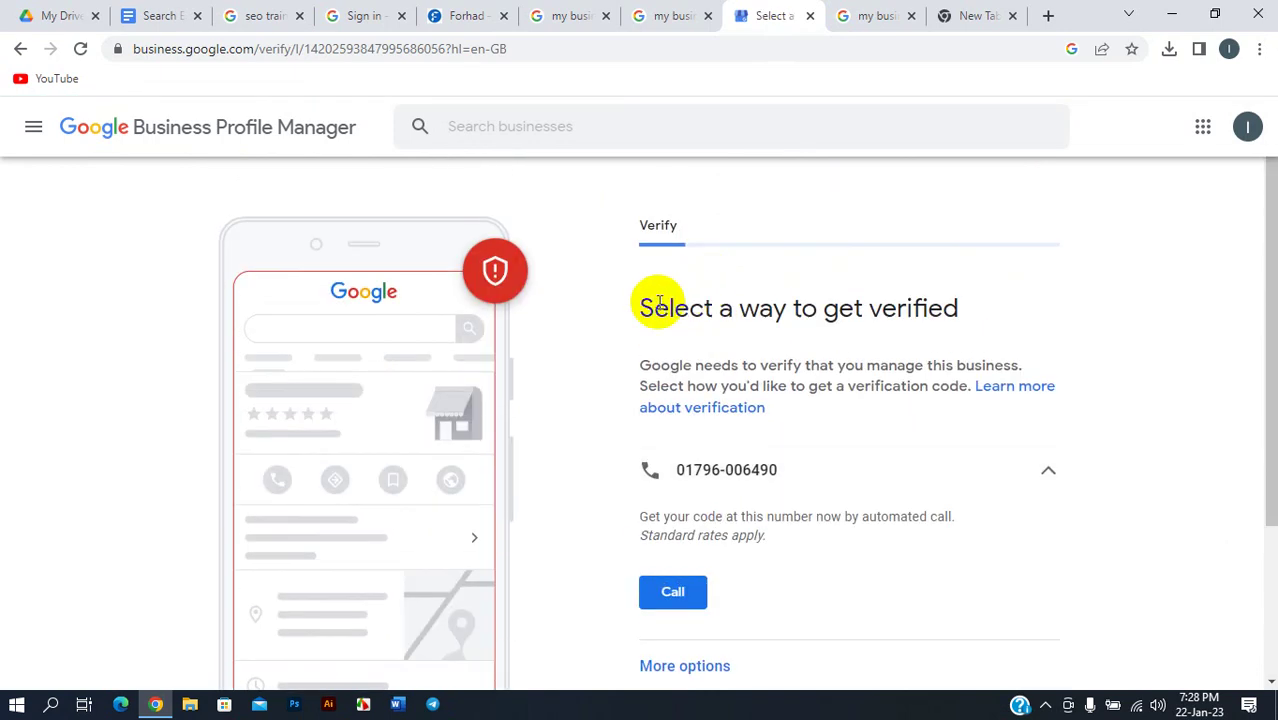
scroll(870, 385, "down", 1)
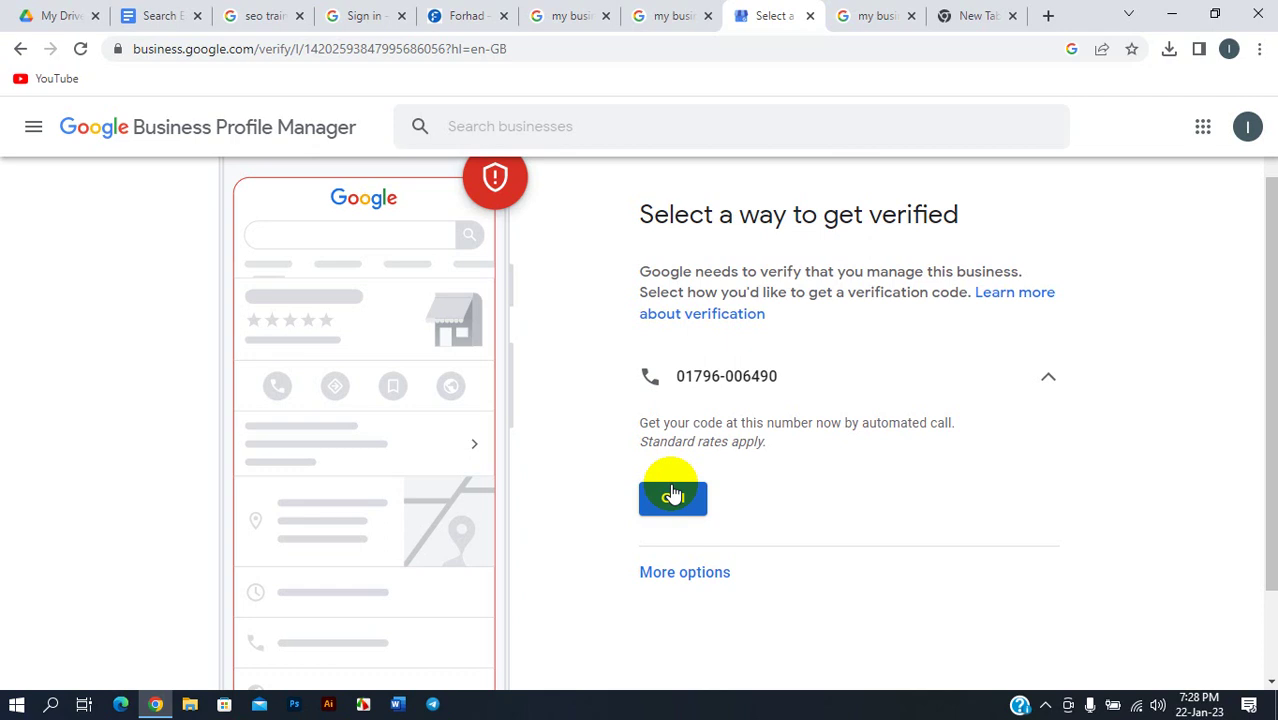
scroll(707, 470, "down", 1)
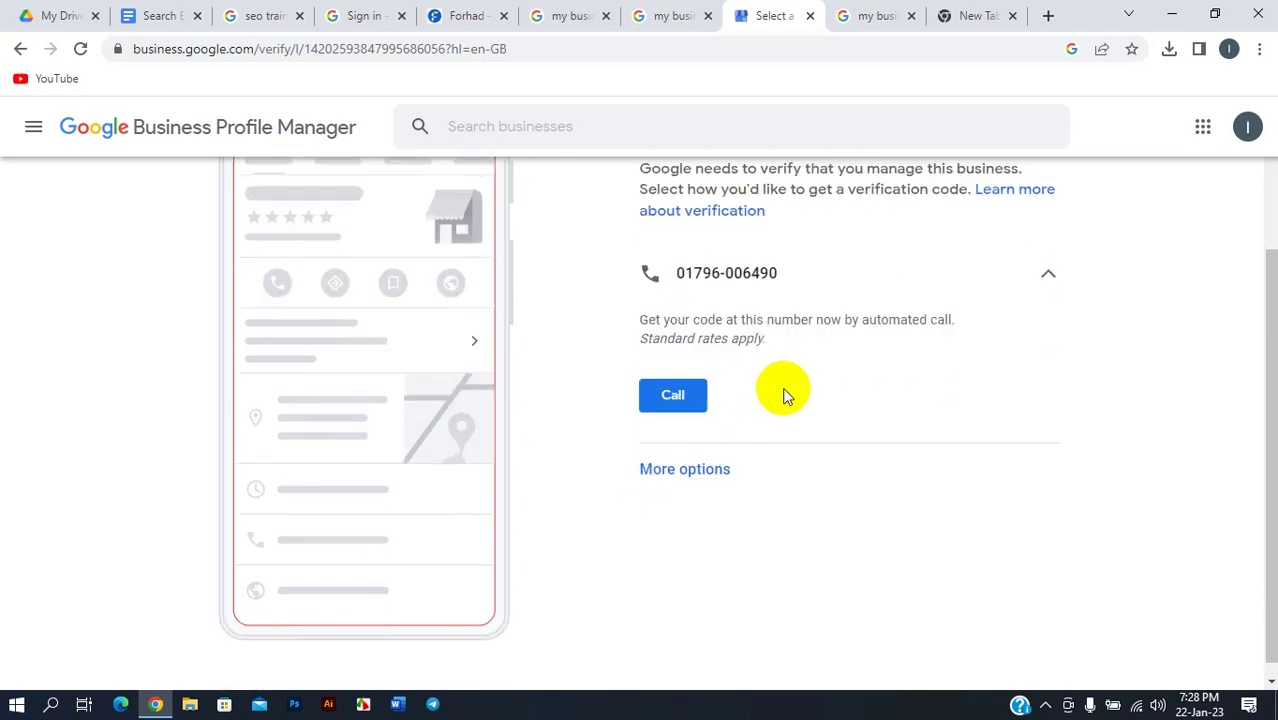
scroll(779, 331, "up", 2)
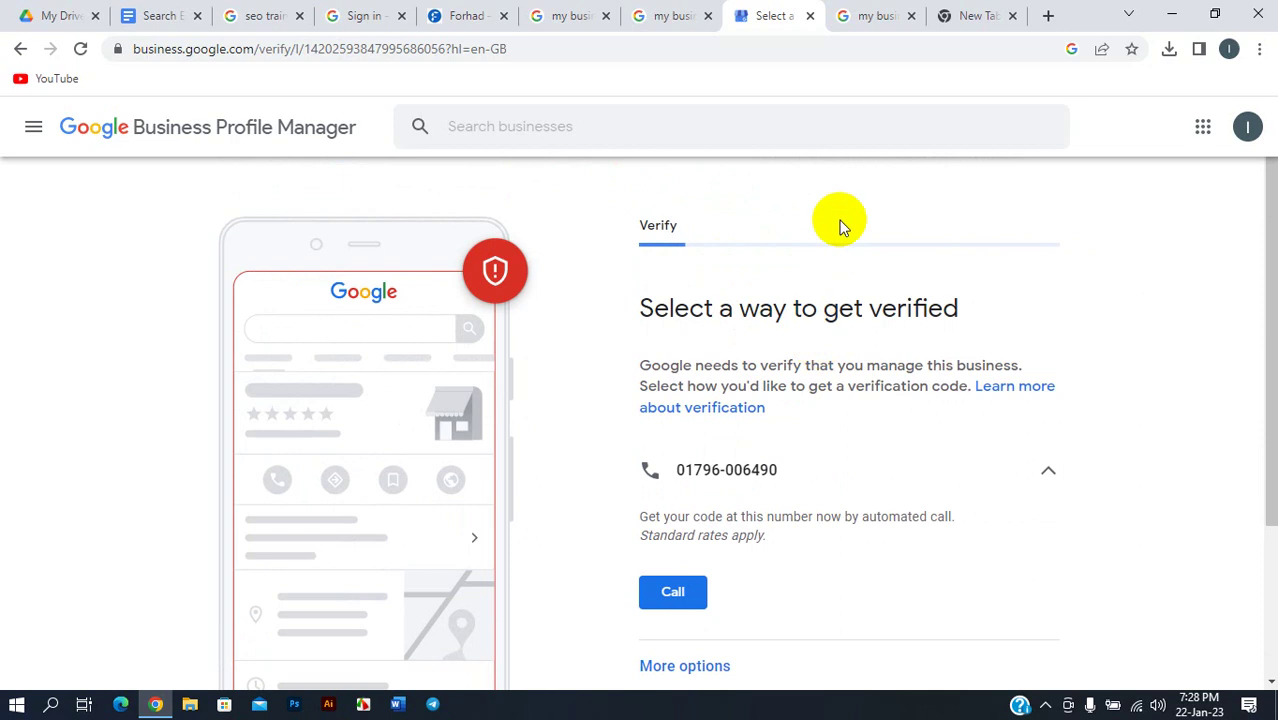
- Go to the 'seo training' results and scroll through the local businesses map, including Freelancing Solution and SEO Academy
left_click(448, 14)
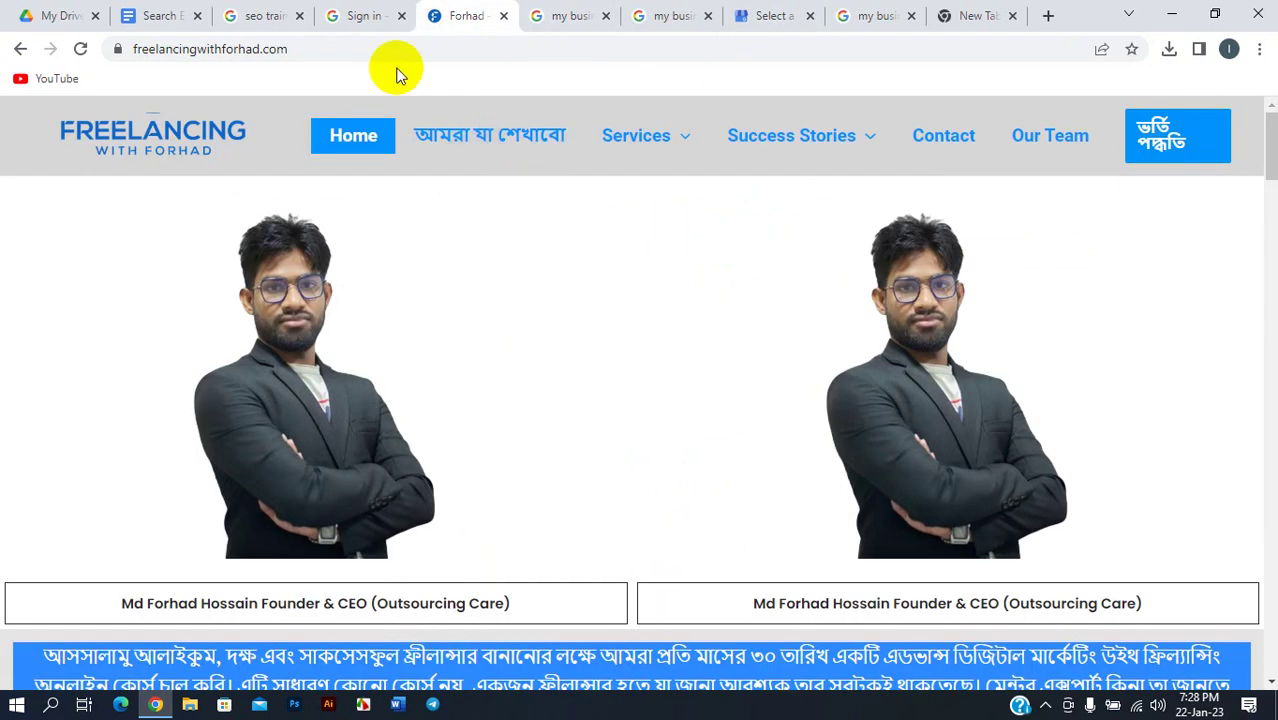
left_click(265, 15)
scroll(377, 208, "up", 2)
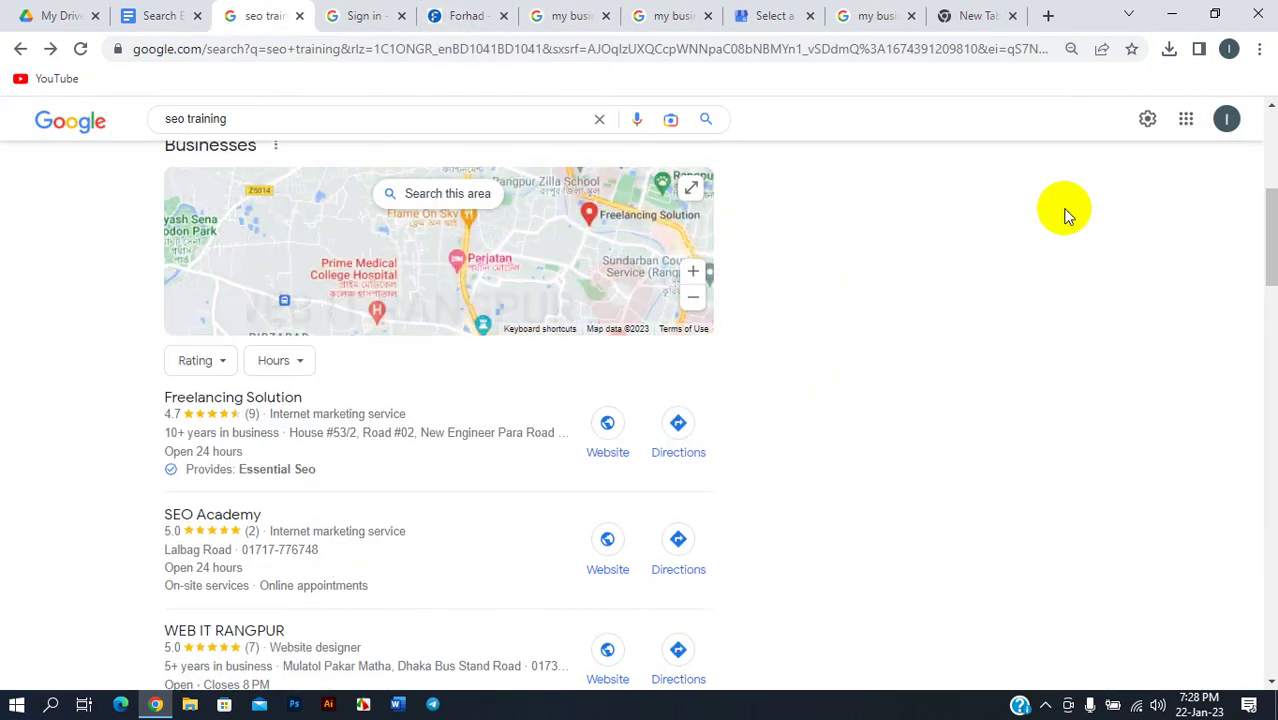
scroll(1061, 208, "up", 5)
scroll(585, 314, "down", 5)
scroll(684, 323, "down", 2)
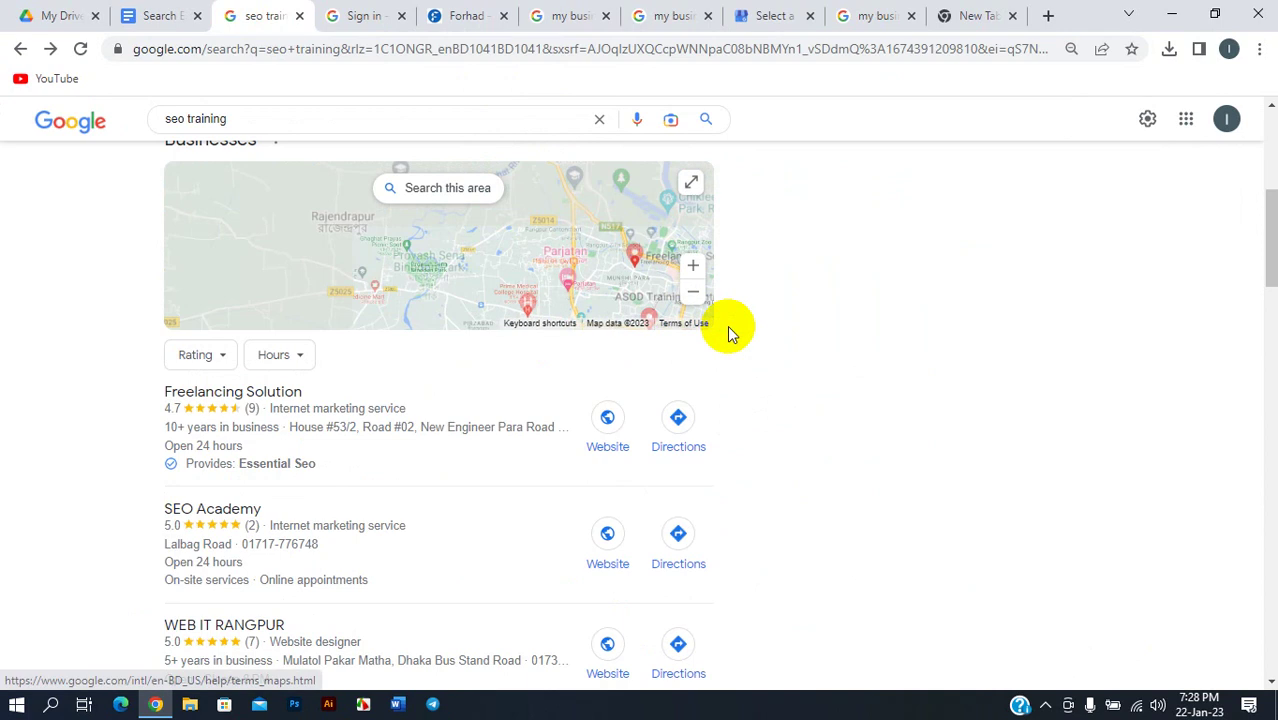
scroll(760, 335, "down", 4)
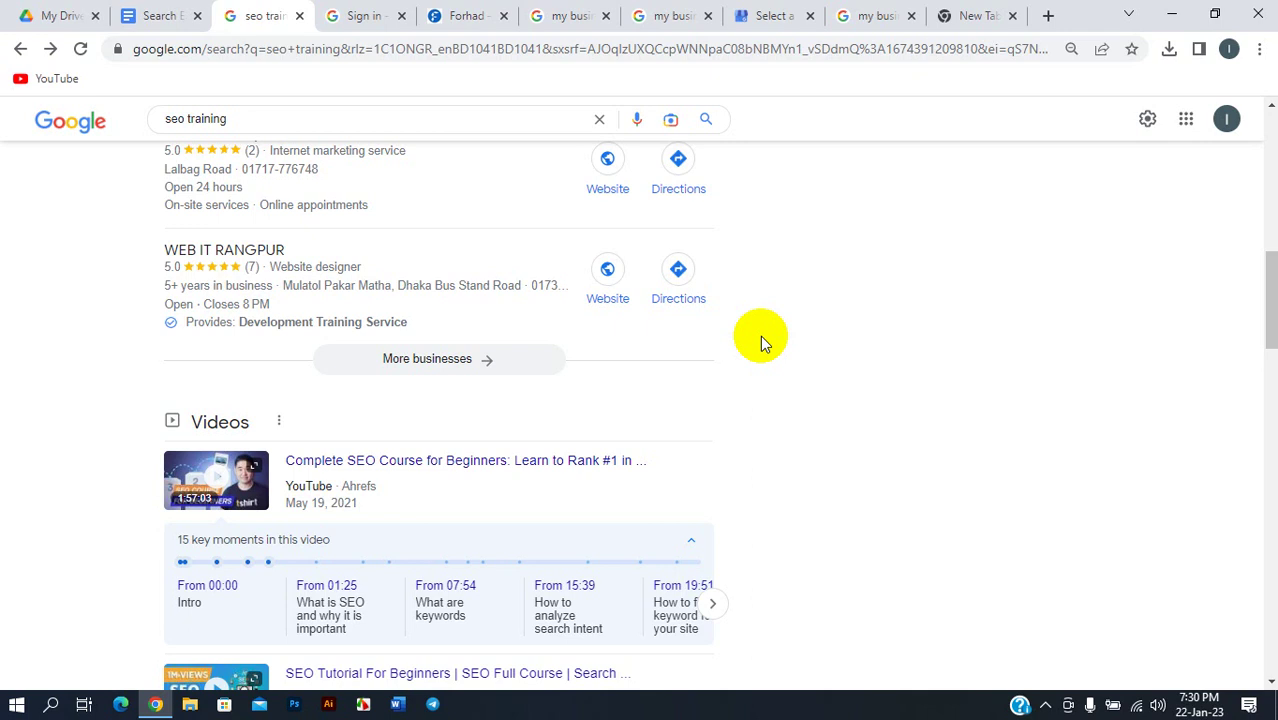
scroll(760, 335, "up", 10)
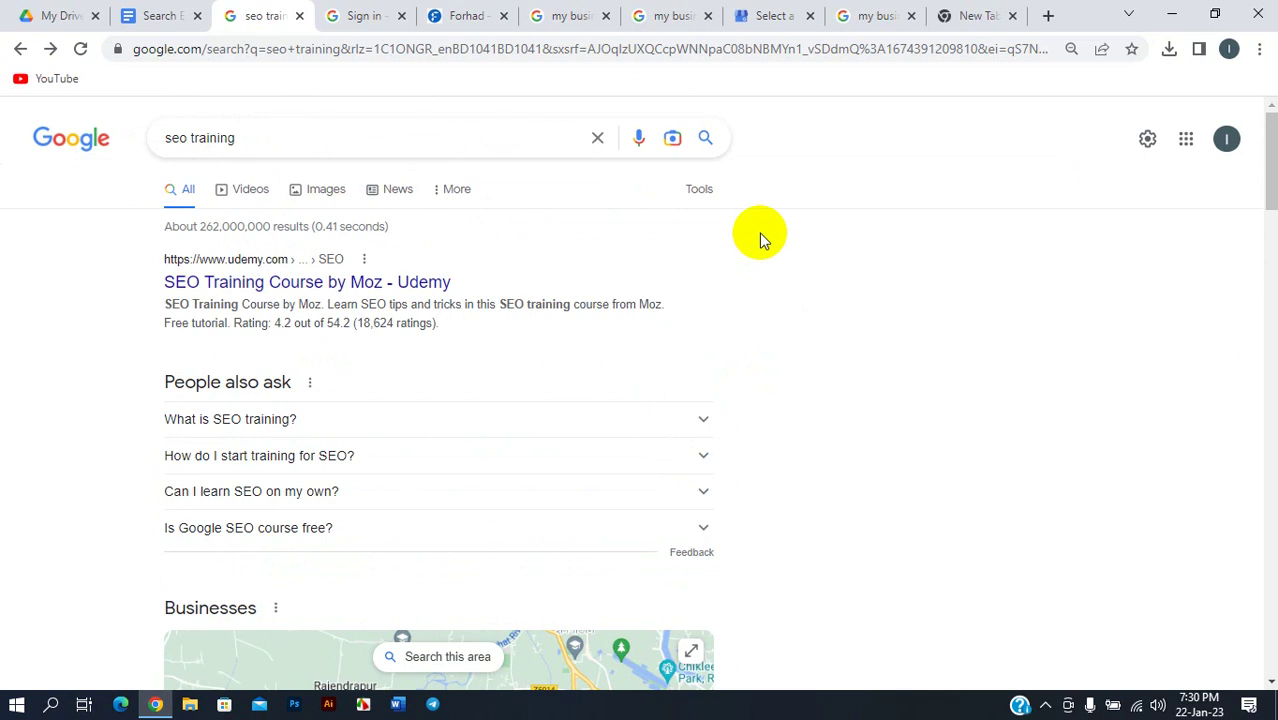
- Review Freelancingwithforhad's Location, Contact and About details in the Business information panel
left_click(771, 12)
left_click(655, 15)
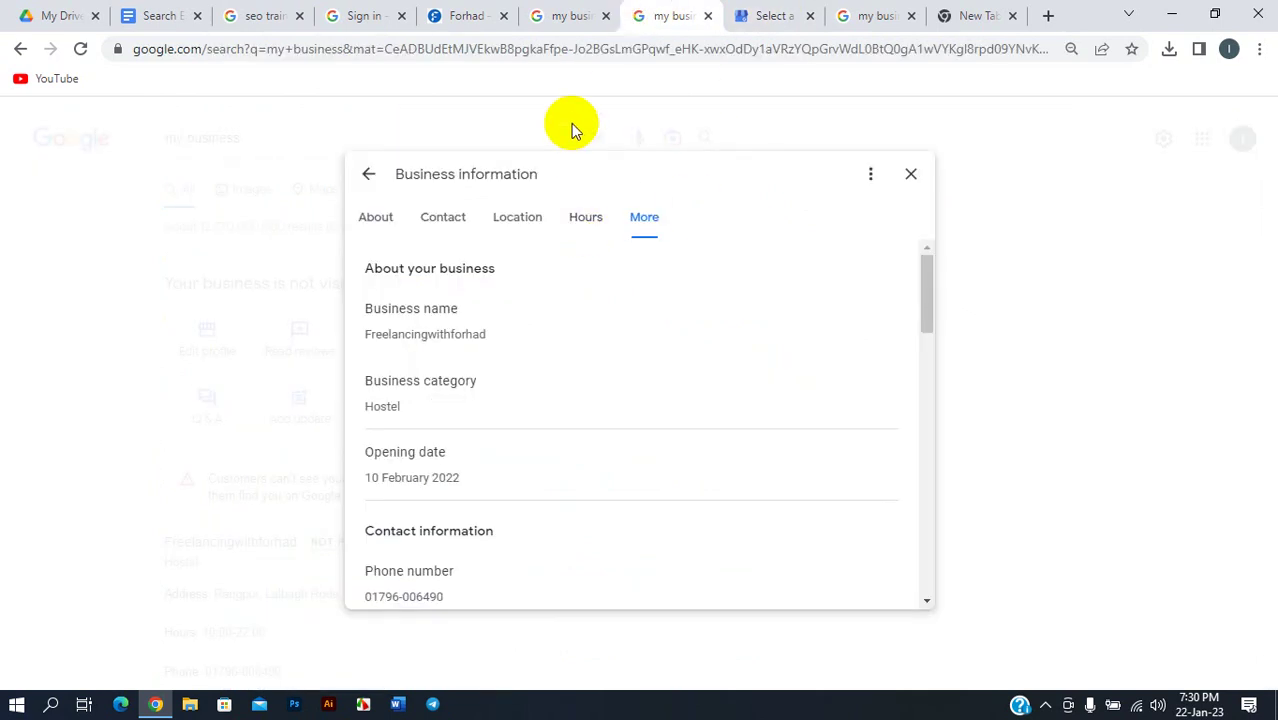
left_click(528, 224)
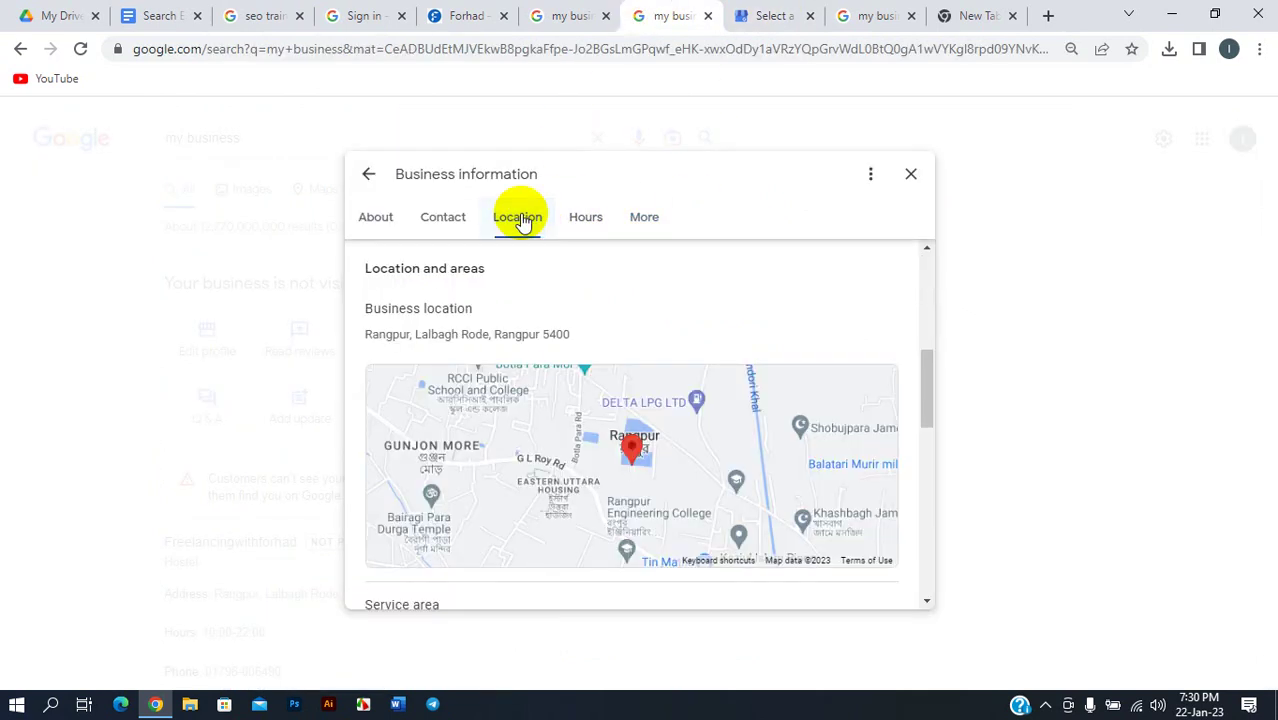
left_click(443, 219)
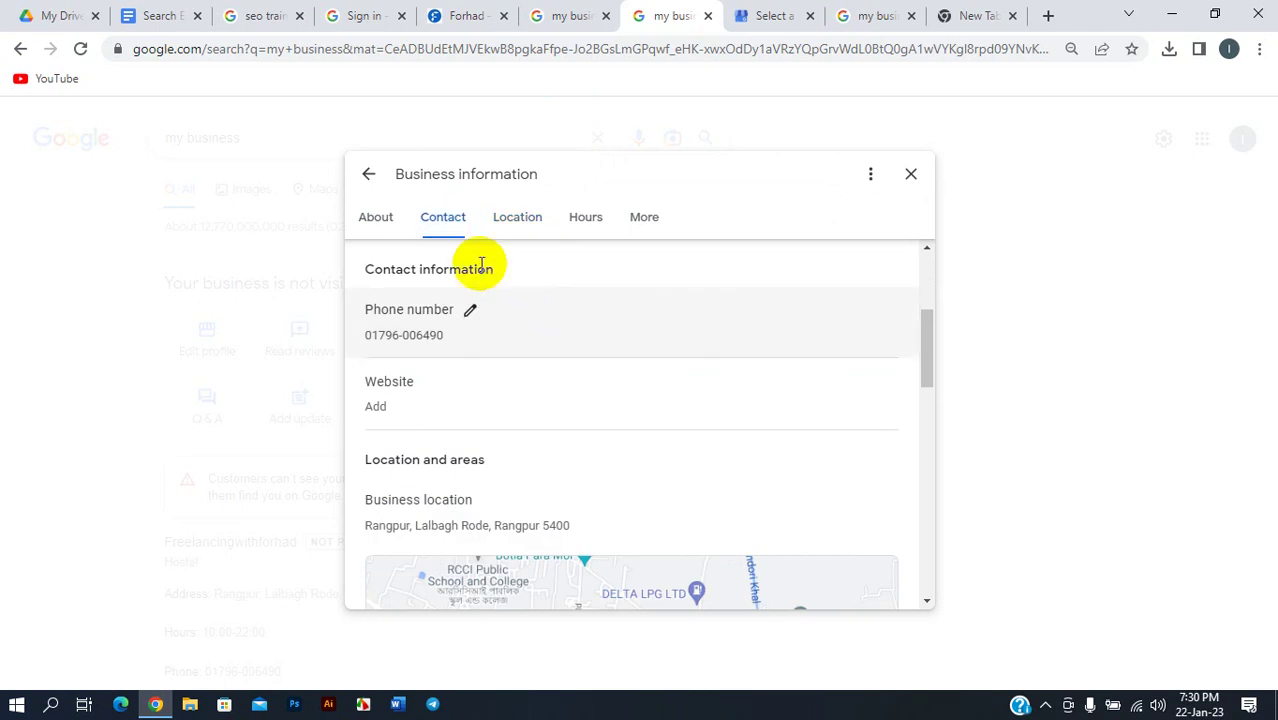
left_click(389, 221)
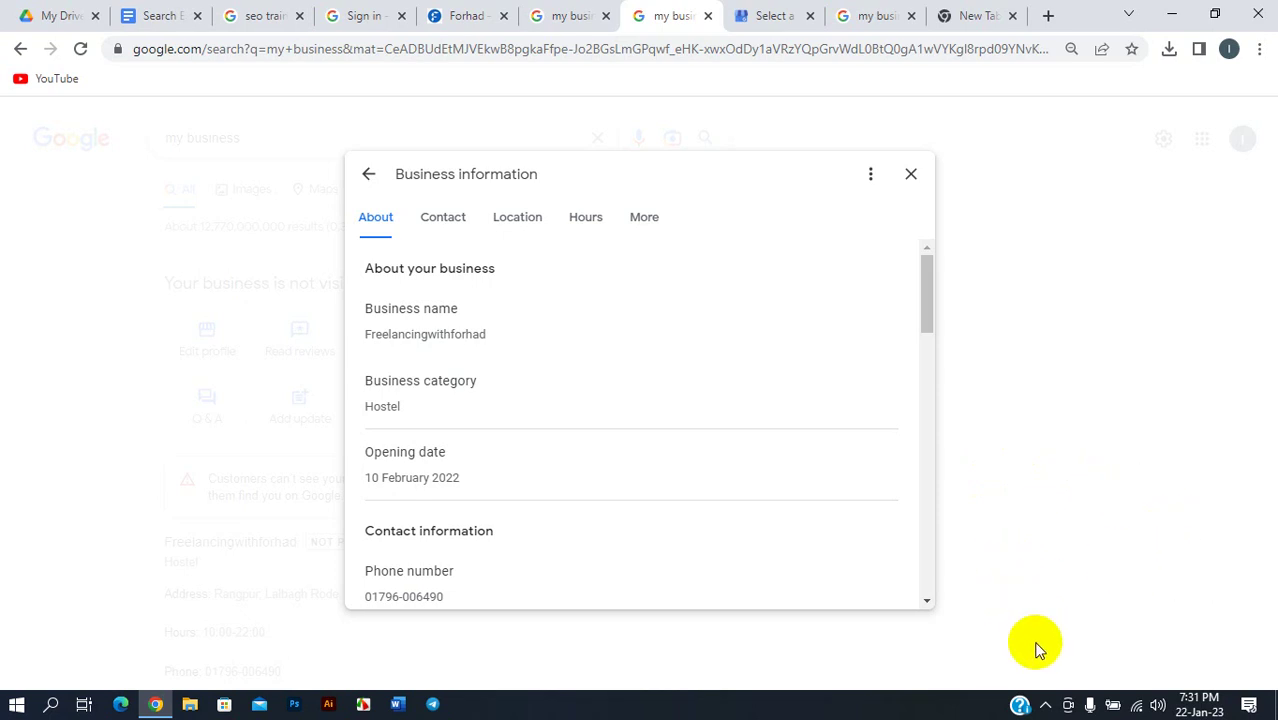
- Open the sound settings window from the system tray, then close it
left_click(1045, 704)
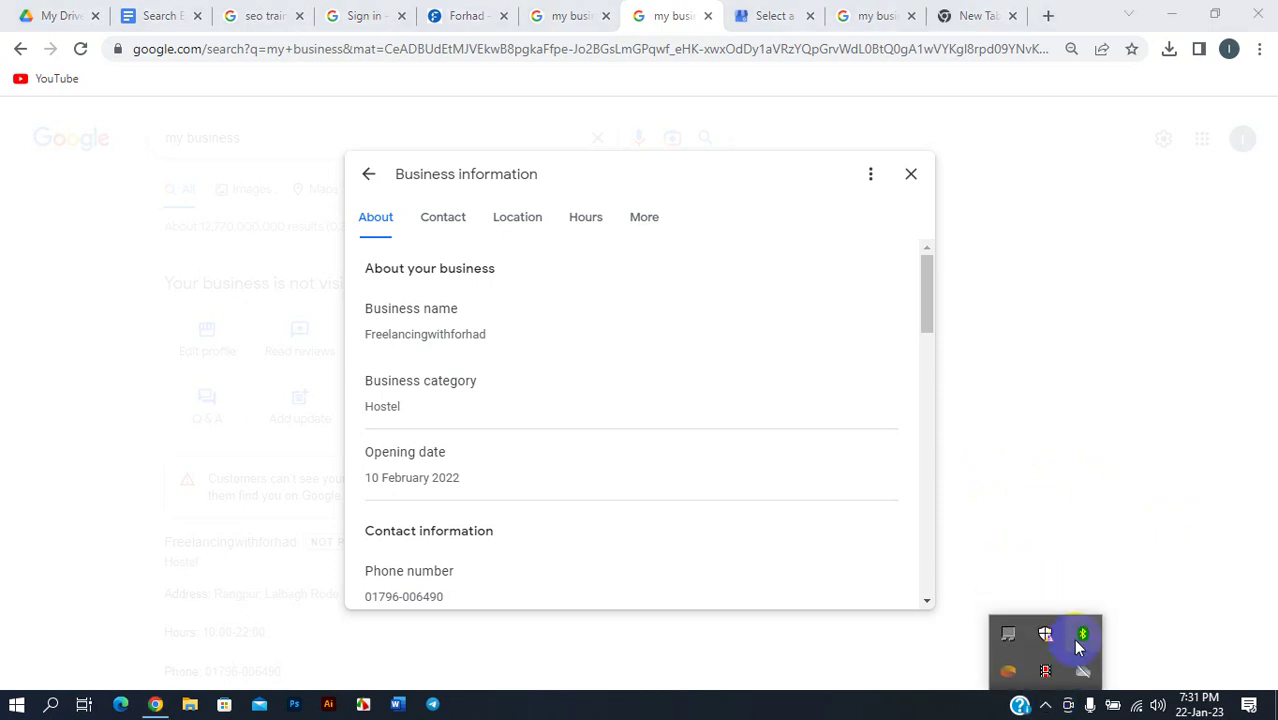
left_click(1012, 670)
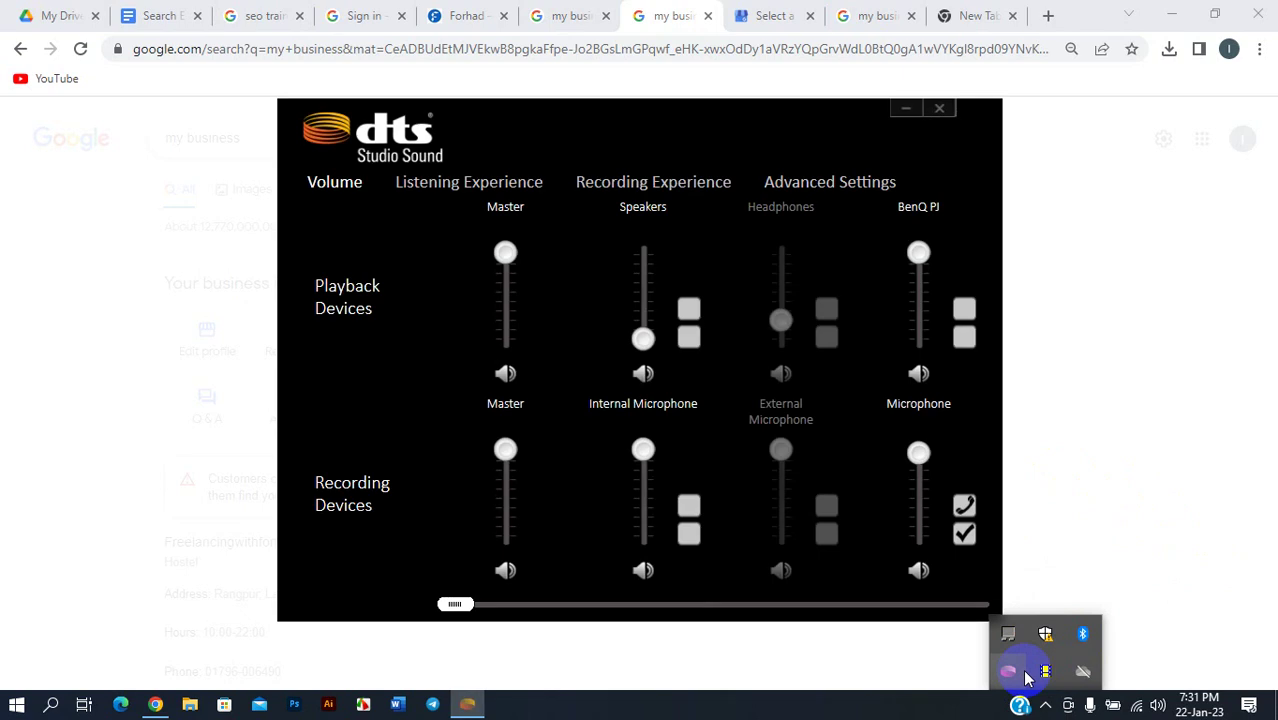
left_click(940, 112)
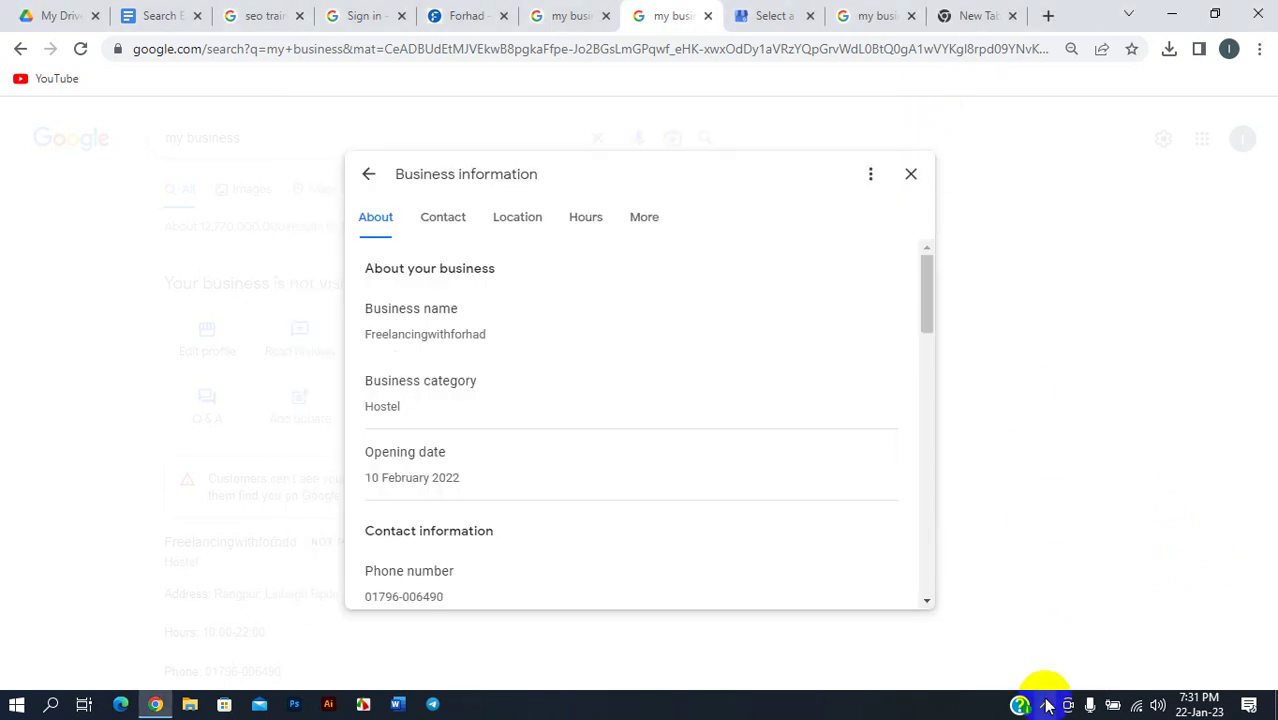